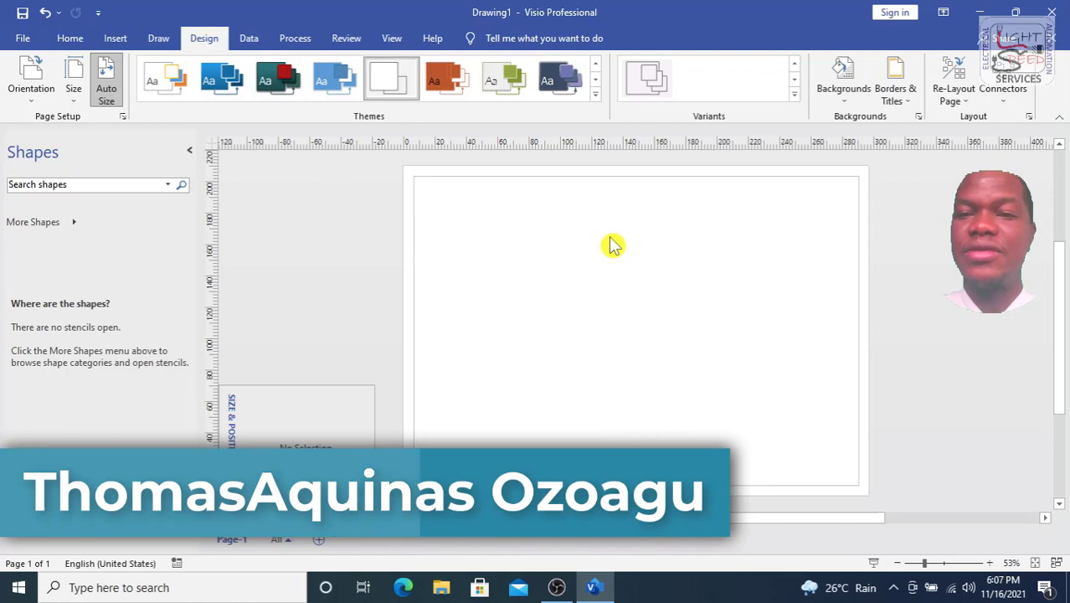
Draw a rectangle about 295 m. wide and 210 m. high over the whole drawing page.
click(69, 38)
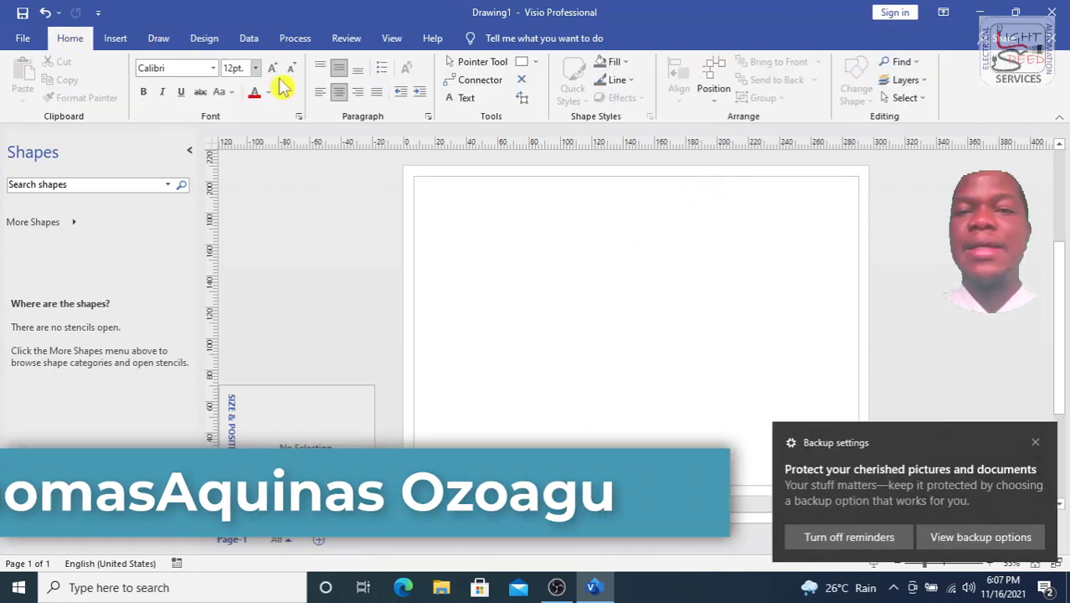
click(536, 62)
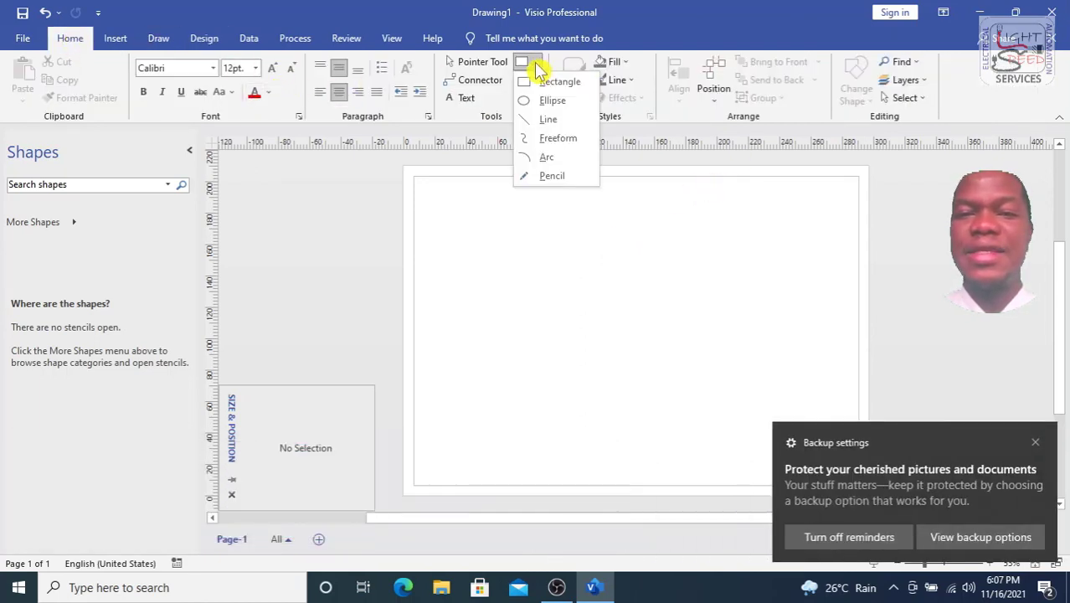
click(526, 80)
drag(403, 167, 870, 501)
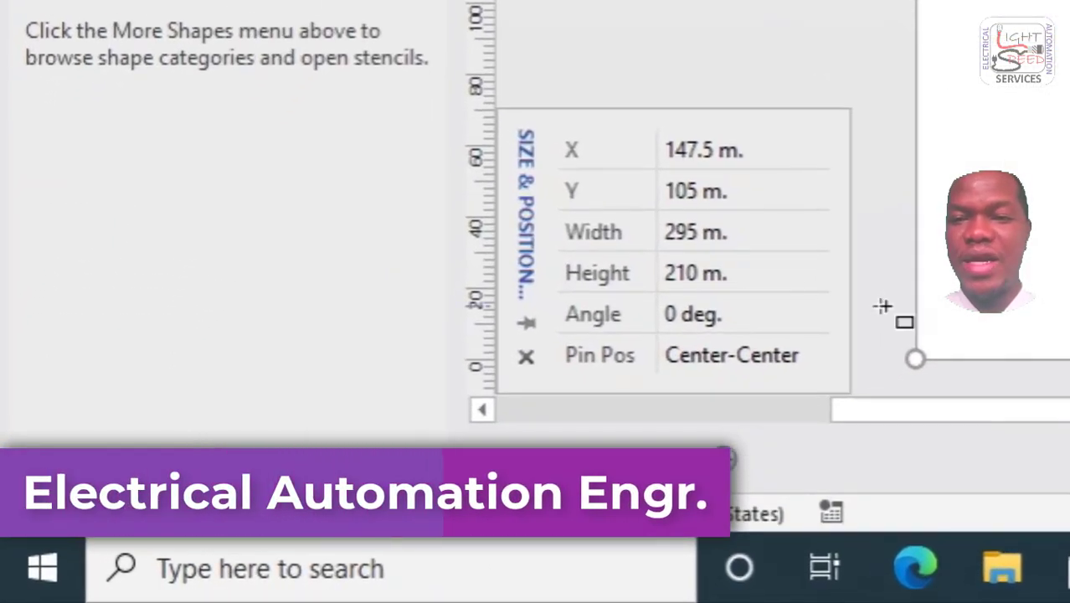
click(734, 238)
click(795, 269)
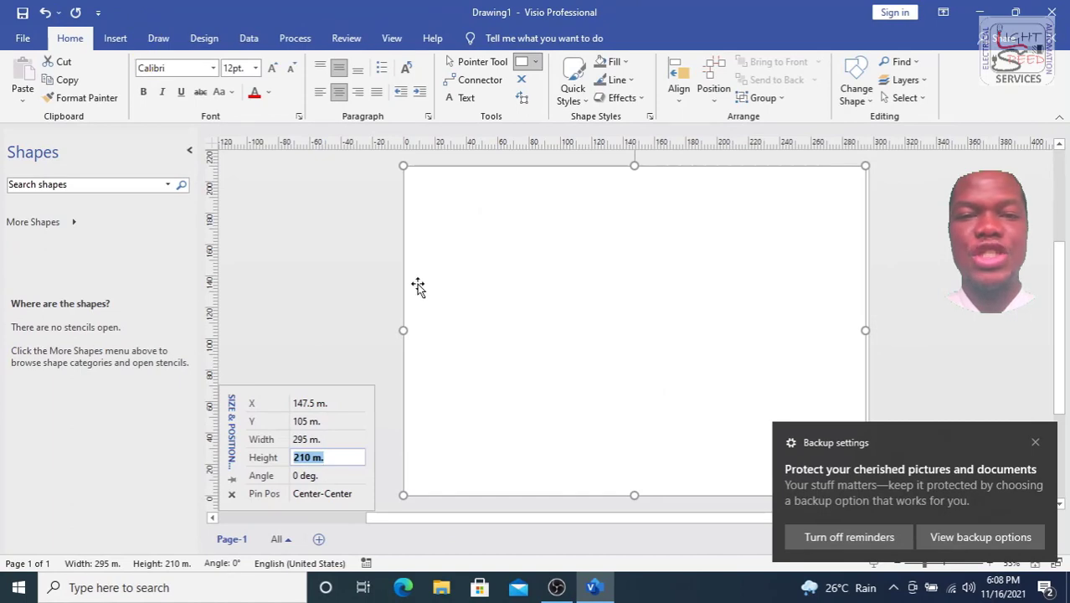
click(368, 268)
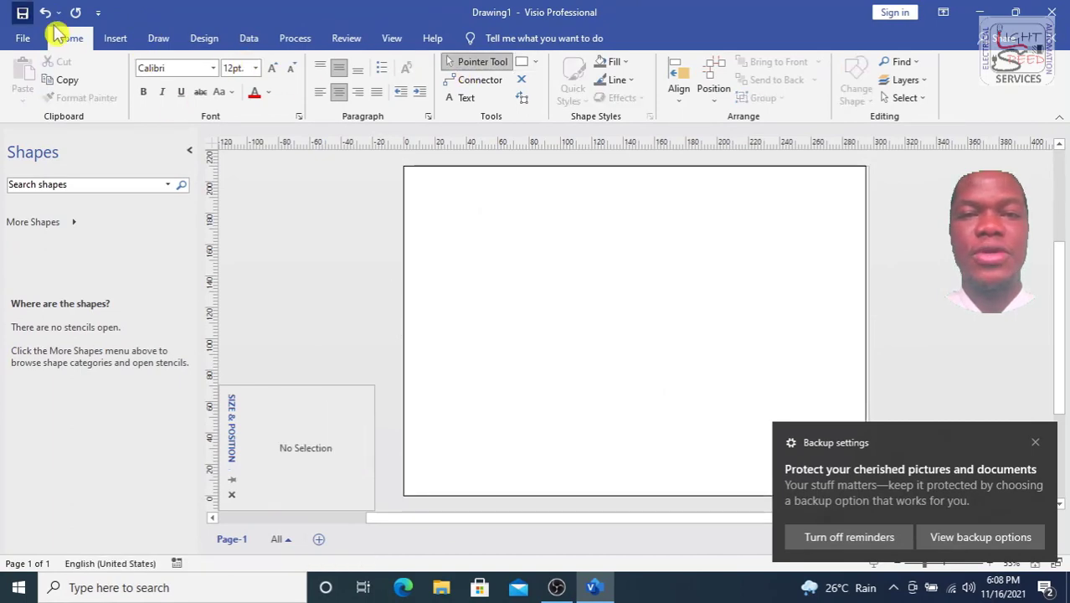
Check the page size options and the page setup for the dimensions of the A4 page.
click(207, 38)
click(74, 84)
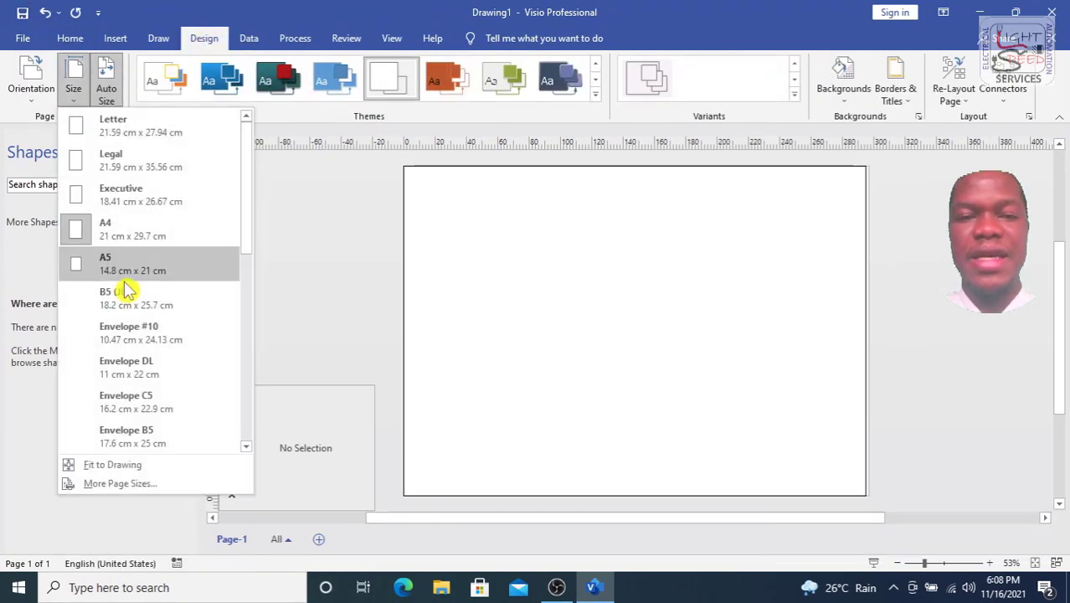
click(137, 486)
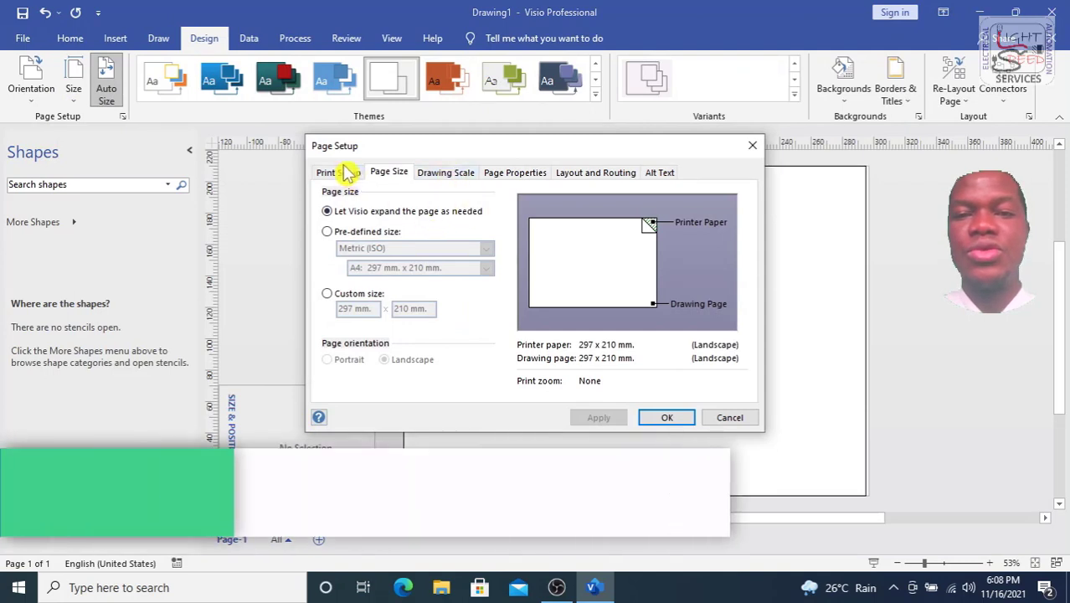
click(723, 419)
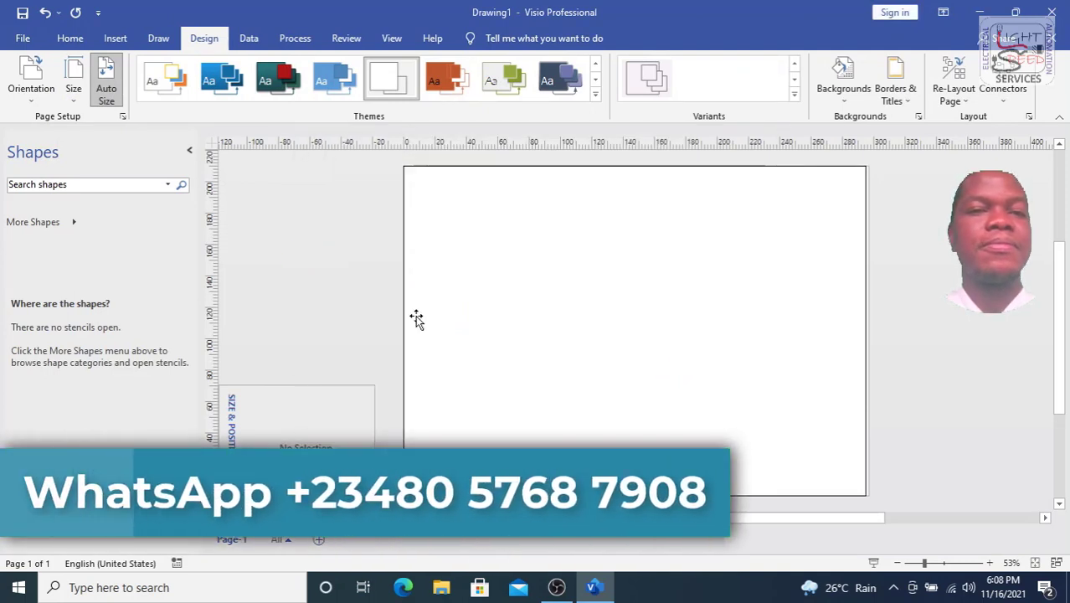
click(74, 84)
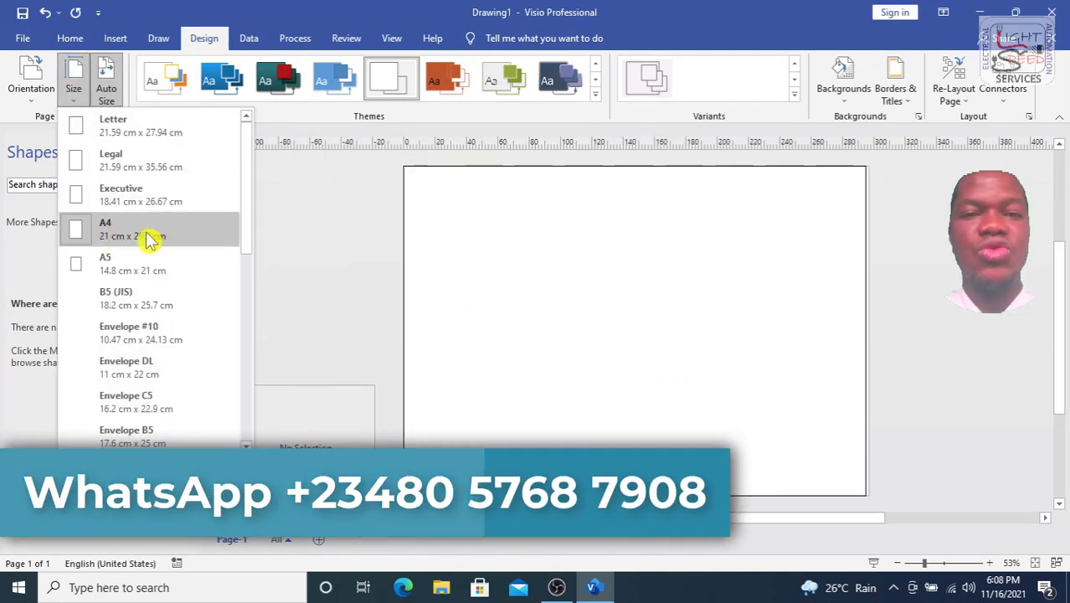
click(544, 397)
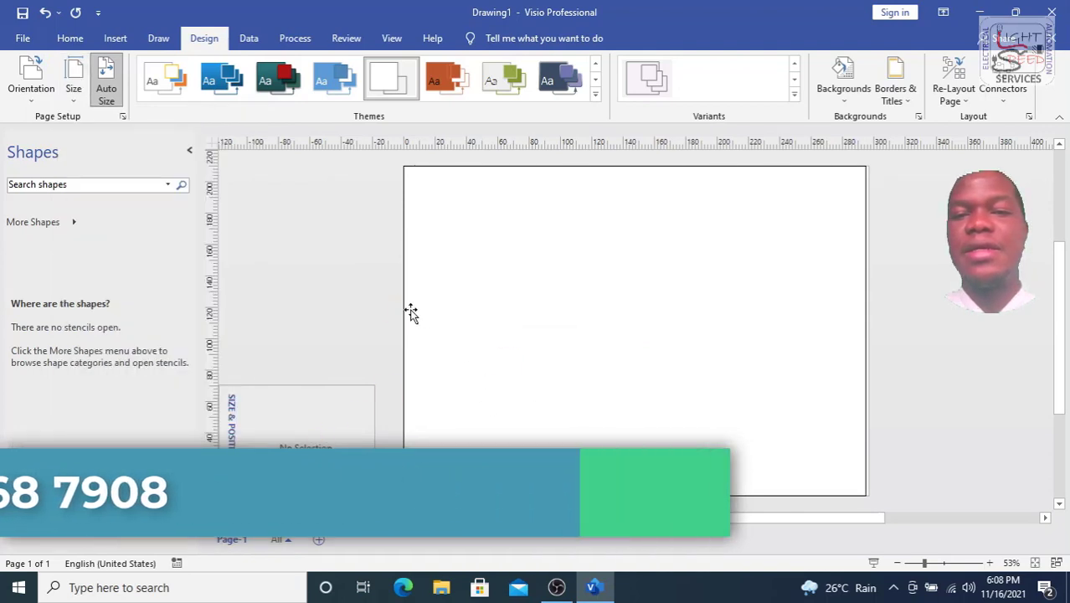
Set the page rectangle's width to 297 m. and its line weight to ¼ pt.
click(400, 371)
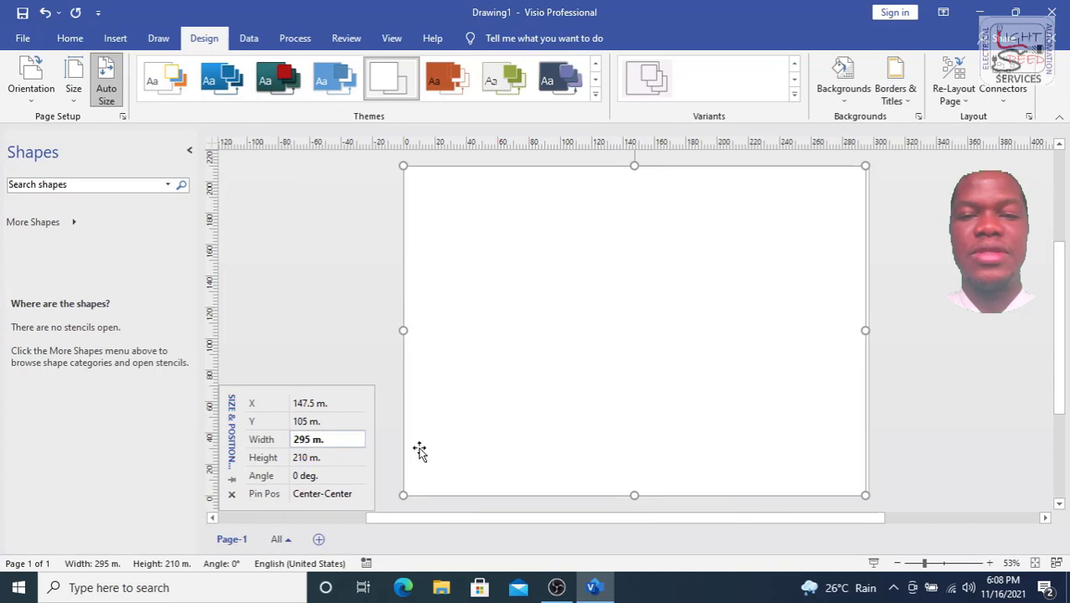
key(Return)
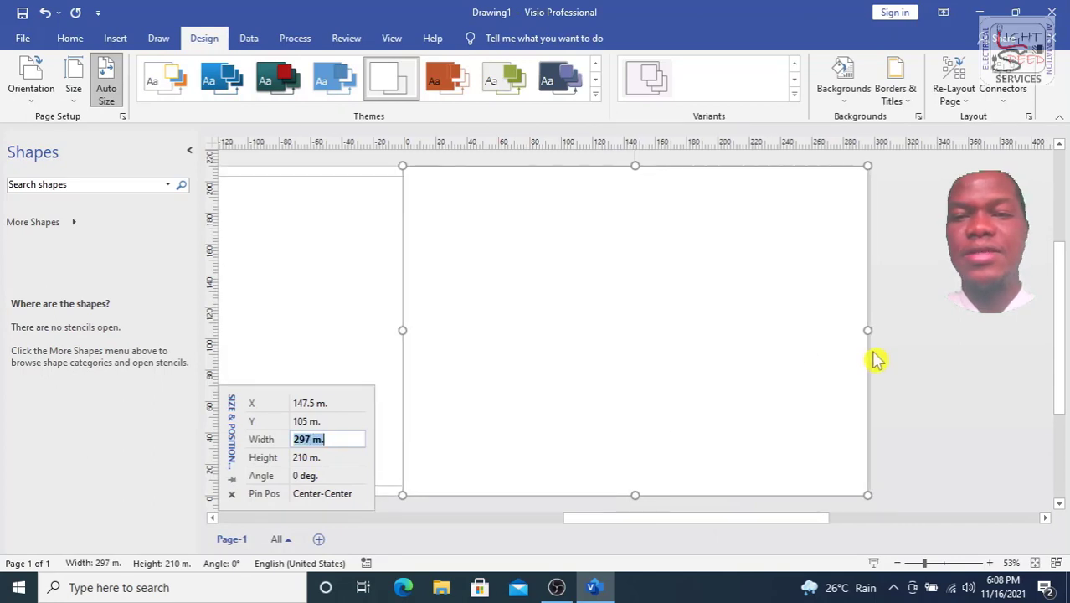
click(72, 38)
click(624, 79)
mouse_move(686, 306)
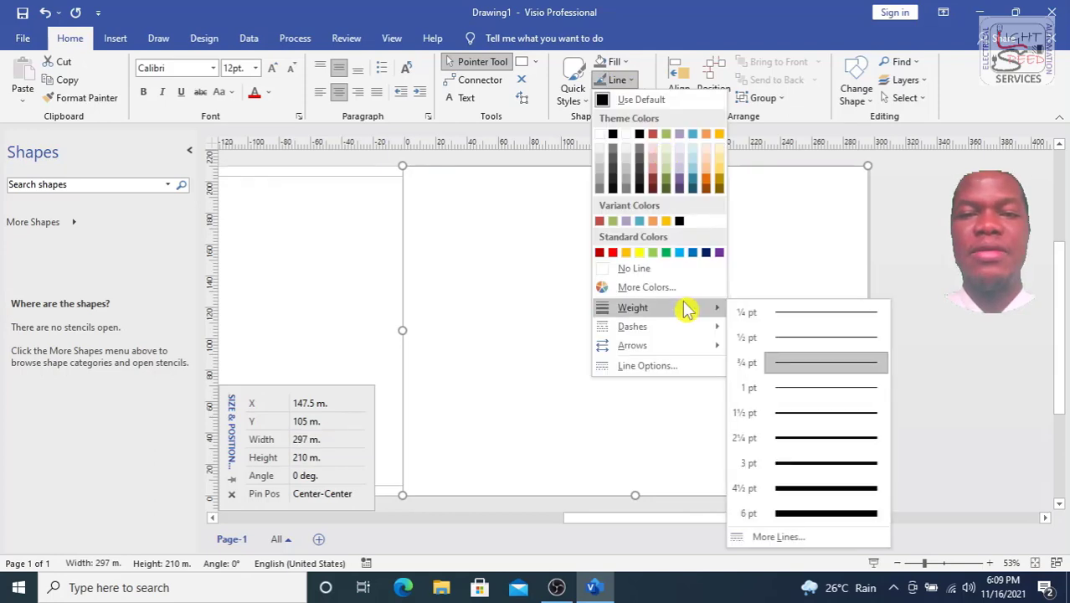
click(799, 320)
click(682, 94)
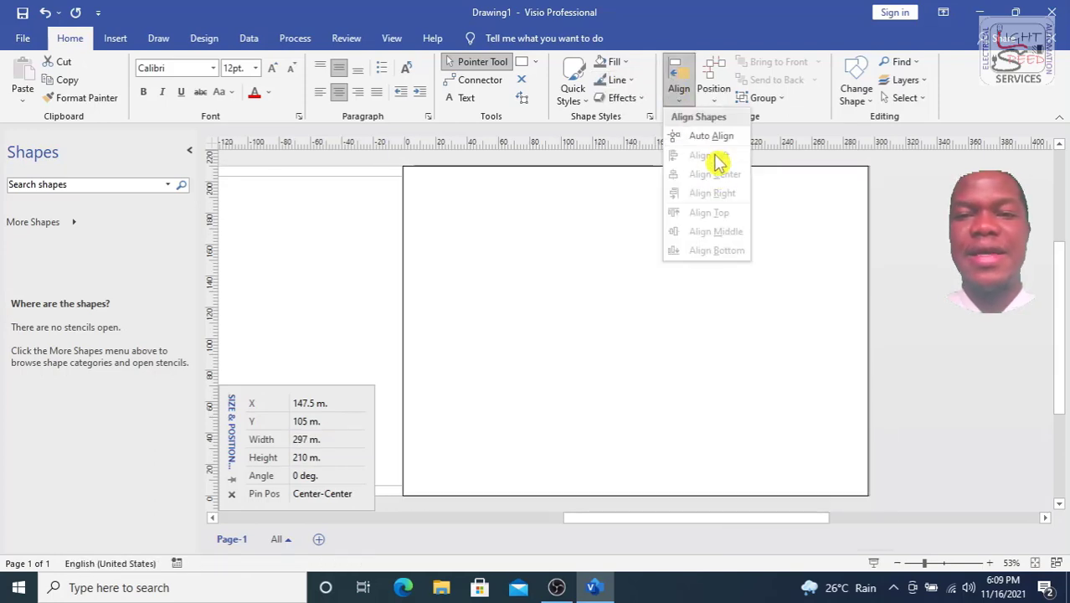
click(716, 145)
click(914, 268)
Resize the rectangle to 287 m. wide and 200 m. high, and set its X position to 148.5 m.
click(796, 275)
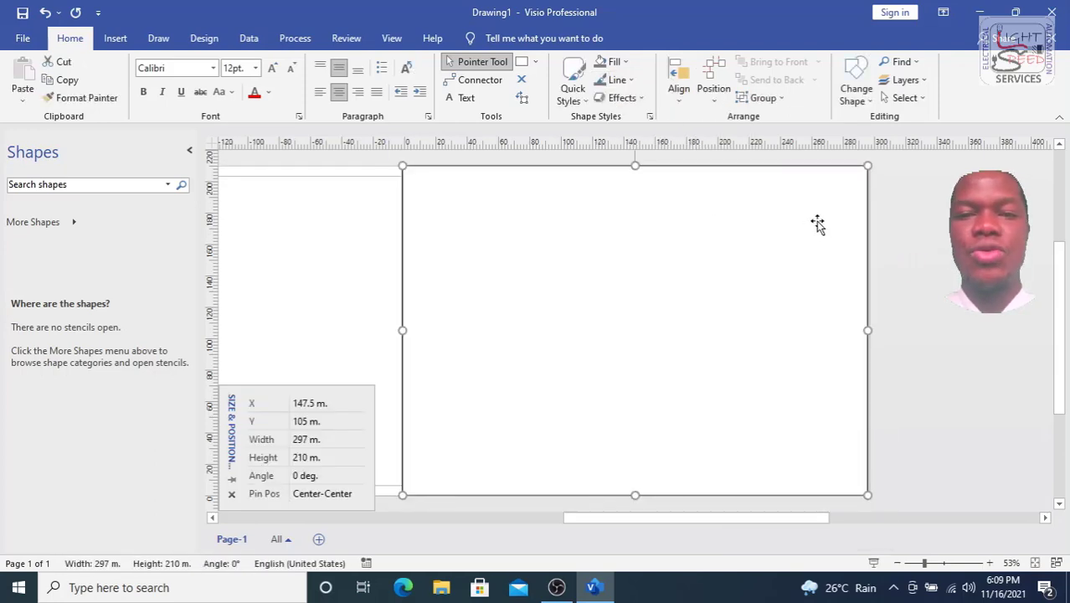
click(310, 441)
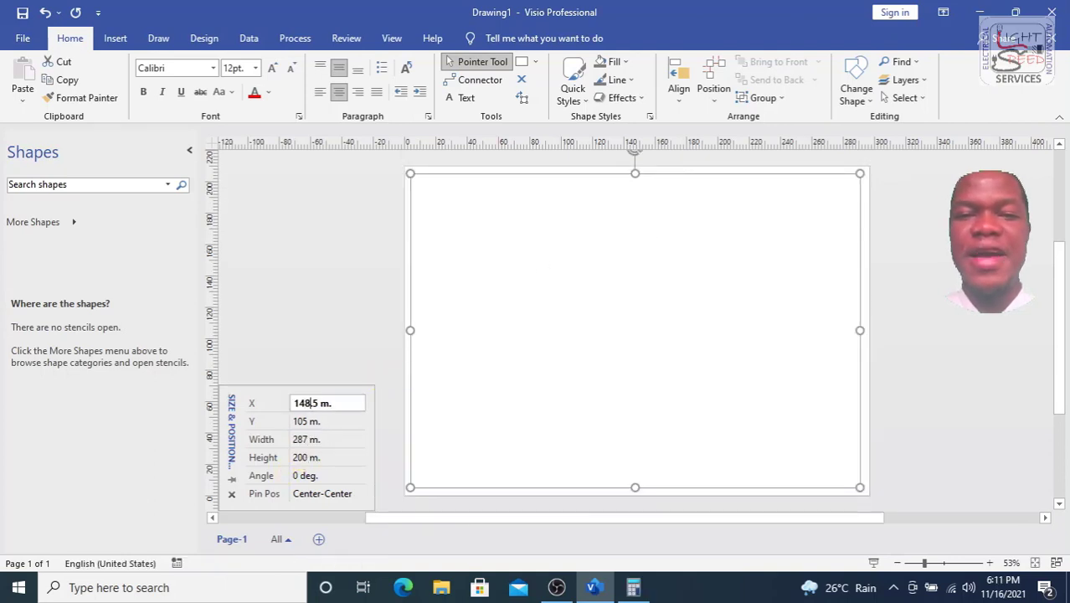
text(.)
key(Return)
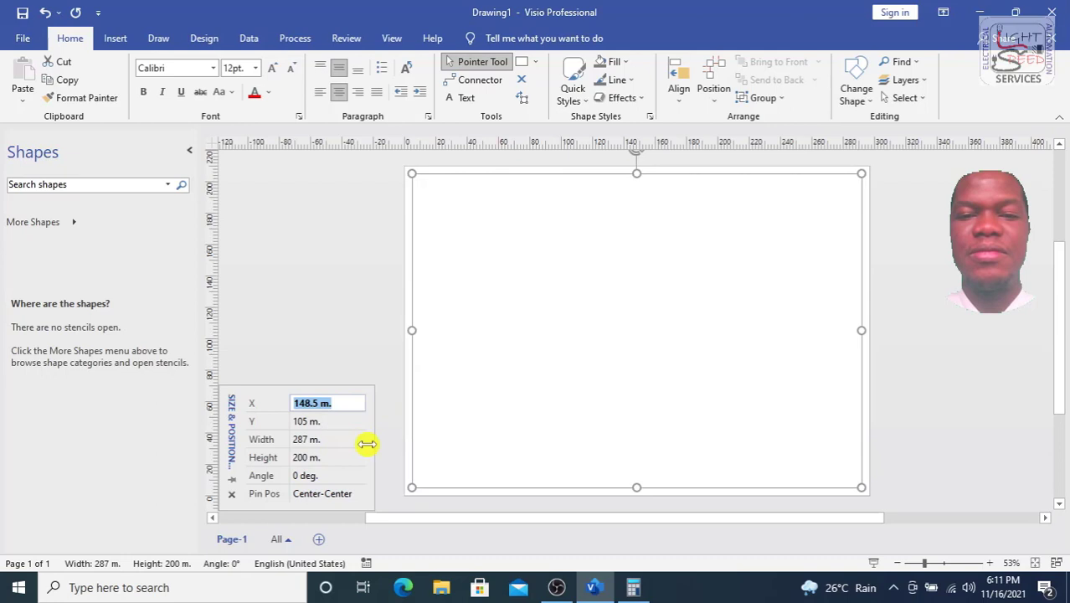
click(365, 362)
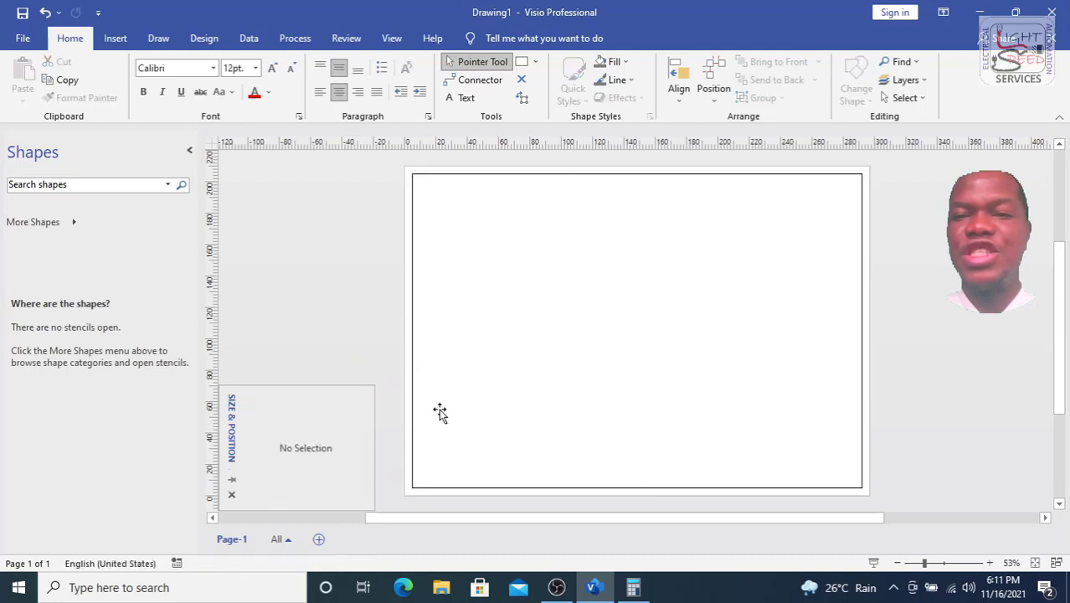
Round the border rectangle's corners with a rounding size of 5 m. in its line options.
click(863, 327)
click(536, 62)
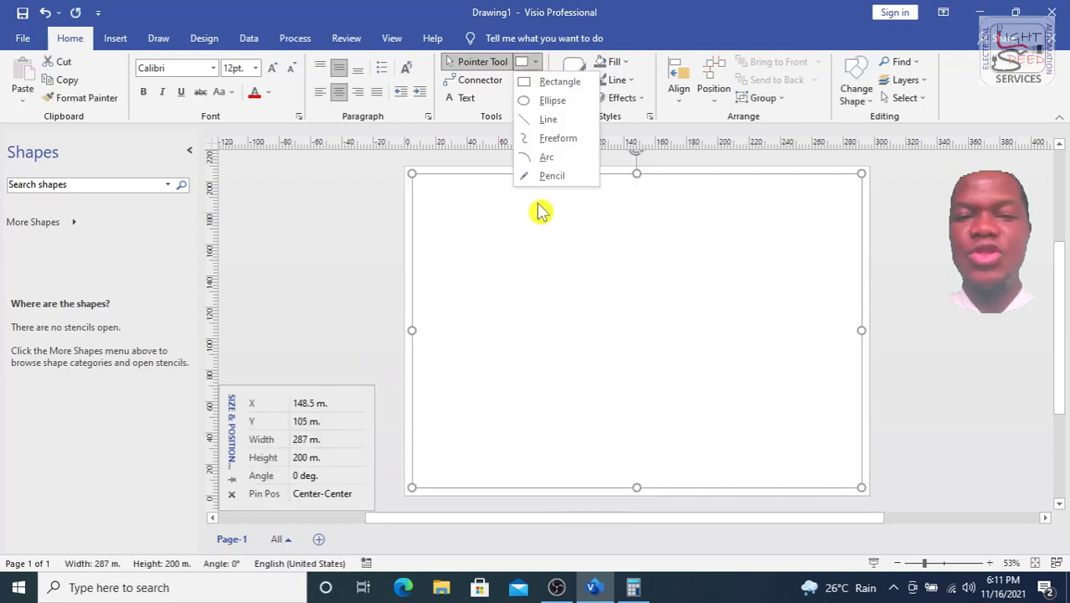
click(536, 63)
click(619, 80)
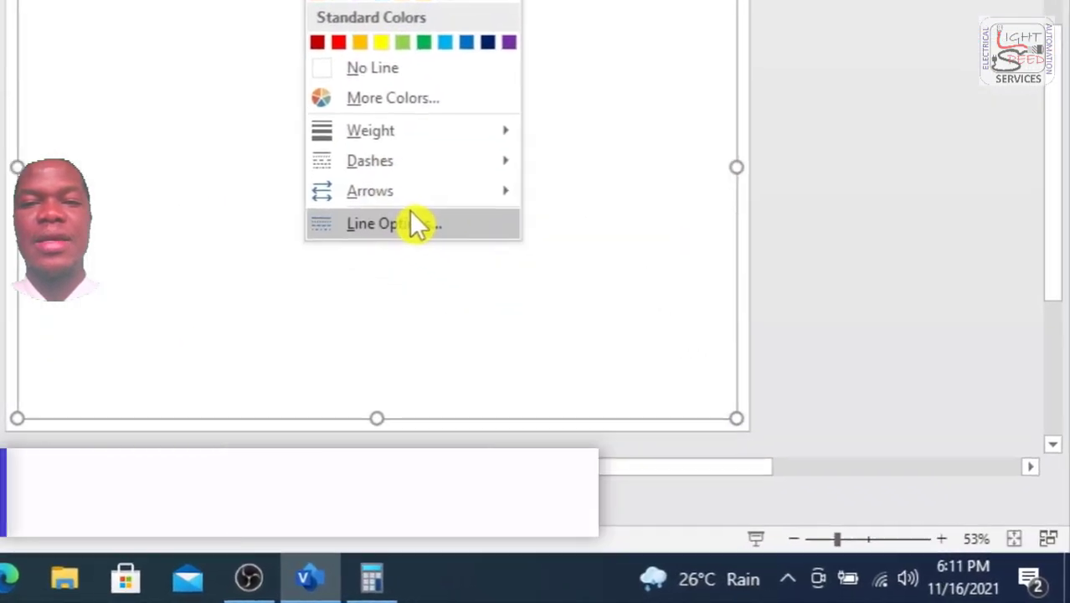
click(410, 221)
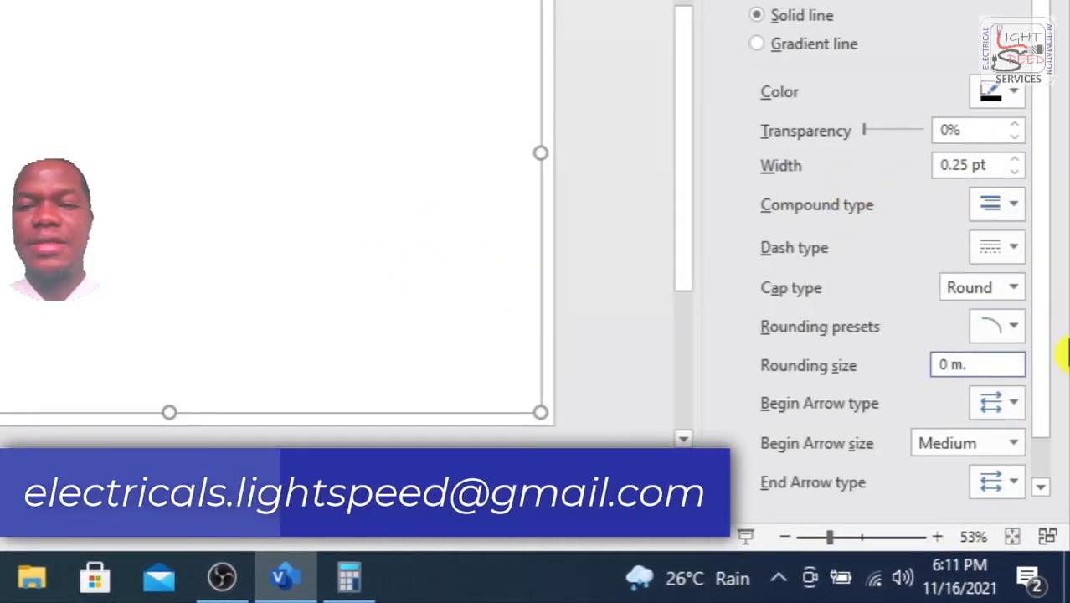
click(947, 365)
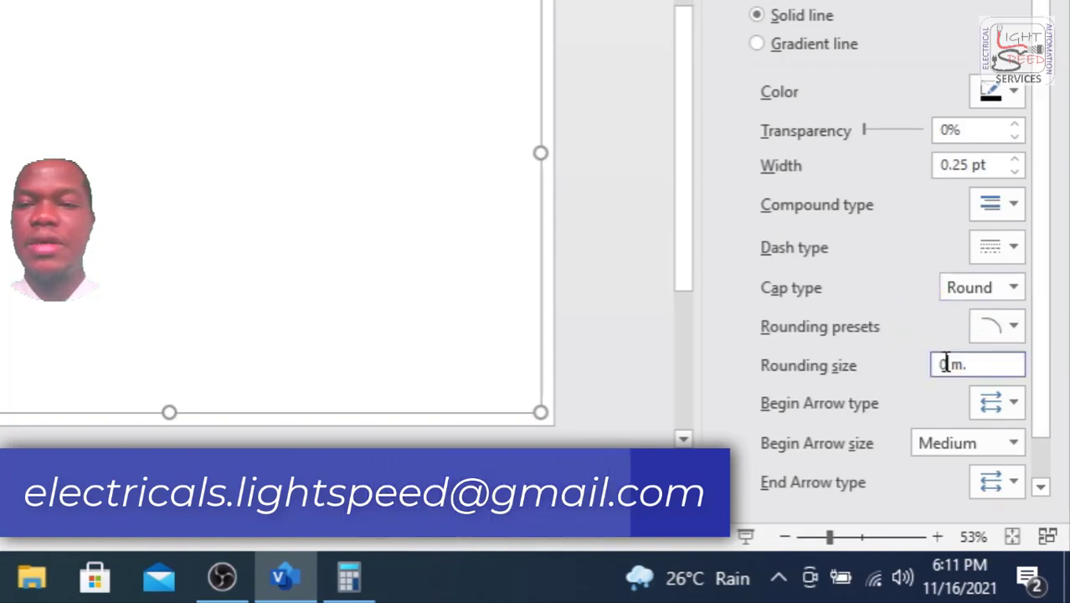
key(Delete)
text(5)
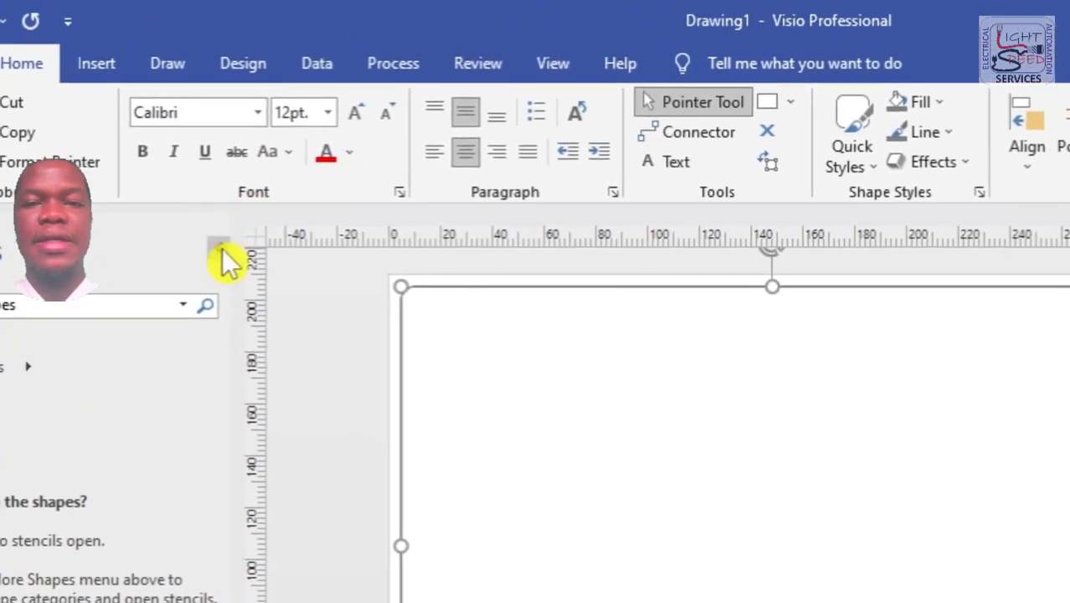
Collapse the Shapes pane and show the Pan & Zoom pane.
click(220, 248)
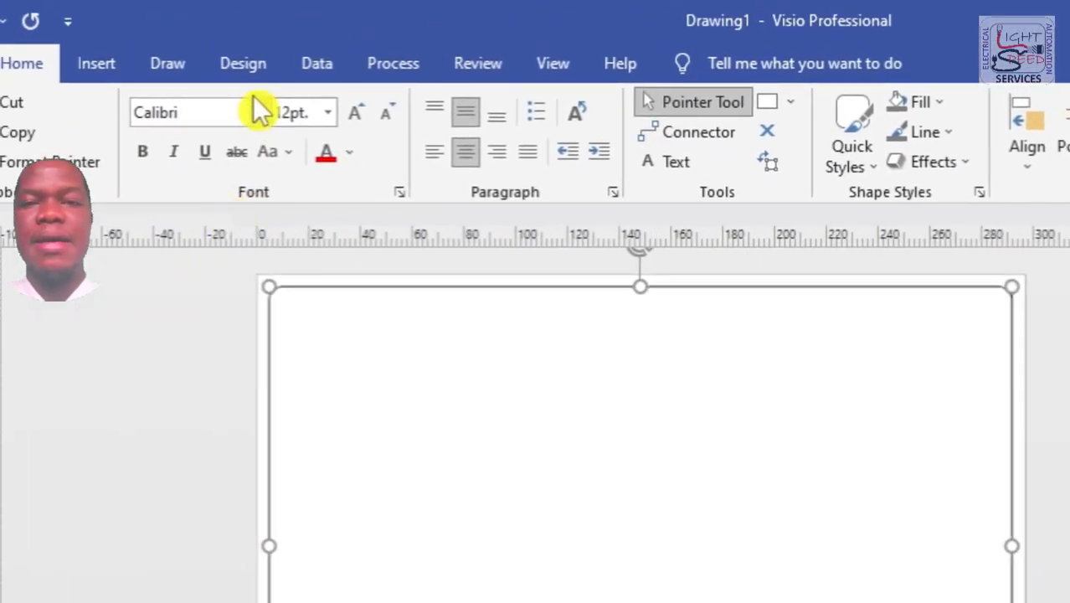
click(314, 60)
click(572, 71)
click(241, 151)
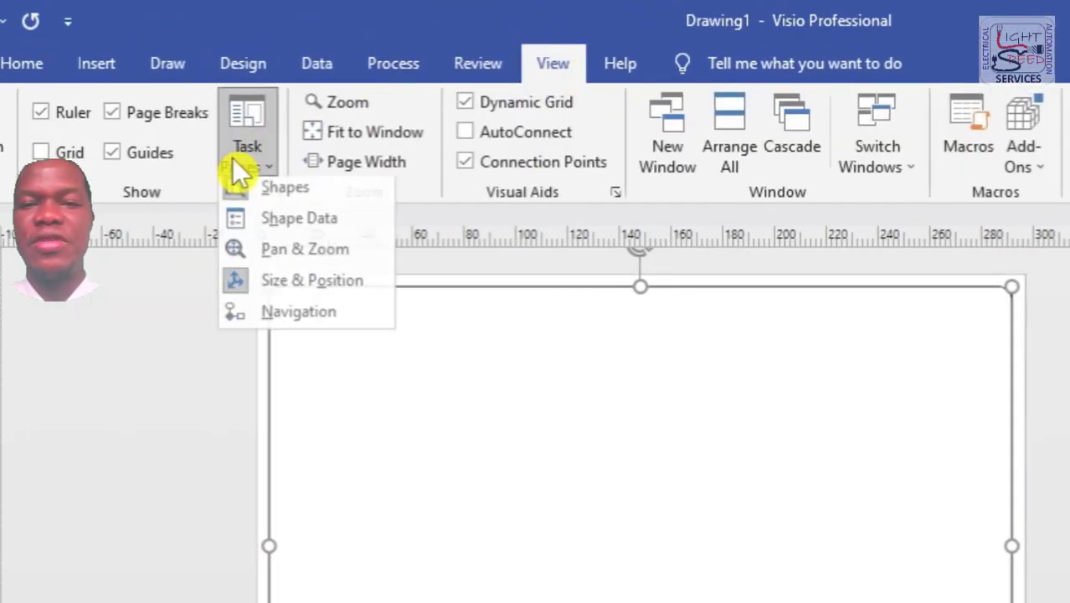
click(309, 256)
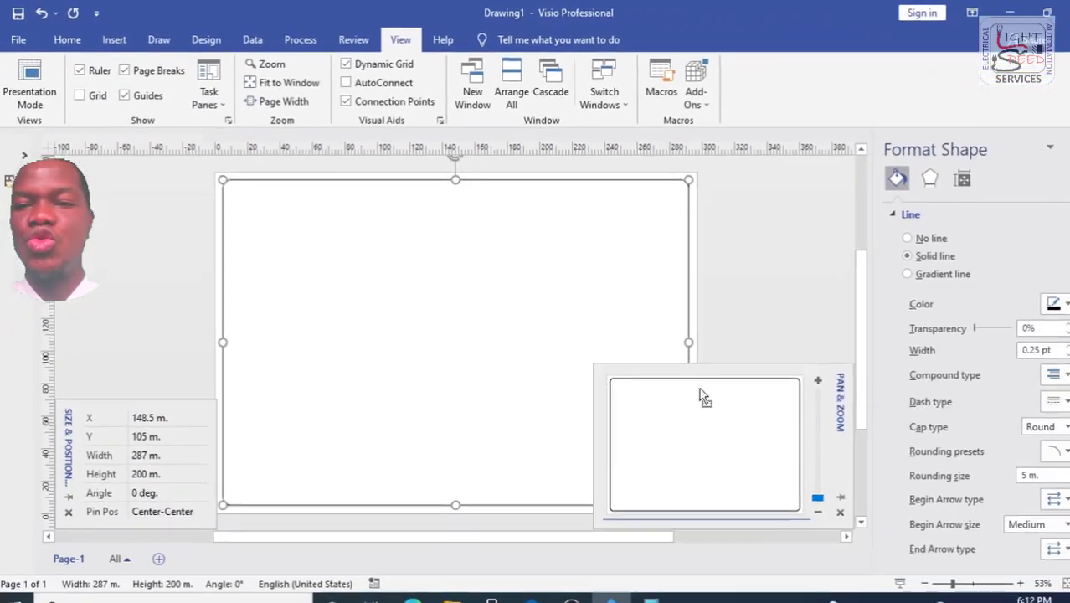
Examine the border's rounded upper-left corner and the middle of the page at different magnifications with Pan & Zoom.
drag(795, 481, 795, 434)
drag(683, 428, 591, 372)
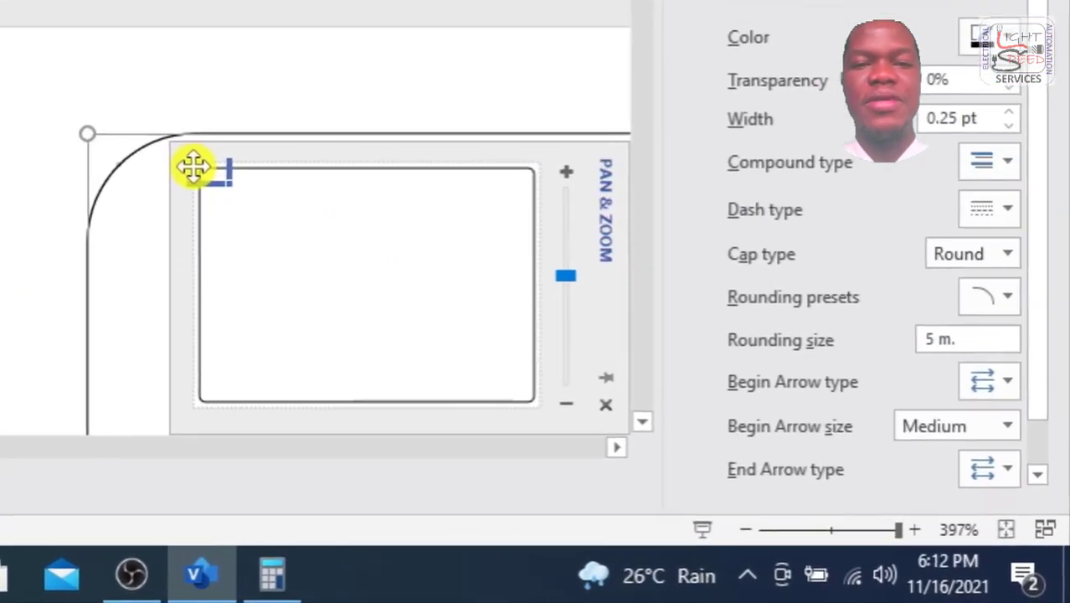
drag(212, 171, 366, 276)
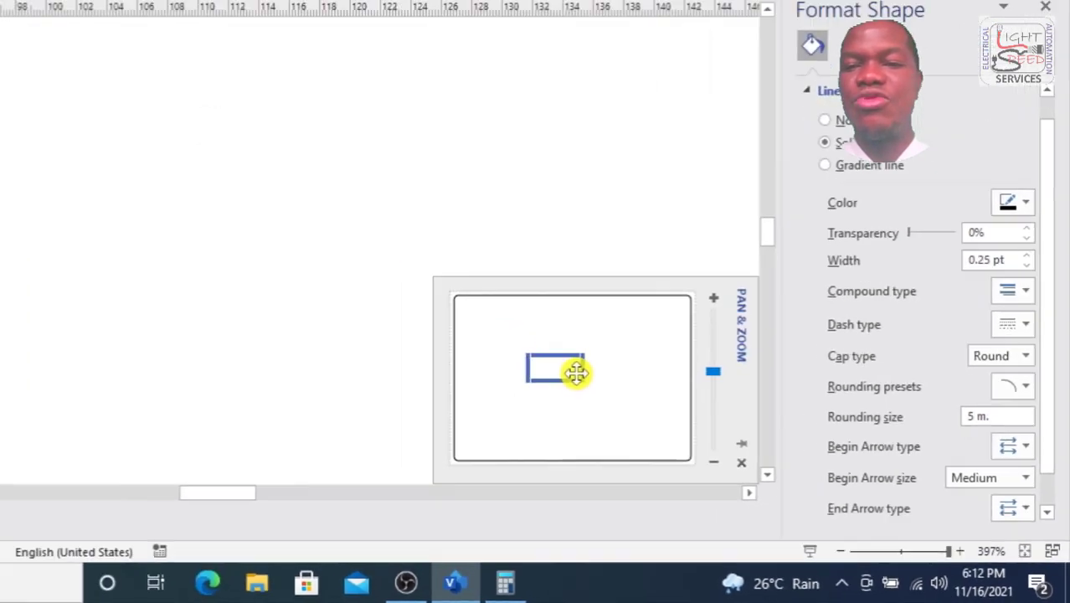
click(561, 402)
click(562, 402)
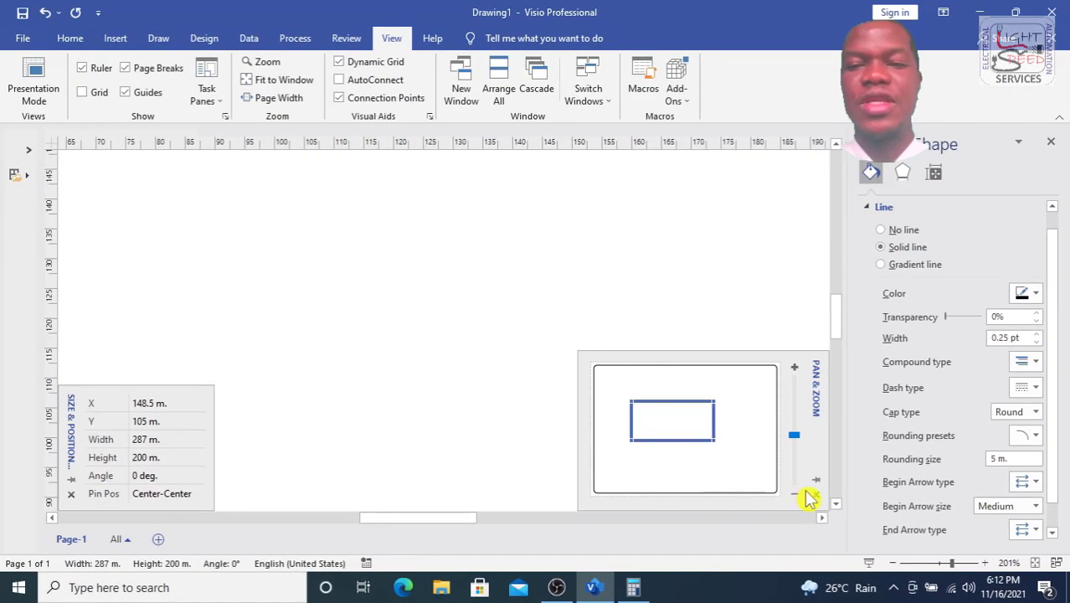
click(796, 494)
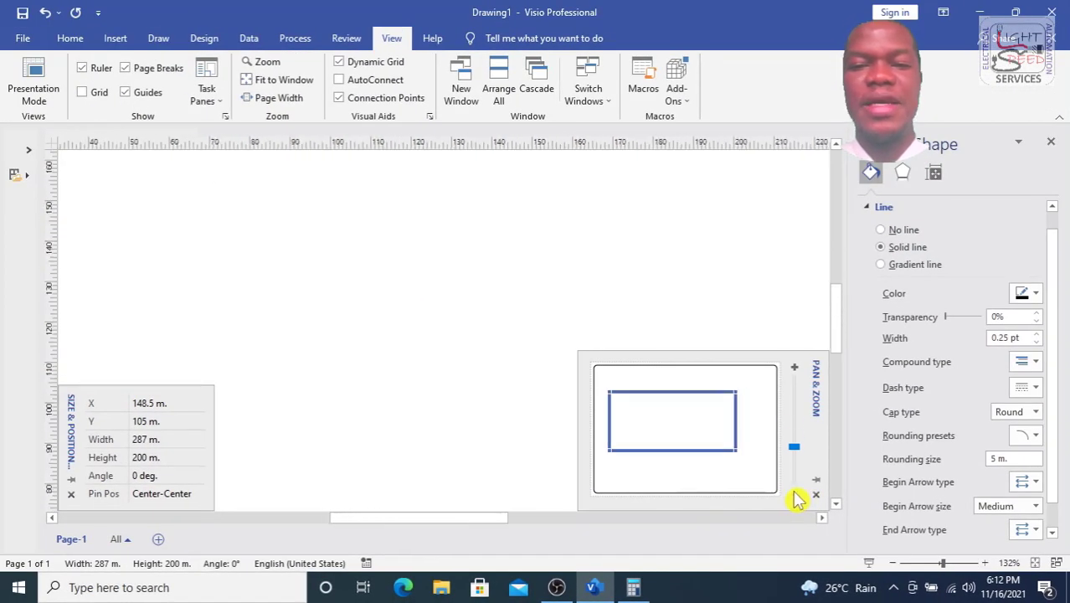
click(795, 494)
drag(718, 430, 621, 365)
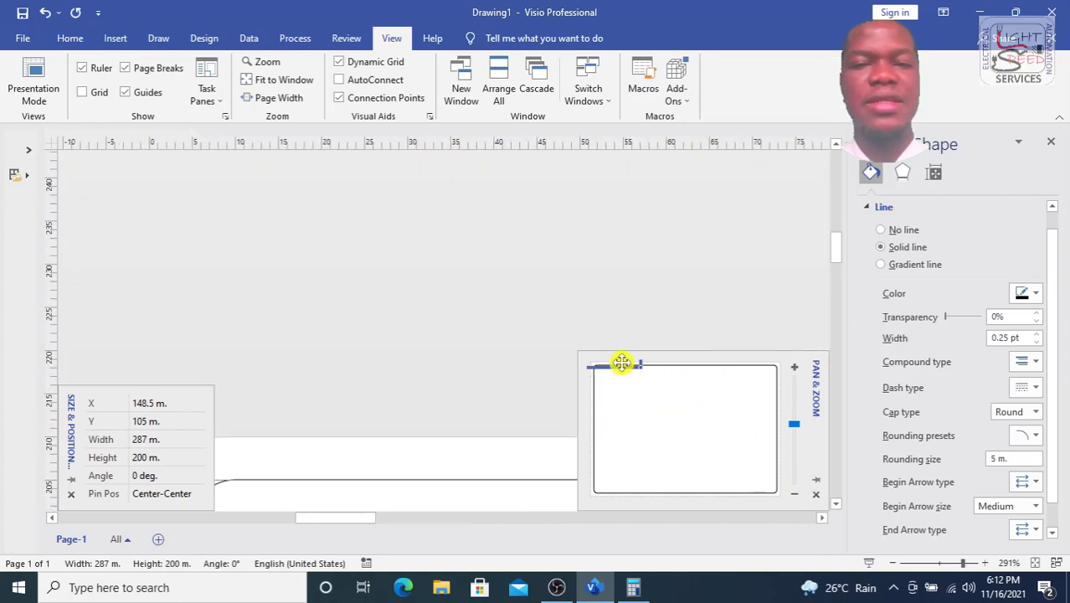
Draw a vertical line about 3 m. long at X 34 m., ending on the border's upper edge.
click(306, 247)
click(79, 36)
click(535, 62)
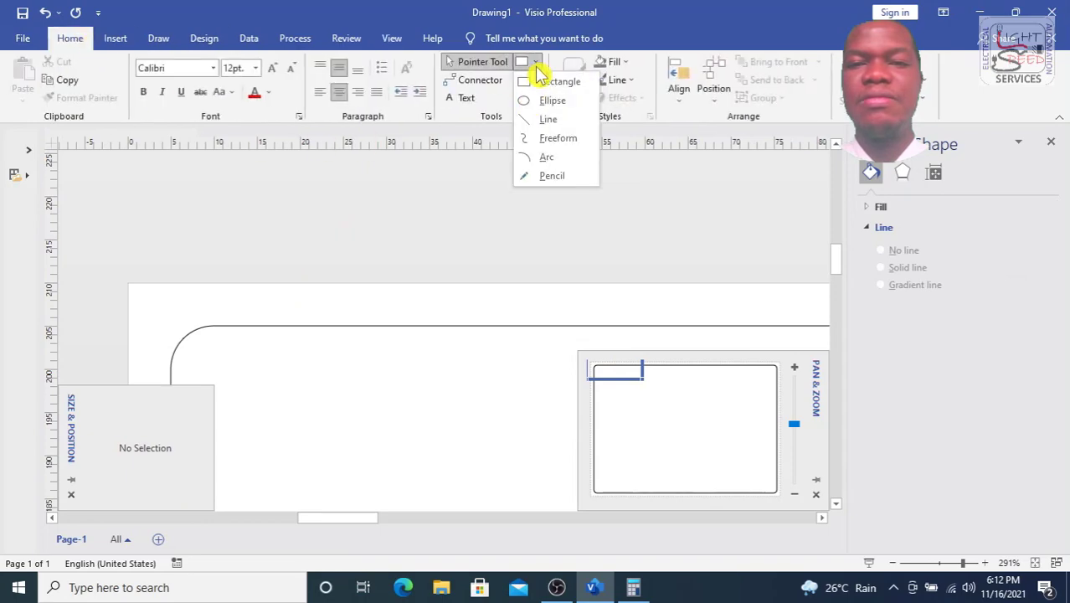
click(531, 119)
drag(423, 303, 426, 324)
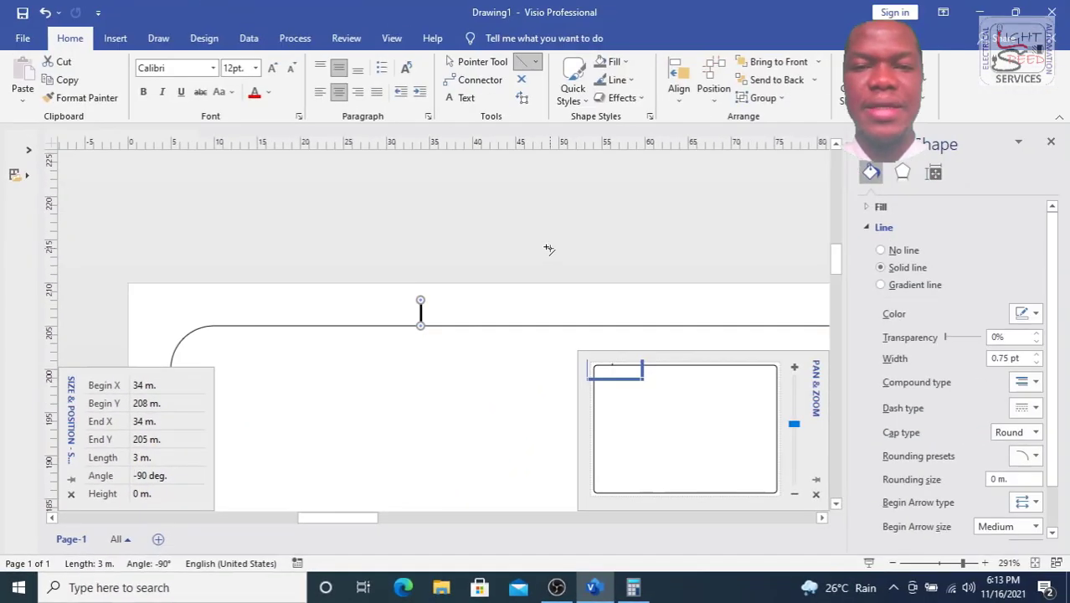
Set the weight of the short vertical line to ¼ pt.
click(542, 65)
click(621, 80)
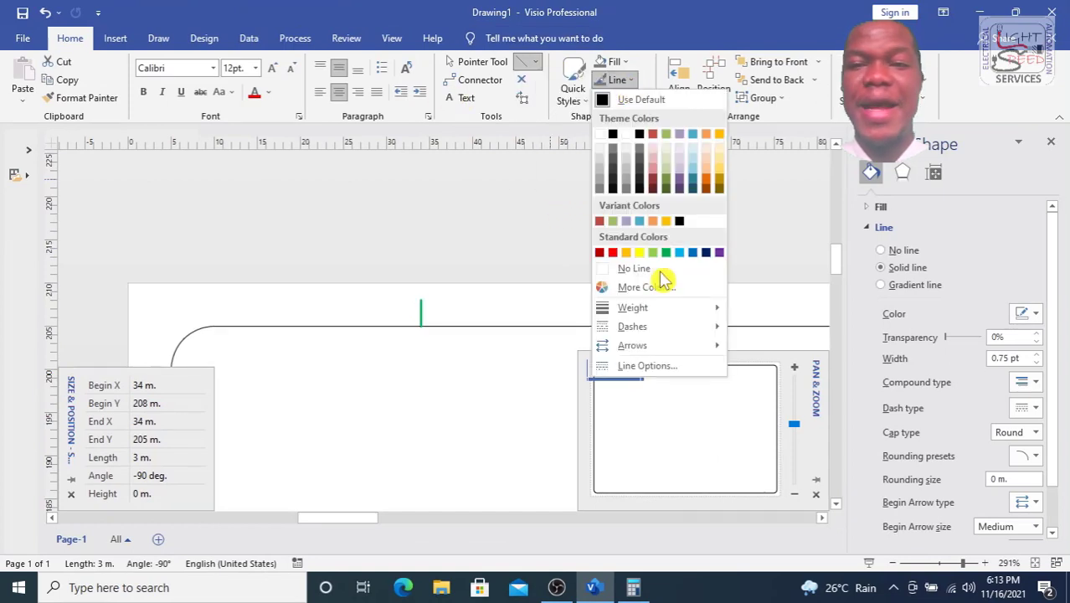
mouse_move(664, 305)
click(793, 309)
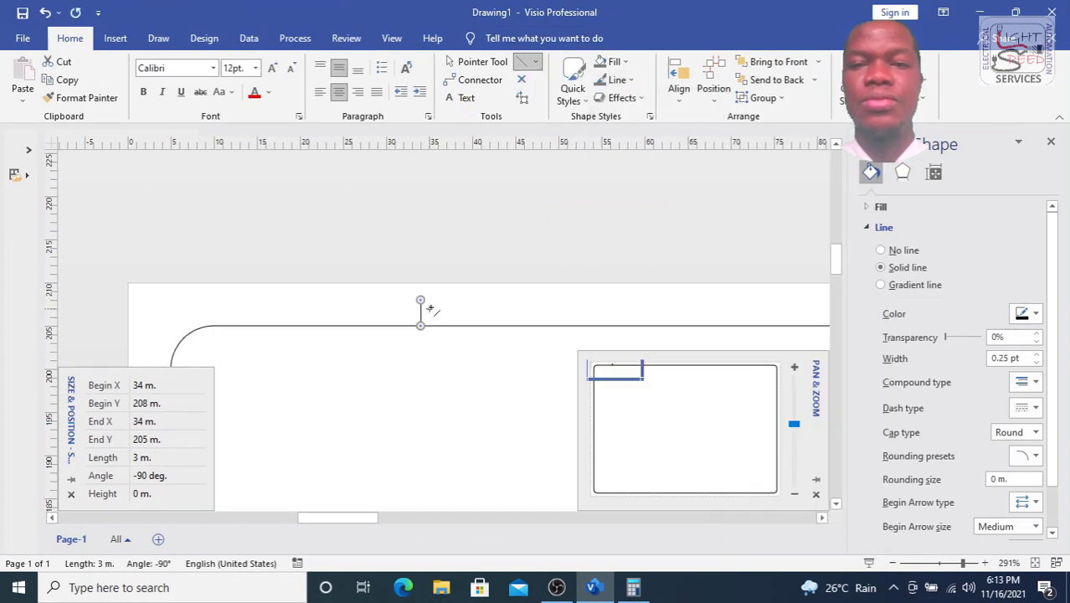
Duplicate the short vertical line to X 36 m., and place a copy of both lines just inside the border's upper edge.
click(477, 62)
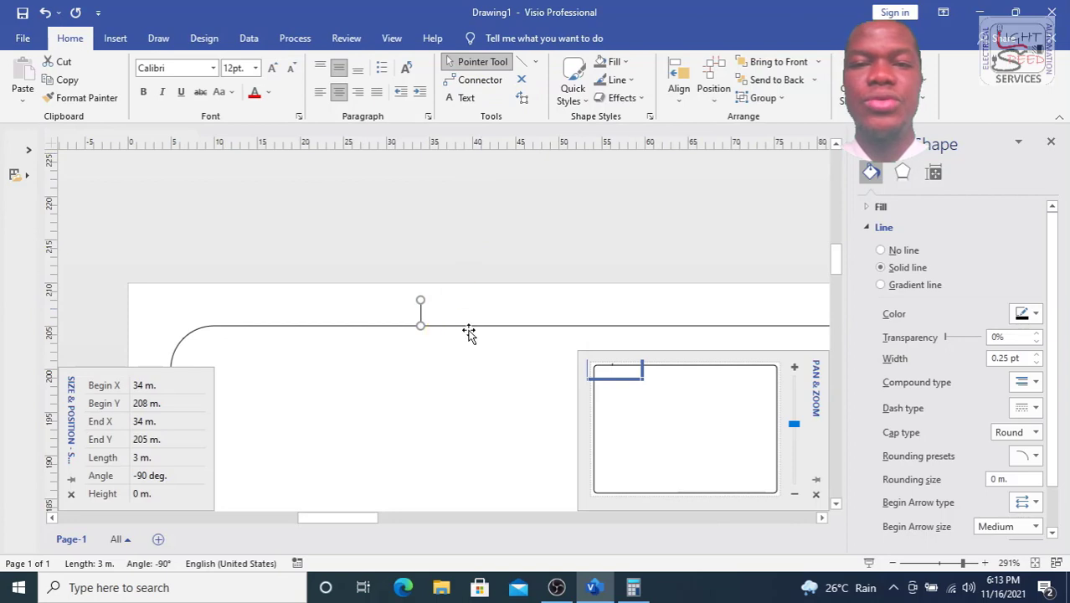
key(ctrl+d)
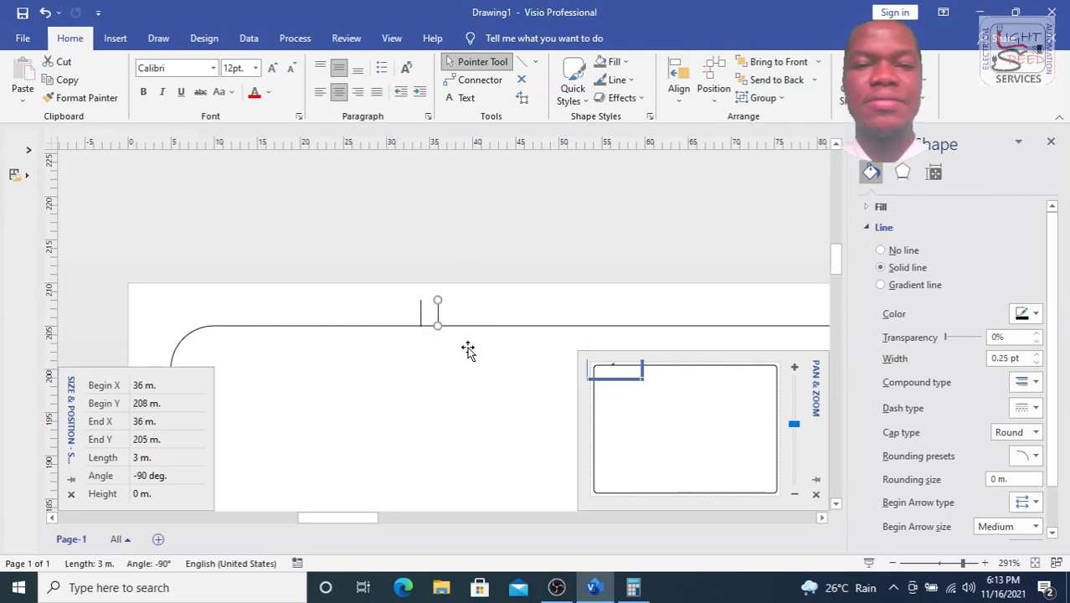
drag(405, 279, 502, 352)
drag(434, 308, 512, 385)
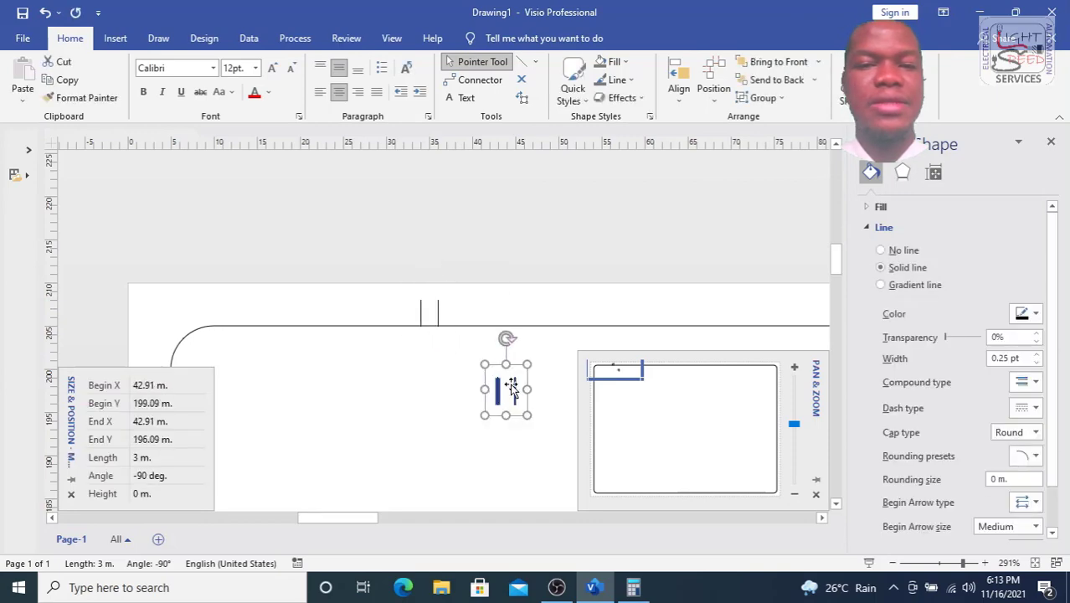
Assign the rounded border to a new layer named Boarder and lock that layer.
click(487, 308)
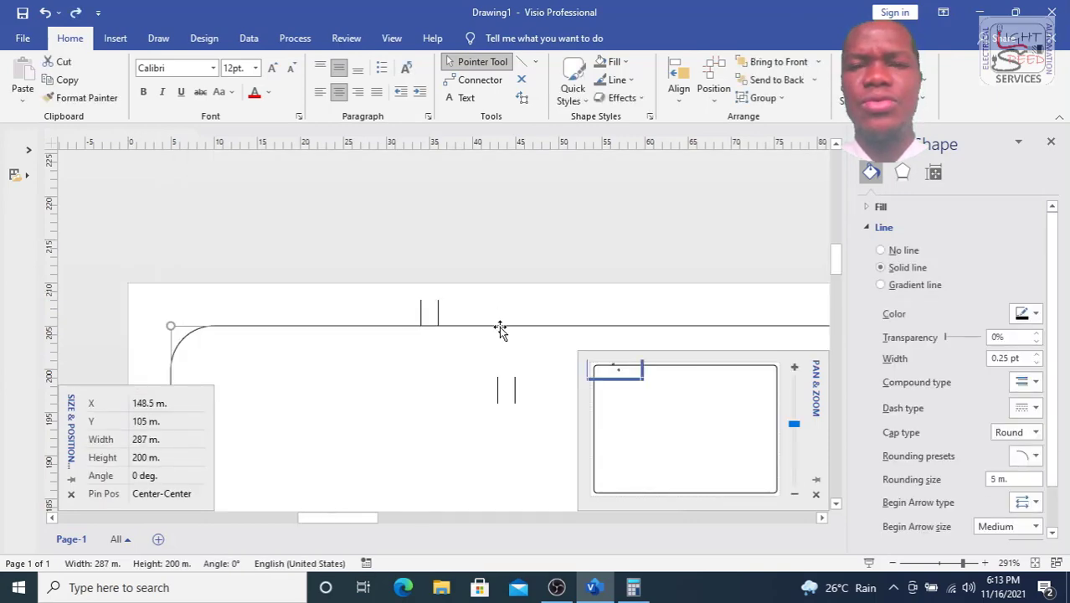
click(499, 326)
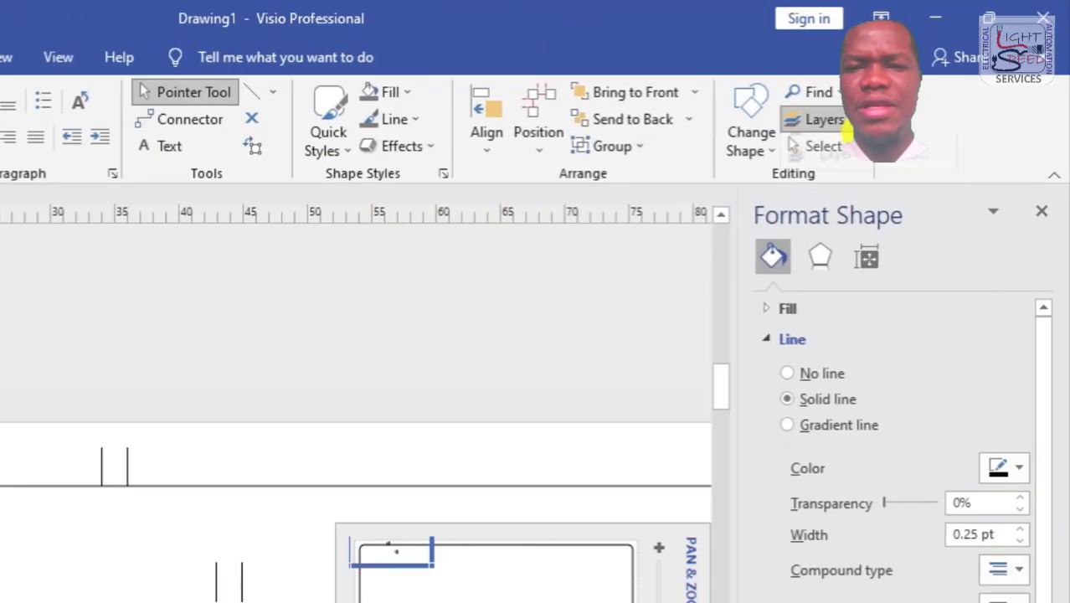
click(903, 80)
click(837, 151)
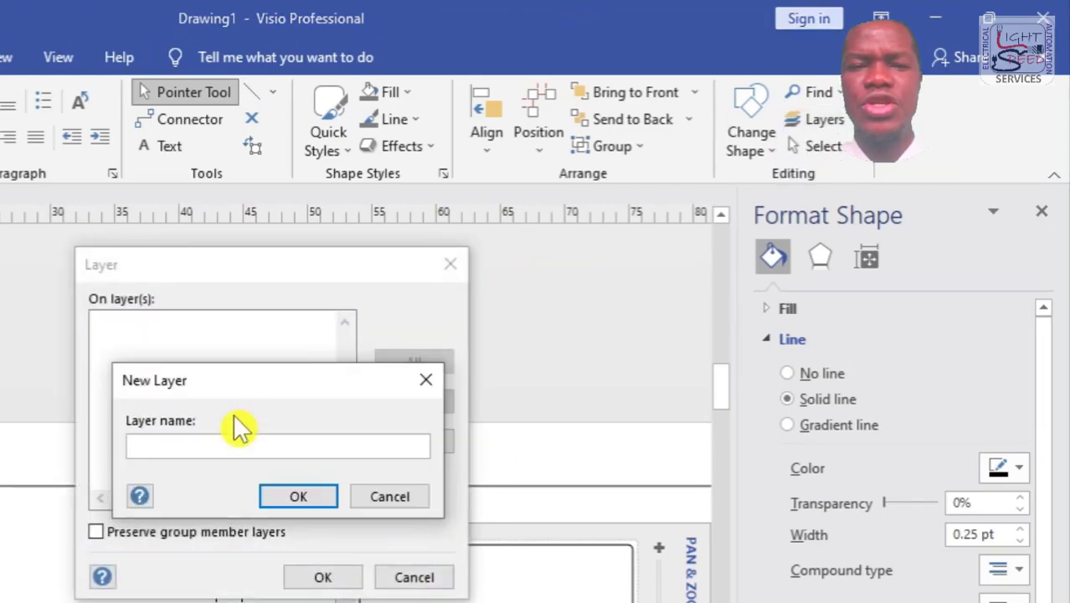
text(Boarder)
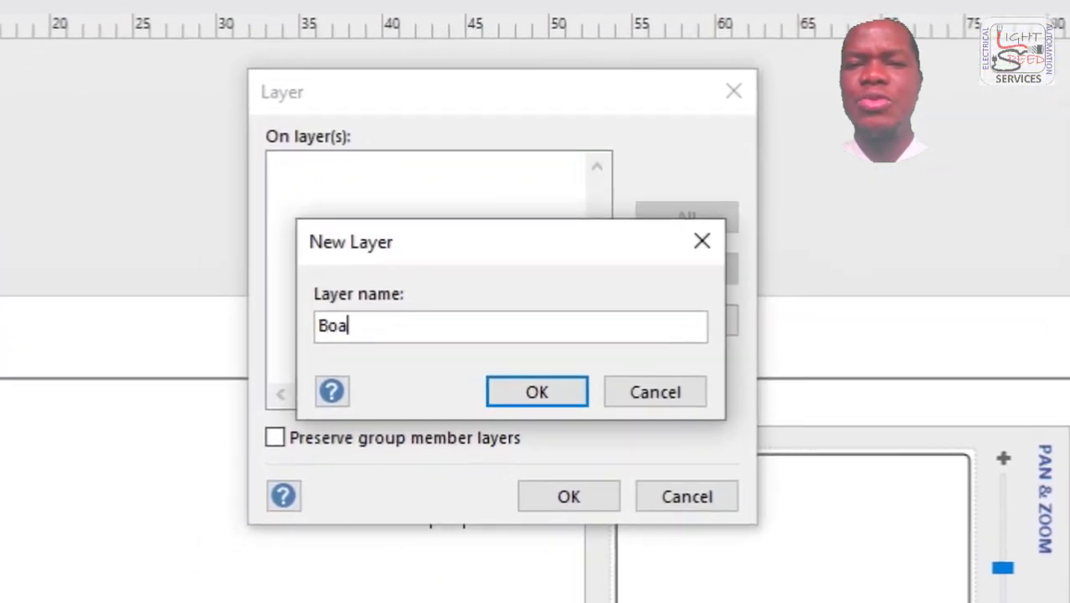
click(537, 392)
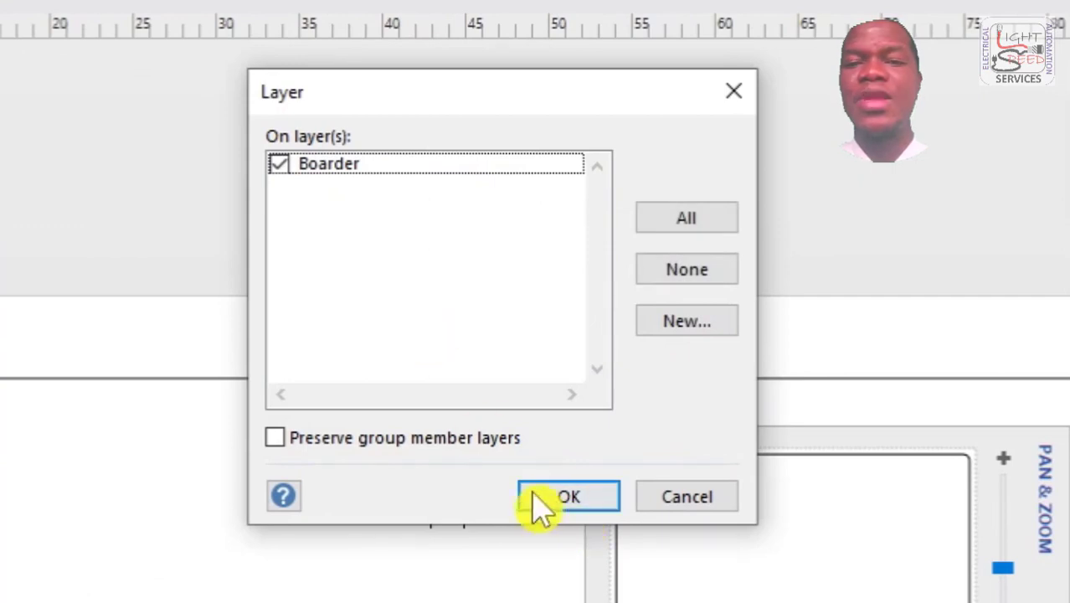
click(553, 499)
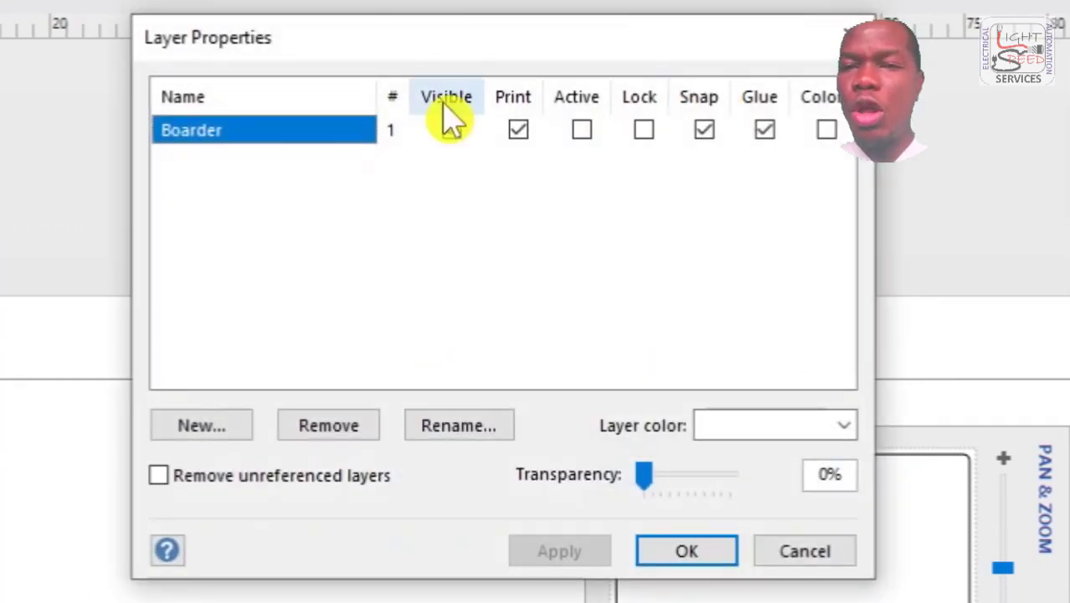
click(642, 129)
click(717, 555)
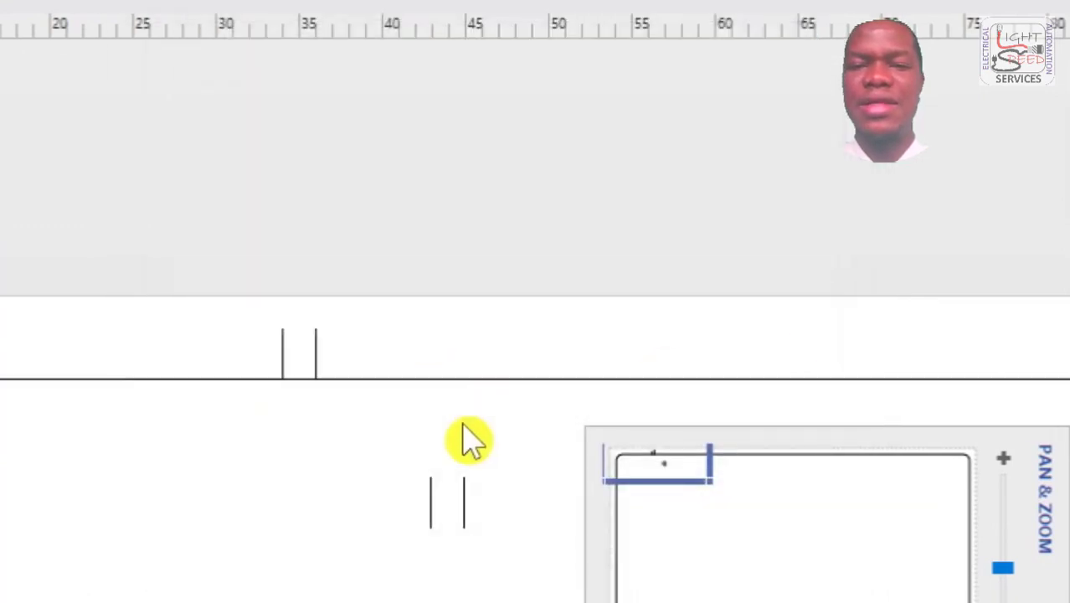
Move the loose pair of marks to X 37 and 39 m. on the upper edge, and paste copies of the four marks on either side.
drag(397, 442, 503, 513)
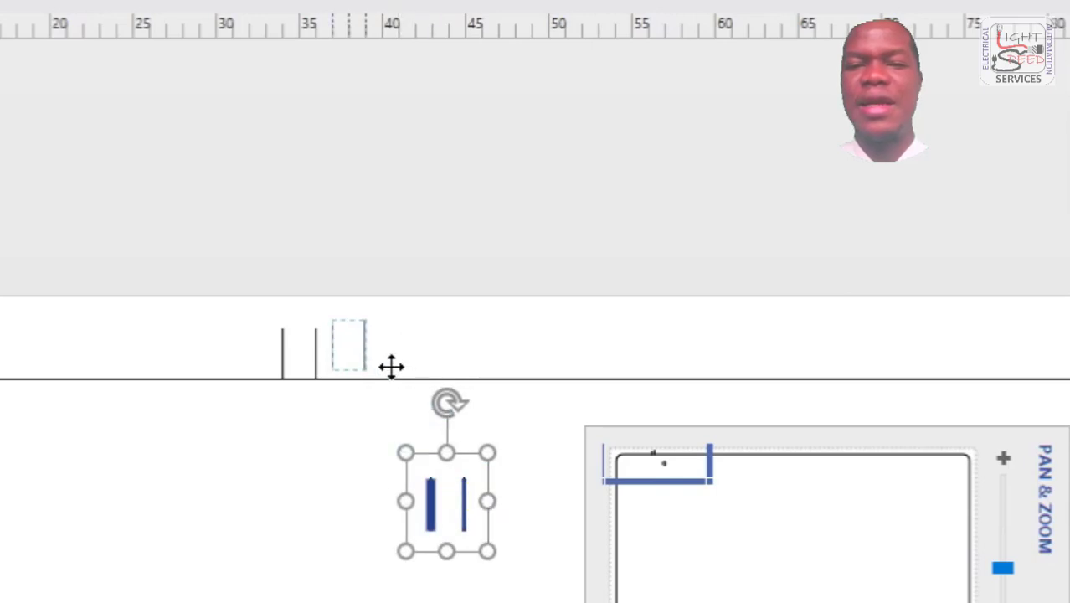
drag(391, 366, 392, 368)
drag(179, 251, 452, 432)
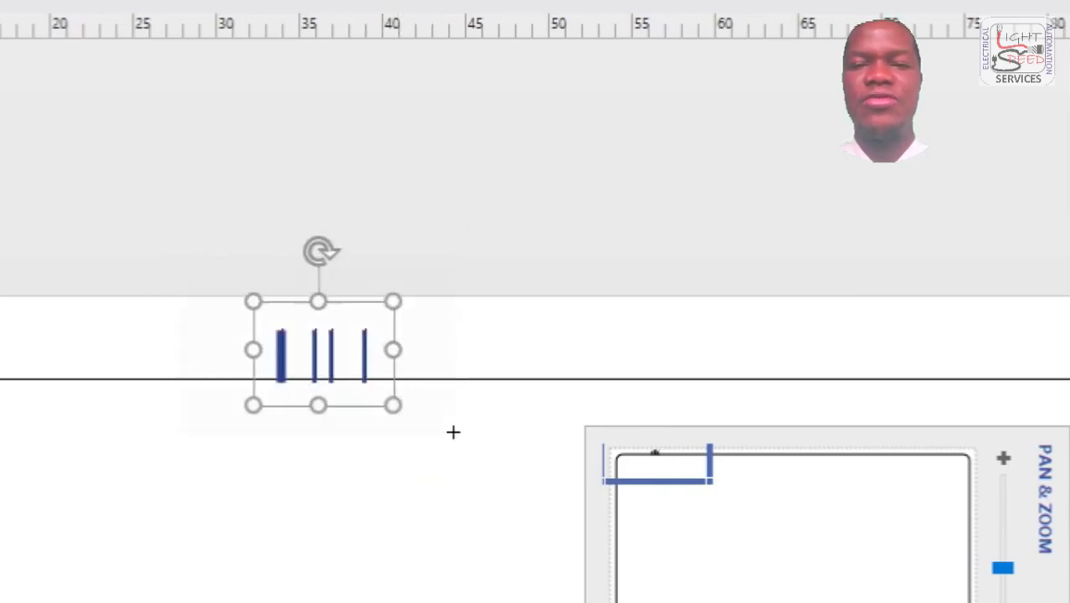
right_click(134, 362)
click(211, 451)
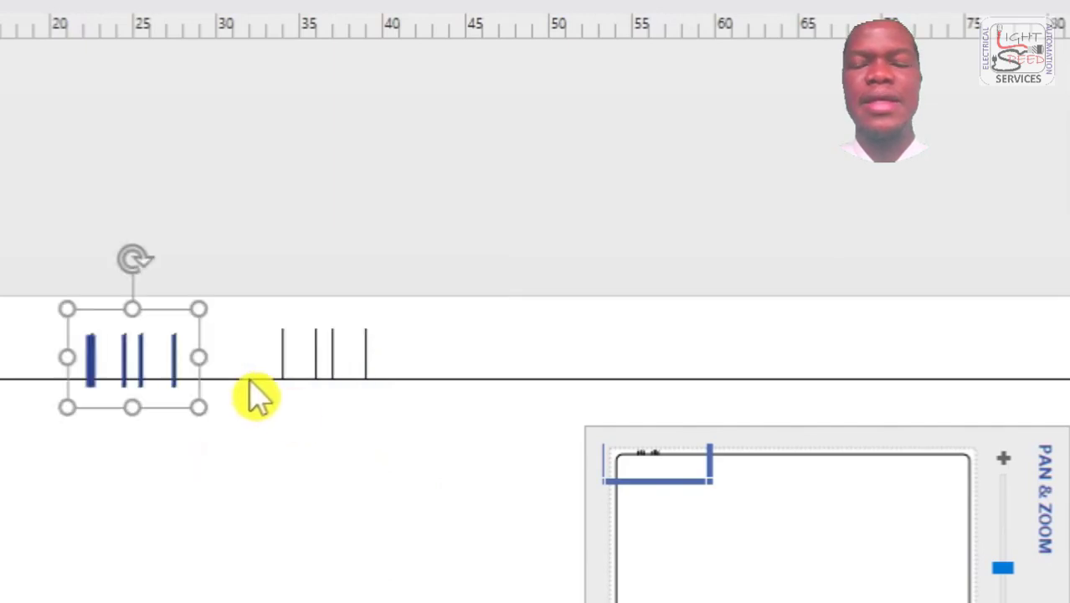
key(ctrl+v)
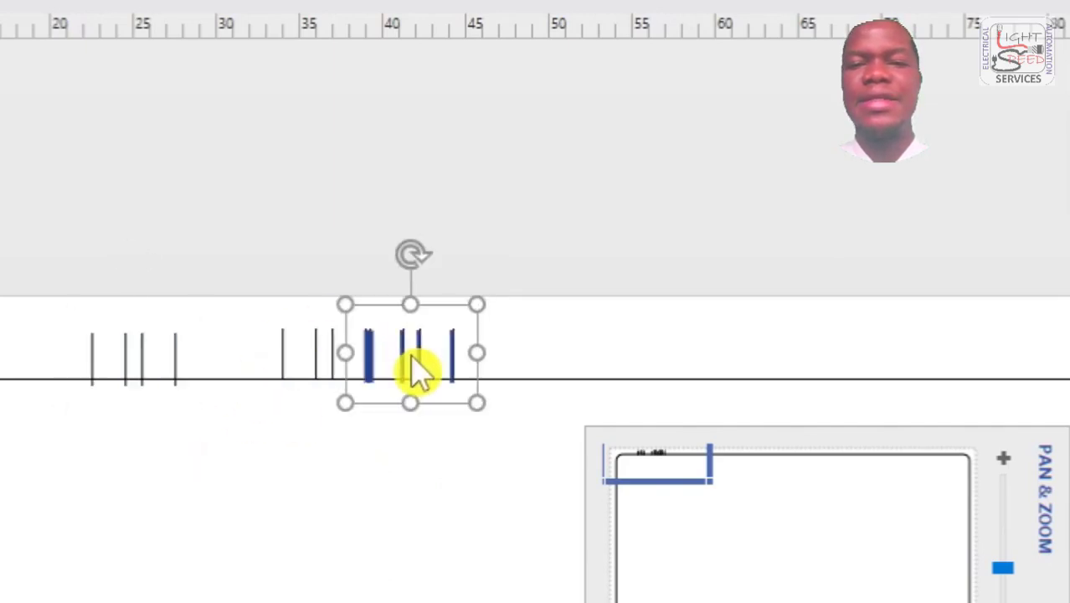
drag(524, 319, 525, 320)
click(471, 444)
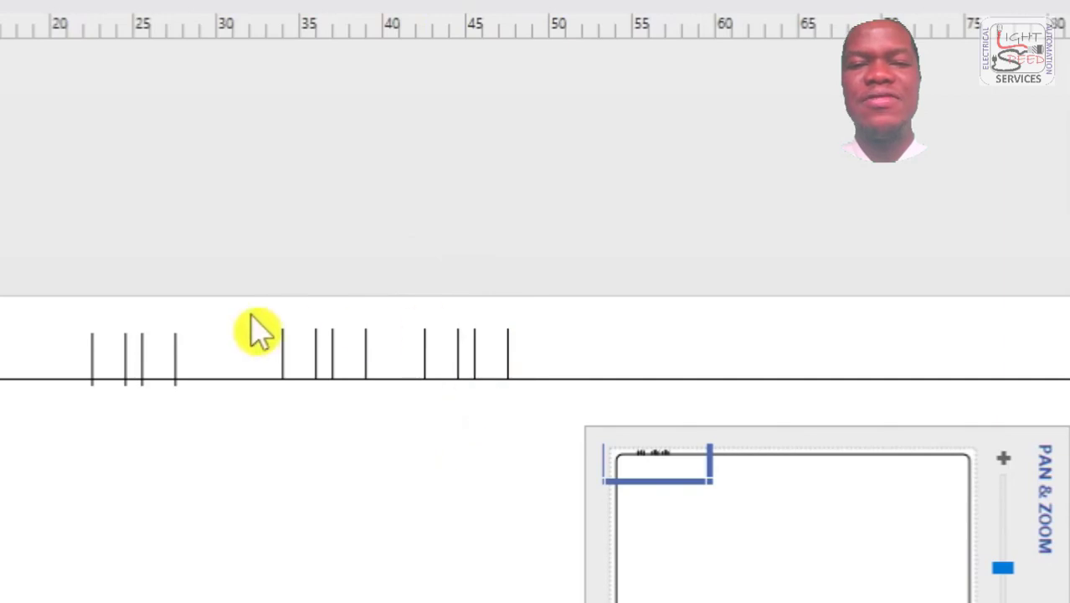
Delete the fourth mark, near X 27.5 m., from the group of marks closest to the border's upper-left corner.
drag(52, 304, 123, 419)
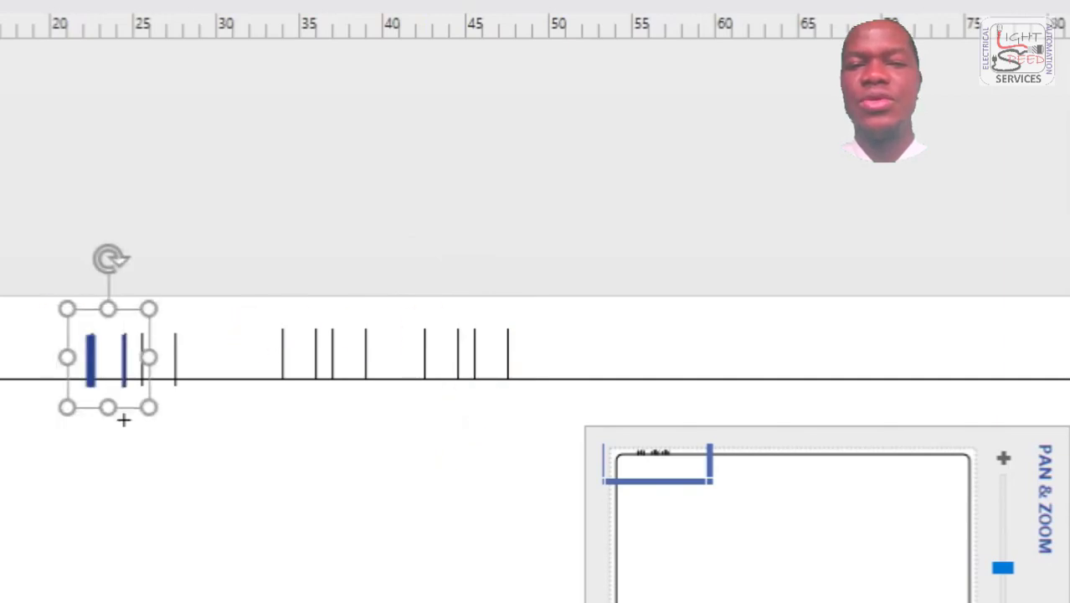
click(195, 362)
click(176, 344)
key(Delete)
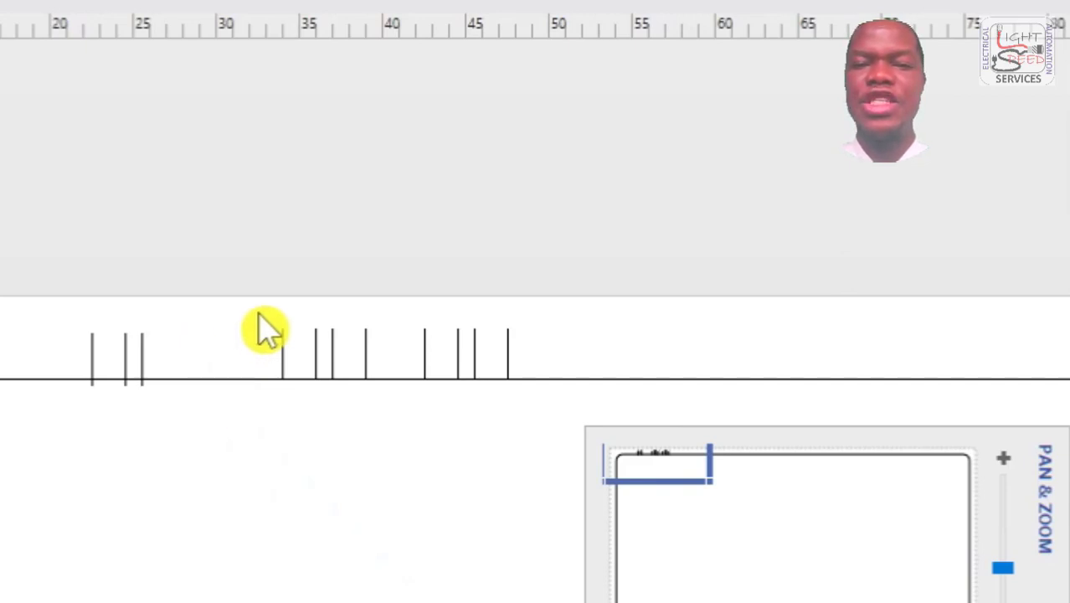
Duplicate the seven marks between X 22 and 39 m., rotate the copies clockwise to horizontal, and place them below the leftmost group.
drag(45, 268, 389, 430)
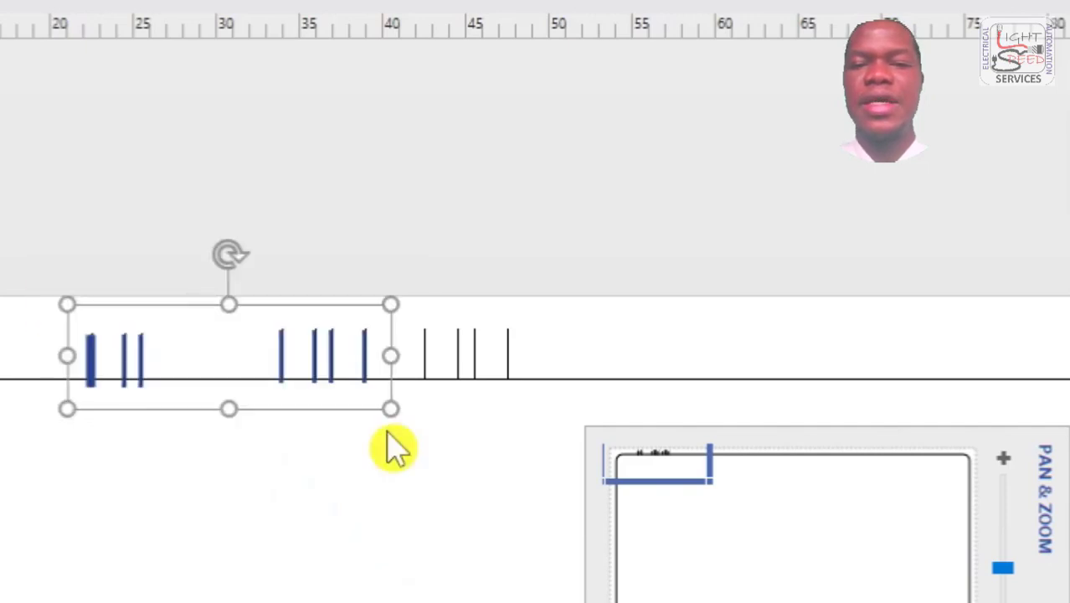
key(ctrl+d)
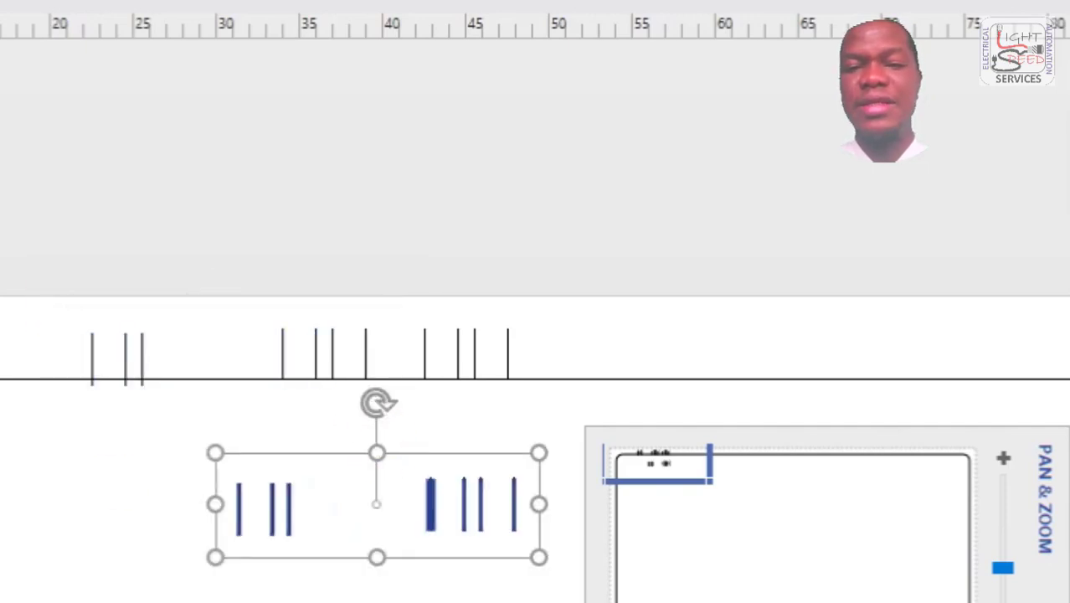
key(ctrl+l)
key(ctrl+z)
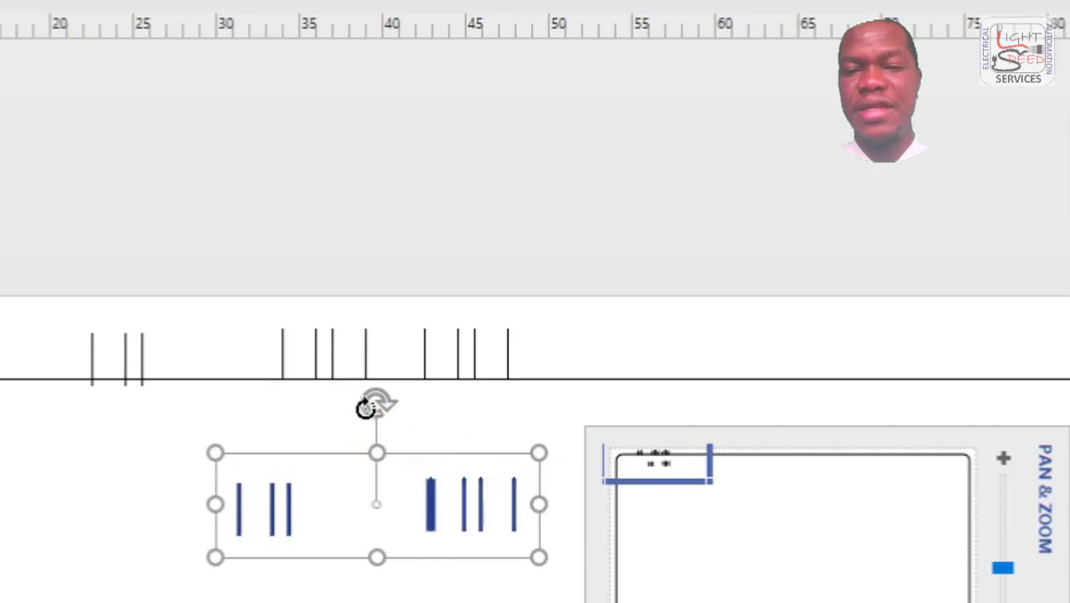
drag(370, 403, 575, 481)
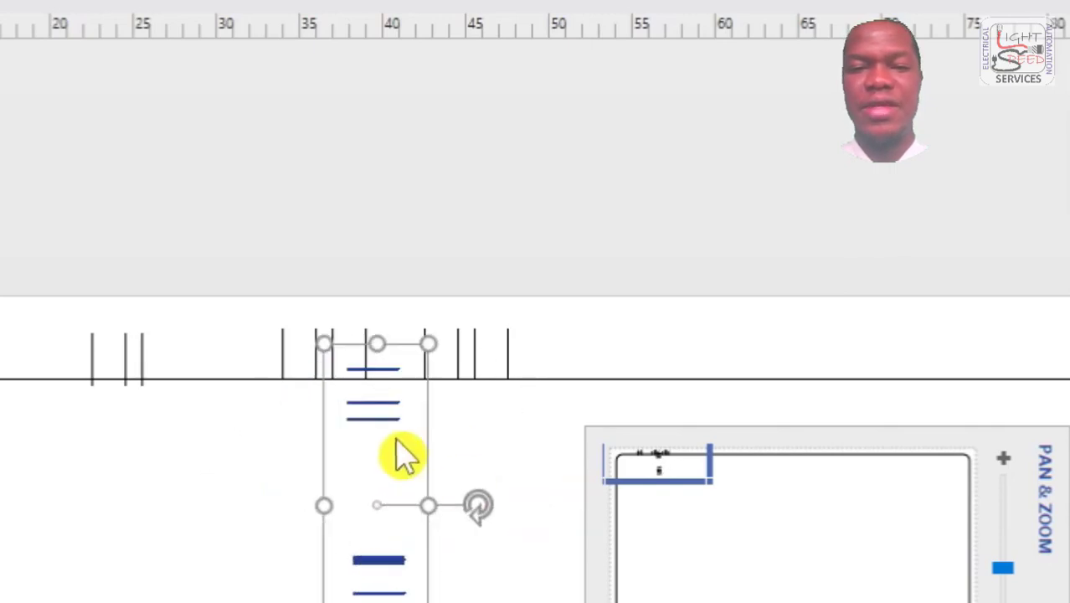
drag(390, 491, 180, 494)
click(284, 487)
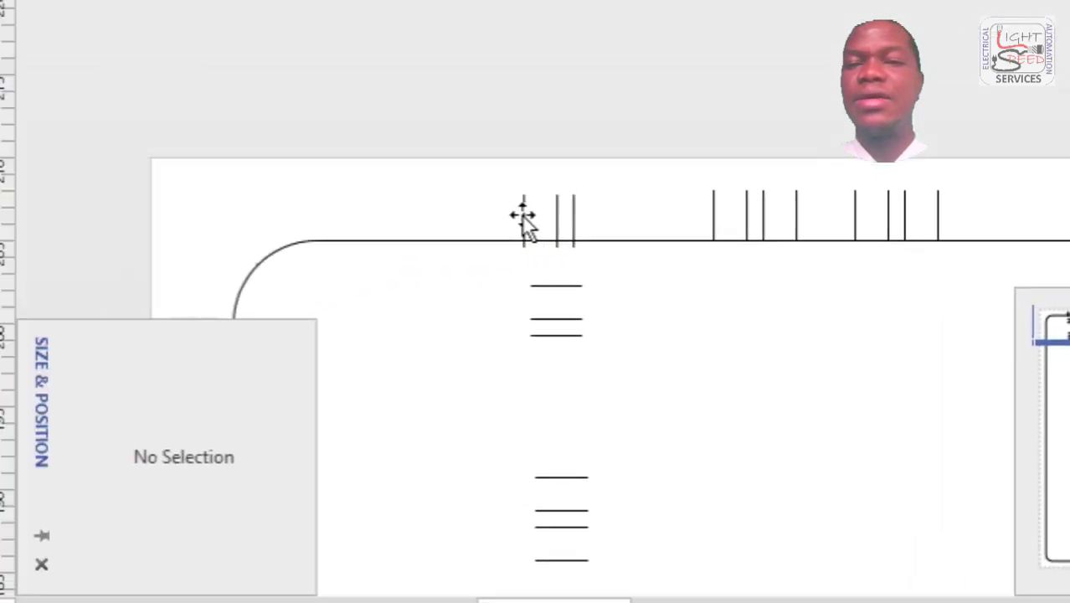
Set the Begin X and End X of the leftmost vertical mark to 0 m.
click(134, 350)
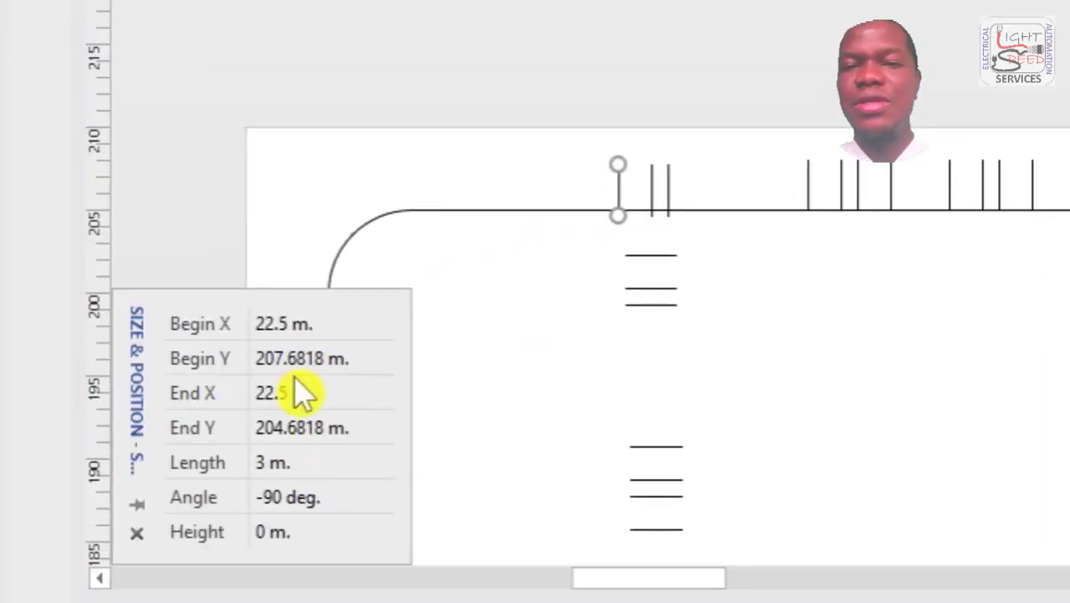
click(287, 325)
text(0)
key(Return)
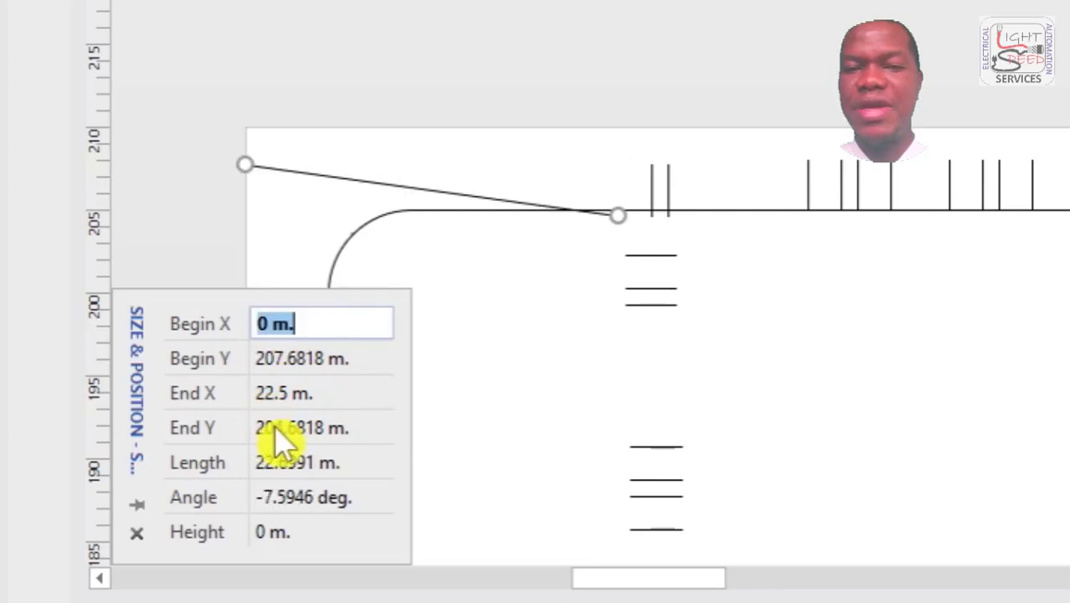
click(283, 395)
text(0)
key(Return)
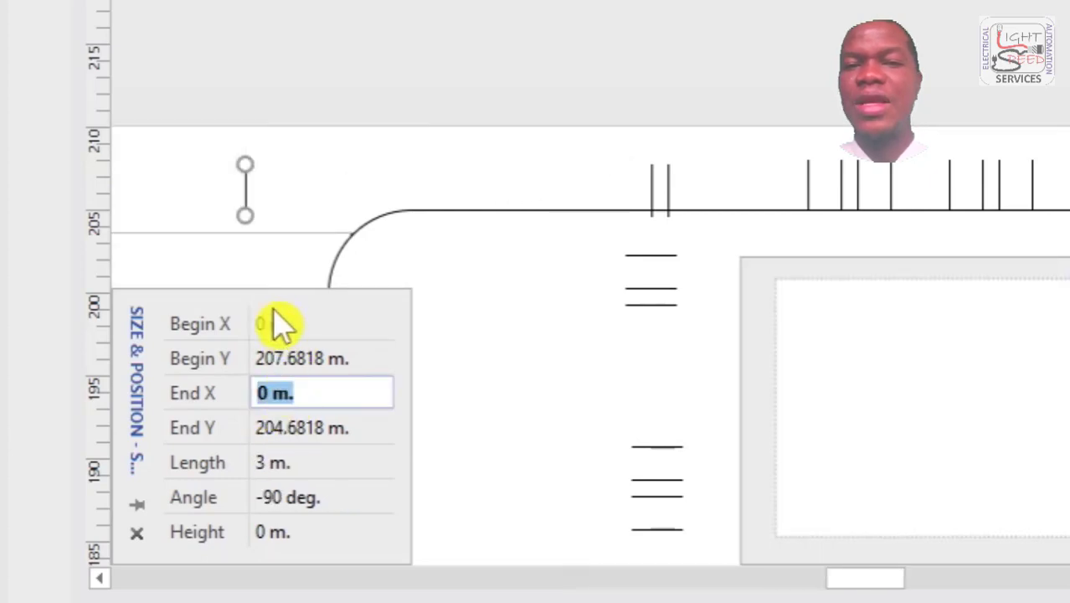
Move the mark at the page's left edge to X 1 m., spanning Y 209 m. to 206 m.
click(254, 212)
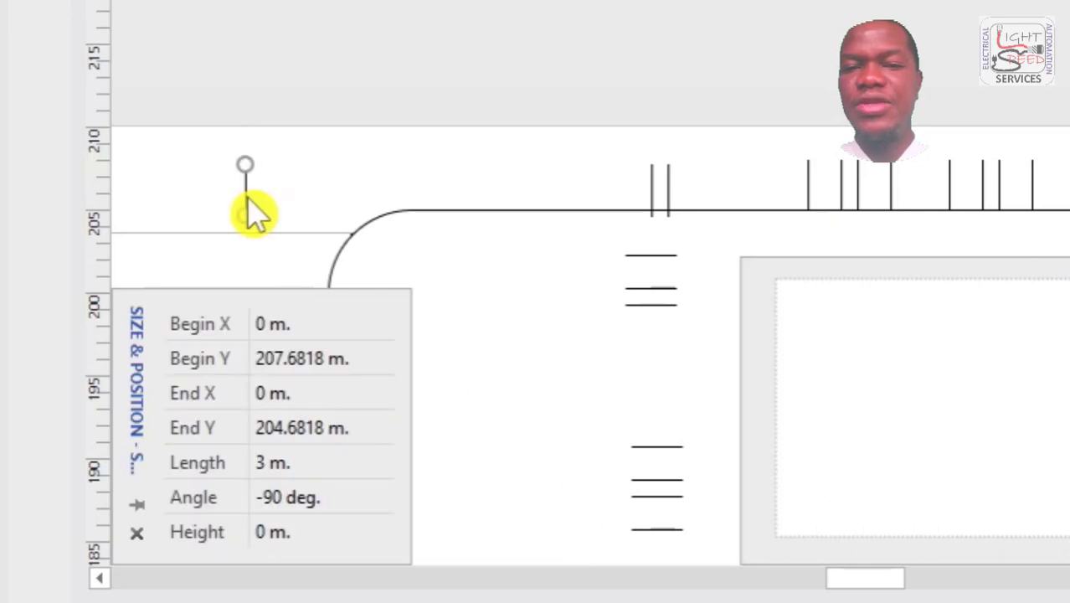
key(Right)
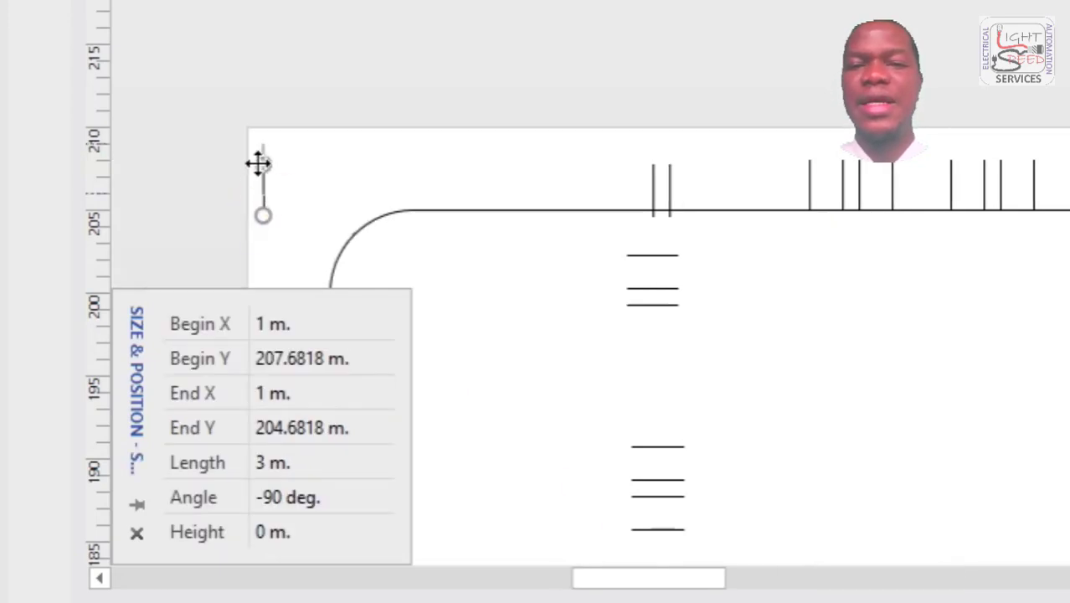
drag(258, 164, 258, 141)
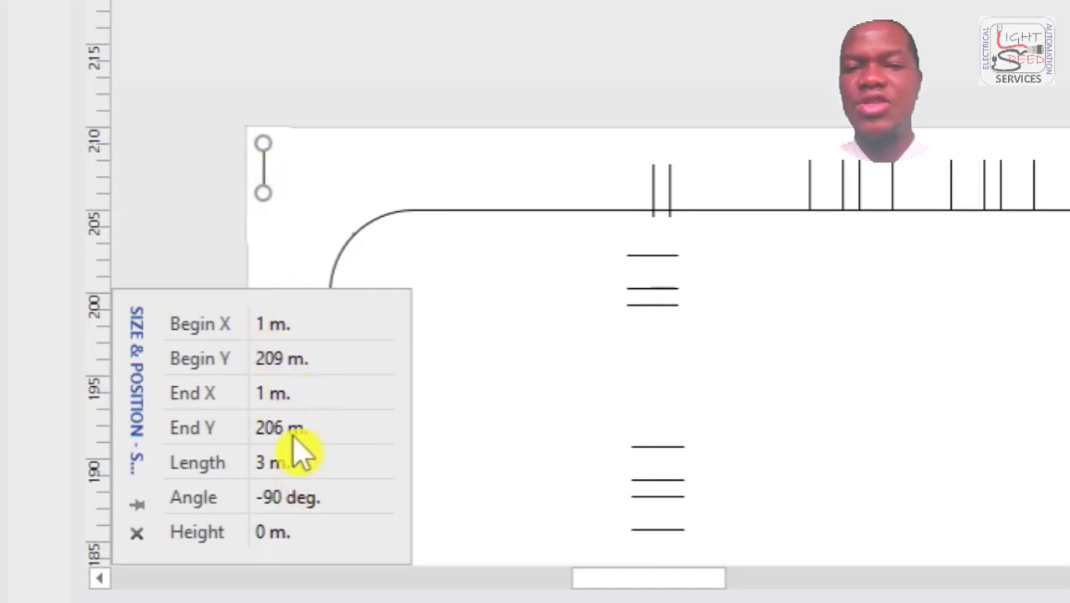
click(269, 178)
click(262, 164)
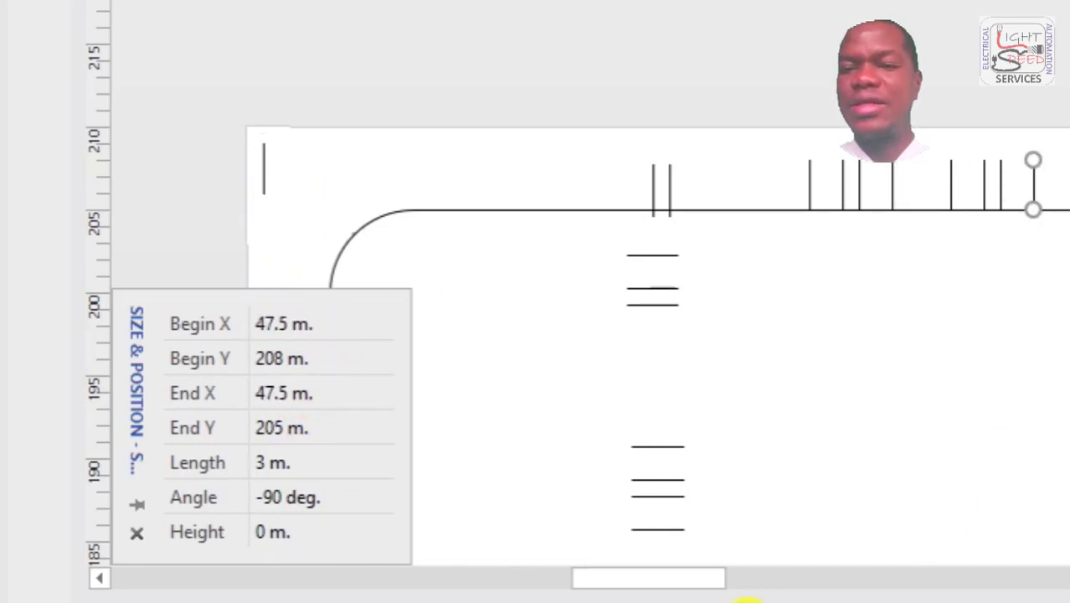
Set the Begin X and End X of the rightmost vertical mark on the upper edge to 296 m.
drag(697, 578, 1046, 577)
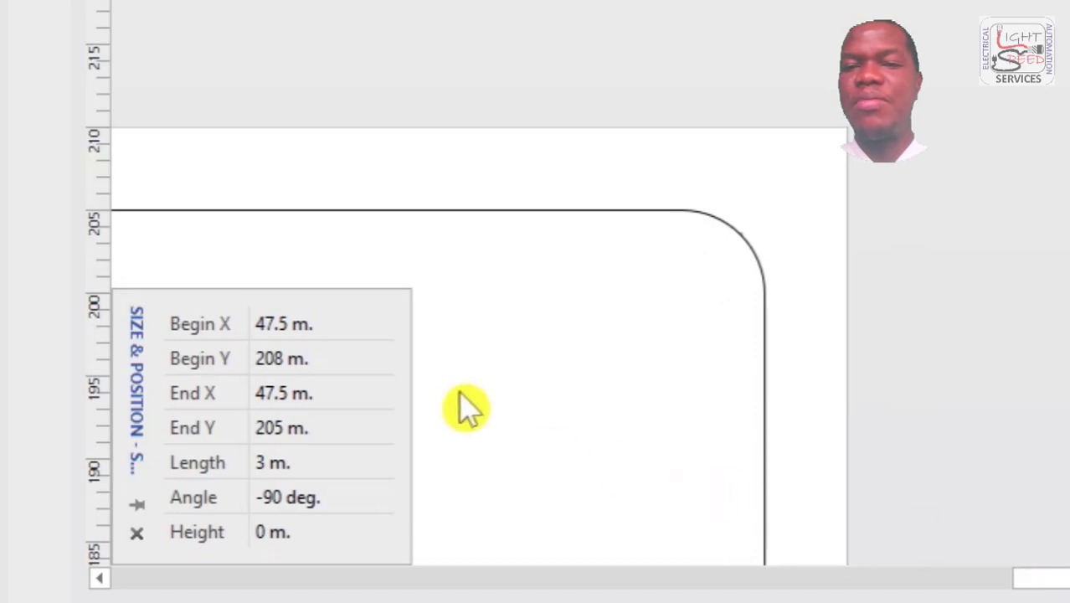
click(281, 322)
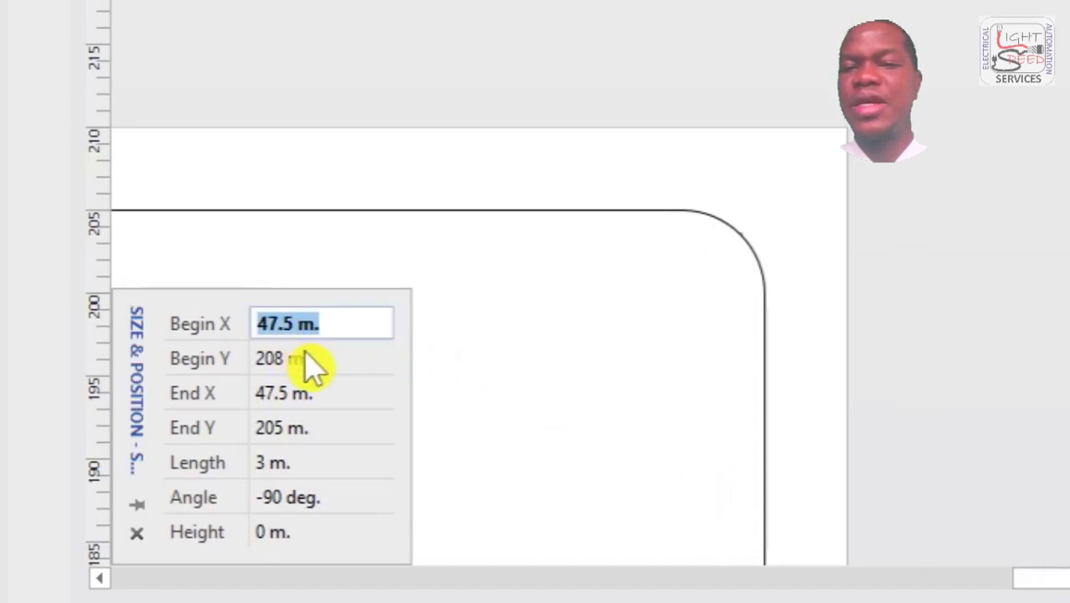
text(2)
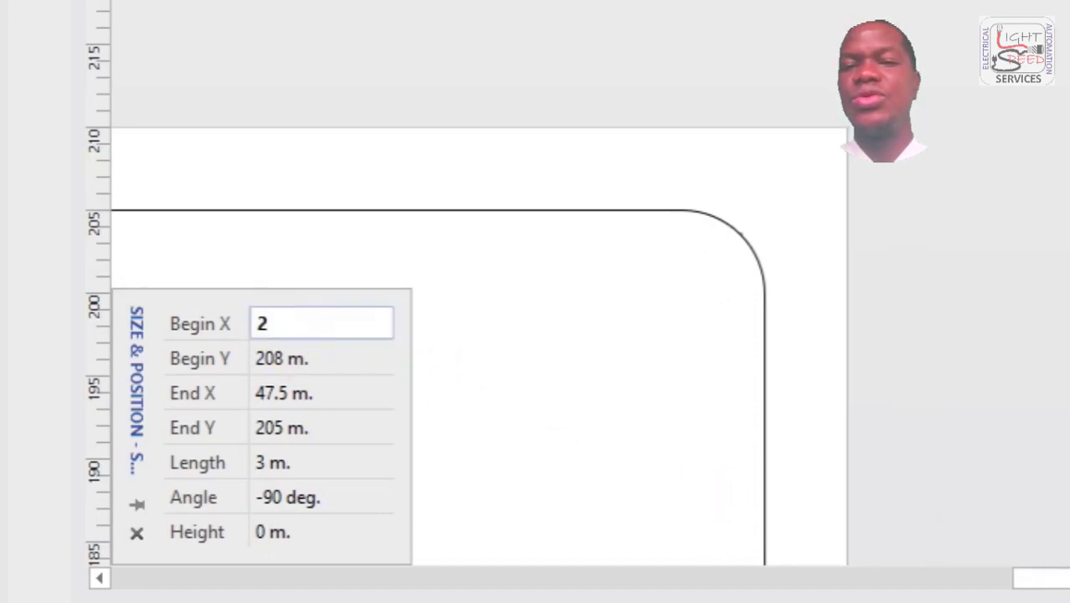
text(96)
click(279, 397)
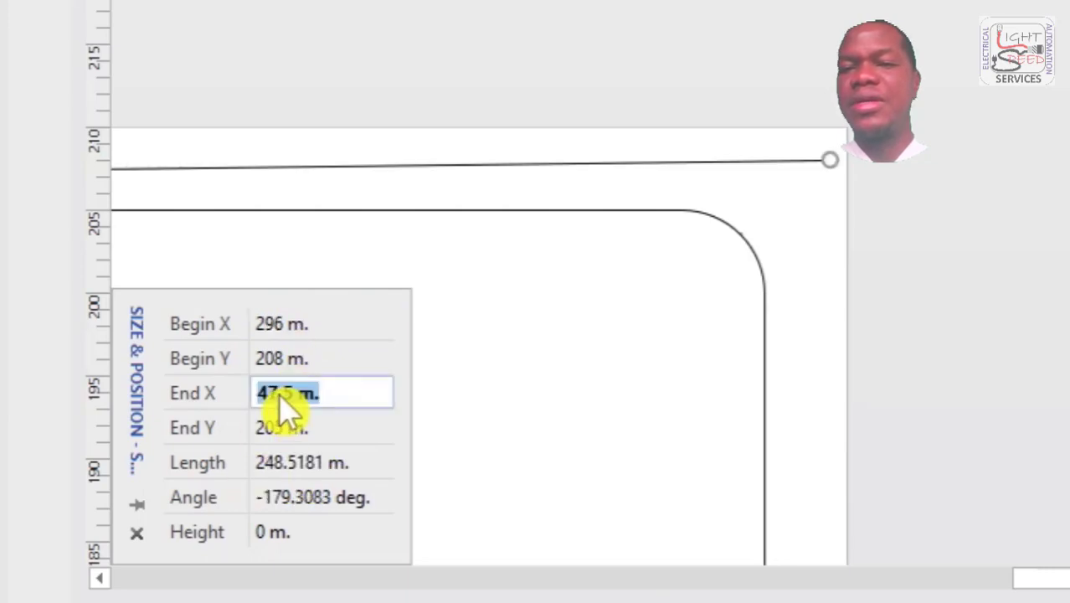
text(296)
key(Tab)
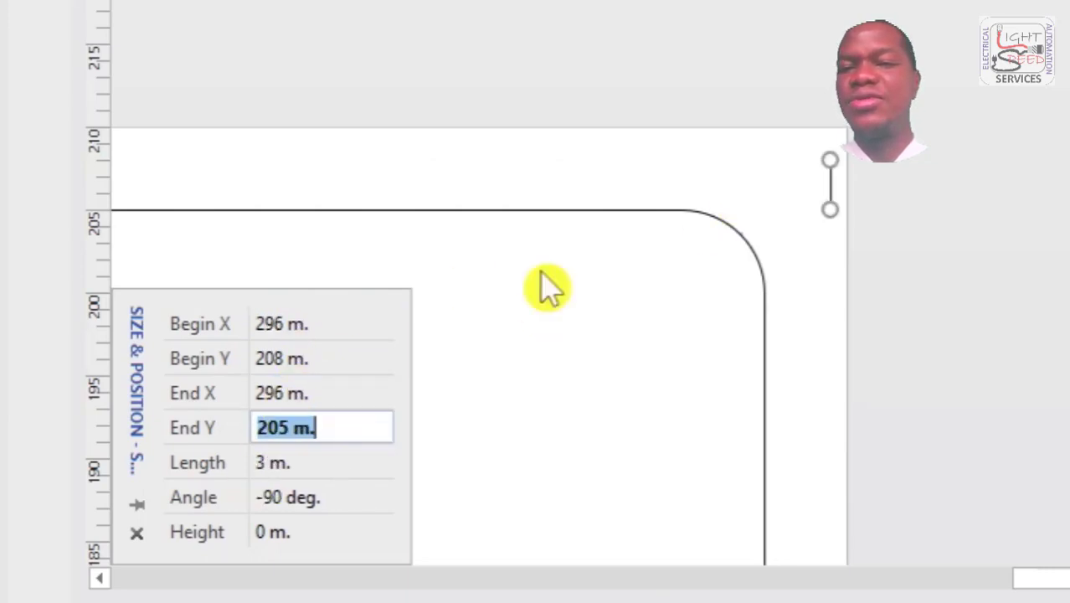
Set the Begin Y of the vertical mark at the page's right edge to 209 m.
click(280, 360)
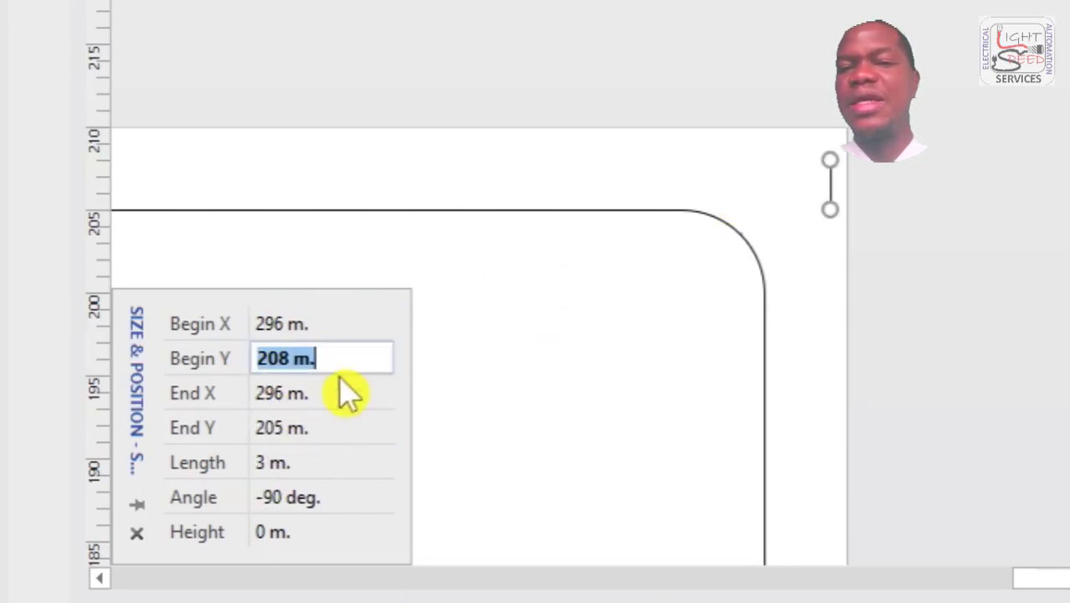
key(shift+Tab)
click(278, 361)
text(20)
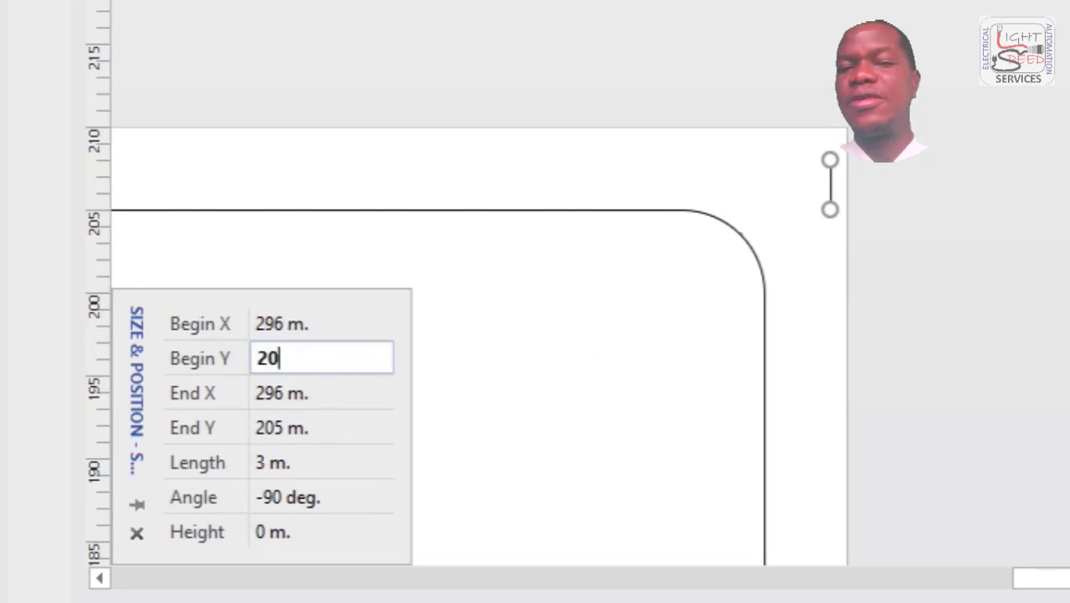
text(9)
key(Return)
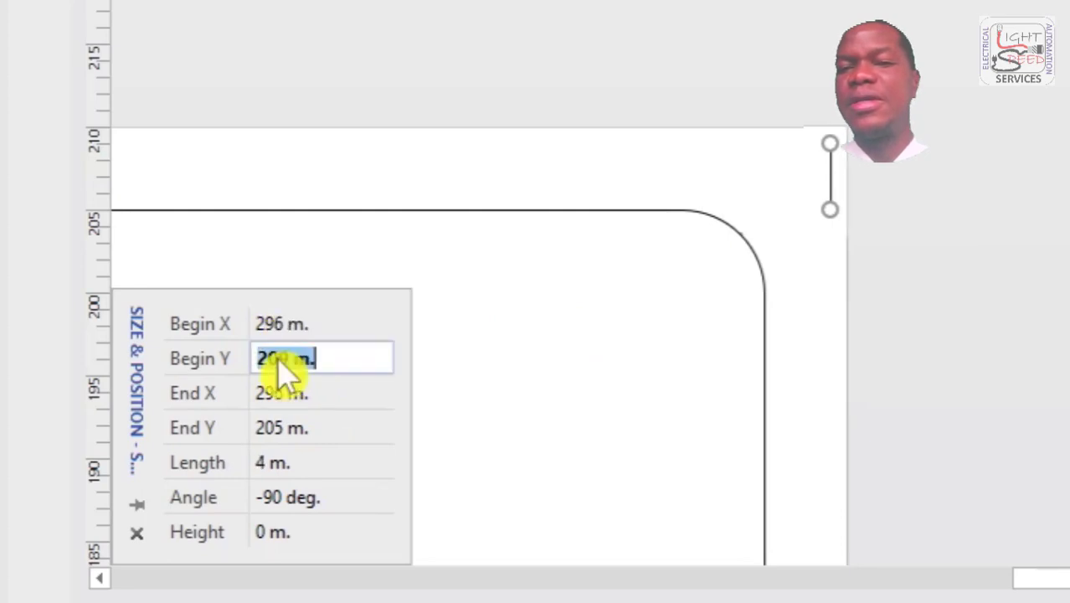
click(269, 433)
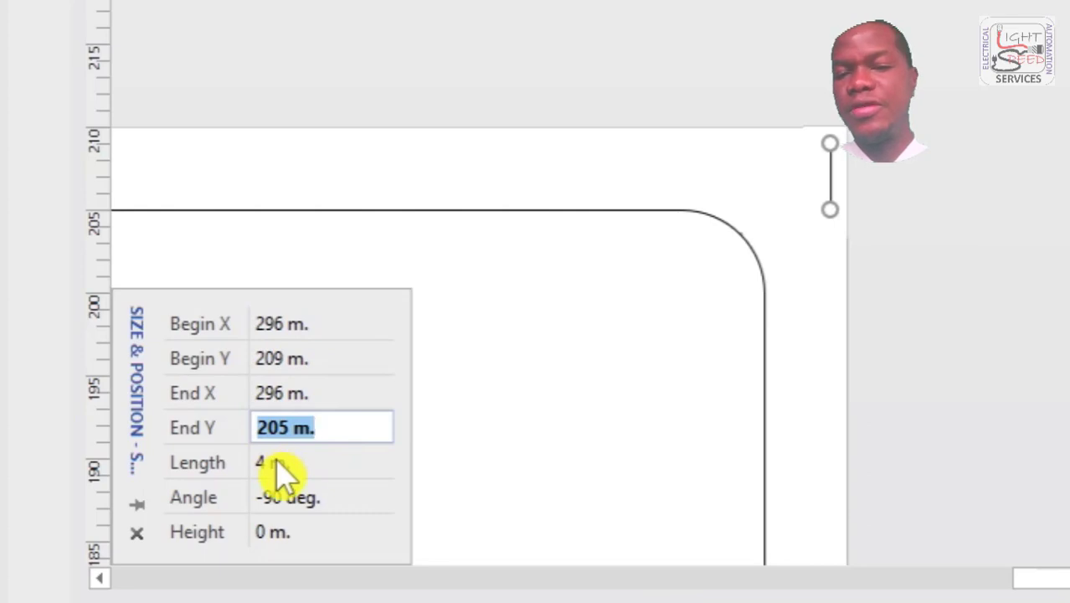
click(293, 360)
text(20)
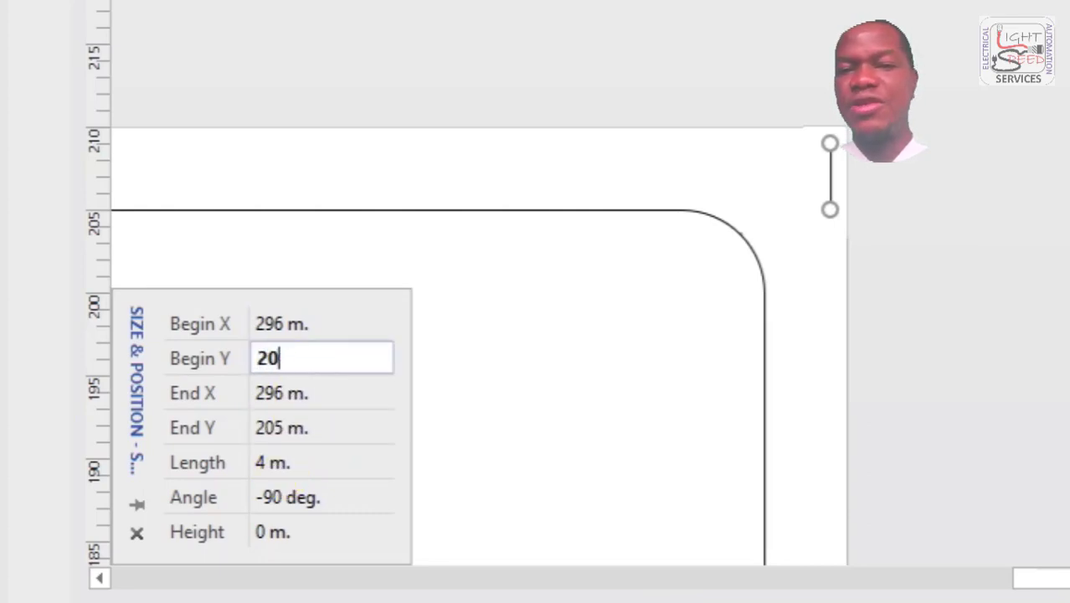
text(9)
key(Return)
Set the End Y of the mark at the page's right edge to 206 m.
click(317, 415)
text(20)
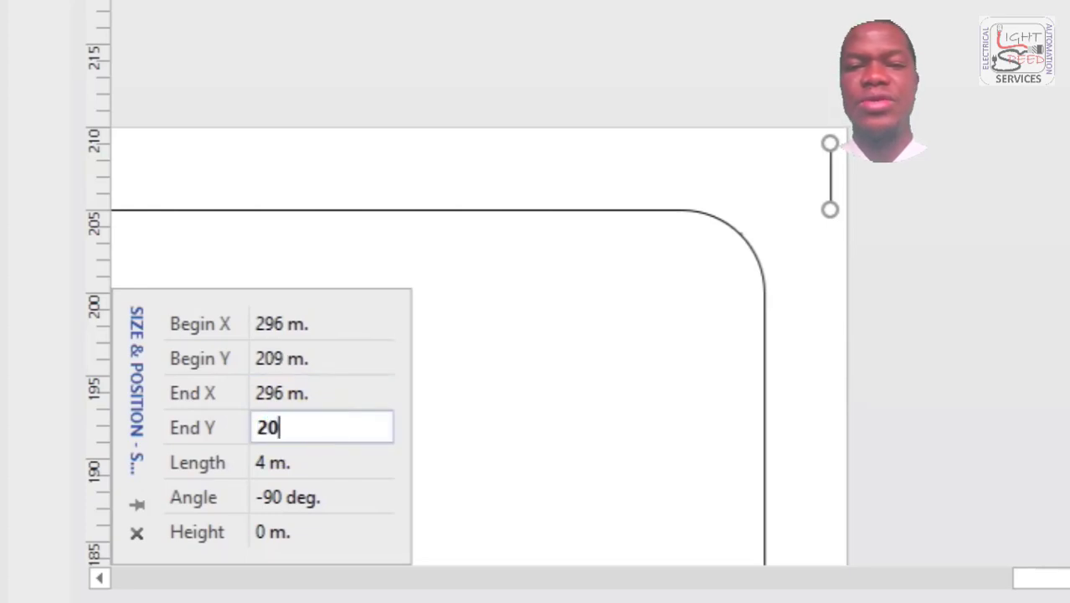
text(6)
key(Return)
Align the tops of all vertical marks along the page's upper edge with the mark at X 1 m.
drag(988, 590, 668, 585)
click(412, 178)
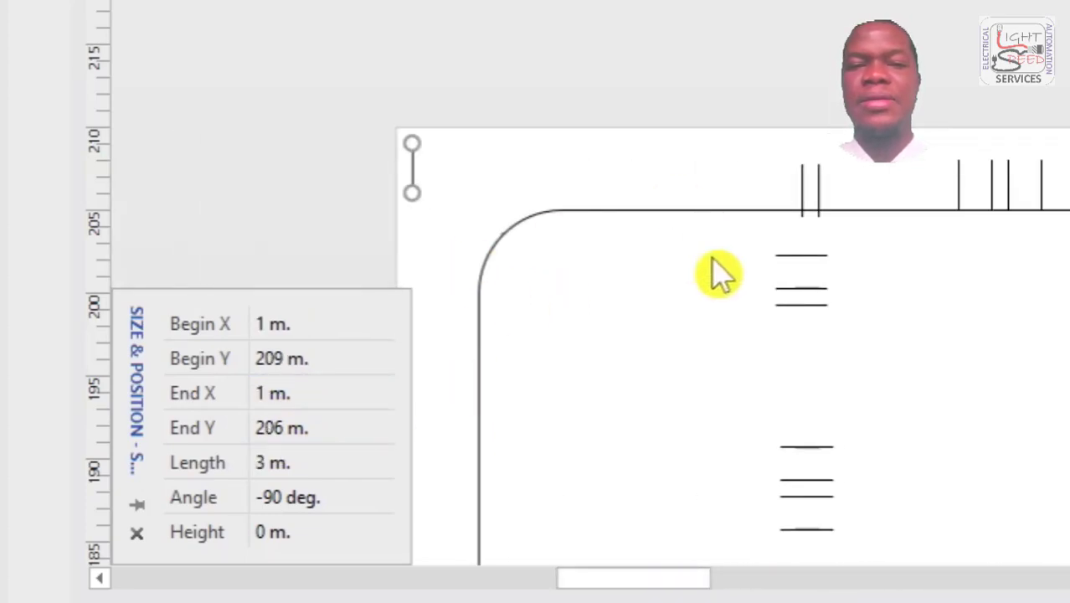
click(819, 186)
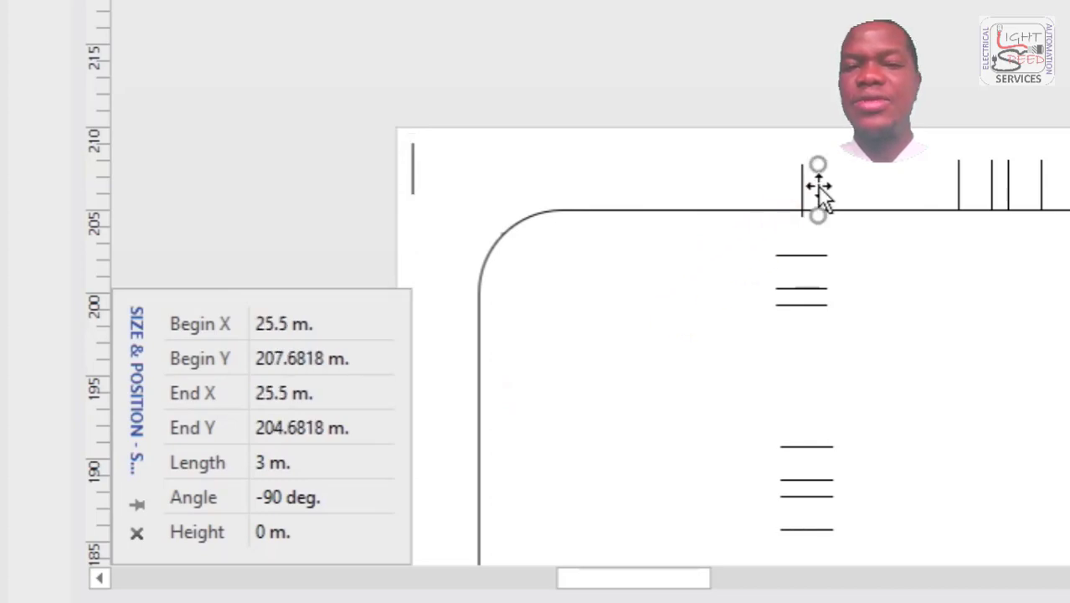
click(412, 166)
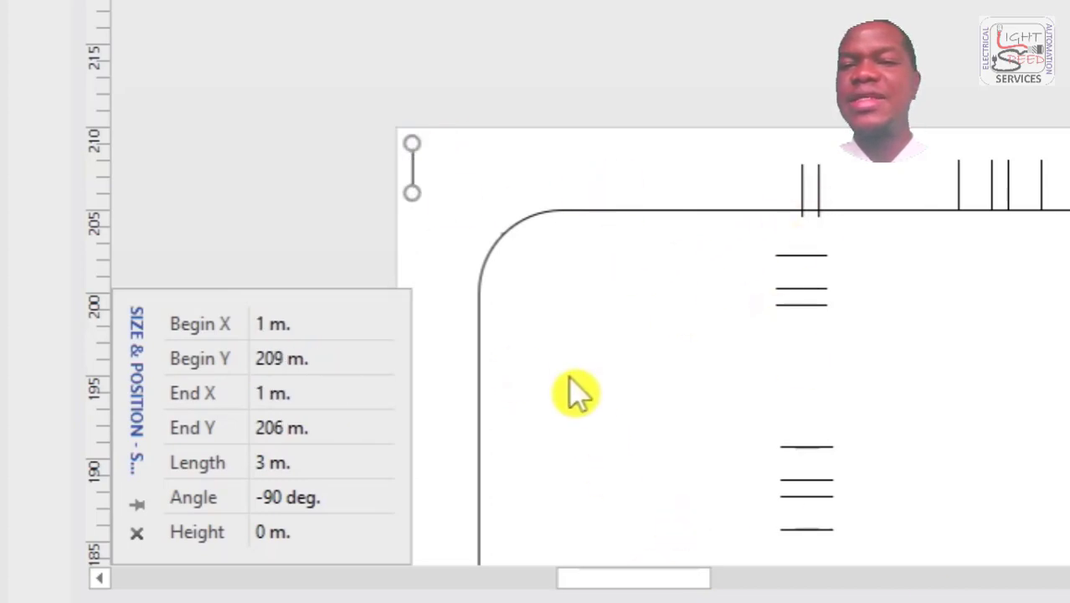
drag(663, 105, 1069, 234)
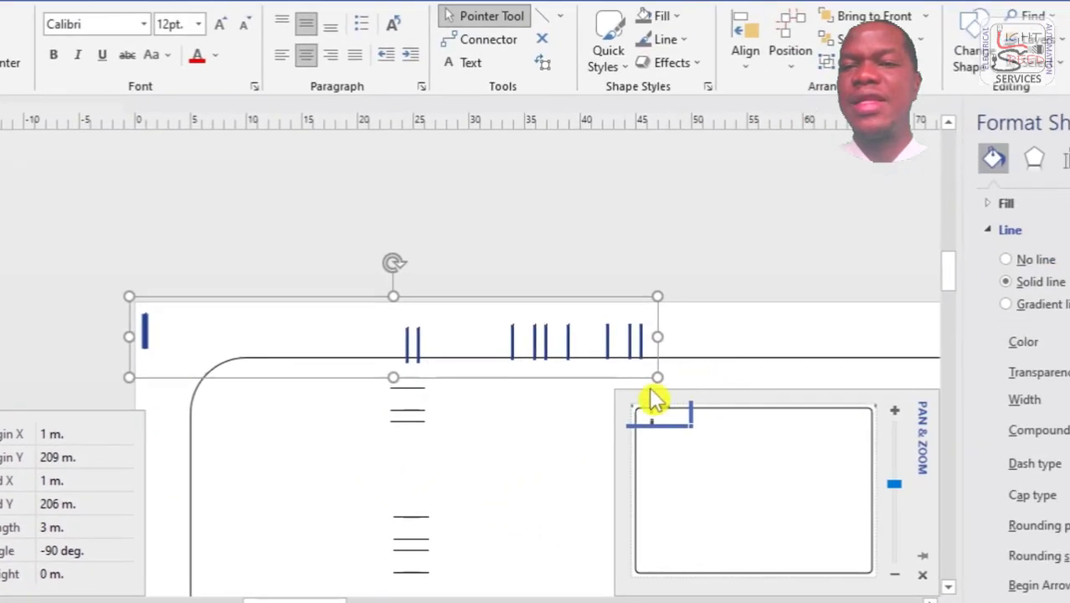
click(741, 38)
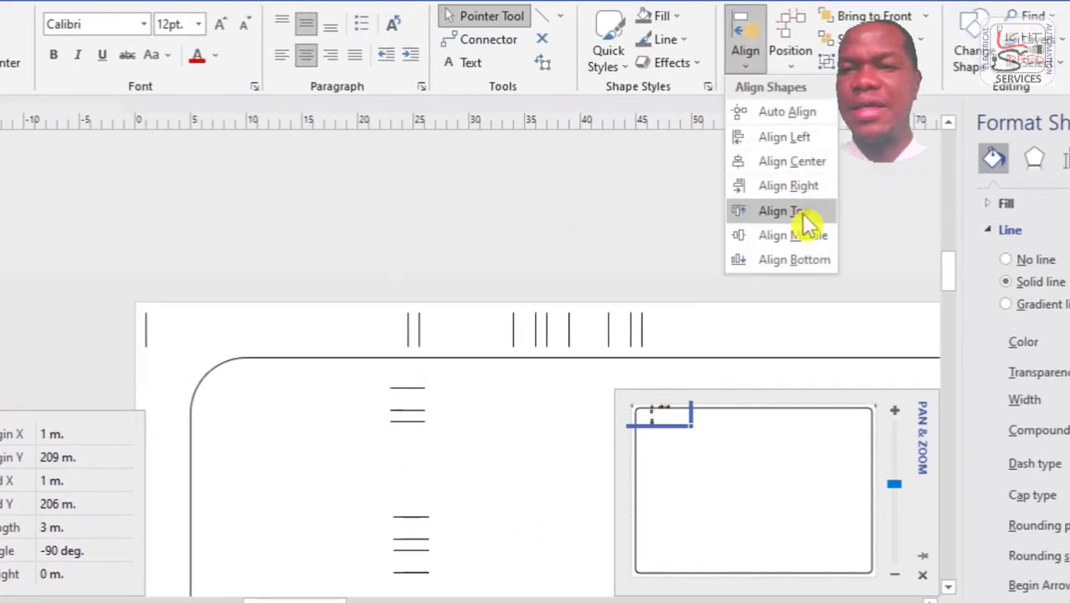
click(744, 210)
Distribute the vertical marks horizontally across the page's upper edge between the two corner marks.
drag(326, 600, 619, 598)
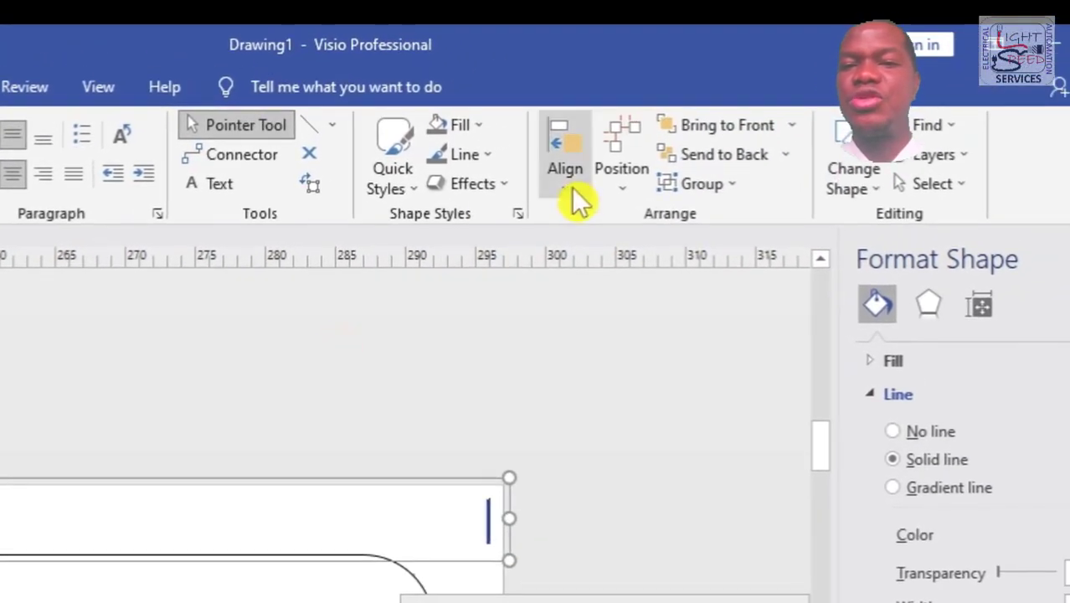
click(745, 42)
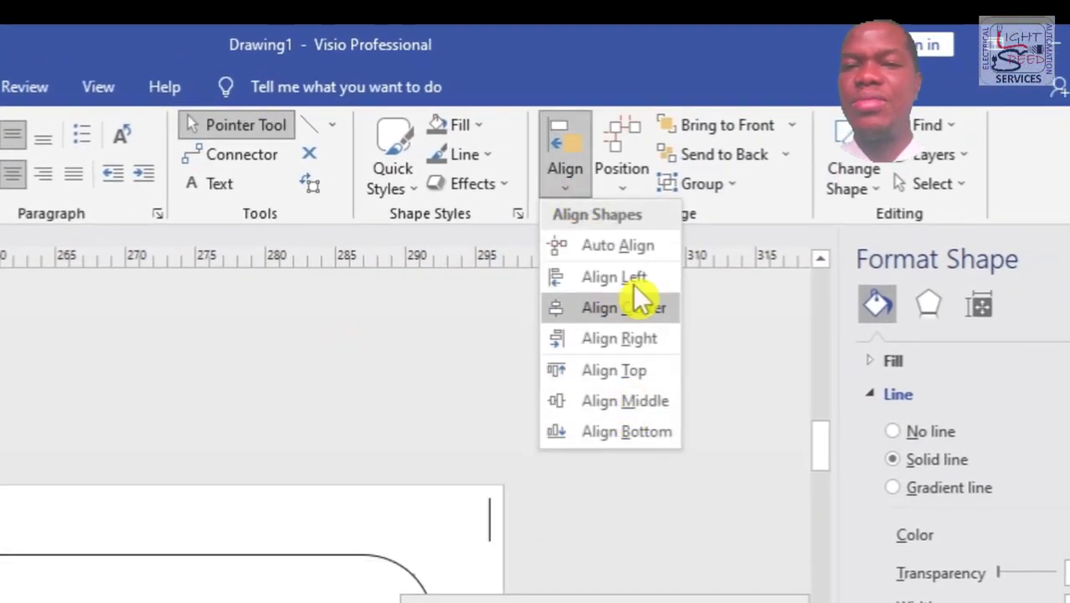
click(621, 167)
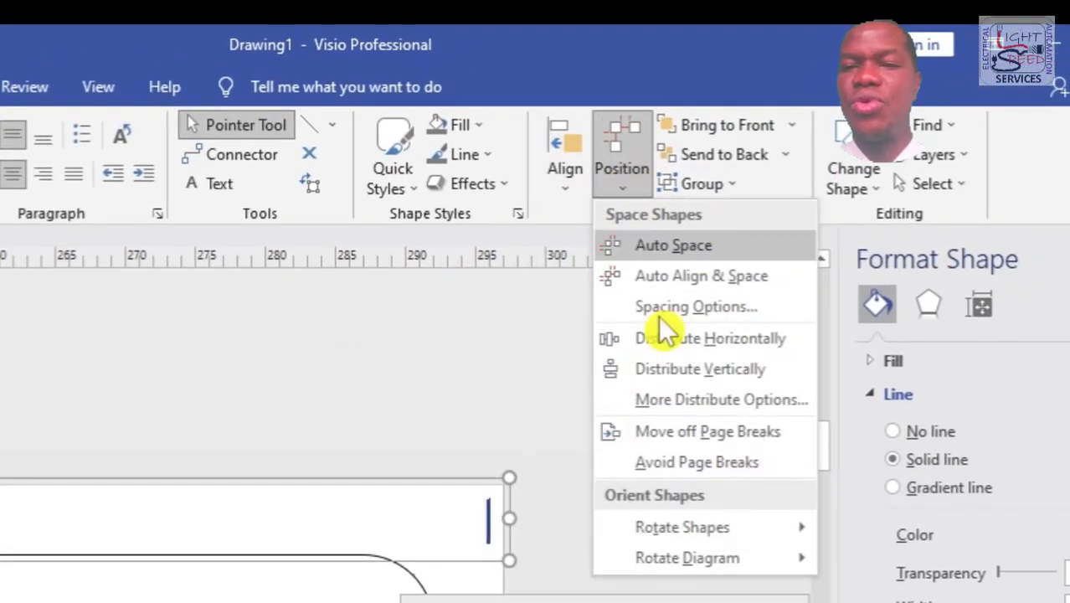
click(748, 338)
click(402, 410)
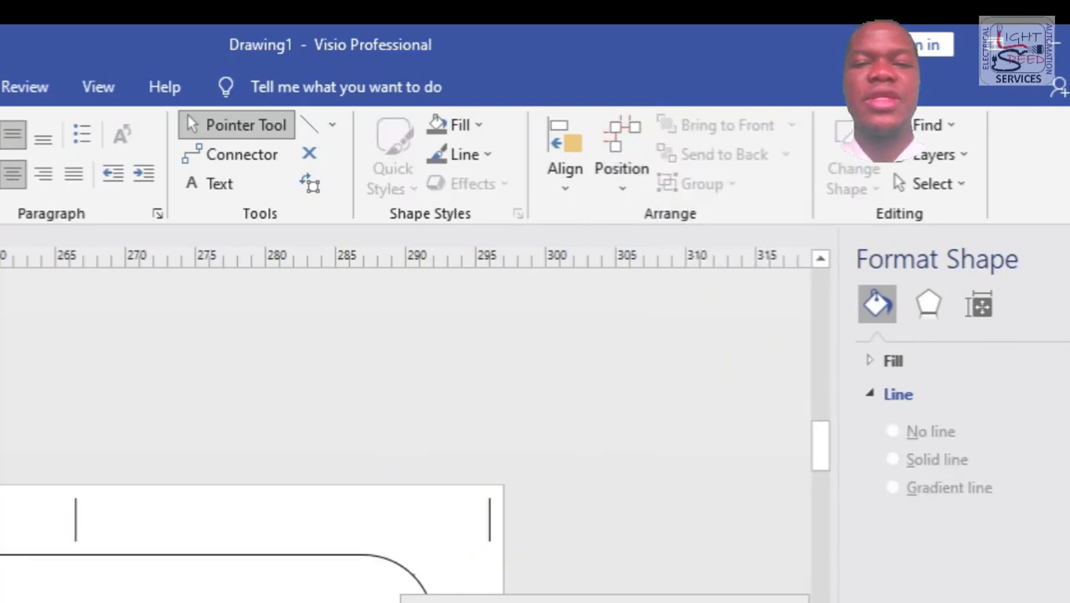
Move the vertical marks between the two corner marks down onto the border line, spanning Y 208 m. to 205 m.
scroll(406, 432, left, 10)
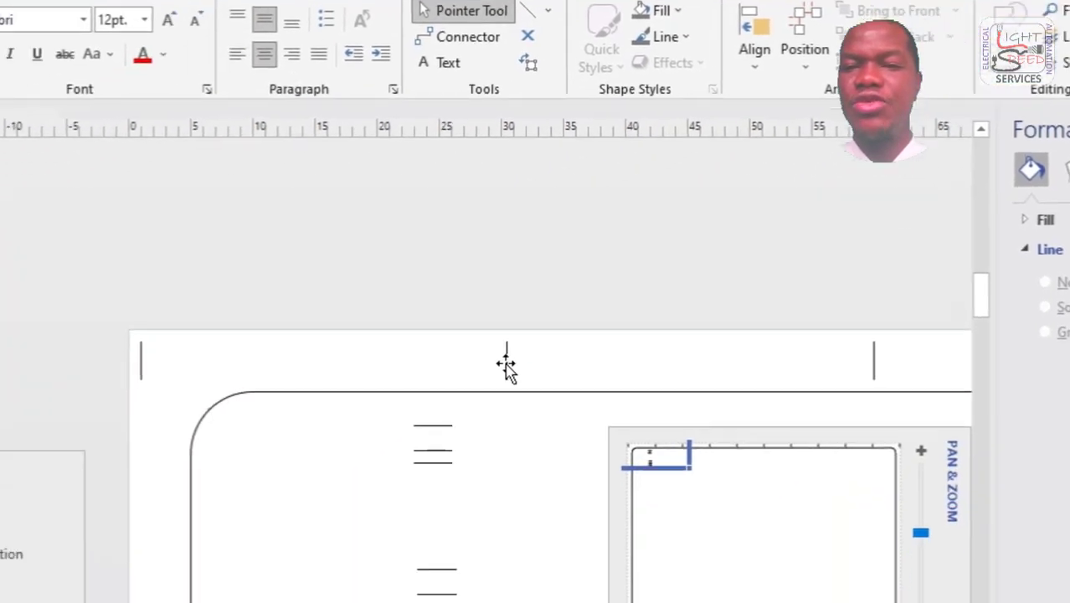
click(292, 510)
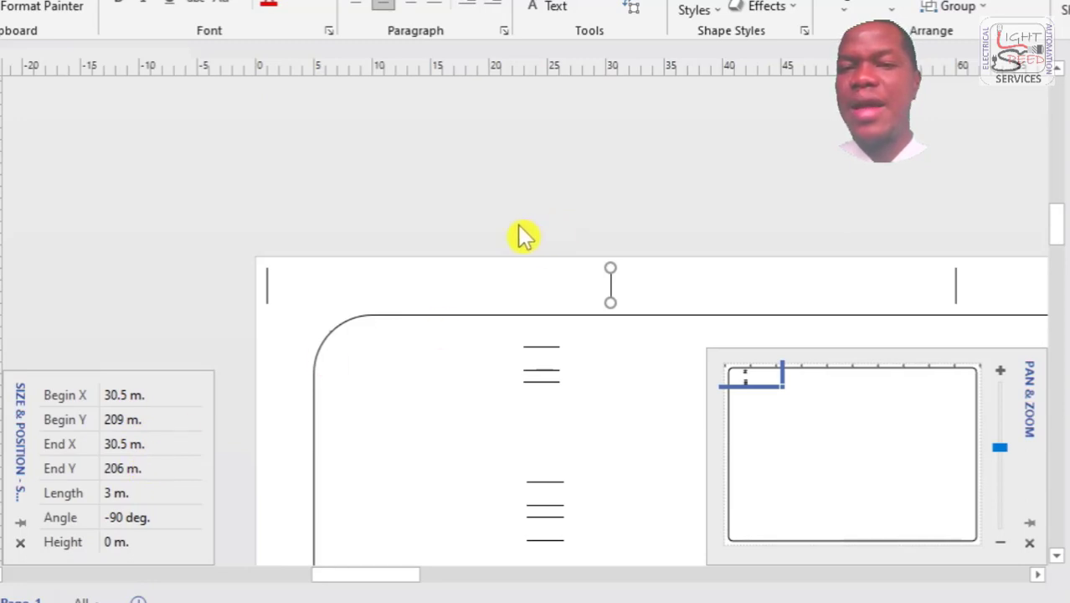
drag(517, 225, 837, 360)
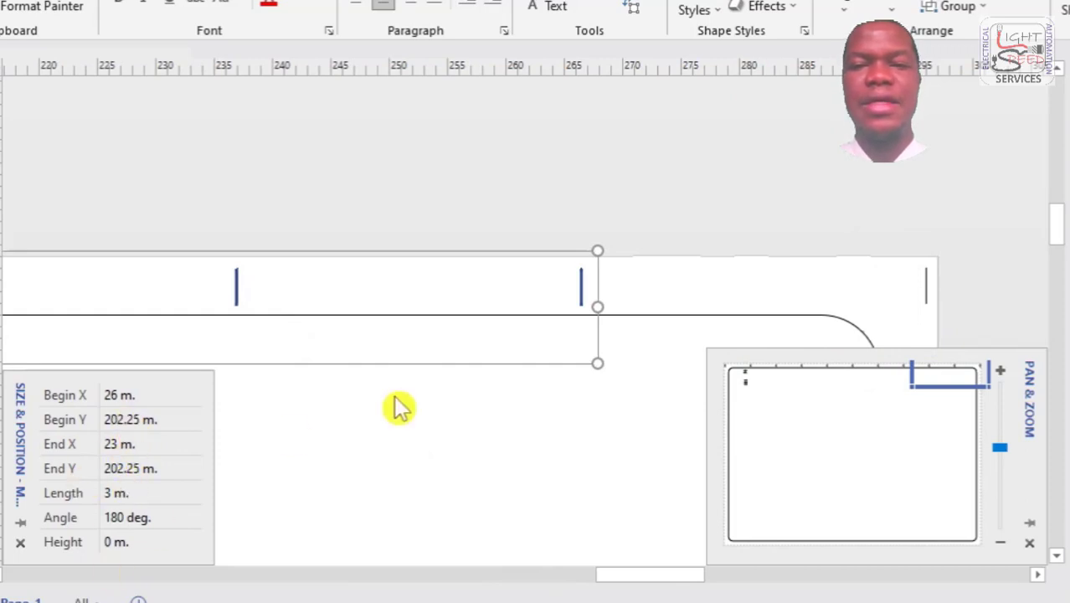
key(Down)
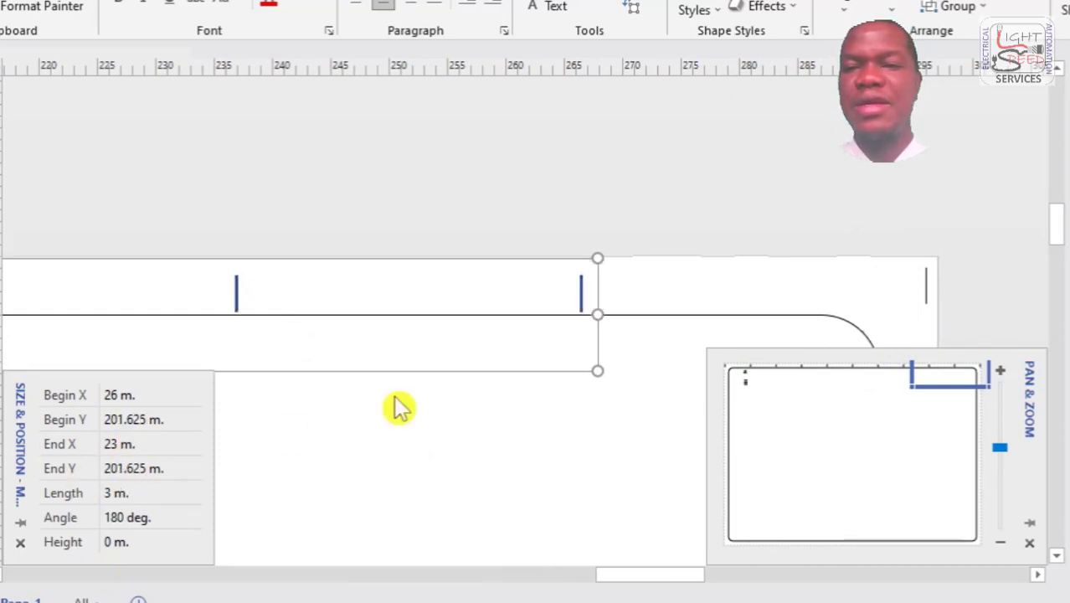
key(Down)
key(Up)
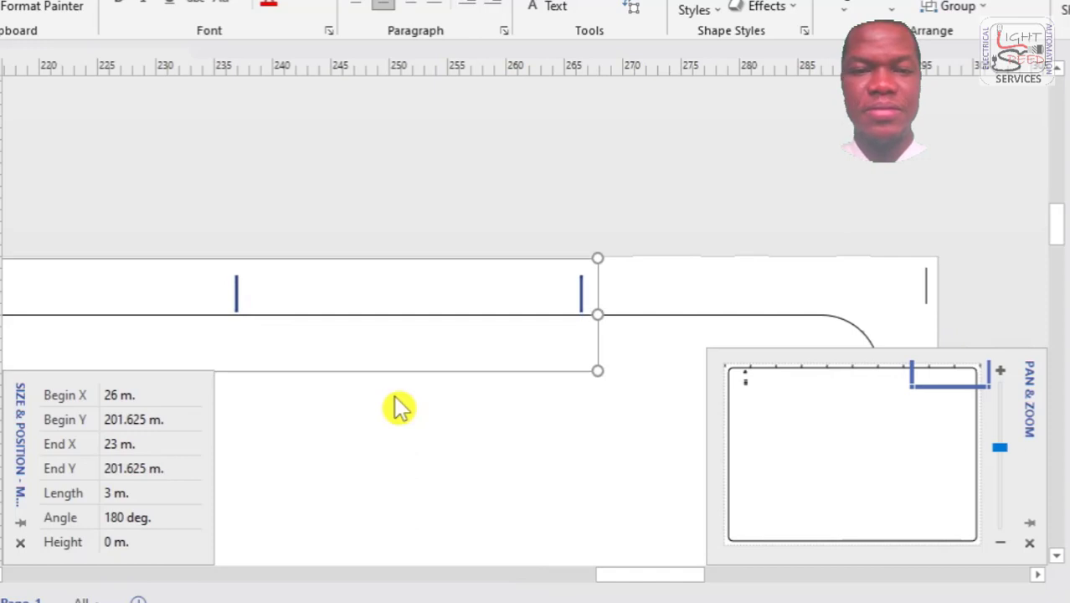
key(Down)
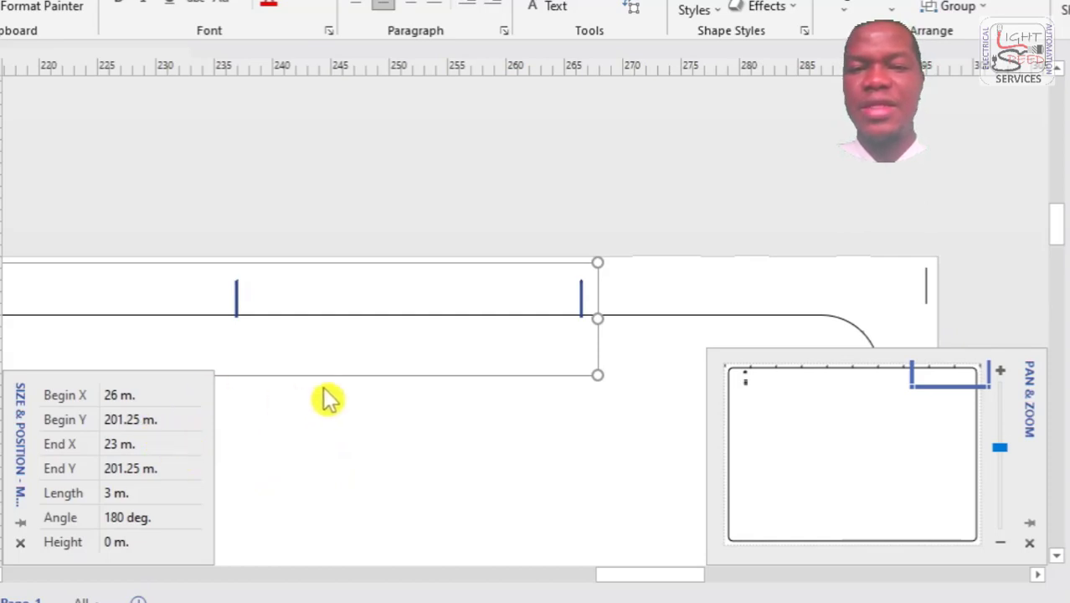
Check the begin and end positions of individual marks along the border's upper line.
click(620, 244)
click(582, 293)
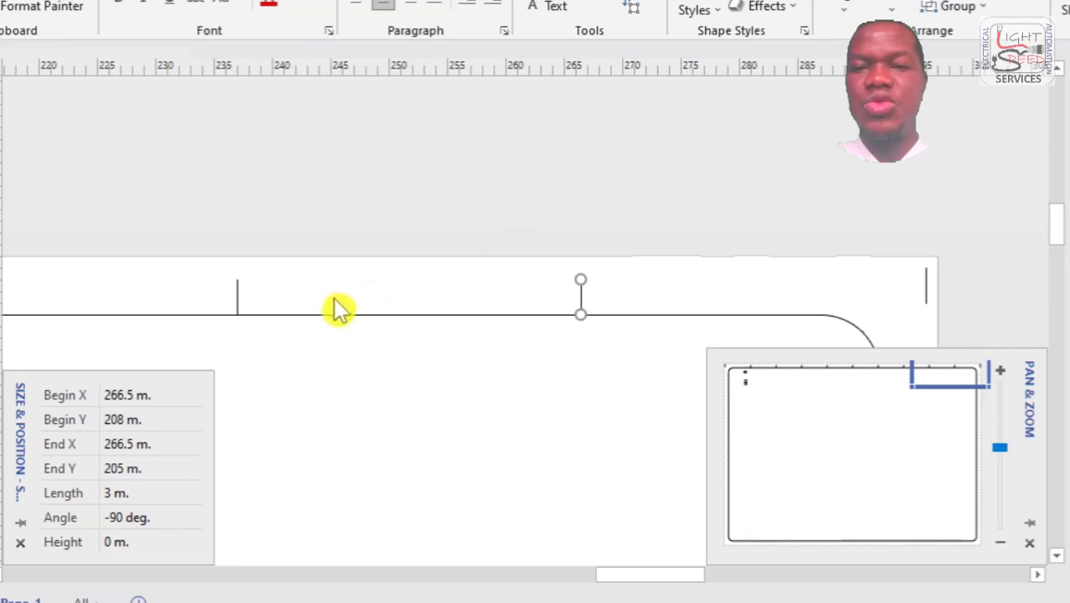
click(239, 297)
drag(677, 575, 403, 573)
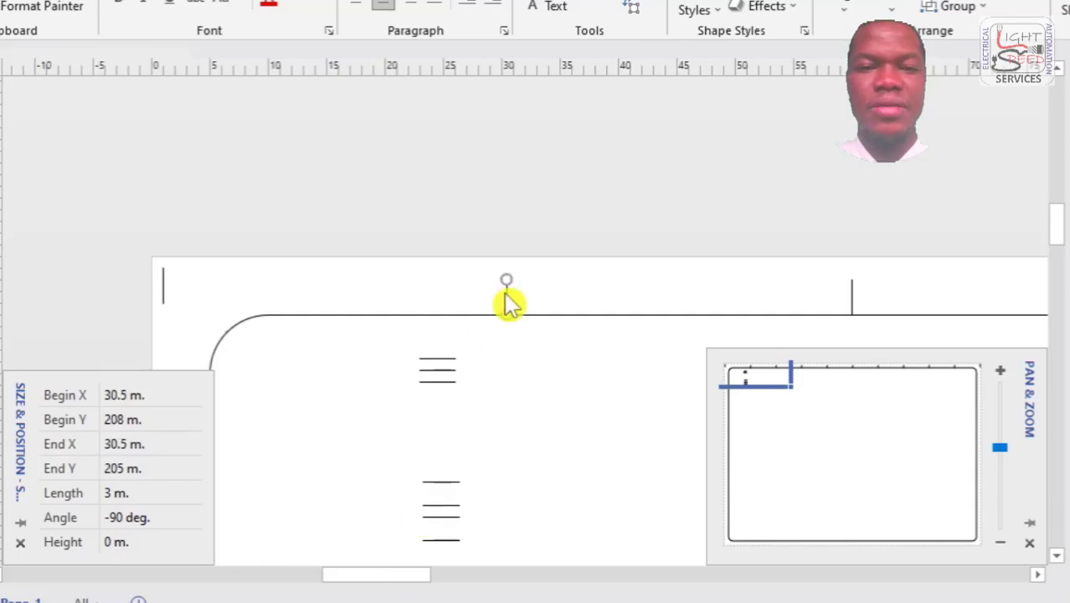
click(485, 242)
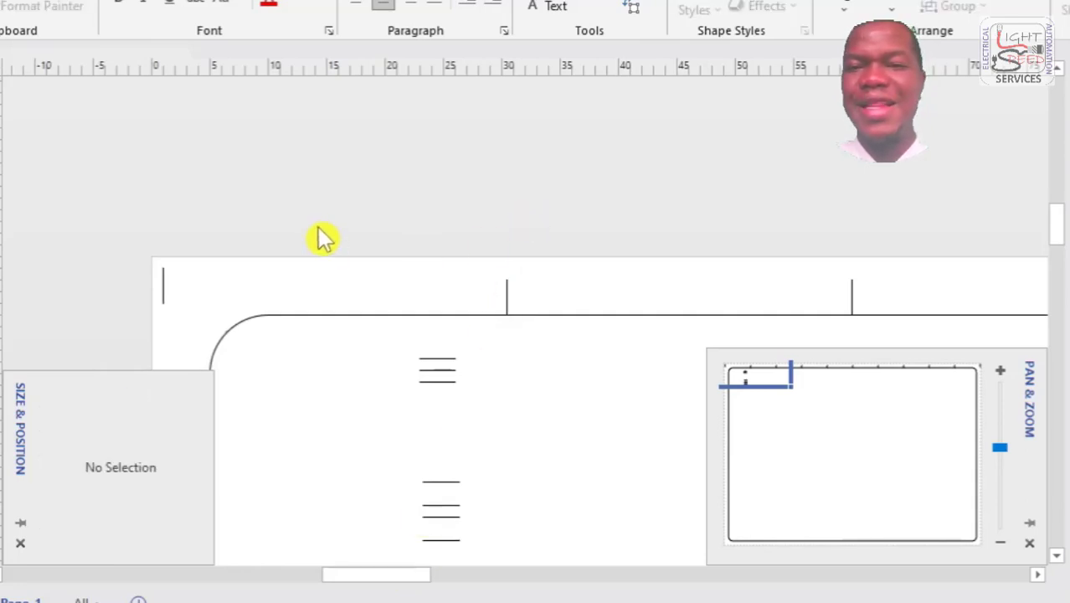
click(506, 297)
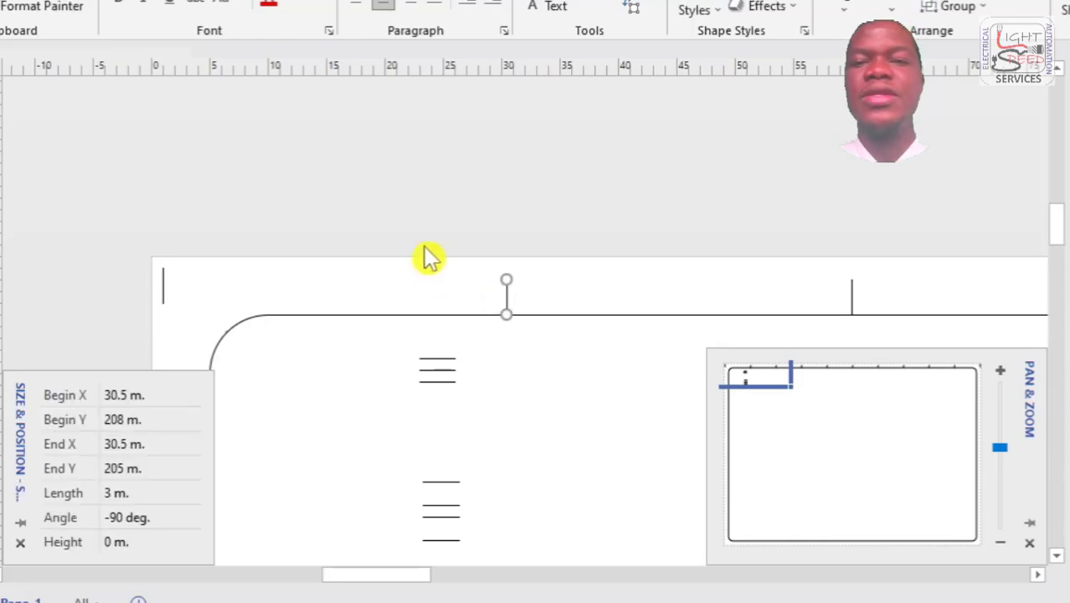
Group all the vertical marks along the page's upper edge, including both corner marks.
mouse_move(777, 378)
mouse_down()
mouse_move(836, 397)
mouse_move(1009, 405)
mouse_up()
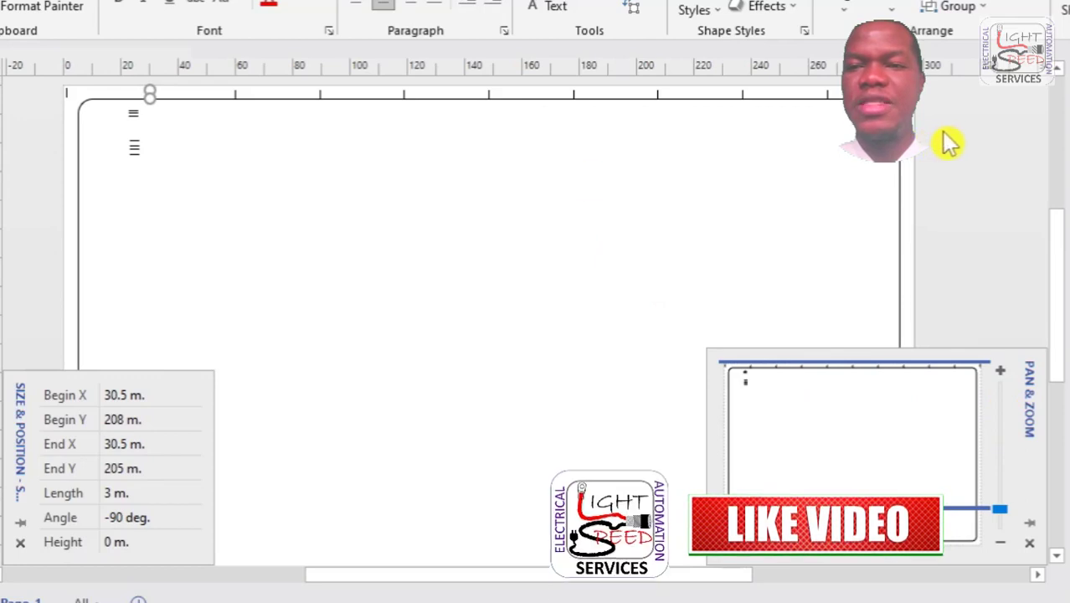
drag(927, 99, 19, 164)
right_click(861, 266)
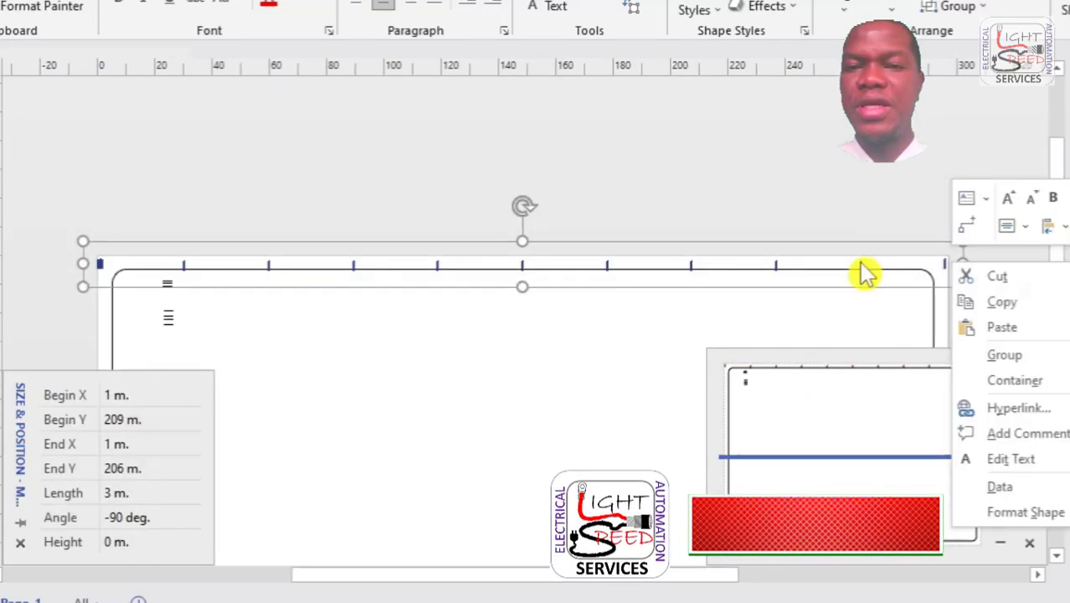
click(1056, 354)
Duplicate the group of upper-edge marks and set the copy's angle to 180 deg.
key(ctrl+d)
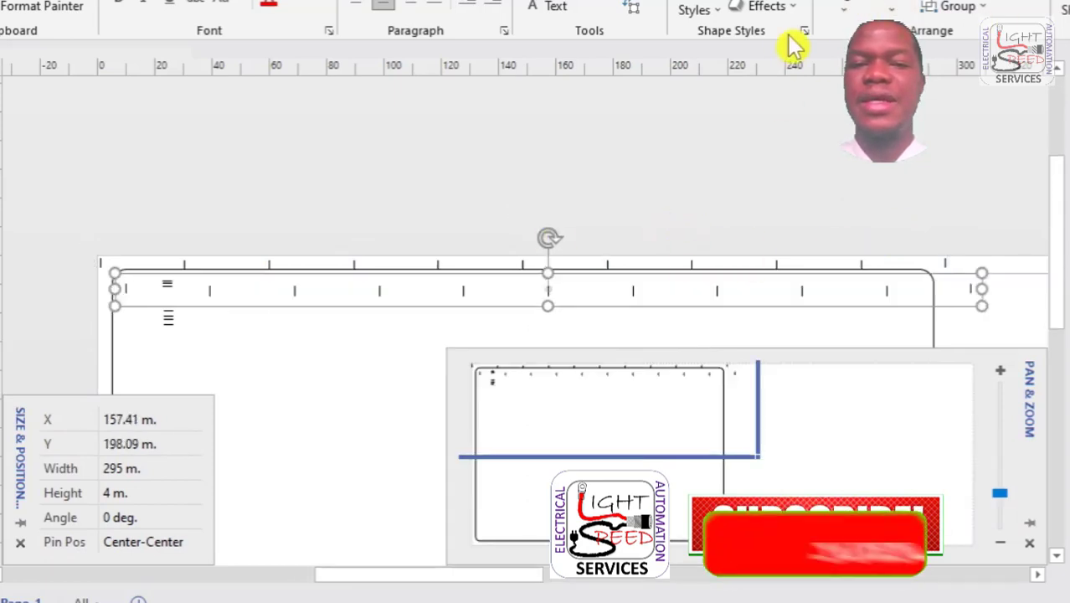
click(111, 519)
text(180)
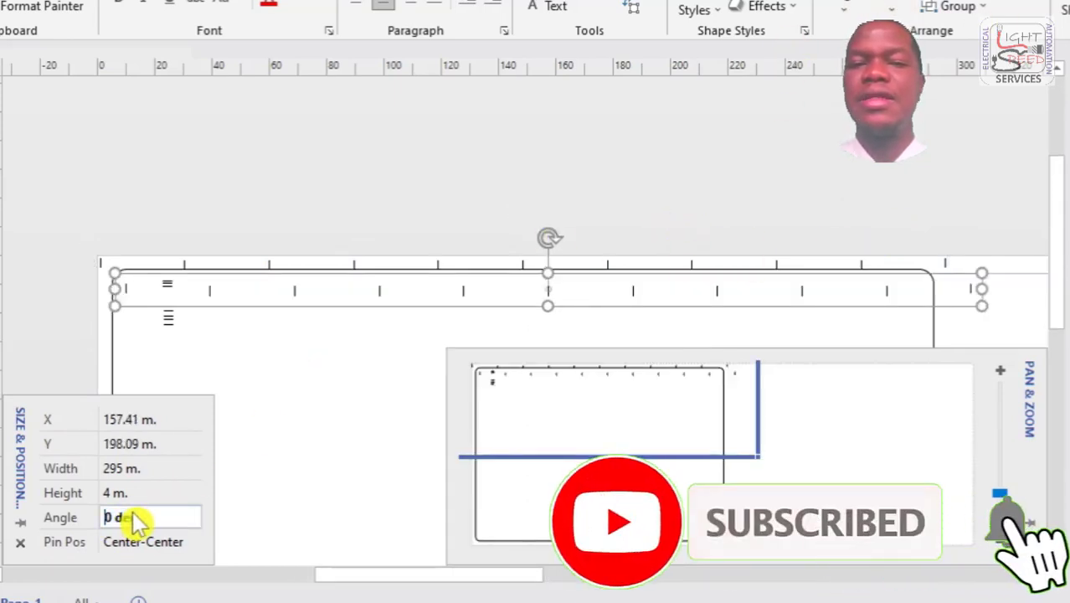
key(Return)
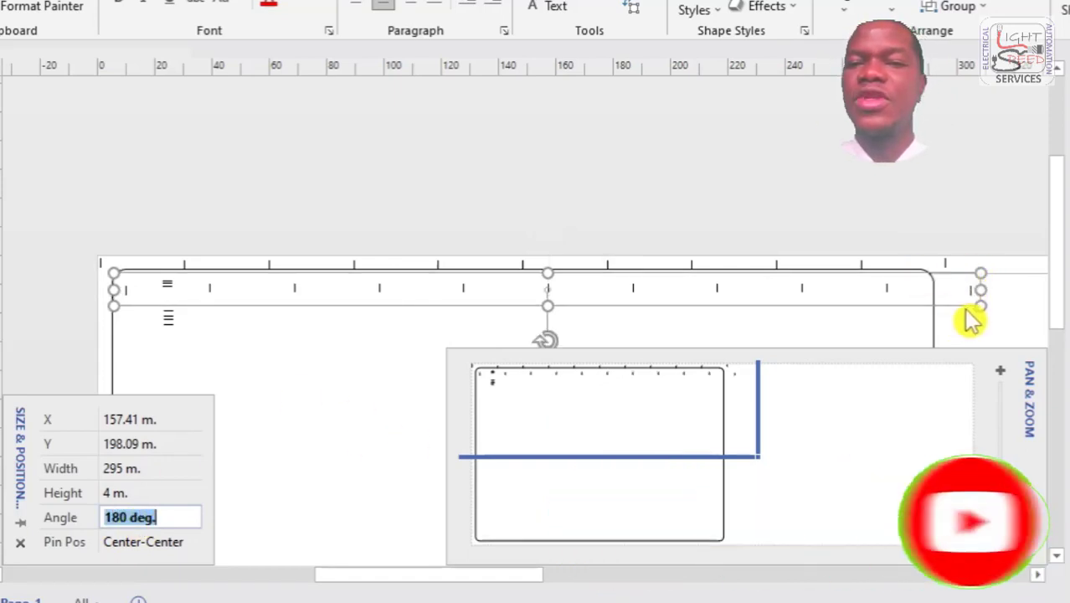
Set the pin position of the rotated group to Bottom-Center.
key(Down)
key(Down)
key(Down)
key(Down)
key(Down)
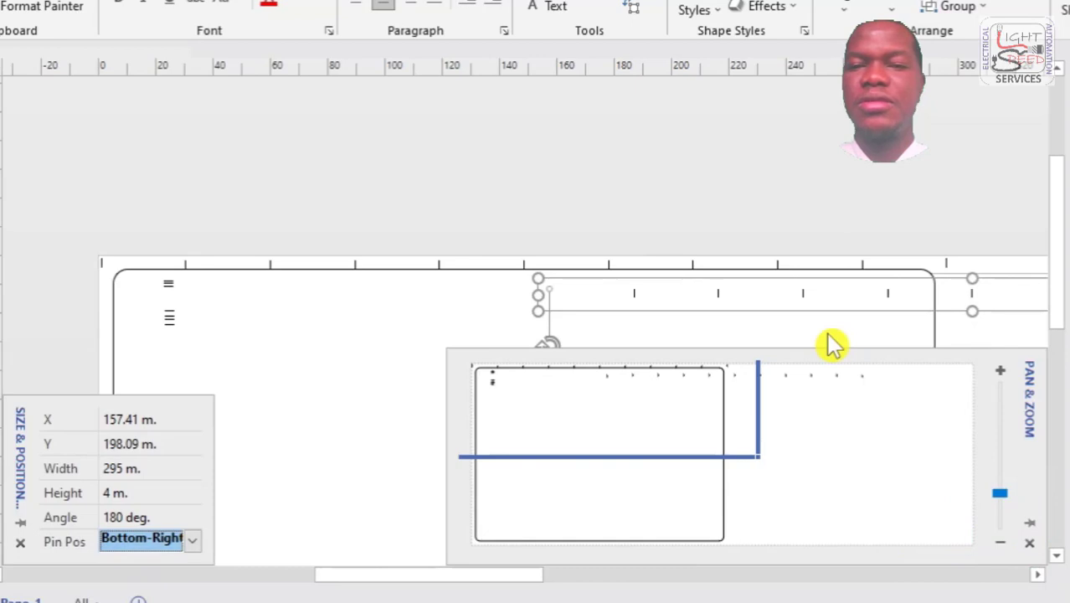
key(Up)
key(Up)
key(Down)
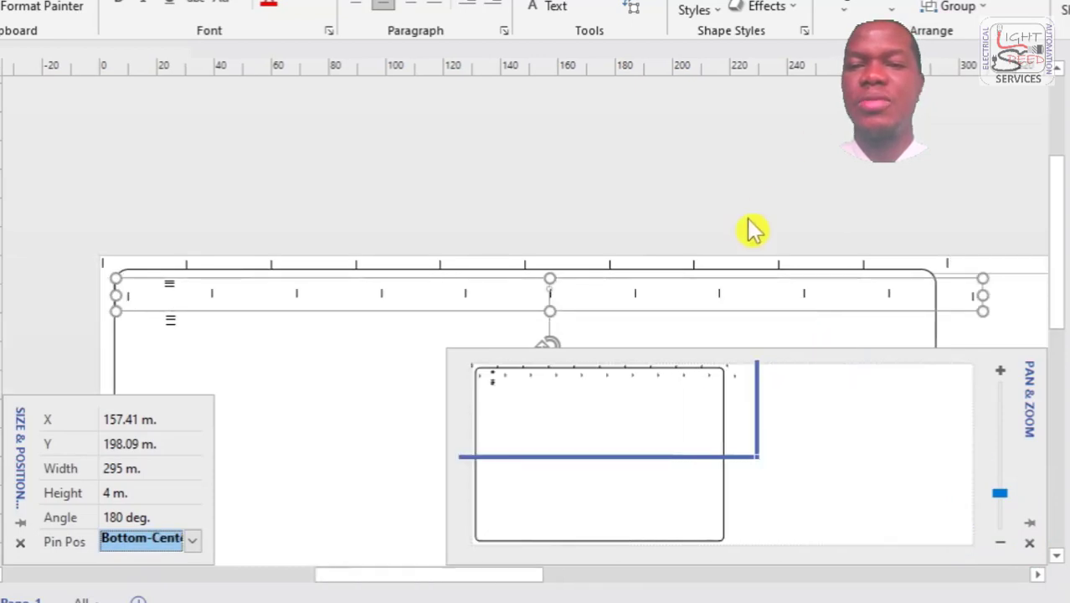
Move the rotated group onto the page's lower edge against the border line, with its pin at X 148.5 m., Y 5 m.
drag(688, 299, 663, 258)
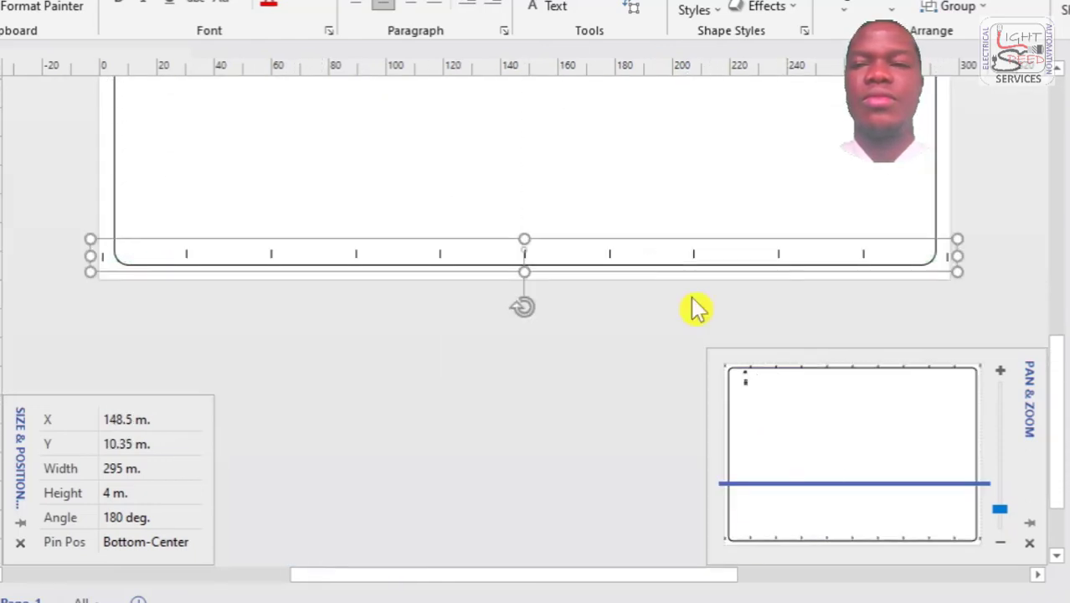
key(Down)
key(Down)
key(Down)
key(Down)
key(Down)
key(Down)
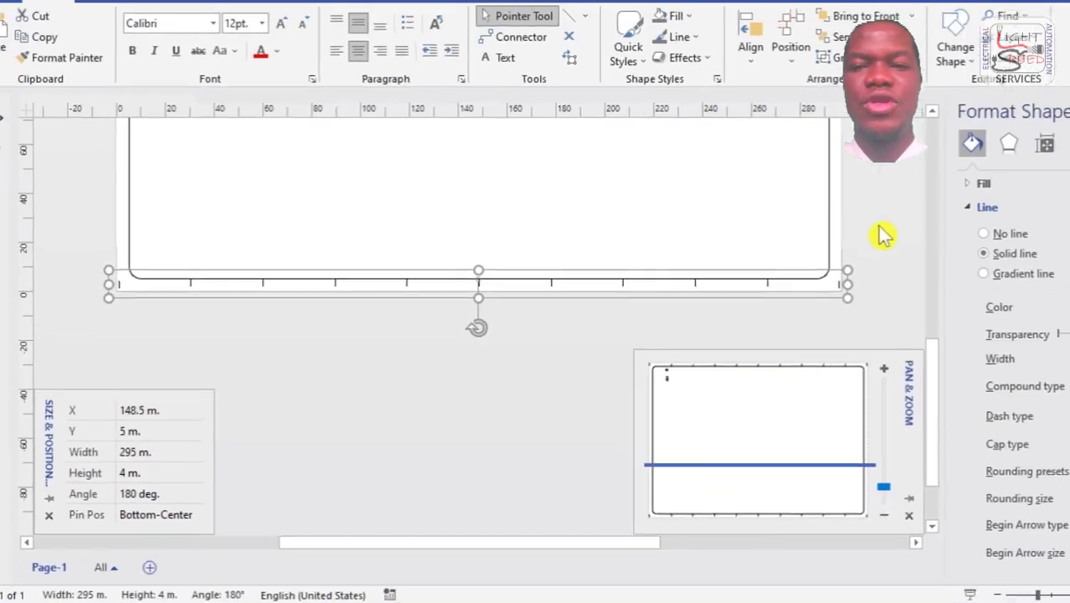
click(993, 216)
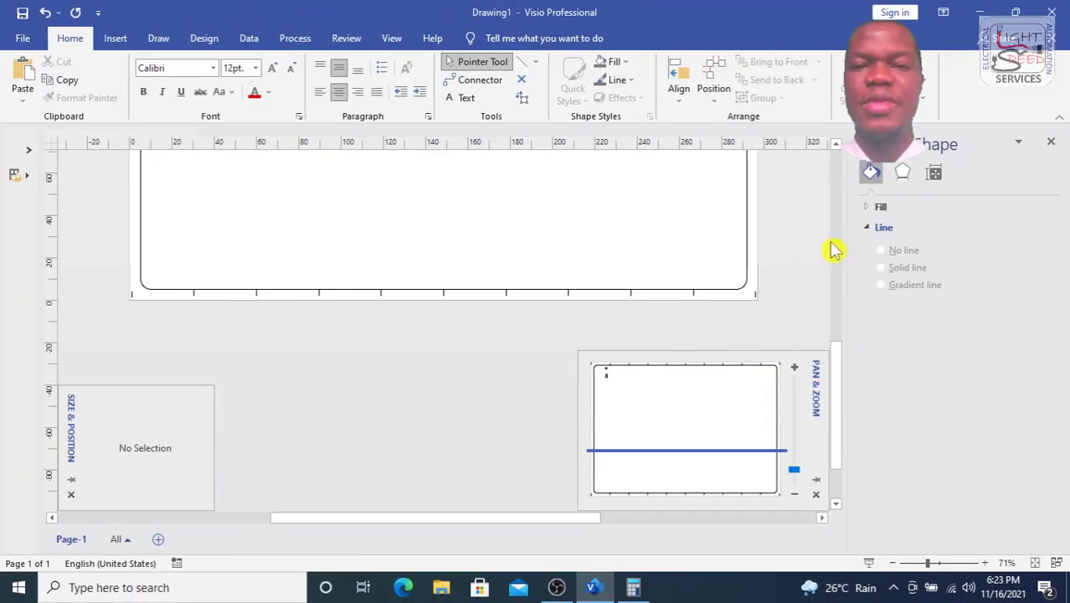
Move the topmost short horizontal mark to the page's left edge with End X 1 m. and Begin X 4 m.
drag(841, 353, 841, 242)
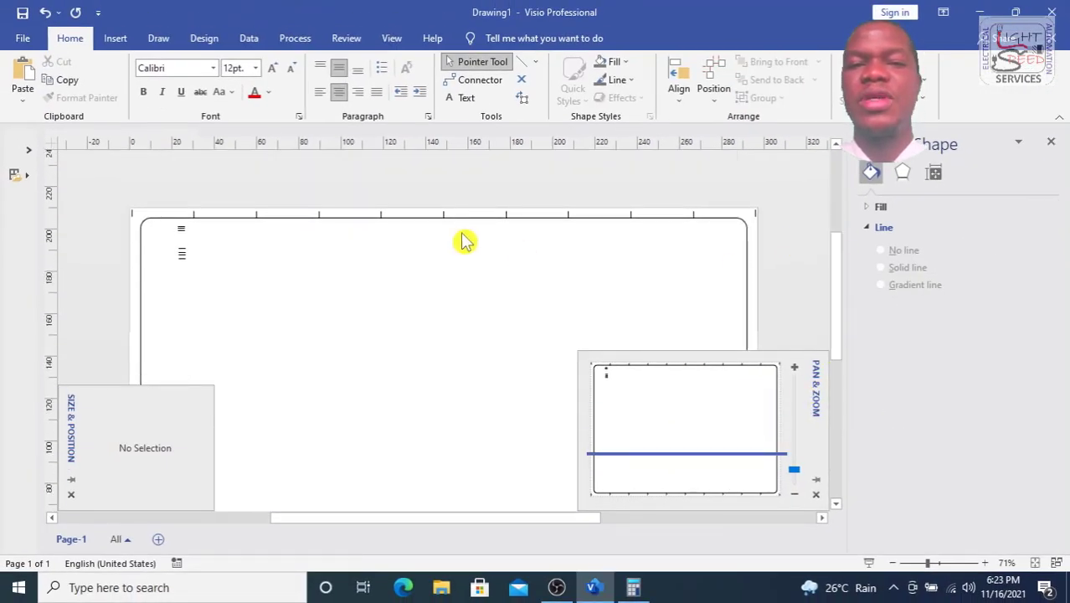
drag(160, 191, 191, 283)
mouse_move(737, 466)
mouse_down()
mouse_move(592, 374)
mouse_move(580, 351)
mouse_up()
drag(721, 429, 619, 373)
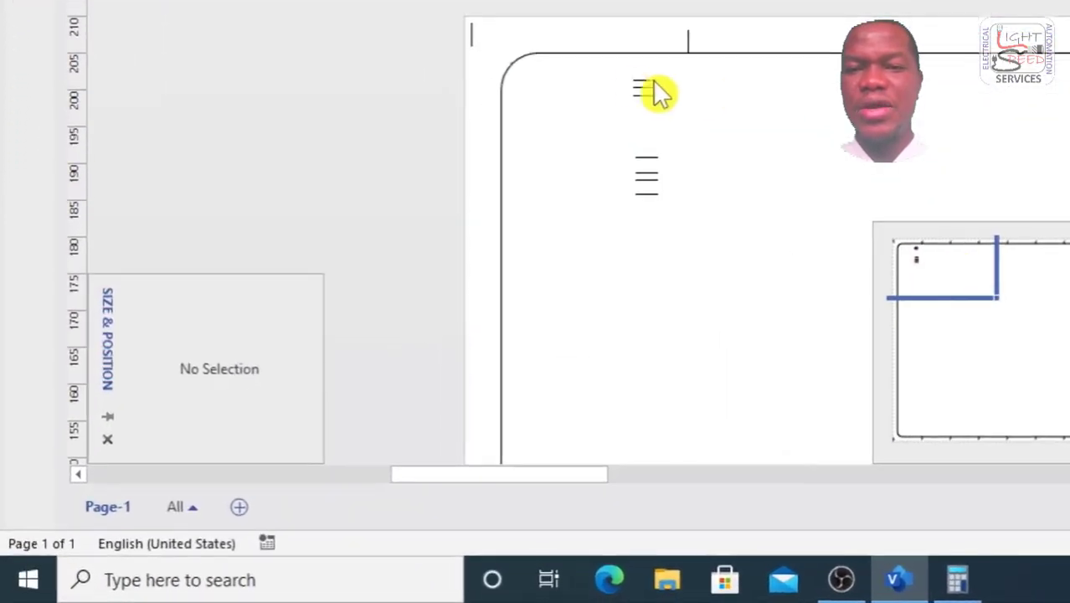
click(643, 83)
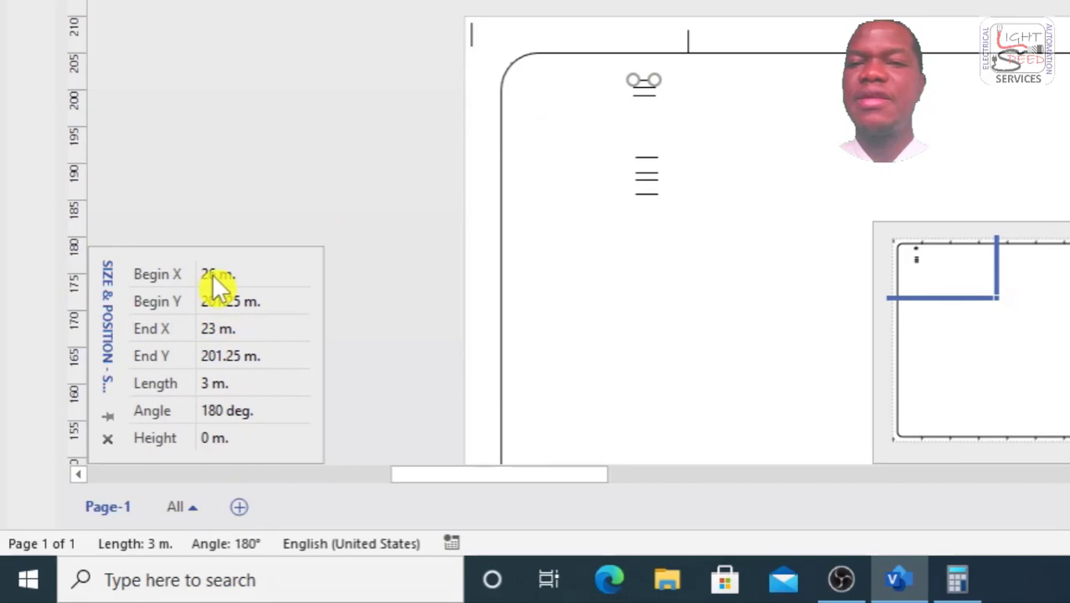
click(213, 278)
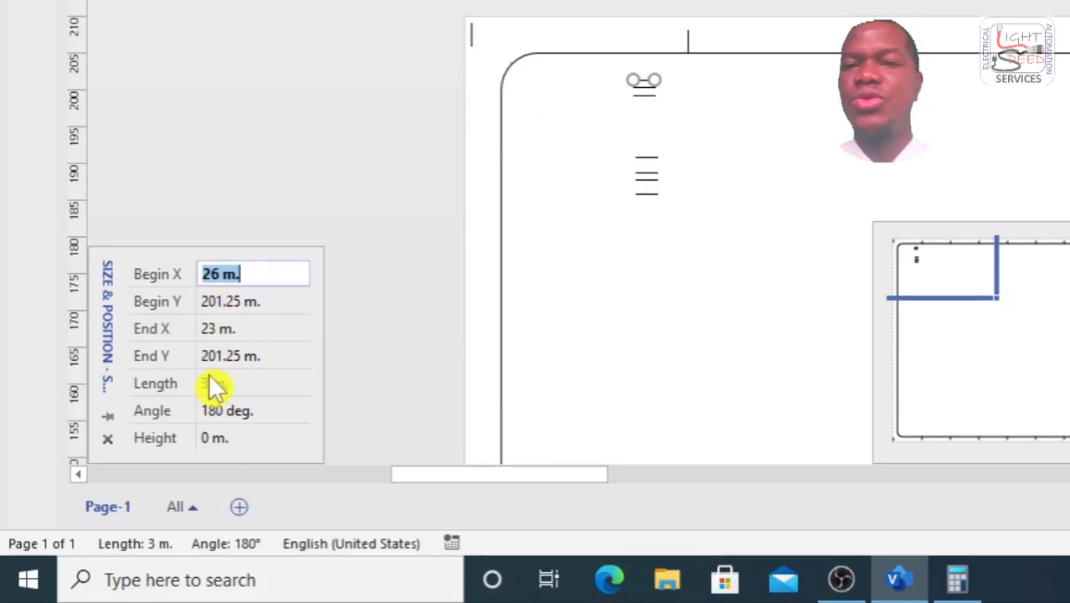
click(211, 333)
text(1)
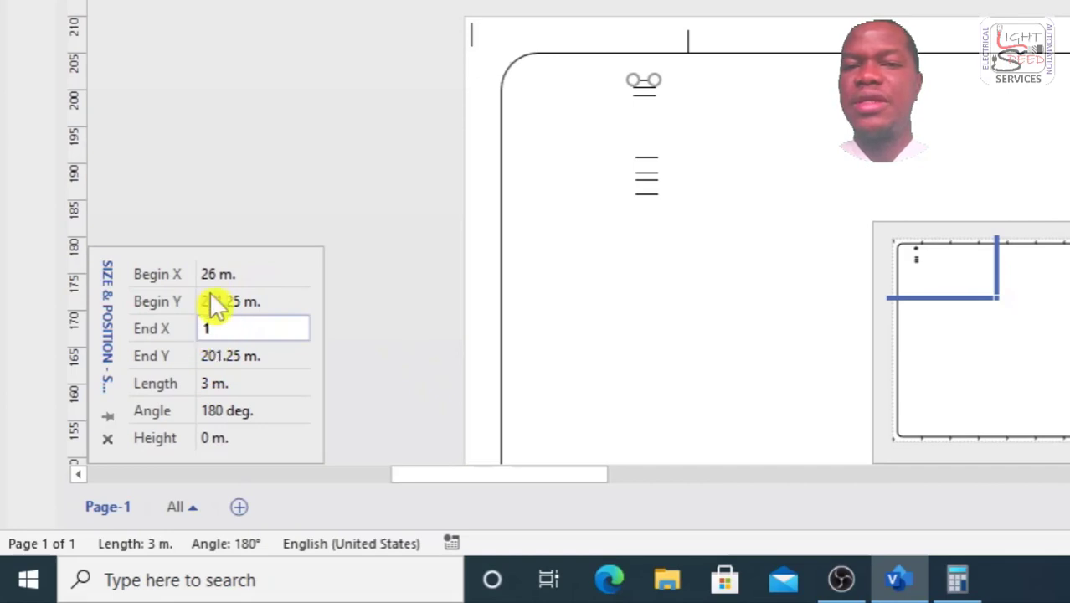
click(211, 279)
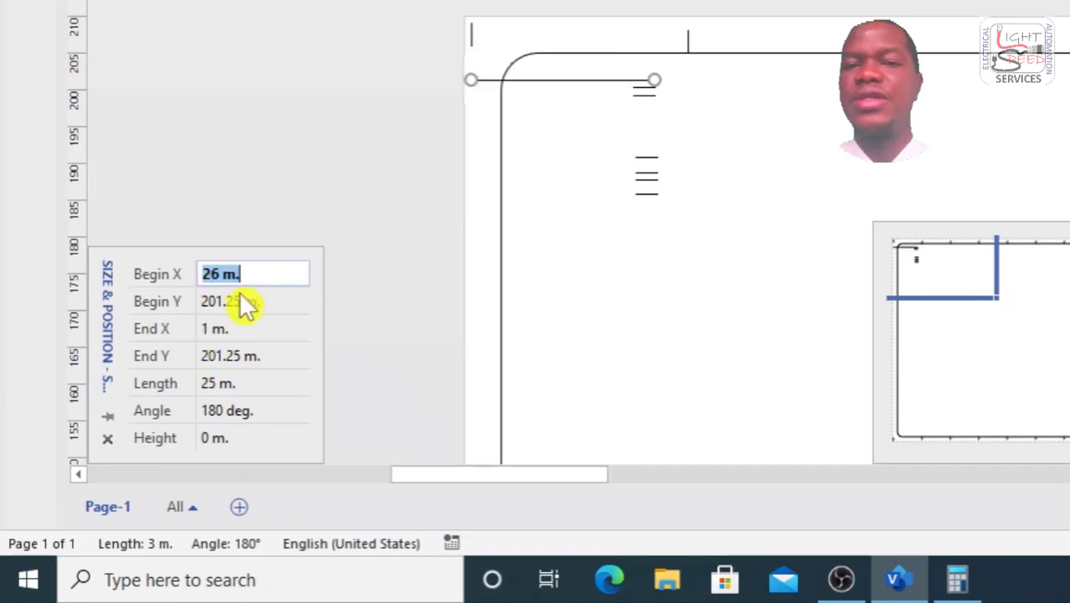
text(3)
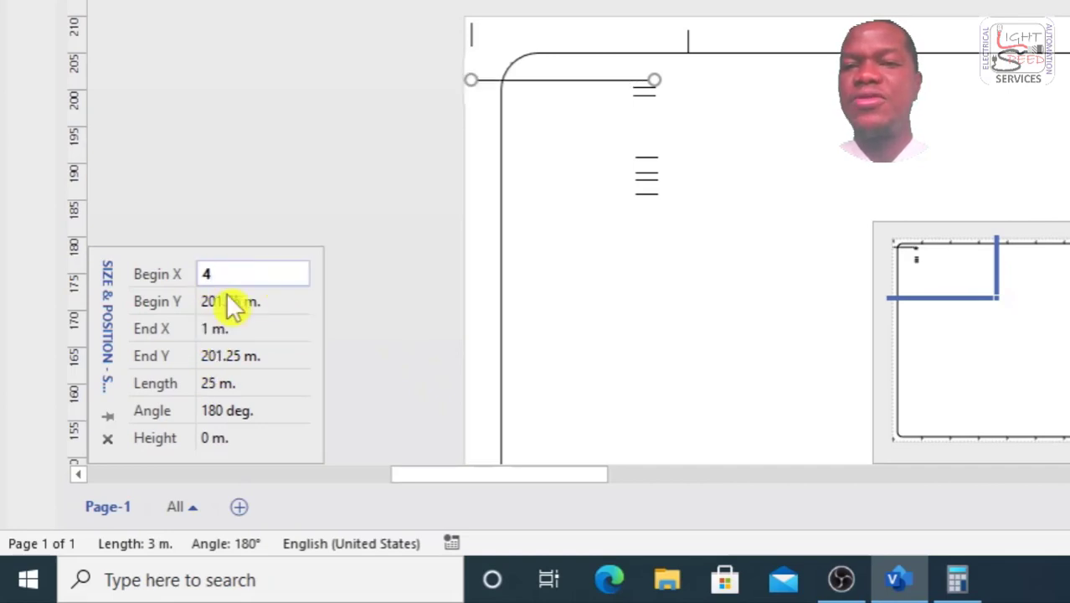
Set the mark's Begin Y and End Y to 209 m. so it closes the page's upper-left corner mark.
click(232, 303)
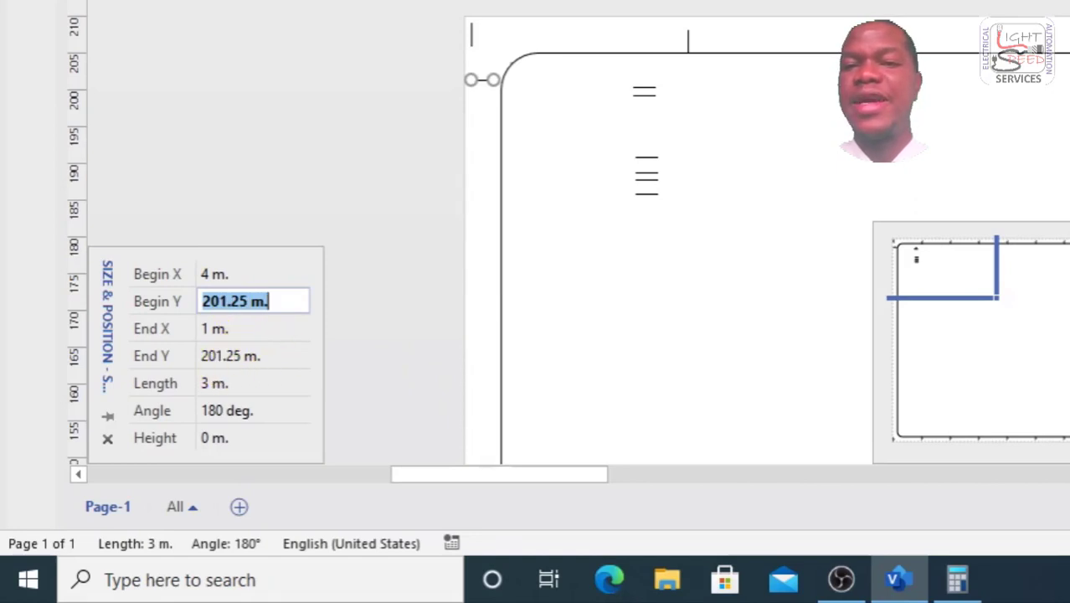
text(209)
click(223, 333)
click(224, 356)
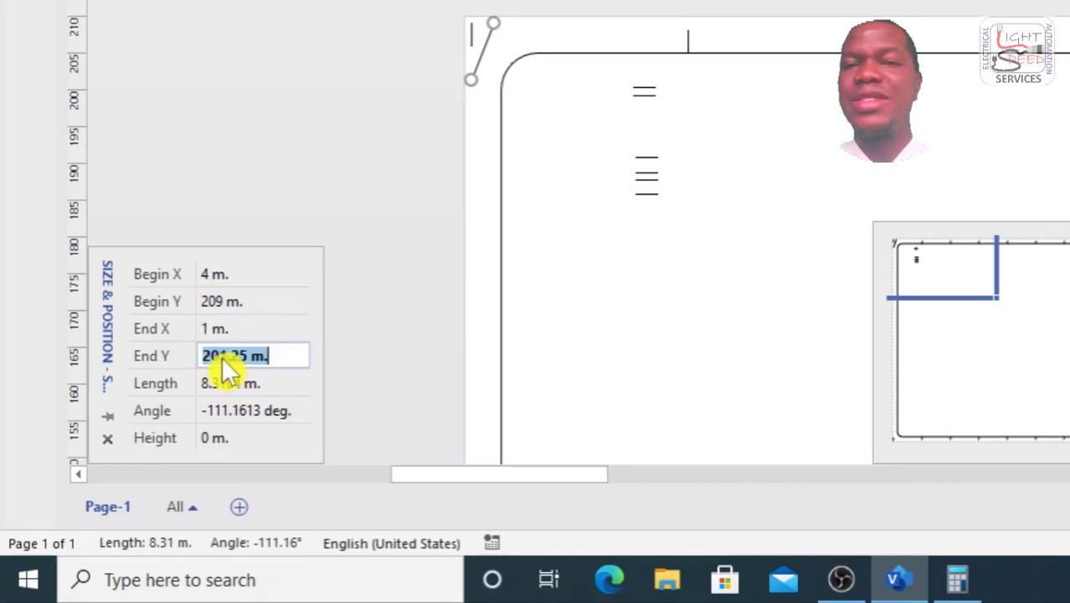
text(209)
key(Tab)
click(521, 74)
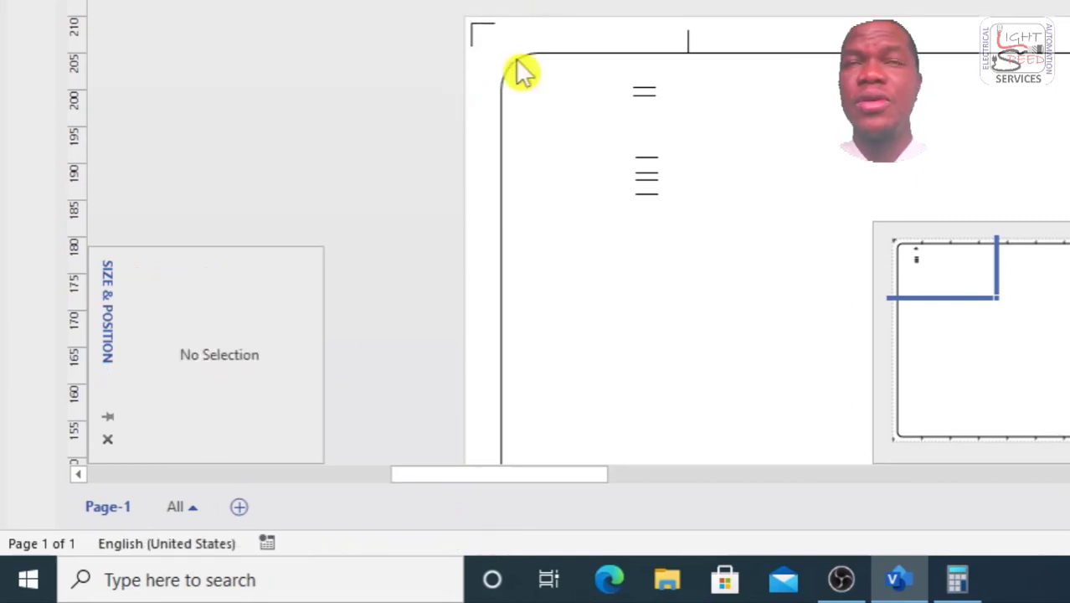
Move the lowest short horizontal mark to the page's left edge with End X 1 m. and Begin X 4 m.
click(650, 195)
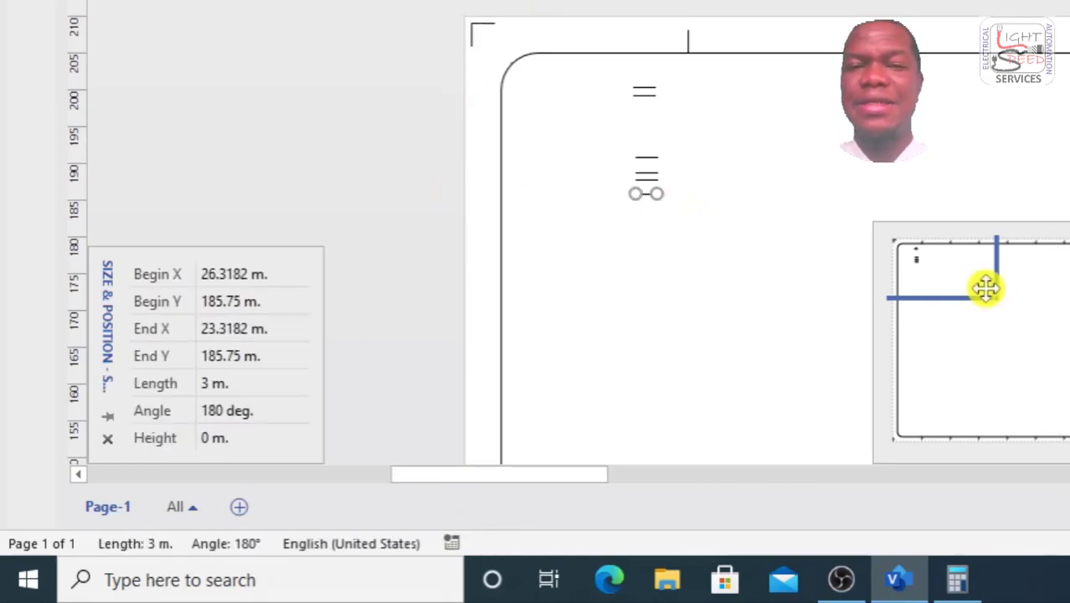
drag(985, 288, 949, 439)
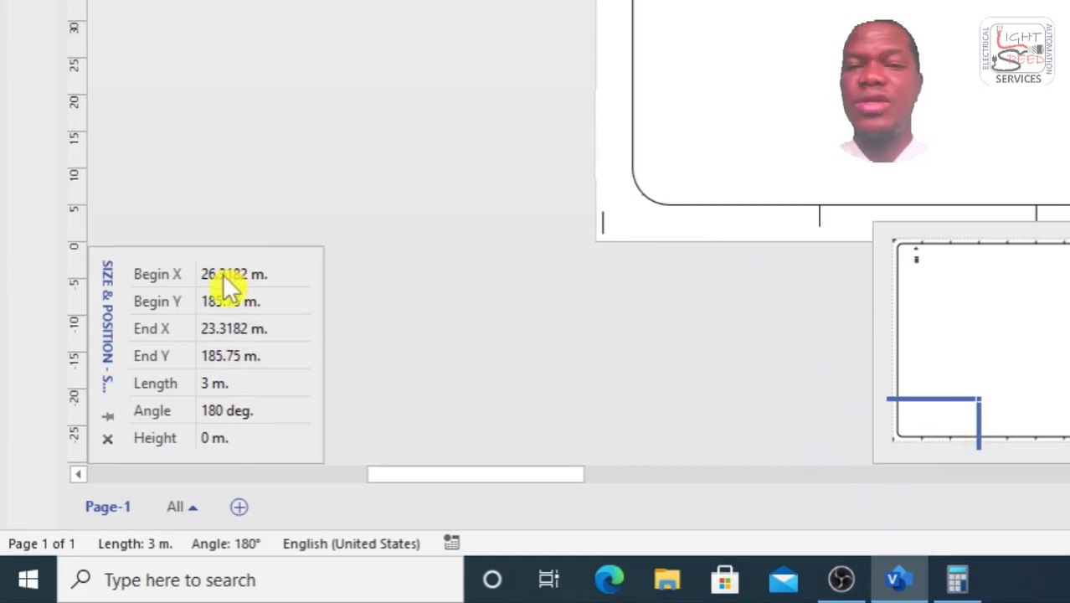
click(220, 329)
text(1)
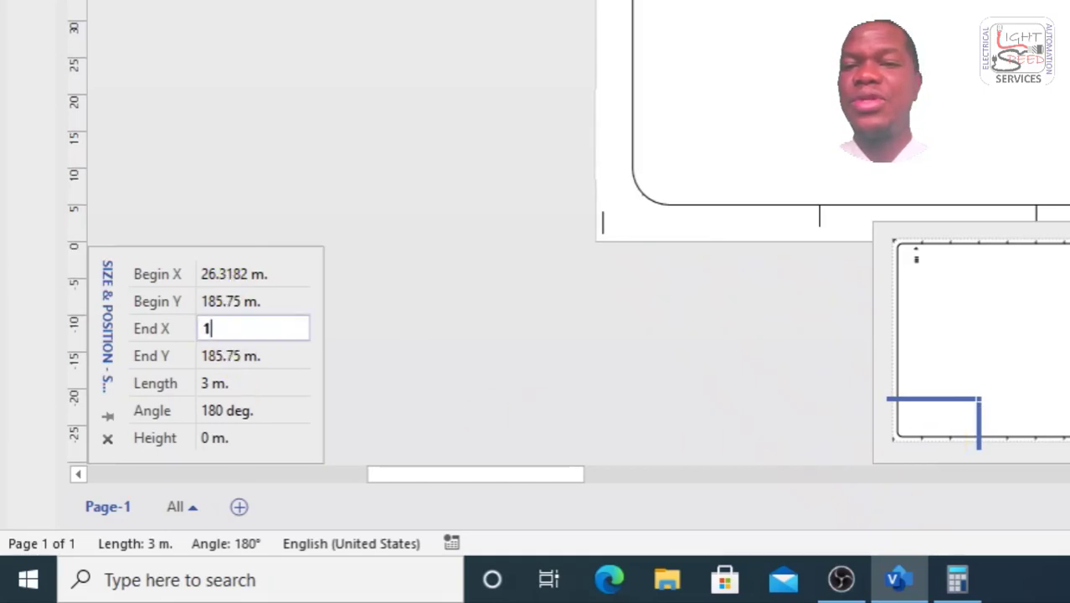
click(221, 280)
text(4)
Bring the mark down to the page's lower-left corner with End Y 1 m. and Begin Y 4 m.
click(232, 357)
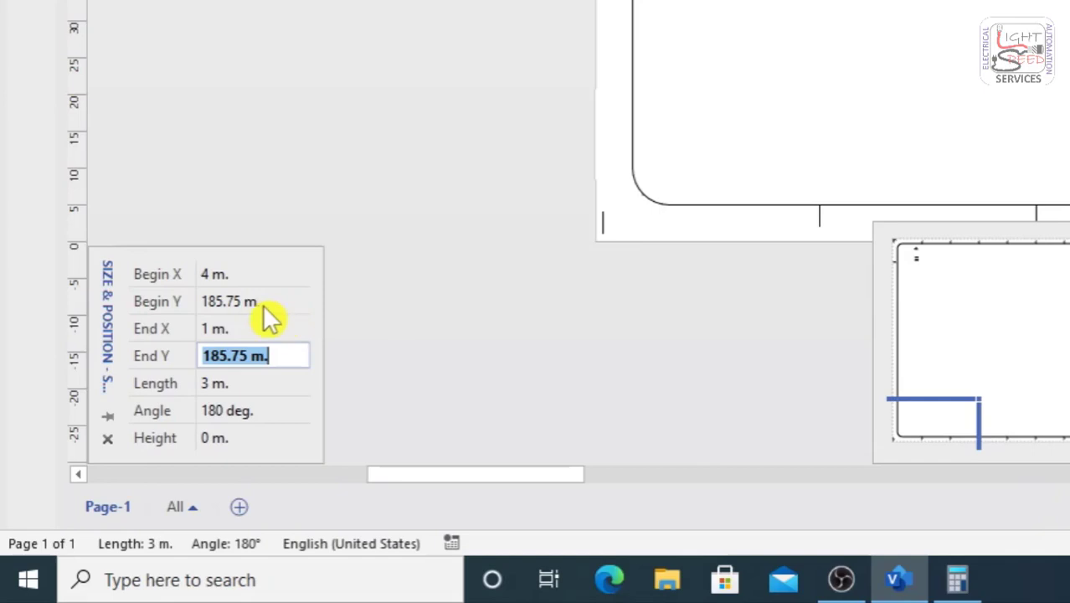
text(1)
click(238, 303)
text(4)
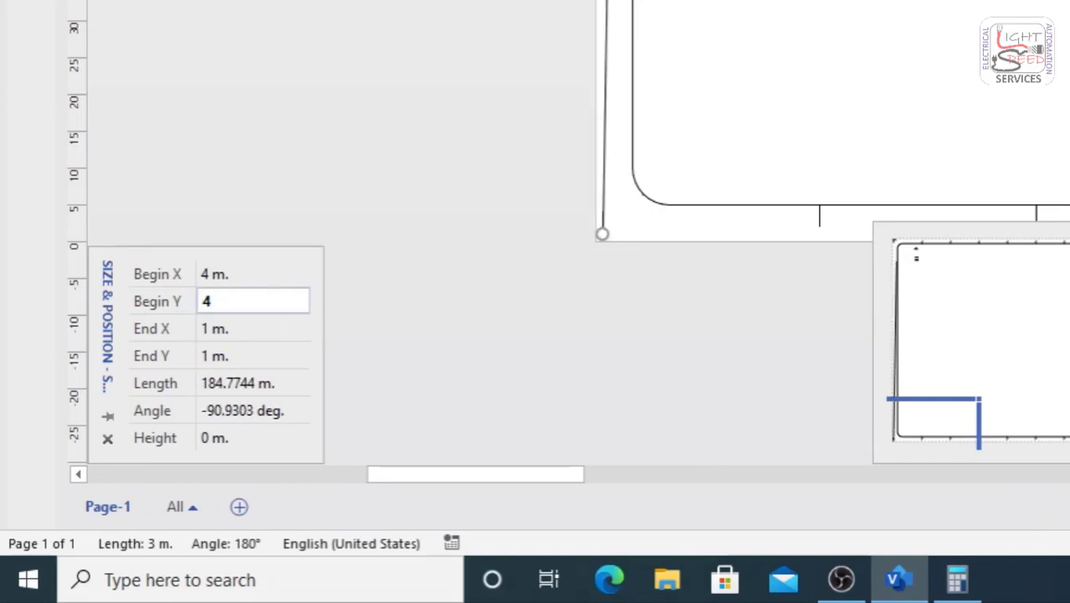
click(282, 331)
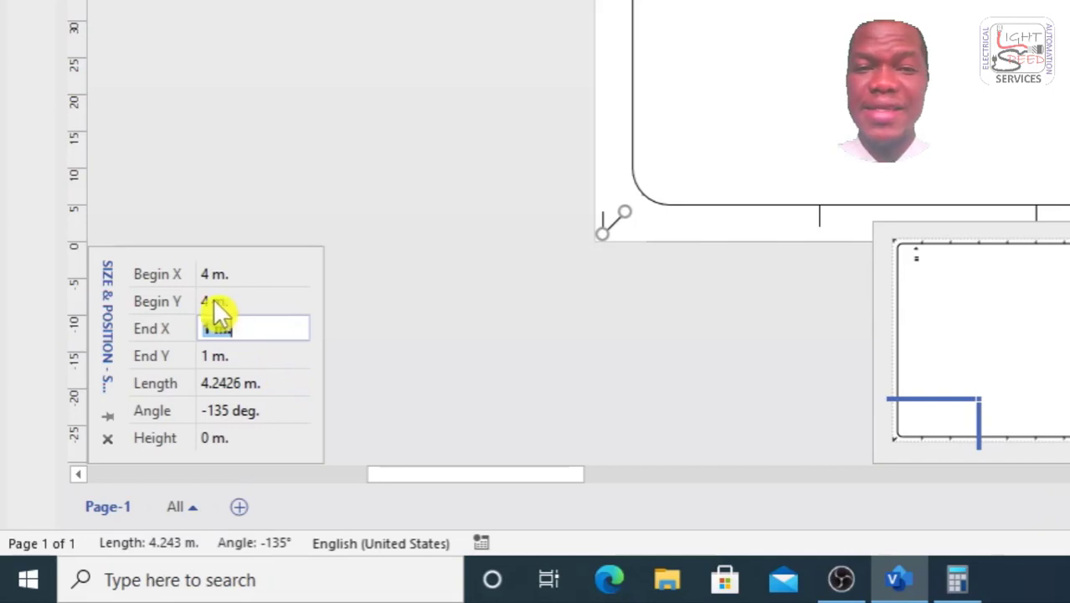
Try setting the lower-left corner mark's Begin X to 1 m.
click(230, 274)
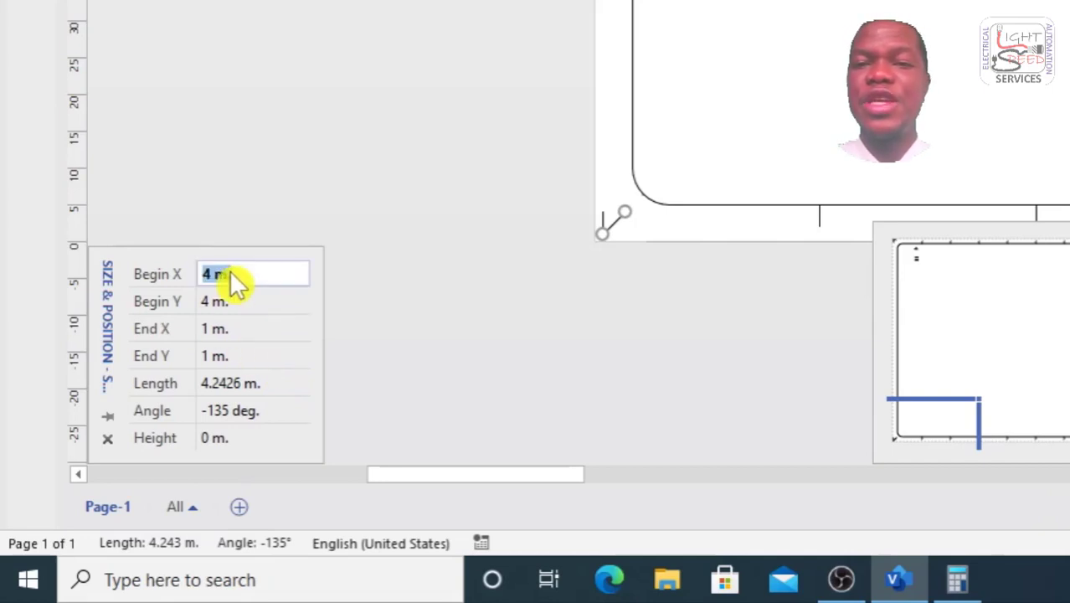
text(1)
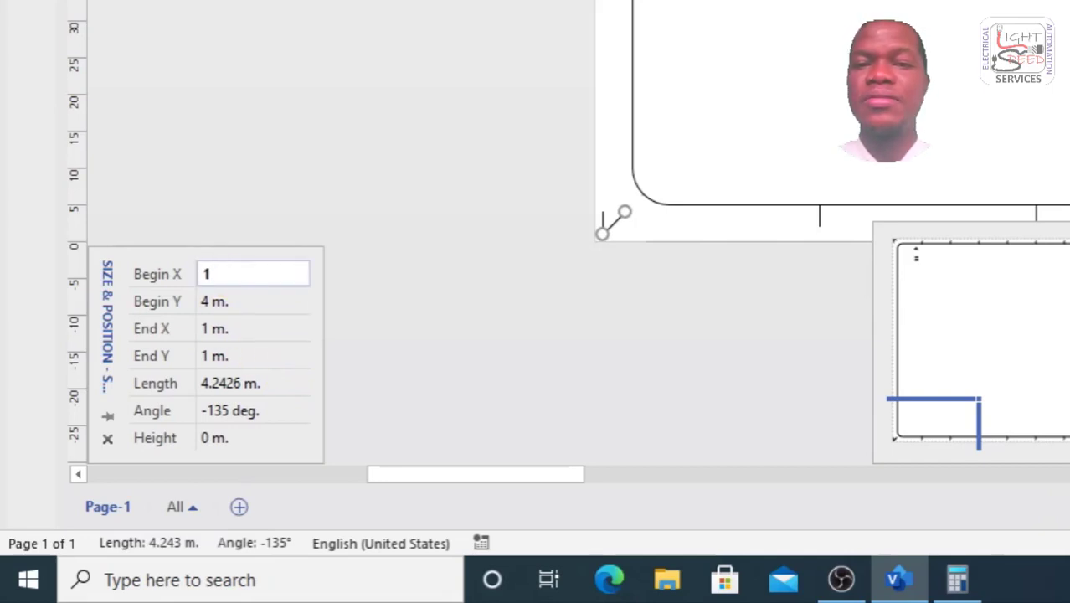
key(Tab)
Lay the lower-left corner mark horizontally by setting its Begin X to 4 m. and Begin Y to 1 m.
click(215, 274)
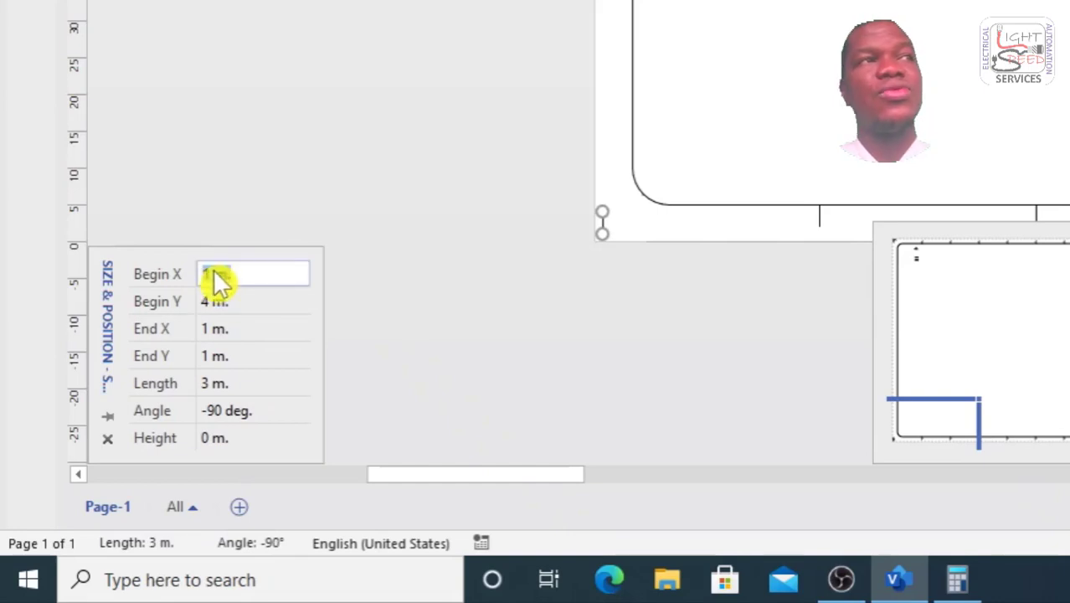
text(4)
key(Tab)
text(1)
key(Tab)
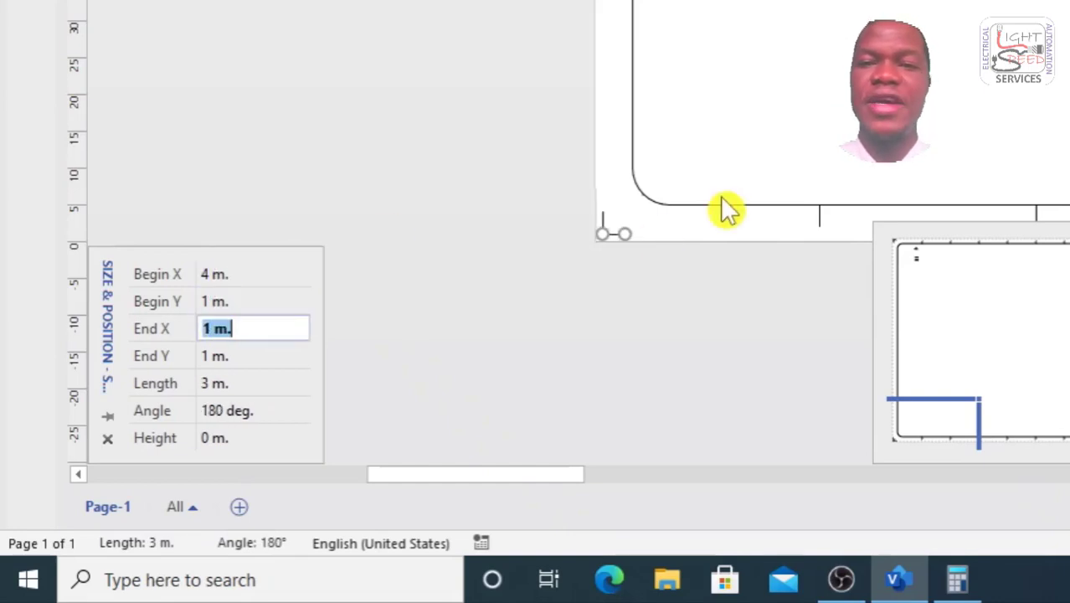
click(727, 169)
Select the lower-left corner mark together with the other short horizontal marks and align them all left.
click(614, 237)
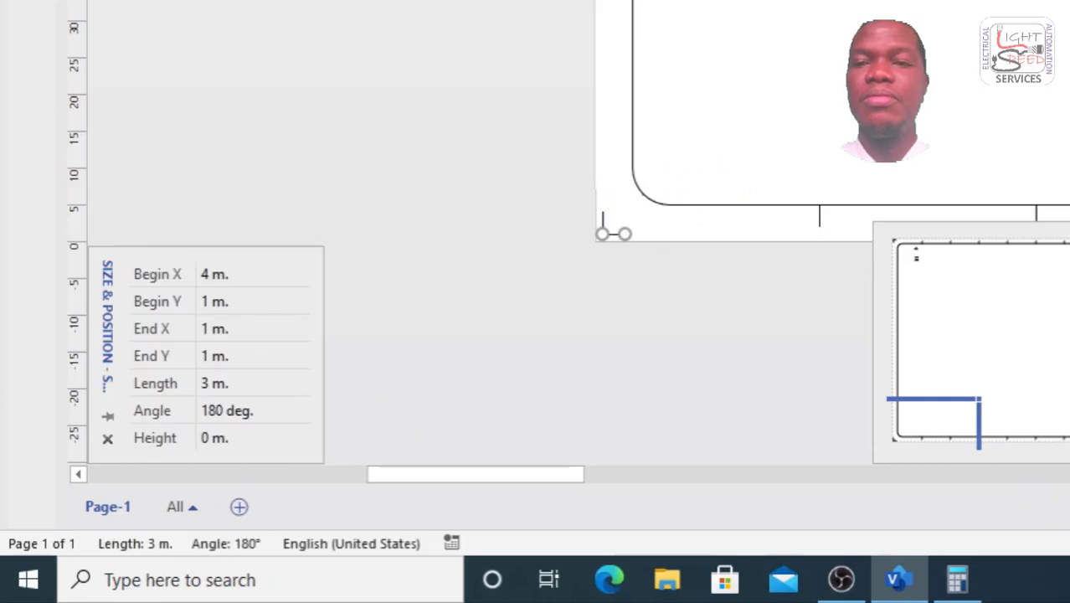
scroll(613, 237, up, 5)
scroll(613, 237, up, 10)
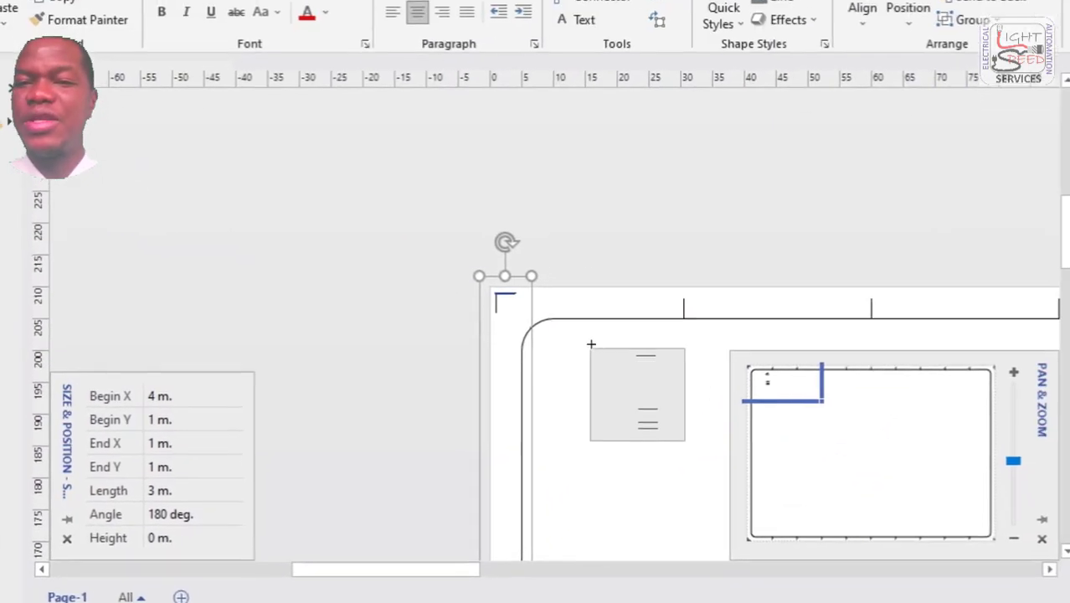
click(829, 60)
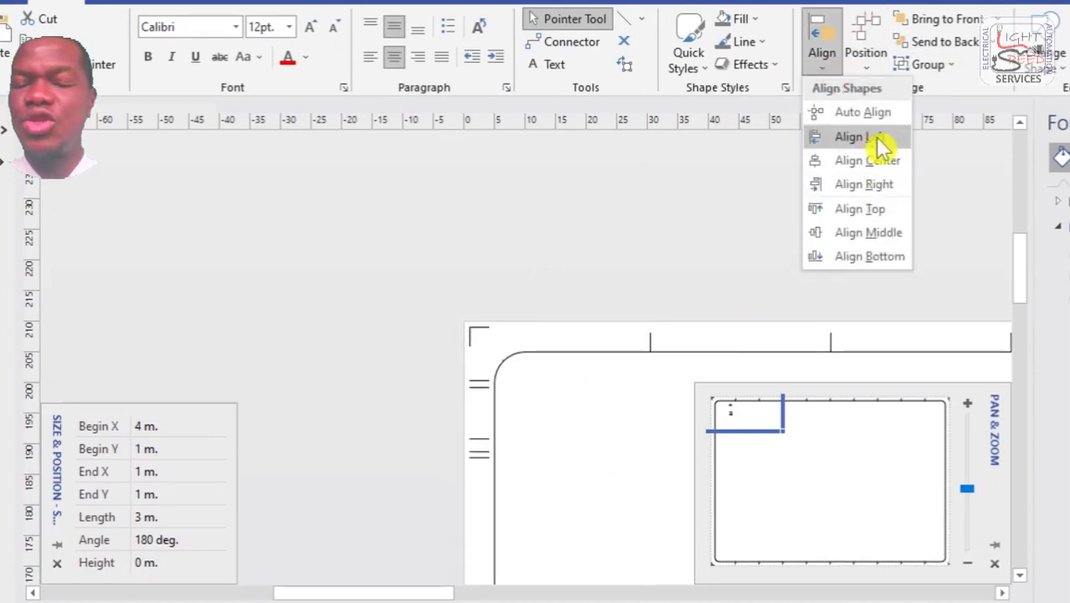
click(873, 138)
Distribute the selected horizontal marks vertically along the page's left edge.
click(866, 46)
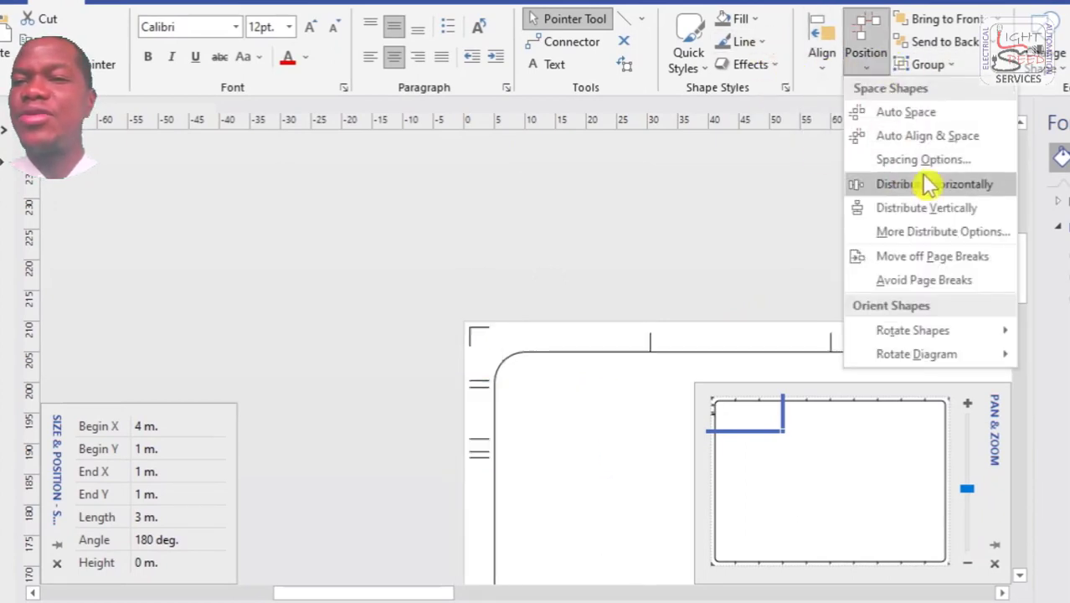
click(909, 207)
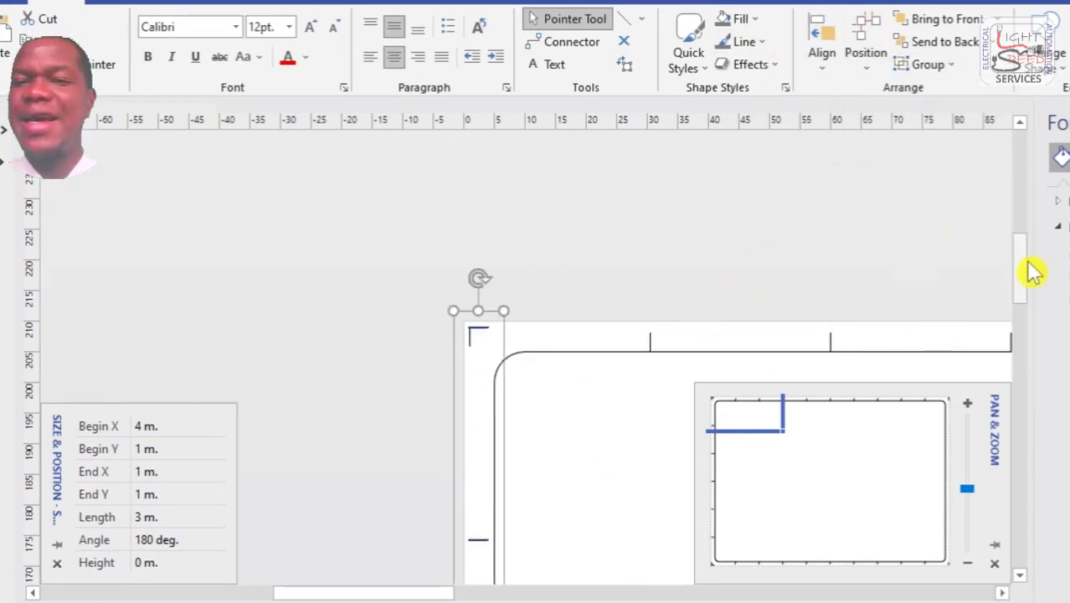
drag(1034, 269, 1051, 423)
click(653, 337)
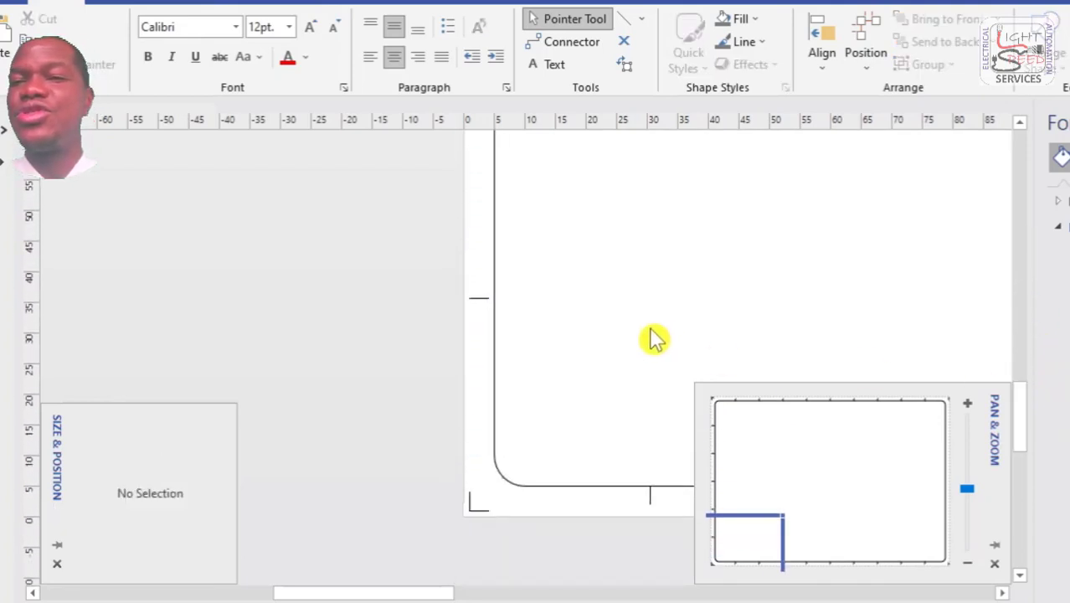
Shift the left-edge mark just above the lower-left corner against the border line with End X 2 m. and Begin X 5 m.
click(477, 299)
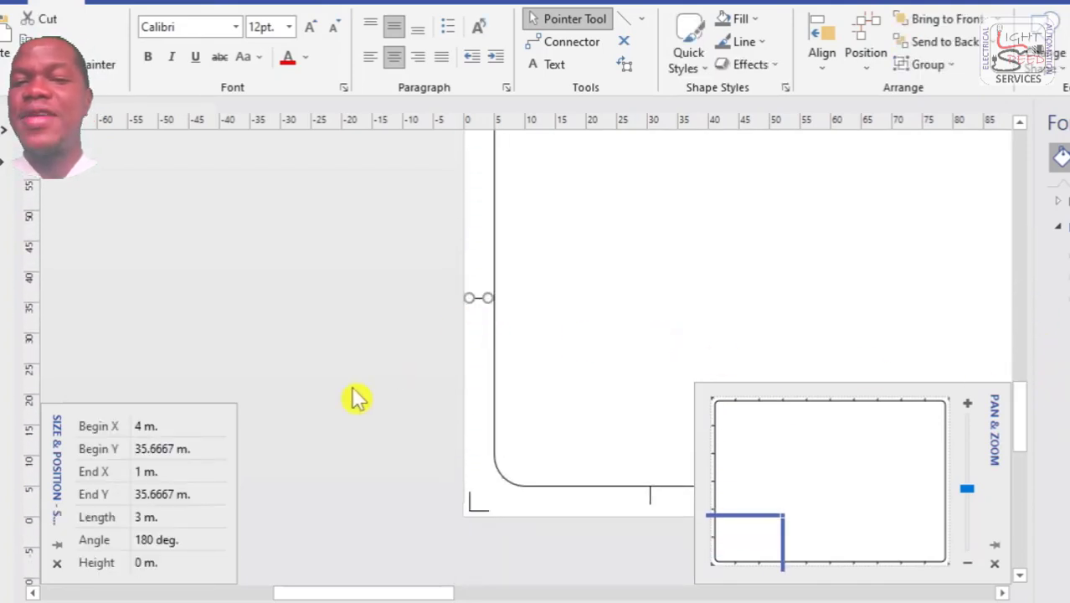
click(142, 474)
key(Return)
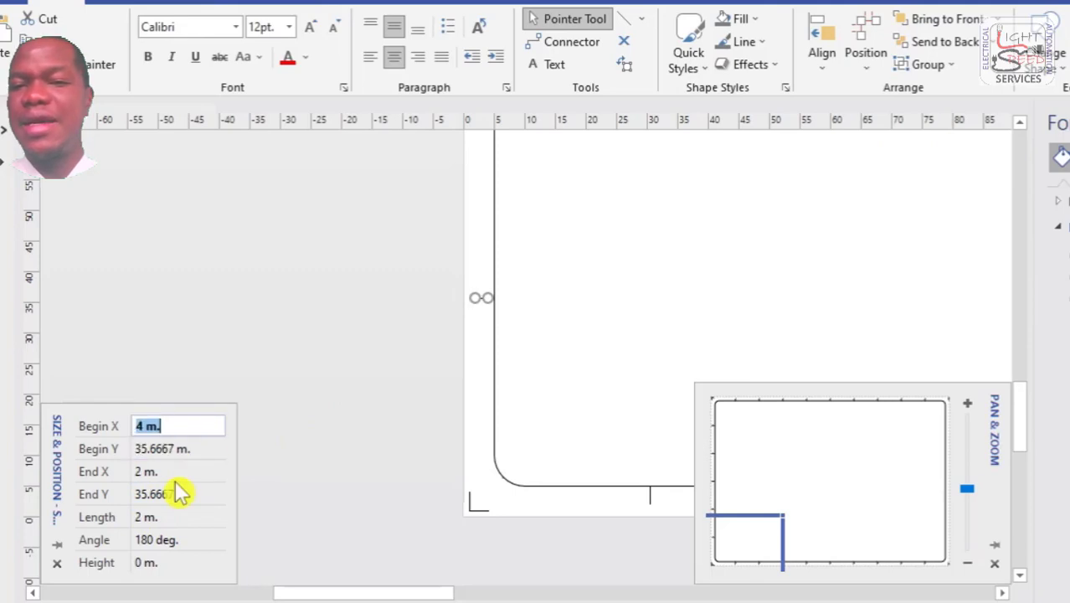
key(Return)
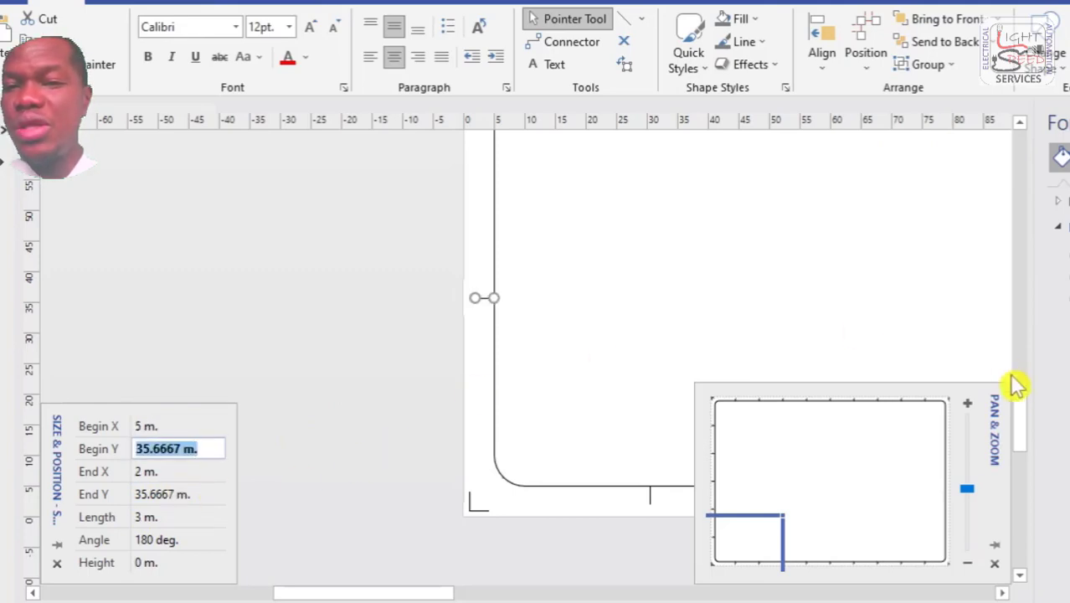
Add the remaining intermediate left-edge marks to the selection and align them right with the shifted mark at the border line.
mouse_move(1021, 406)
mouse_down()
mouse_move(1024, 356)
mouse_move(1022, 386)
mouse_up()
scroll(585, 292, up, 10)
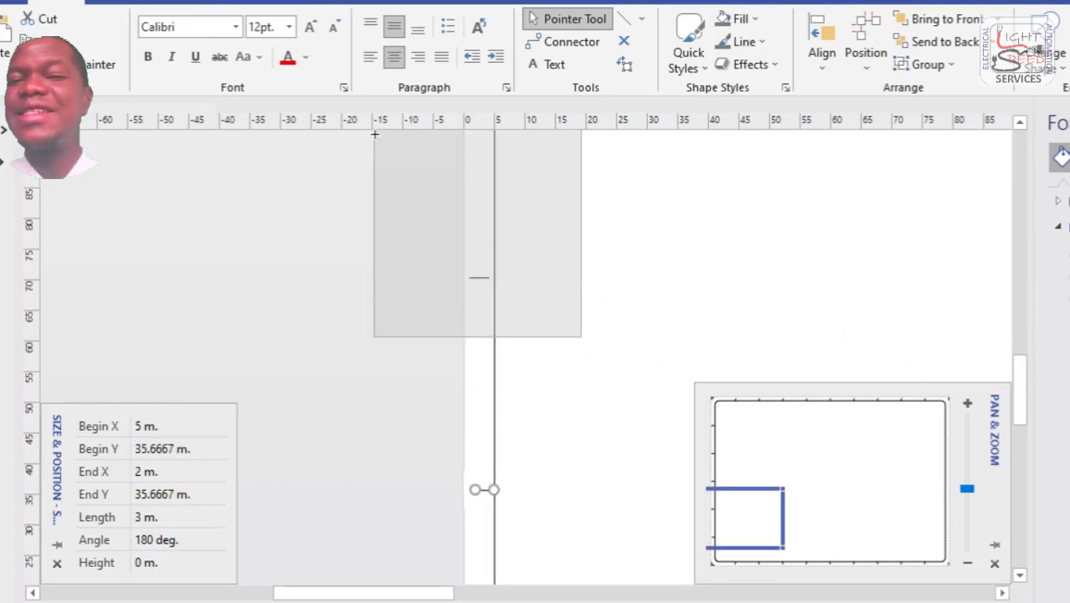
scroll(406, 235, up, 8)
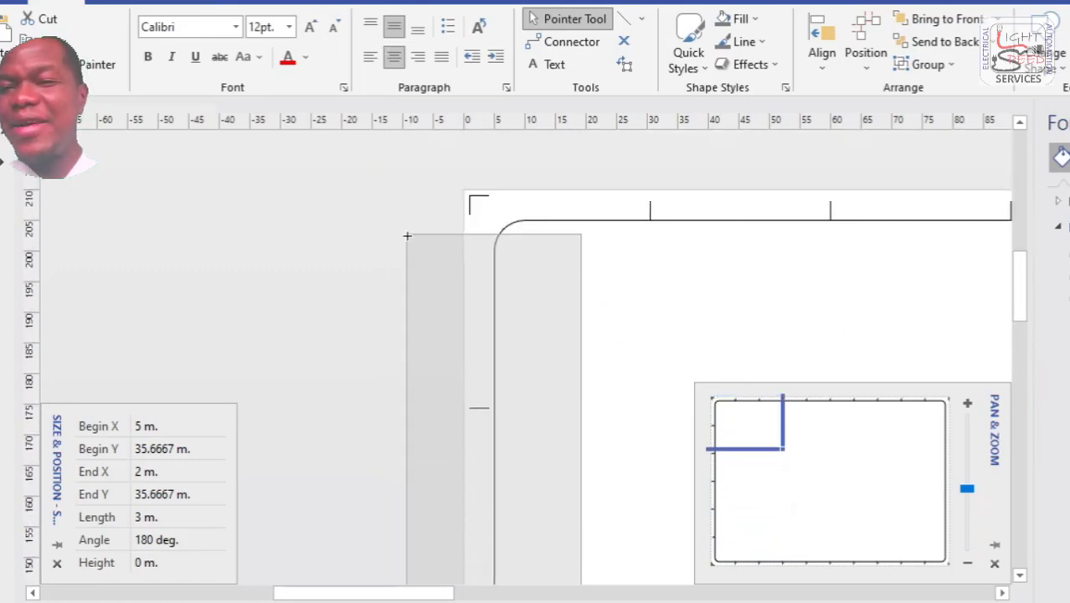
click(824, 57)
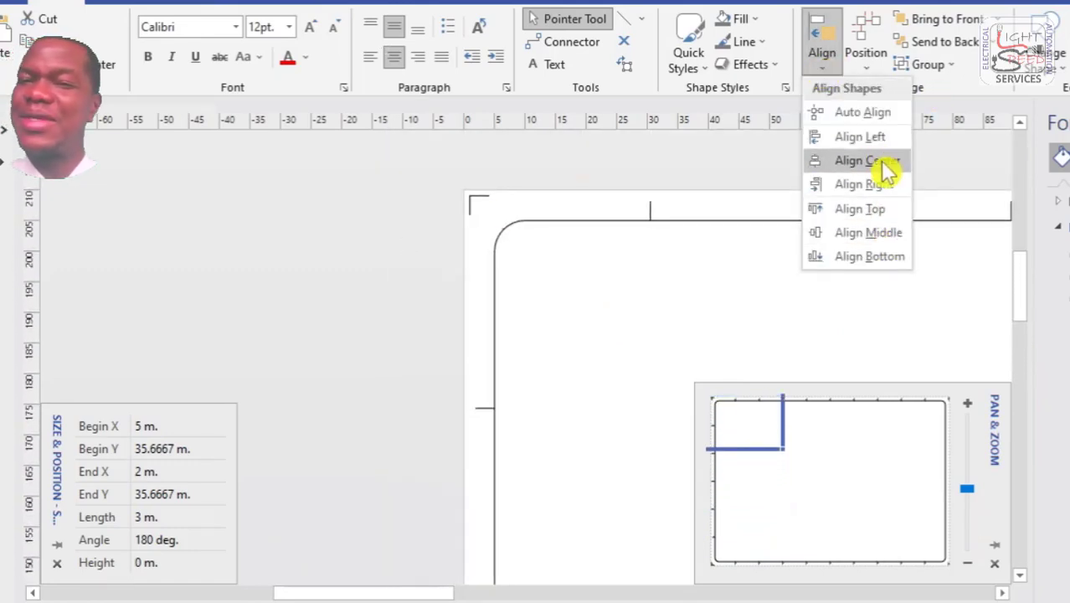
click(878, 183)
Group all the horizontal marks along the page's left edge, including both corner marks.
drag(425, 158, 517, 584)
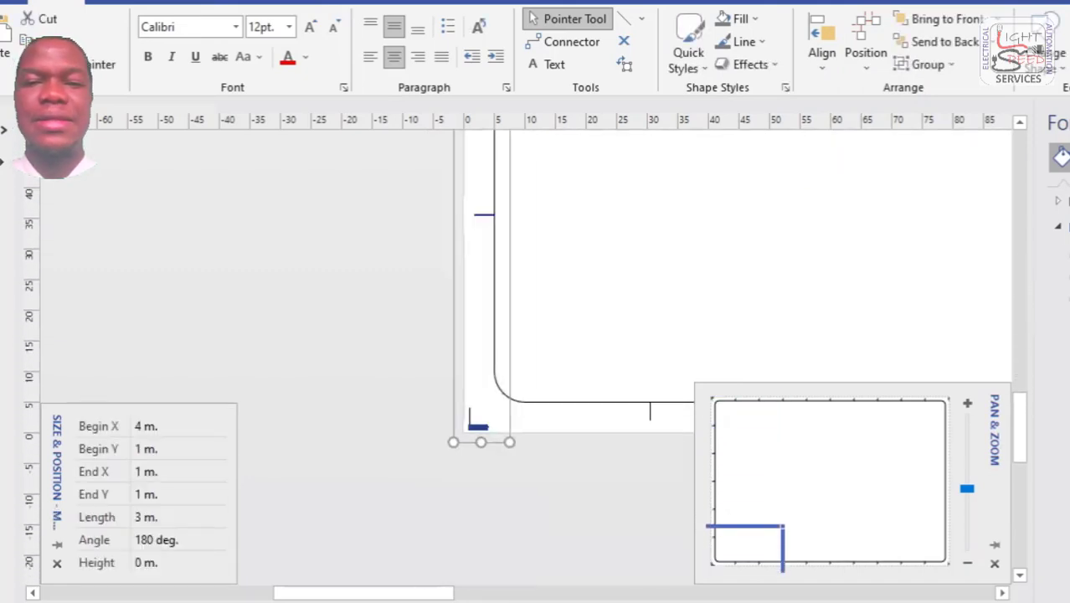
right_click(480, 429)
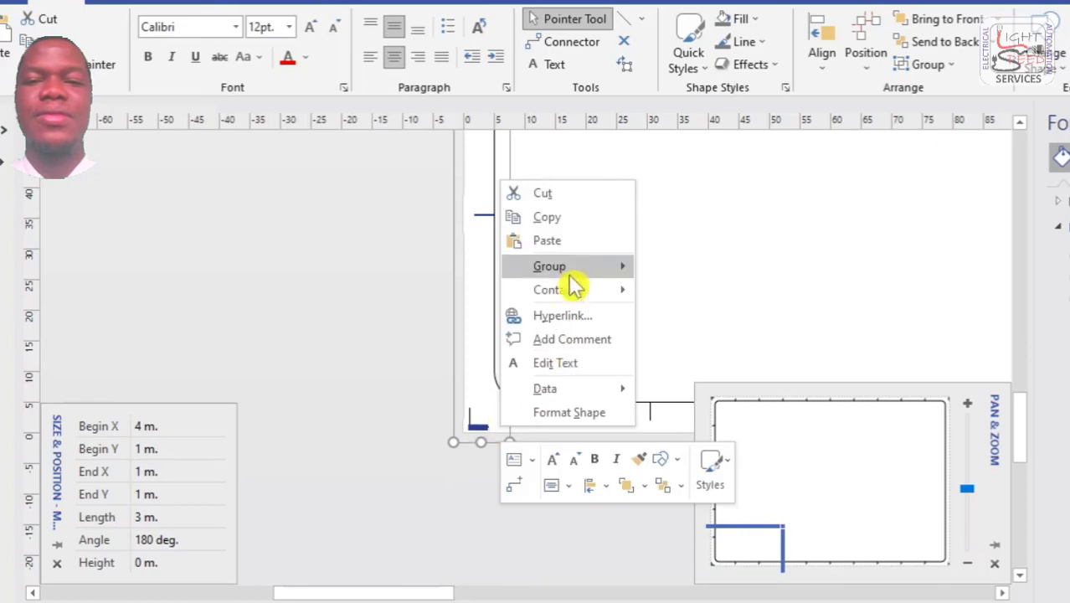
mouse_move(568, 275)
click(700, 273)
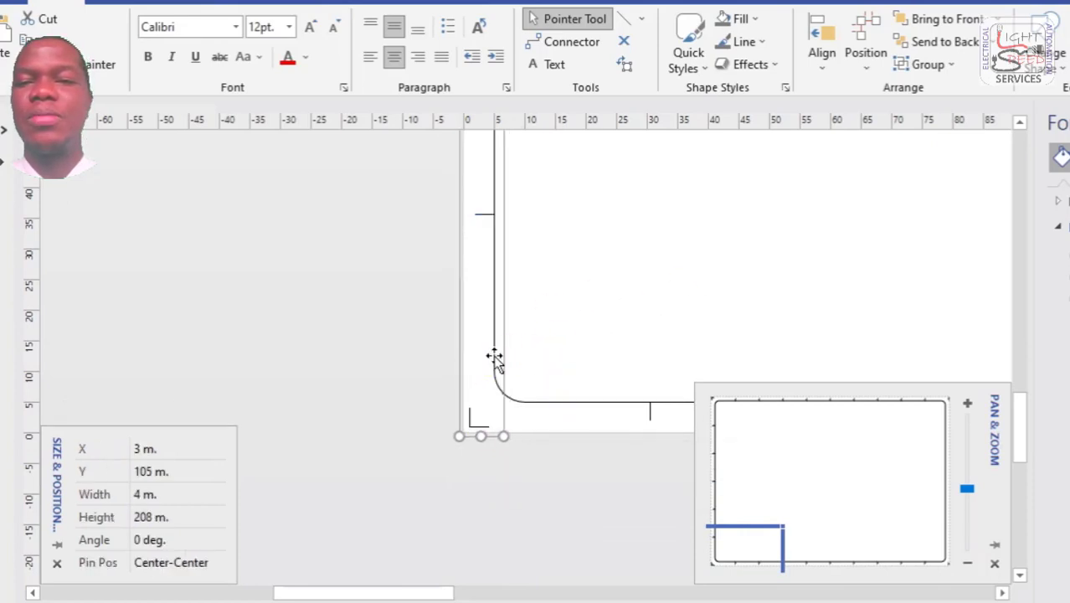
Copy the grouped left-edge marks and paste the copy beside the page's right edge.
right_click(480, 432)
click(592, 232)
drag(765, 552, 946, 476)
click(969, 563)
click(968, 563)
click(969, 563)
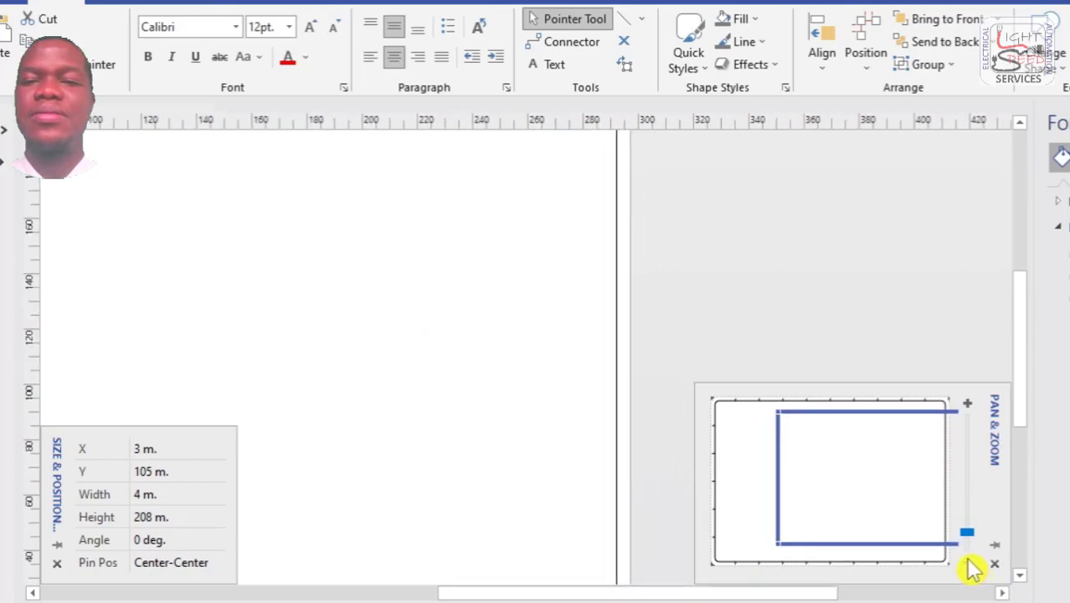
click(969, 563)
right_click(577, 386)
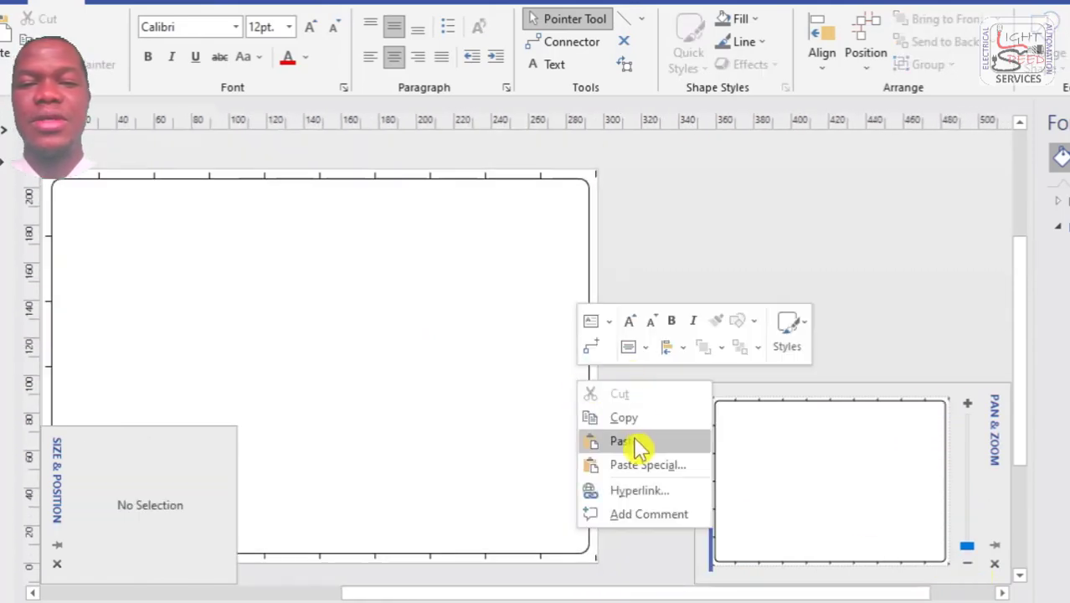
click(639, 442)
Rotate the pasted mark group by setting its angle to 180 deg.
click(143, 537)
key(Home)
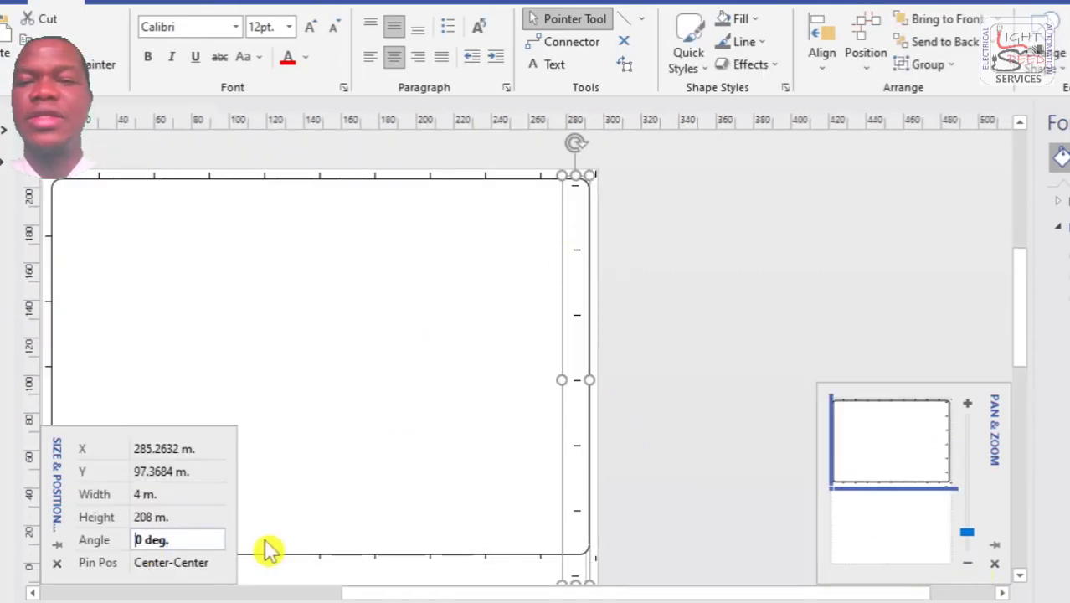
text(18)
key(Return)
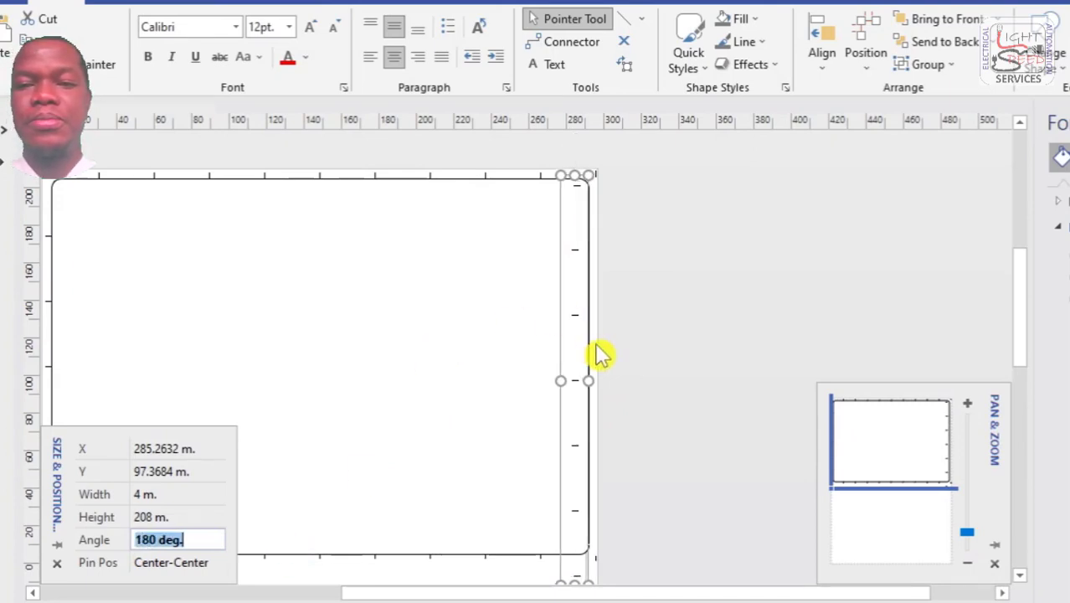
Nudge the rotated mark group horizontally to X 294.1053 m., against the border's right-hand line.
click(566, 382)
key(Right)
key(Right)
key(Right)
key(Right)
key(Right)
key(Right)
key(Right)
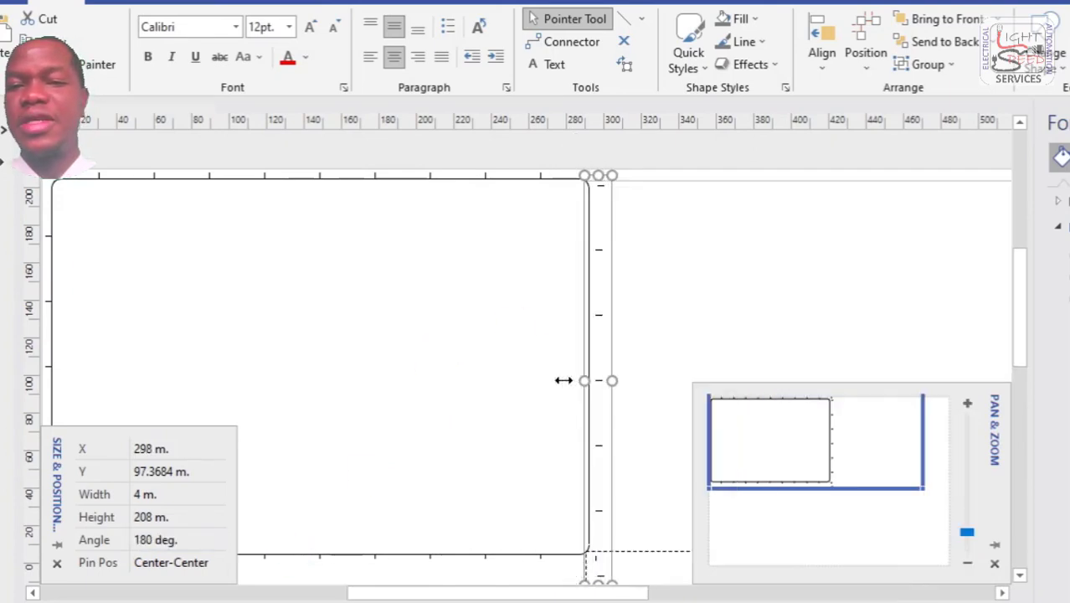
key(Left)
key(Left)
key(Left)
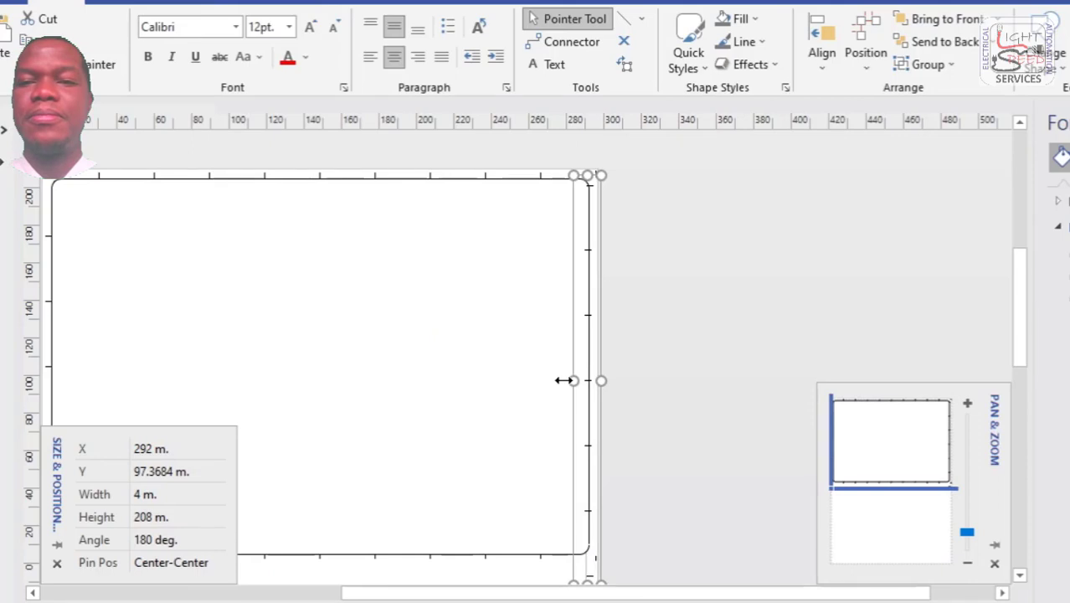
key(shift+Right)
key(shift+Right)
key(shift+Right)
key(shift+Right)
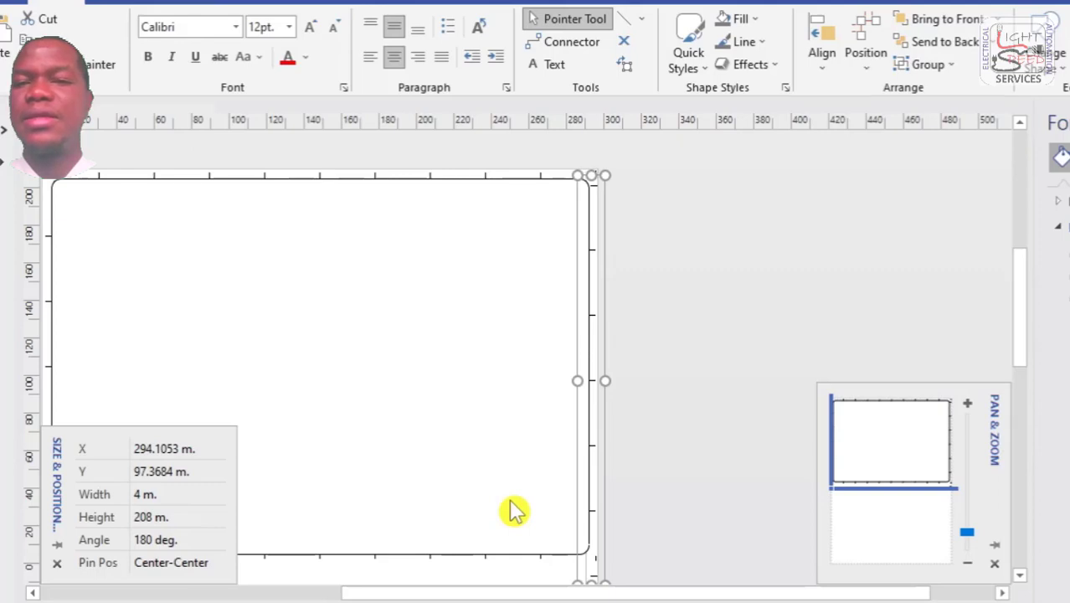
Nudge the right-edge mark group vertically to Y 104.9474 m. and horizontally to X 293.579 m.
key(Up)
key(Up)
key(Up)
key(Up)
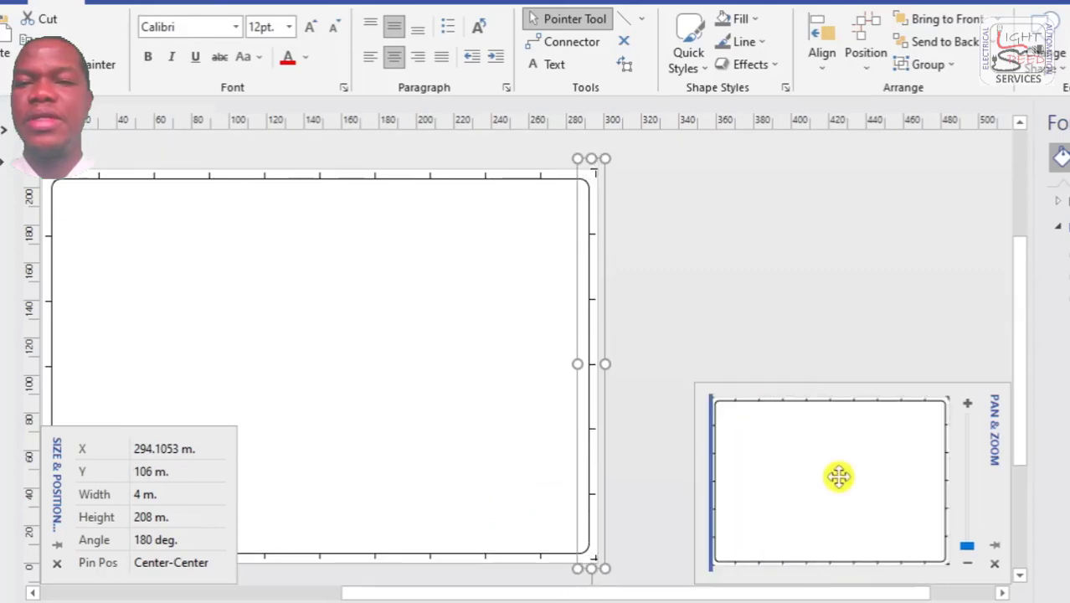
key(shift+Down)
key(shift+Down)
key(shift+Left)
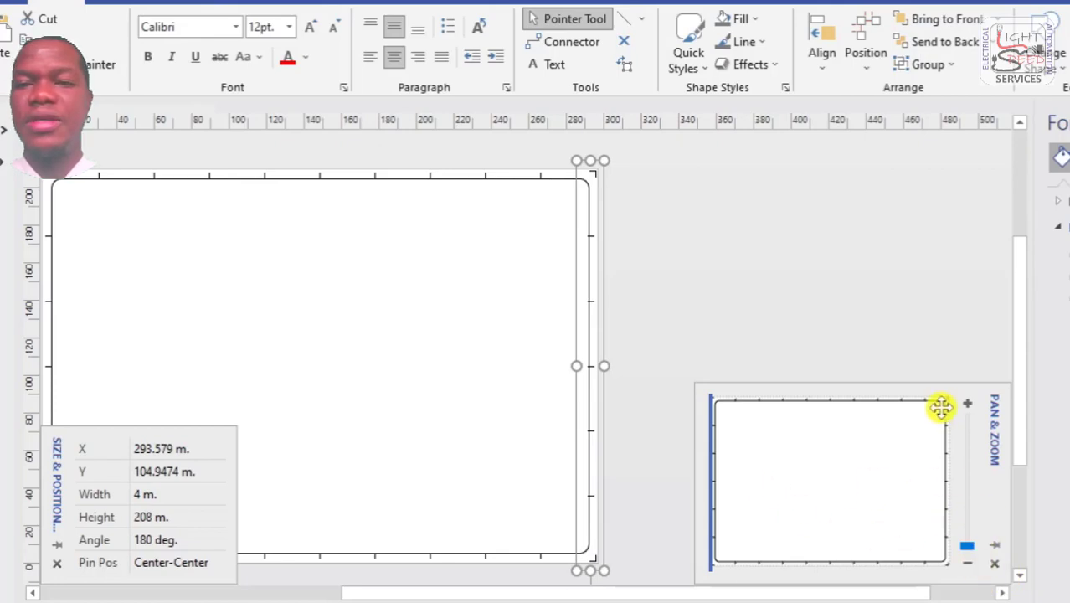
Fine-tune the right-edge mark group to X 294.0075 m. so it meets the border line and upper-right corner mark.
mouse_move(934, 427)
mouse_down()
mouse_move(958, 394)
mouse_move(876, 454)
mouse_move(745, 523)
mouse_up()
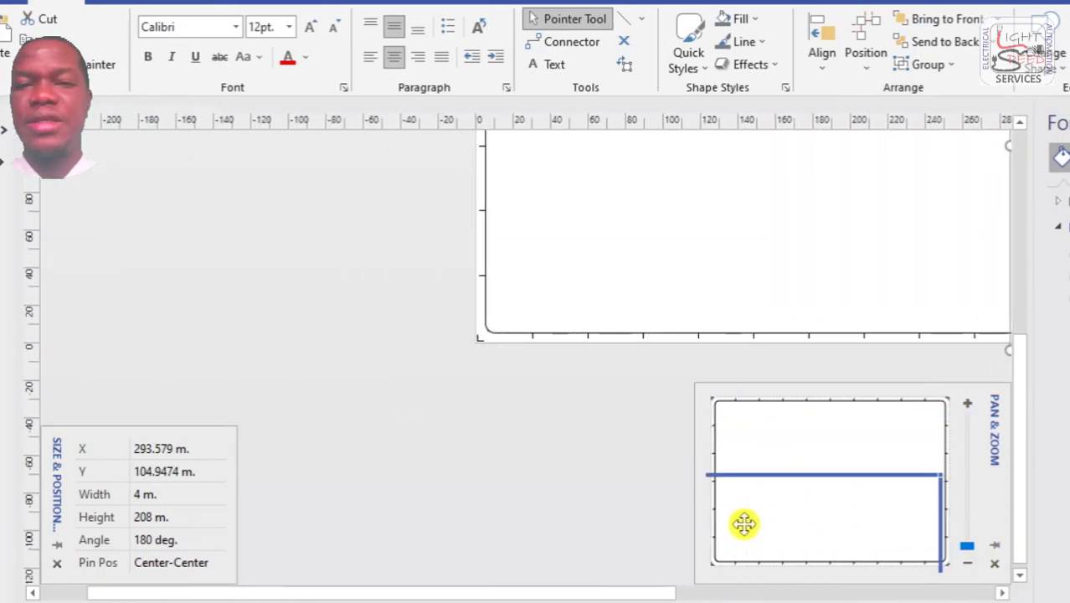
drag(921, 448, 958, 394)
key(Right)
key(Right)
key(Right)
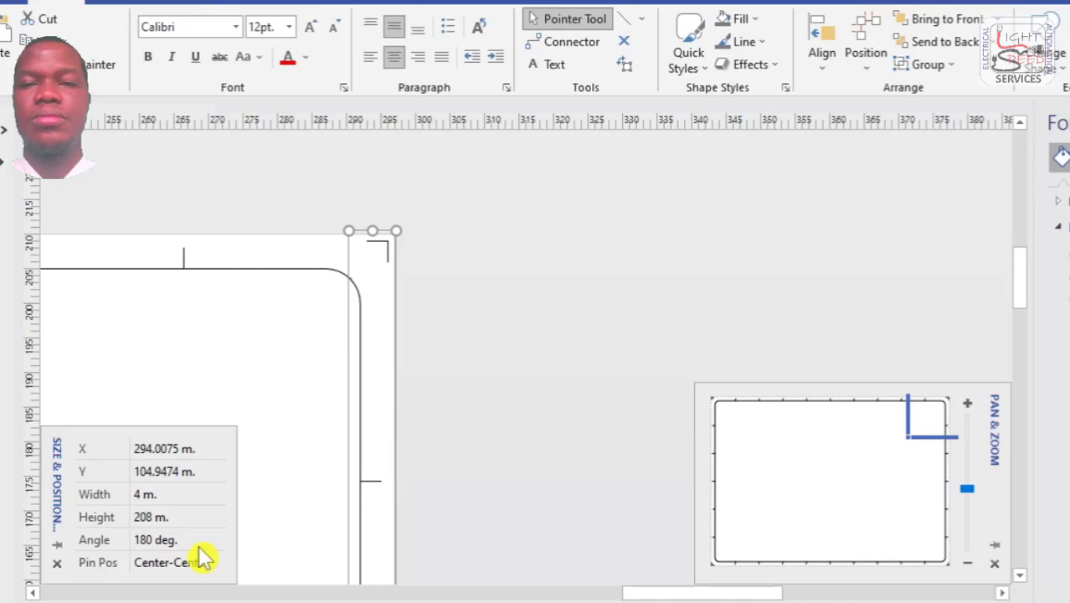
click(441, 350)
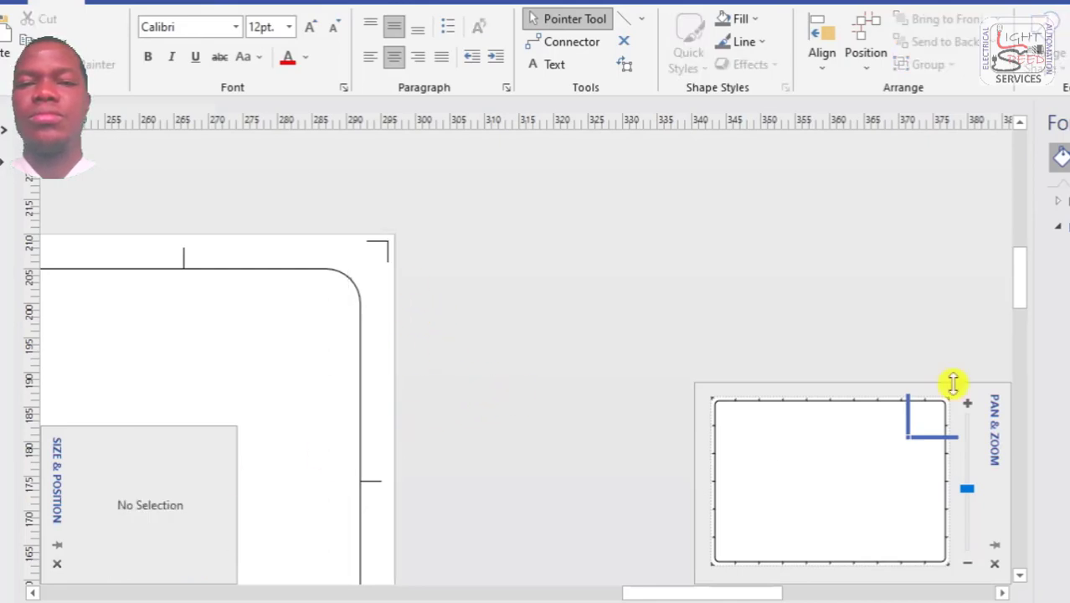
Check the Boarder layer's properties and try to assign all the border shapes to a layer.
drag(953, 384, 931, 486)
click(967, 564)
click(967, 564)
click(967, 563)
click(967, 563)
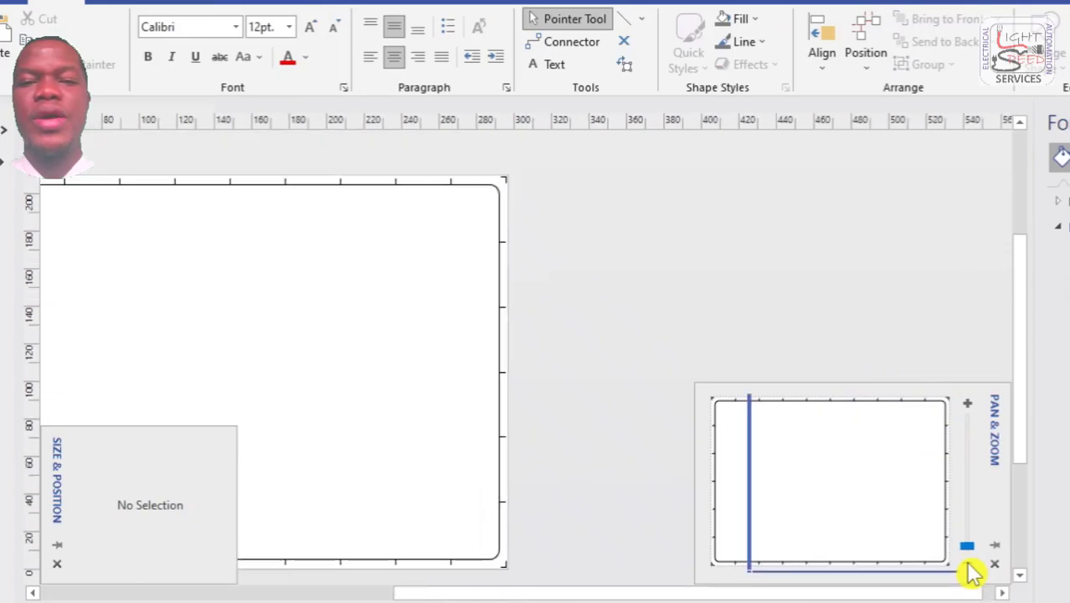
click(967, 564)
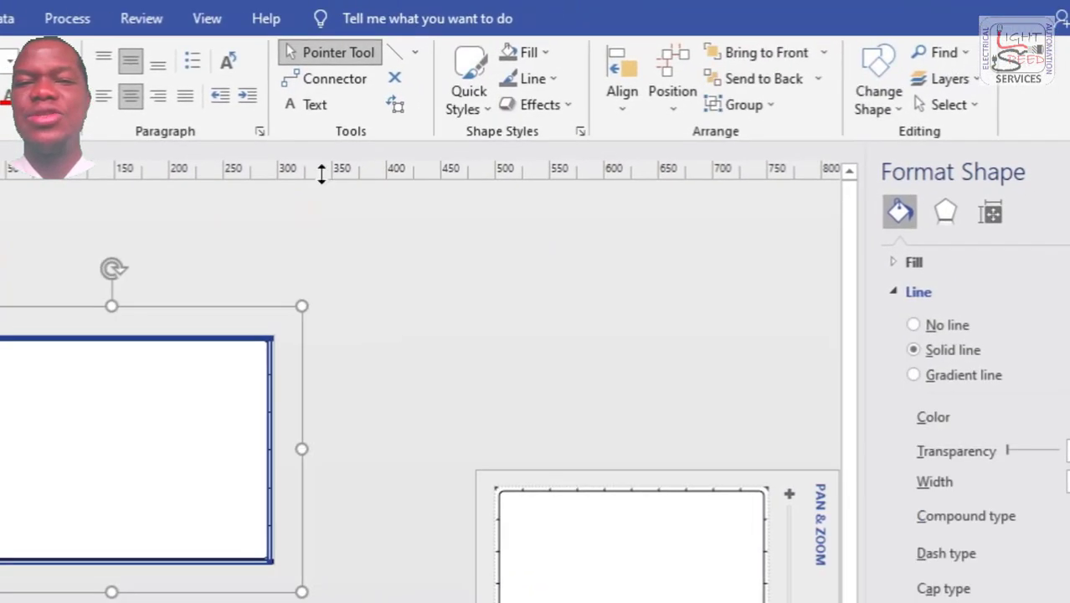
click(971, 74)
click(1020, 126)
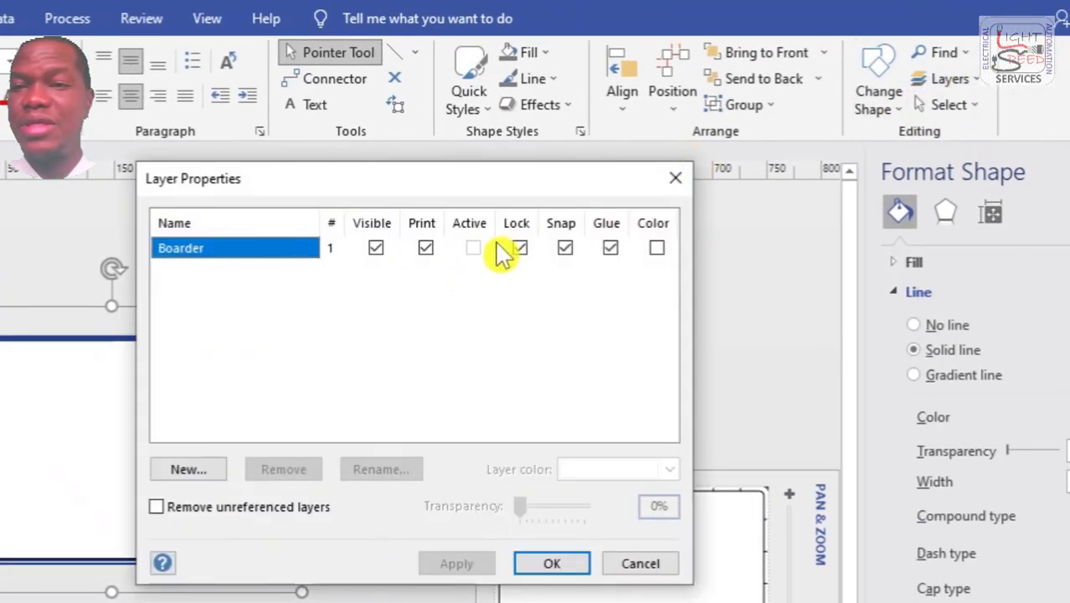
click(635, 565)
click(962, 82)
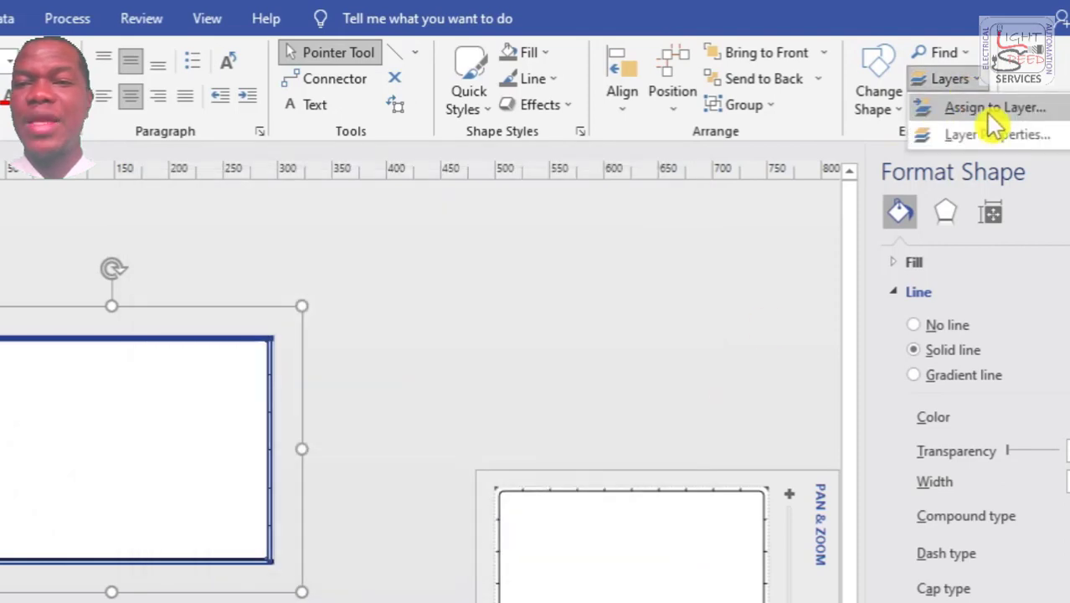
click(1004, 107)
click(540, 445)
Unlock the Boarder layer in the layer properties.
click(948, 78)
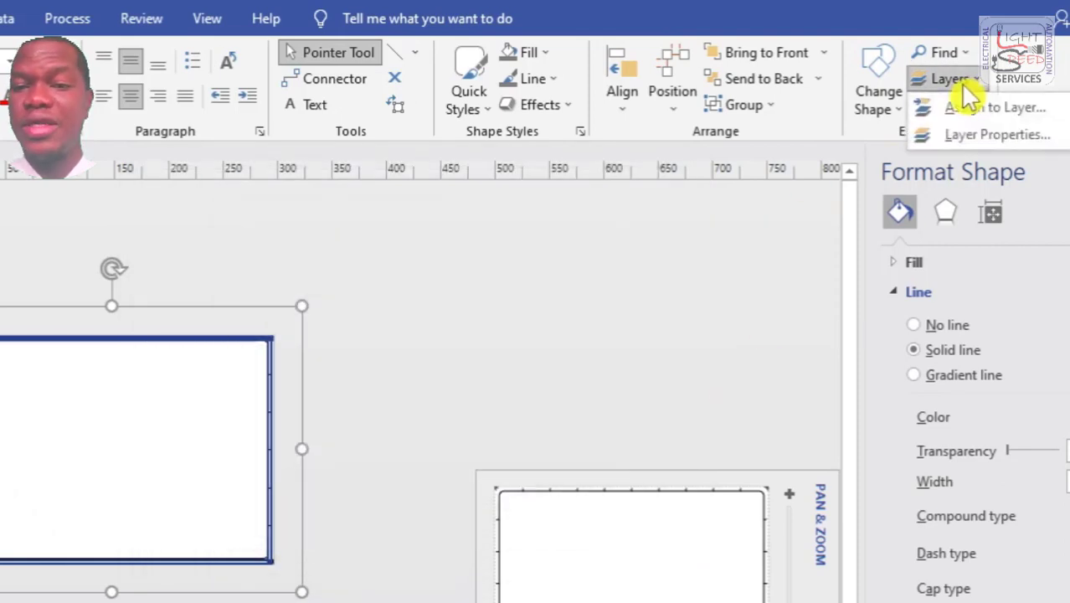
click(992, 134)
click(519, 248)
click(555, 564)
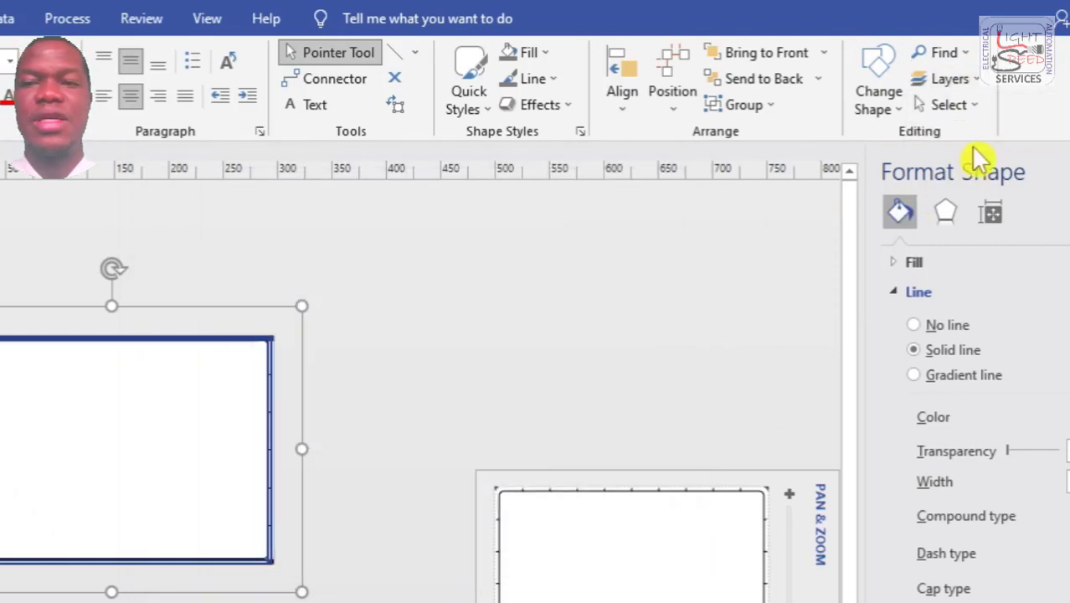
Assign all the selected border shapes and marks to the Boarder layer.
click(953, 80)
click(980, 107)
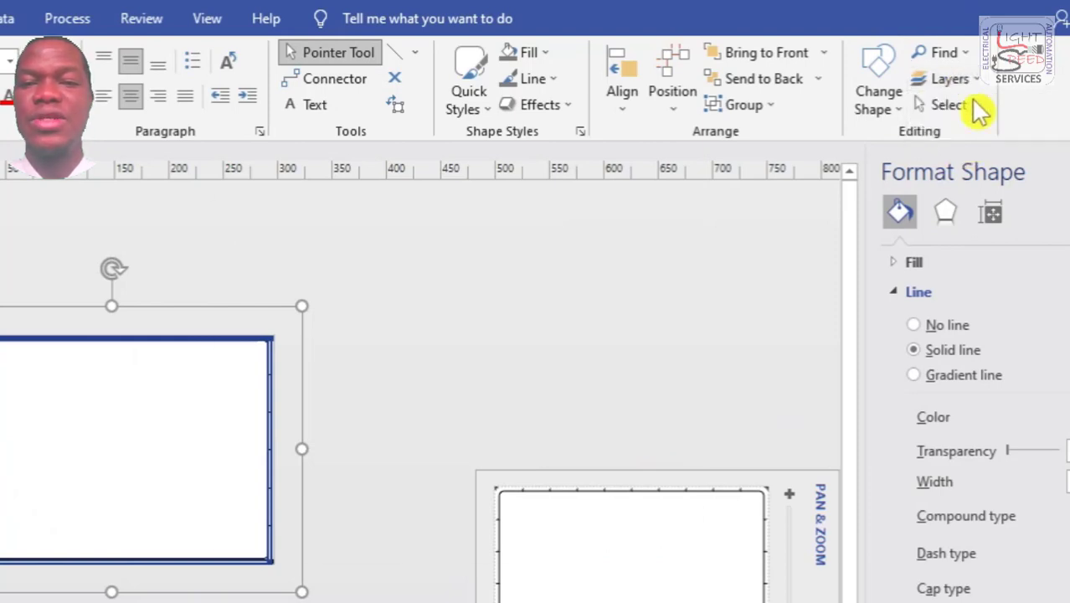
click(288, 279)
click(469, 519)
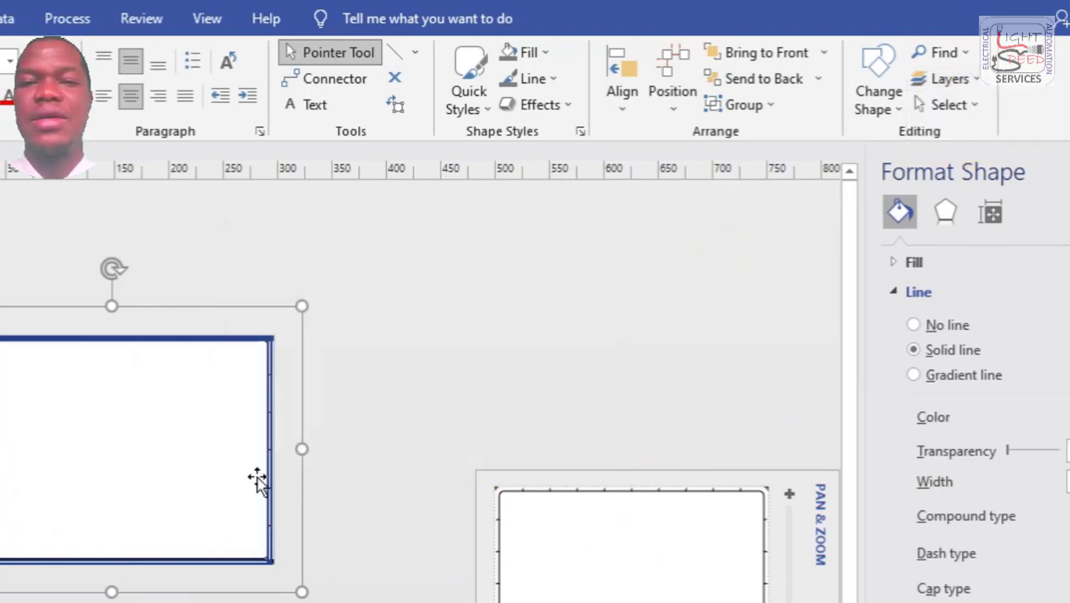
Lock the Boarder layer so its shapes are protected from editing.
click(949, 79)
click(991, 134)
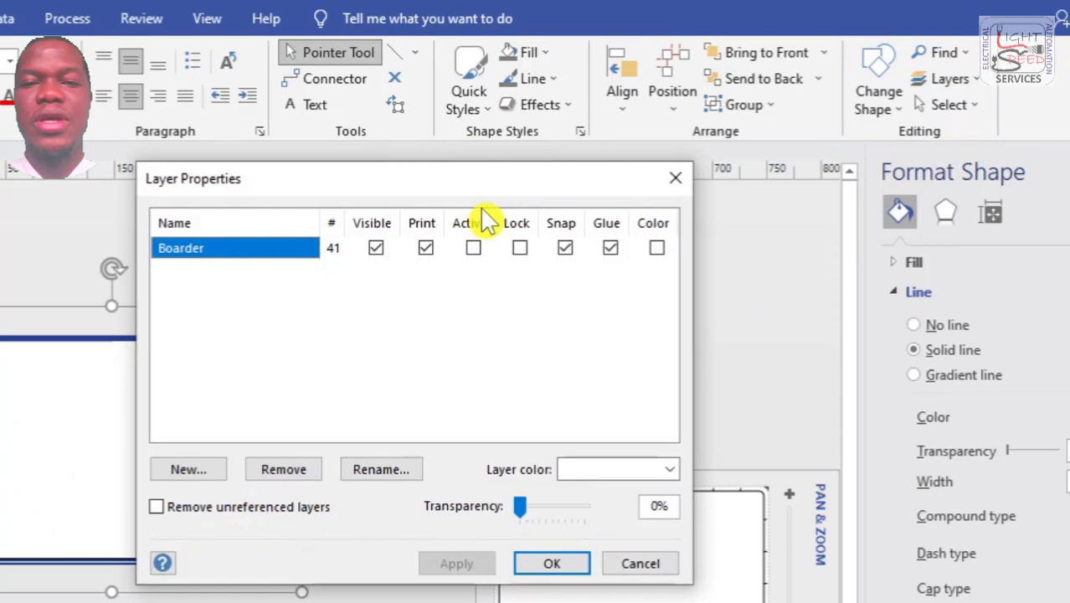
click(518, 249)
click(552, 563)
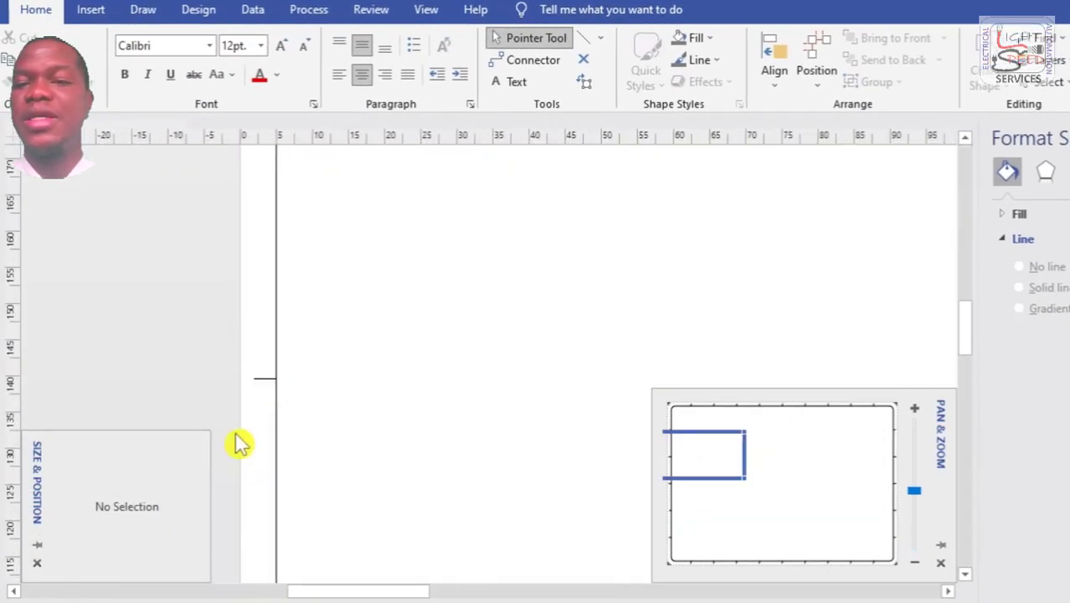
Draw a rectangle about 72 m. wide and 25 m. high, snapped to the border's lower-right corner.
mouse_move(711, 472)
mouse_down()
mouse_move(781, 485)
mouse_move(886, 566)
mouse_move(868, 575)
mouse_move(840, 562)
mouse_up()
click(917, 565)
click(915, 564)
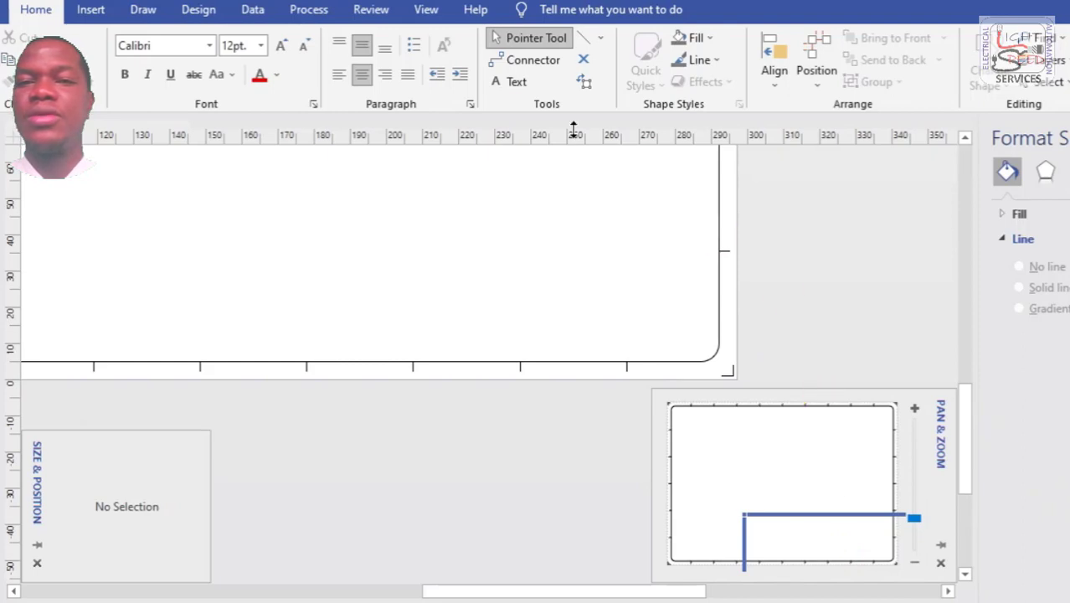
click(600, 37)
click(616, 61)
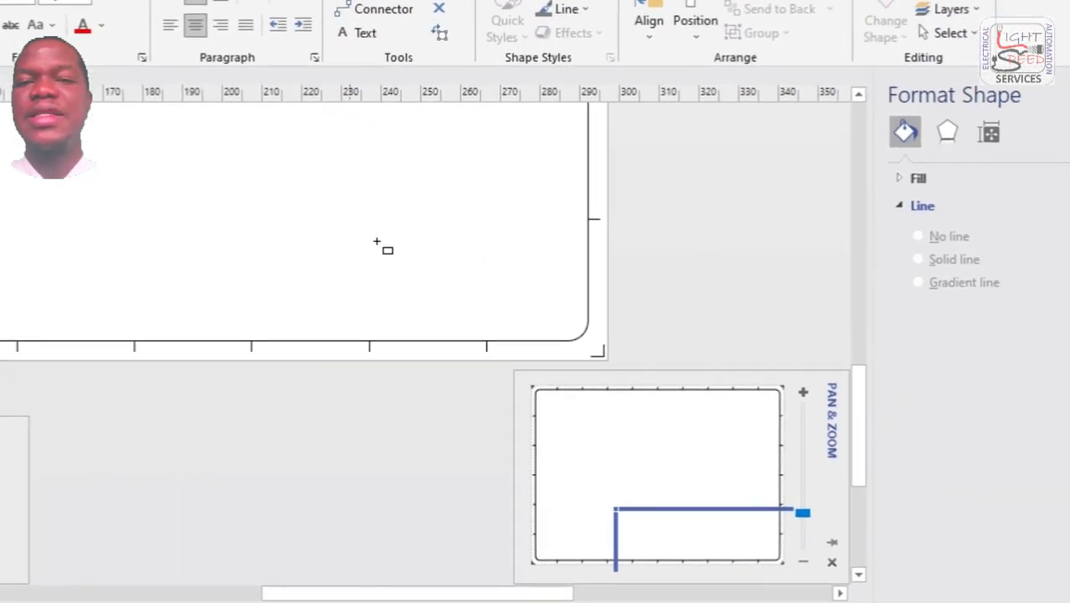
drag(301, 242, 581, 337)
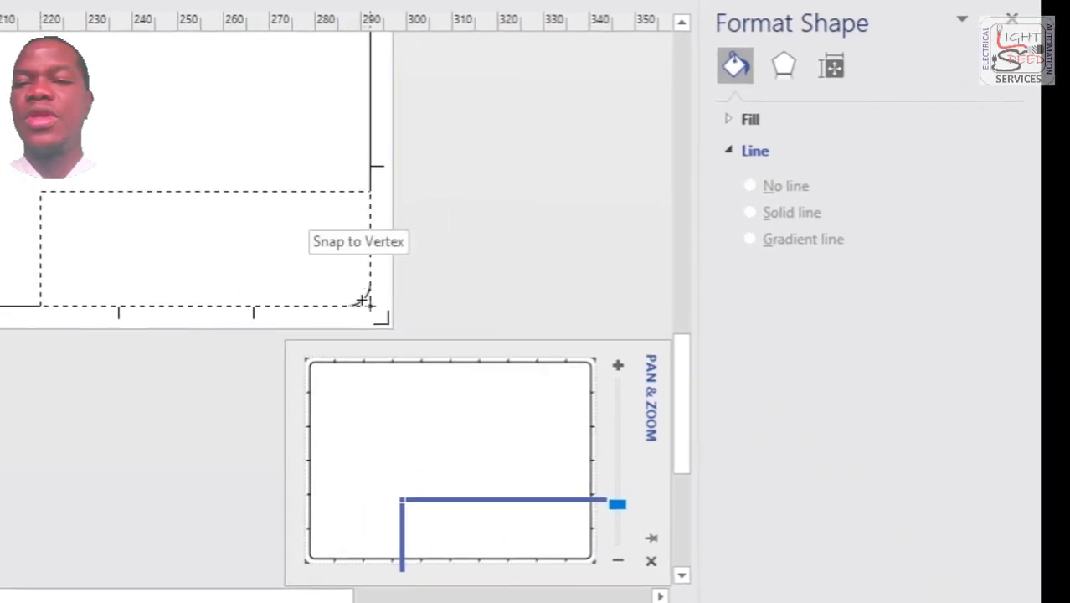
drag(363, 300, 370, 305)
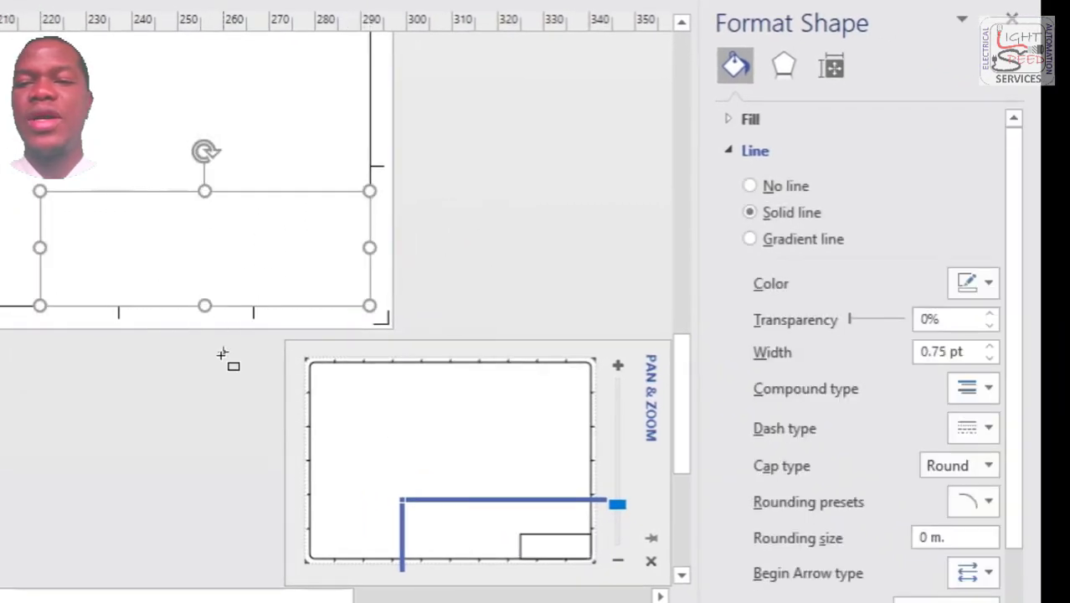
Round the new rectangle's corners with a rounding size of 5 m.
click(922, 537)
text(5)
key(Return)
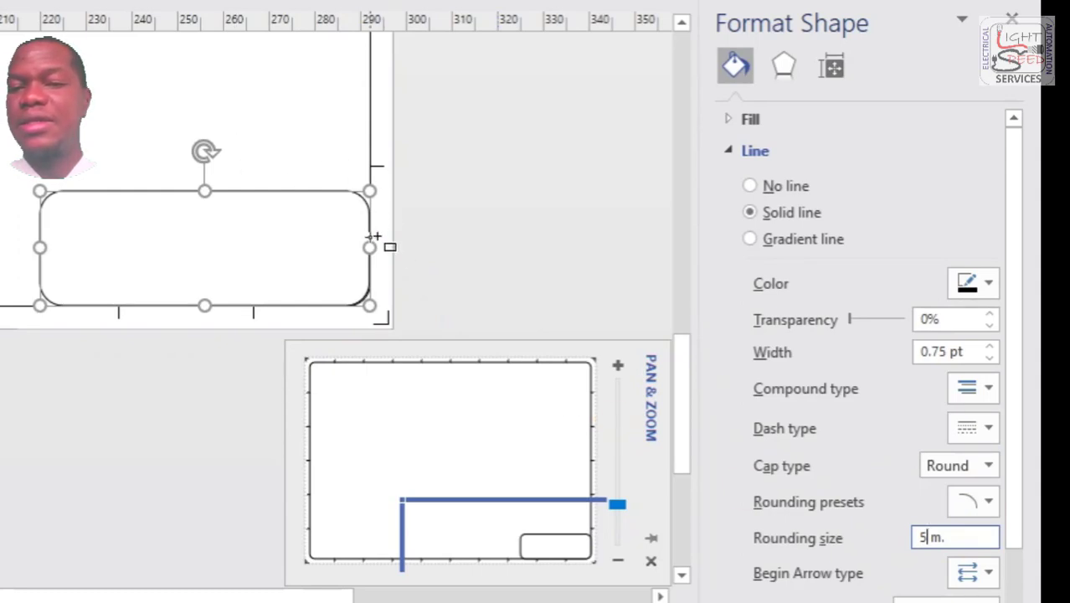
mouse_move(676, 355)
mouse_down()
mouse_move(676, 232)
mouse_move(695, 356)
mouse_move(680, 360)
mouse_up()
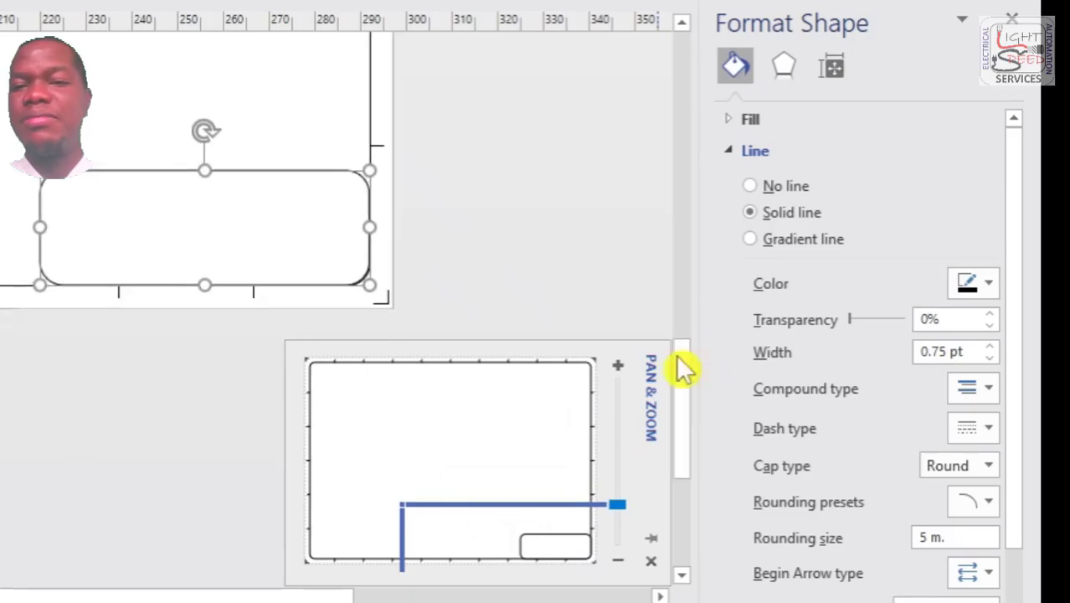
double_click(130, 173)
key(Escape)
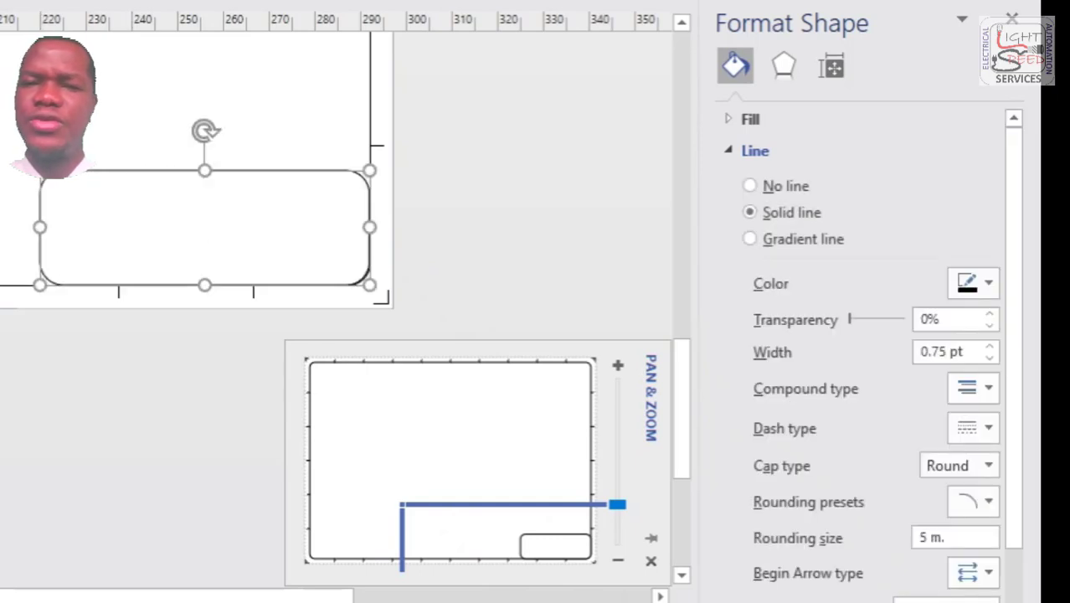
double_click(181, 182)
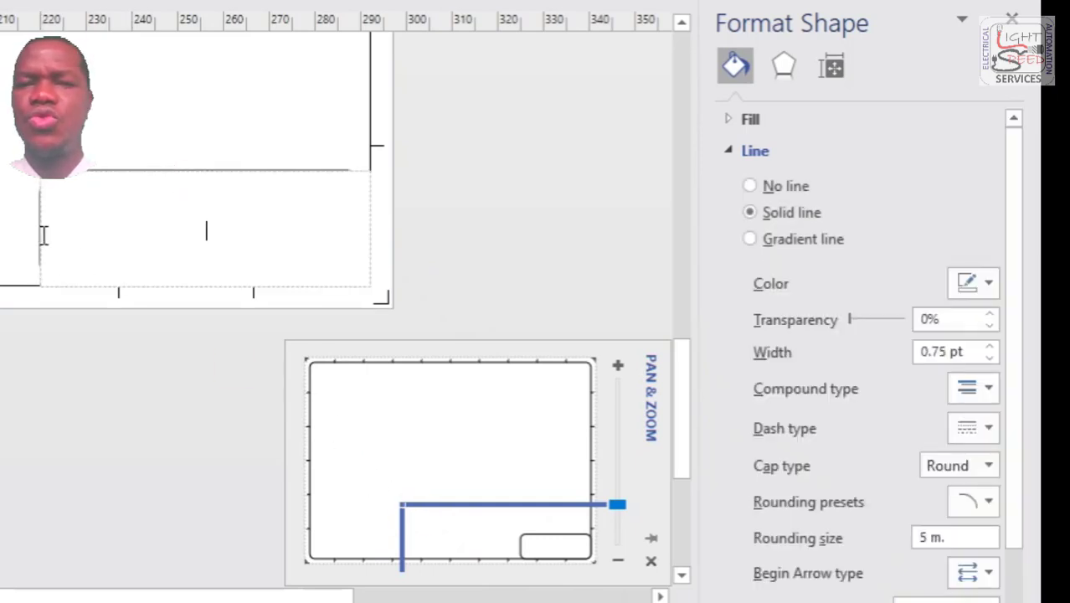
key(Escape)
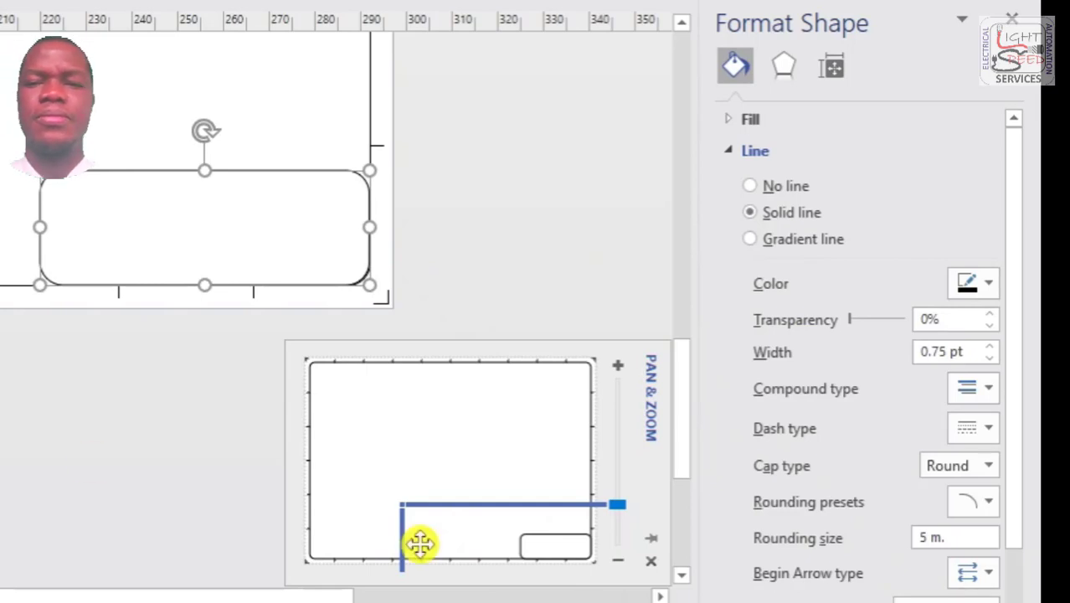
Set the width of the rounded rectangle at the border's lower-right corner to 100 m.
click(618, 561)
click(618, 561)
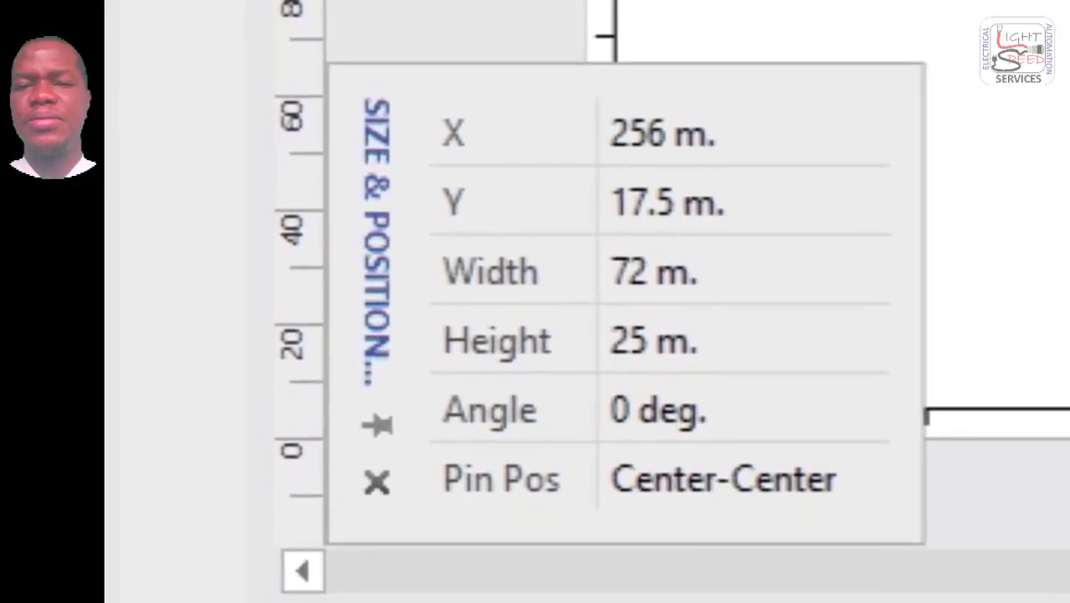
click(623, 274)
text(100)
key(Return)
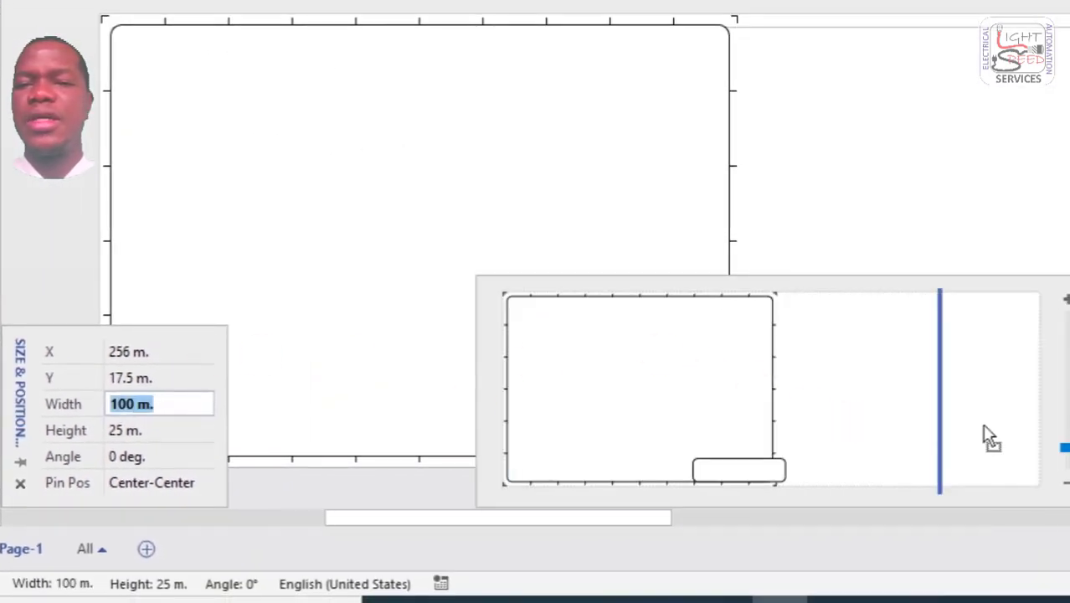
Set the width of the rounded title-block rectangle to 27 m.
drag(1066, 448, 1059, 405)
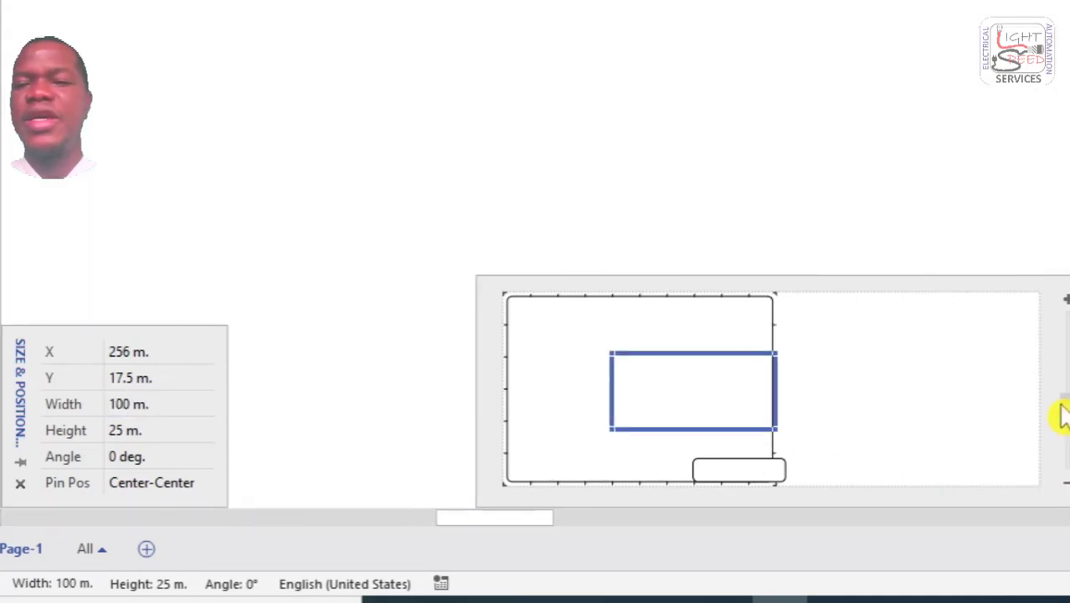
drag(474, 406, 802, 390)
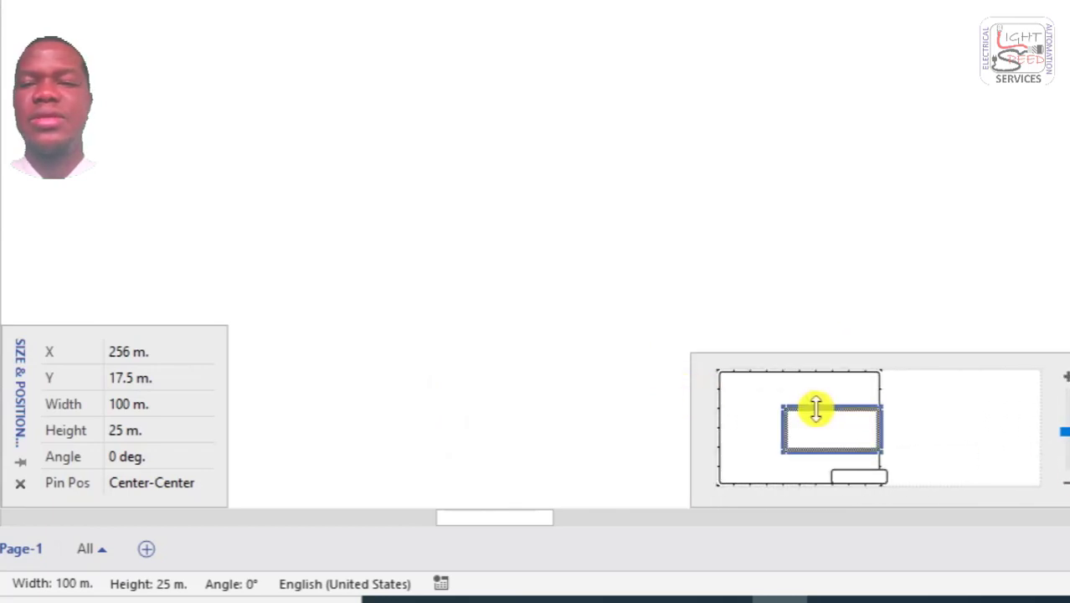
click(125, 405)
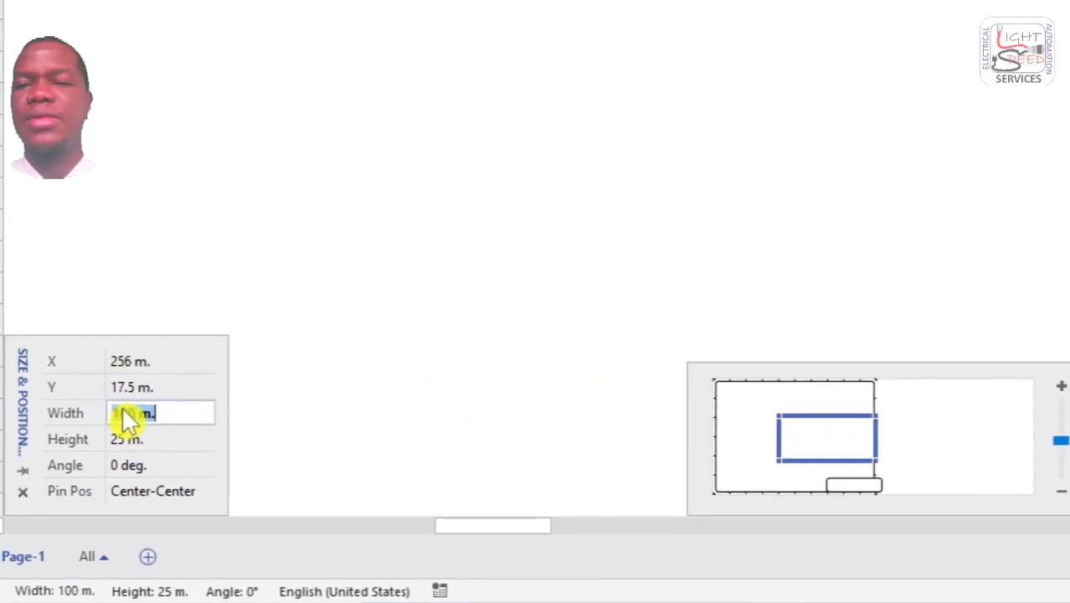
text(7)
key(Return)
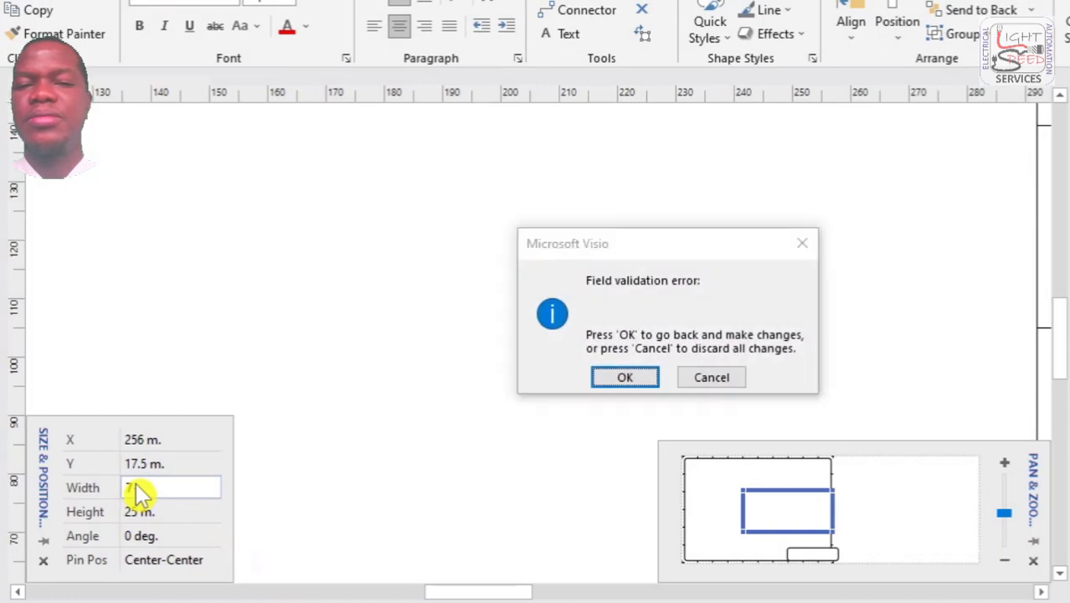
click(704, 379)
click(158, 497)
text(27)
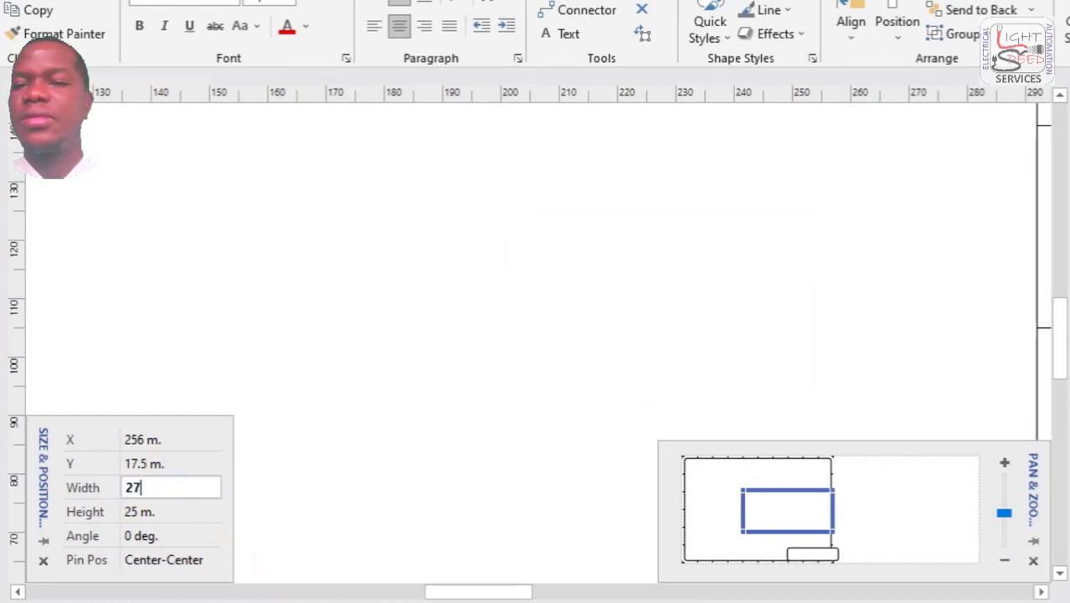
key(Return)
click(1008, 570)
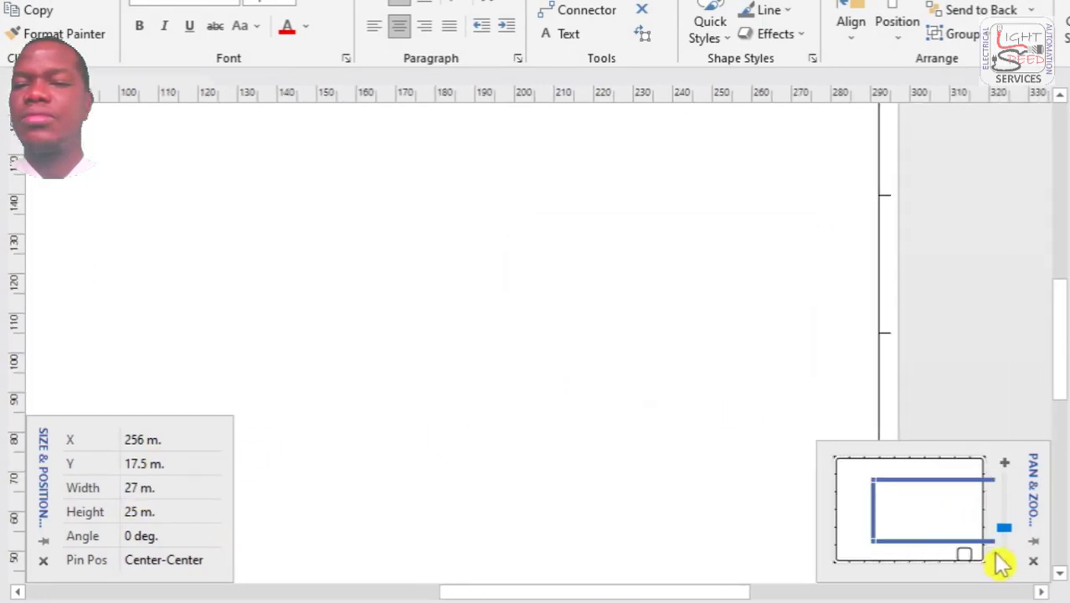
click(1007, 562)
drag(939, 514, 924, 522)
click(1007, 562)
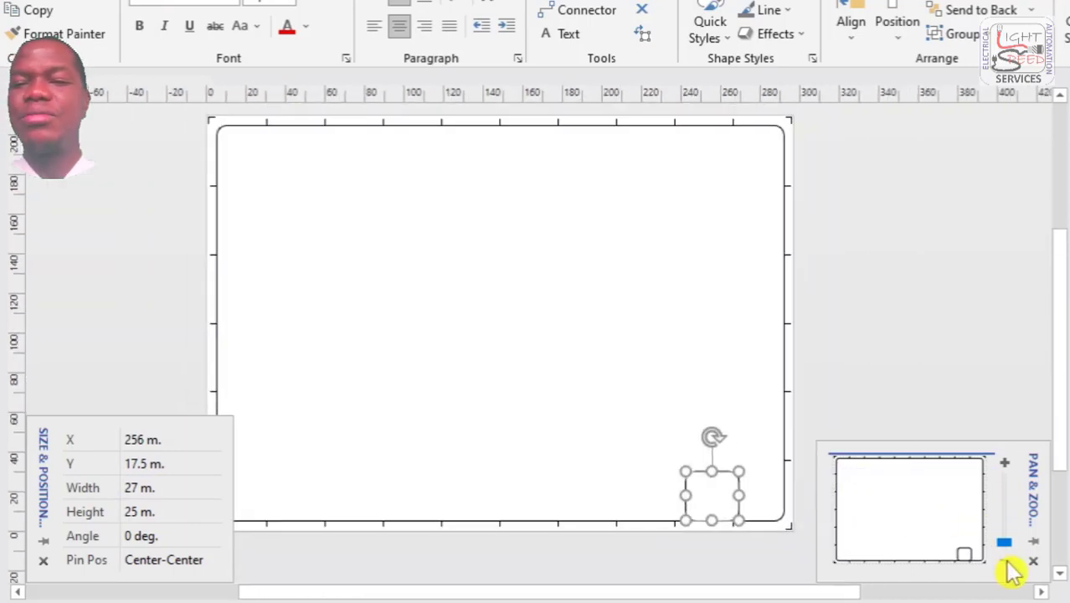
Set the width of the rounded title-block rectangle to 100 m.
click(736, 479)
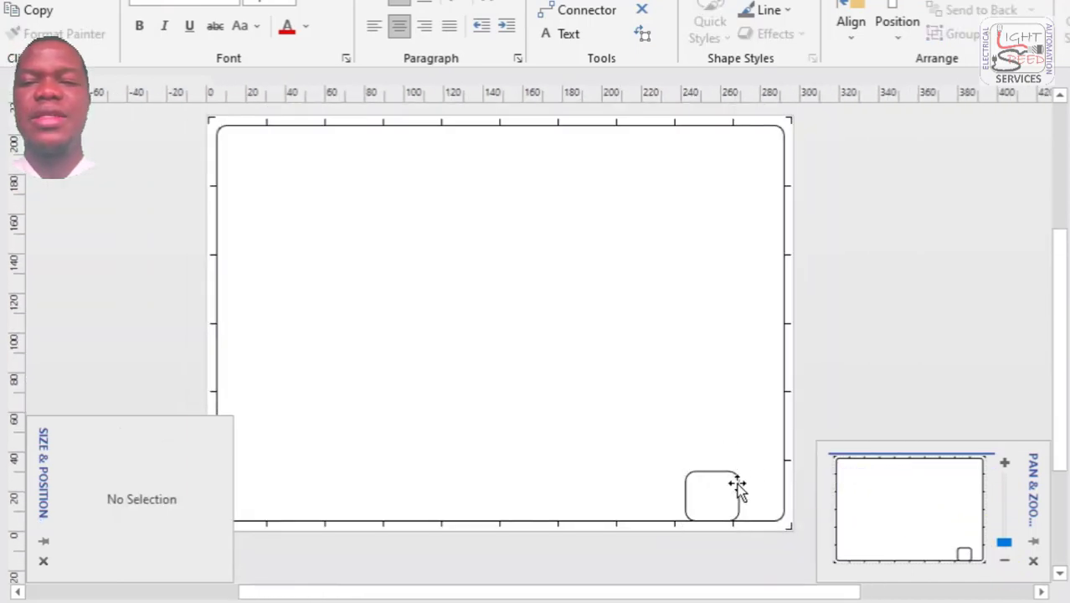
double_click(731, 491)
key(Escape)
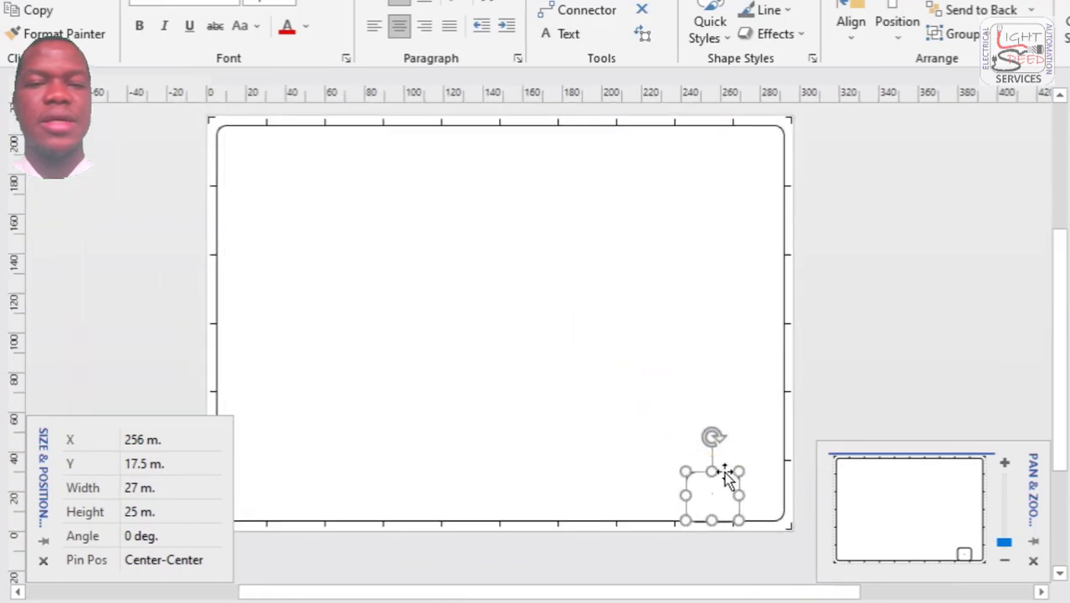
click(142, 492)
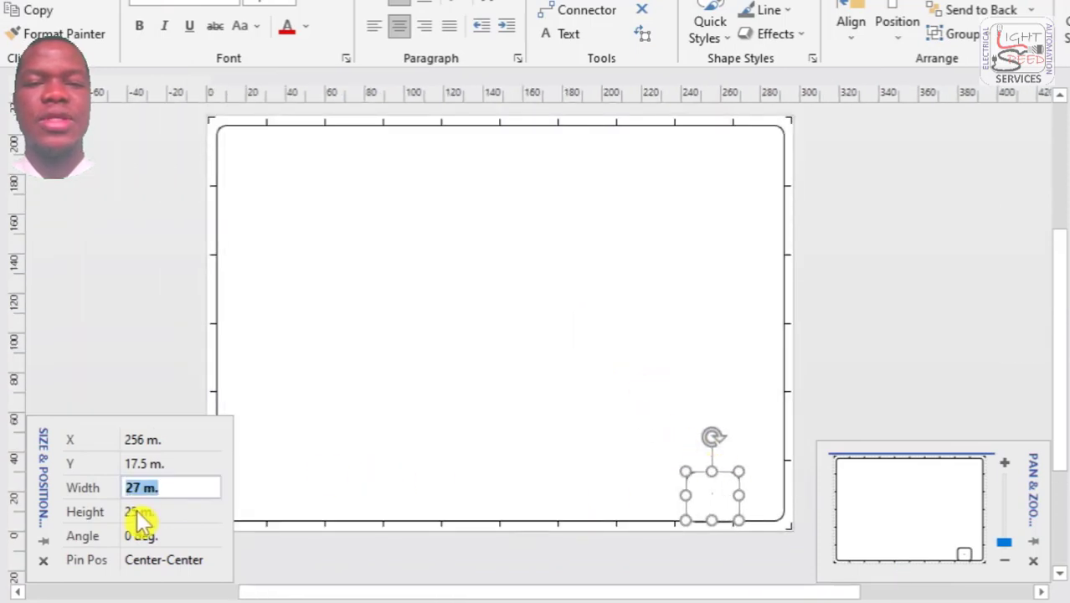
text(10)
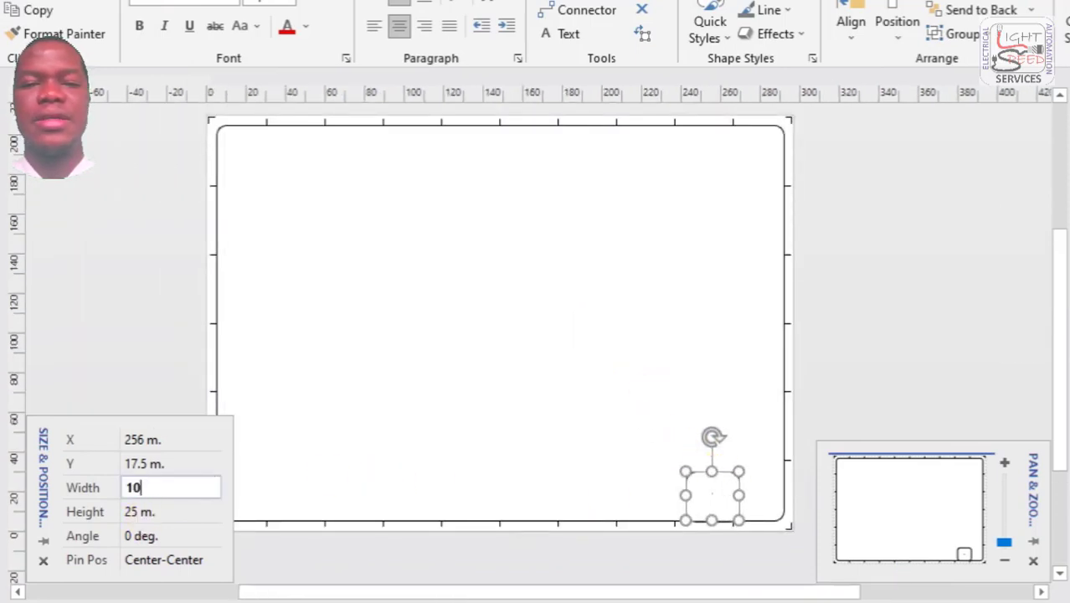
text(0)
key(Tab)
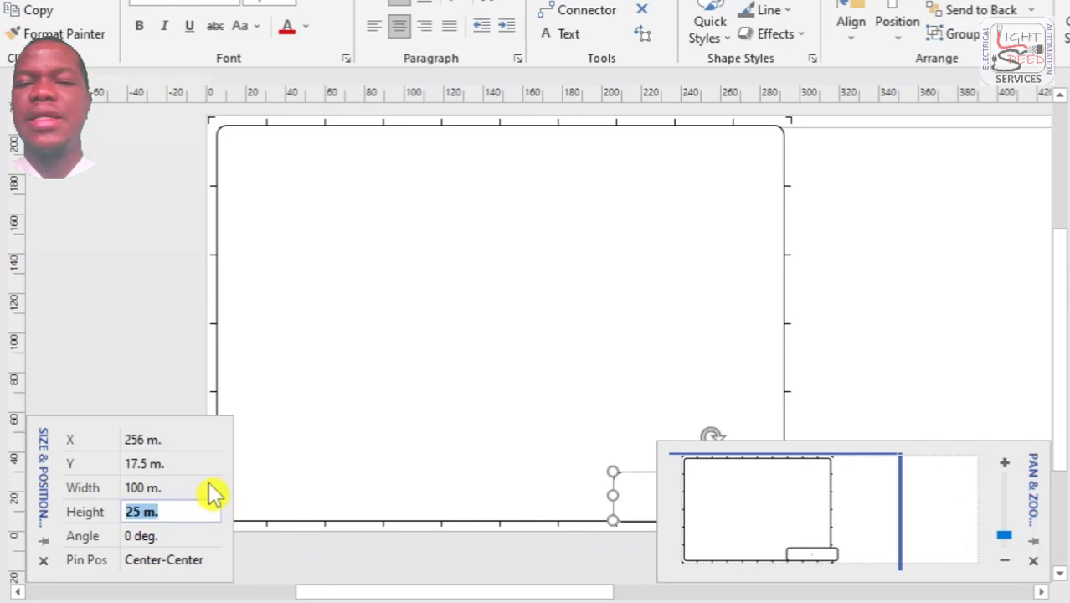
Move the title-block rectangle left to X 240 m. so that its right edge lies inside the border.
double_click(614, 490)
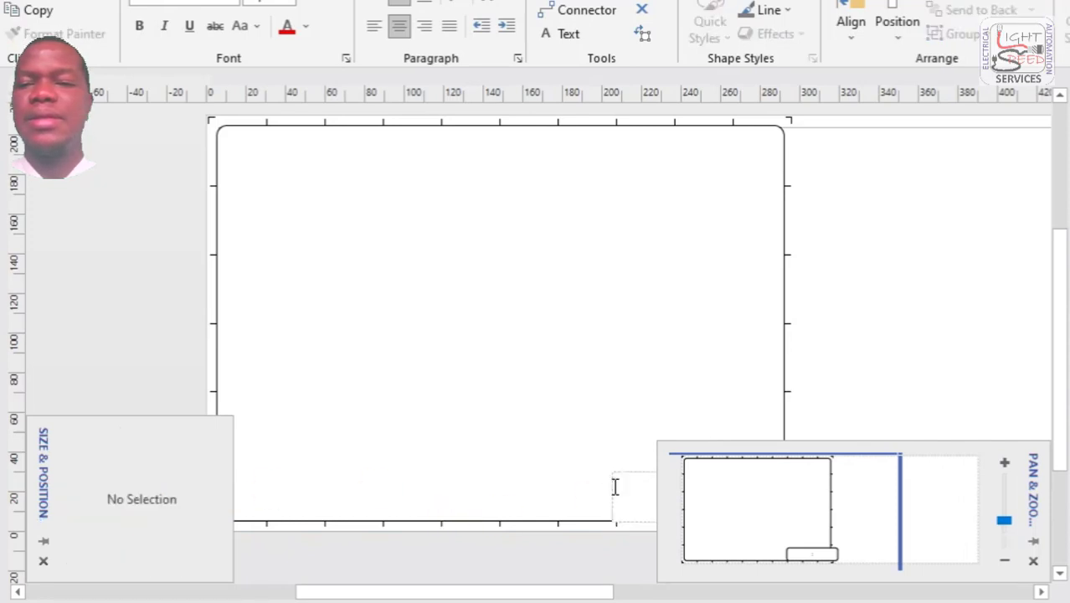
key(Escape)
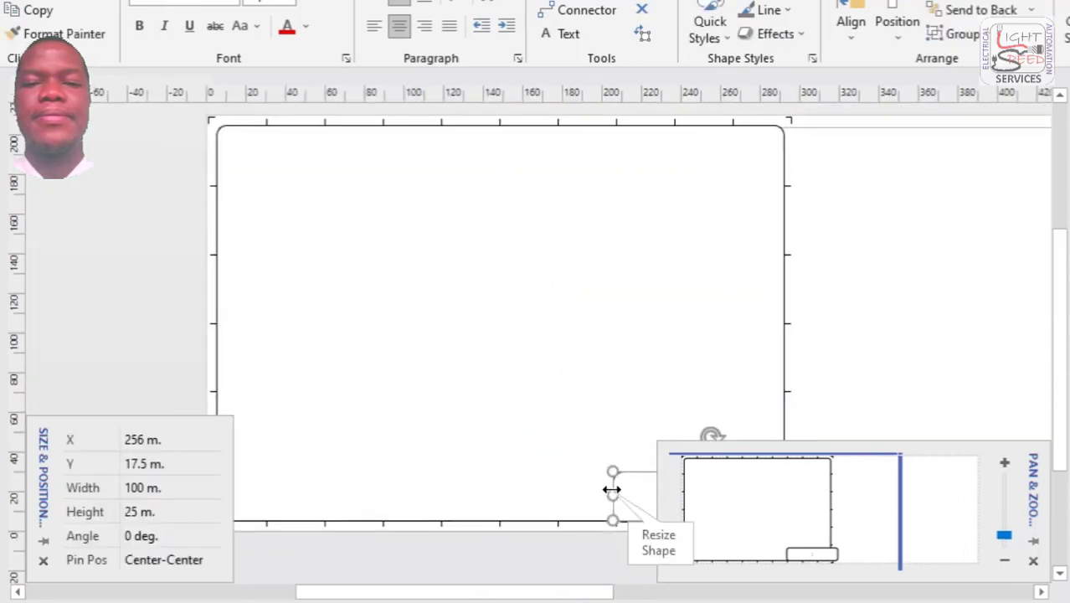
key(Left)
key(Left)
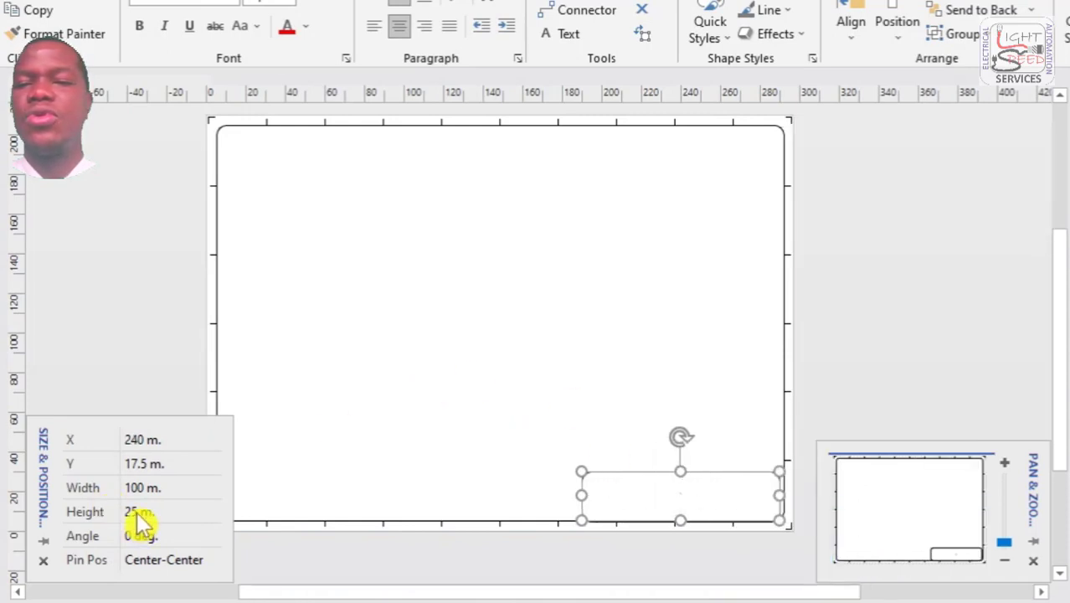
Set the height of the title-block rectangle to 40 m.
click(138, 518)
text(40)
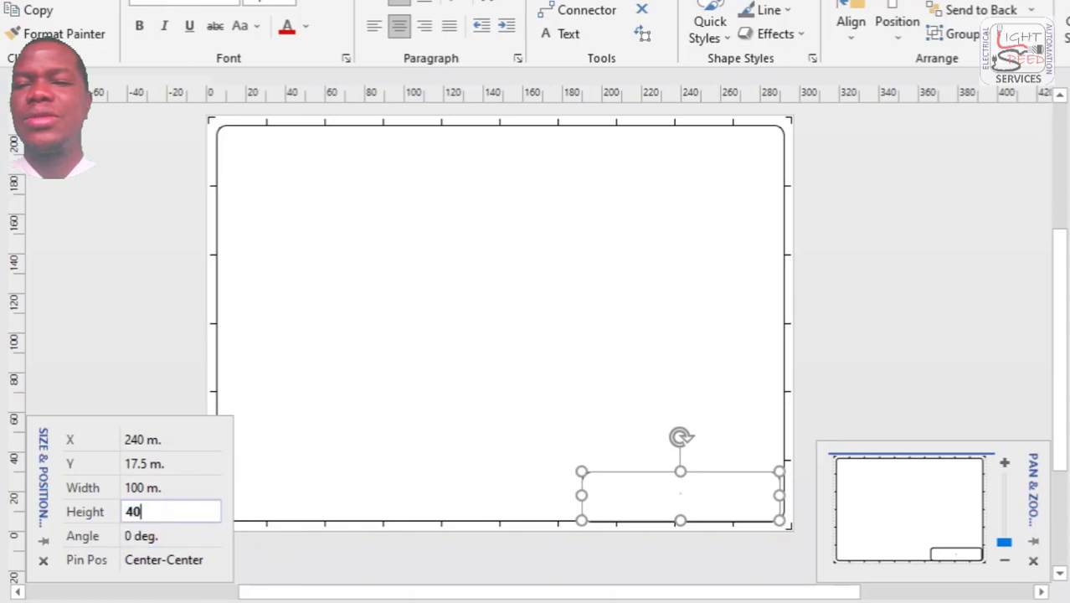
click(138, 529)
click(710, 455)
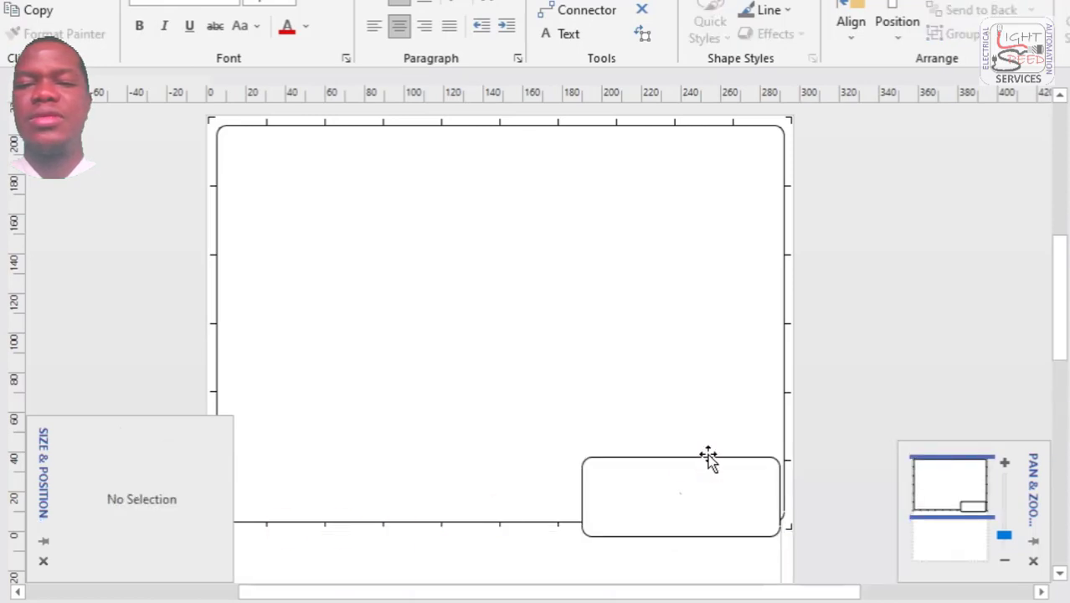
Move the title-block rectangle up inside the border's lower edge and set its height to 30 m.
click(709, 454)
key(Up)
key(Up)
drag(710, 465, 711, 471)
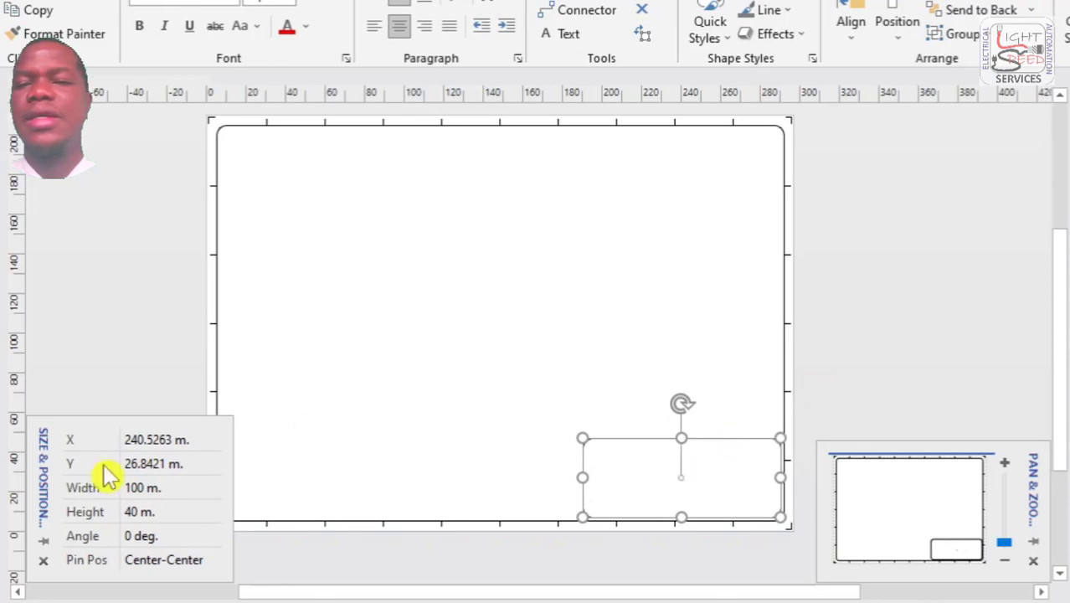
click(131, 513)
text(30)
key(Return)
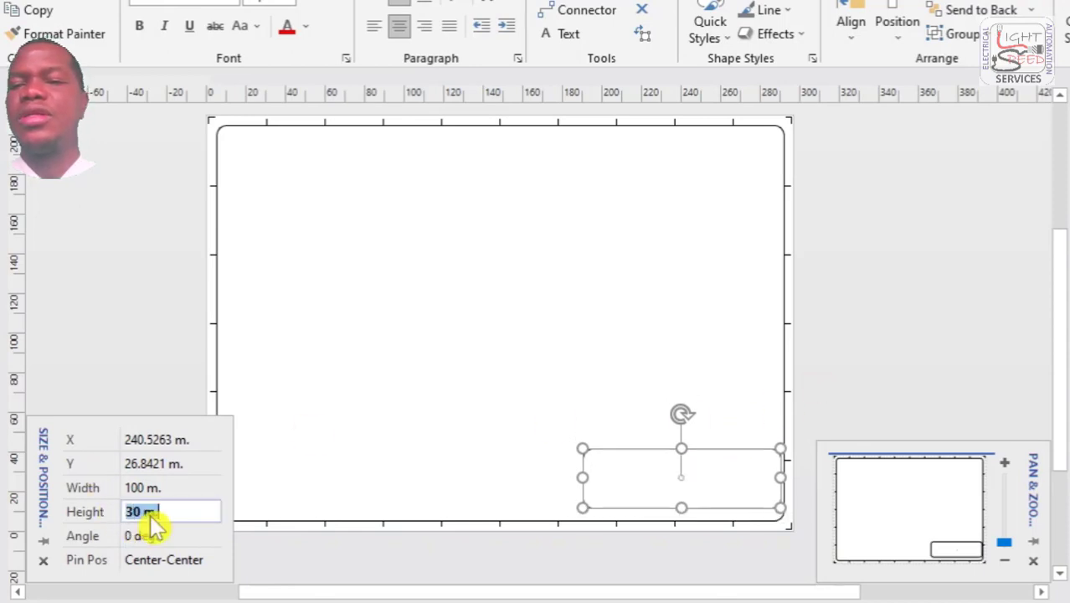
Remove the title-block rectangle's corner rounding by setting the rounding size to 0 m.
double_click(741, 454)
click(685, 355)
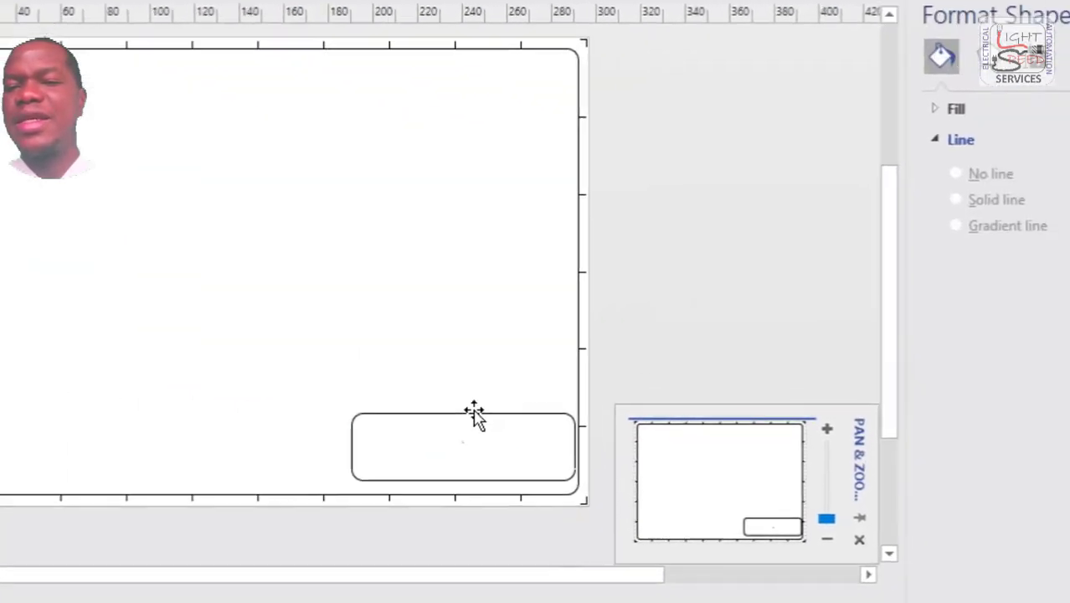
click(474, 415)
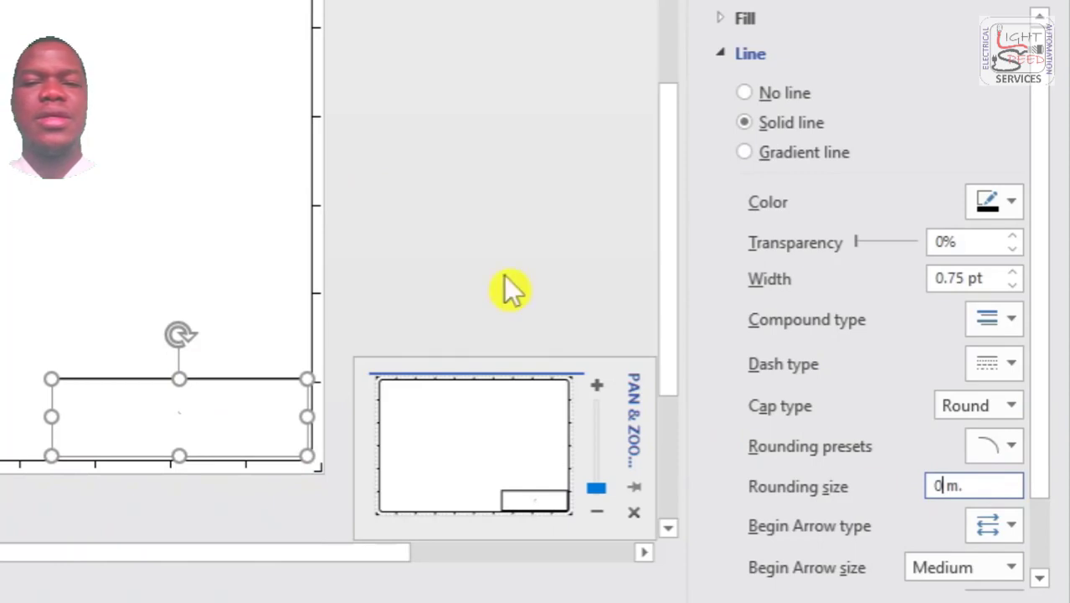
click(332, 466)
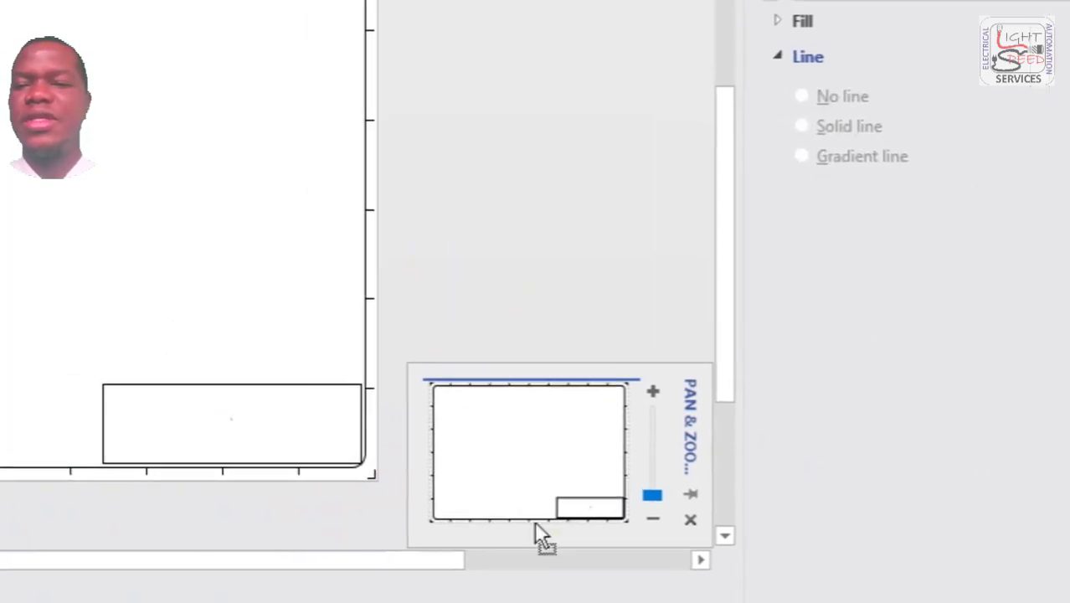
Move the title-block rectangle so its right and bottom edges coincide with the border's lower-right corner.
click(909, 420)
click(909, 420)
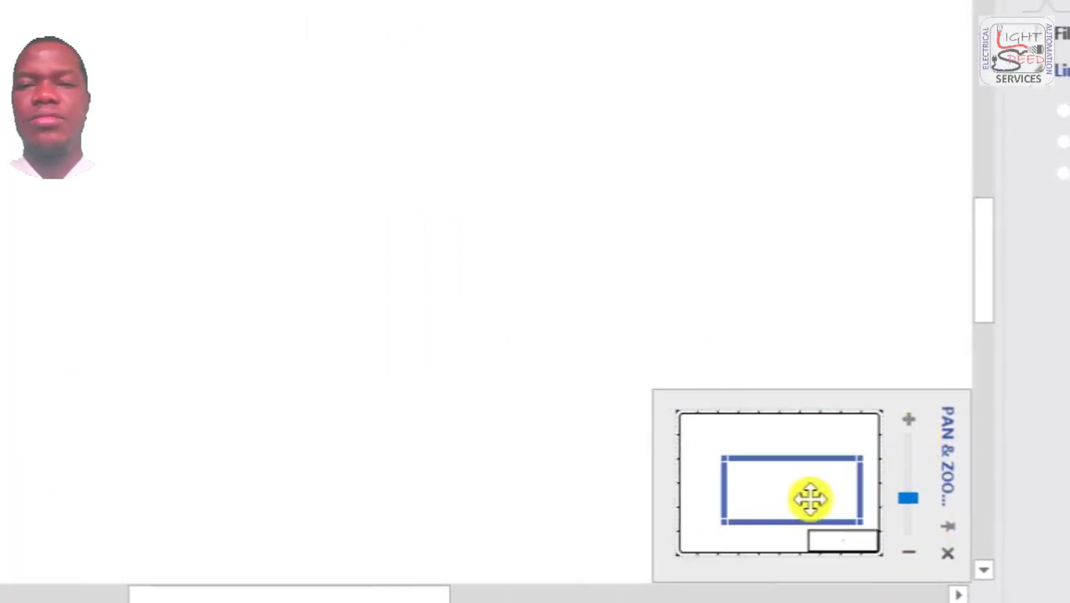
drag(809, 496, 876, 550)
click(321, 134)
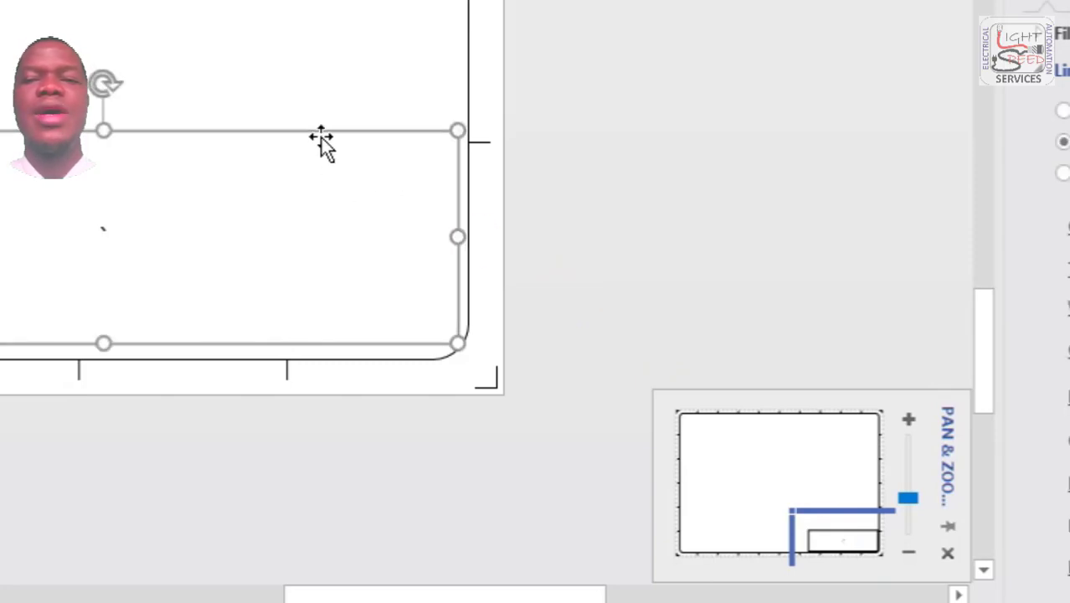
drag(321, 138, 328, 153)
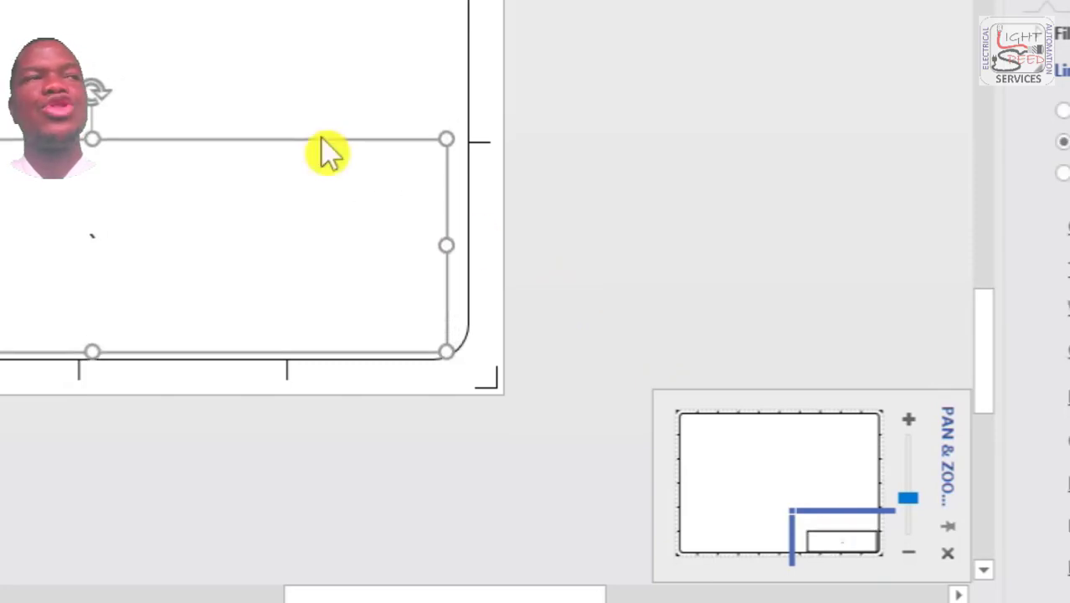
key(Down)
key(Right)
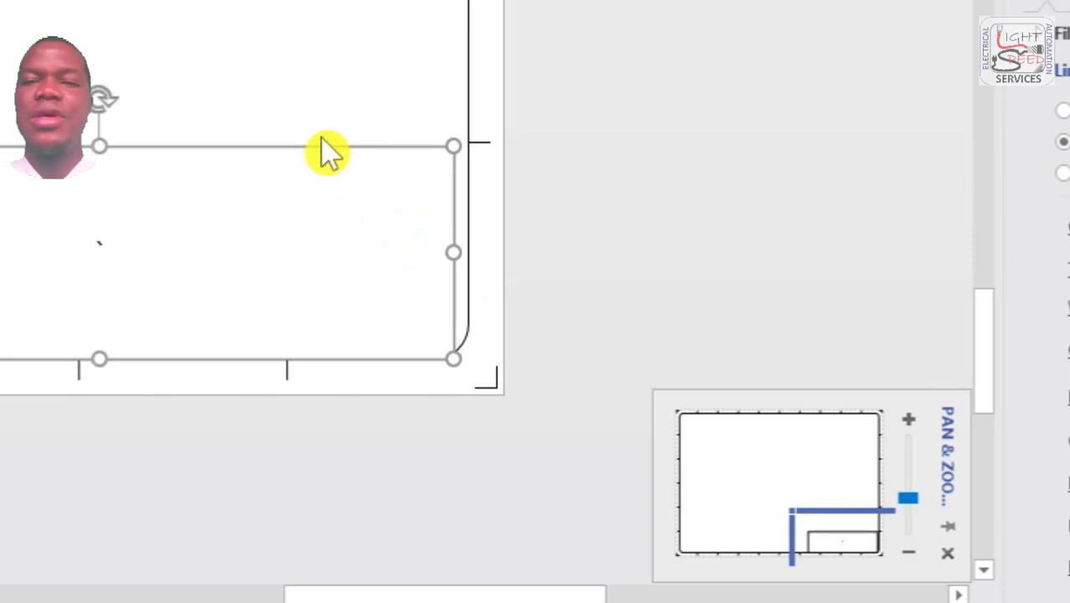
key(Right)
key(Right)
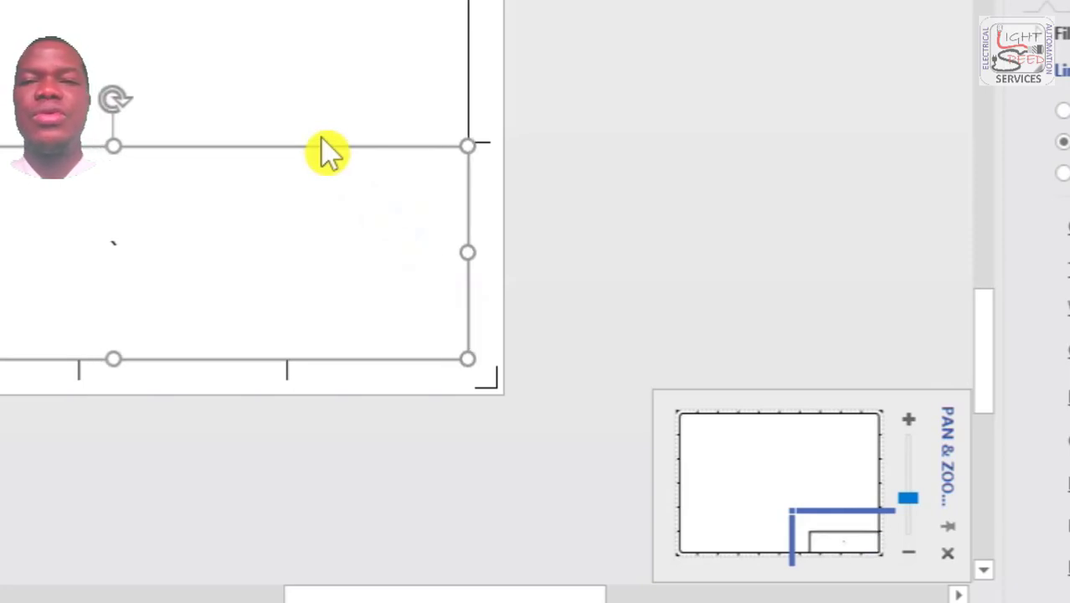
click(624, 201)
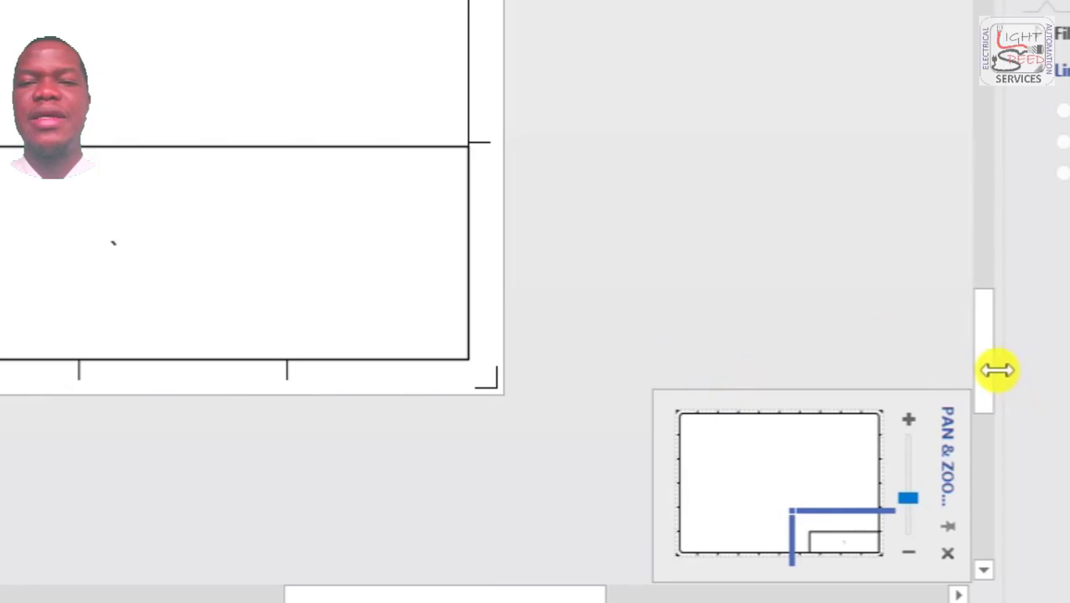
Draw a rectangle about 20.4 m. wide and 5 m. high in the title block's upper-left corner.
mouse_move(988, 371)
mouse_down()
mouse_move(972, 149)
mouse_move(1031, 382)
mouse_up()
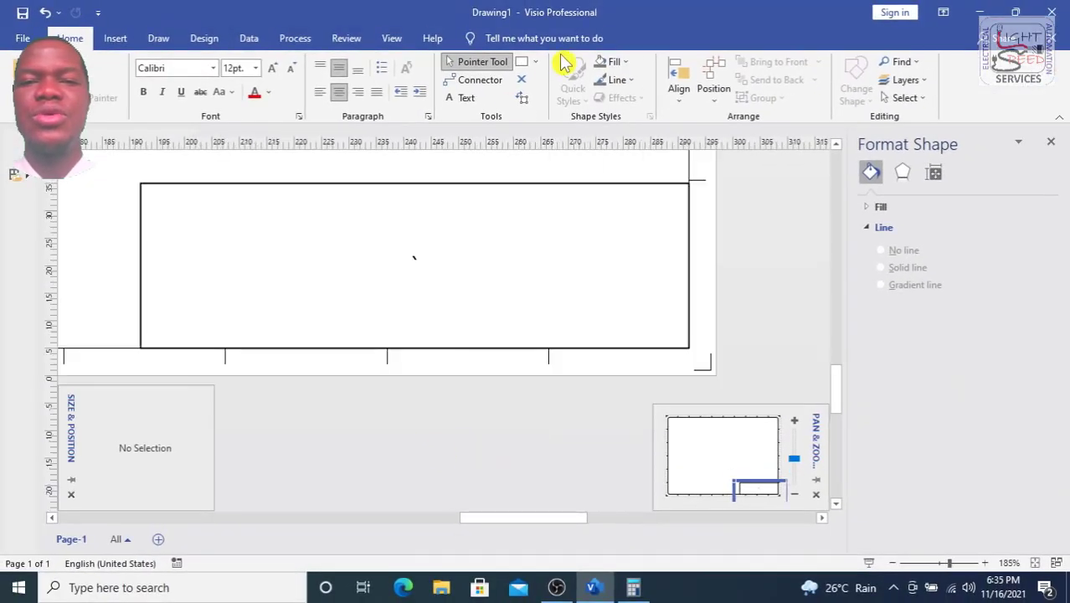
click(537, 64)
click(542, 82)
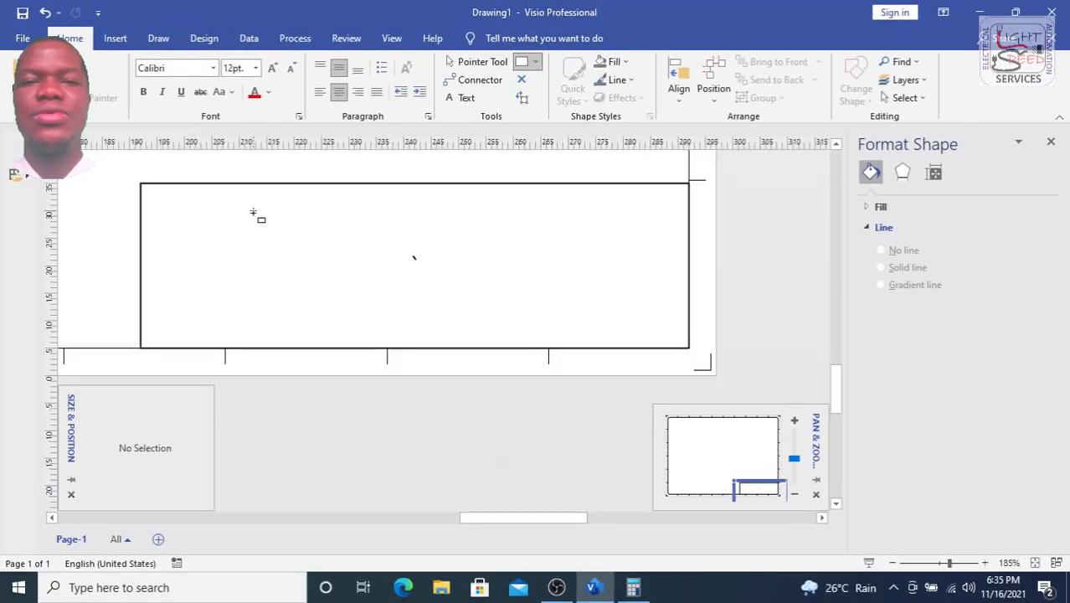
drag(252, 217, 140, 177)
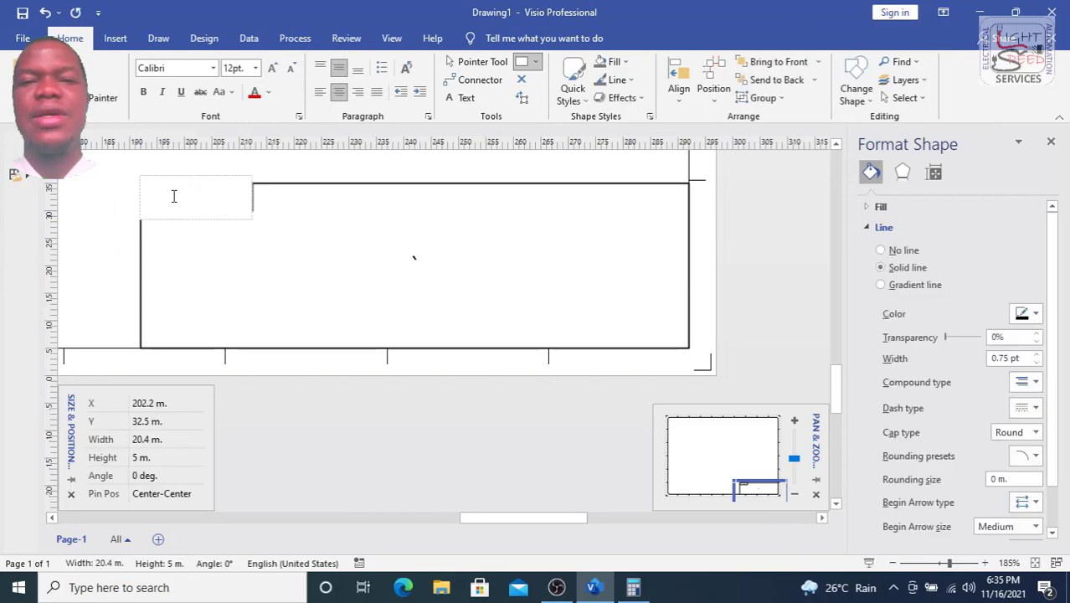
Label the small upper-left rectangle CLIENT and set its text font to Gill Sans MT Condensed.
click(202, 68)
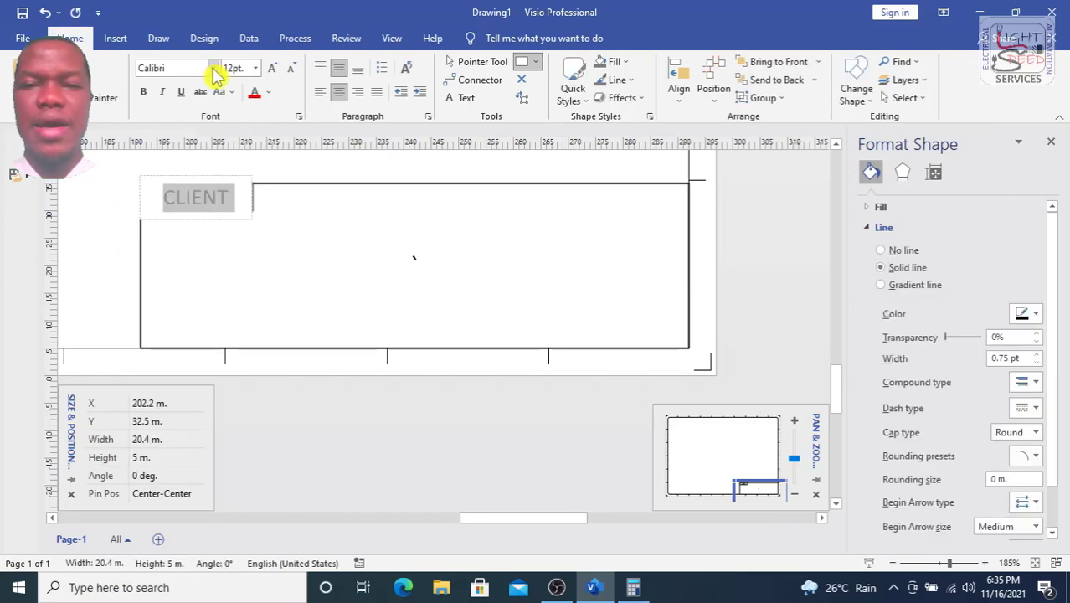
click(213, 68)
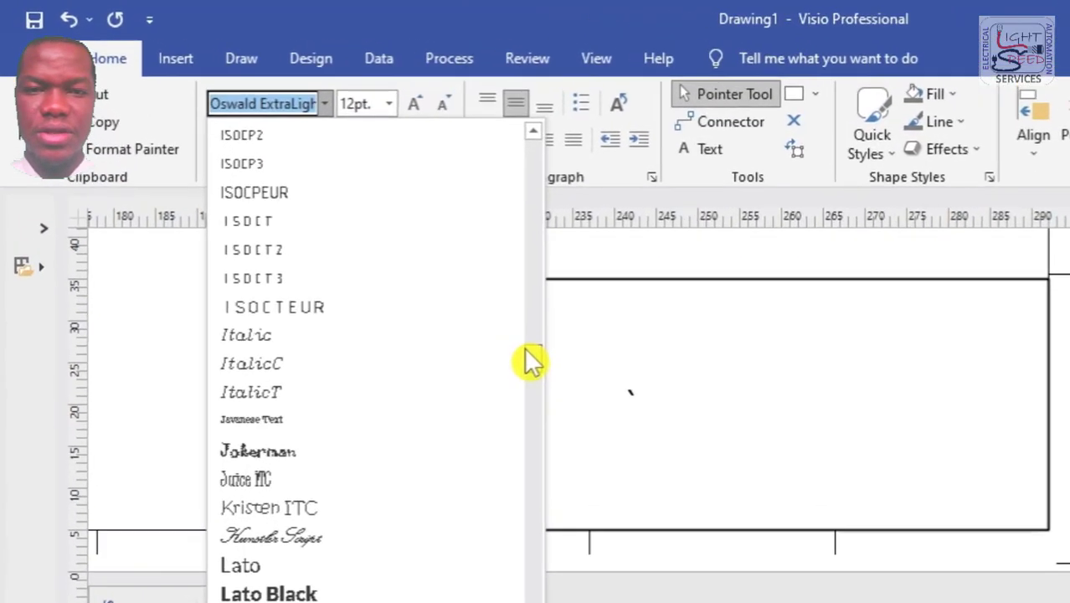
drag(345, 229, 336, 211)
drag(566, 360, 559, 342)
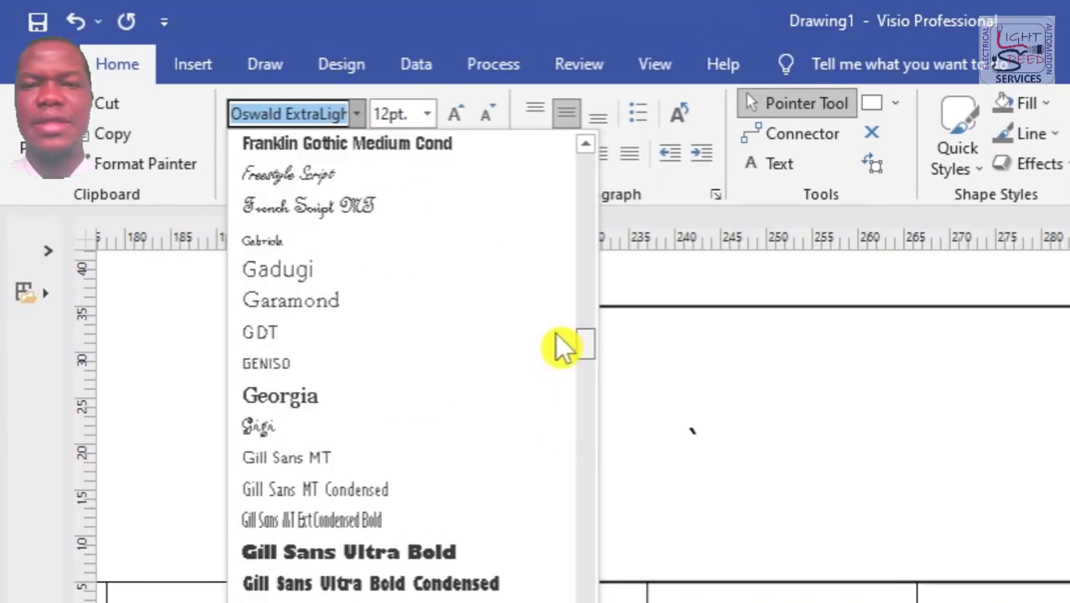
click(373, 489)
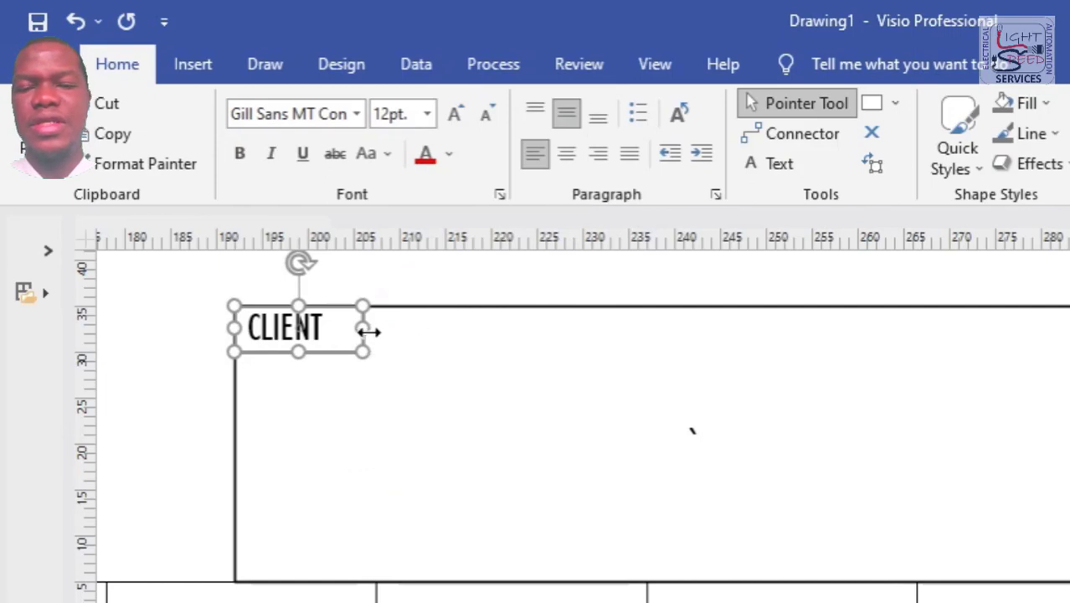
Duplicate the CLIENT cell five times and stack the copies edge to edge beneath it down to the title block's lower edge.
key(ctrl+d)
drag(419, 386, 344, 353)
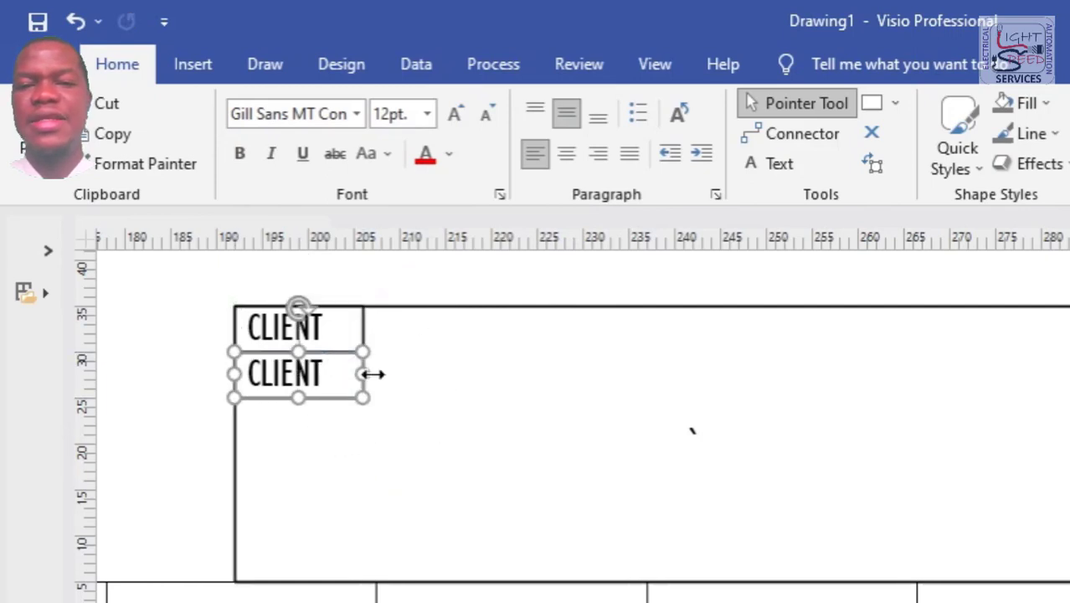
key(ctrl+d)
drag(434, 449, 353, 411)
key(ctrl+d)
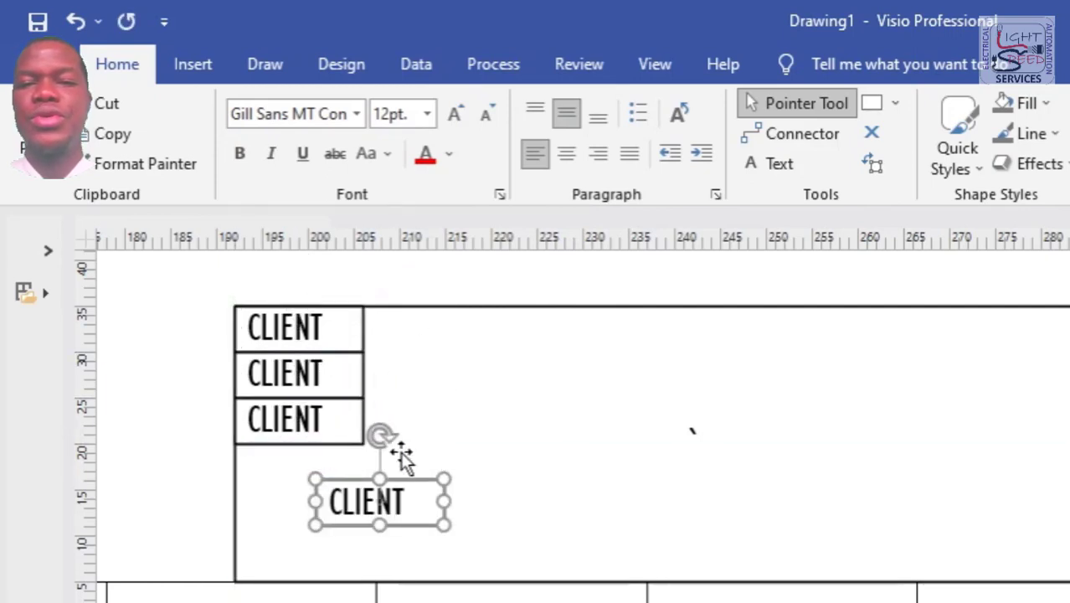
drag(412, 479, 332, 445)
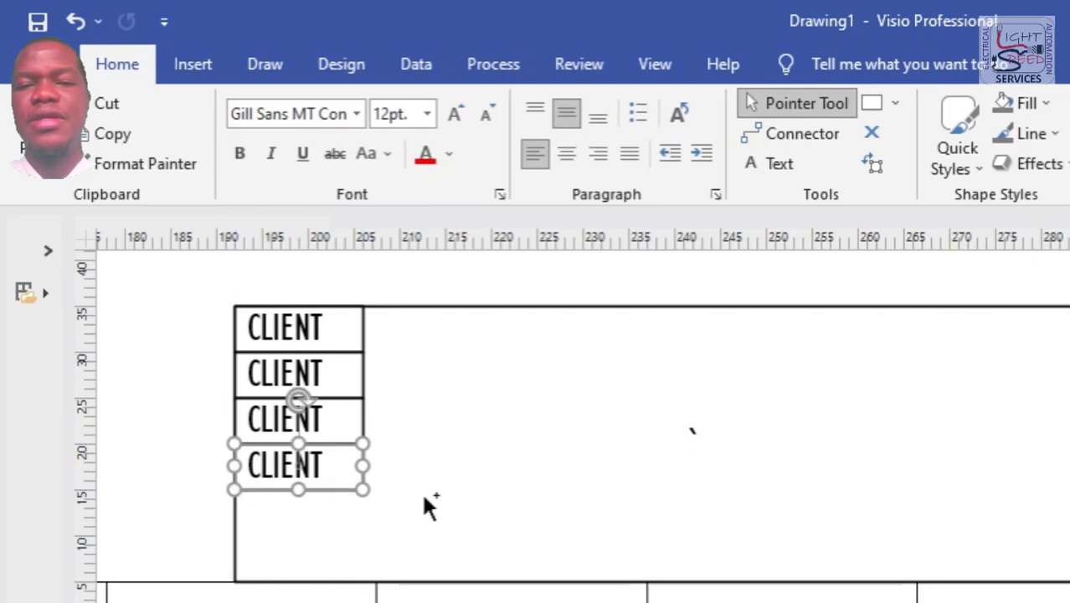
key(ctrl+d)
drag(420, 515, 347, 494)
key(ctrl+d)
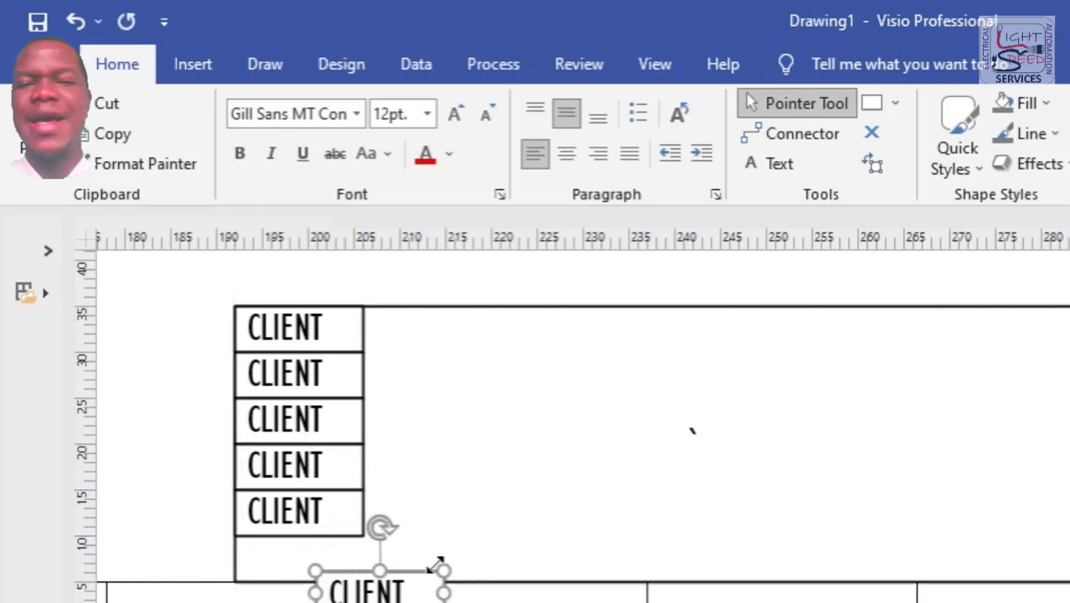
drag(434, 569, 354, 535)
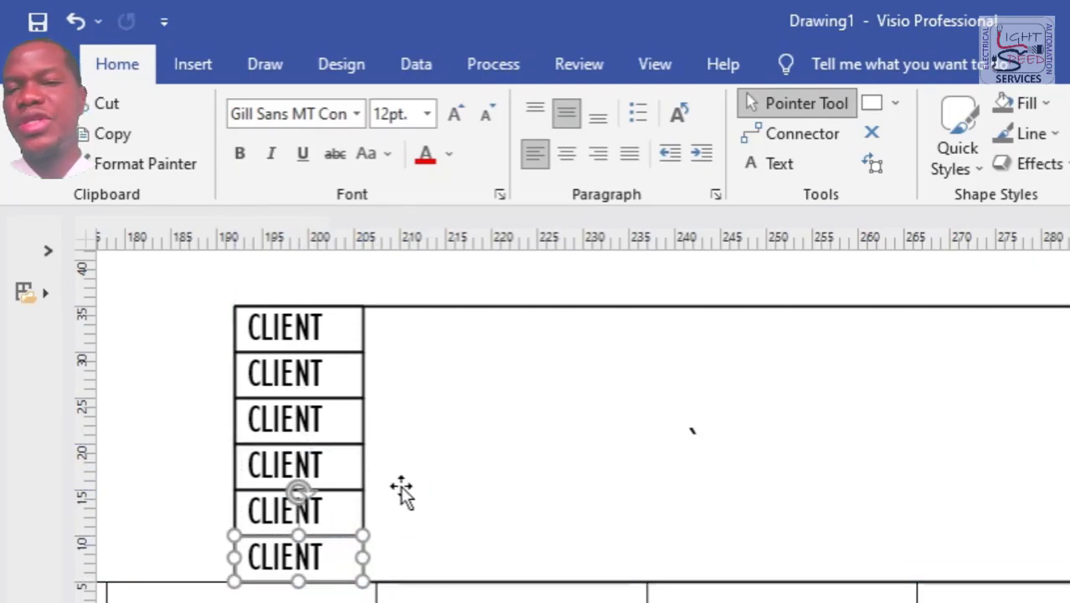
Relabel the second cell PROJECT and the fourth cell LOCATION, leaving the third cell blank.
double_click(321, 377)
text(PROJECT)
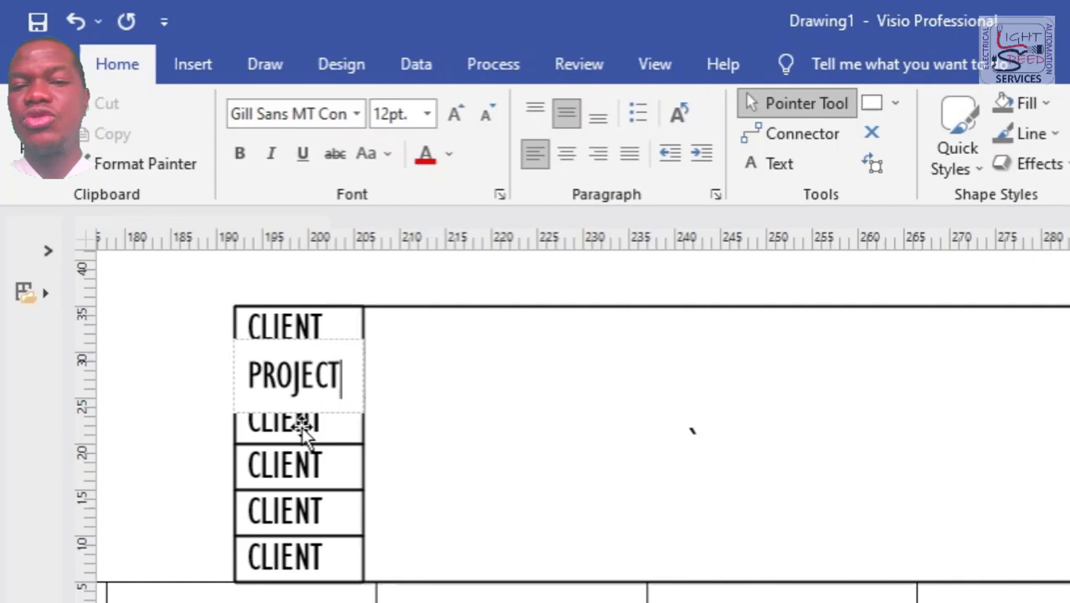
drag(304, 425, 306, 477)
double_click(308, 480)
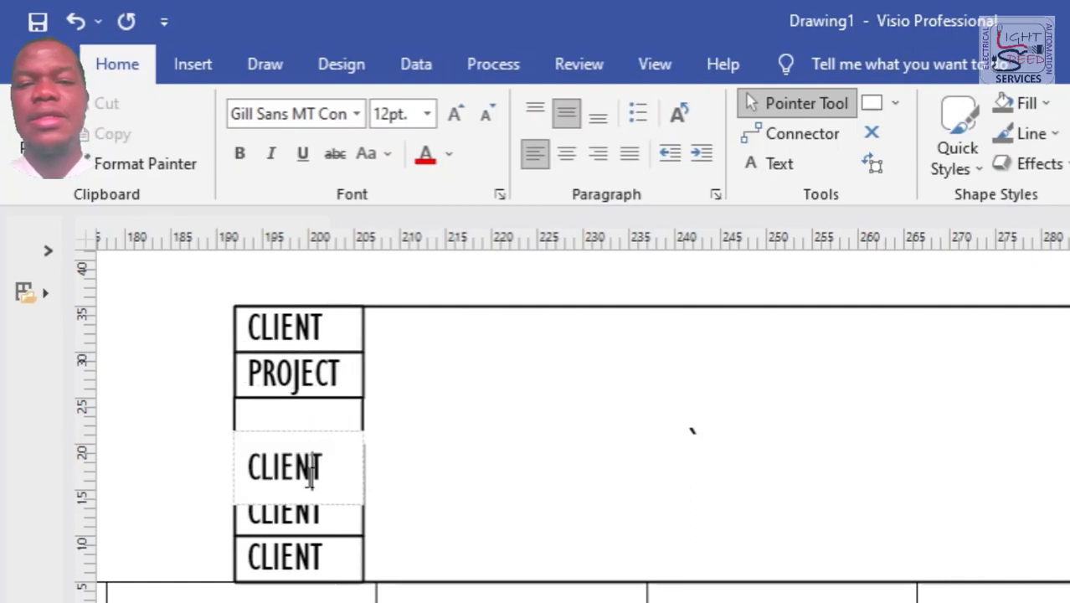
double_click(308, 477)
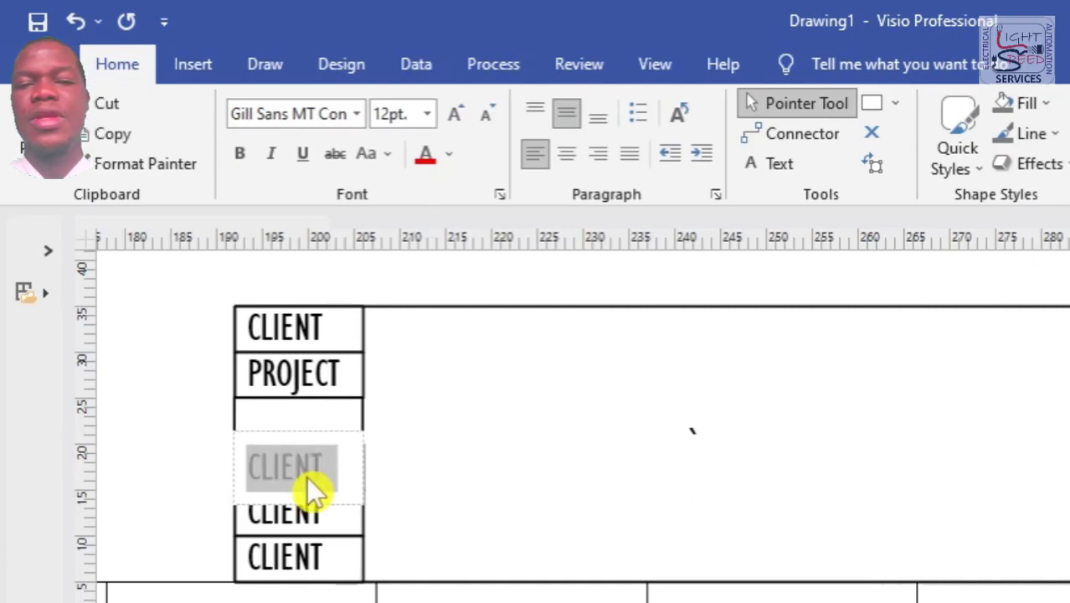
text(LOCATION)
click(325, 480)
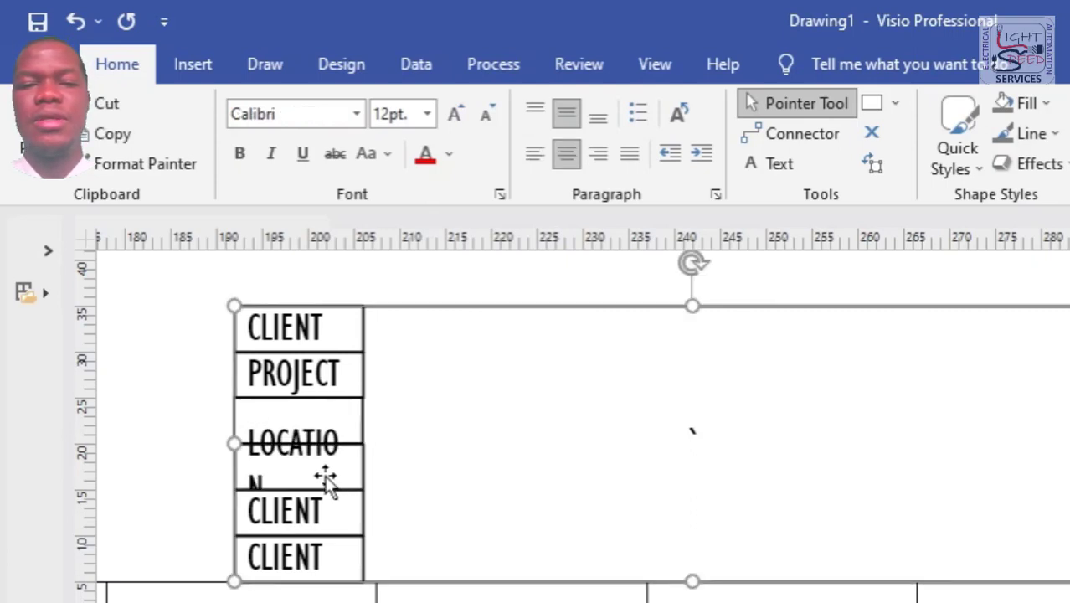
Widen the LOCATION cell and the two CLIENT cells below it to the right, nearly doubling their width and matching their right edges.
click(325, 479)
drag(365, 465, 490, 460)
click(364, 509)
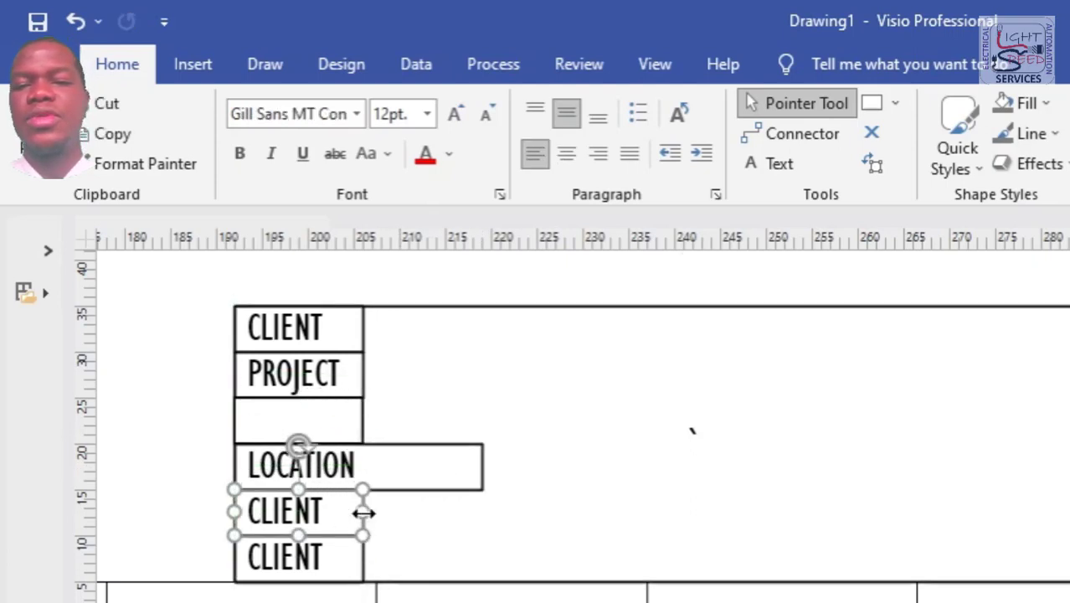
drag(363, 509, 483, 510)
click(362, 558)
drag(362, 558, 482, 558)
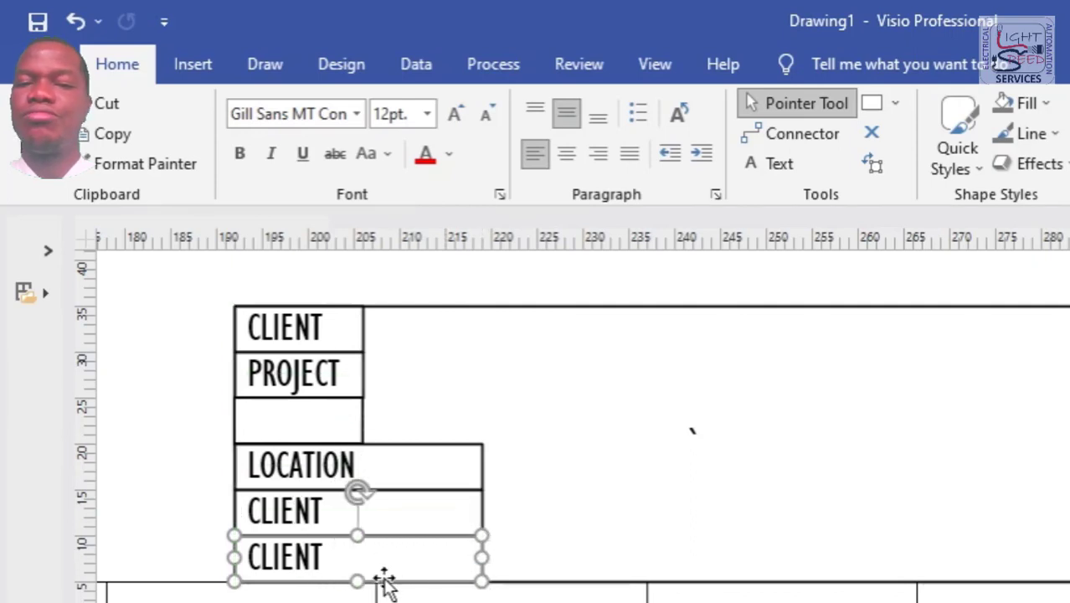
Relabel the fifth cell DRAWING TITLE and the lowest cell CLIENT REF:.
double_click(317, 513)
text(DRAWIG)
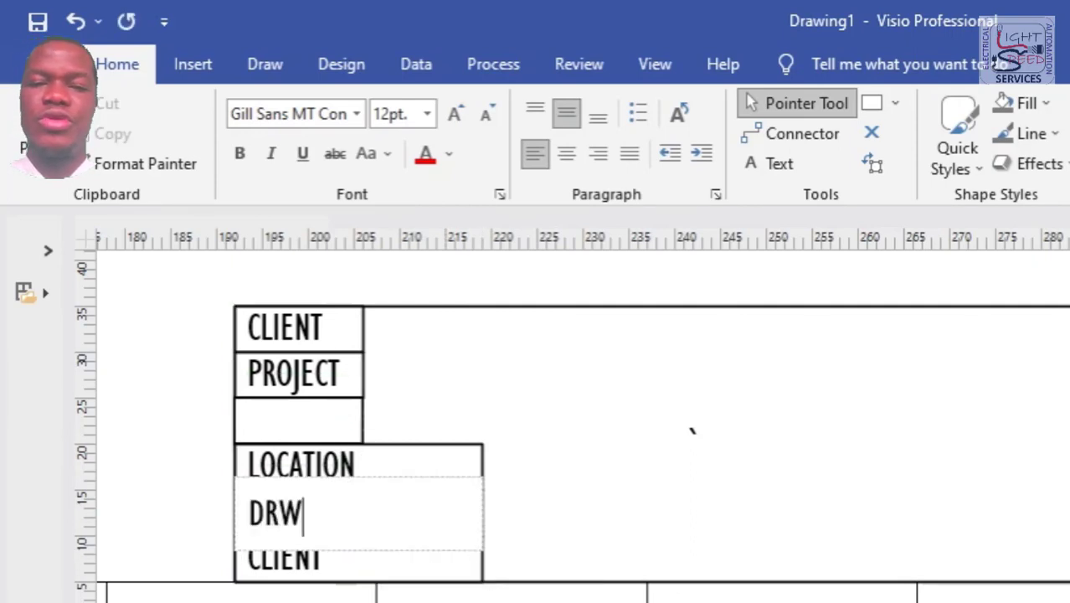
key(BackSpace)
text(NG TITLE)
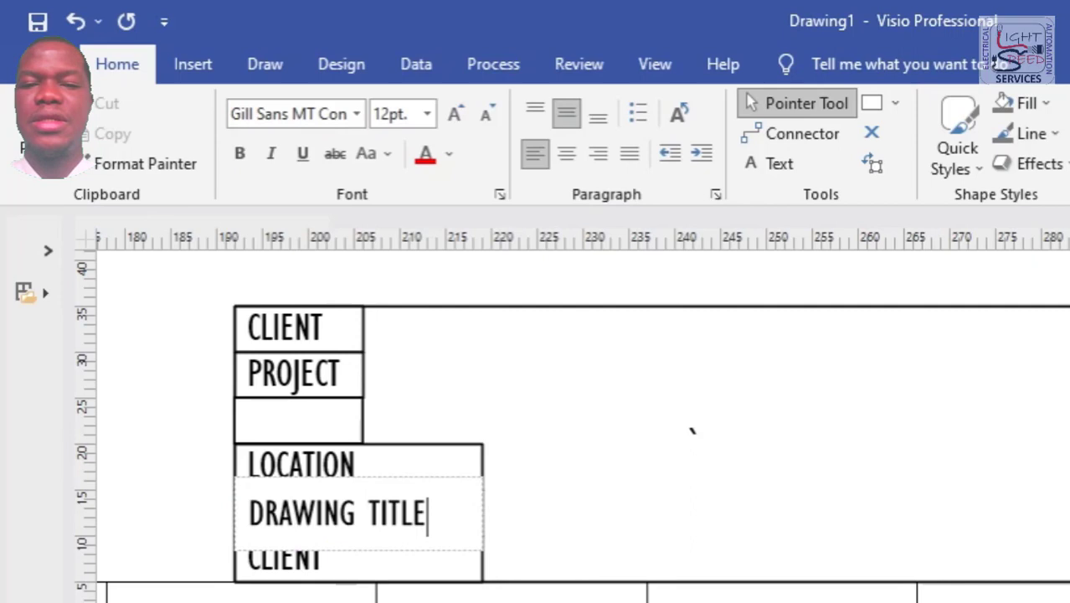
double_click(306, 563)
text(CLIENT REF:)
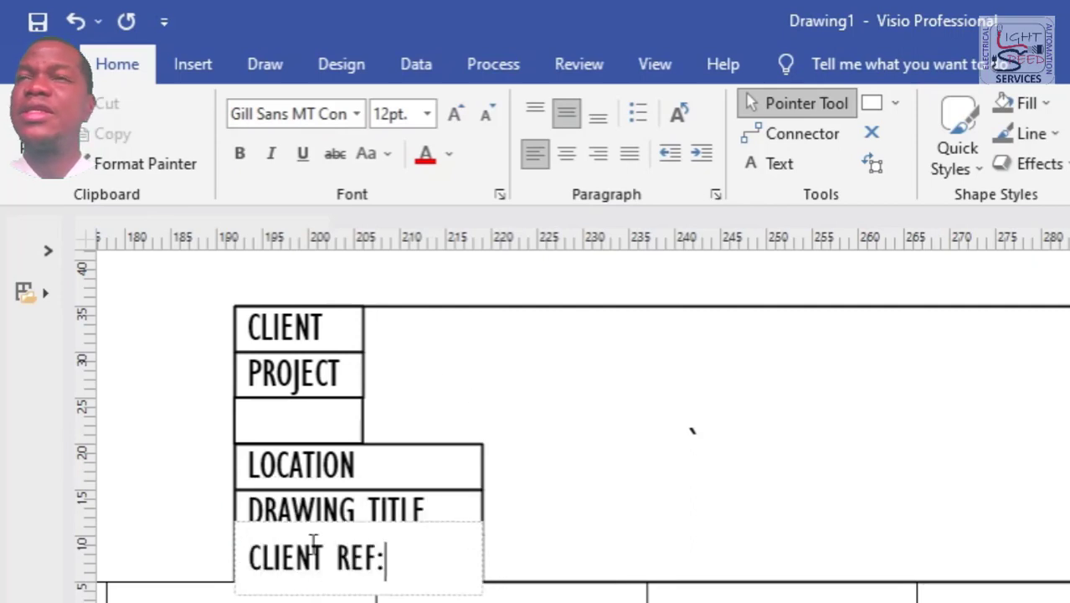
Add a colon to the end of the DRAWING TITLE, LOCATION, PROJECT and CLIENT labels.
click(444, 490)
double_click(427, 507)
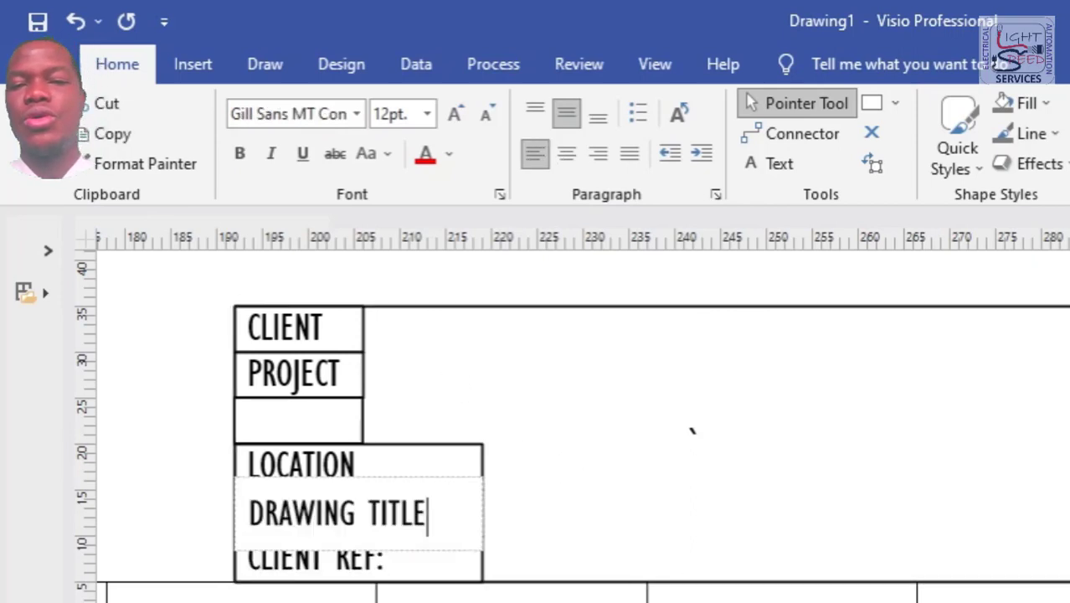
text(:)
double_click(402, 469)
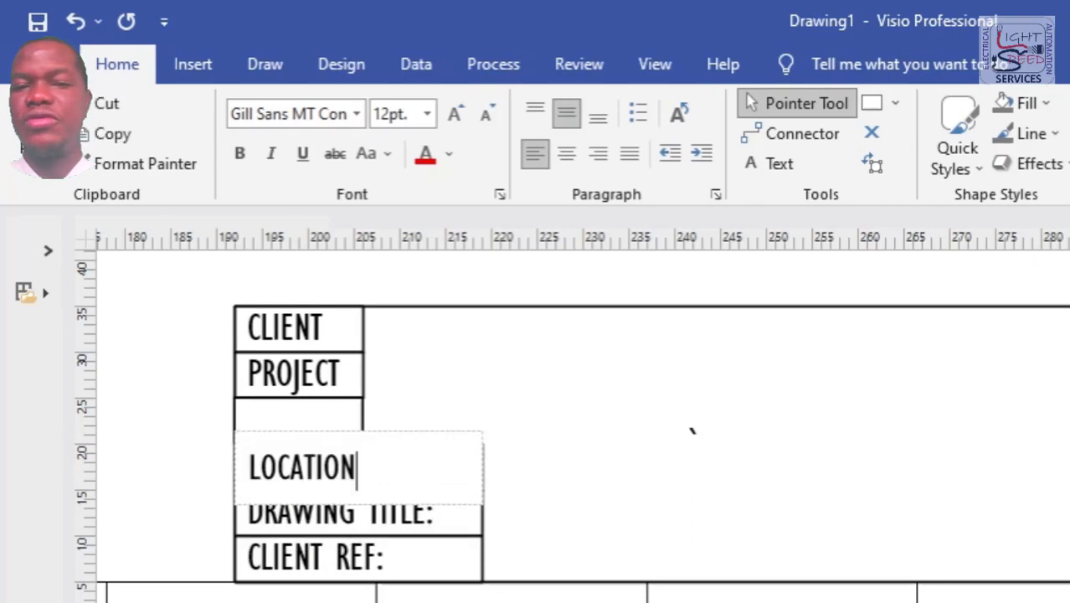
text(:)
double_click(331, 375)
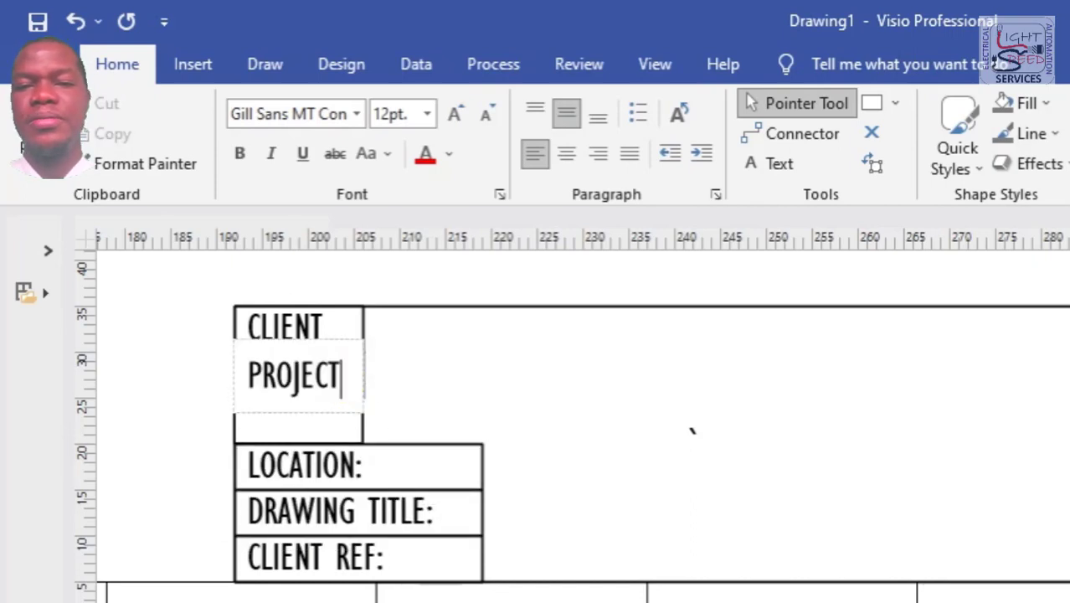
text(:)
double_click(342, 327)
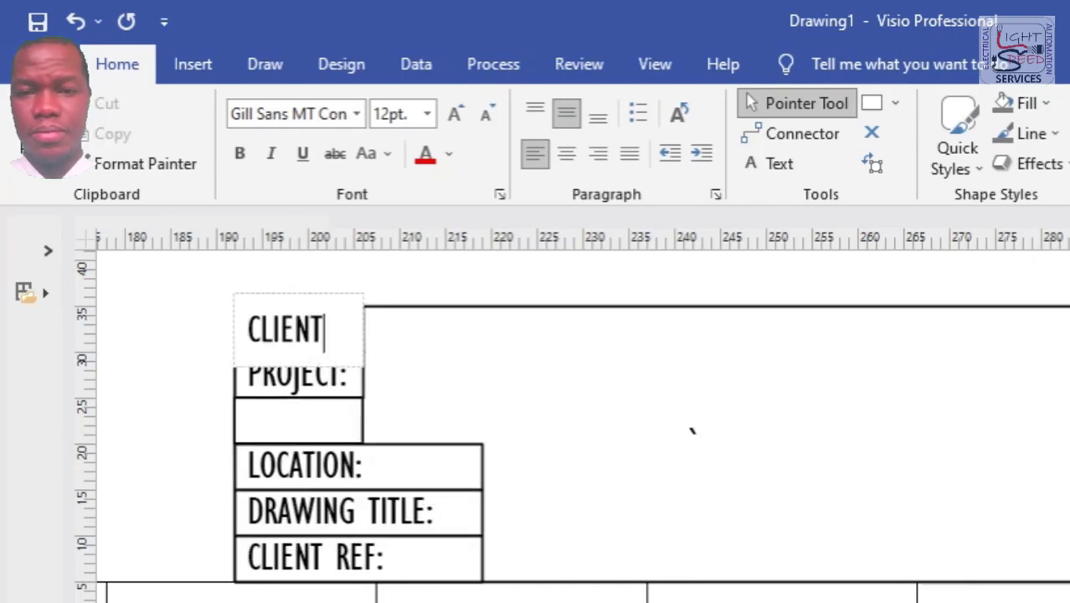
text(:)
Try deleting the blank cell between PROJECT and LOCATION.
click(363, 431)
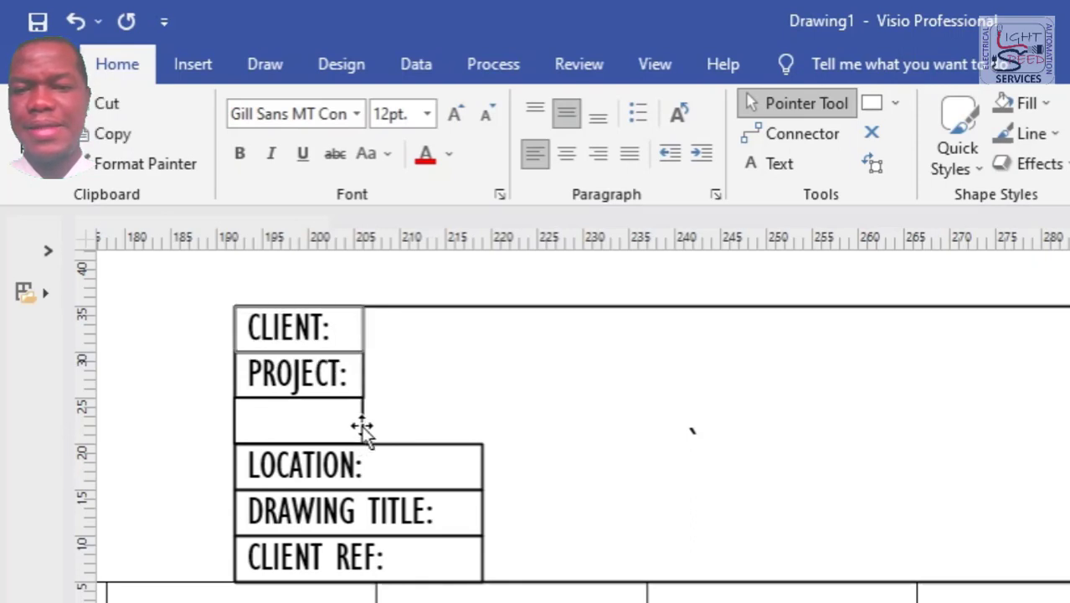
key(Delete)
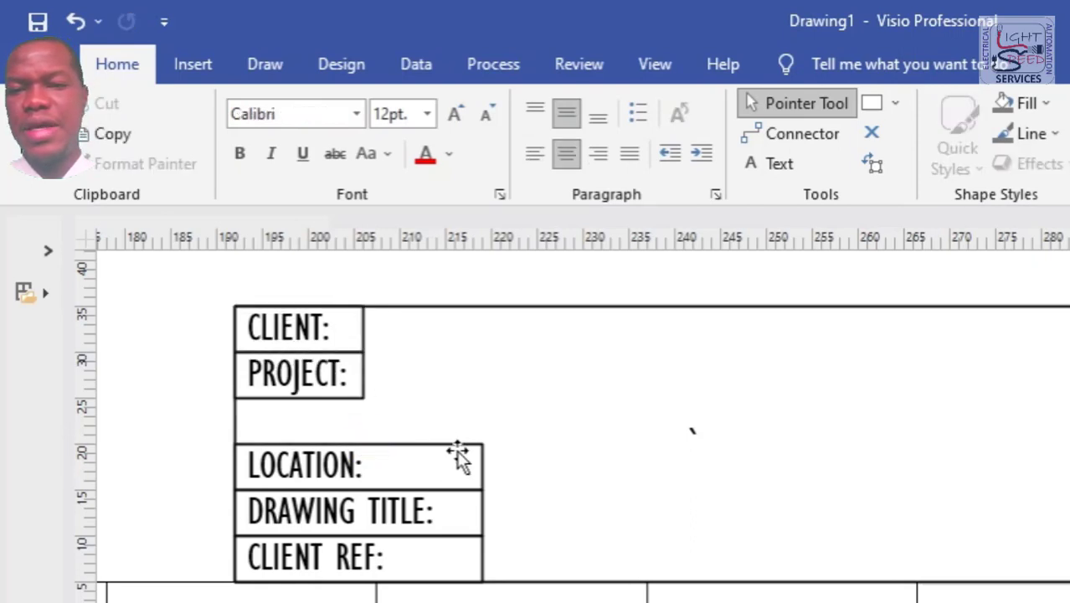
click(356, 326)
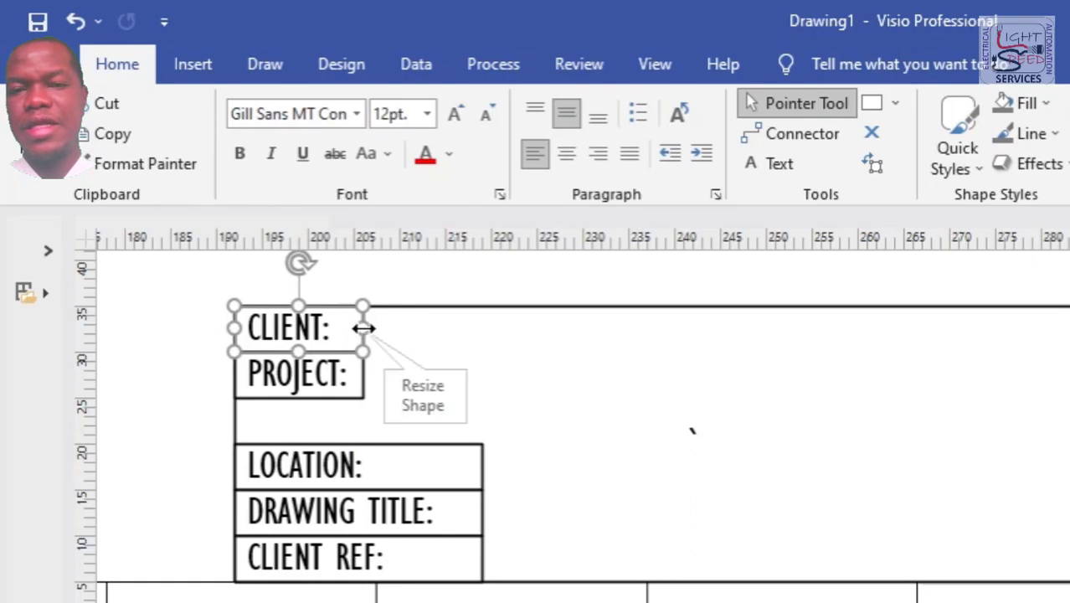
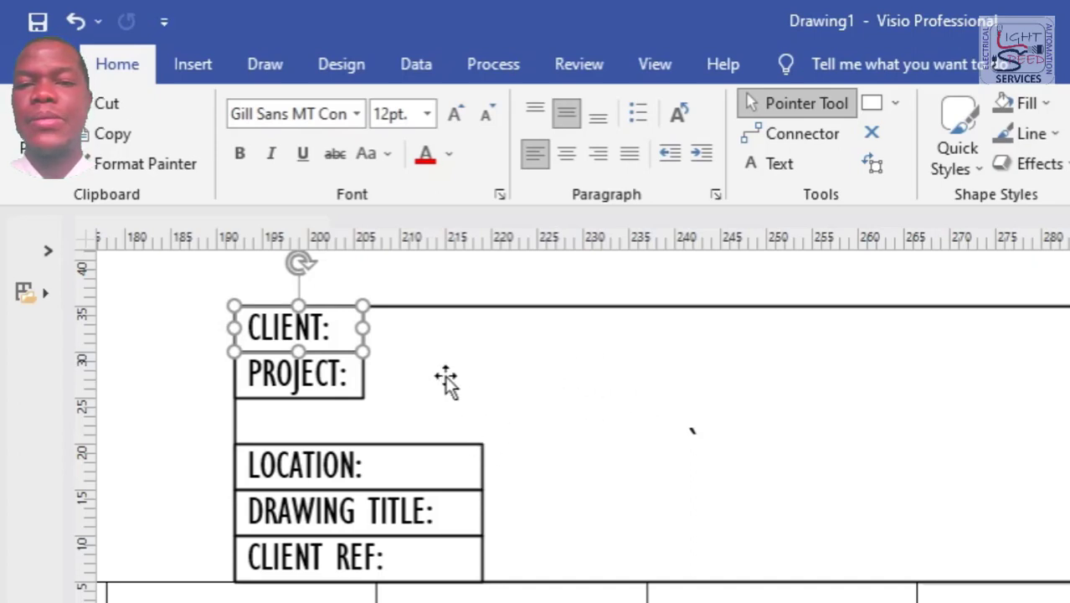
Widen the blank cell between PROJECT and LOCATION so its right edge reaches the title block's horizontal midpoint.
click(363, 404)
drag(363, 419, 679, 379)
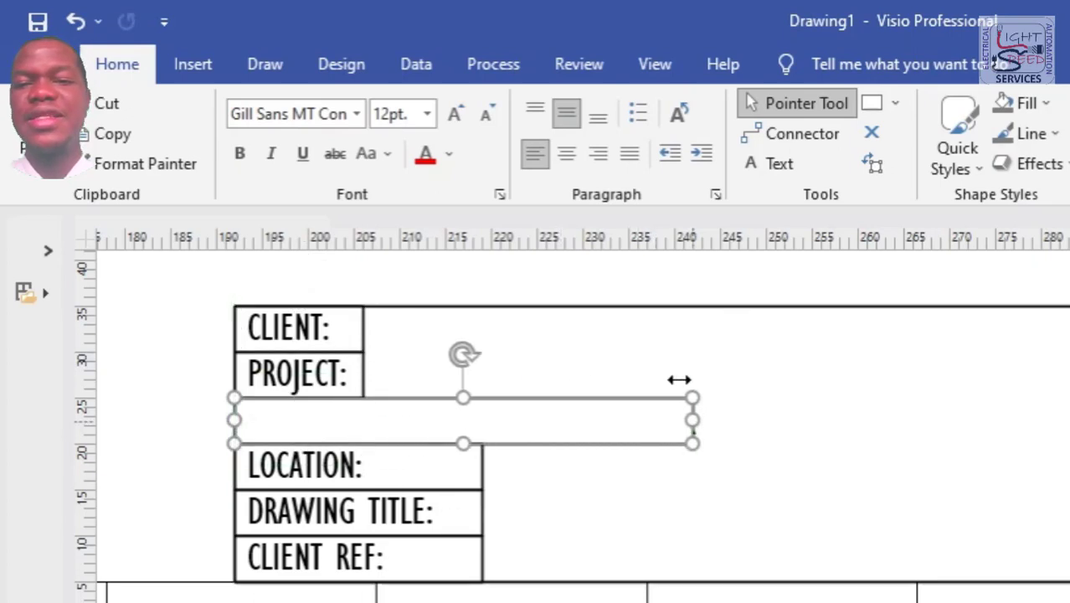
Try to widen the CLIENT, PROJECT and DRAWING TITLE cells together to the title block's midpoint.
click(351, 345)
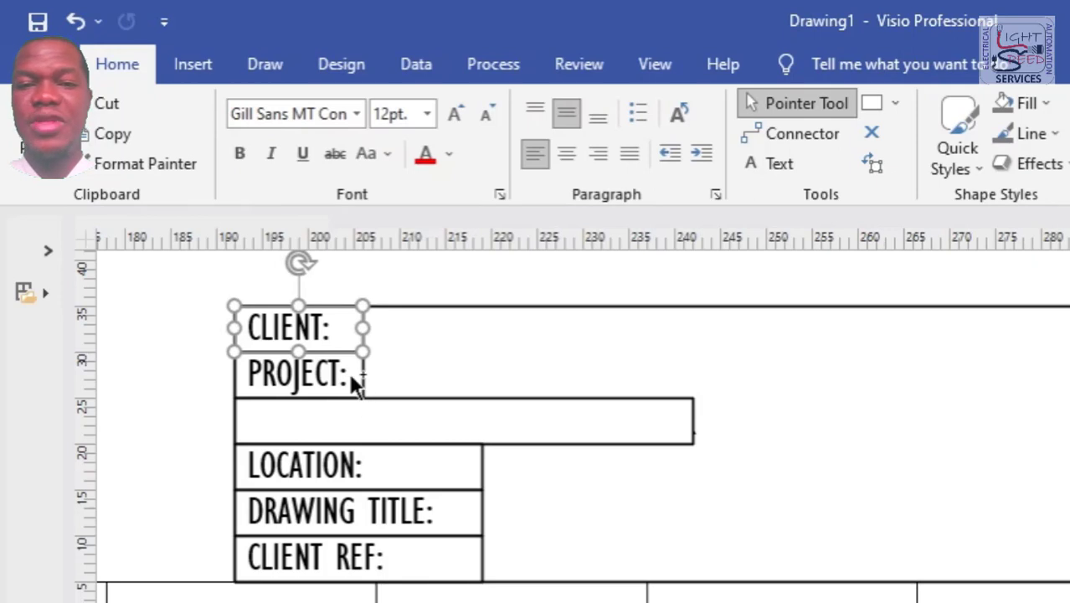
shift+click(359, 377)
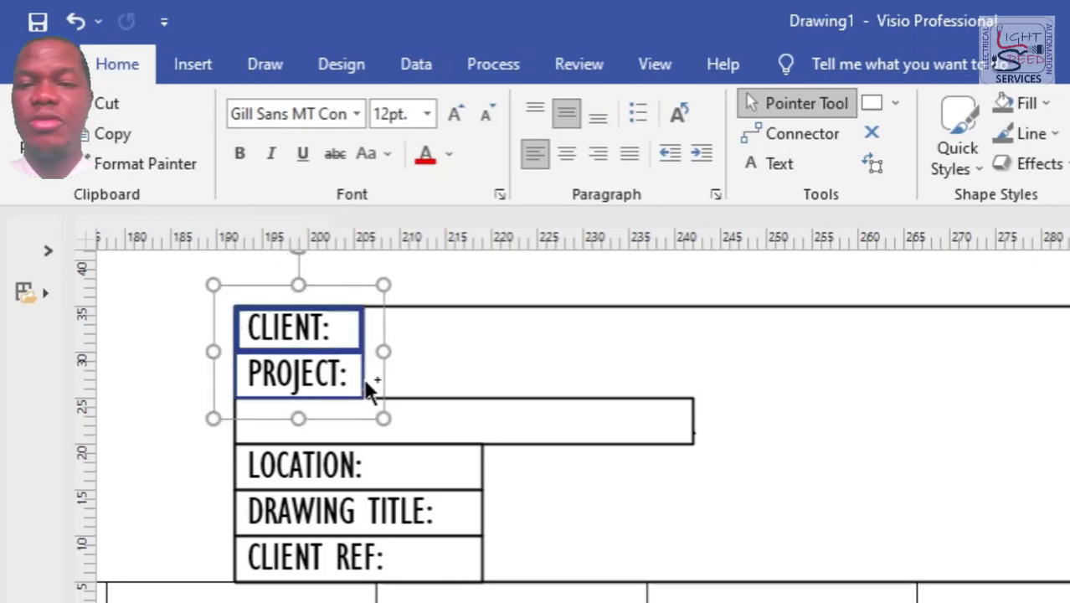
shift+click(397, 496)
shift+click(431, 545)
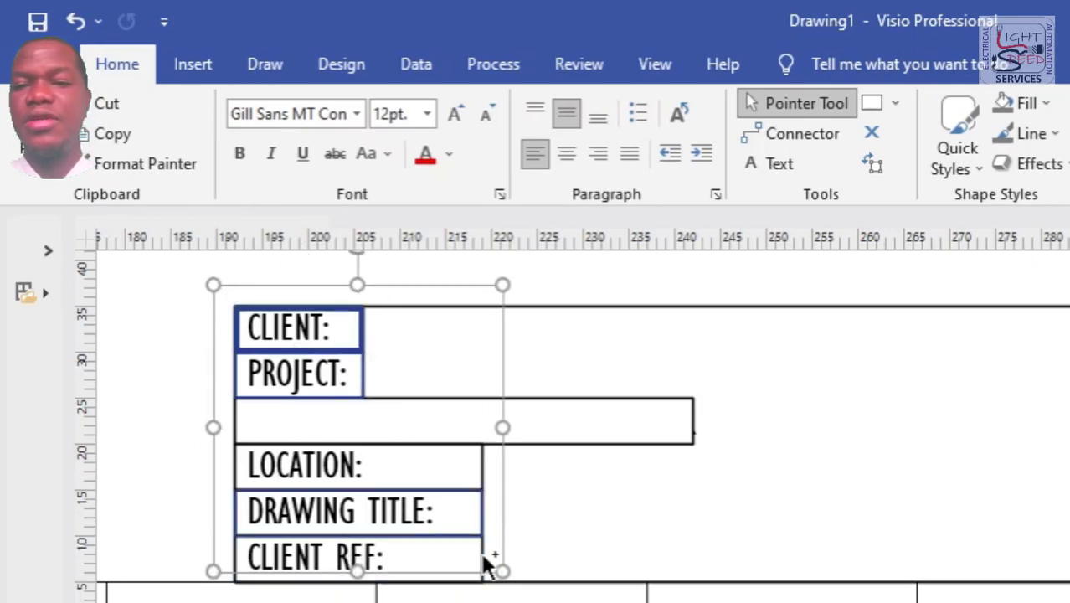
drag(502, 419, 716, 414)
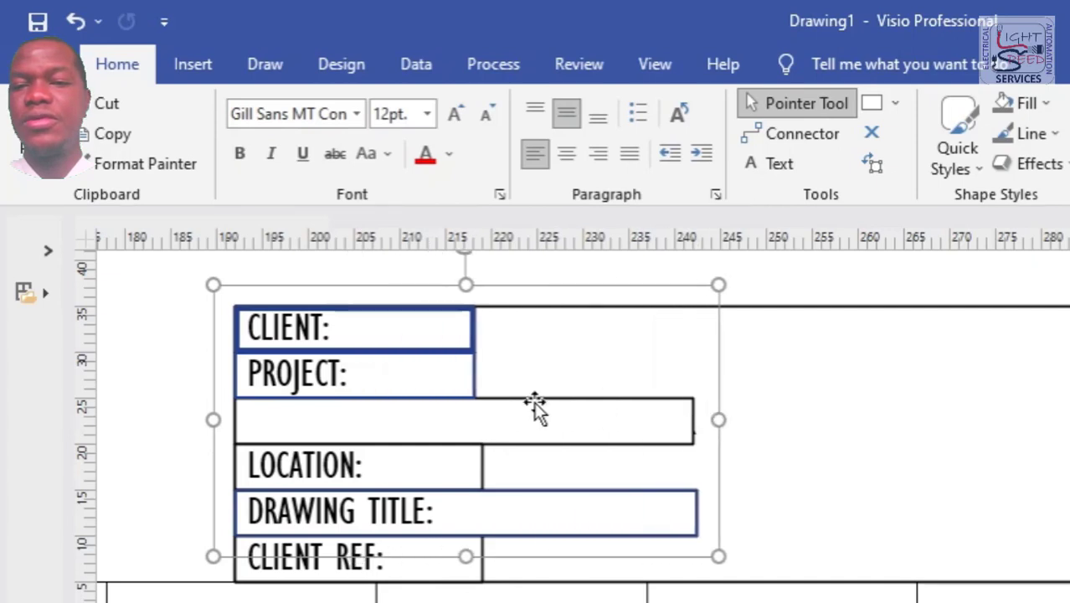
click(497, 372)
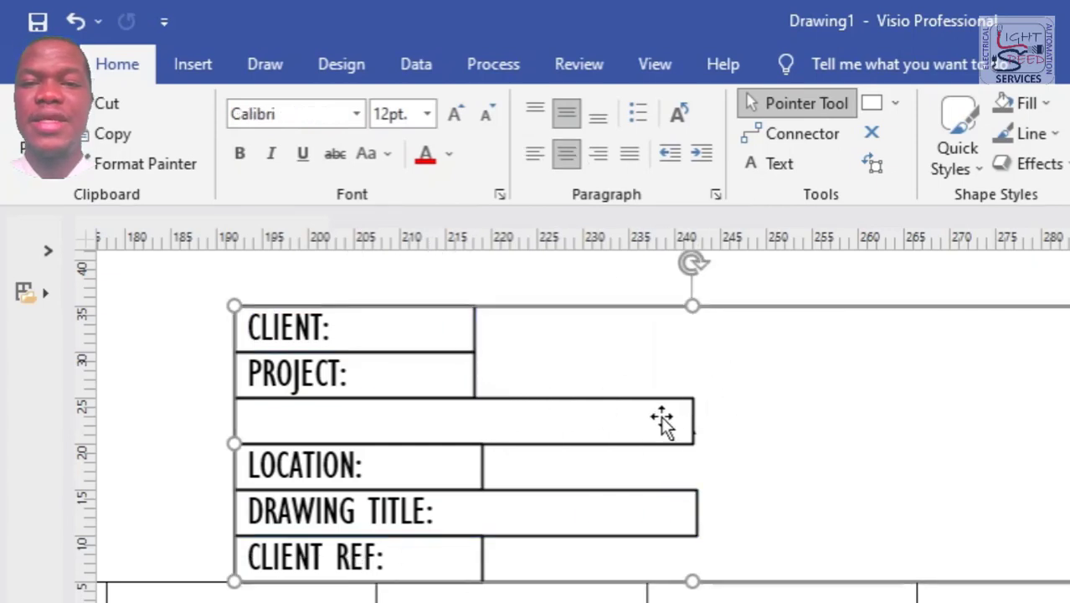
Widen the CLIENT and PROJECT cells together until their right edges align with the blank cell's right edge.
click(466, 348)
shift+click(467, 369)
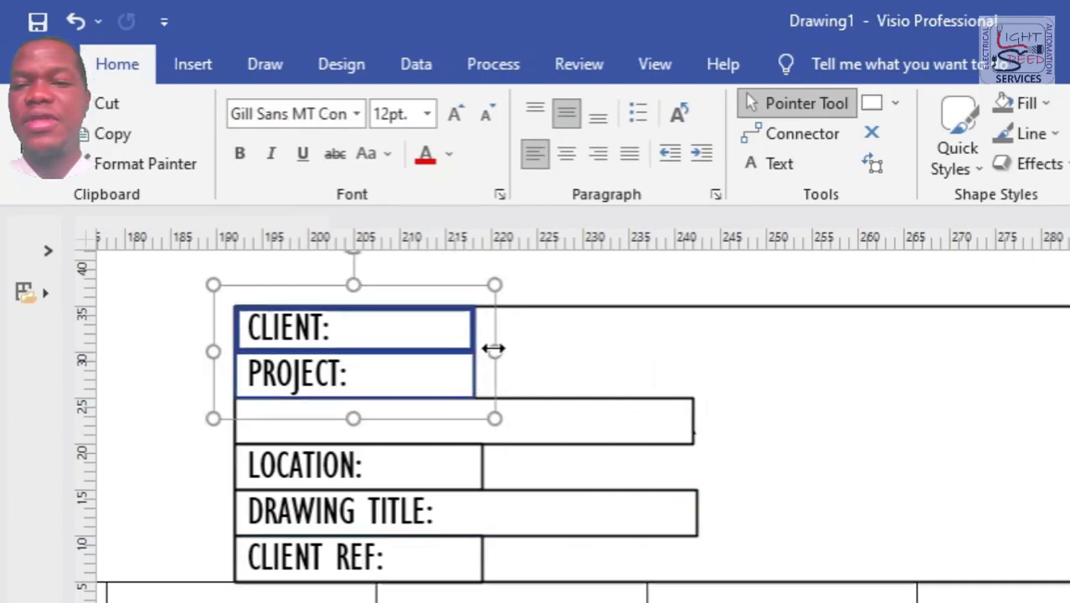
drag(494, 349, 712, 349)
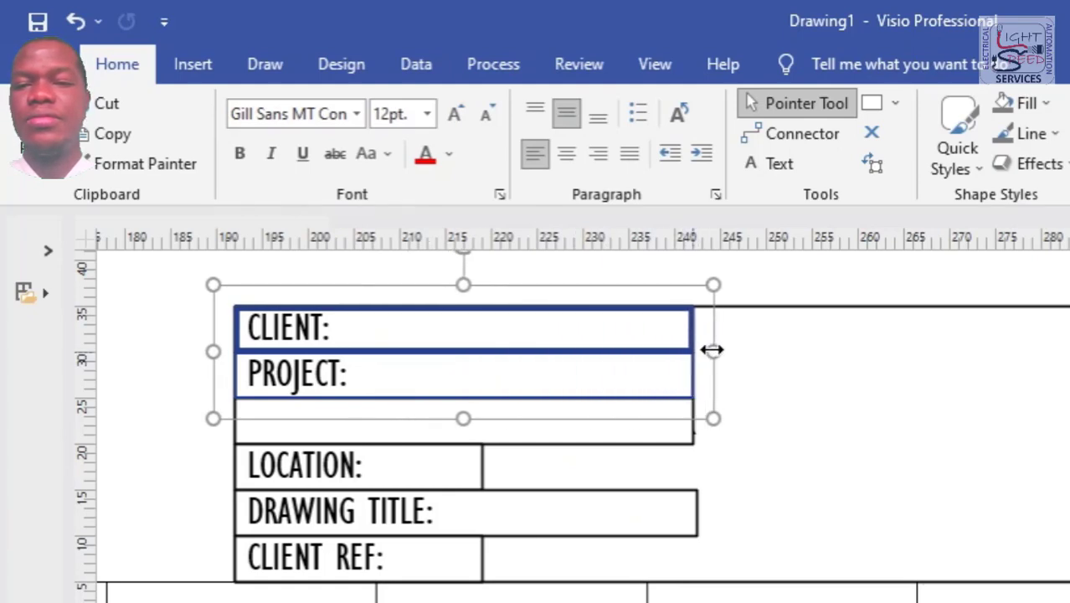
Resize the LOCATION, DRAWING TITLE and CLIENT REF cells so their right edges align with the cells above at the title block's midpoint.
click(477, 469)
mouse_move(483, 466)
mouse_down()
mouse_move(591, 447)
mouse_move(693, 448)
mouse_up()
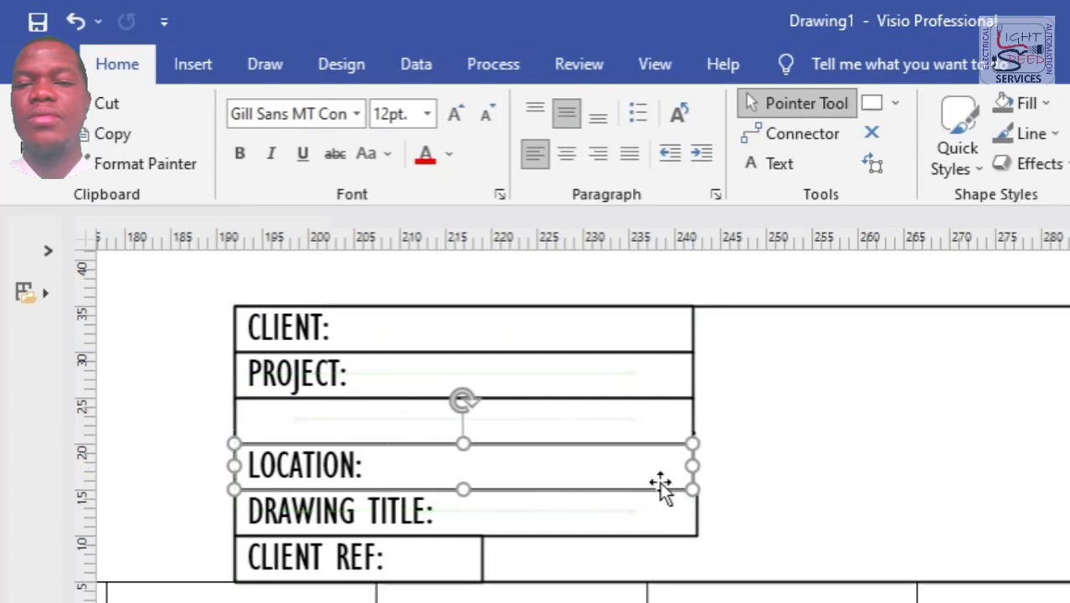
click(650, 509)
drag(695, 510, 691, 510)
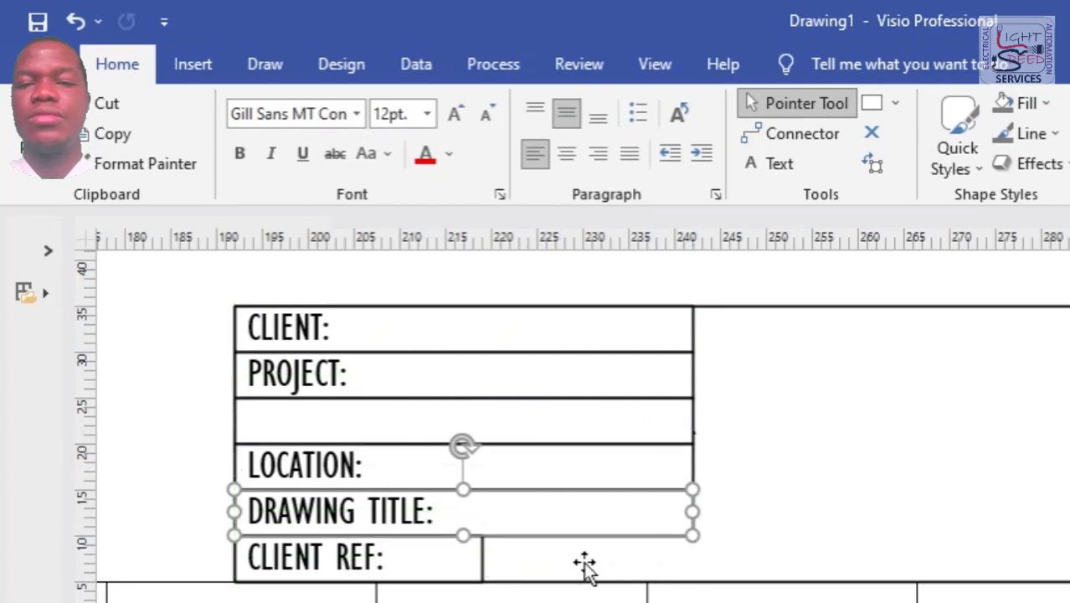
double_click(482, 560)
click(497, 558)
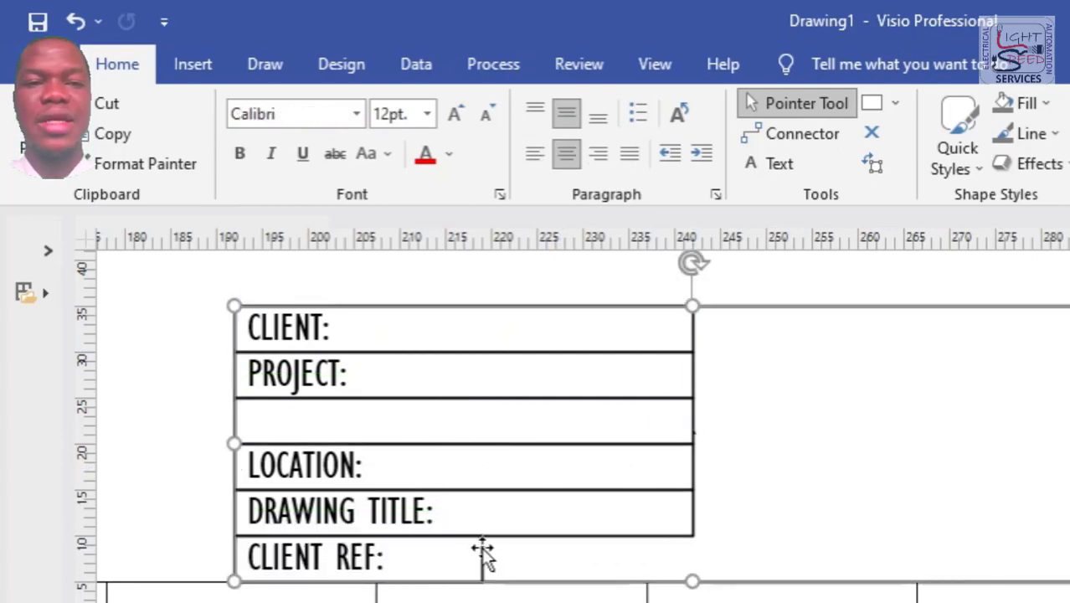
click(482, 556)
drag(482, 557, 692, 557)
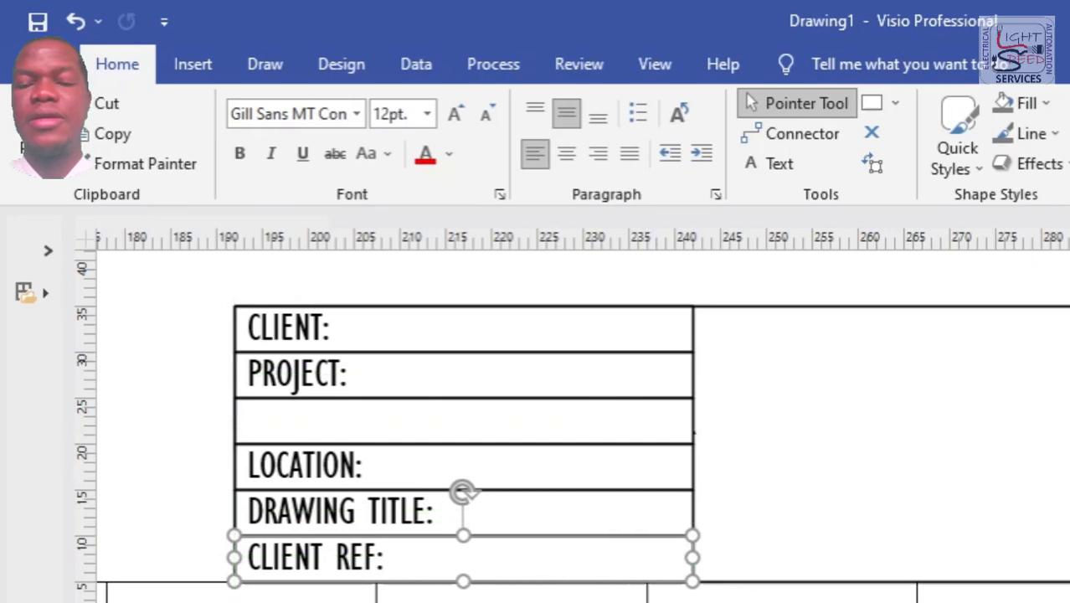
key(Escape)
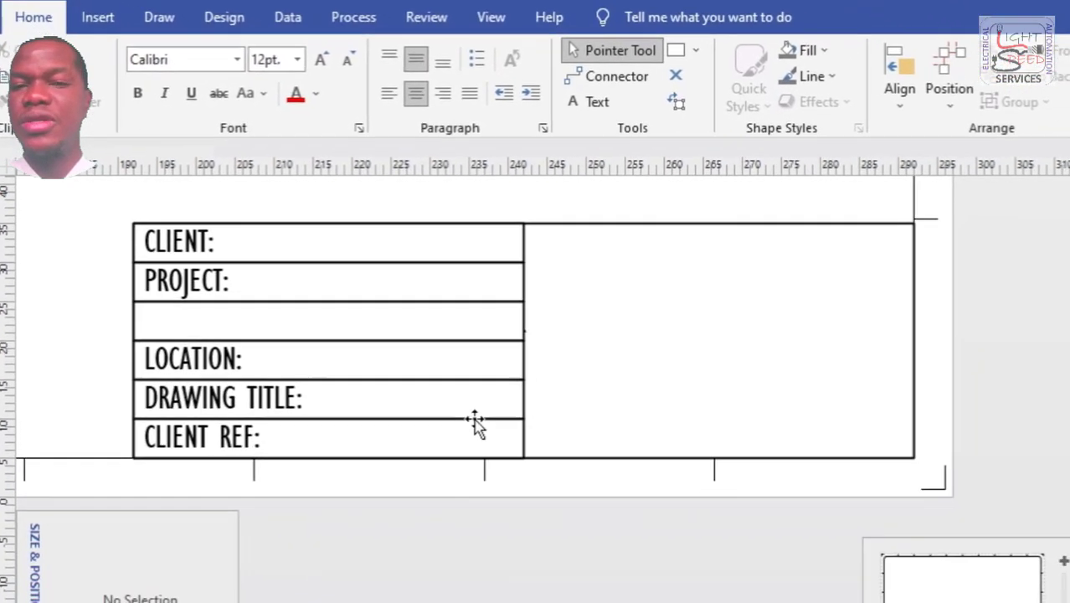
Duplicate the CLIENT REF cell into the title block's lower-right area beside it and relabel the copy FILE NAME:.
click(639, 549)
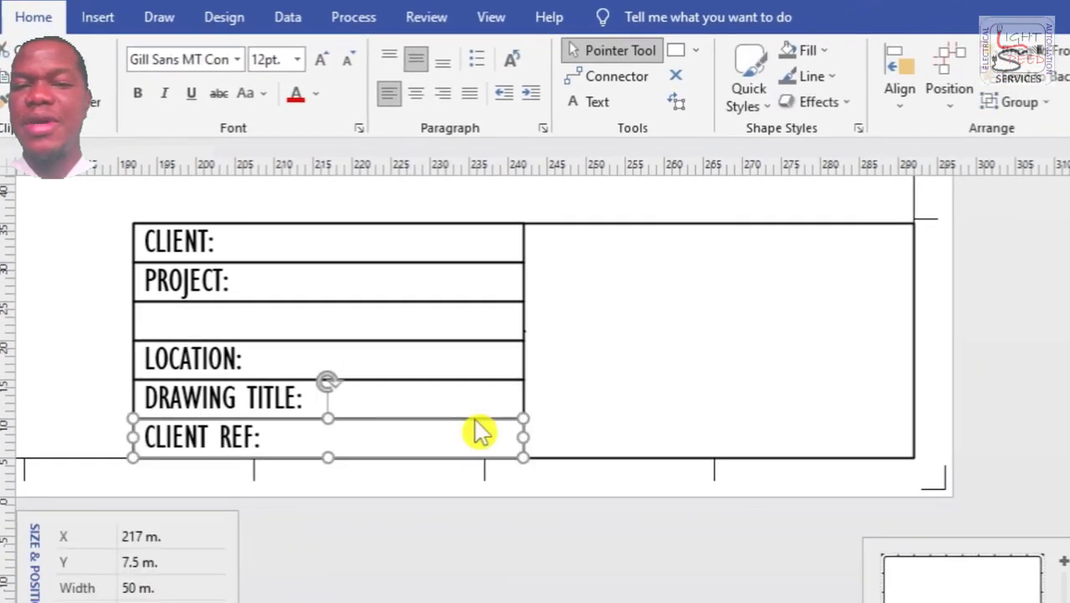
key(ctrl+d)
key(Up)
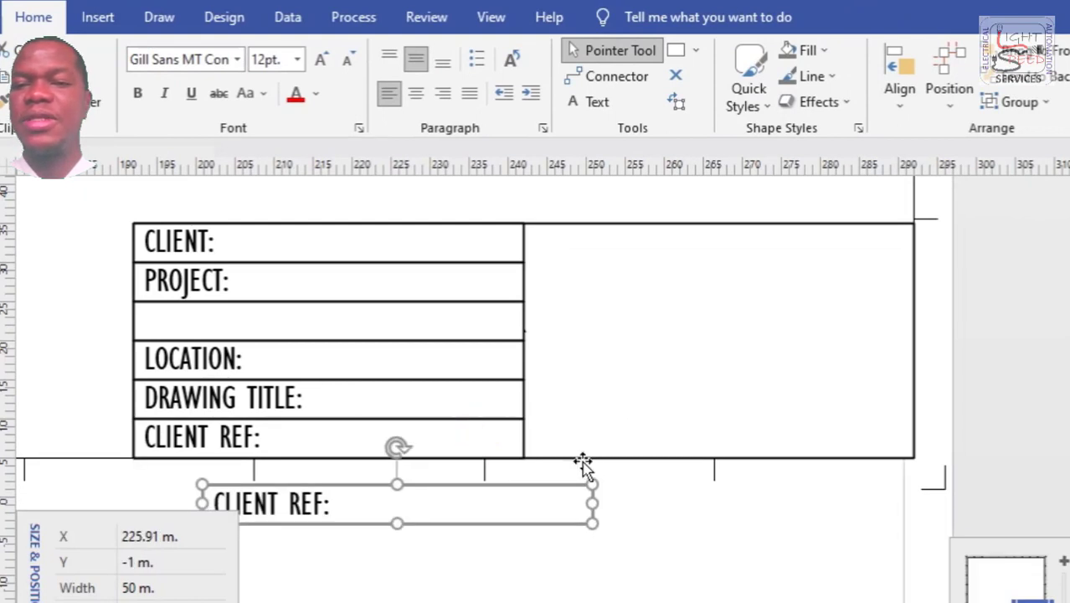
drag(556, 494, 877, 429)
double_click(826, 432)
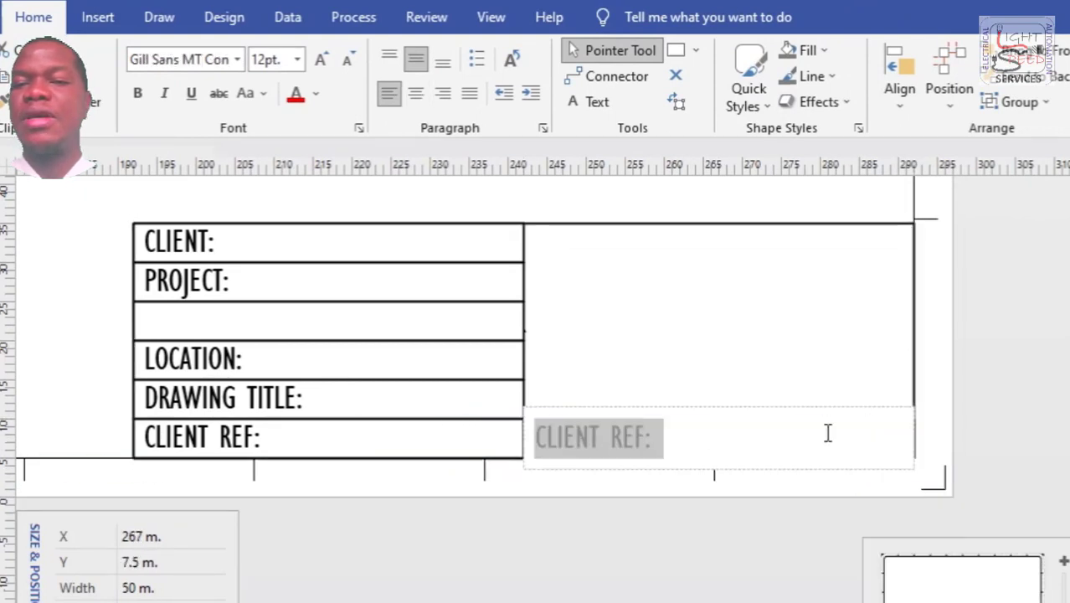
text(FIL)
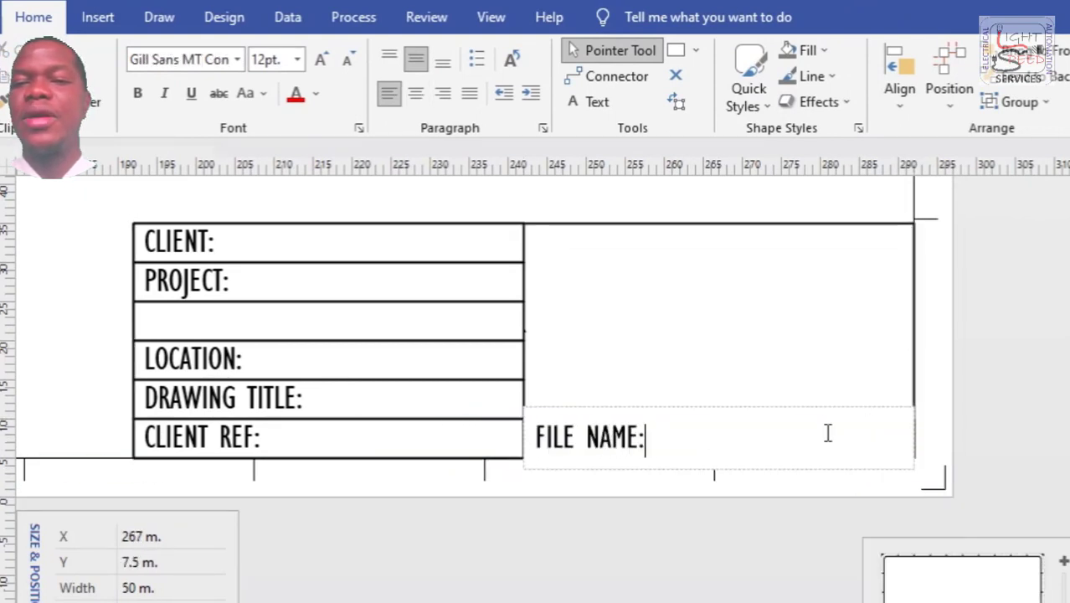
text(E NAME:)
click(828, 366)
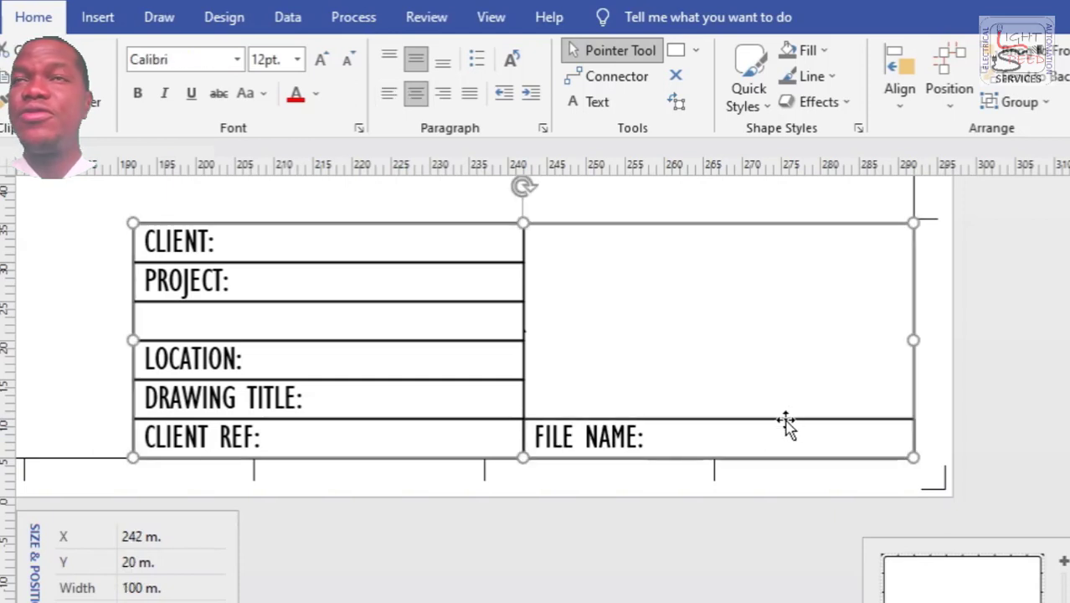
Set the FILE NAME: label's font size to 10 pt.
double_click(723, 444)
click(269, 58)
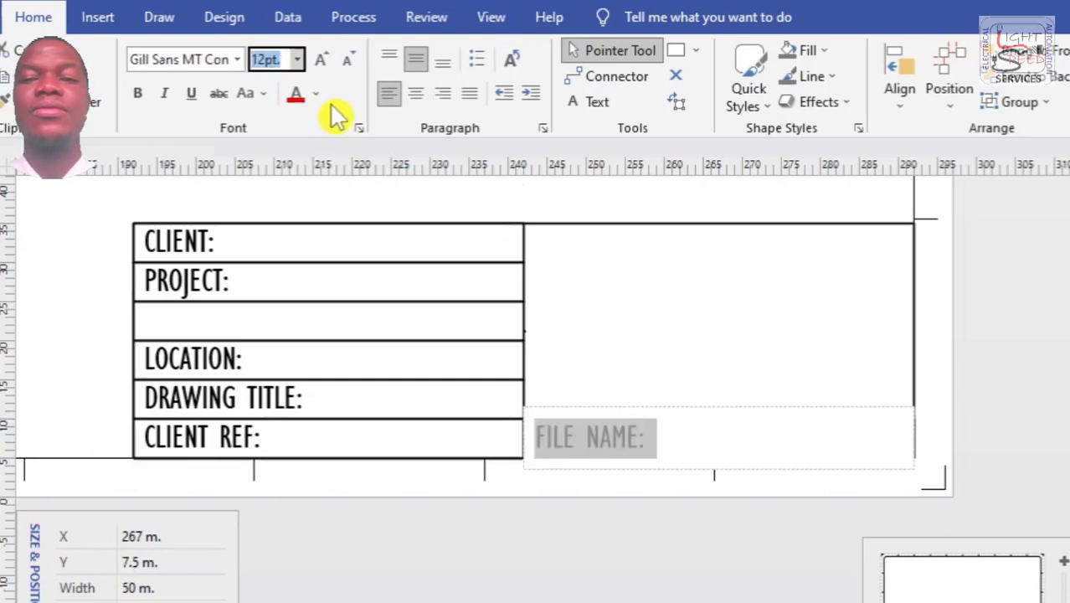
text(10)
key(Return)
click(612, 417)
click(611, 421)
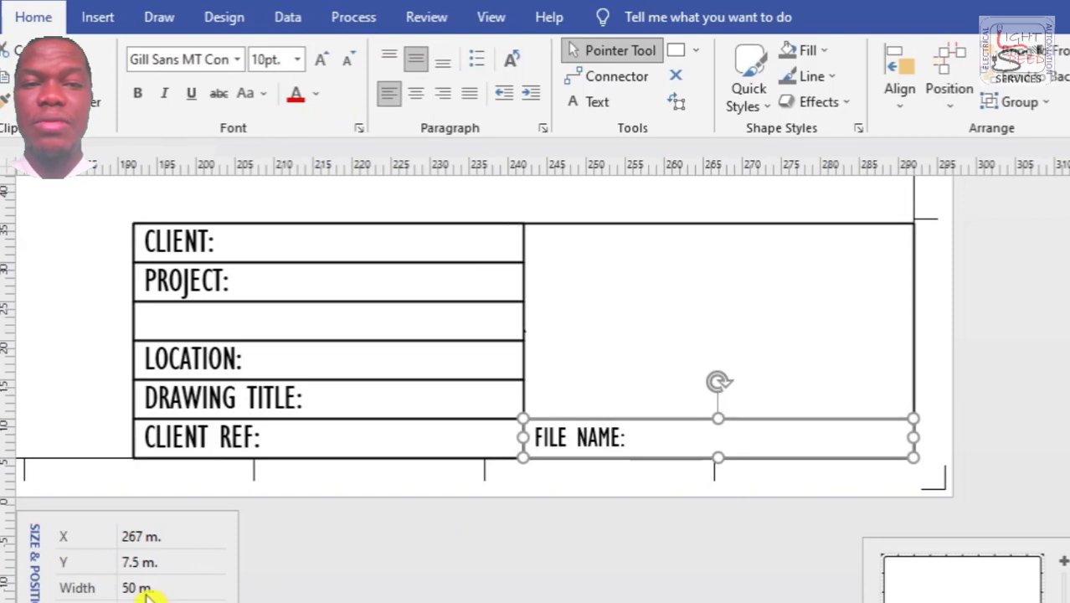
Set the FILE NAME cell's height to 4 and move the cell down onto the title block's bottom edge.
click(172, 602)
text(4)
key(Return)
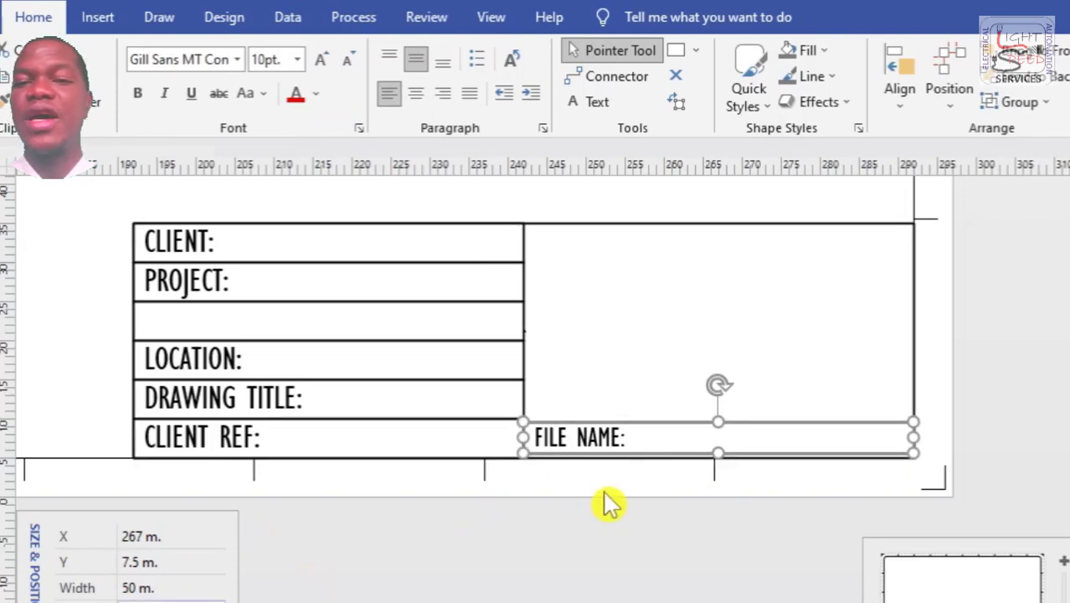
drag(745, 424, 745, 431)
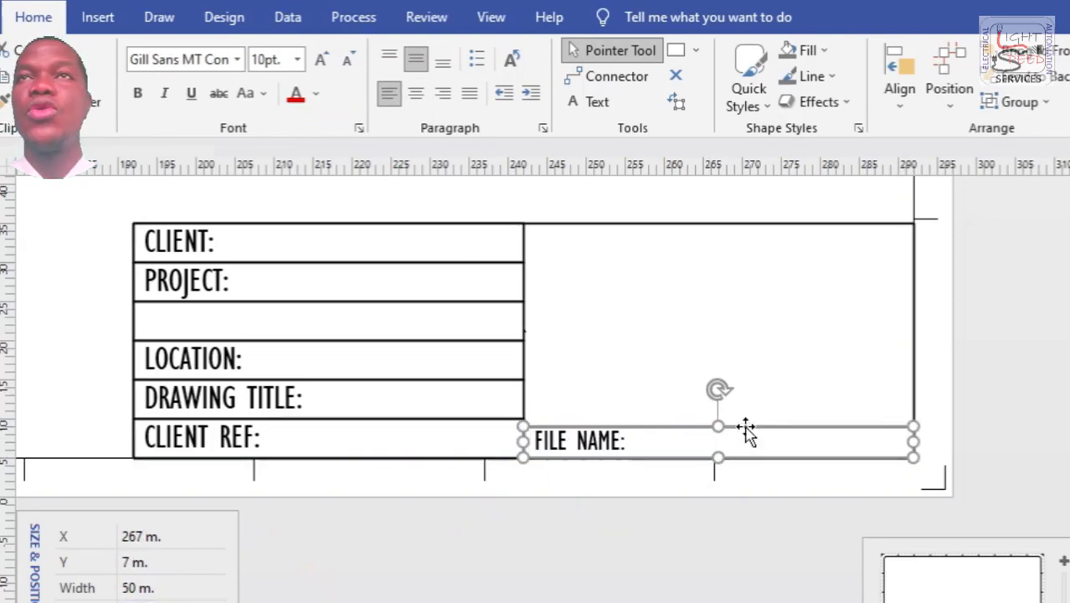
click(767, 487)
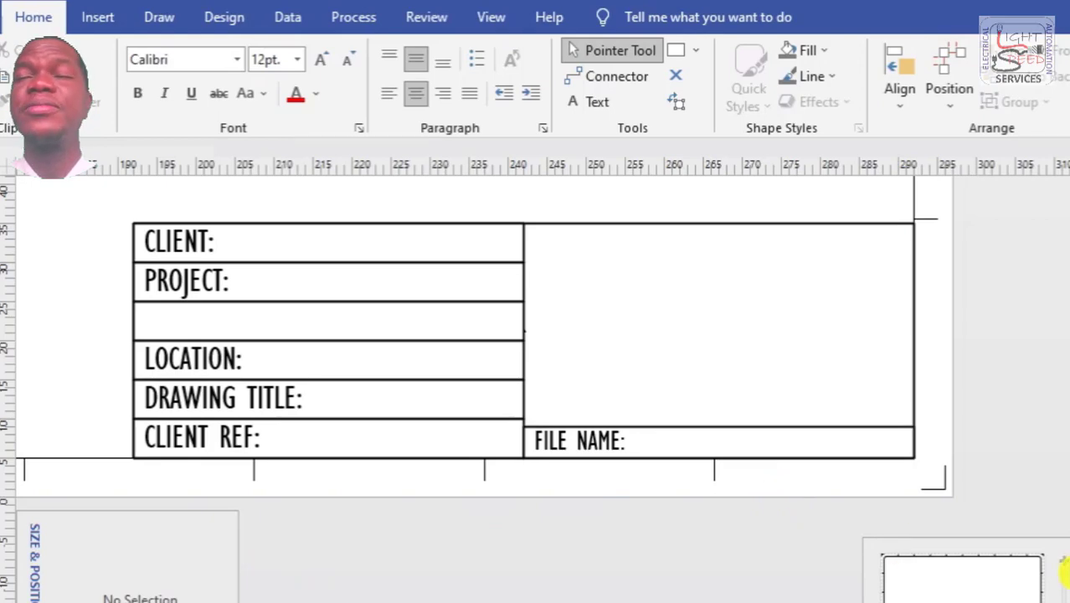
Place a copy of the FILE NAME cell directly above it and shorten the copy from its right side to about 29 m wide.
click(1066, 567)
drag(1015, 601, 1027, 602)
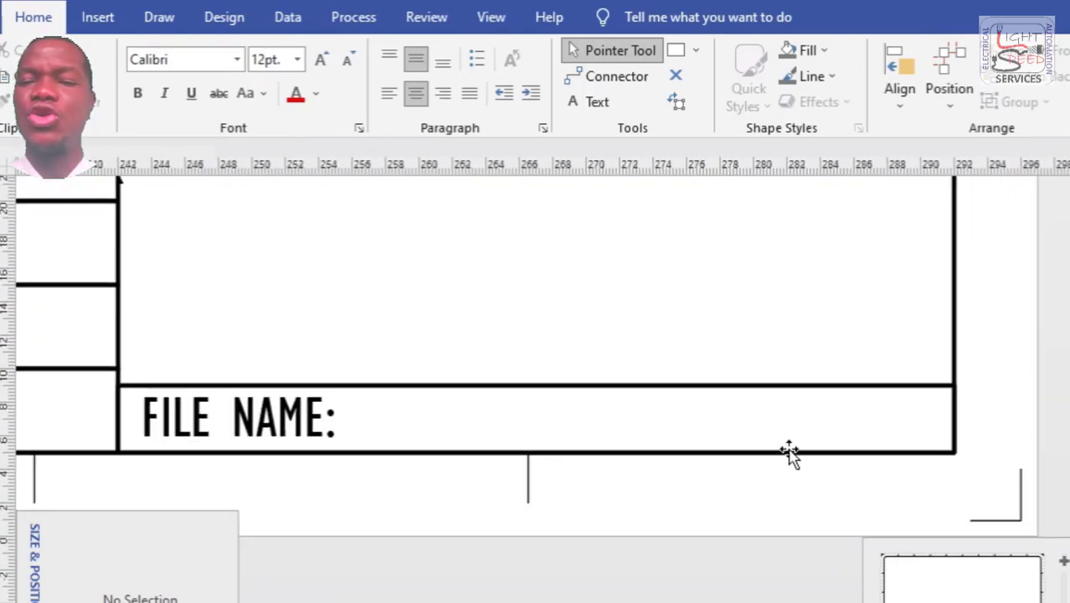
click(755, 389)
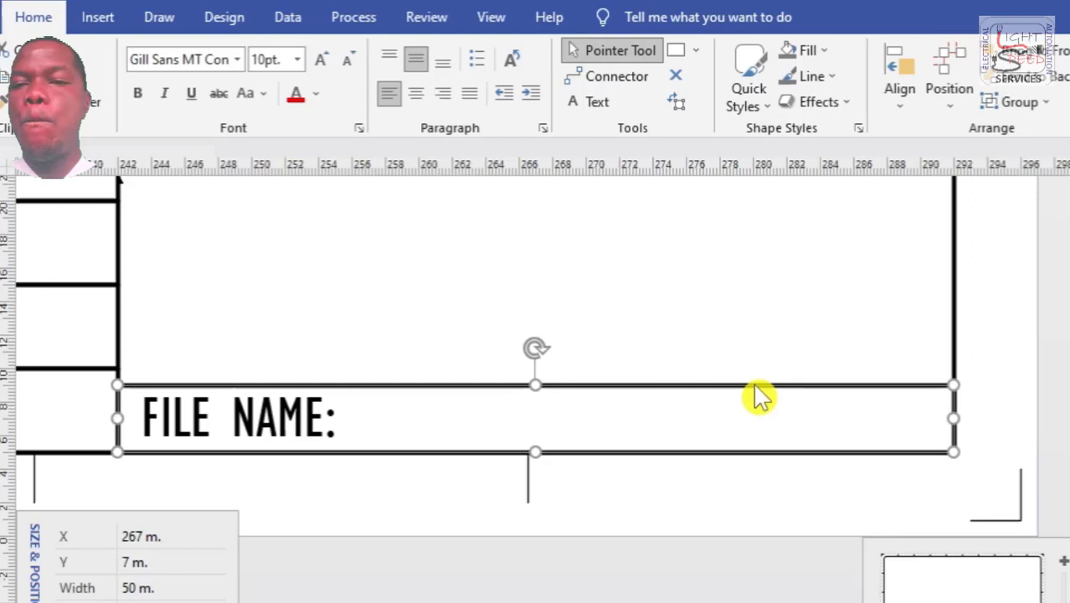
drag(722, 400, 630, 325)
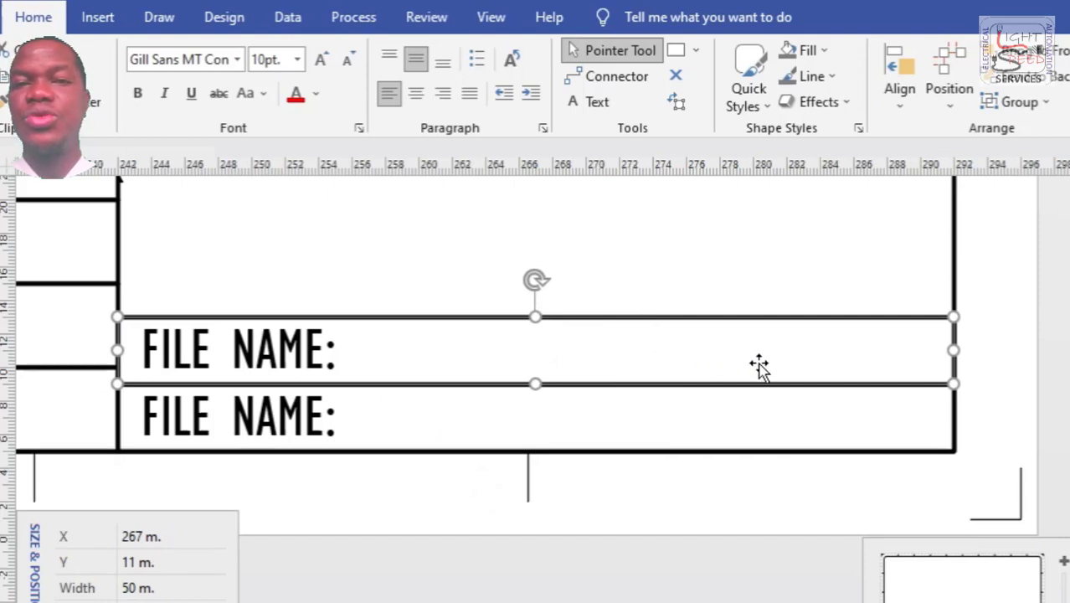
drag(956, 350, 602, 362)
Duplicate the shortened cell, align the copy in the same row with the title block's right edge, and narrow it to about 10 m.
key(ctrl+d)
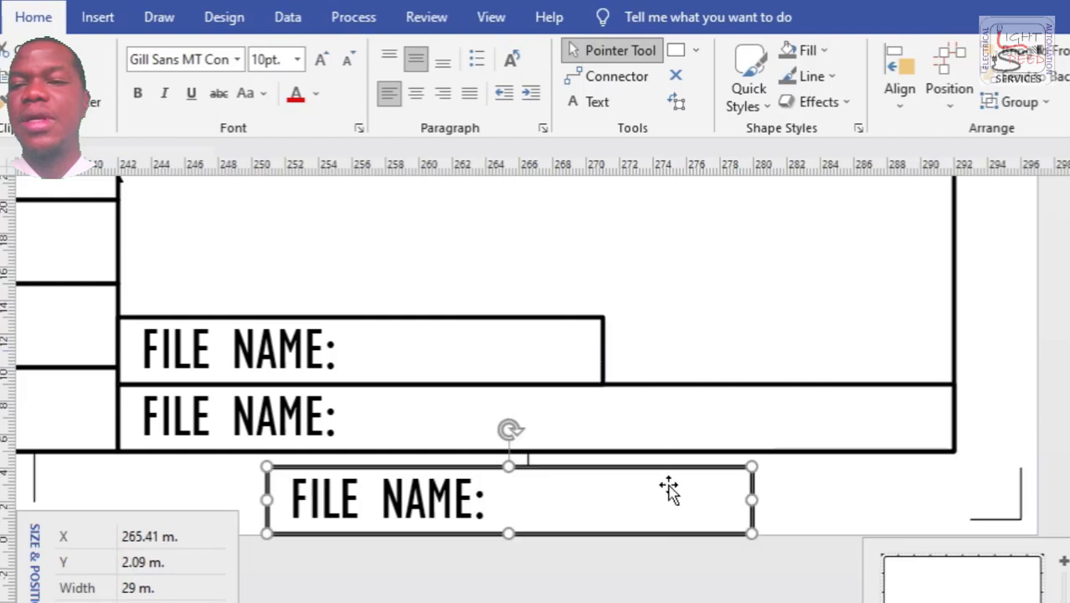
drag(714, 481, 917, 332)
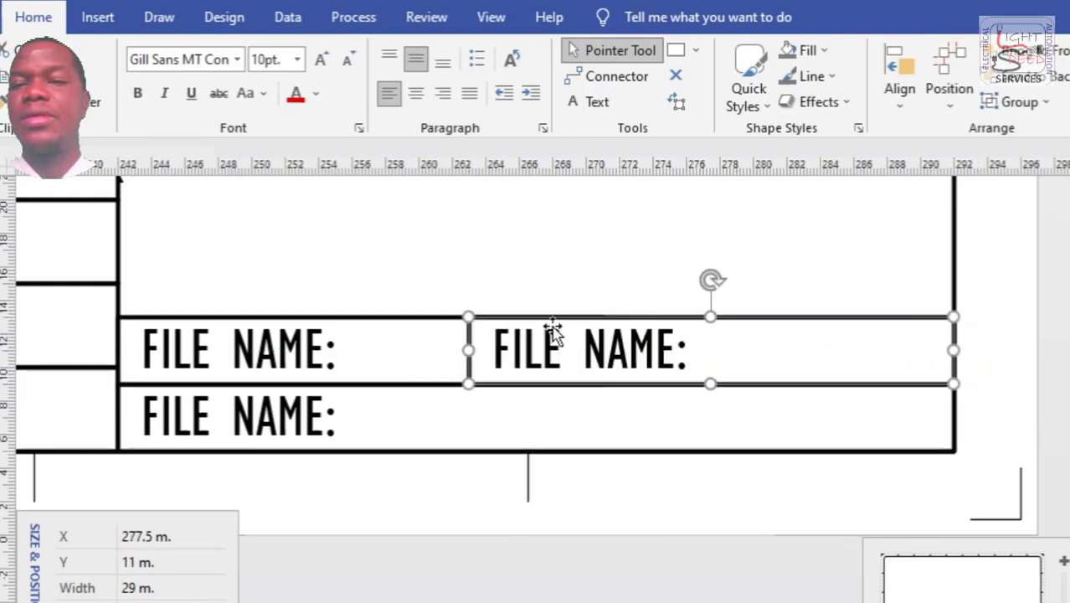
drag(461, 347, 788, 342)
Label the narrow cell at the title block's right edge Rev. 00 and widen it leftward to about 11 m so the text fits on one line.
double_click(793, 343)
text(r)
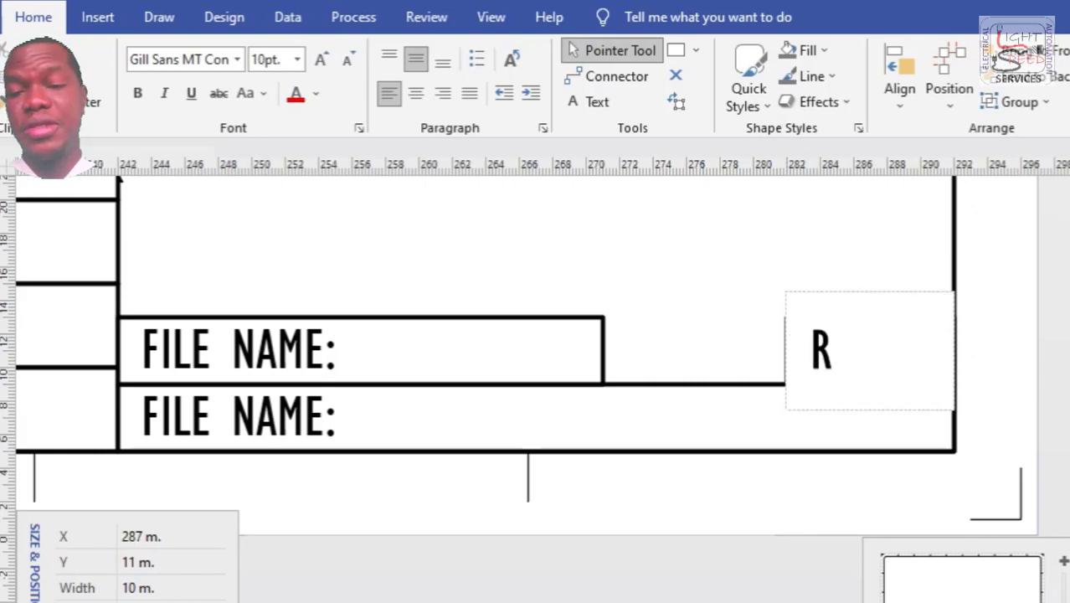
text(ev.)
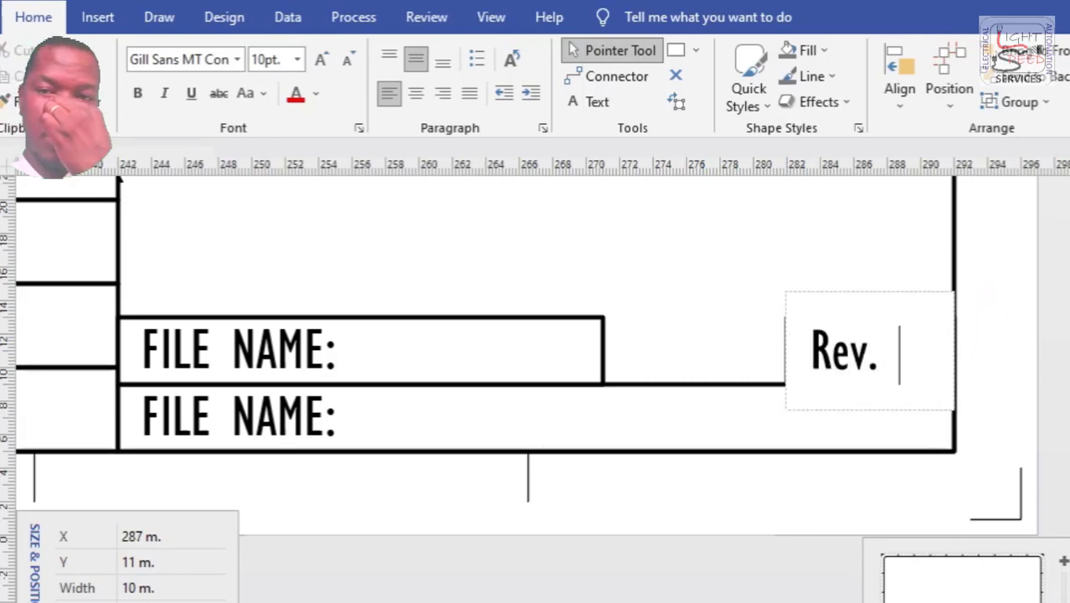
key(Return)
text(00)
click(1015, 354)
click(784, 350)
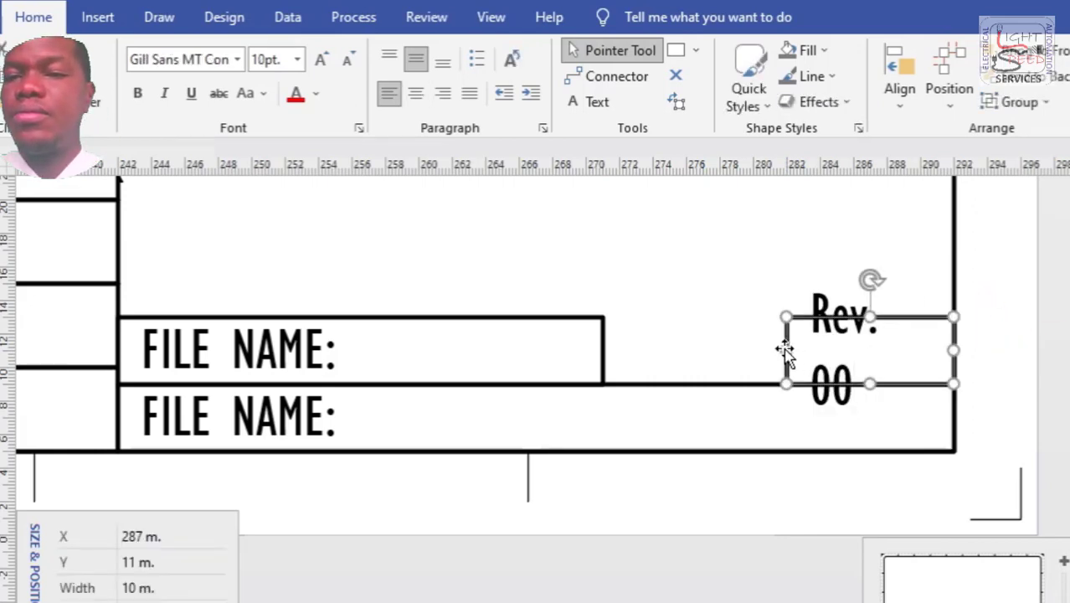
double_click(785, 350)
click(732, 350)
click(785, 351)
drag(782, 352, 768, 351)
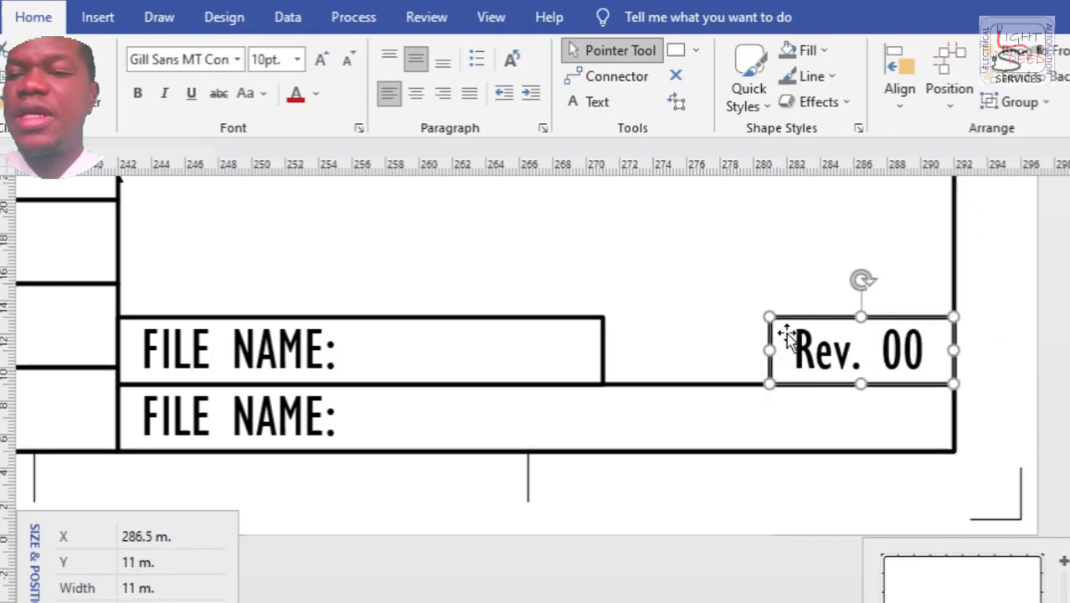
Stack two copies of the Rev. 00 cell above the original, flush with the title block's right edge.
key(ctrl+d)
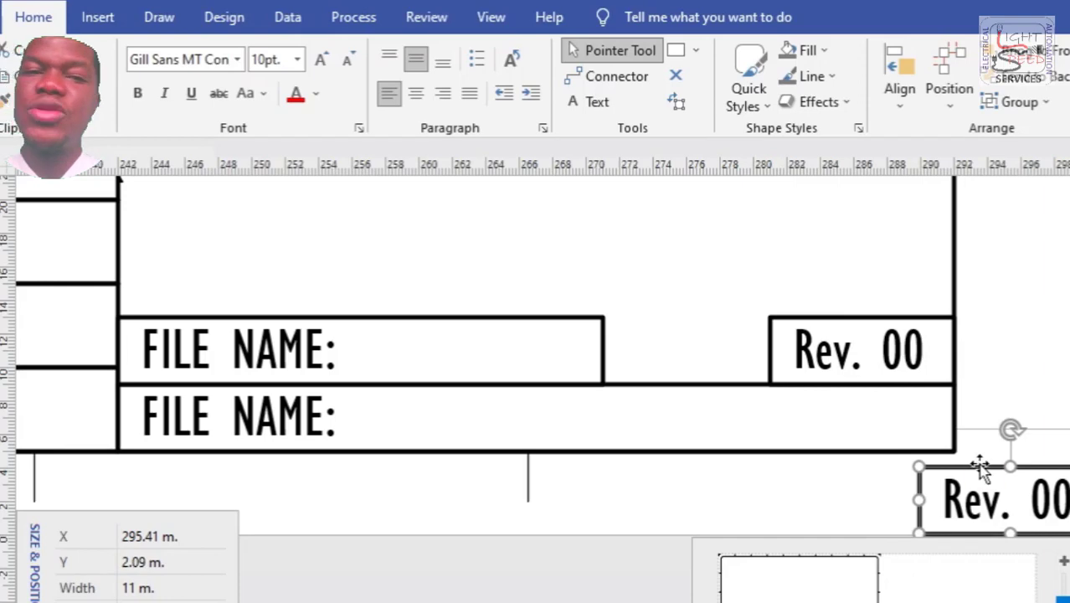
drag(982, 471, 837, 262)
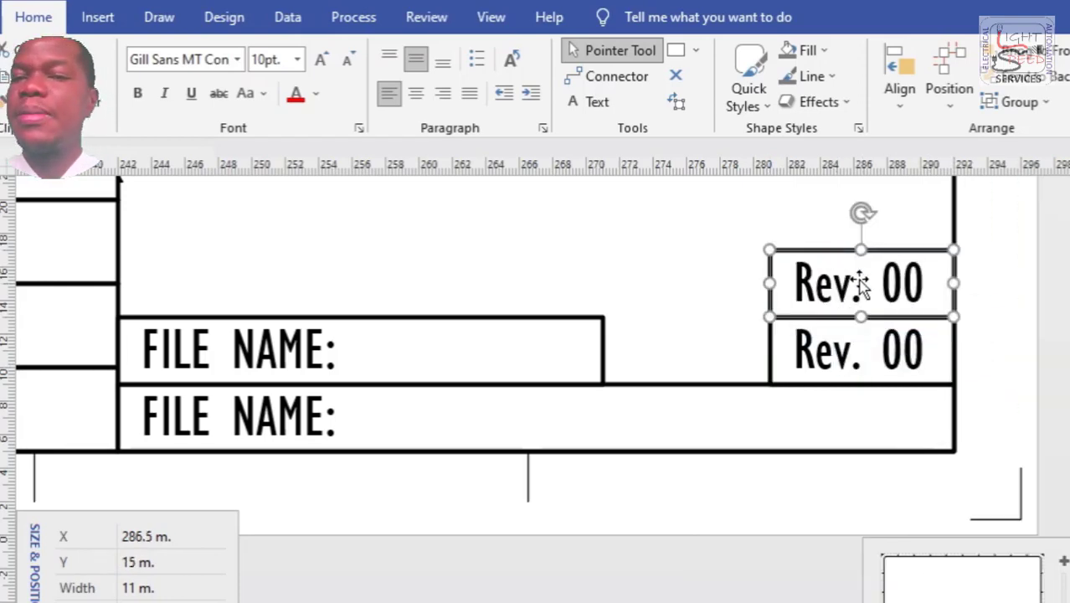
right_click(919, 239)
click(983, 279)
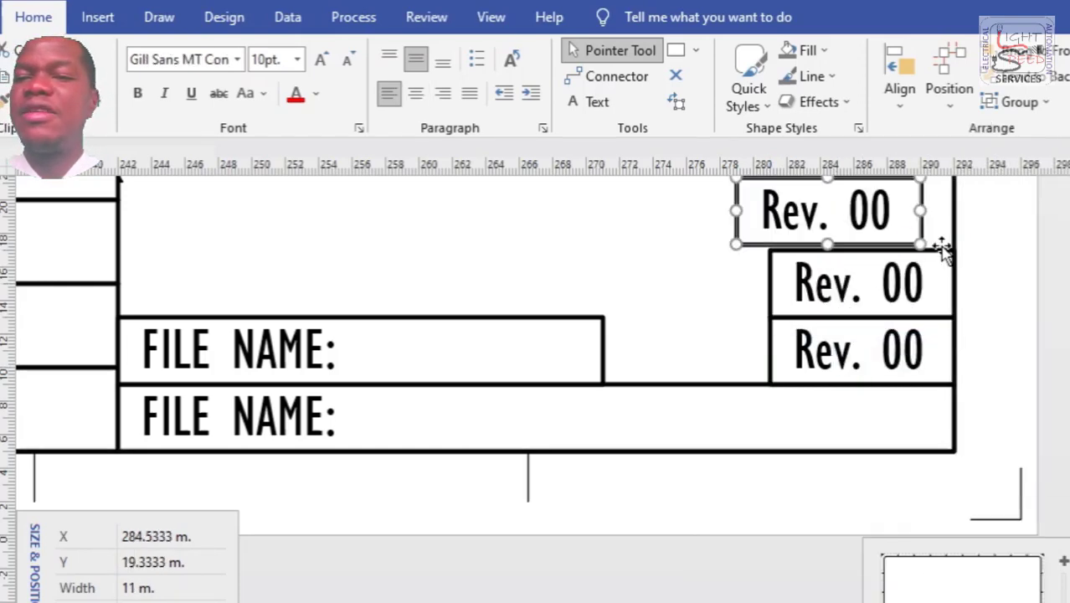
drag(774, 203, 806, 210)
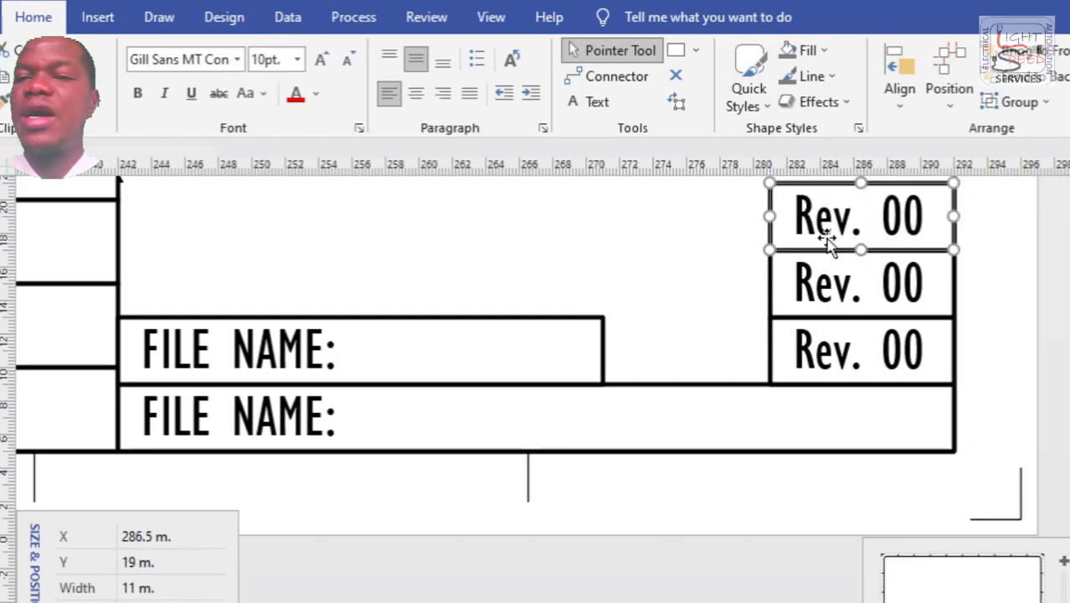
key(Up)
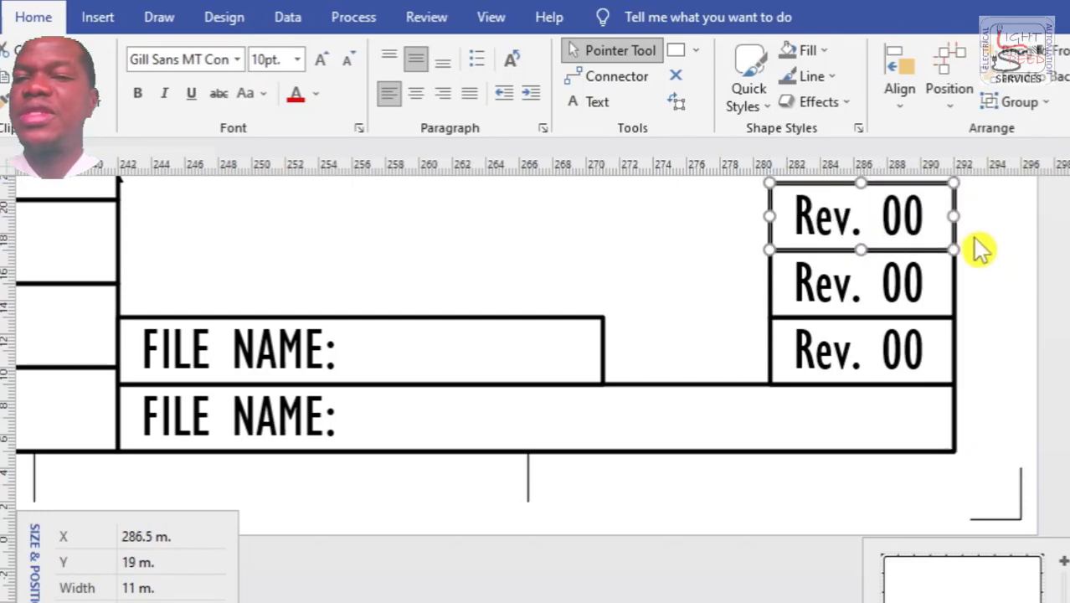
Replace the two stacked Rev. 00 copies with one double-height cell by stretching one and deleting the other.
click(869, 291)
drag(861, 250, 866, 287)
click(924, 256)
click(899, 347)
key(Delete)
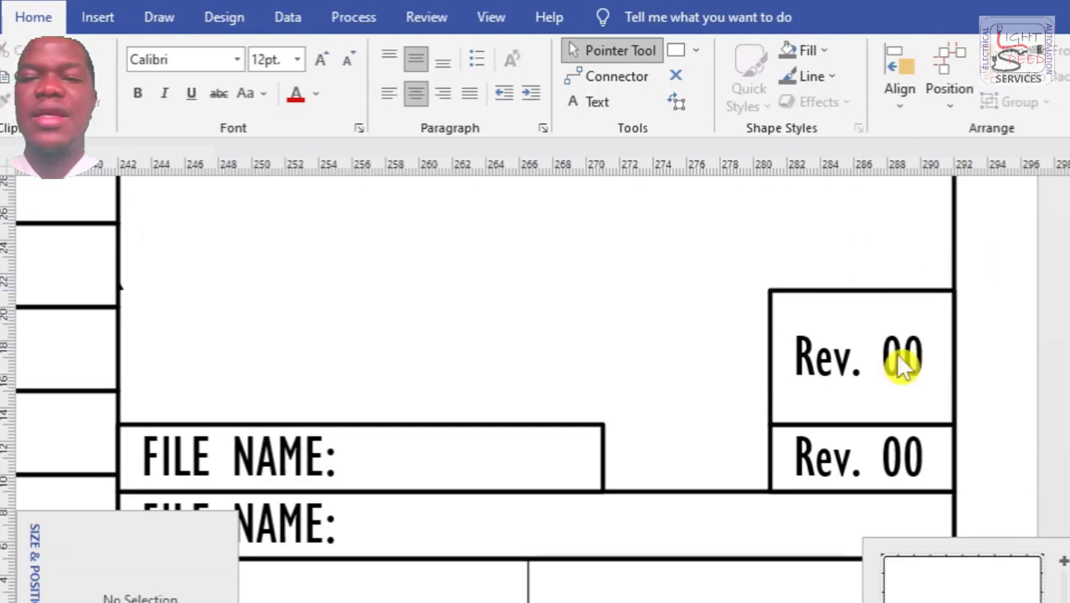
Replace the double-height cell's text with Sheet on the first line and 1 of 1 on the second.
double_click(901, 360)
text(sh)
key(BackSpace)
key(BackSpace)
text(SHEE)
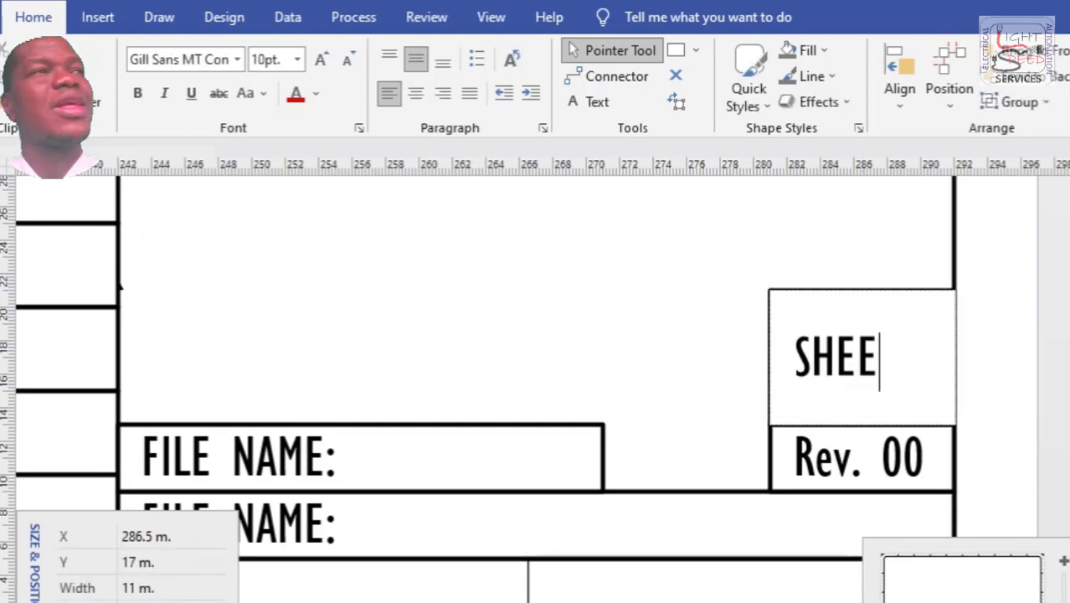
key(BackSpace)
key(BackSpace)
key(BackSpace)
text(he)
double_click(896, 354)
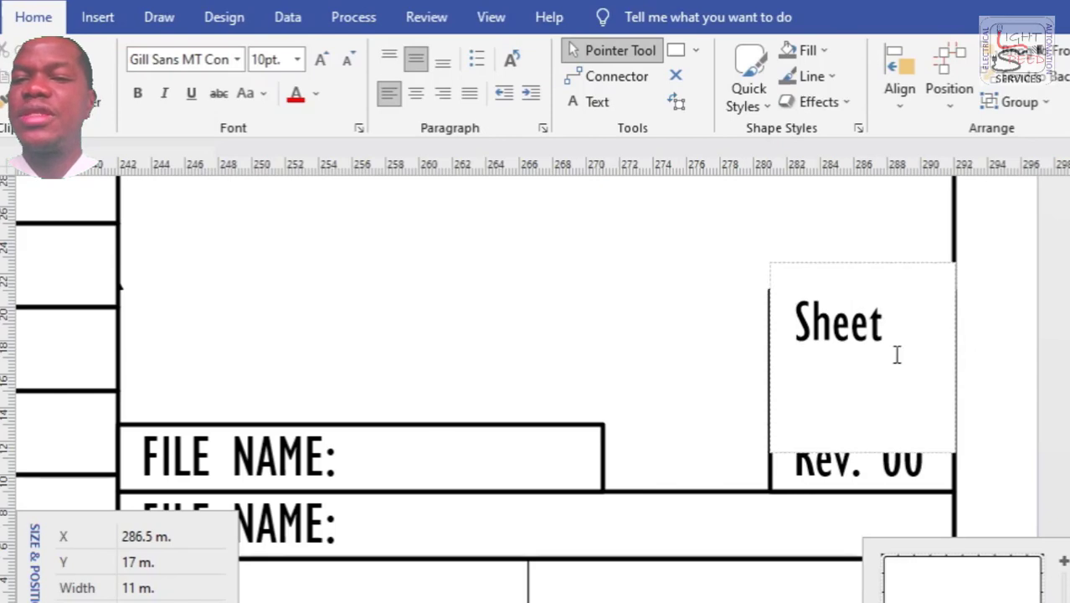
text(1 of 1)
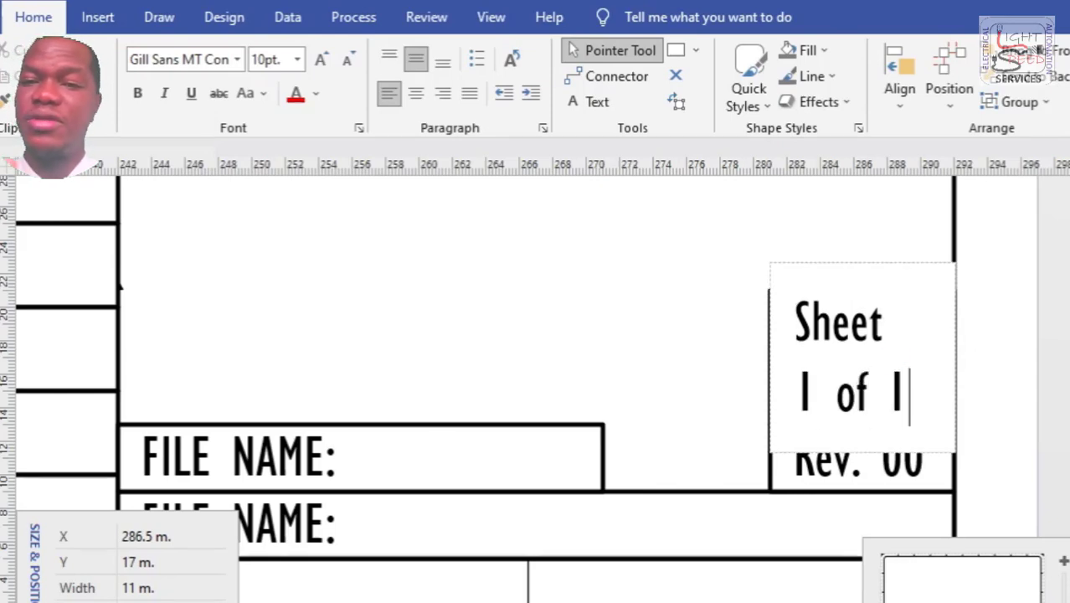
click(1006, 283)
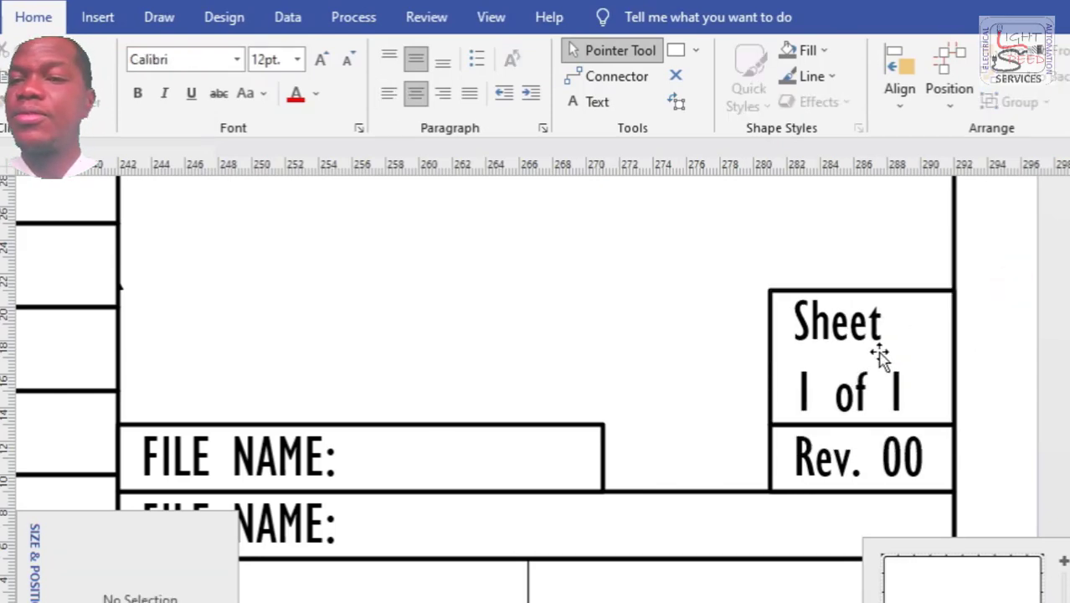
Center the Sheet 1 of 1 text horizontally in its cell.
double_click(880, 358)
click(417, 92)
click(976, 308)
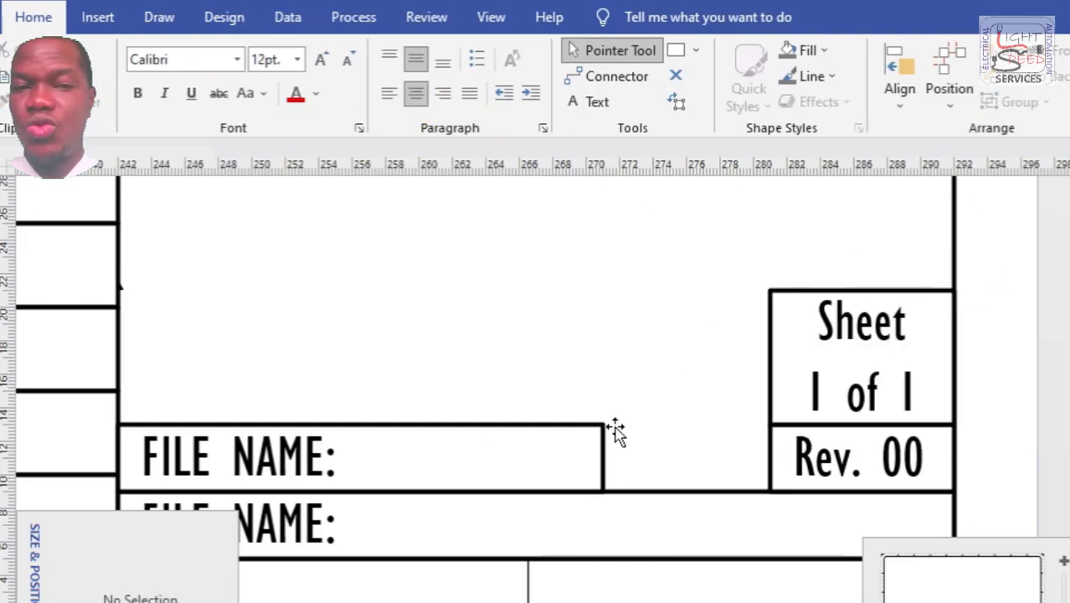
Copy the Rev. 00 cell and place the copy directly to the left of the original in the same row.
click(777, 474)
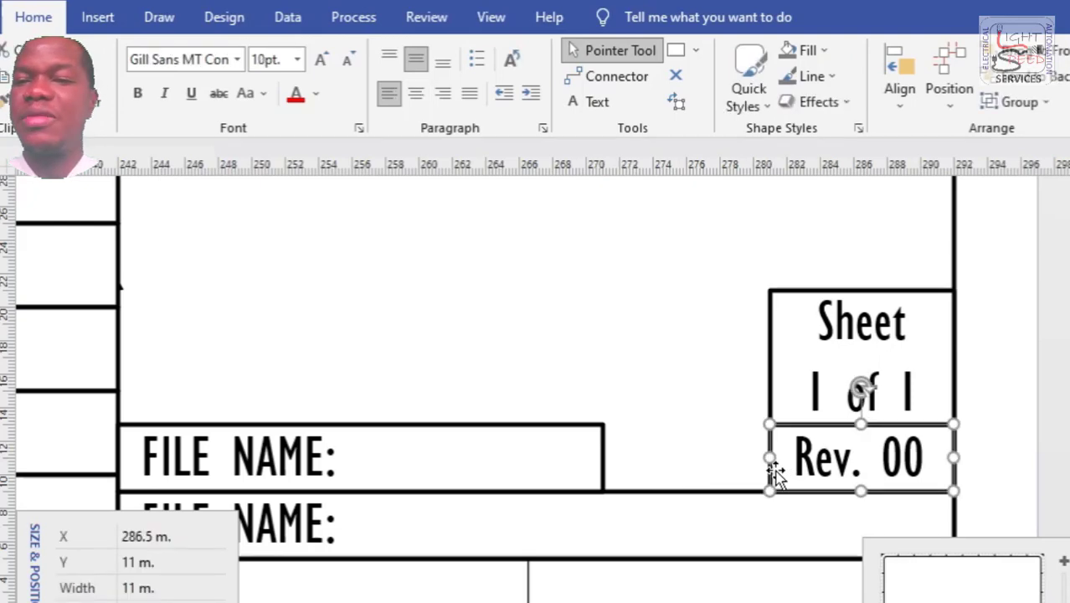
right_click(772, 472)
click(1015, 512)
right_click(675, 478)
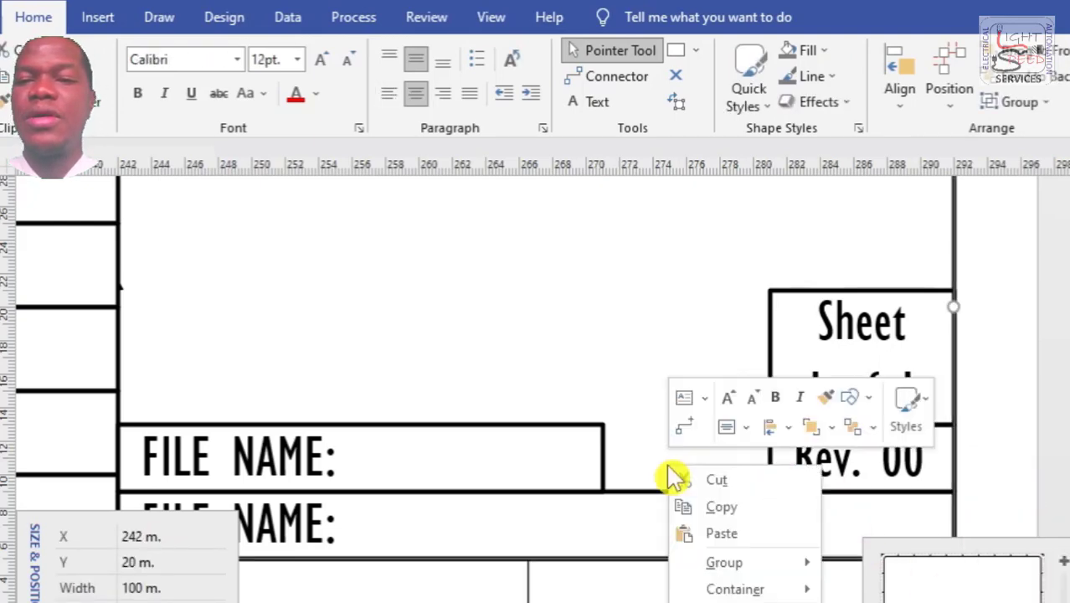
click(717, 533)
drag(686, 425, 700, 429)
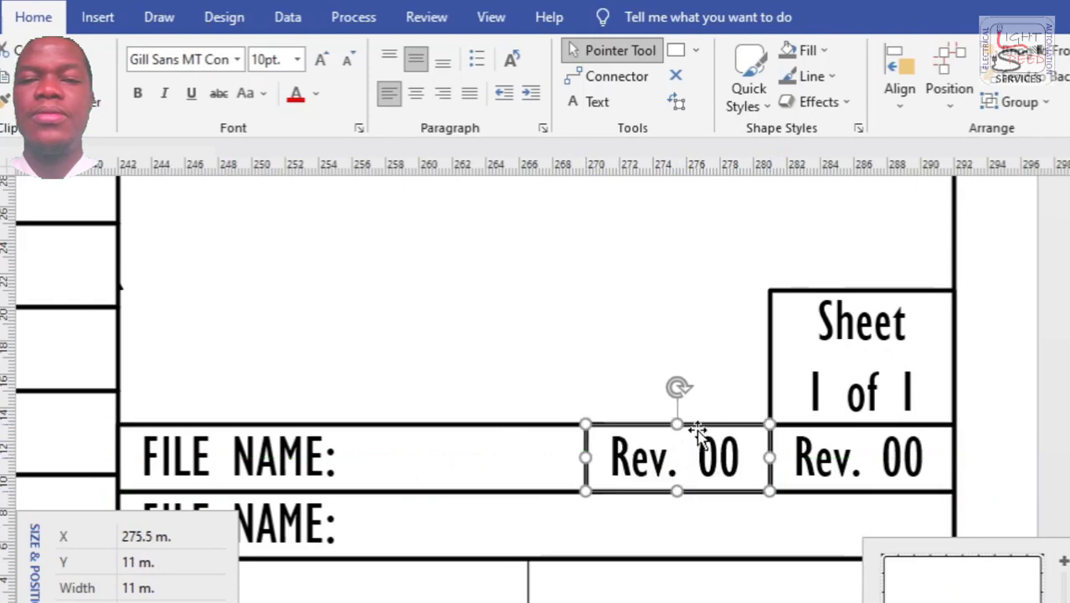
Replace the text of the copied Rev. 00 cell beside the FILE NAME cell with P.Size: A4.
double_click(688, 452)
text(P.)
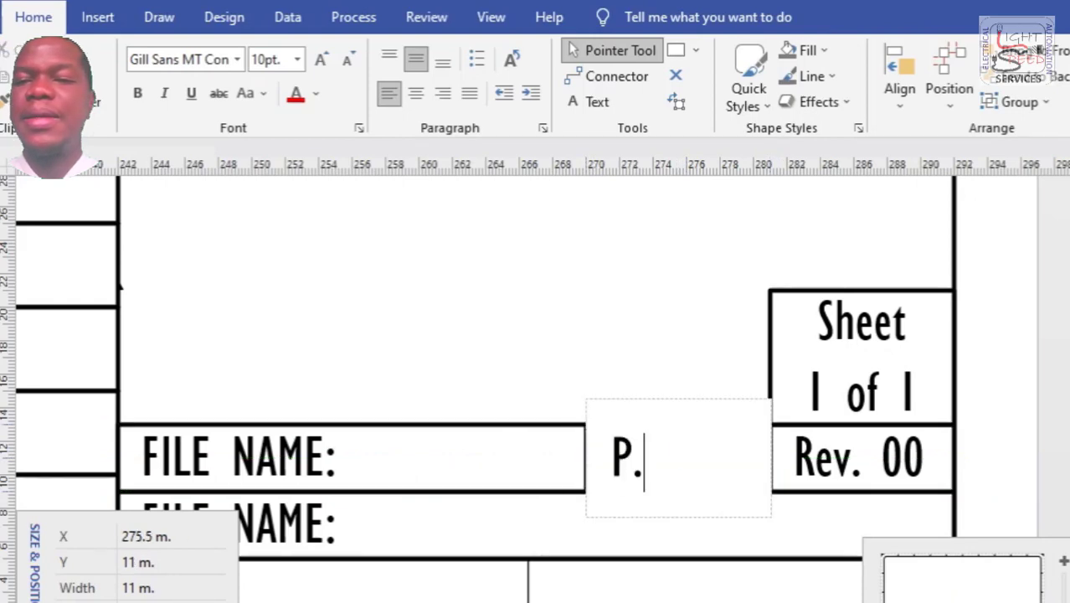
text(Size:)
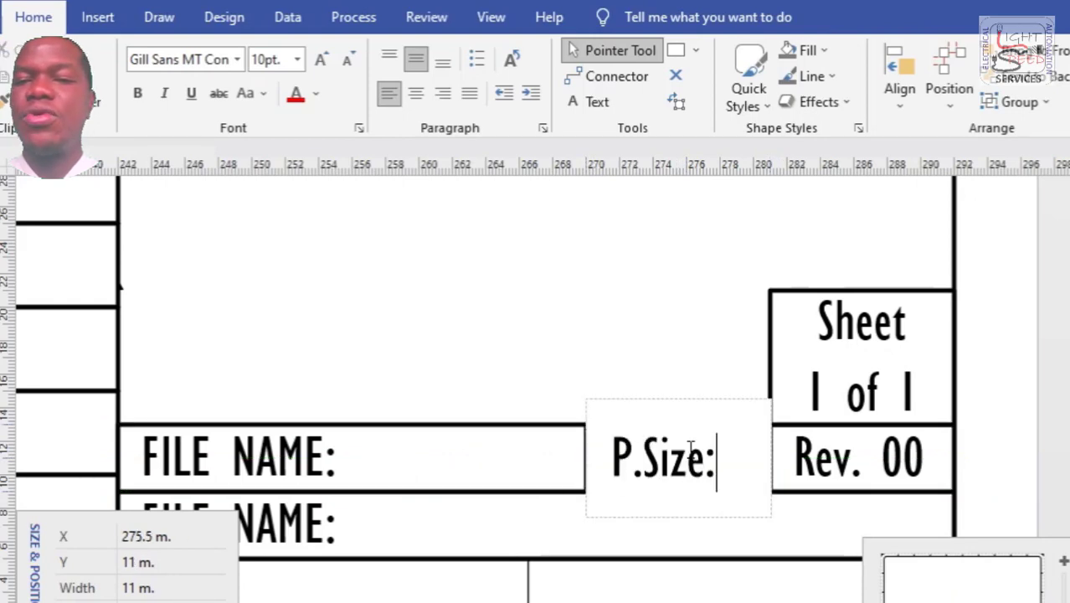
key(Return)
text(a)
key(BackSpace)
key(BackSpace)
key(Return)
text(AE)
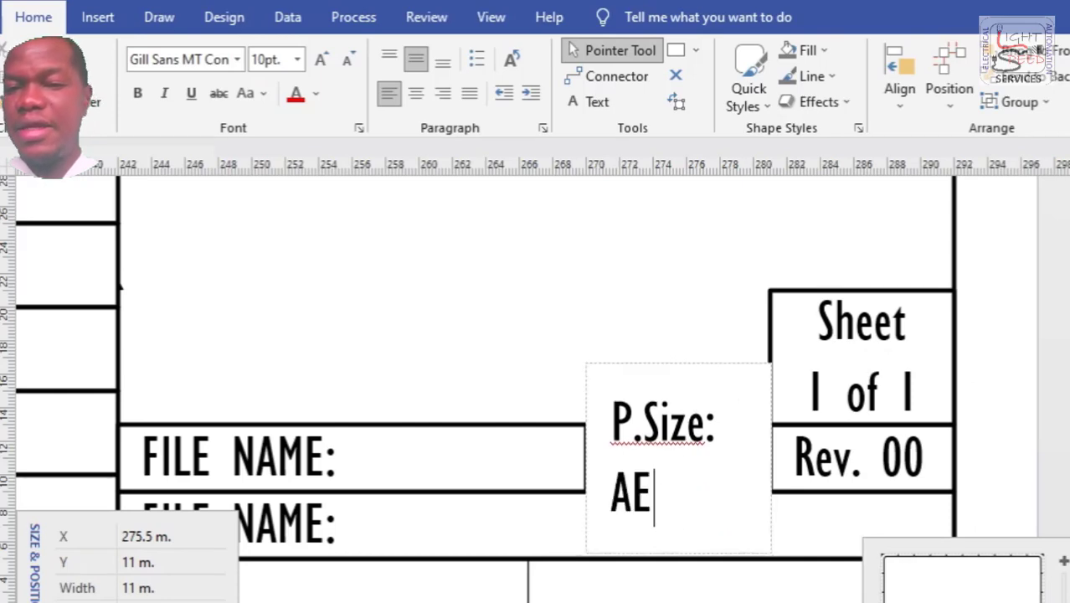
key(BackSpace)
text(4)
click(703, 293)
Shorten the upper FILE NAME cell to 24 m wide and widen the P.Size cell leftward to 13 m.
click(576, 456)
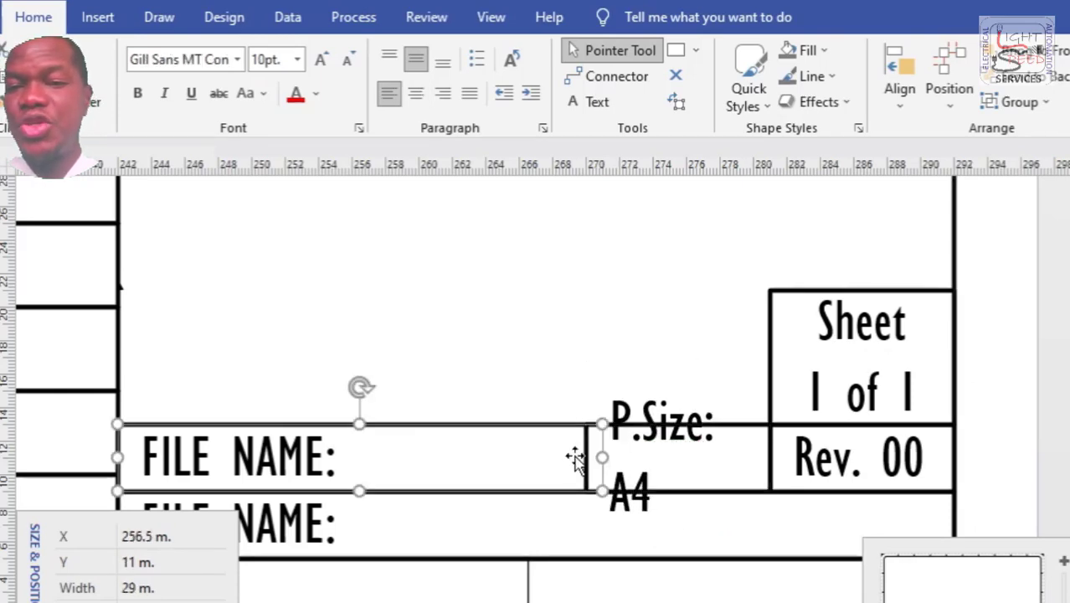
drag(586, 456, 554, 455)
click(589, 461)
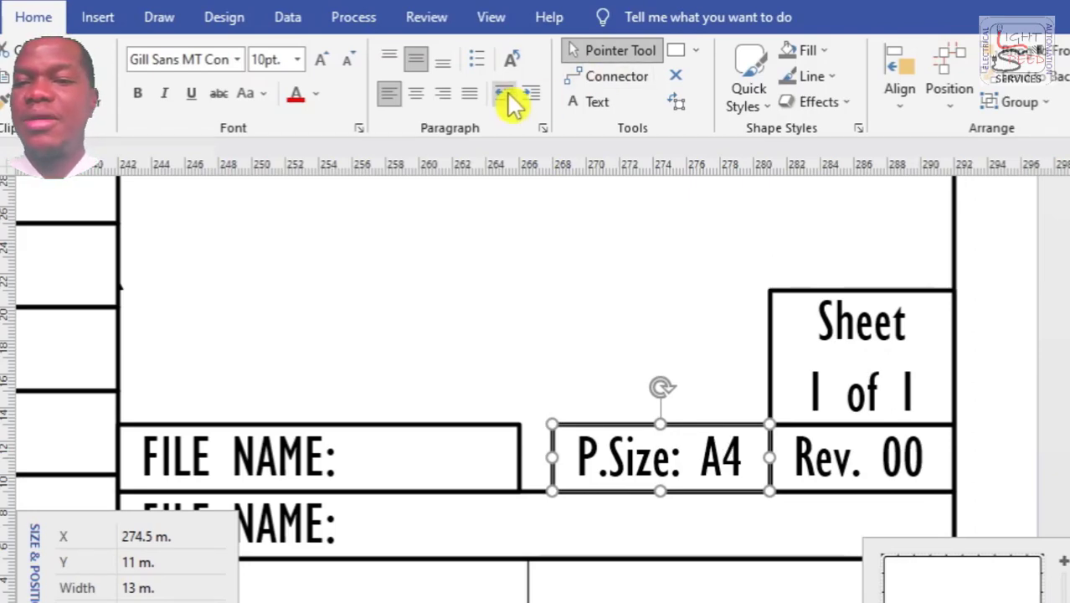
double_click(639, 459)
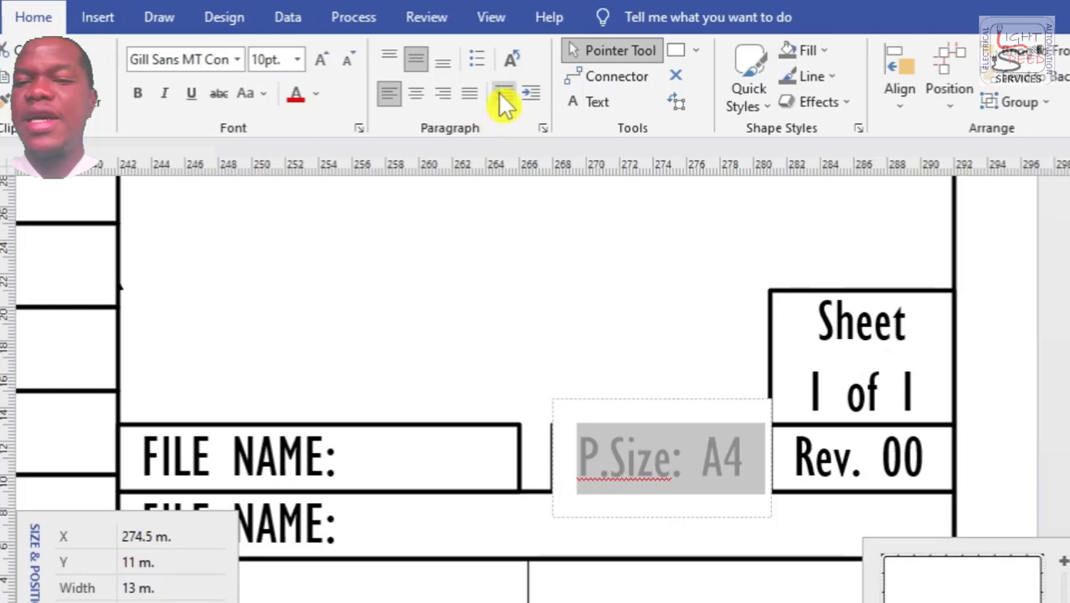
key(Escape)
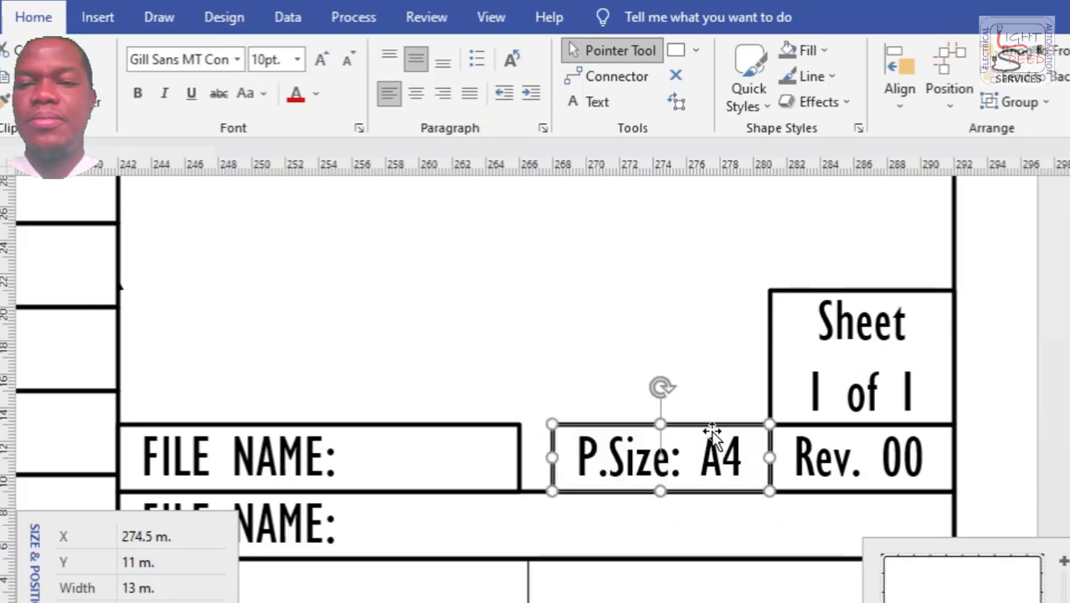
Copy the P.Size: A4 cell and place the copy directly above the original.
right_click(772, 429)
click(804, 471)
right_click(621, 382)
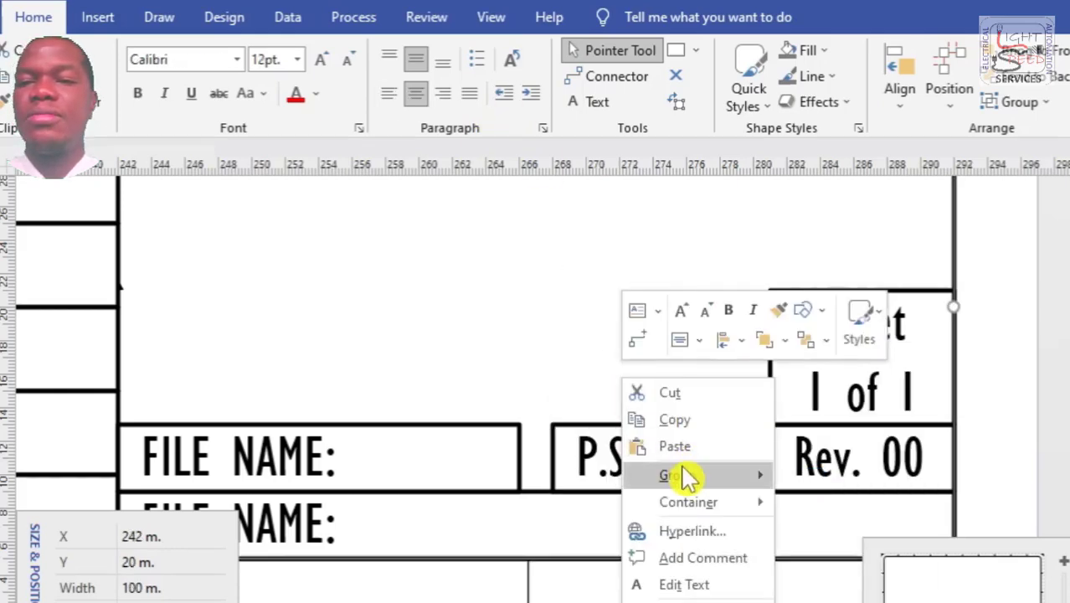
click(681, 445)
drag(658, 351, 698, 367)
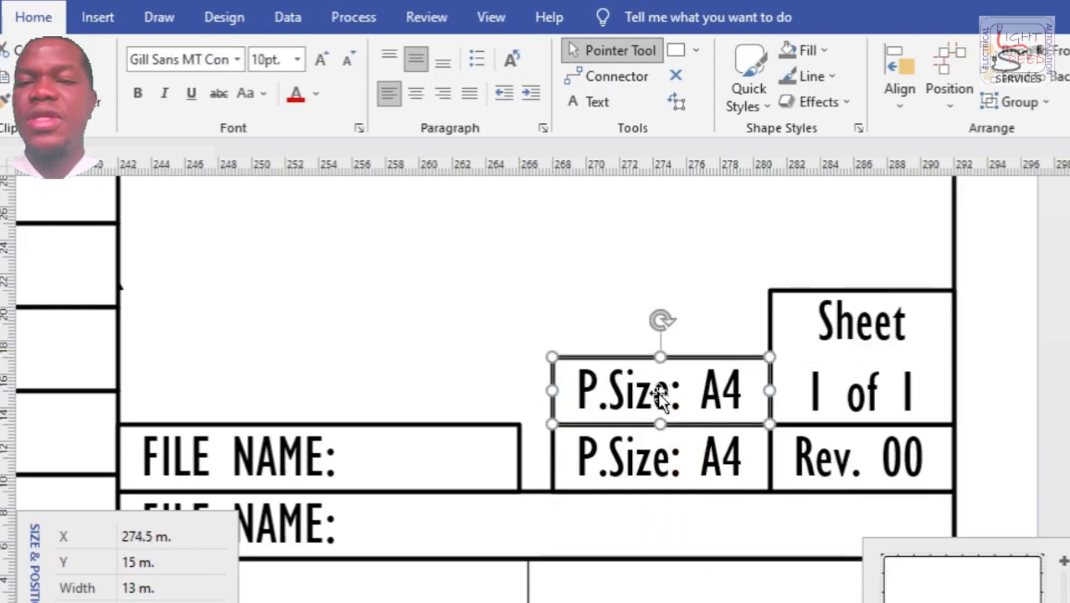
Replace the text of the cell above P.Size: A4 with Dim: mm.
double_click(663, 400)
click(656, 397)
triple_click(695, 406)
text(Dim: mm)
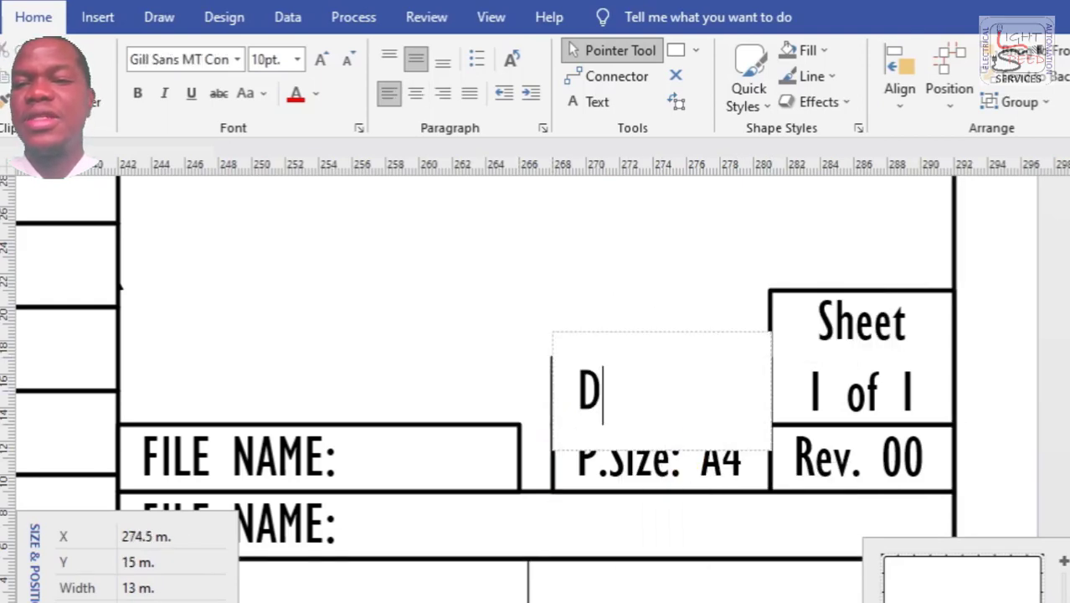
click(659, 342)
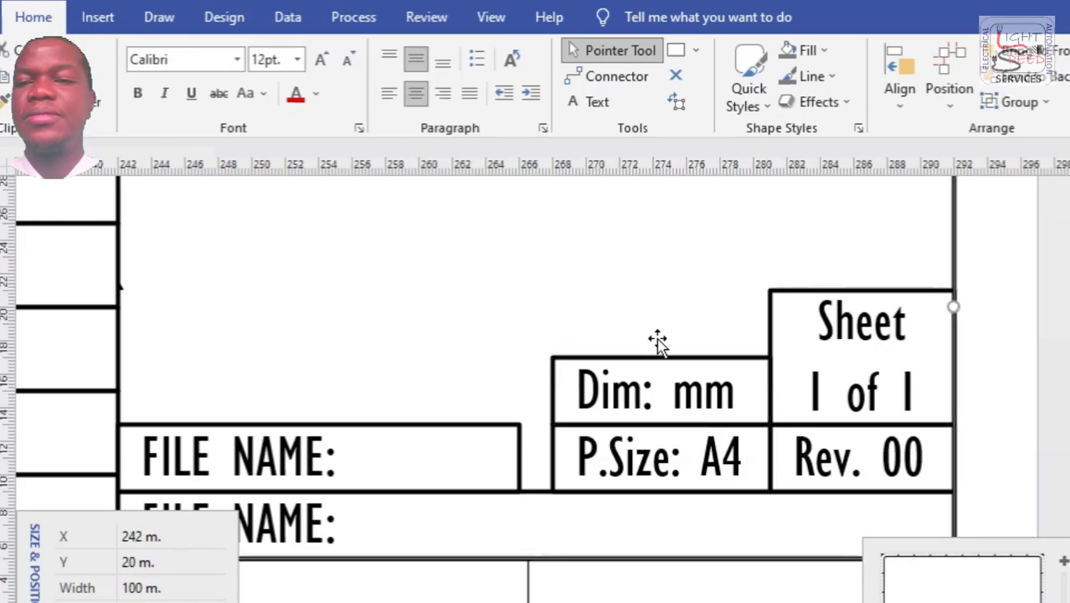
Paste another P.Size: A4 cell and place it directly above the Dim: mm cell.
right_click(653, 335)
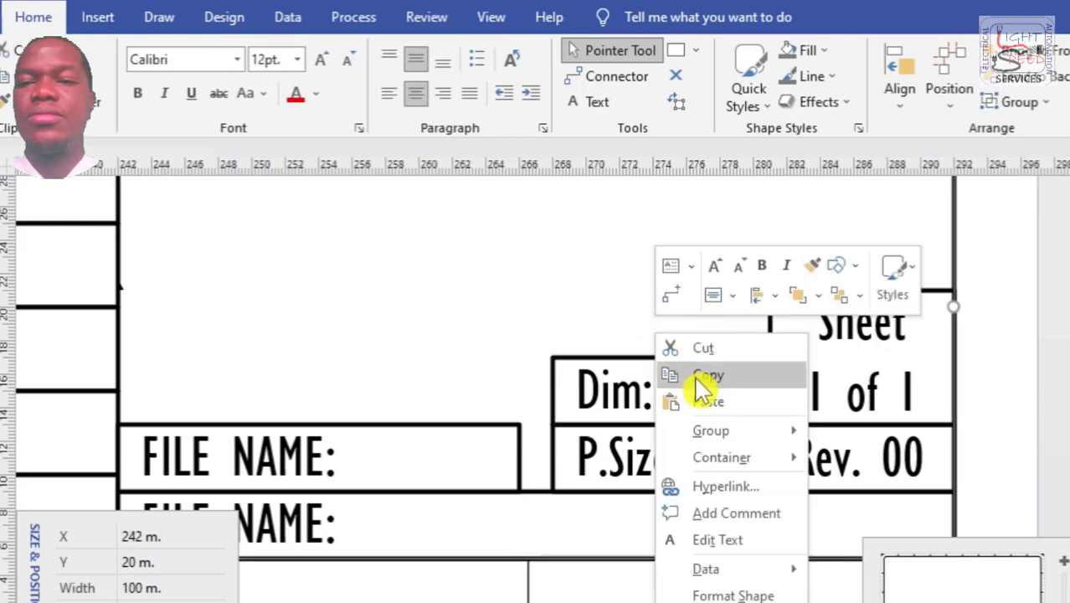
click(697, 400)
drag(685, 306, 692, 299)
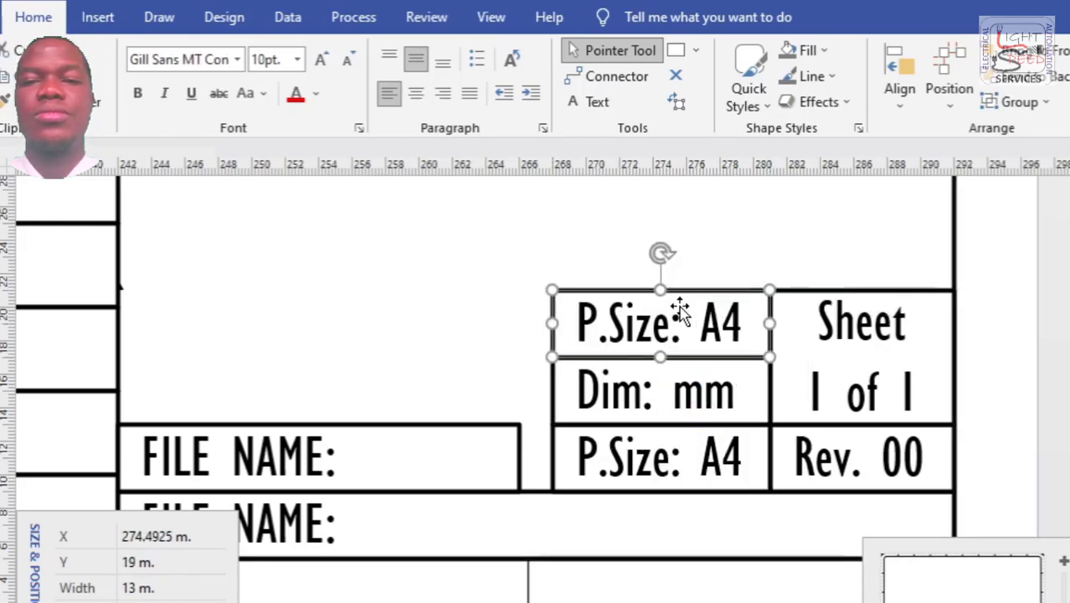
Replace the text of the cell above Dim: mm with Scale: 1:1000.
double_click(684, 311)
text(Scale: )
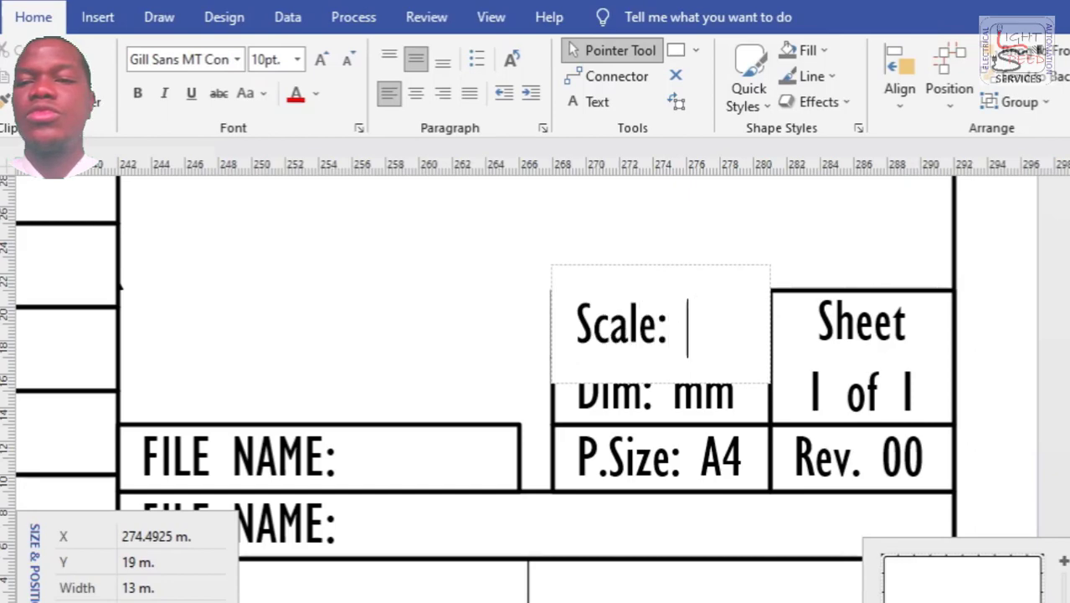
text(1:1000)
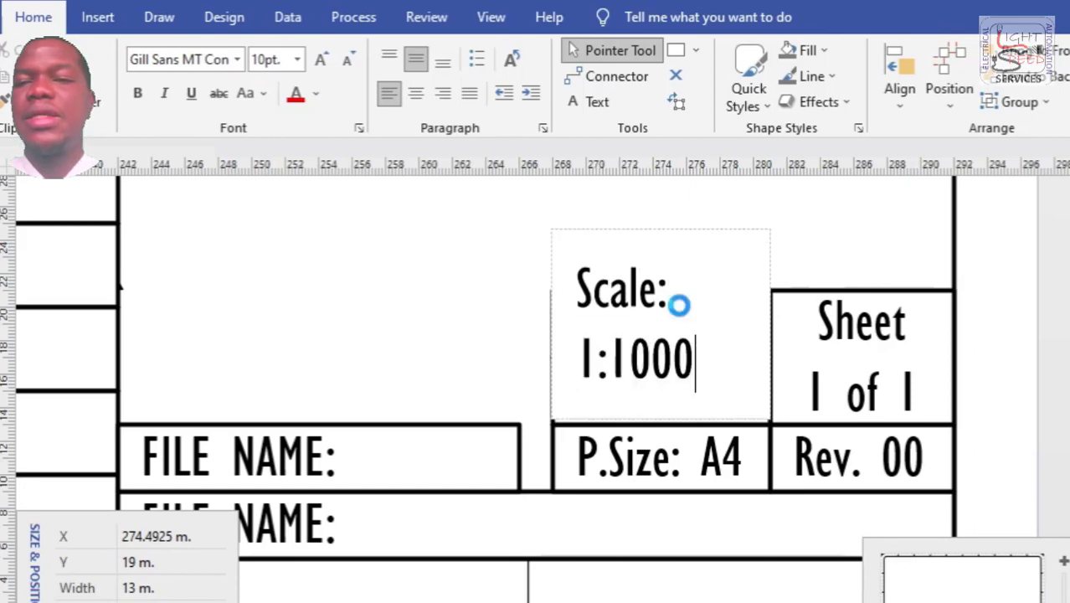
click(780, 235)
Widen the Scale cell leftward to about 17 m and shorten its label to Scl: 1:1000.
click(551, 321)
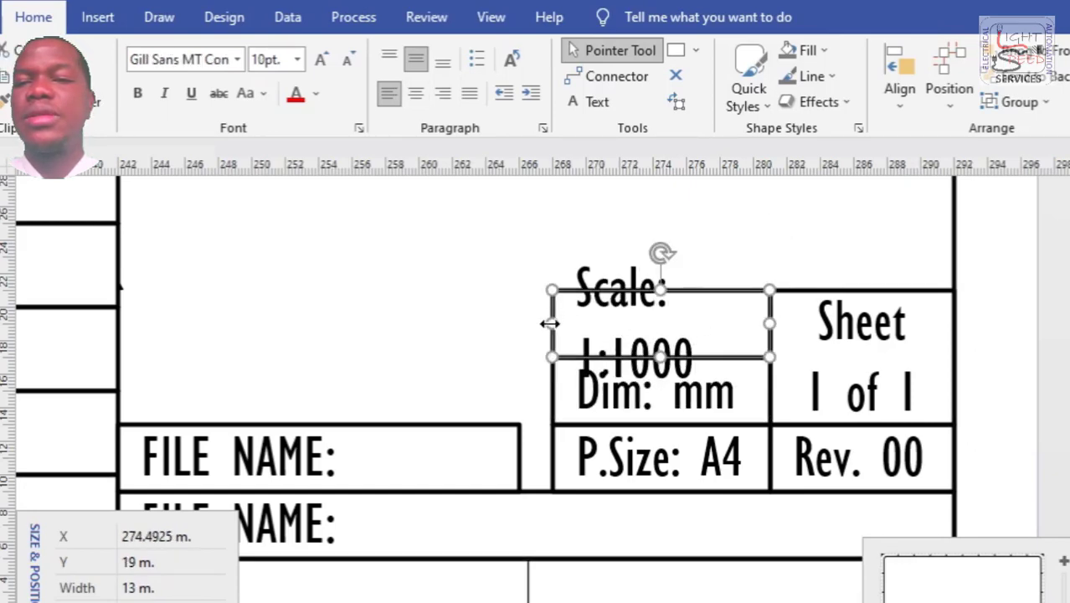
drag(551, 320, 485, 323)
click(584, 335)
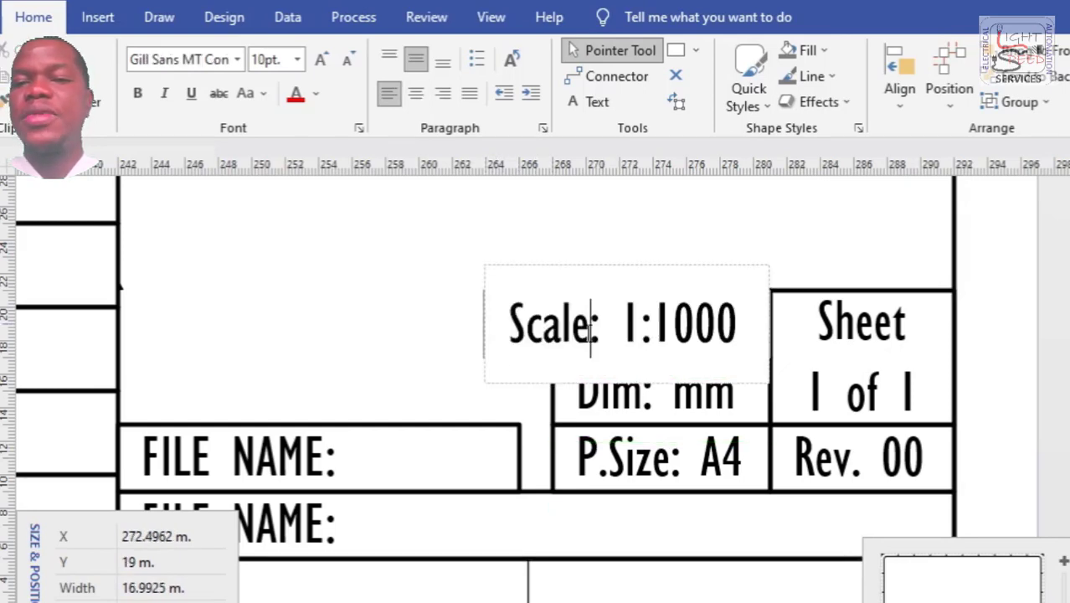
key(BackSpace)
key(BackSpace)
key(BackSpace)
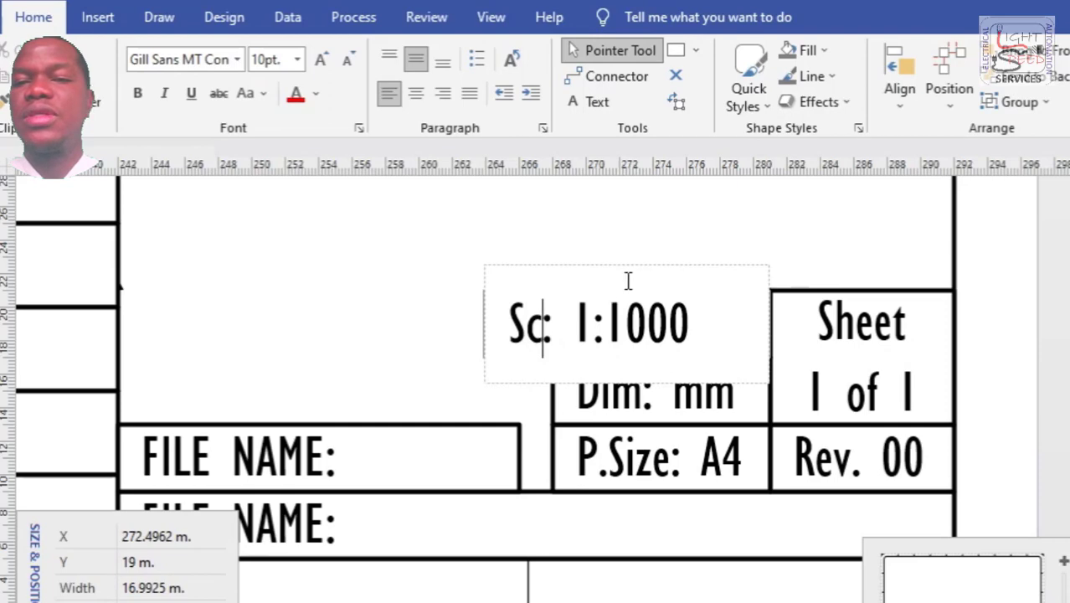
text(l)
click(543, 322)
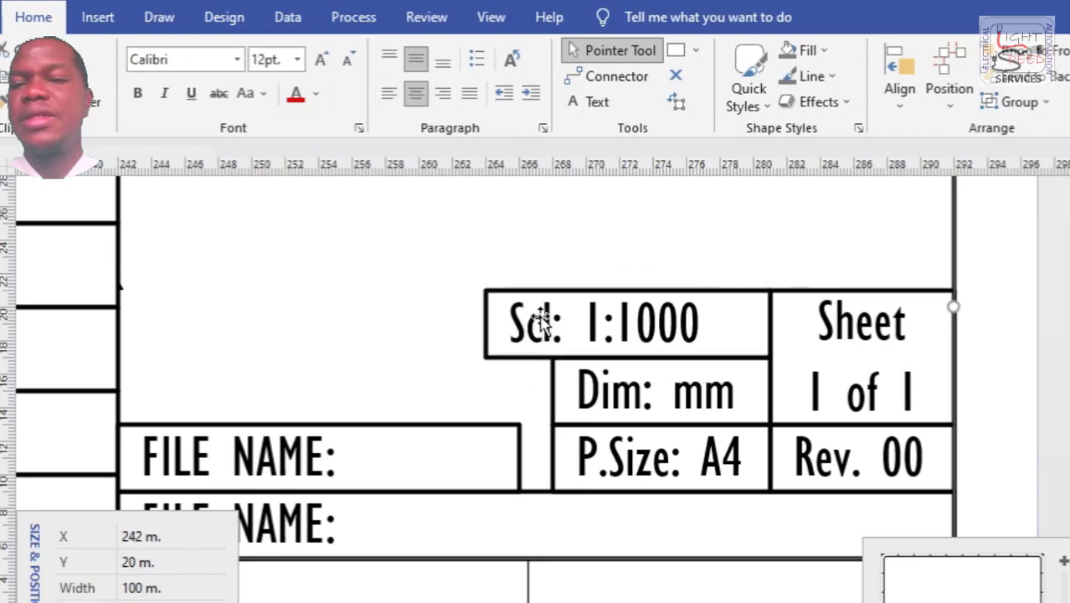
Narrow the Scl: 1:1000 cell to 13 m so its left edge lines up with the Dim: mm cell.
click(543, 322)
drag(486, 324, 548, 324)
double_click(590, 339)
click(602, 329)
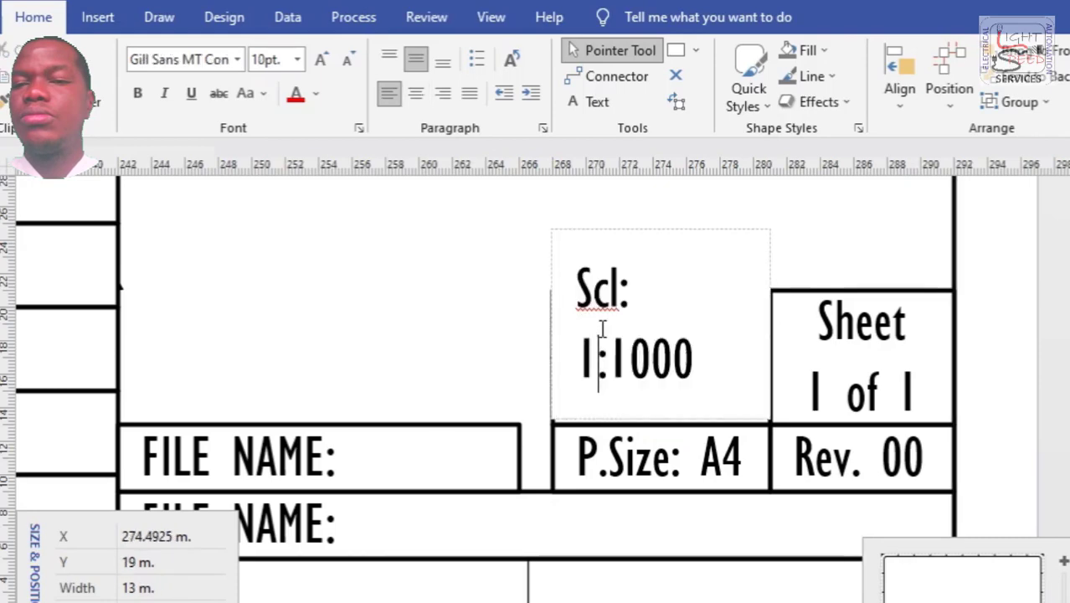
click(821, 242)
Shorten the scale cell's text to S 1:1000 so it fits on a single line.
double_click(586, 338)
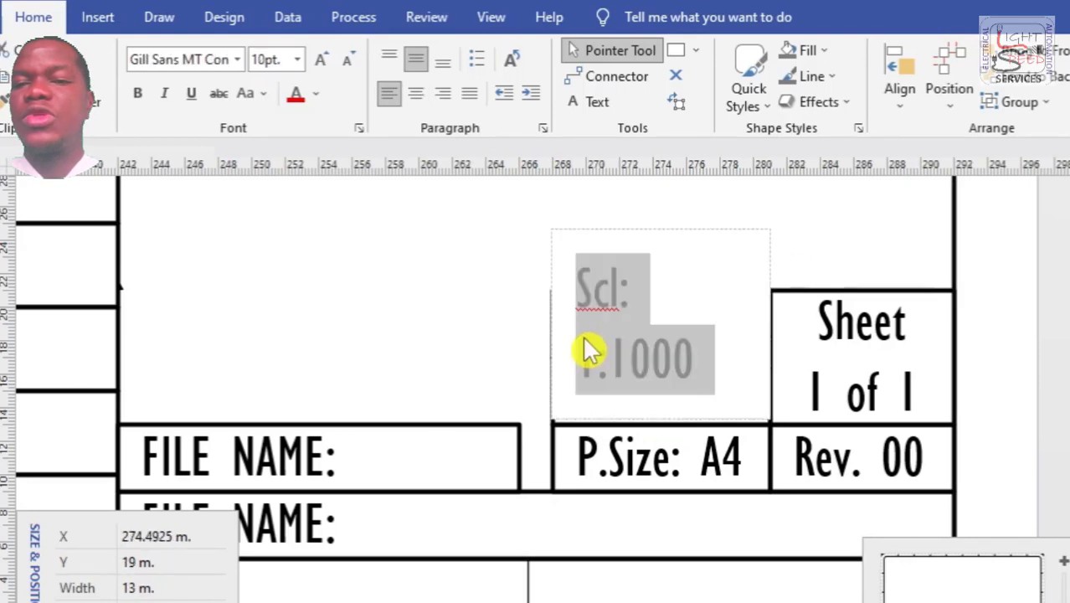
click(600, 342)
key(BackSpace)
key(BackSpace)
key(BackSpace)
key(BackSpace)
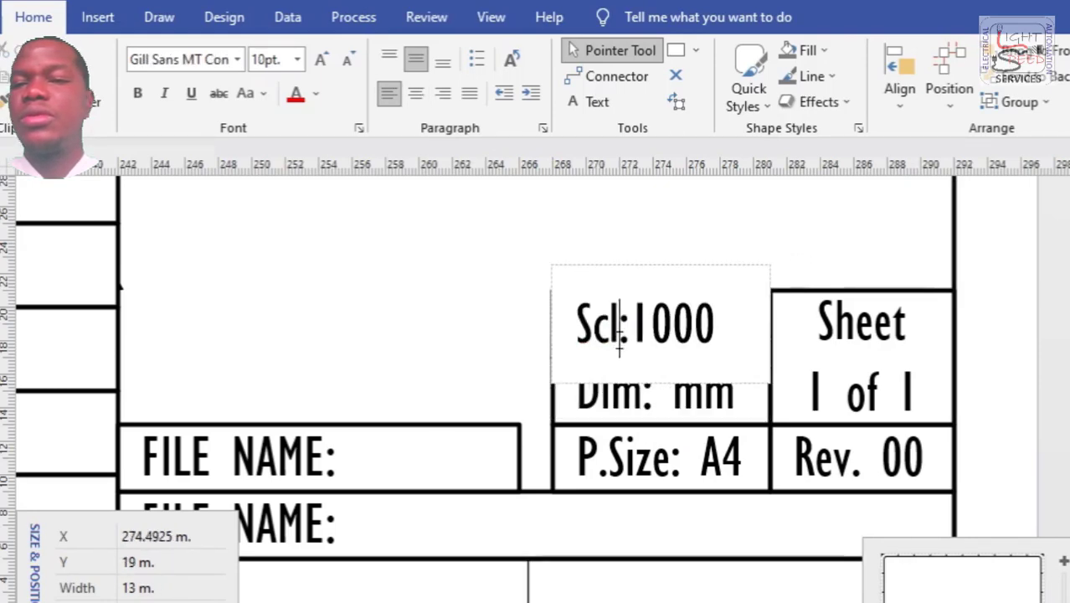
key(Return)
text(1)
click(619, 303)
key(BackSpace)
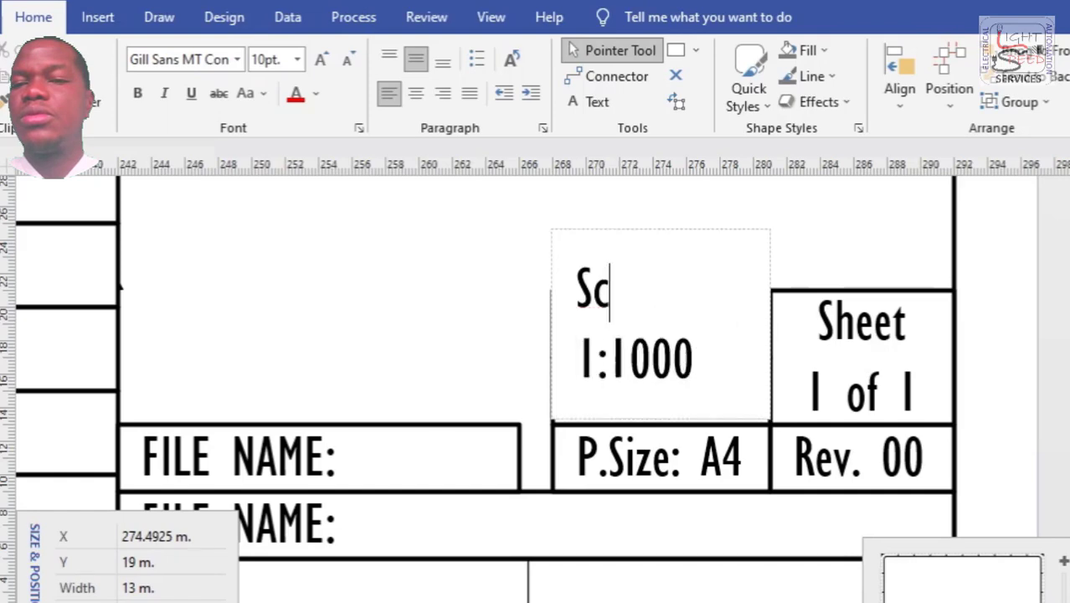
key(BackSpace)
key(Delete)
click(650, 266)
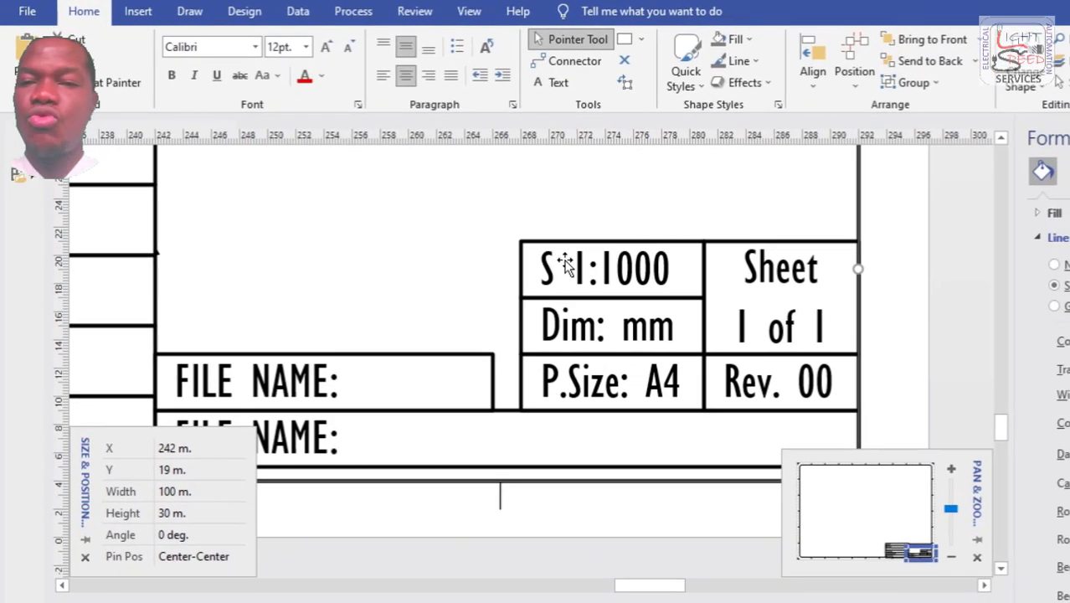
Examine the title block's cells and compare the CLIENT column's upper edge with the outer frame.
click(609, 324)
scroll(801, 292, up, 3)
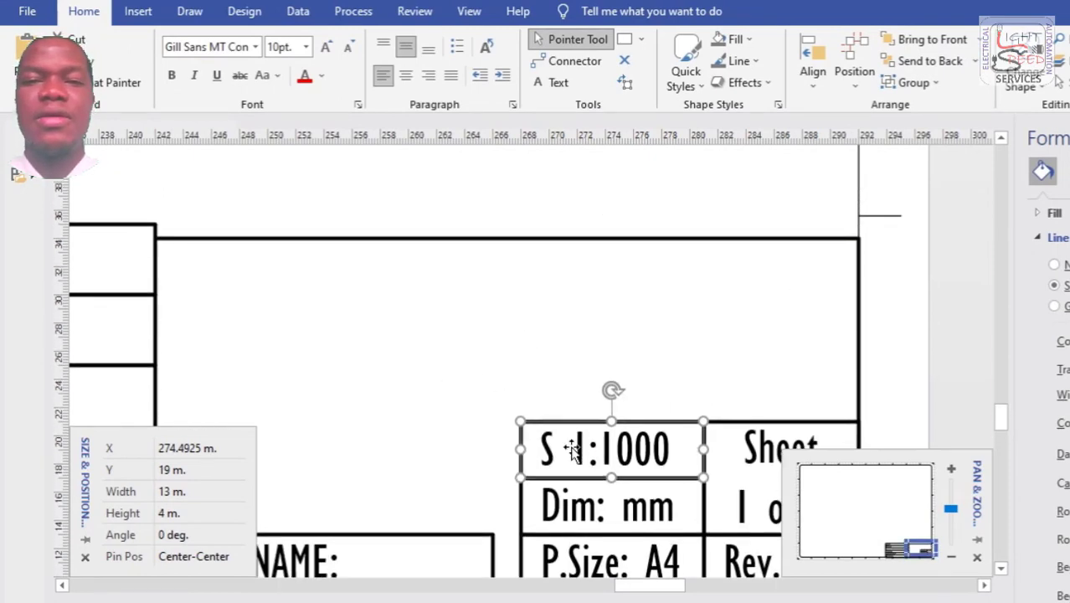
scroll(572, 450, down, 5)
scroll(572, 449, up, 2)
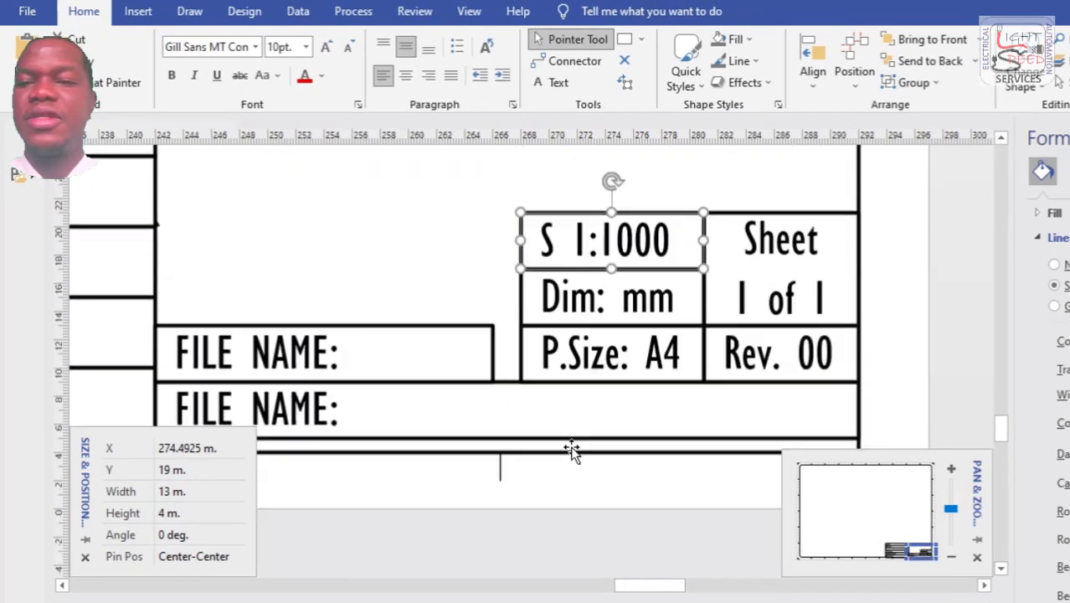
scroll(572, 450, up, 4)
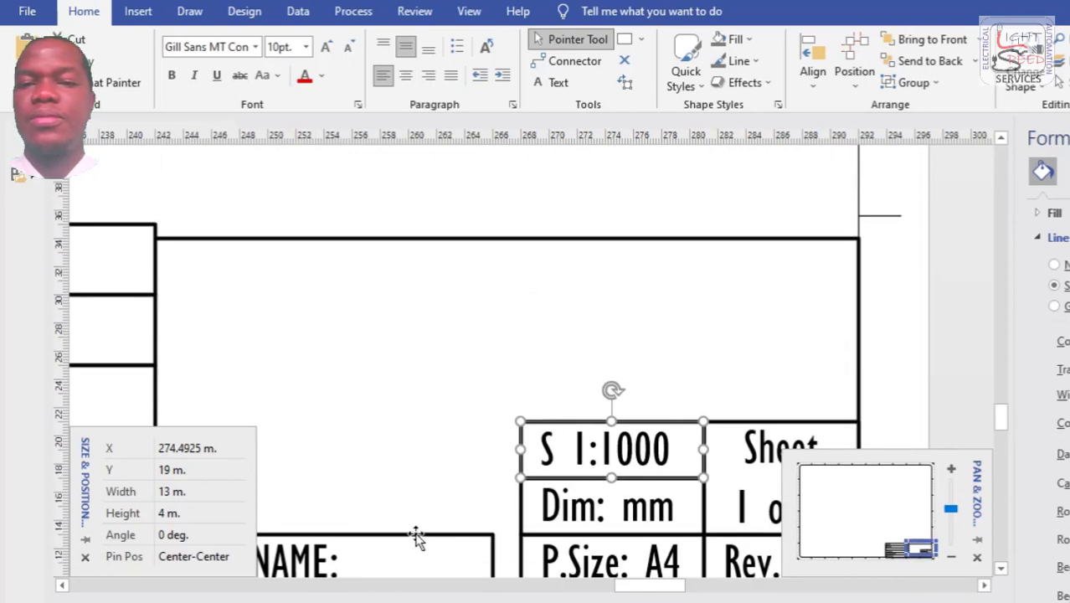
click(416, 535)
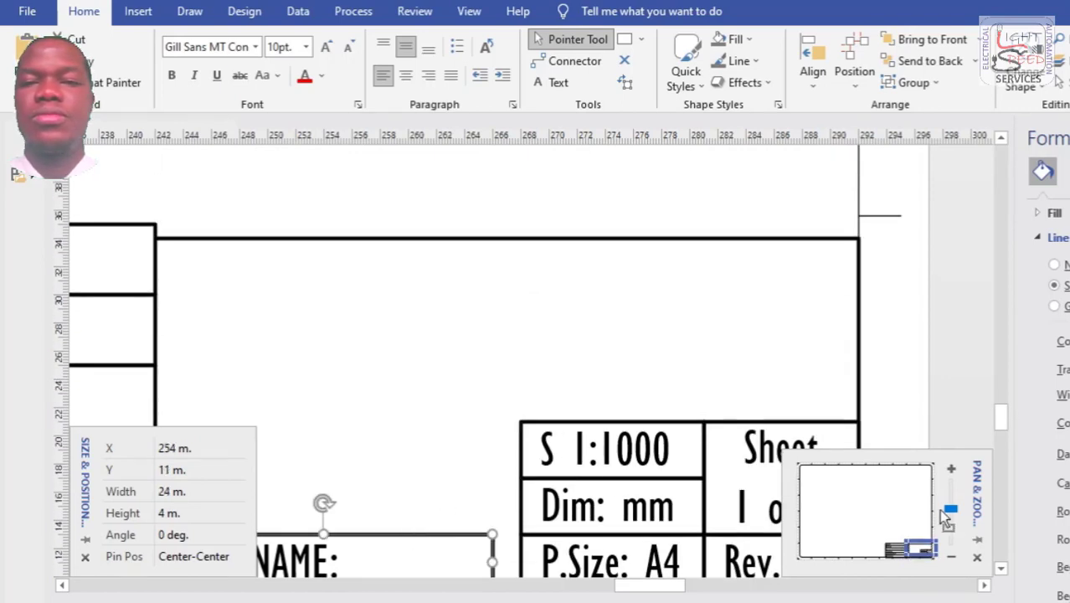
mouse_move(957, 561)
mouse_down()
mouse_move(893, 545)
mouse_move(917, 545)
mouse_up()
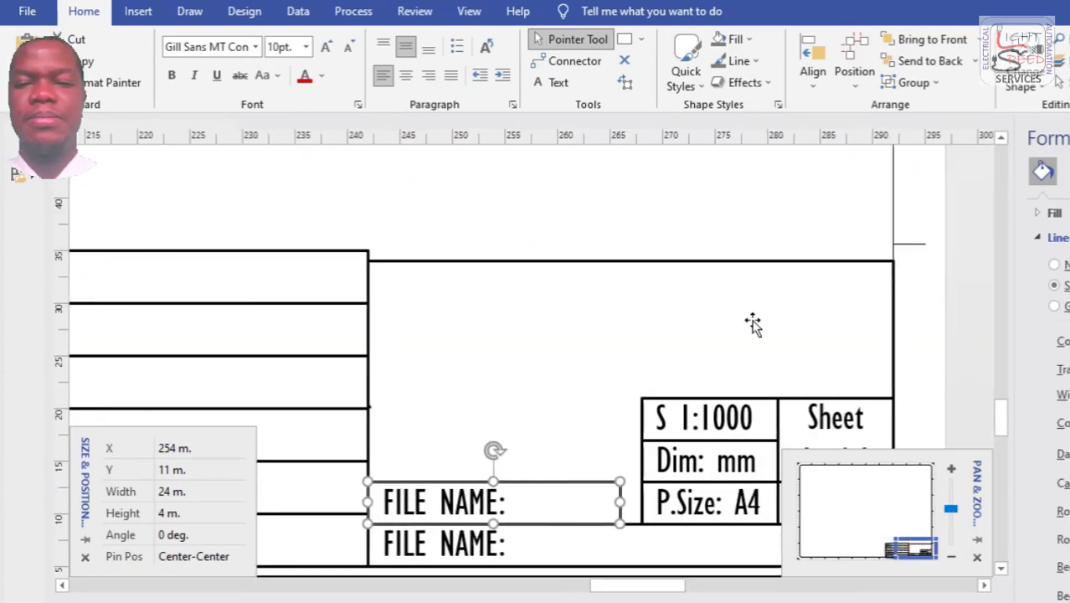
click(728, 265)
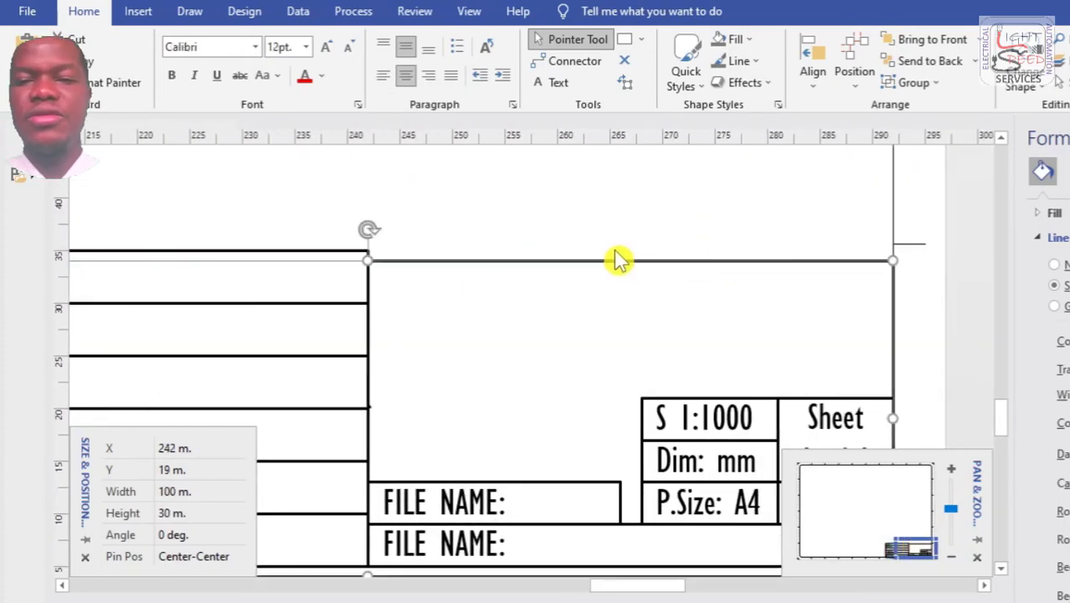
click(350, 303)
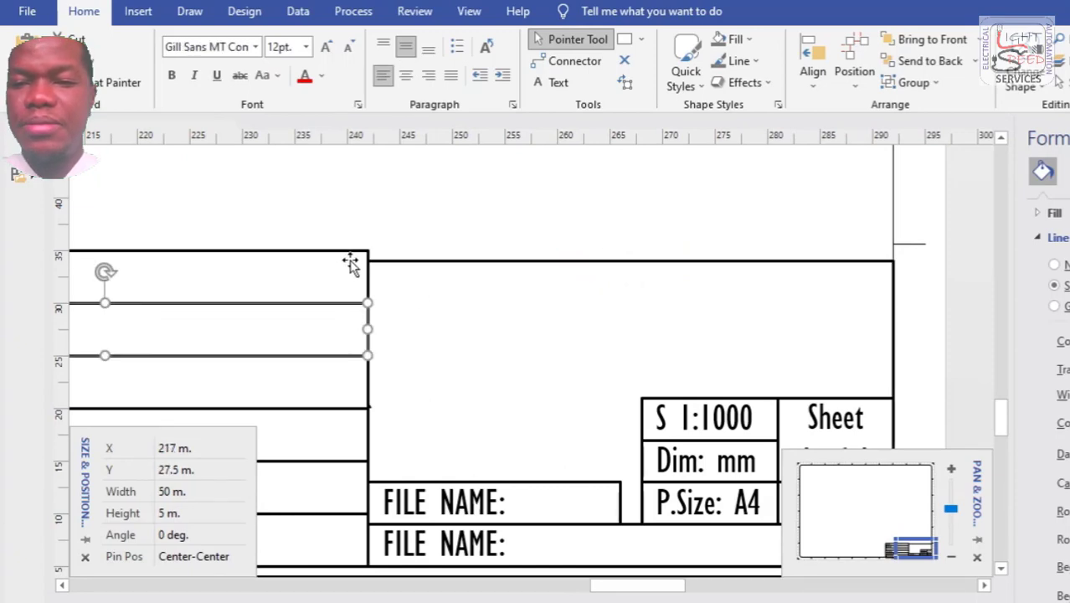
click(350, 263)
mouse_move(902, 540)
mouse_down()
mouse_move(874, 538)
mouse_move(895, 549)
mouse_up()
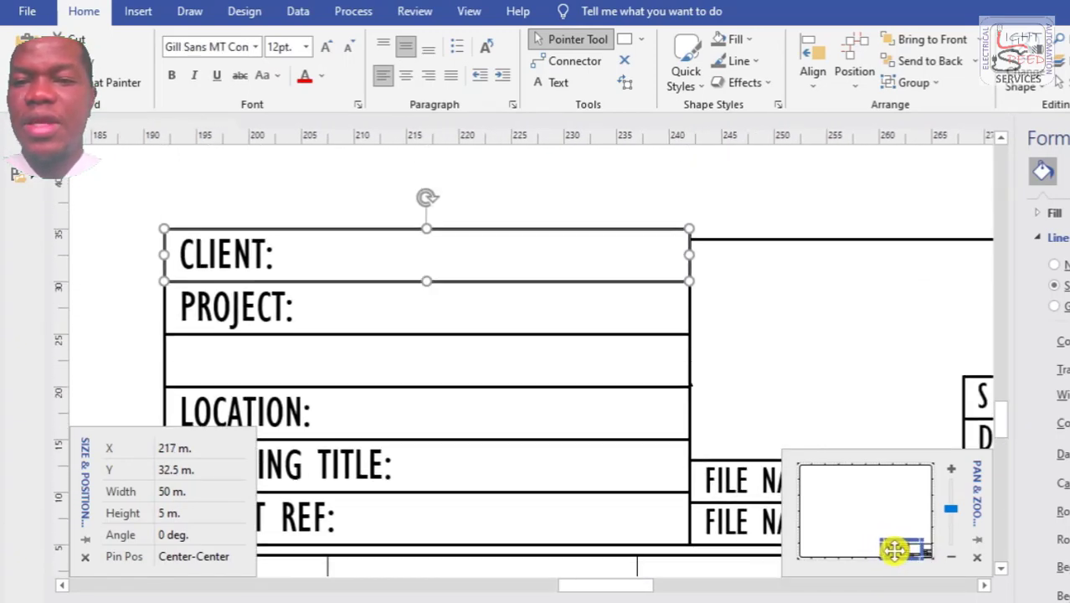
click(792, 239)
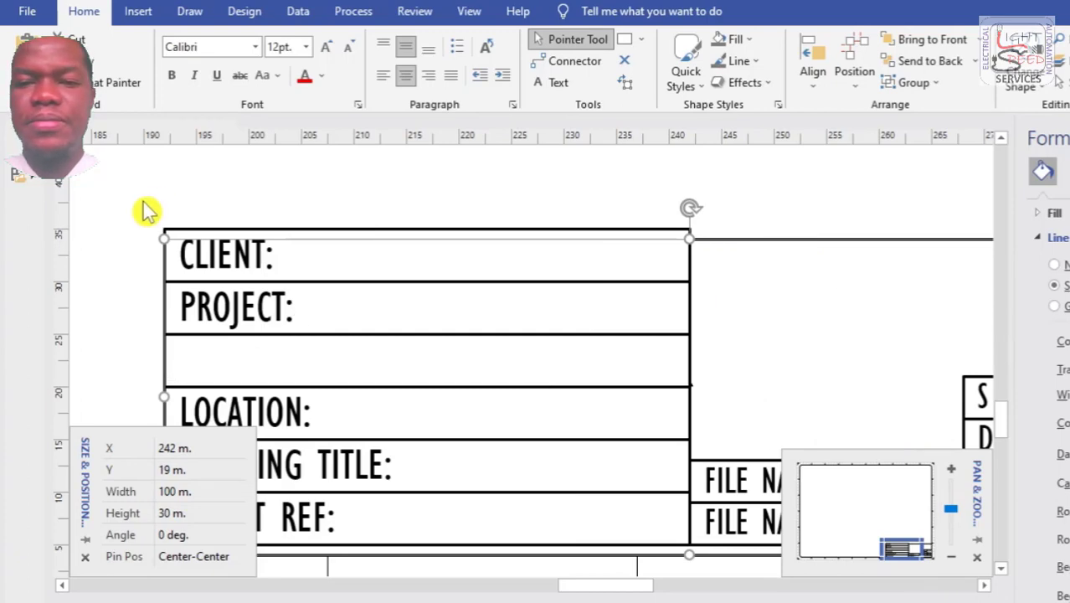
Select all the cells of the CLIENT column and apply a thinner line weight to their outlines.
mouse_move(146, 208)
mouse_down()
mouse_move(411, 366)
mouse_move(707, 570)
mouse_move(703, 511)
mouse_up()
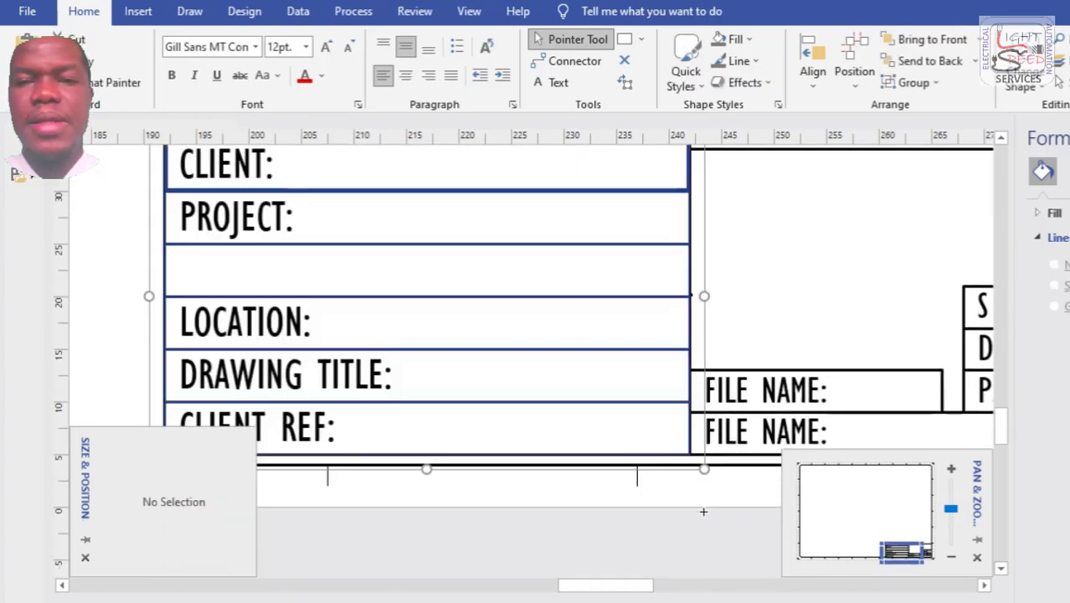
scroll(469, 448, up, 5)
scroll(477, 444, down, 3)
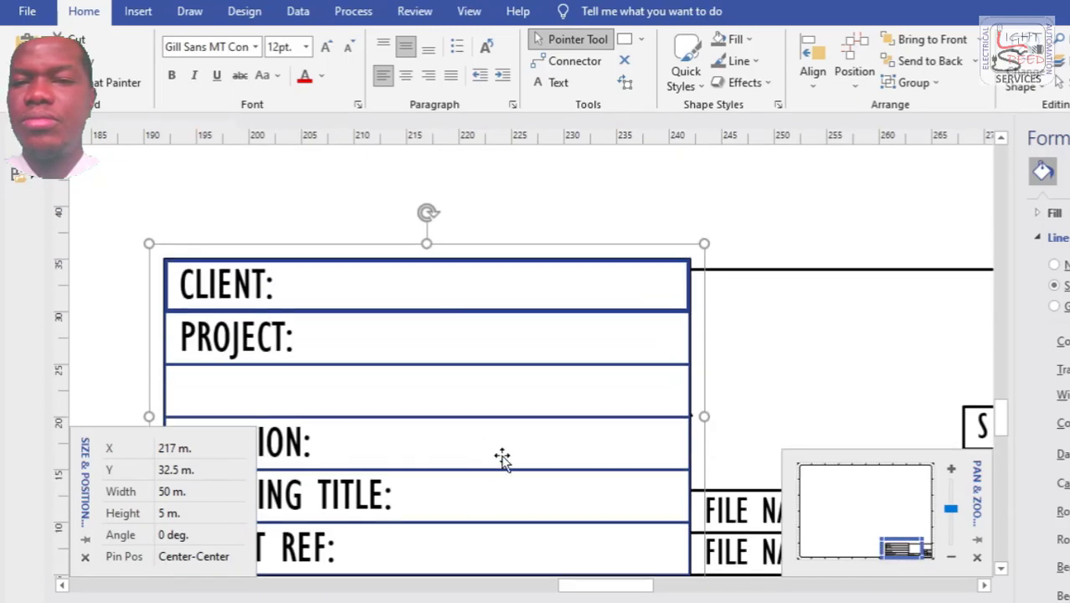
click(737, 60)
mouse_move(803, 336)
click(967, 343)
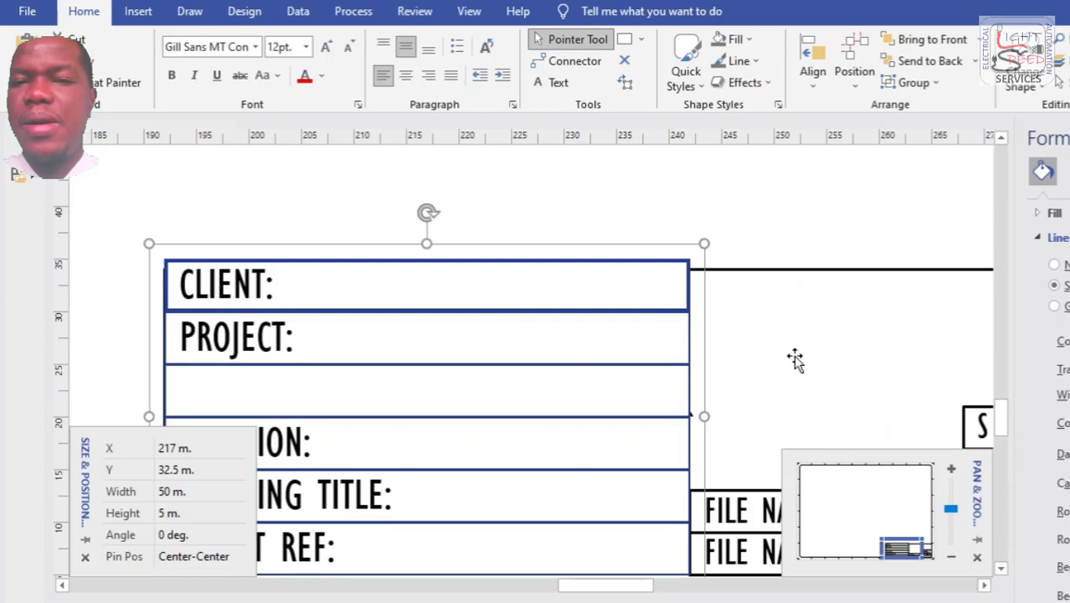
Apply the same thin line weight to the FILE NAME, scale, sheet and revision cells and the outer frame.
drag(906, 553, 920, 552)
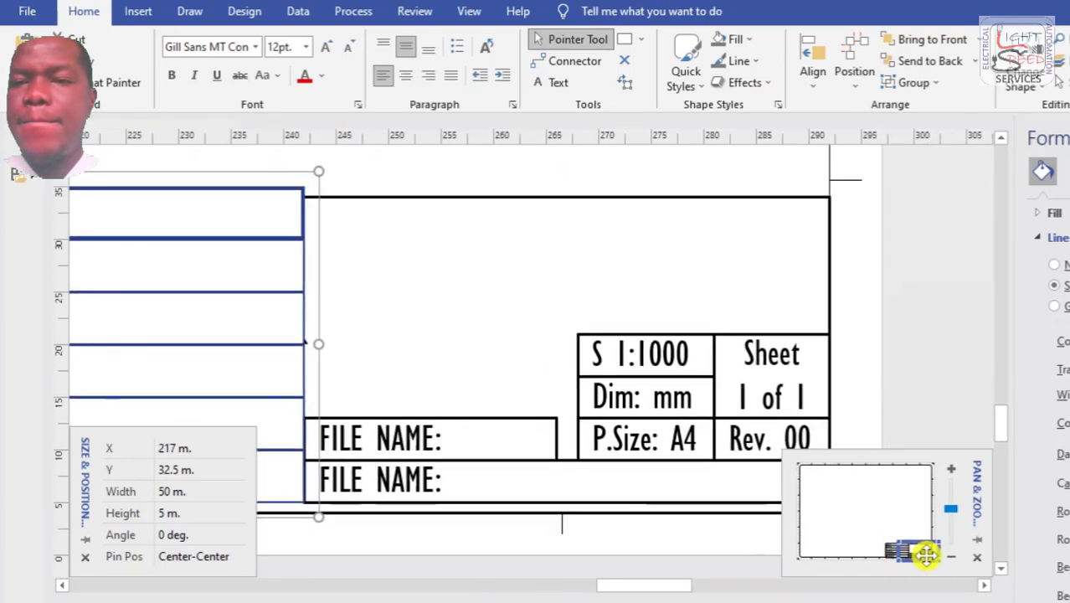
click(458, 344)
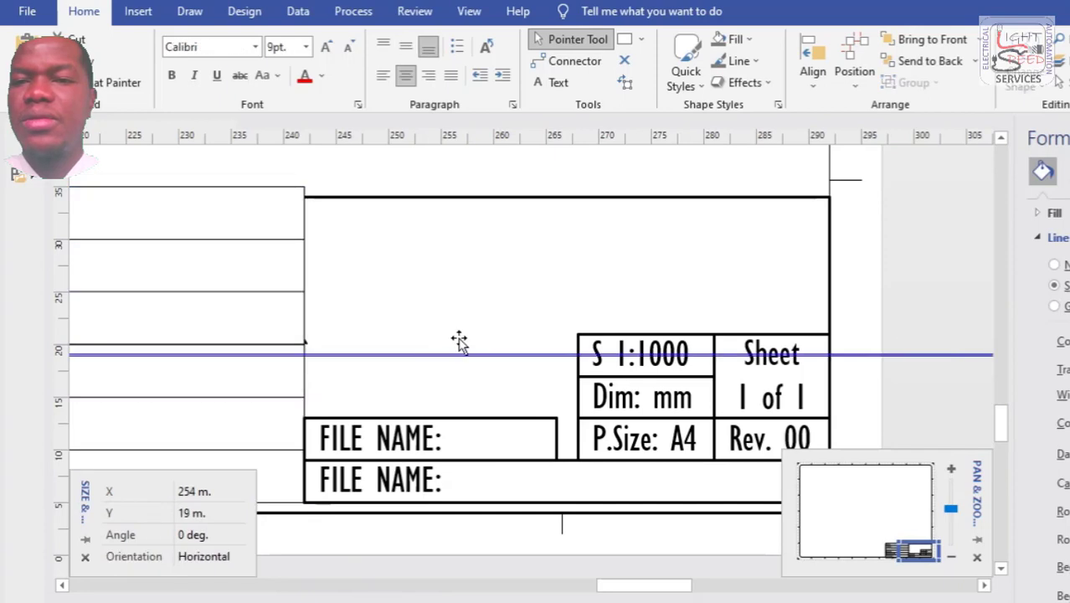
mouse_move(926, 165)
mouse_down()
mouse_move(68, 536)
mouse_move(0, 538)
mouse_up()
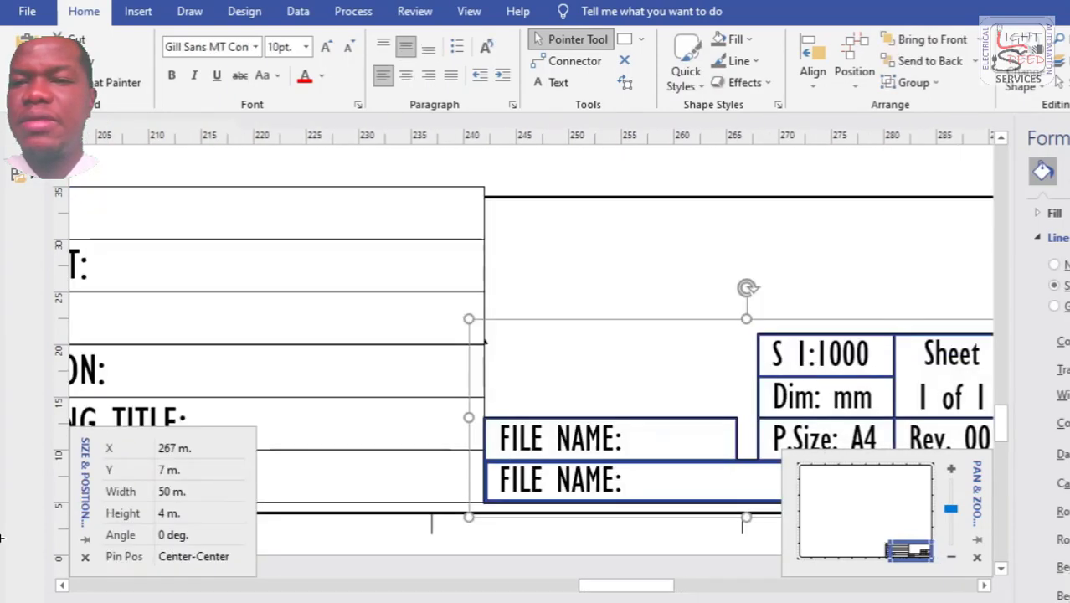
click(657, 201)
click(740, 61)
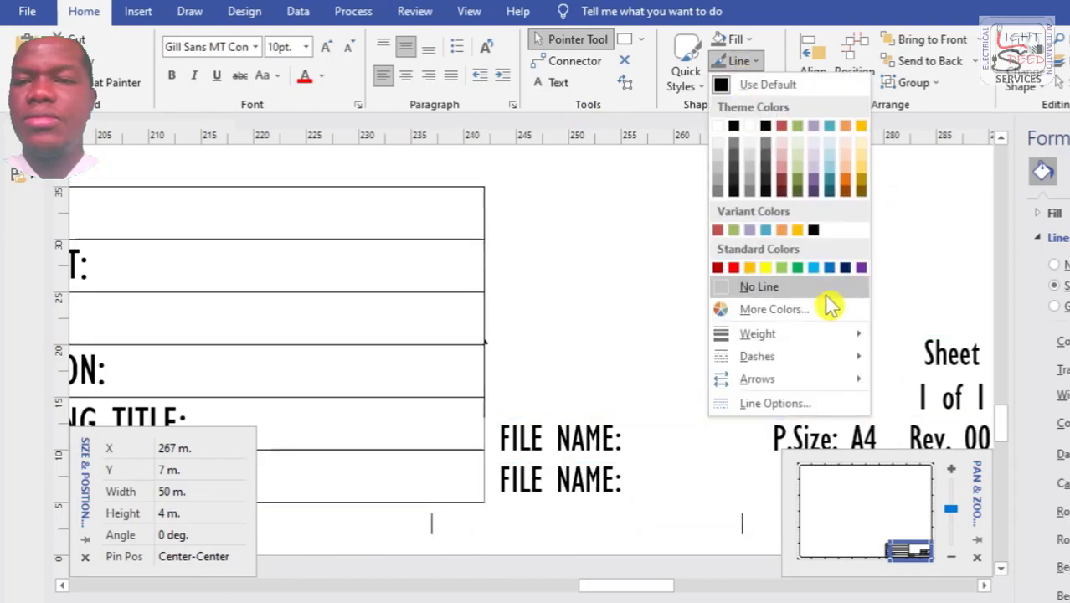
mouse_move(757, 333)
click(957, 340)
click(768, 280)
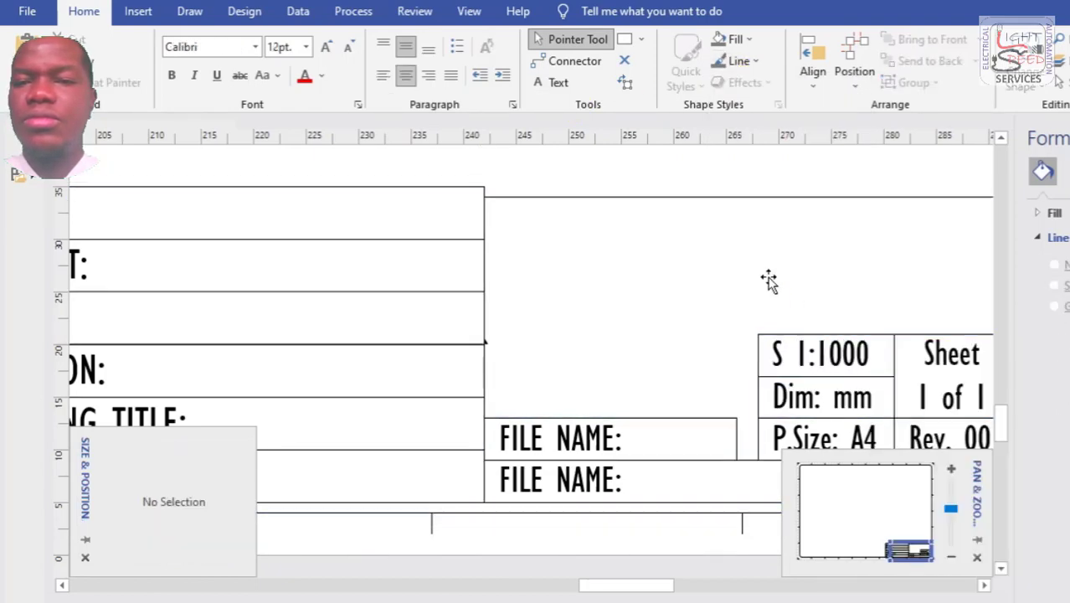
Widen the upper FILE NAME cell to 26 m so it meets the P.Size cell.
click(736, 445)
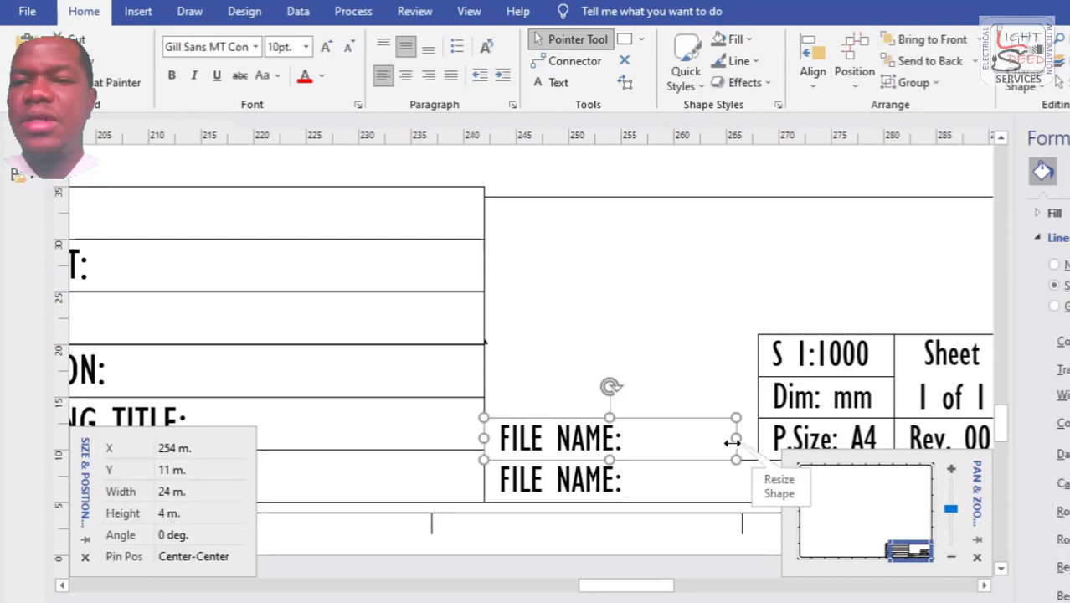
drag(733, 440, 757, 442)
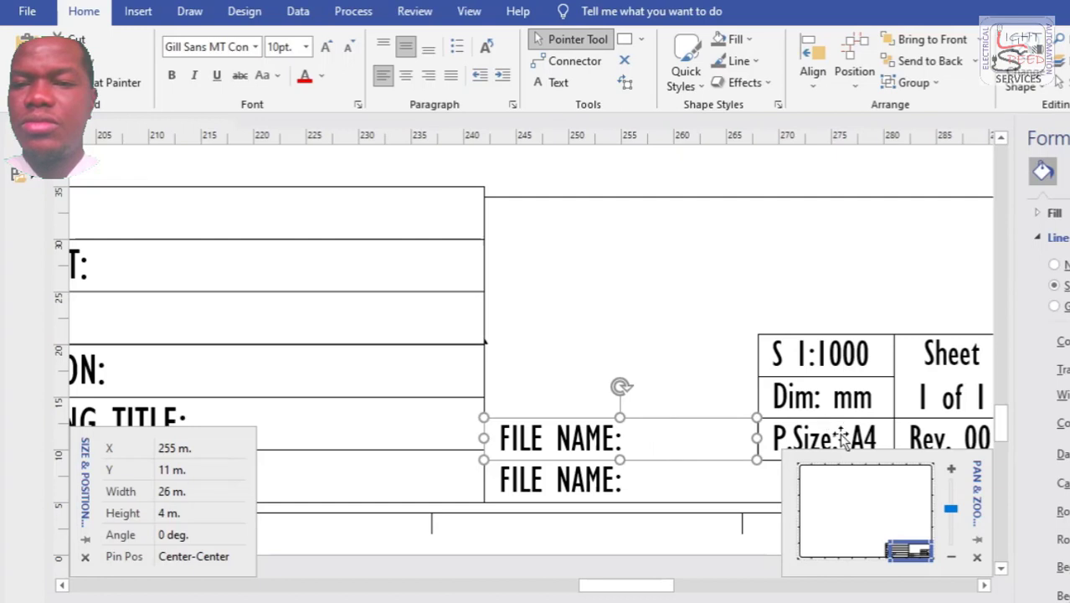
drag(910, 551, 921, 555)
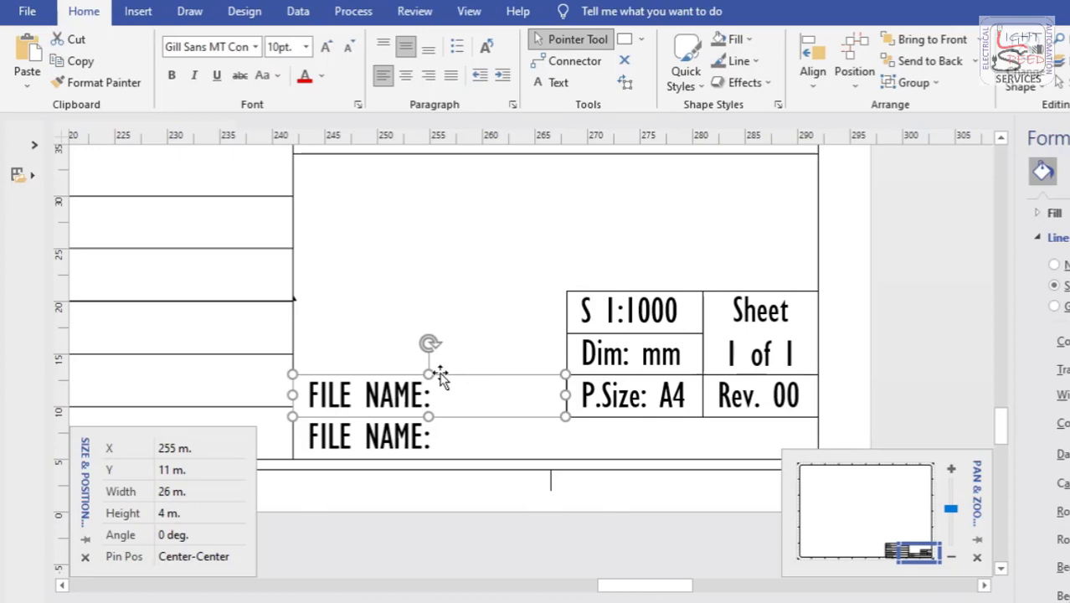
Duplicate the upper FILE NAME cell and place the copy beside the CLIENT cell against the frame's upper edge, at Y 32 m.
click(461, 378)
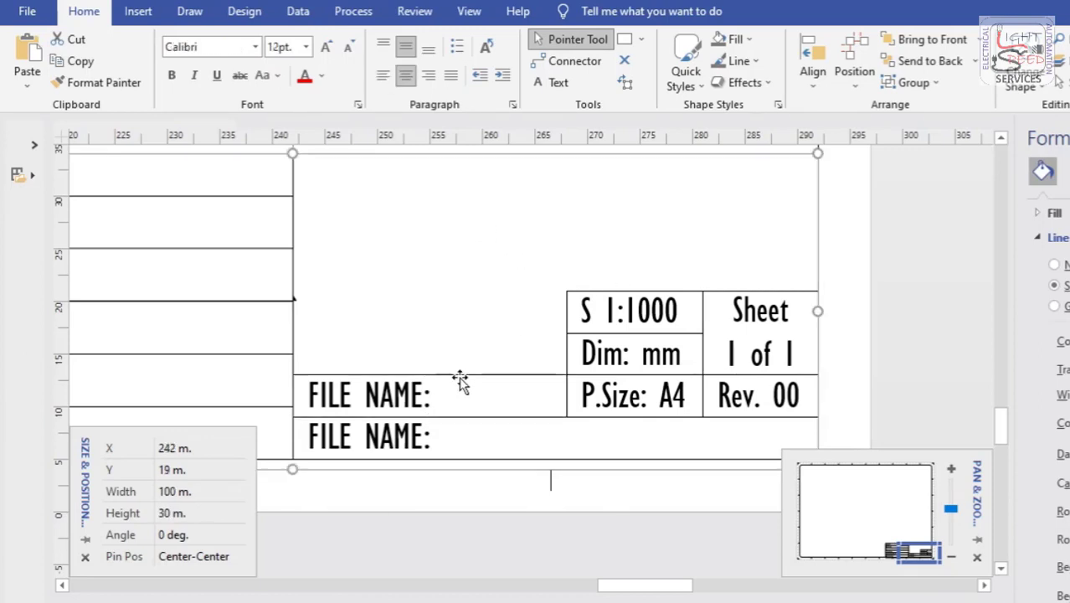
double_click(461, 377)
click(462, 353)
click(462, 380)
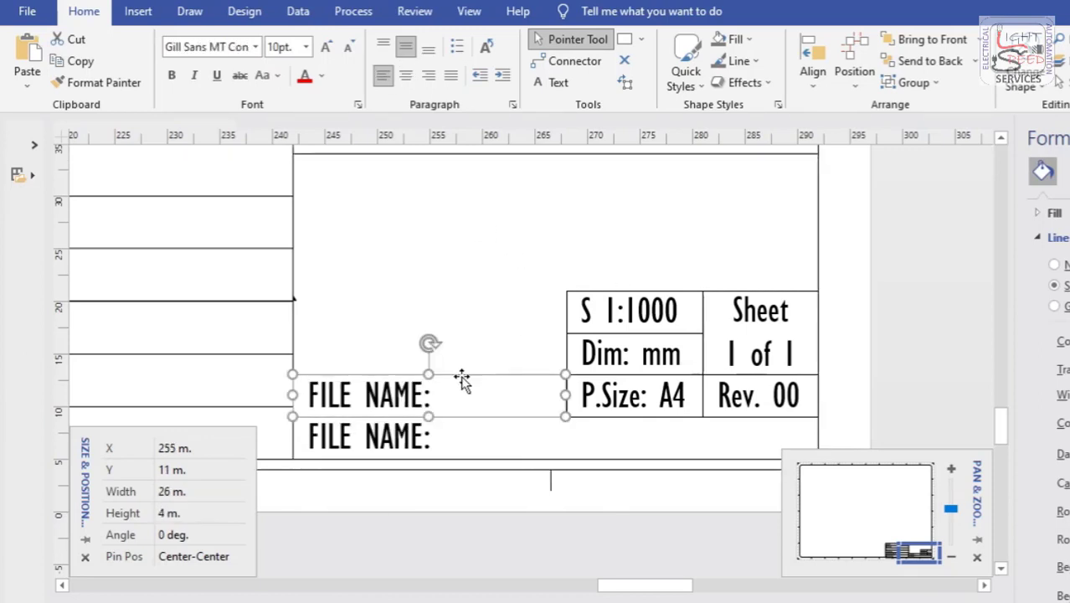
key(ctrl+d)
drag(619, 494, 520, 180)
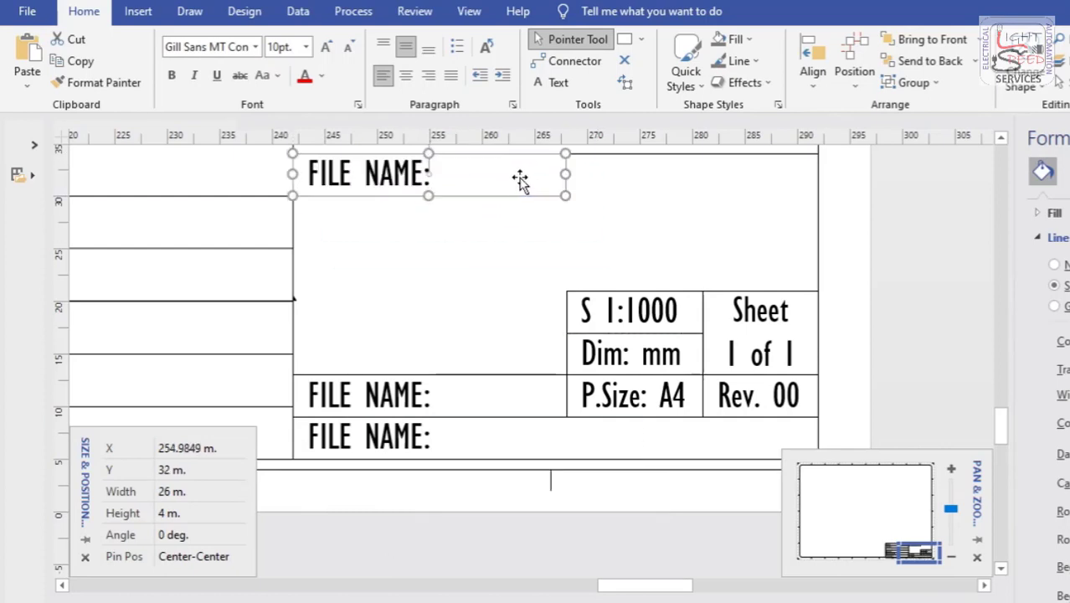
Replace the copied cell's text with LIGHTSPEED ELECTRICAL AUTOMATION SERVICES.
double_click(520, 180)
text(LIGHT S)
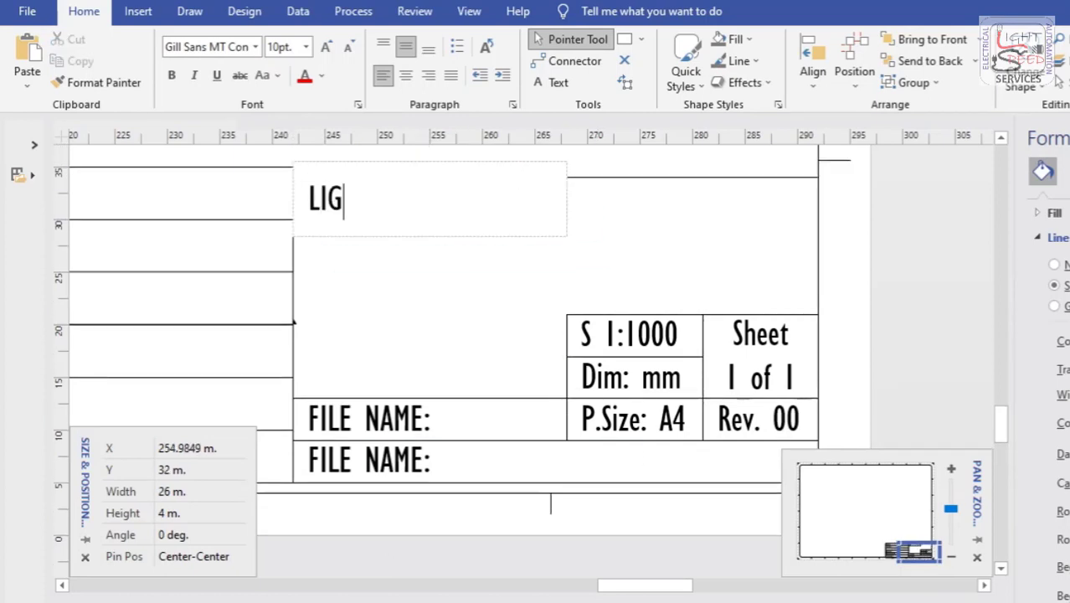
key(BackSpace)
key(BackSpace)
text(SPEED ELECT)
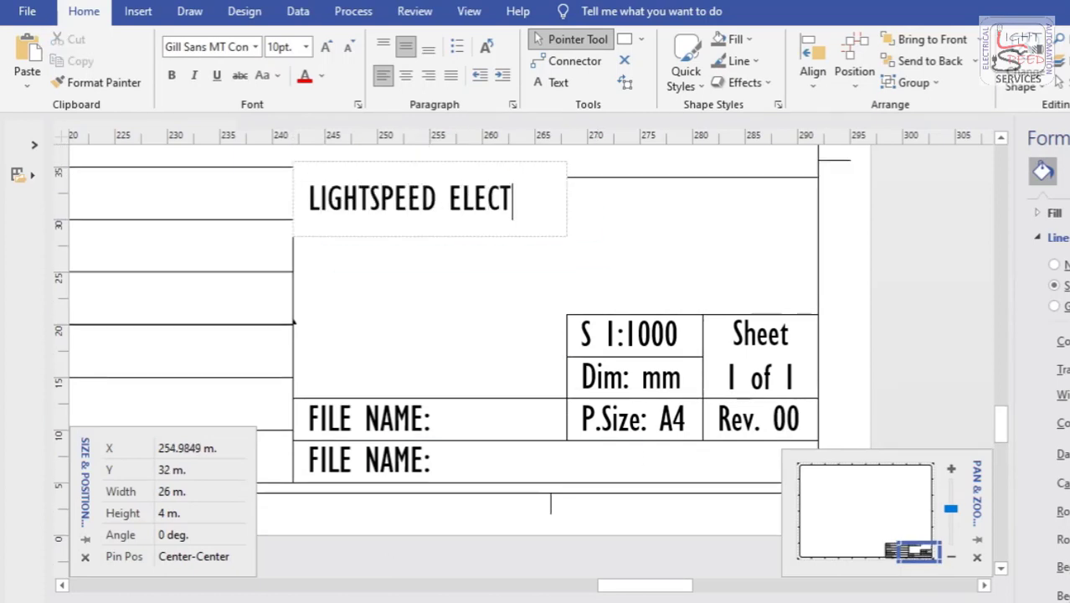
text(RICAL AUTOM)
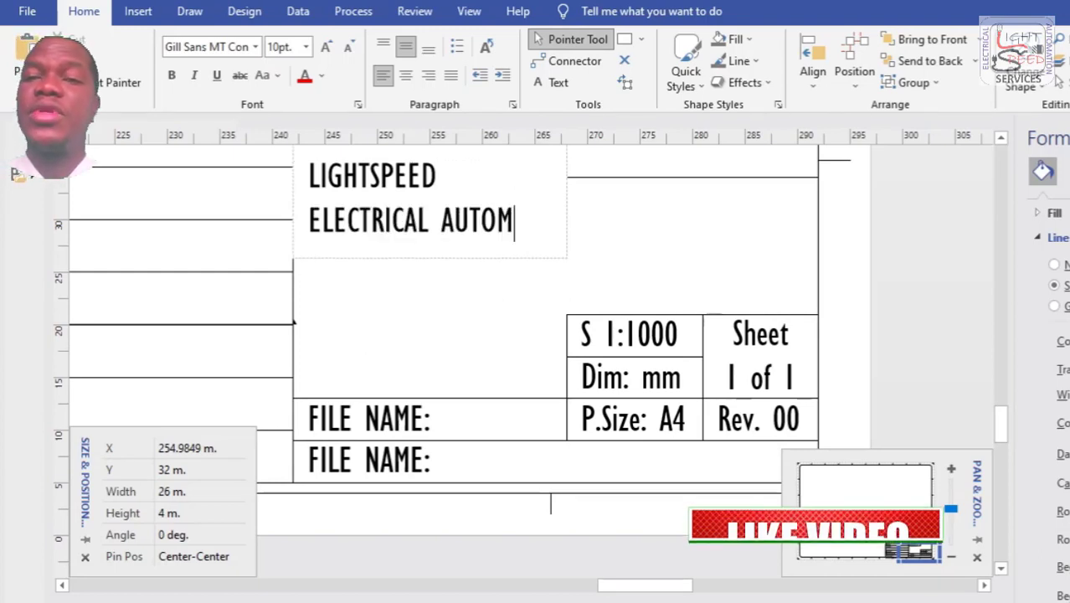
text(ATION SERVICES)
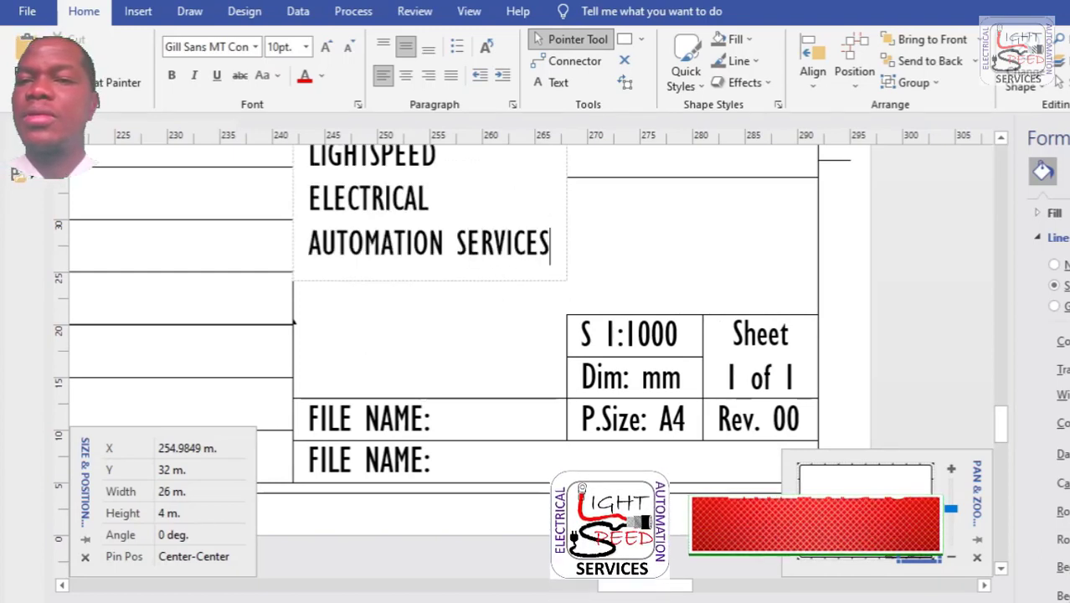
click(875, 269)
Widen the company name cell to about 52 m and shift it left to about X 267 m to centre it.
click(558, 204)
drag(567, 199, 831, 195)
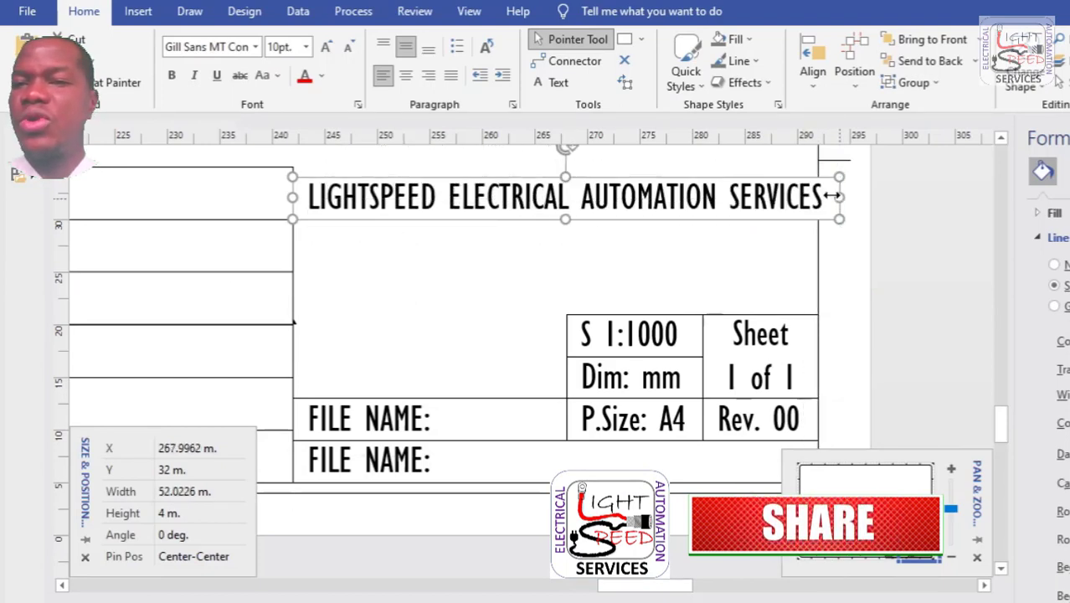
key(Left)
key(Left)
click(955, 238)
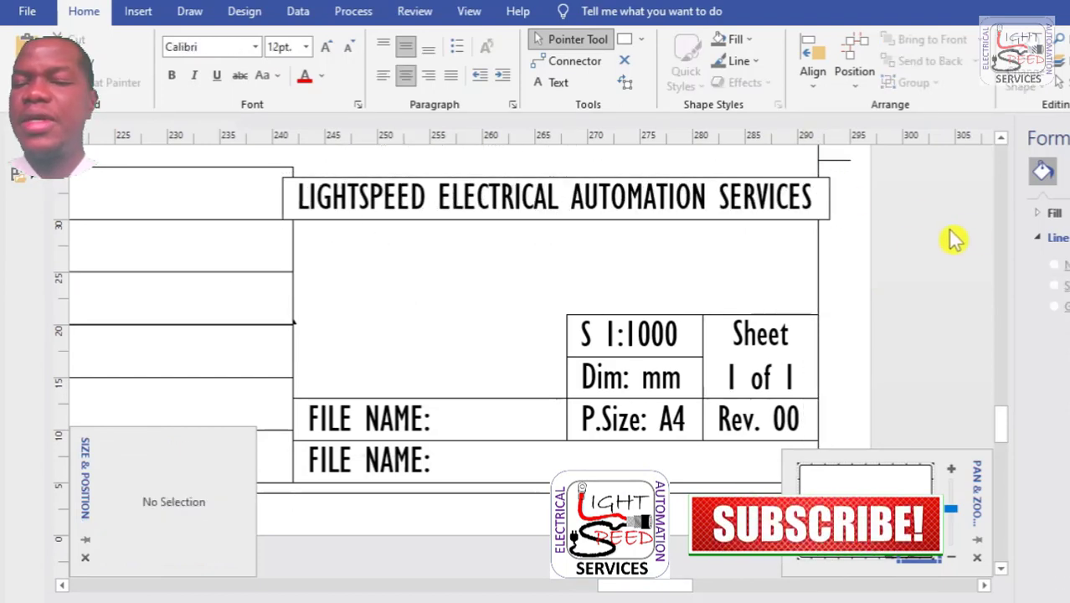
Remove the fill from the company name cell.
click(826, 199)
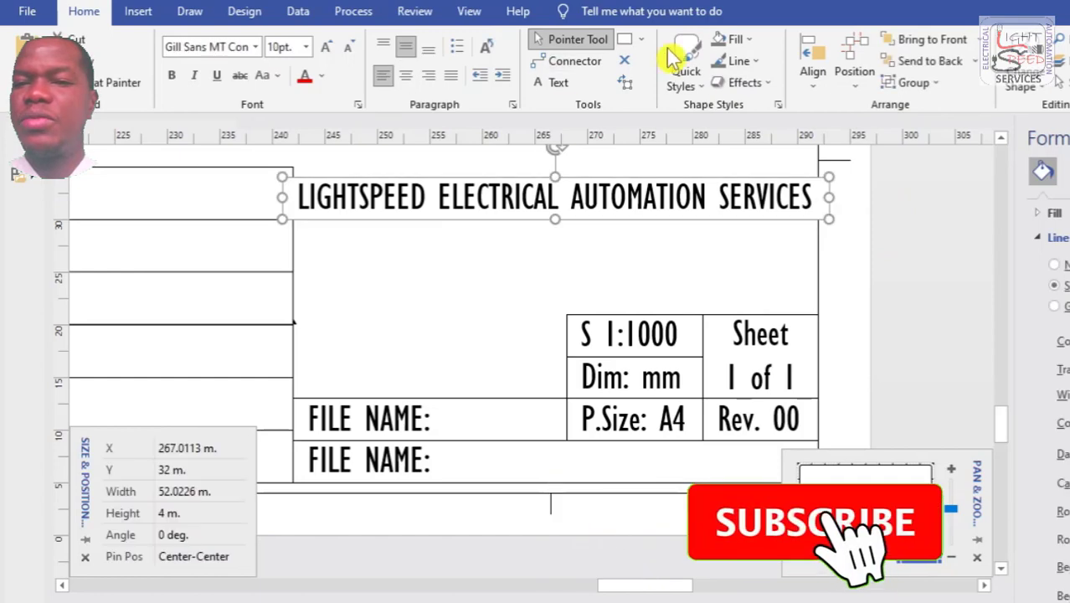
click(735, 38)
click(741, 262)
click(848, 197)
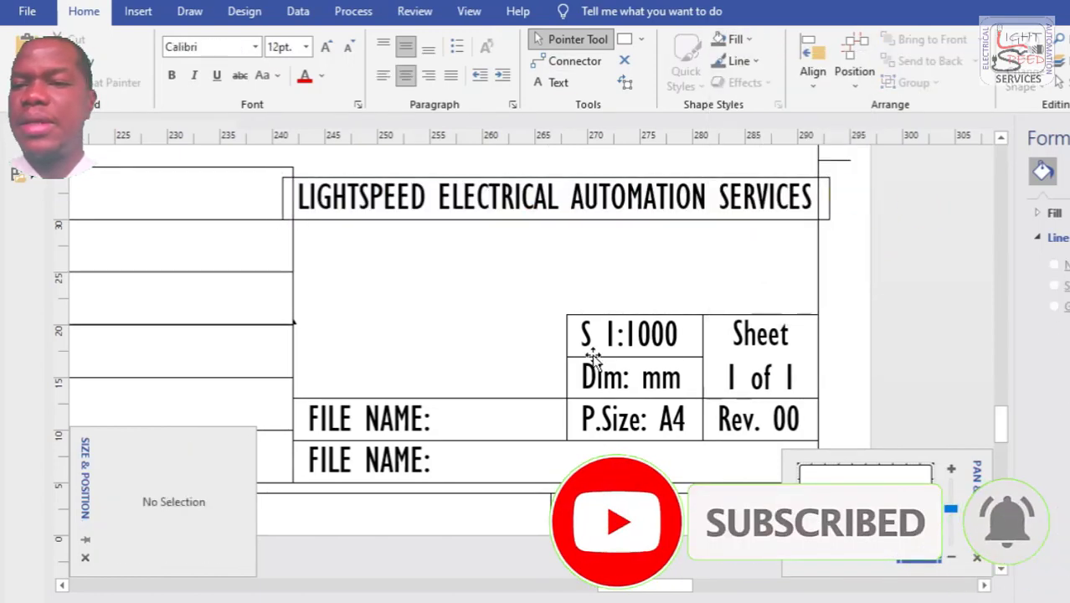
Set the text of all CLIENT column cells to 10 pt and their height to 4 m.
drag(664, 590, 601, 592)
click(892, 405)
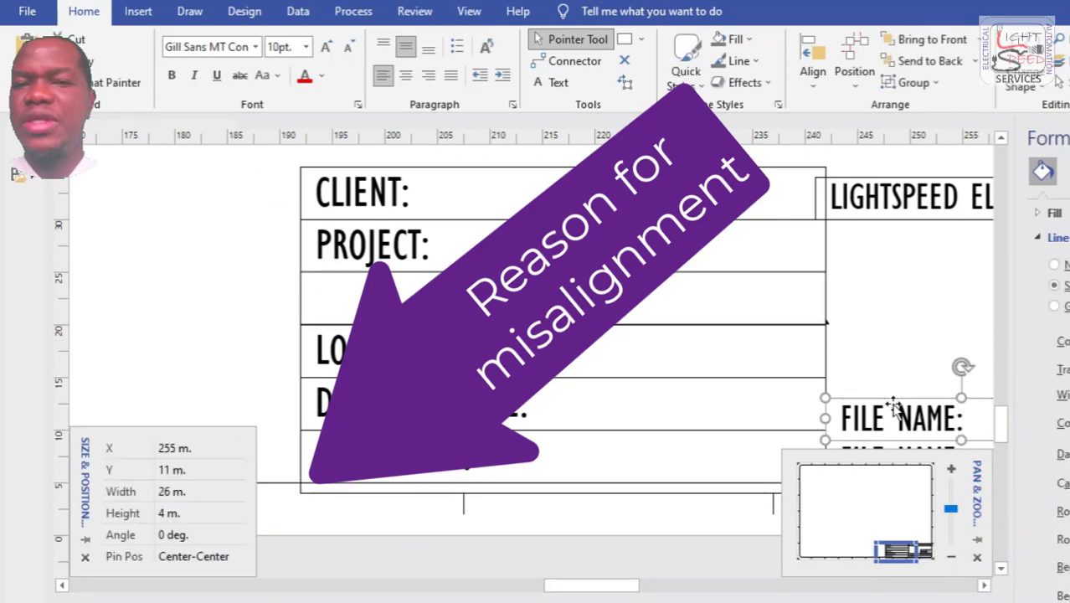
click(257, 169)
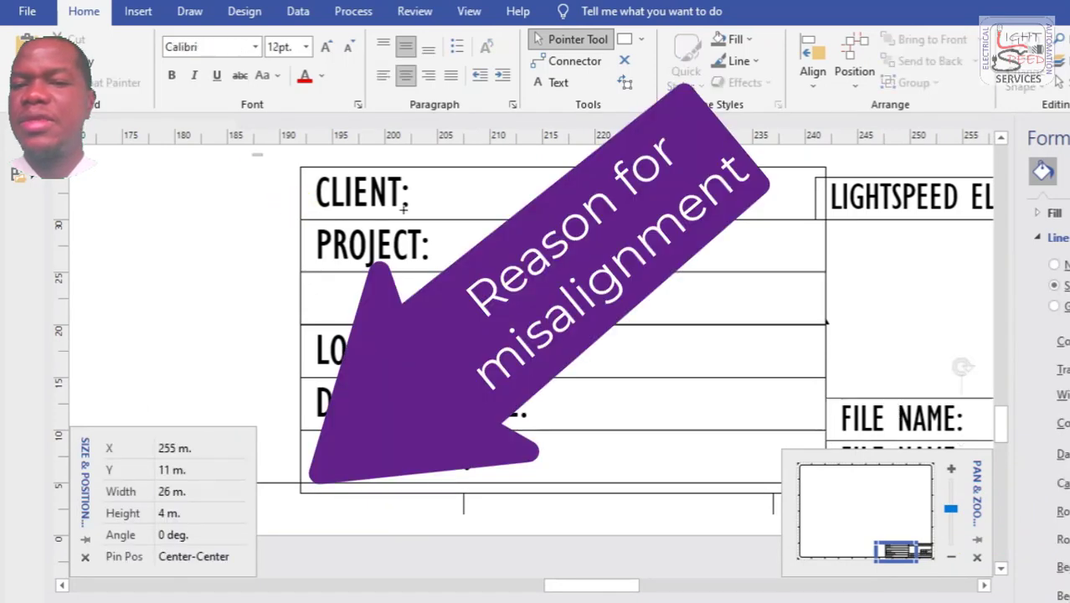
scroll(881, 491, down, 1)
click(648, 352)
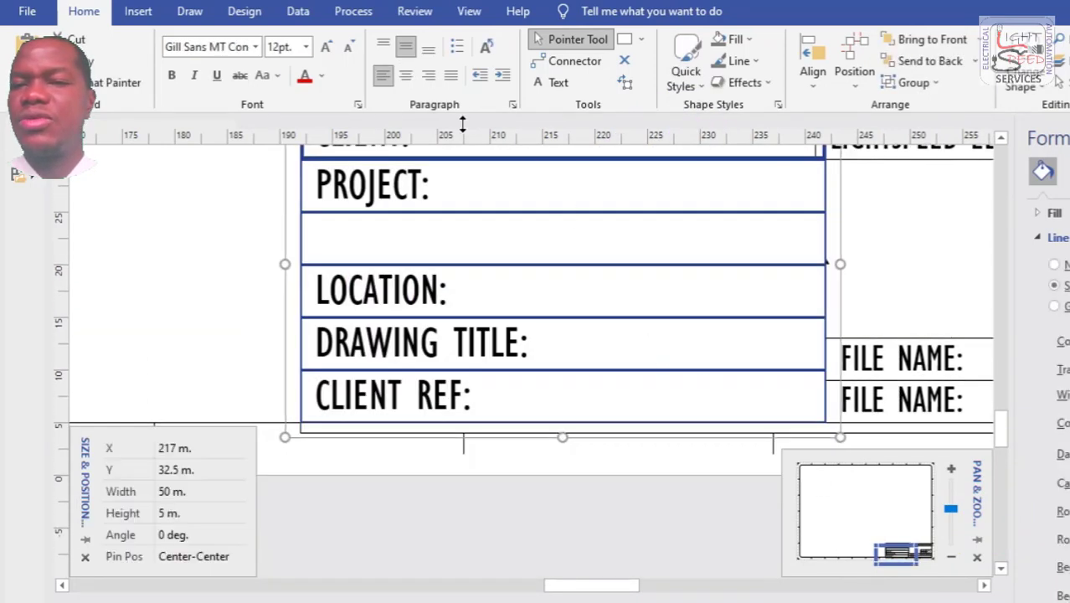
click(307, 48)
click(282, 131)
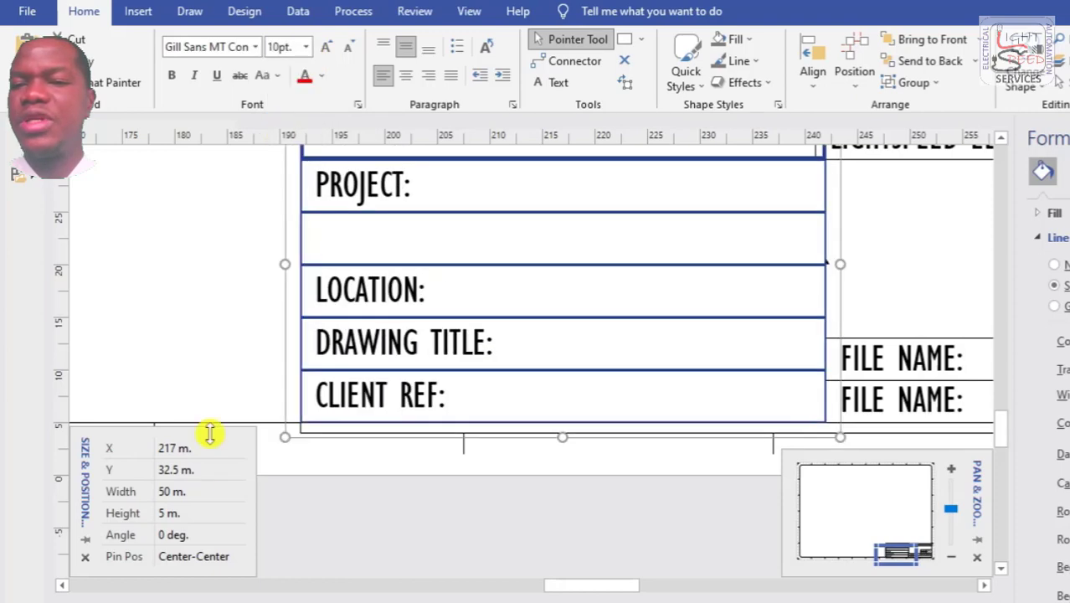
click(165, 513)
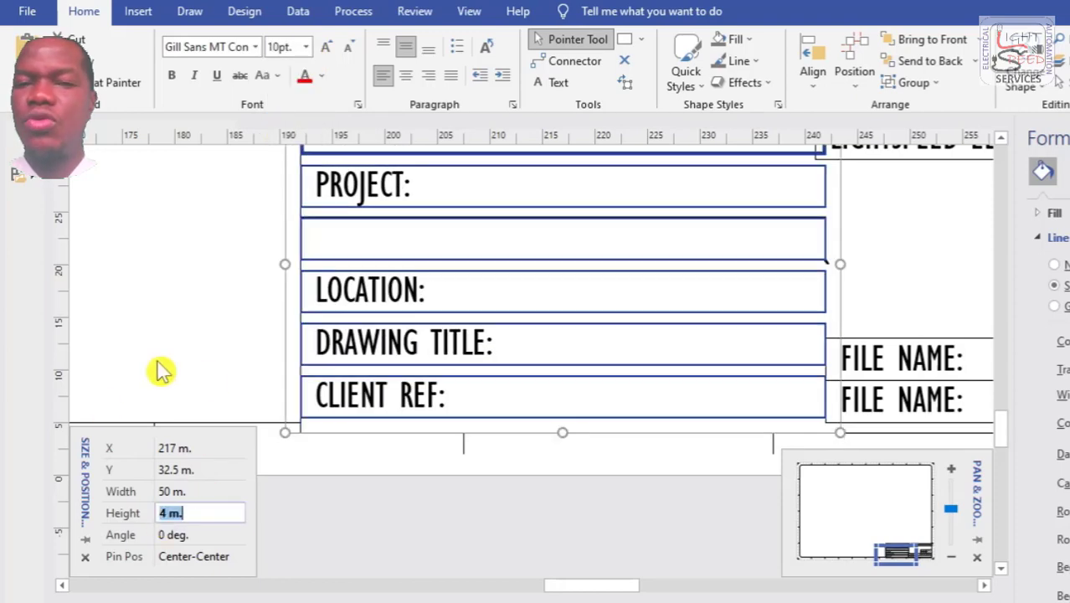
click(210, 351)
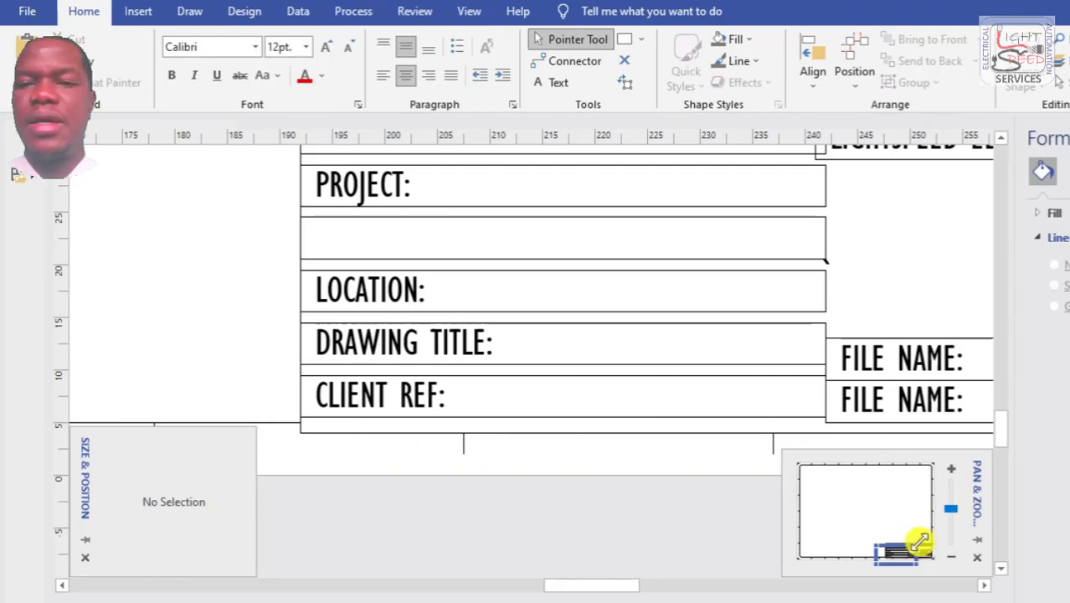
Move the title block's outer frame up so its lower edge lies on the sheet border line.
scroll(1003, 427, up, 3)
click(565, 519)
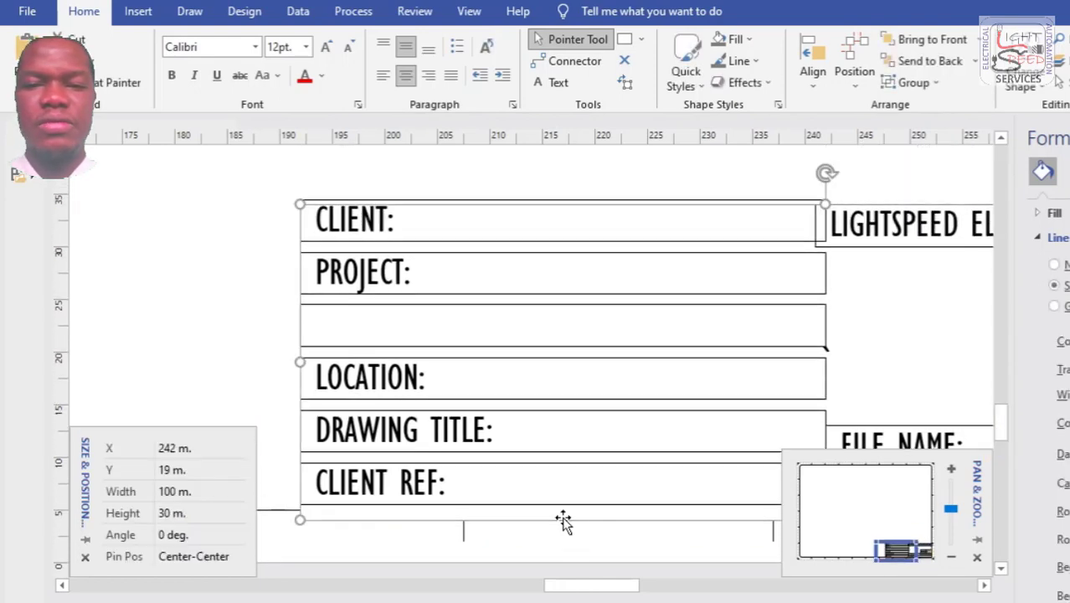
click(679, 184)
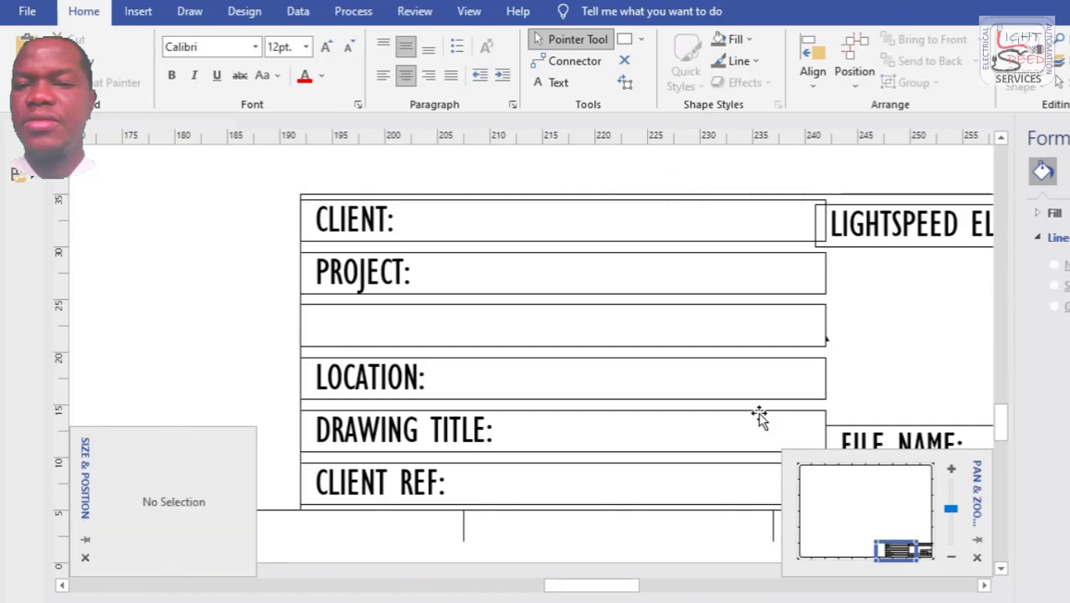
mouse_move(616, 584)
mouse_down()
mouse_move(641, 584)
mouse_move(631, 585)
mouse_up()
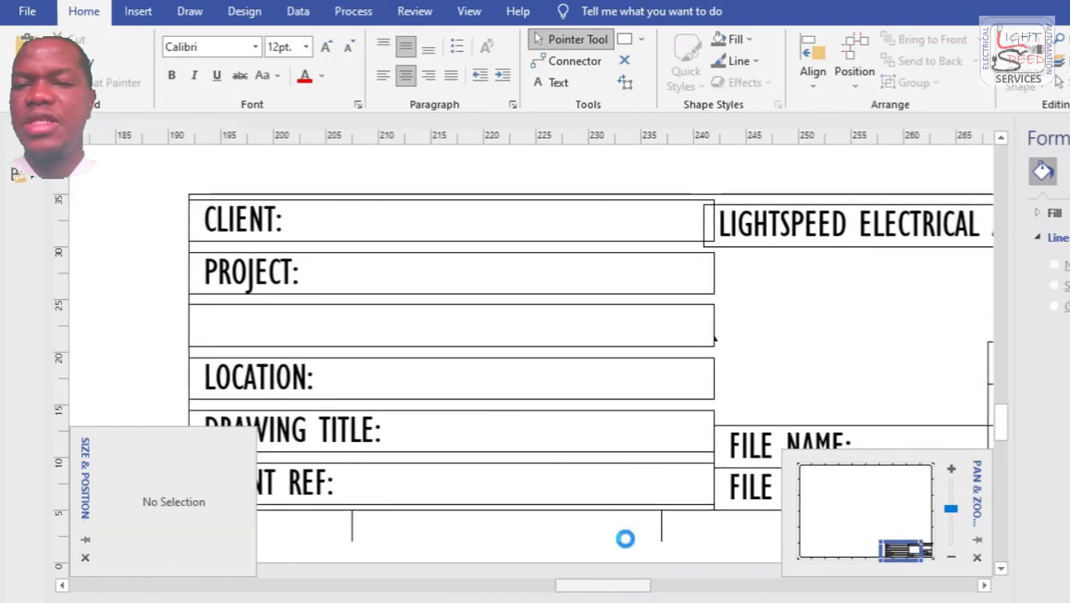
Move the CLIENT REF cell down onto the border line and stack the DRAWING TITLE cell directly above it.
click(621, 472)
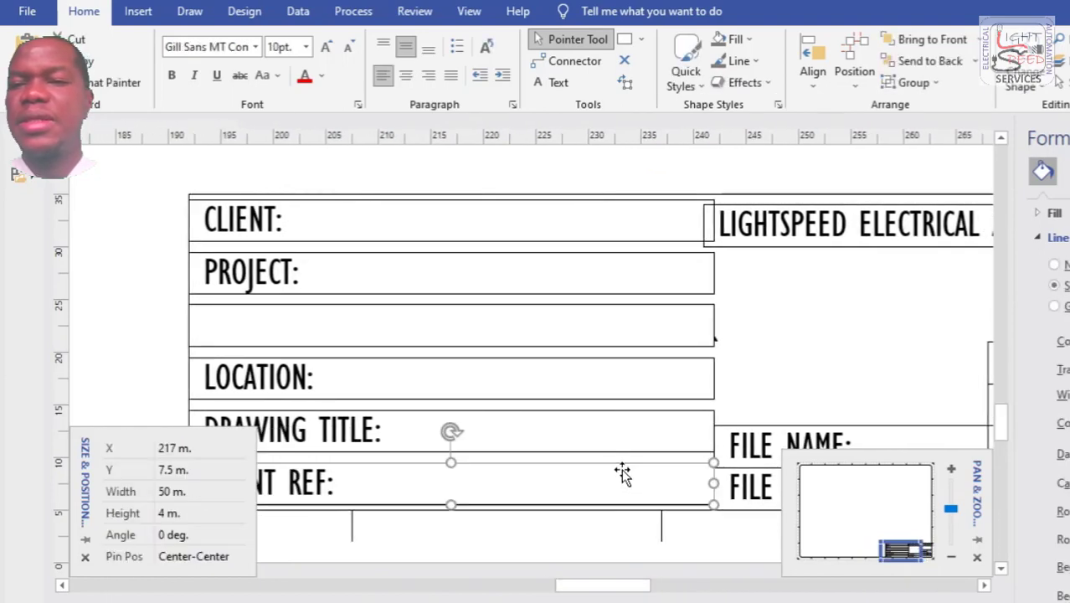
click(580, 453)
drag(580, 453, 581, 459)
Move the LOCATION cell down to Y 15 m so it rests on the DRAWING TITLE cell.
click(589, 403)
key(Down)
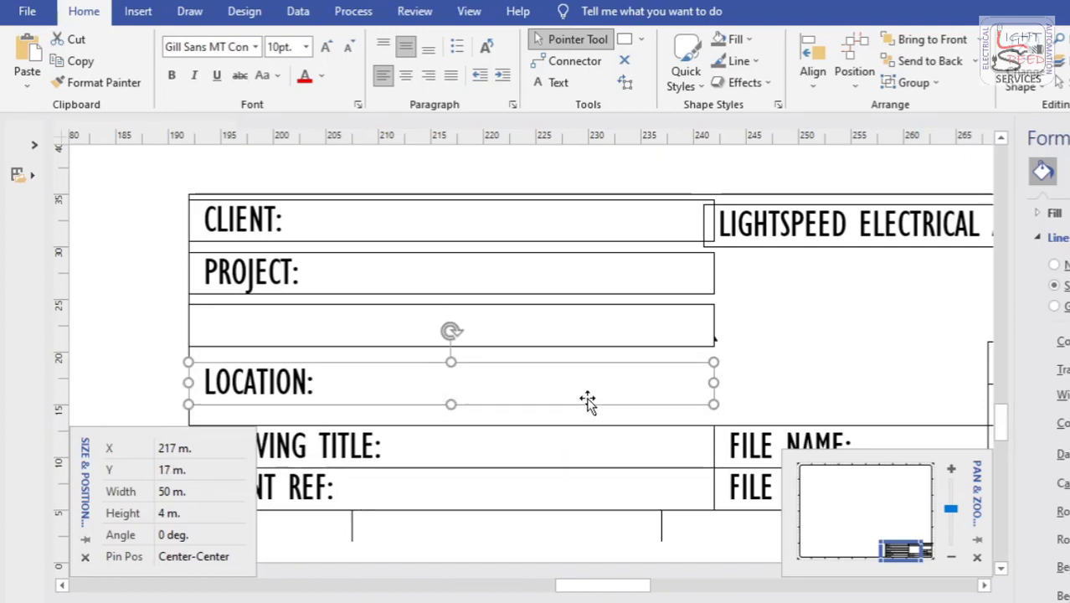
key(Down)
key(Down)
key(Down)
key(Down)
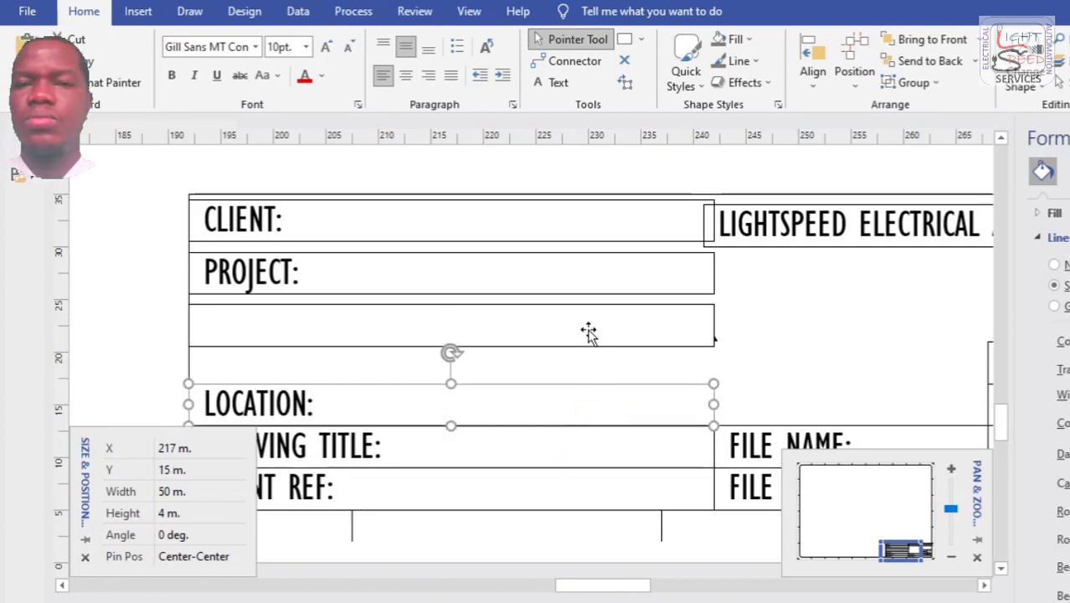
Move the blank cell down to Y 19 m so it rests on the LOCATION cell.
click(589, 345)
key(Down)
key(Down)
key(Down)
key(Down)
key(Down)
key(Down)
key(Down)
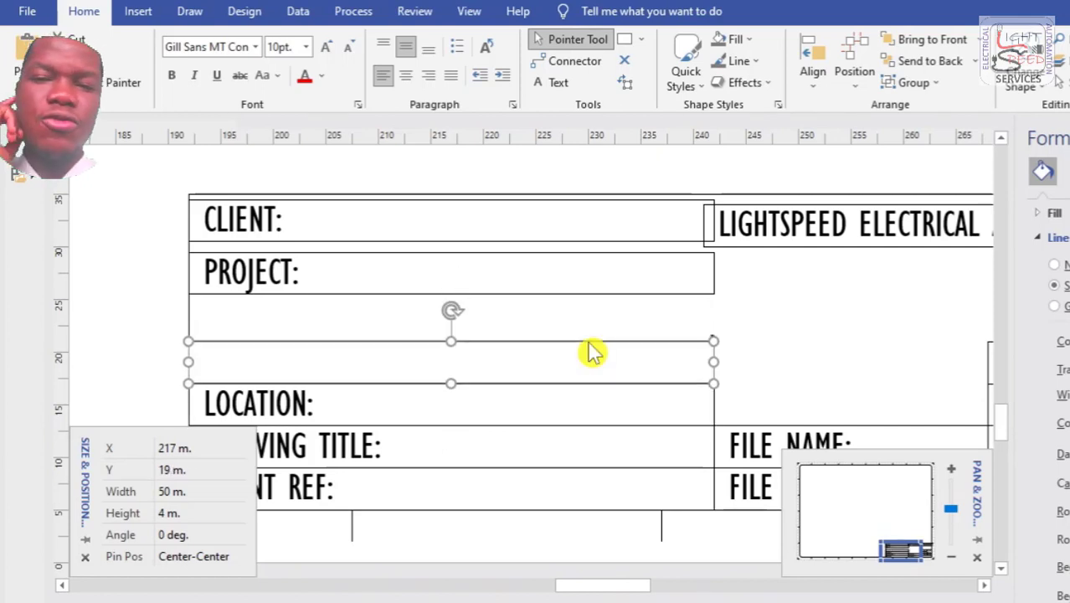
Move the PROJECT cell down so it rests on the blank cell above LOCATION.
click(589, 293)
key(Down)
key(Down)
key(Down)
key(Down)
key(Down)
key(Down)
key(Down)
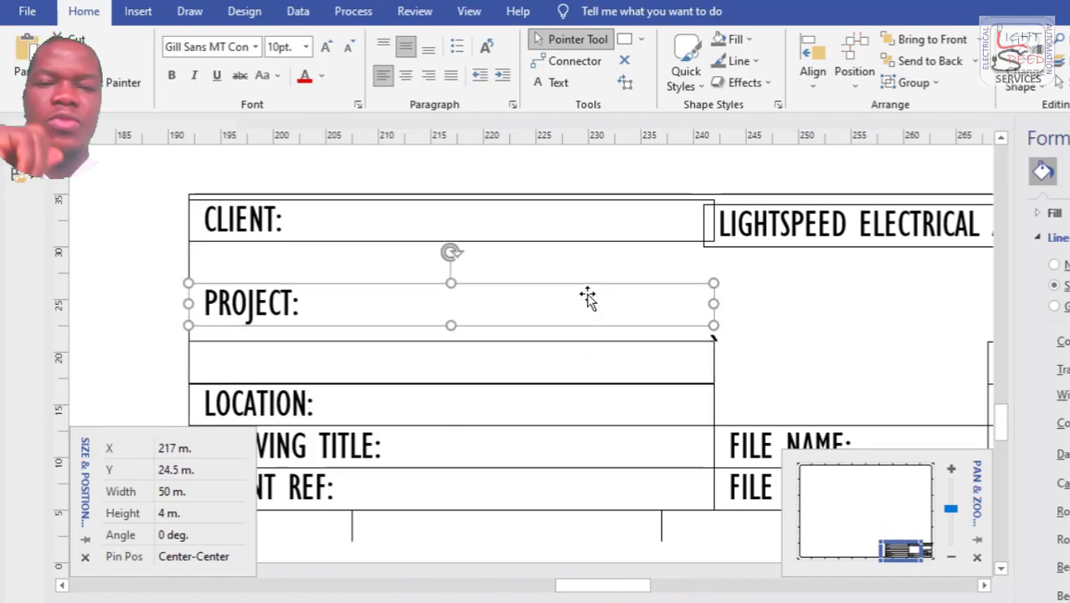
Move the CLIENT cell down to Y 27 m so it rests on the PROJECT cell.
click(587, 246)
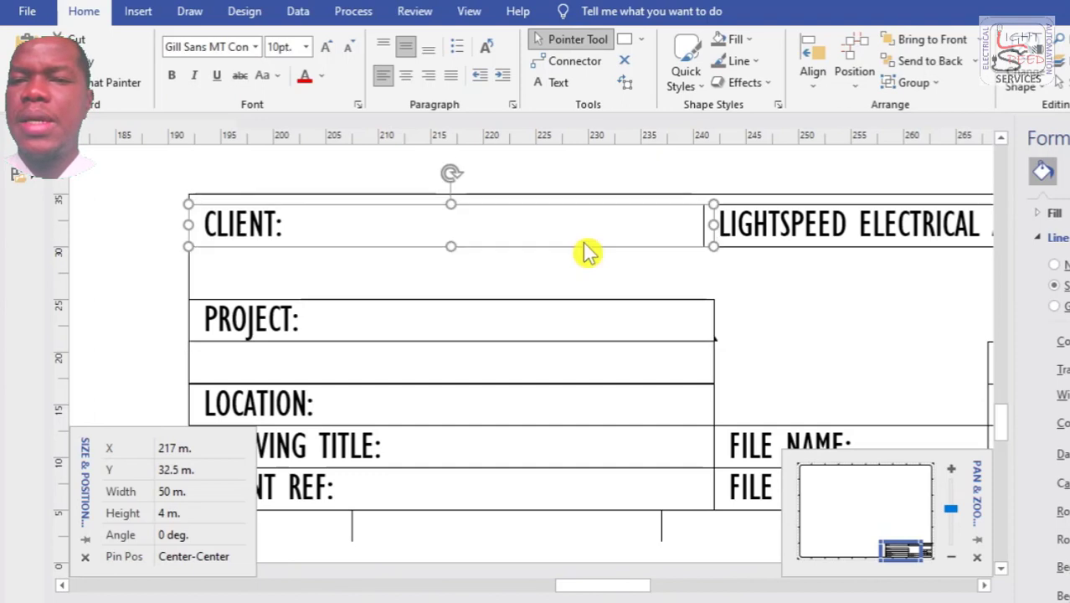
key(Down)
key(Down)
key(Down)
key(Down)
key(Down)
key(Down)
key(Down)
key(Down)
key(Down)
key(Down)
key(Down)
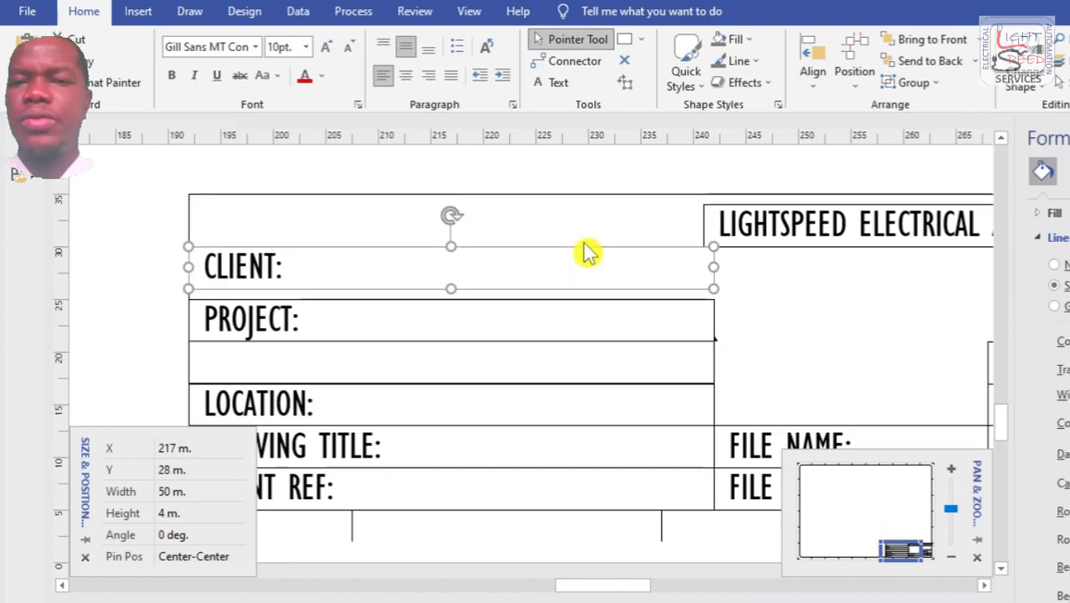
Stretch the CLIENT cell up to the frame's upper edge at 10 m high, top-align its text and narrow the cell to 39 m.
drag(633, 586, 638, 598)
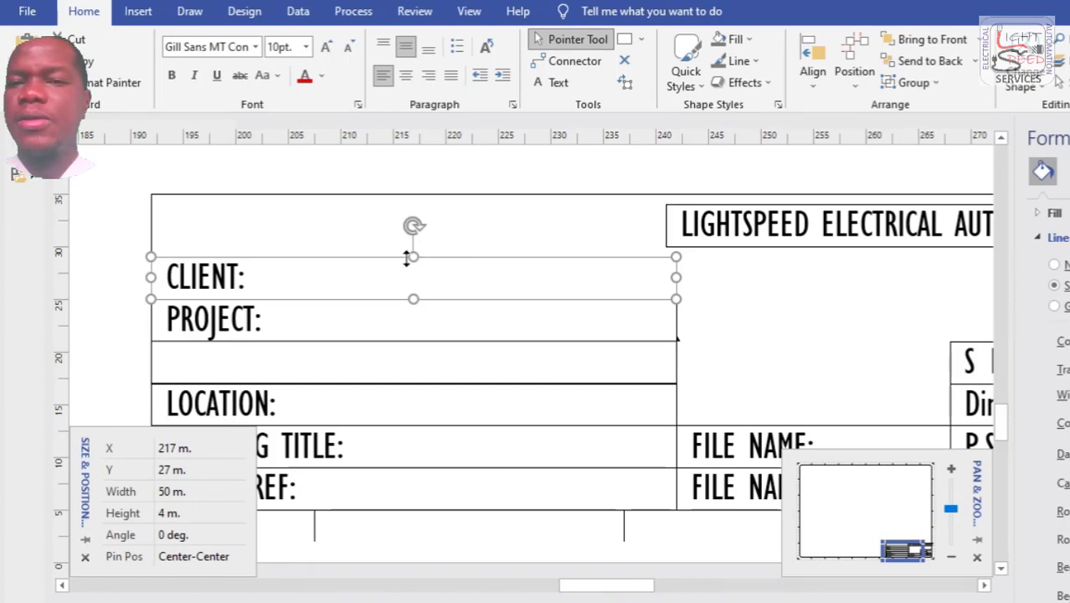
drag(414, 256, 413, 193)
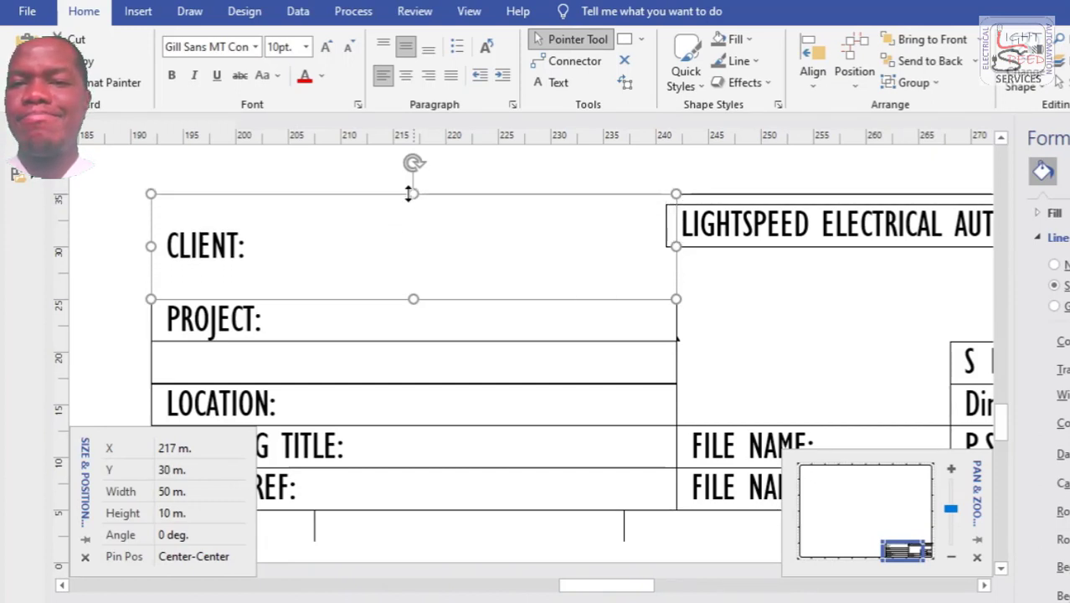
click(381, 50)
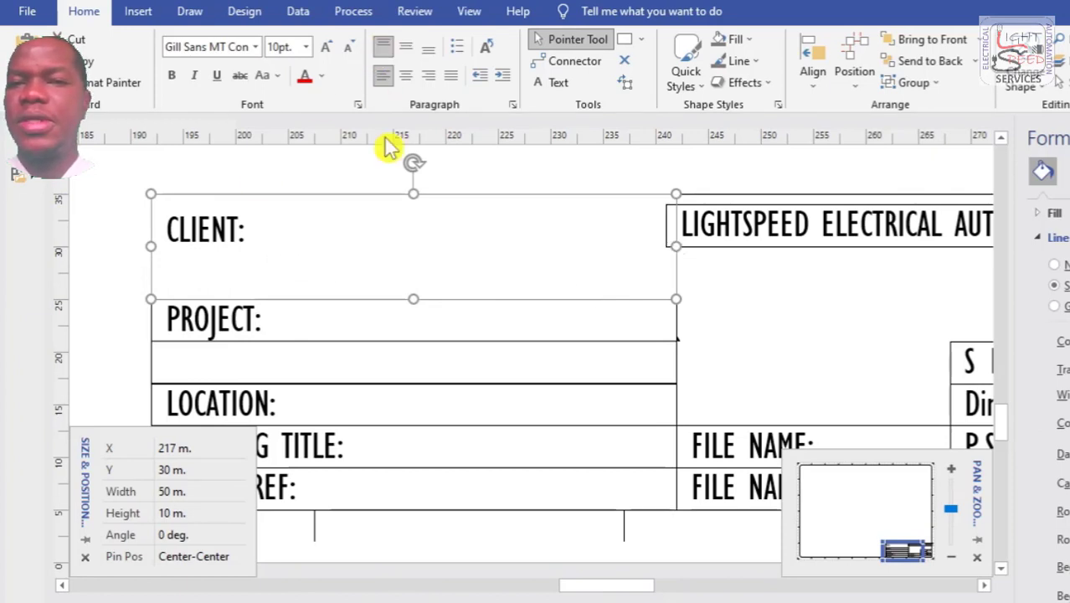
drag(675, 245, 558, 244)
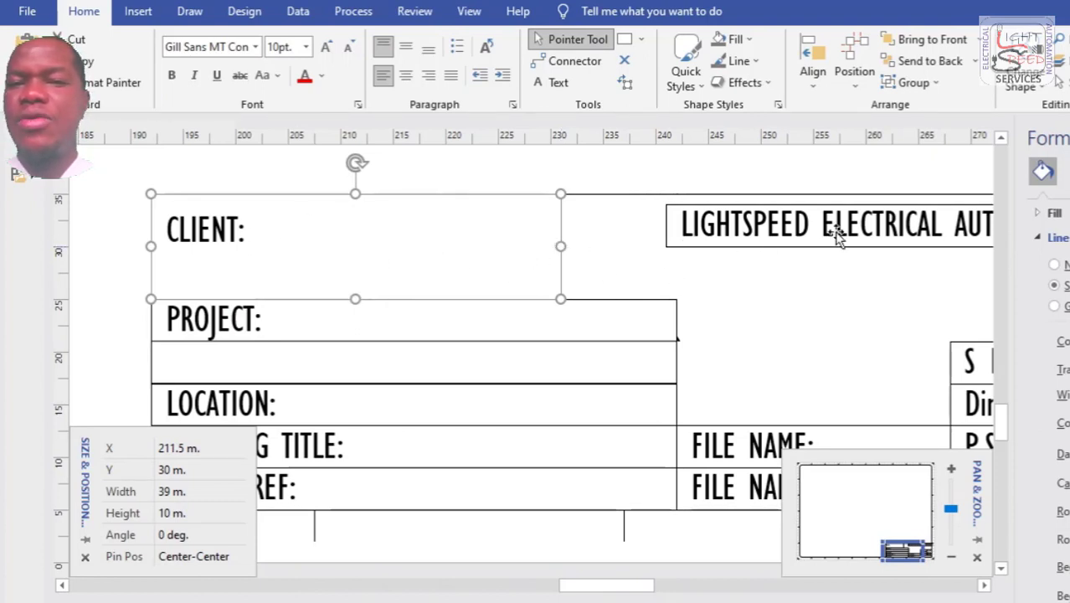
Resize the company name cell to 30 m wide by 8 m high and place it against the frame's upper edge at X about 269.5 m.
drag(640, 596, 672, 590)
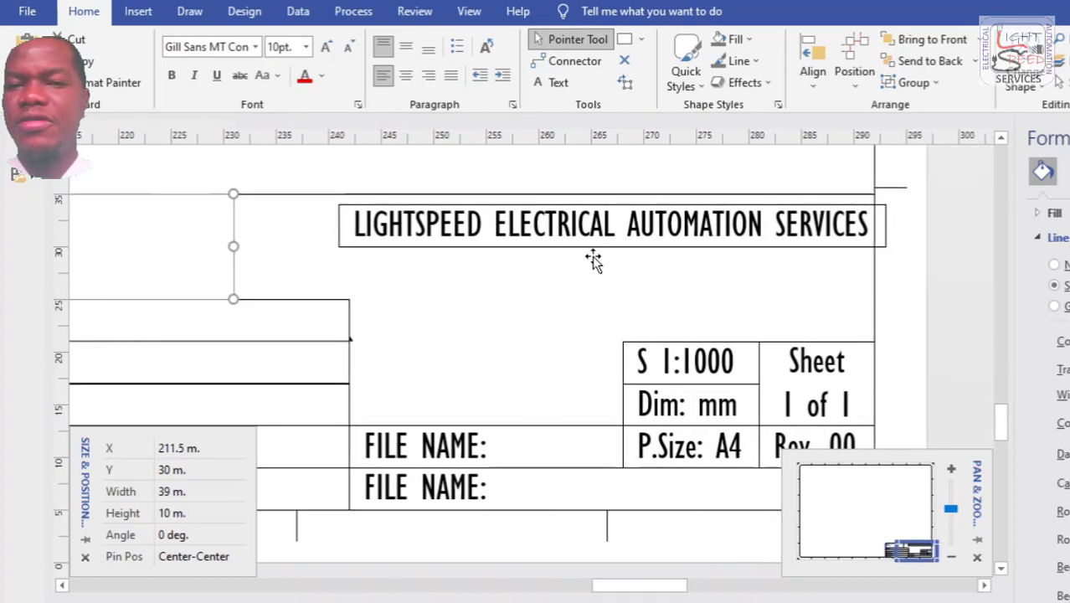
drag(517, 259, 504, 250)
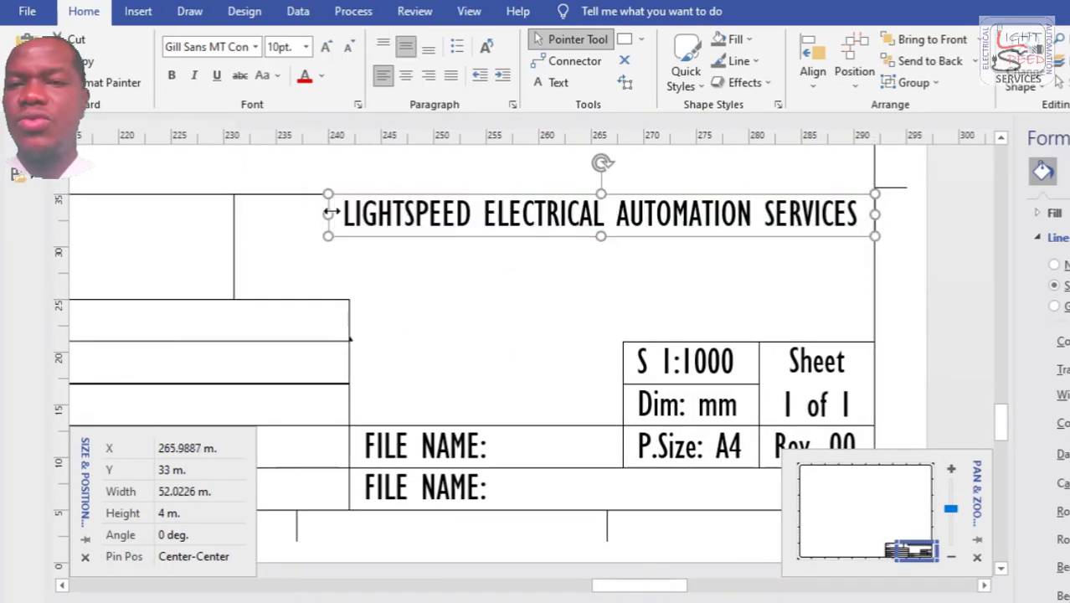
drag(328, 215, 558, 224)
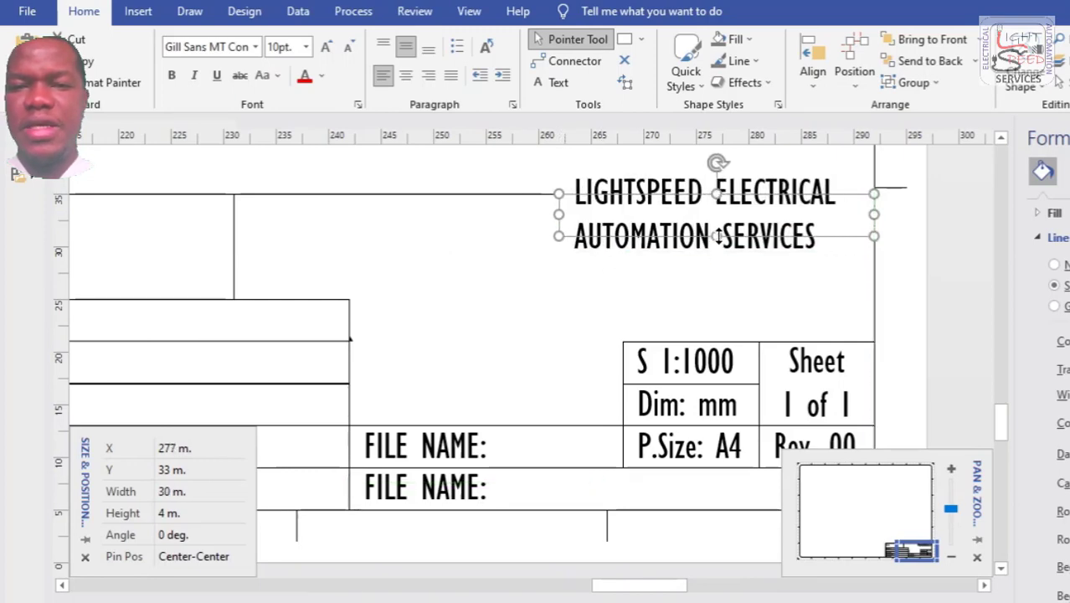
drag(719, 237, 719, 268)
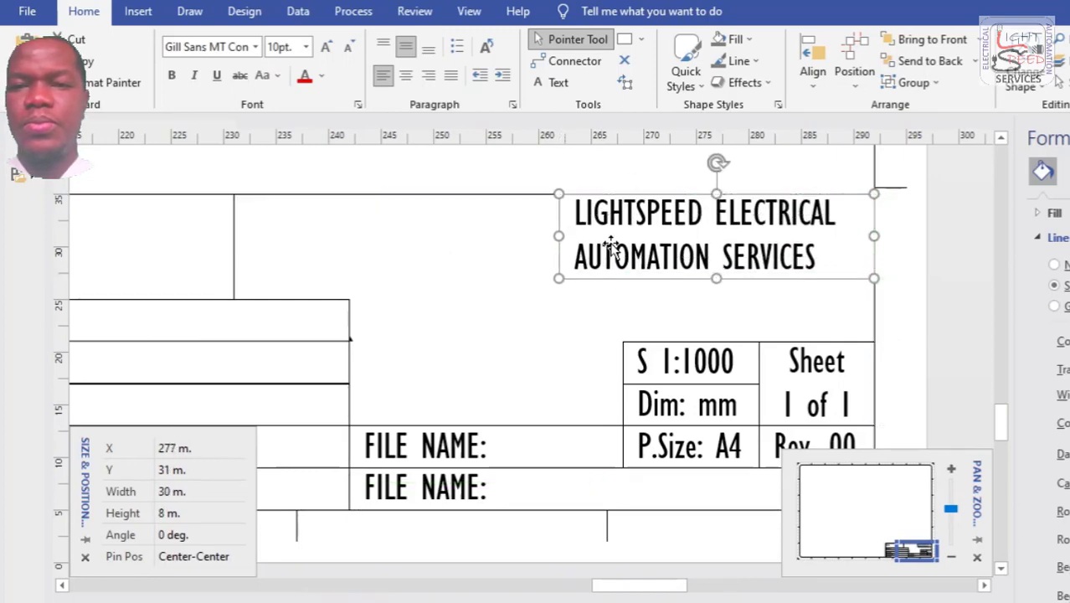
drag(609, 245, 530, 246)
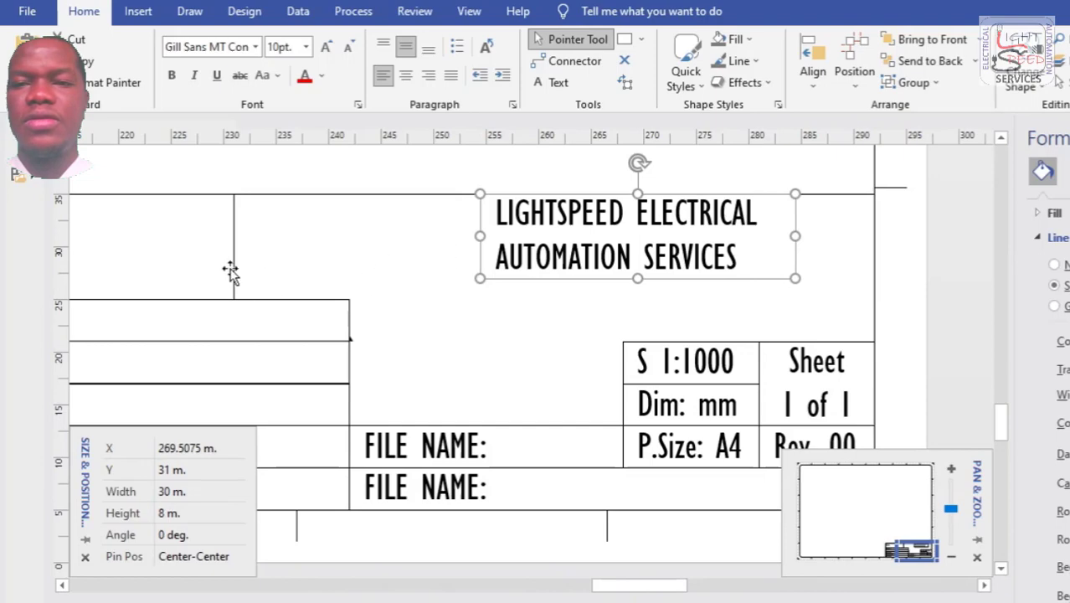
Reduce the CLIENT cell to 4 m high and 37 m wide, keeping its upper-left corner on the frame, and middle-align its text.
drag(633, 579, 583, 586)
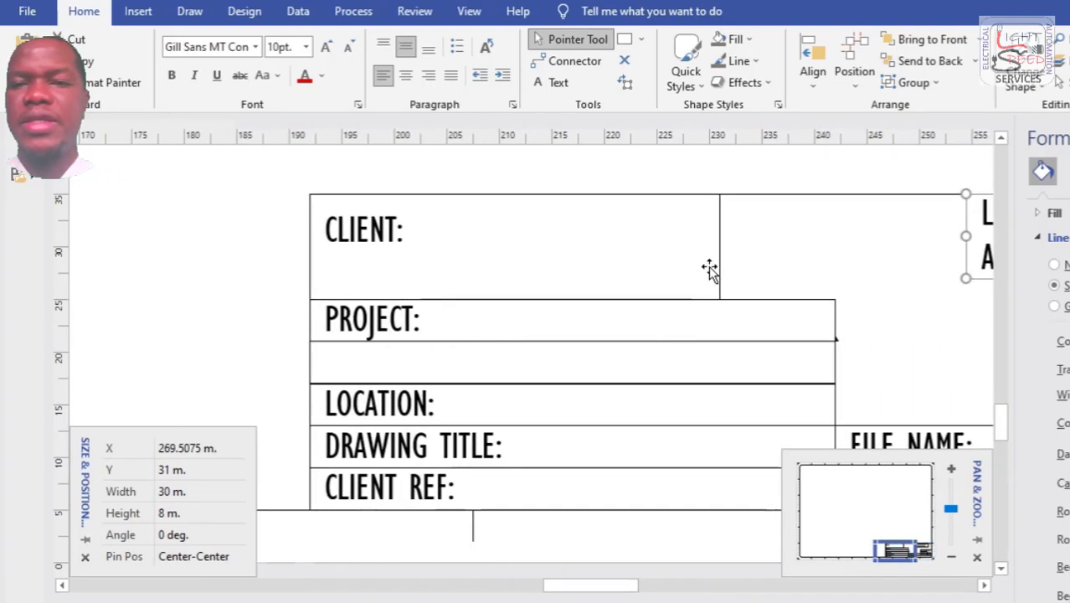
click(709, 268)
drag(514, 300, 513, 231)
click(405, 46)
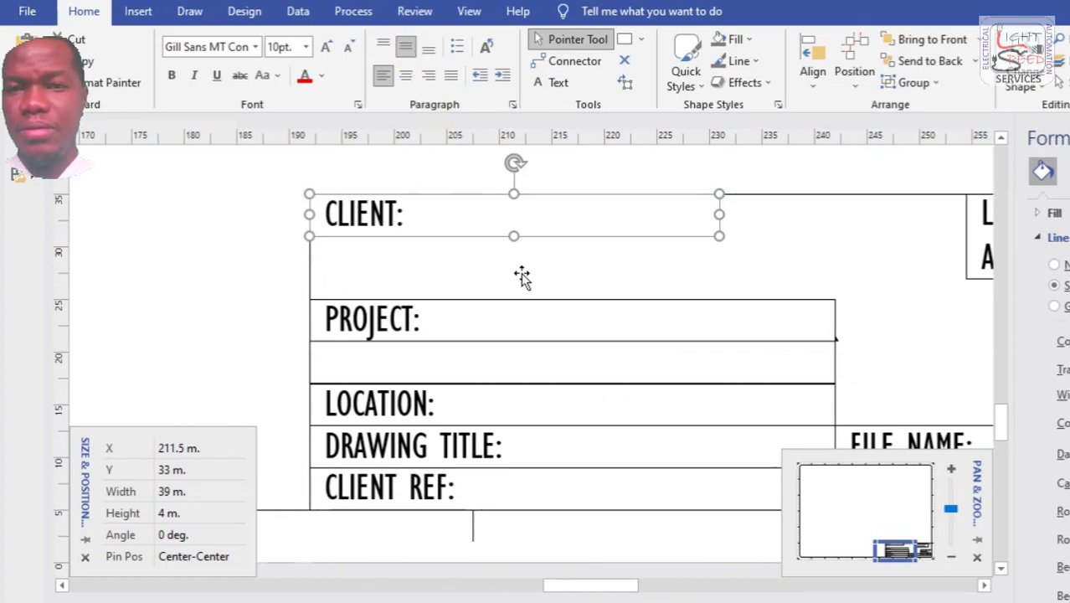
mouse_move(717, 213)
mouse_down()
mouse_move(733, 213)
mouse_move(699, 215)
mouse_up()
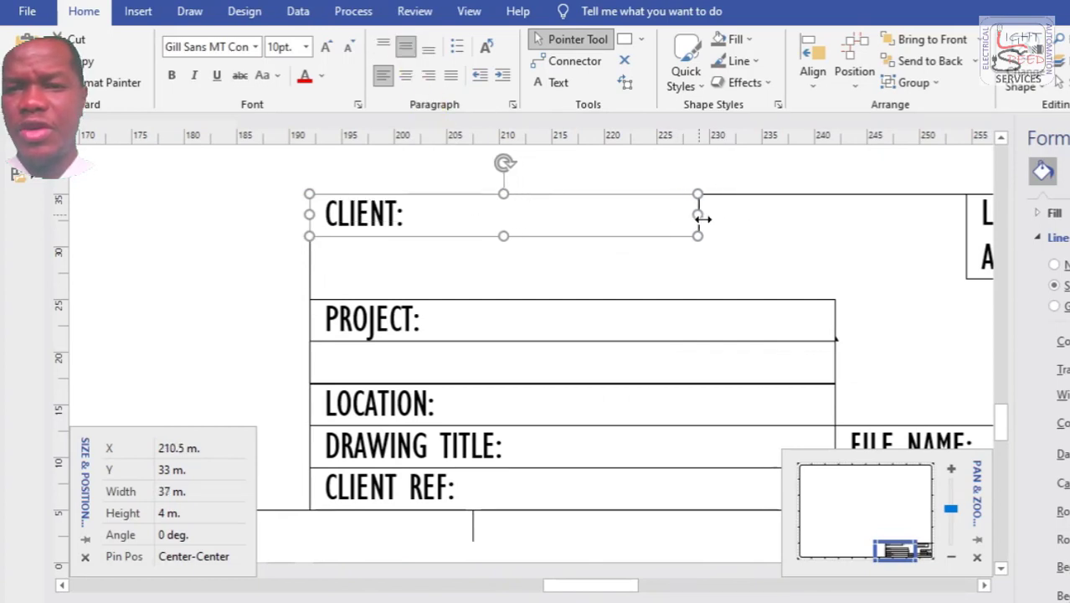
Duplicate the CLIENT cell.
key(ctrl+d)
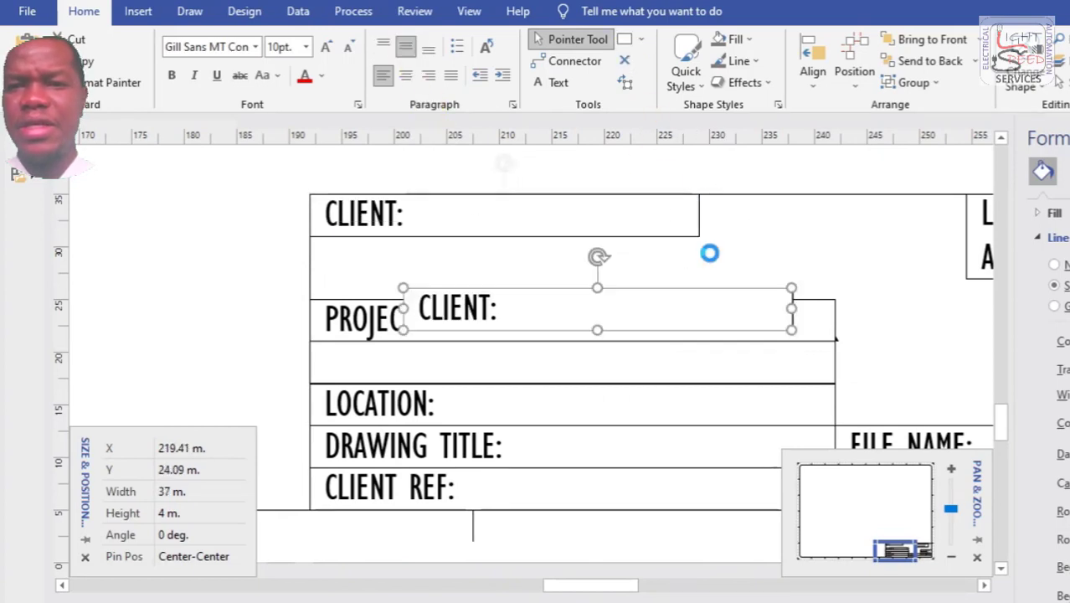
Move the copied CLIENT box into the empty area above the PROJECT row and clear its text.
drag(672, 287, 747, 236)
double_click(649, 263)
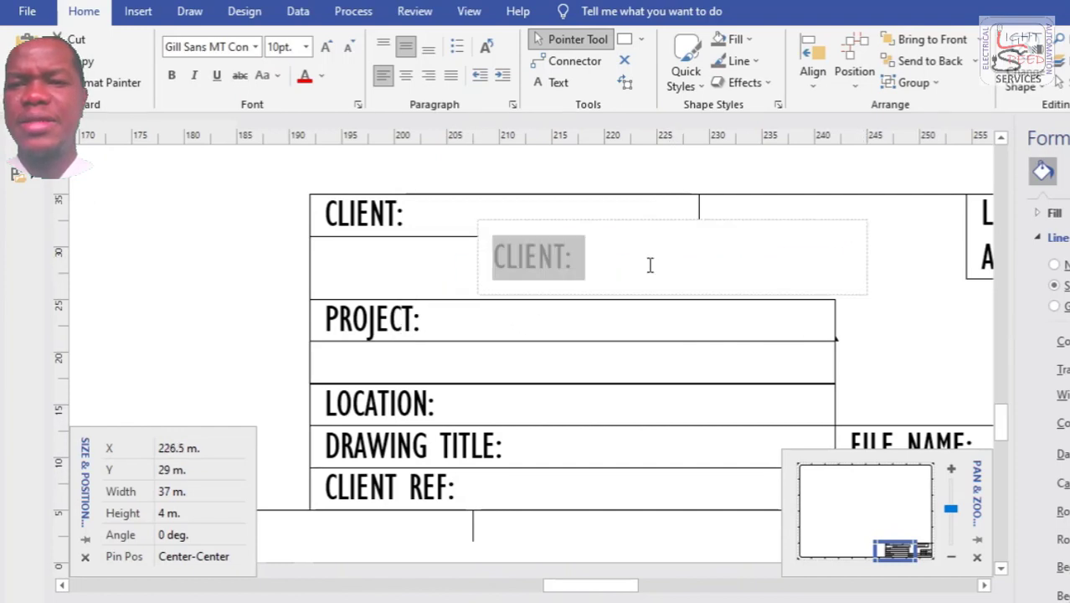
key(Delete)
click(743, 191)
click(478, 258)
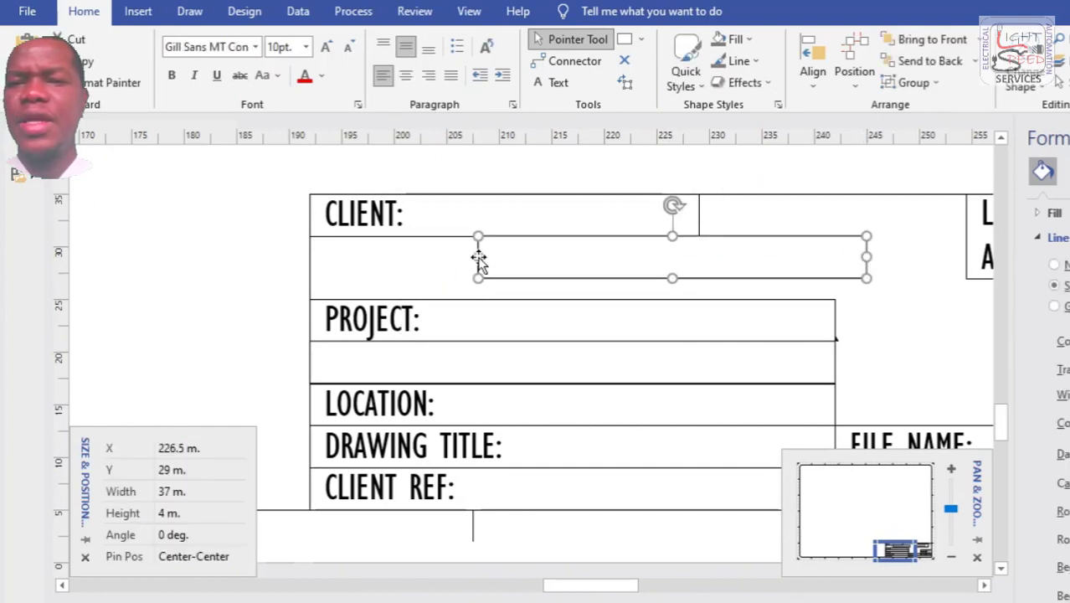
double_click(480, 259)
click(476, 261)
click(474, 261)
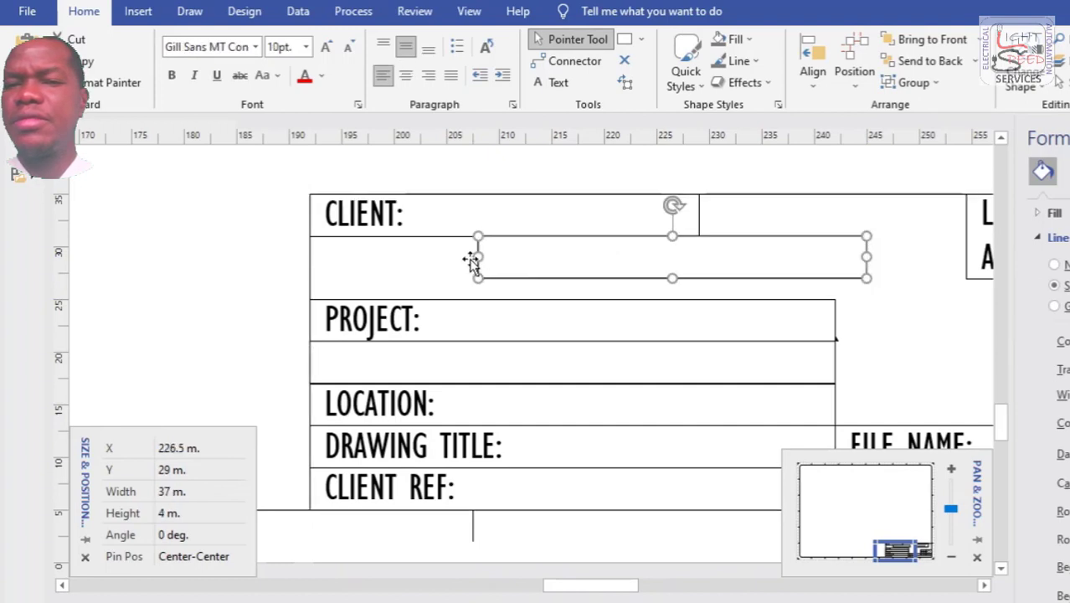
Resize the blank box to about 13 m by 10 m, filling the space beside the CLIENT row down to the PROJECT row.
drag(477, 258, 699, 244)
drag(784, 236, 782, 195)
drag(871, 236, 835, 235)
drag(766, 278, 767, 299)
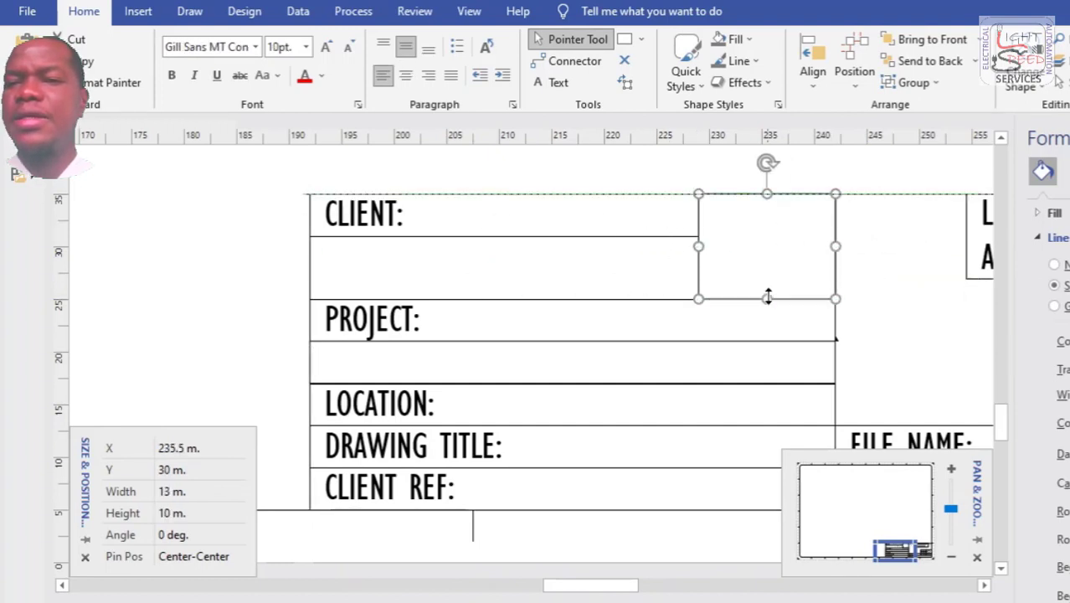
click(647, 219)
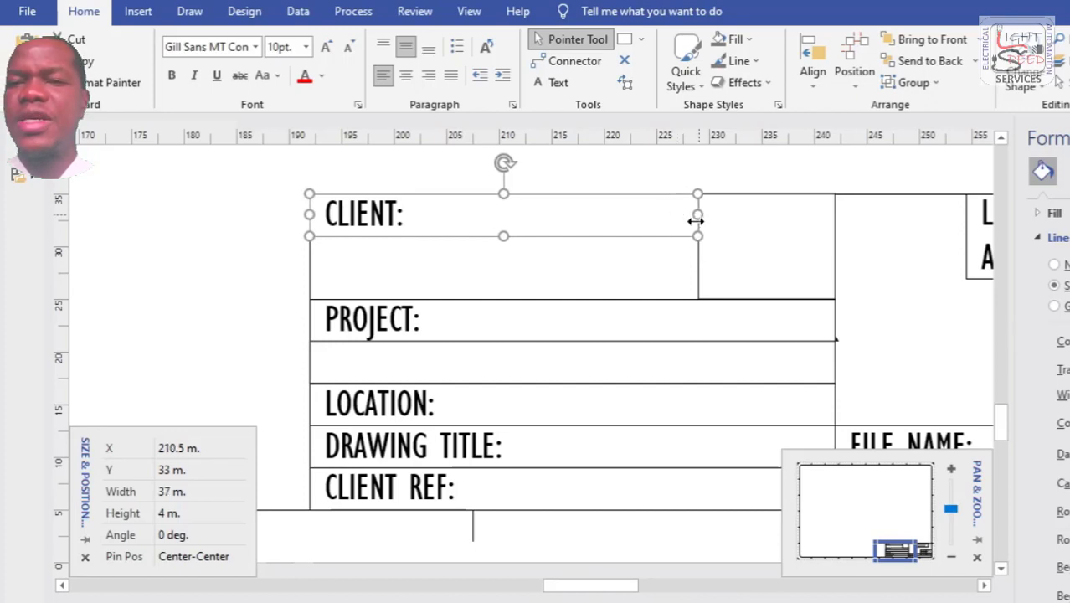
Set the blank box's width to 10 m.
click(702, 270)
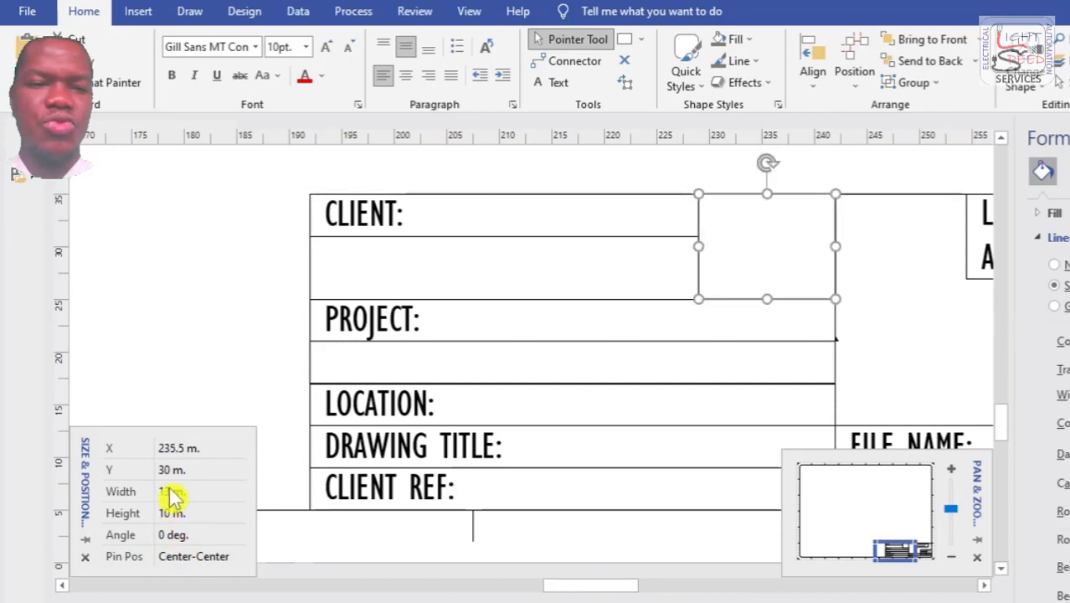
click(171, 496)
text(10)
key(Return)
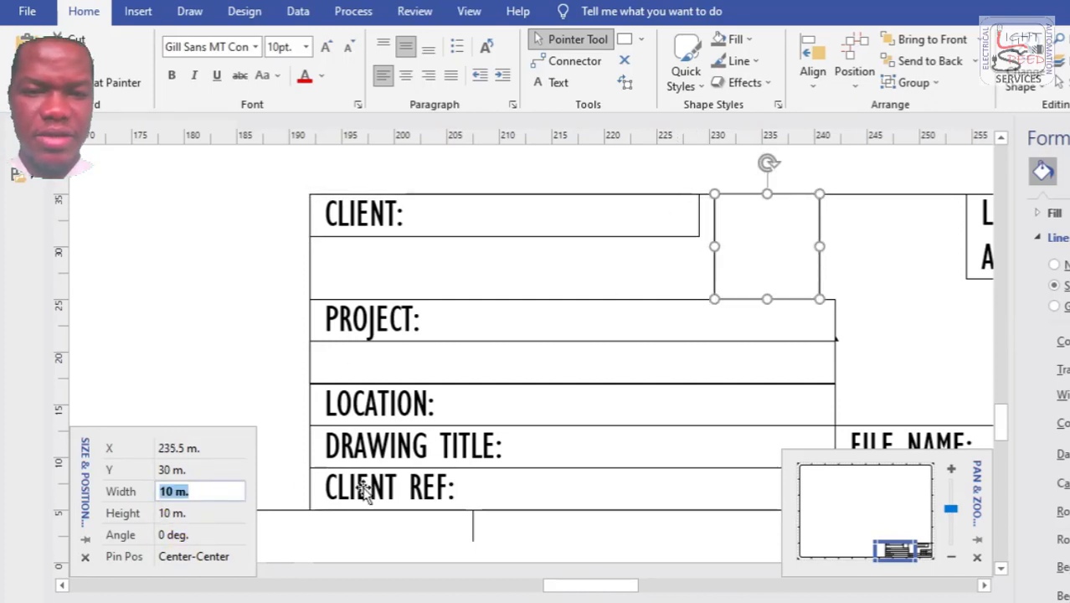
Move the blank square against the right end of the PROJECT row and widen the CLIENT box to 40 m to meet it.
click(820, 267)
click(821, 266)
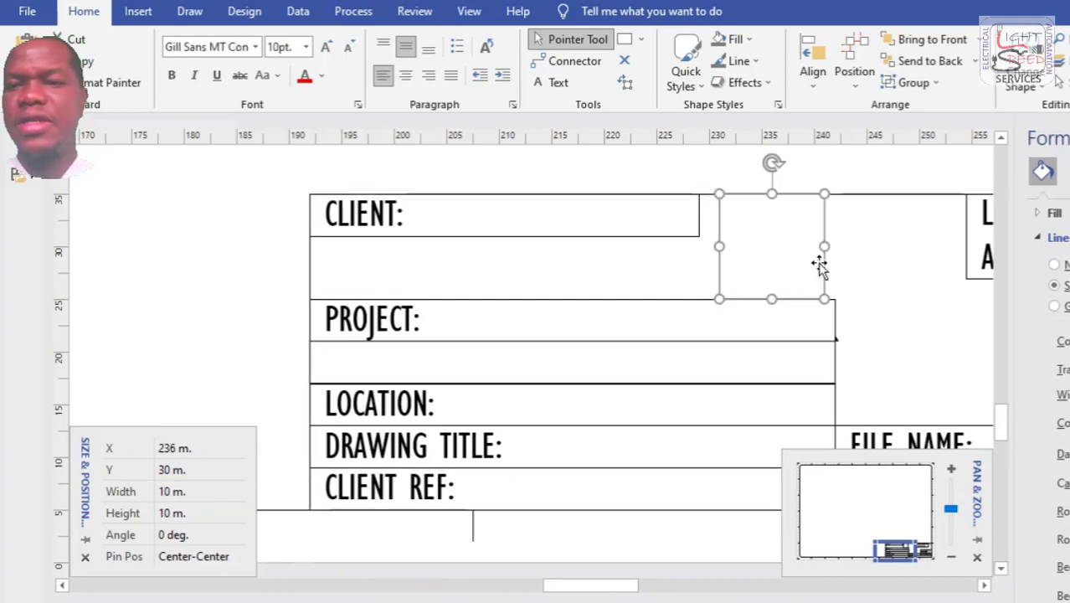
drag(819, 270, 834, 268)
click(697, 219)
drag(718, 222, 717, 215)
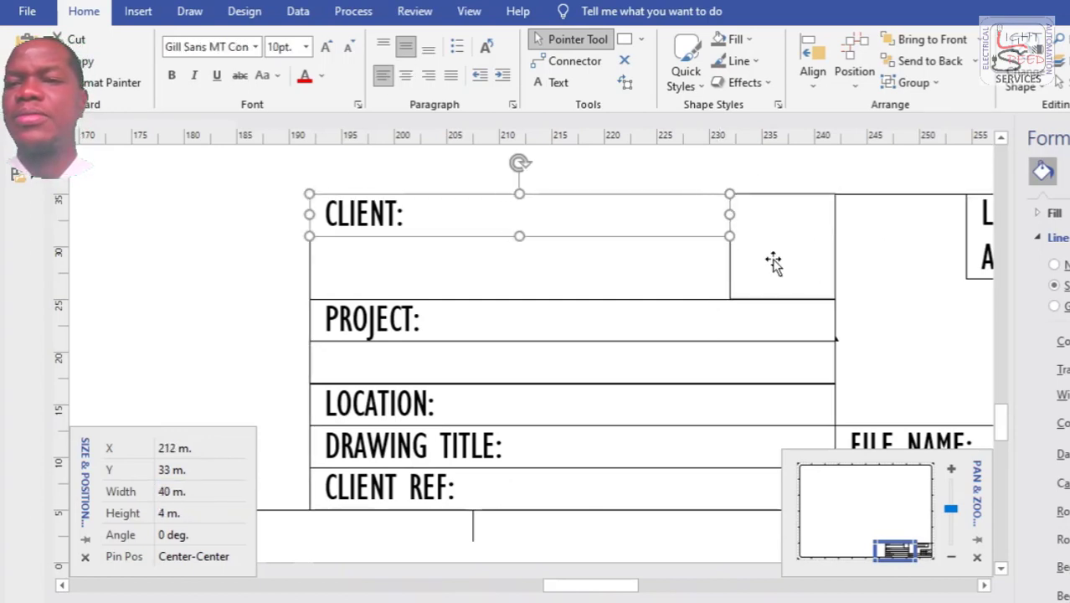
Duplicate the blank square into the adjoining section and label the original CLIENT LOGO on two lines.
click(835, 269)
drag(809, 203, 917, 203)
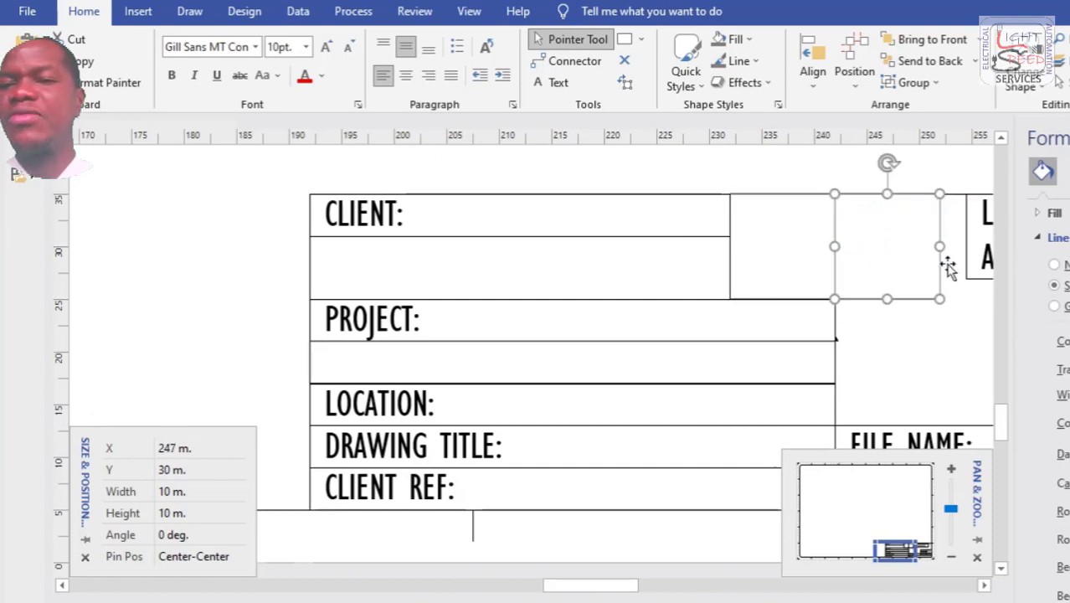
click(776, 232)
key(Delete)
double_click(776, 241)
text(s)
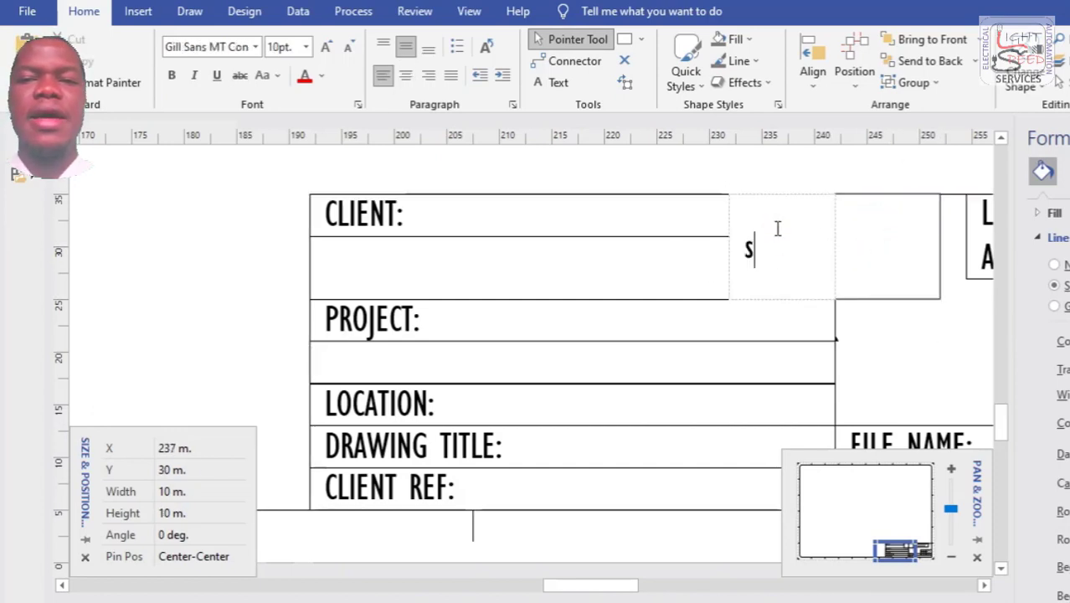
key(BackSpace)
text(cl)
key(BackSpace)
key(BackSpace)
text(CLIENT)
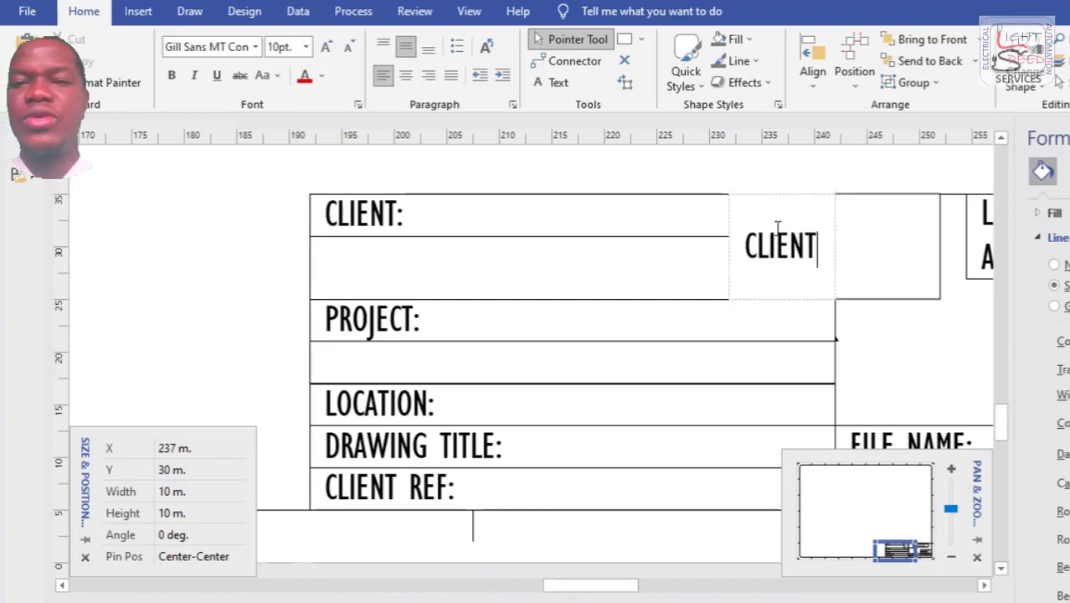
key(Return)
text(LOGO)
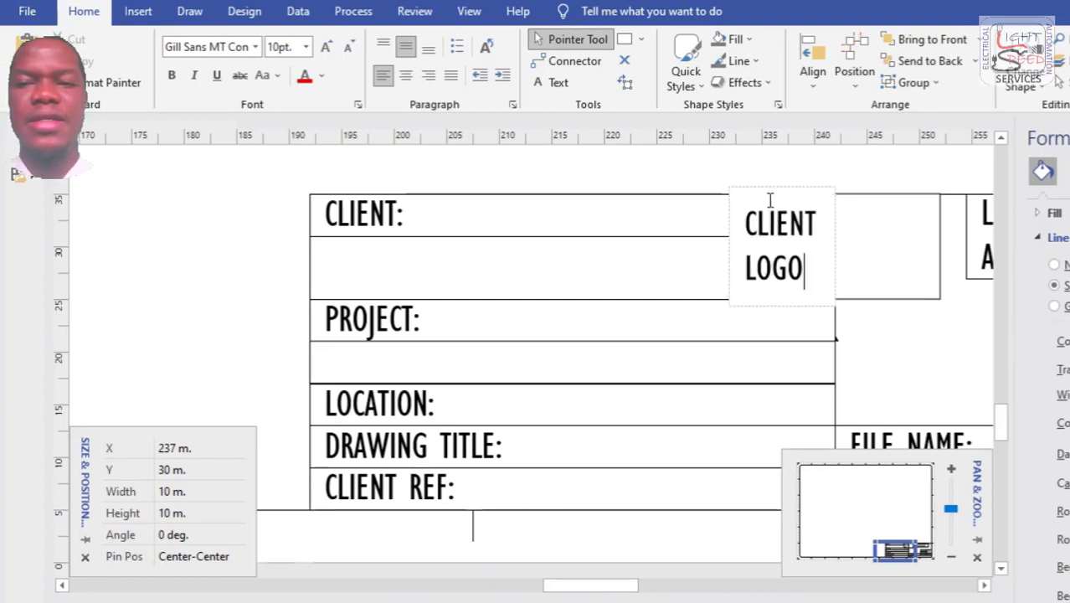
Format the CLIENT LOGO text at 8 pt in the Swis721 BlkOul BT font.
key(ctrl+a)
click(284, 47)
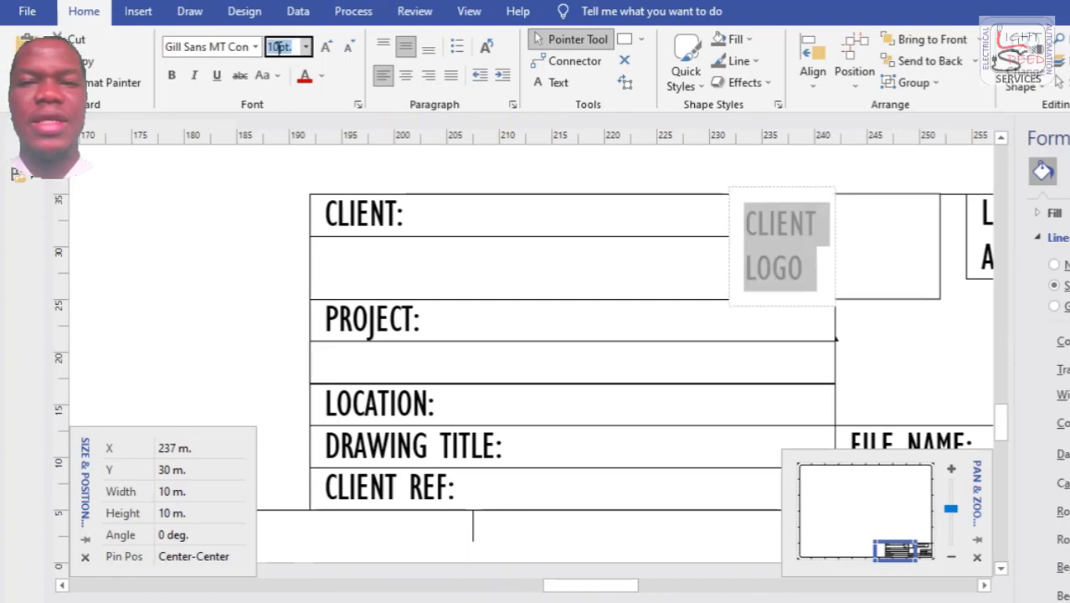
text(8)
key(Return)
click(255, 47)
drag(419, 83, 411, 468)
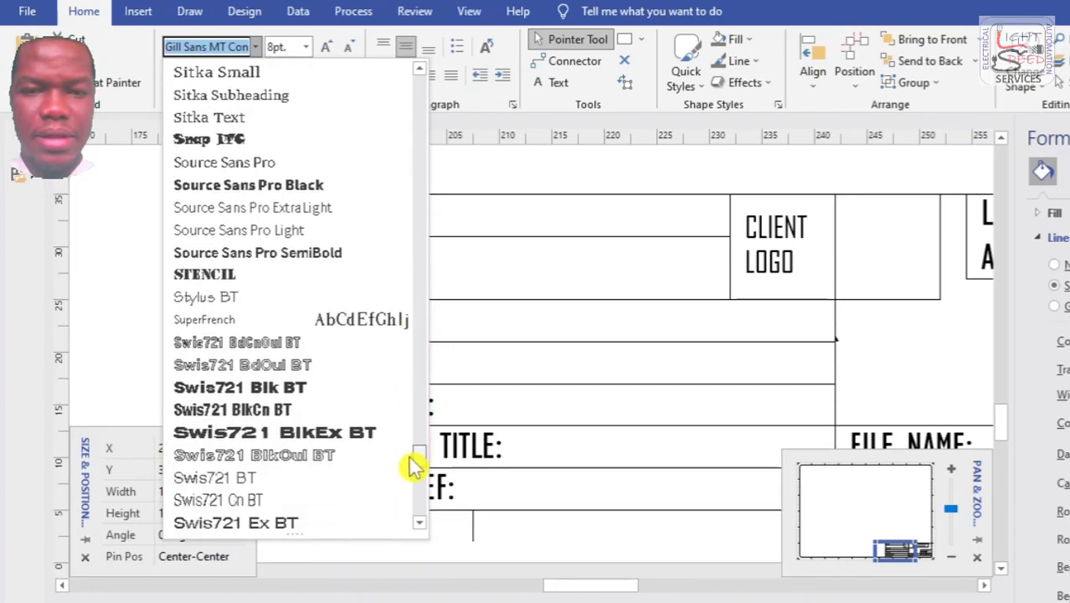
scroll(342, 407, down, 2)
click(305, 324)
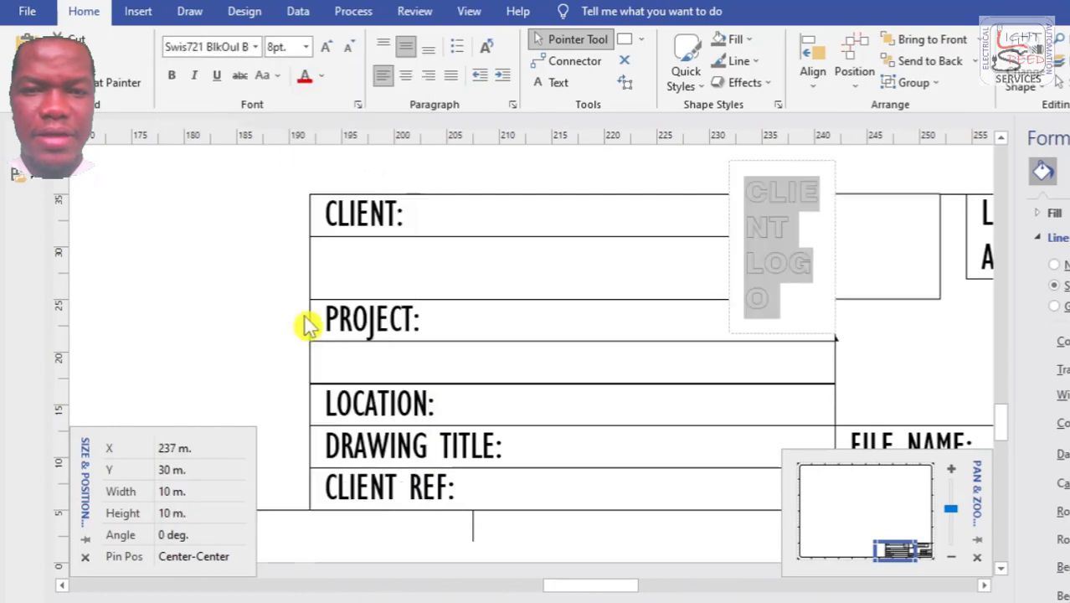
click(903, 365)
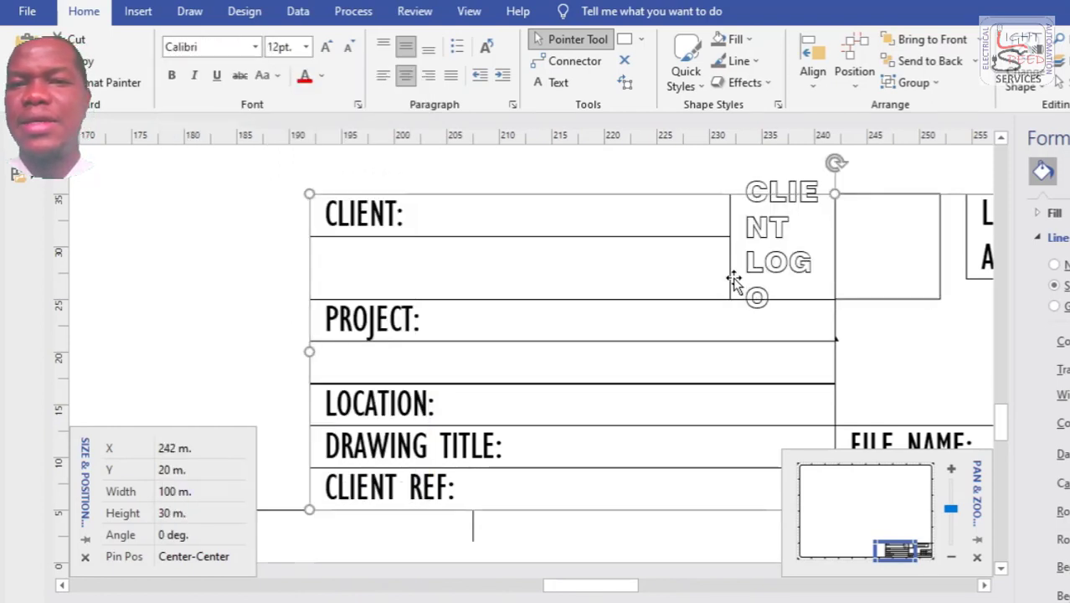
Reduce the CLIENT LOGO text to 5 pt and center it horizontally in its box.
click(791, 272)
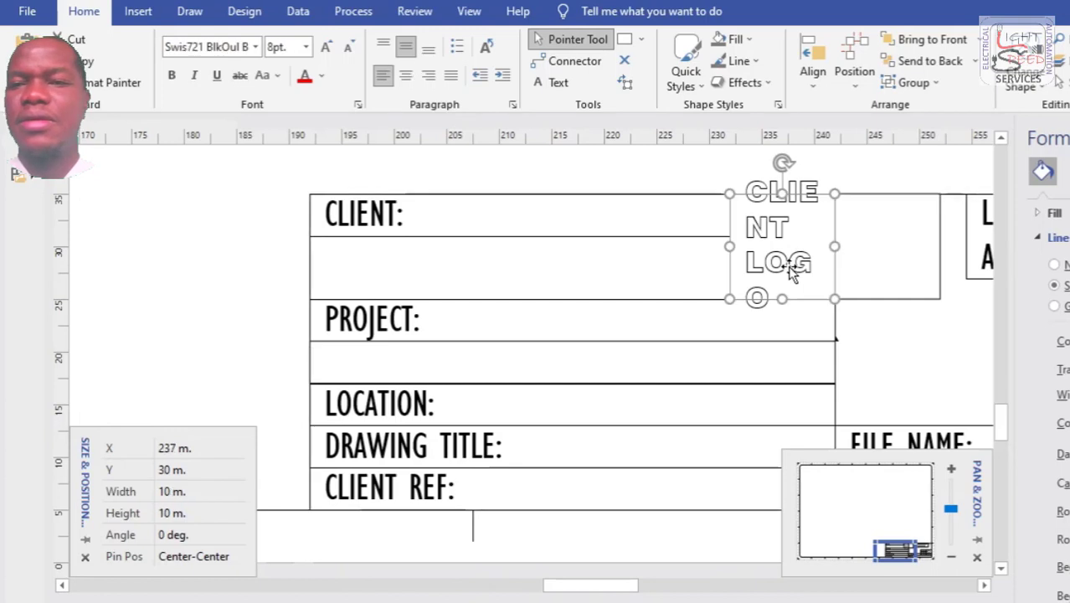
double_click(787, 274)
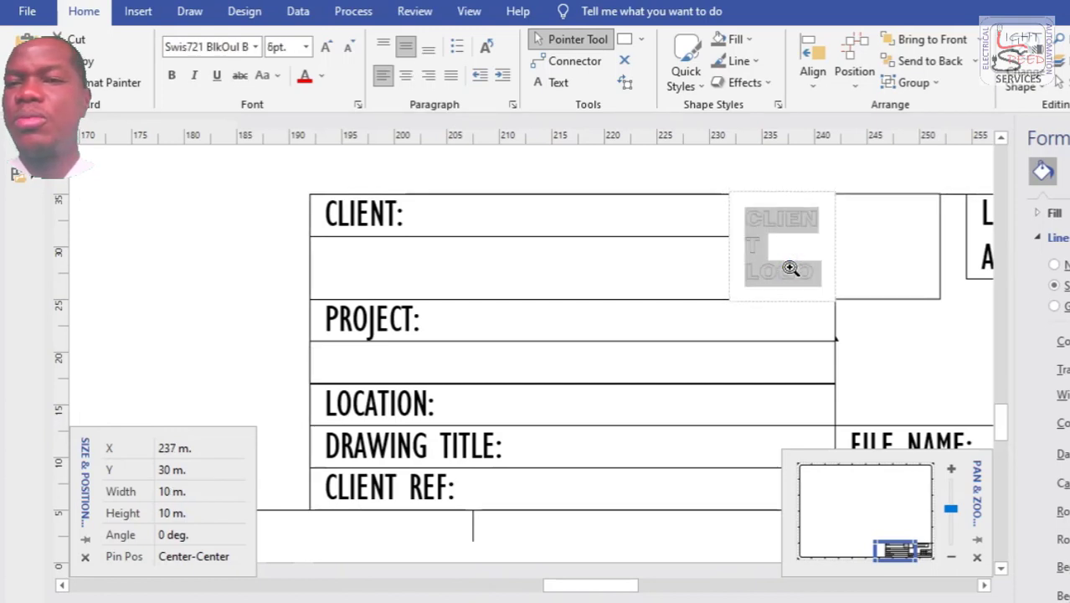
click(277, 46)
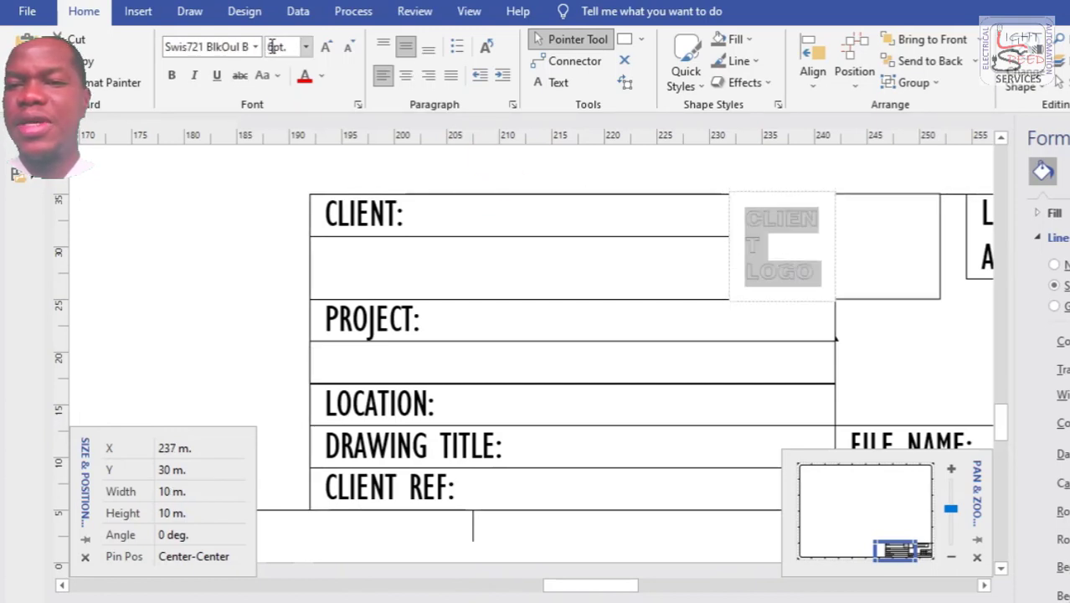
text(5)
key(Return)
click(409, 74)
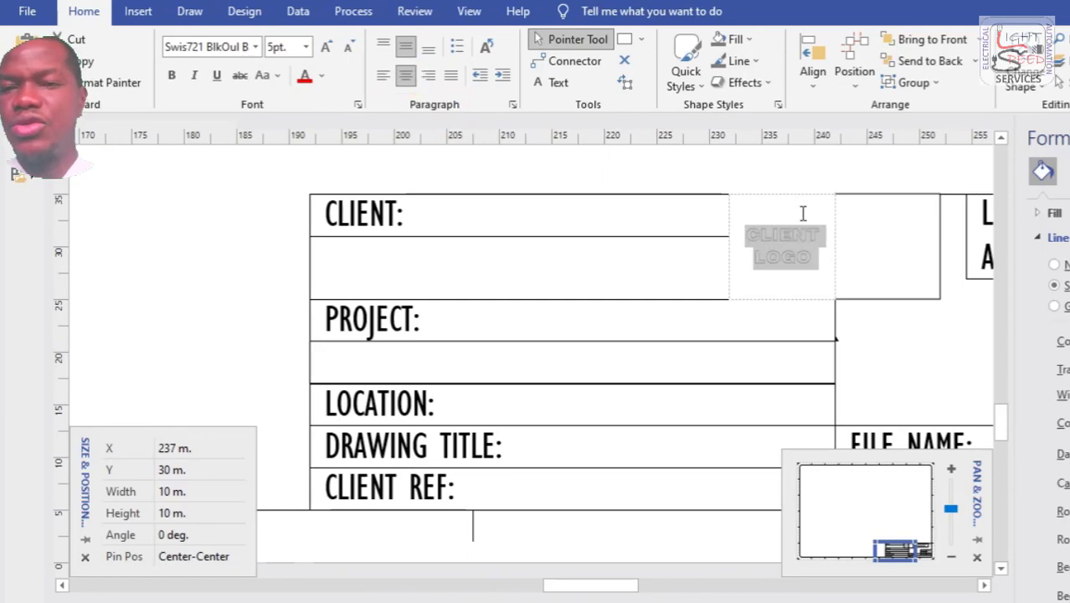
double_click(916, 327)
click(794, 176)
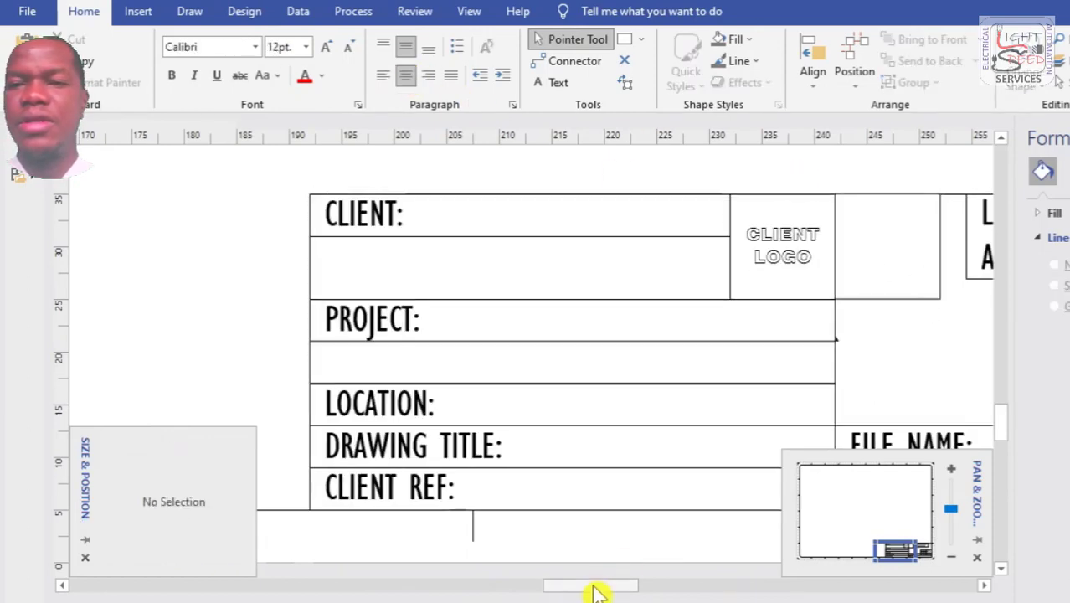
Duplicate the FILE NAME box beside P.Size twice, stacking the copies directly above it beside the Dim and scale cells.
drag(597, 590, 630, 590)
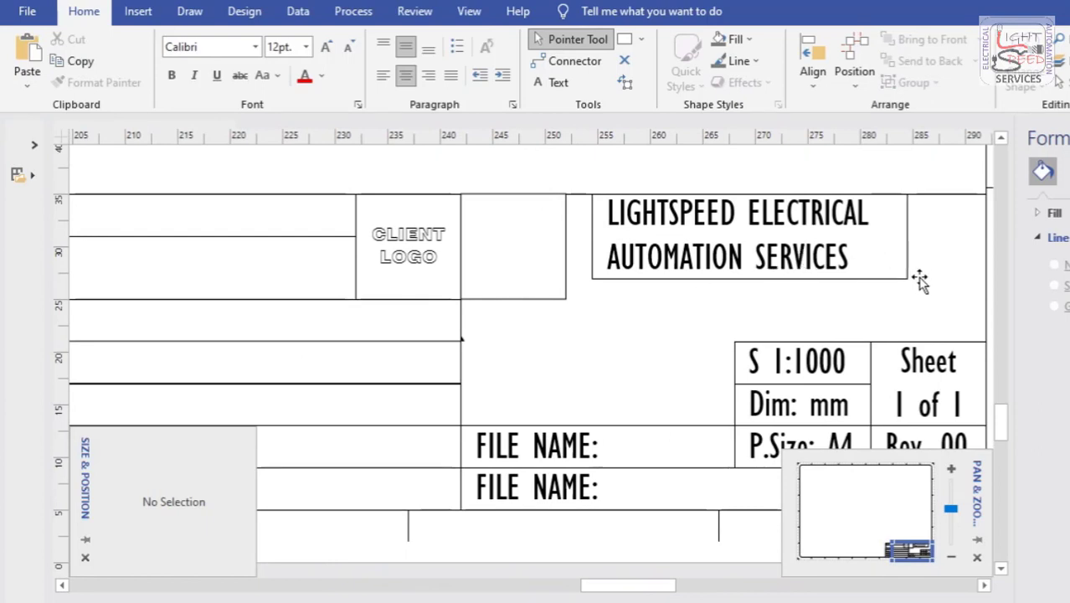
scroll(998, 418, down, 3)
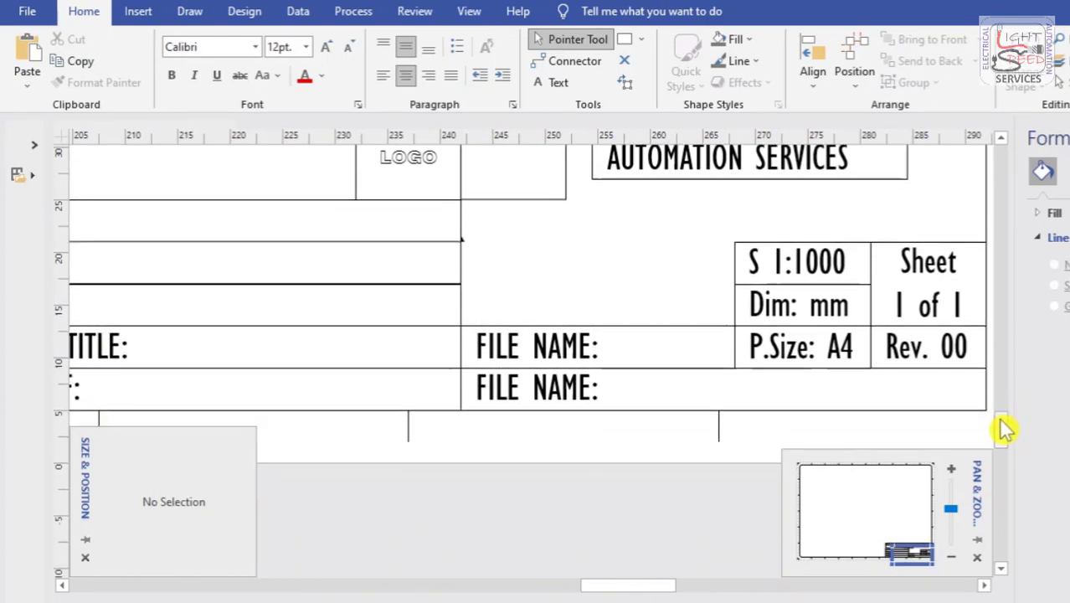
click(610, 331)
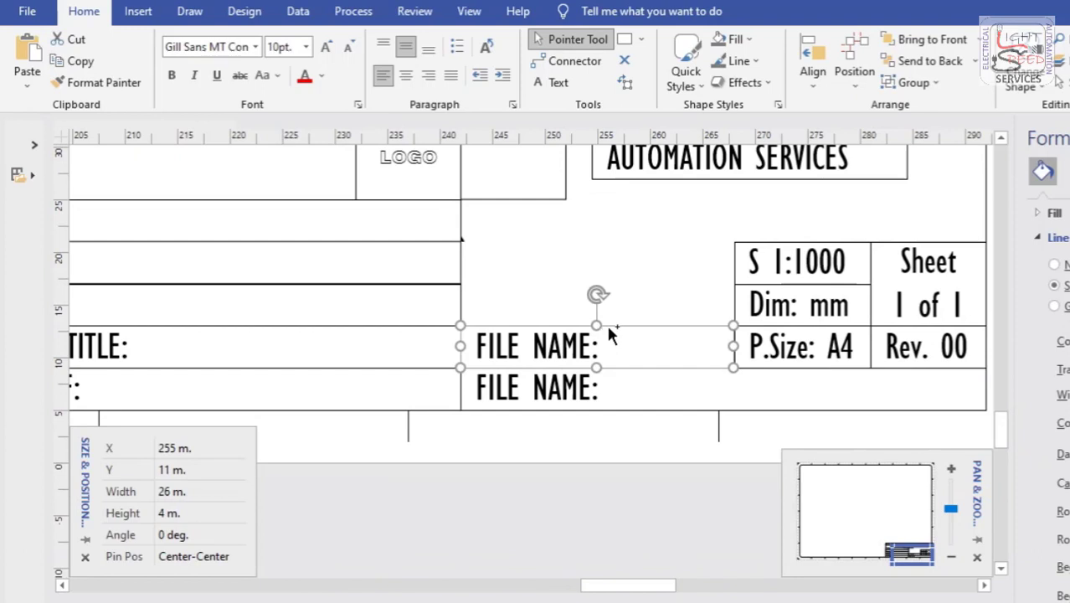
right_click(616, 285)
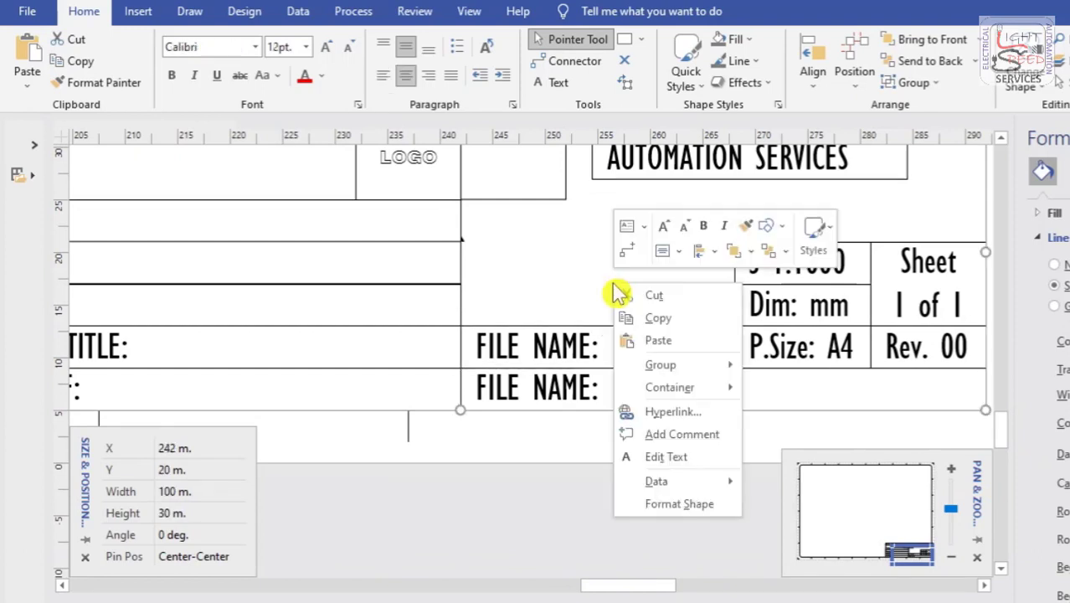
click(653, 337)
drag(624, 265, 614, 283)
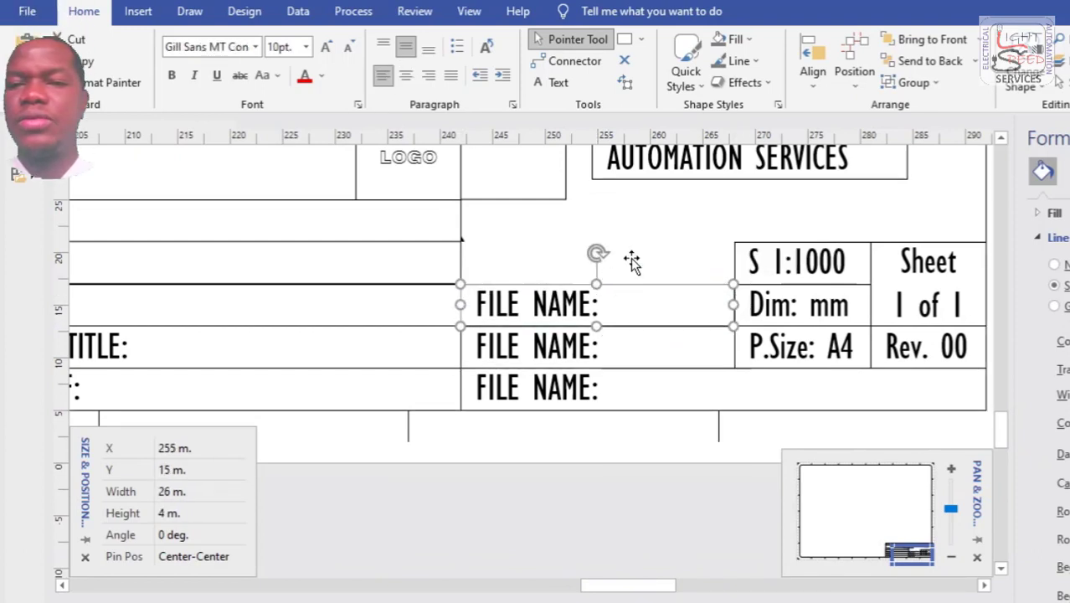
right_click(633, 267)
click(686, 312)
drag(675, 242, 642, 247)
click(659, 277)
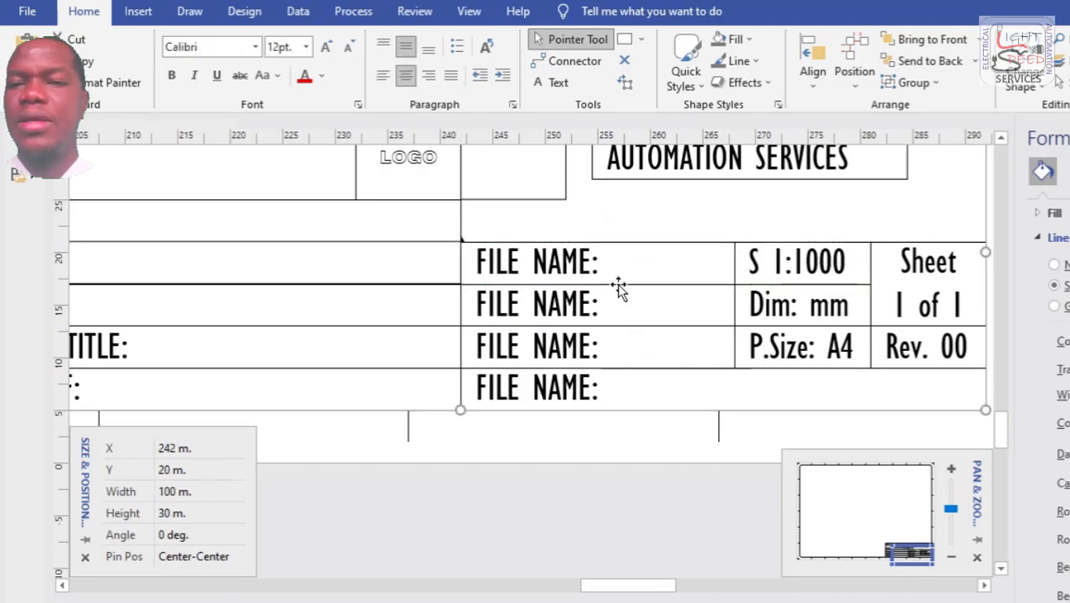
Relabel the FILE NAME box beside the scale cell as DRW and the one beside the Dim cell as Chkd:.
double_click(577, 280)
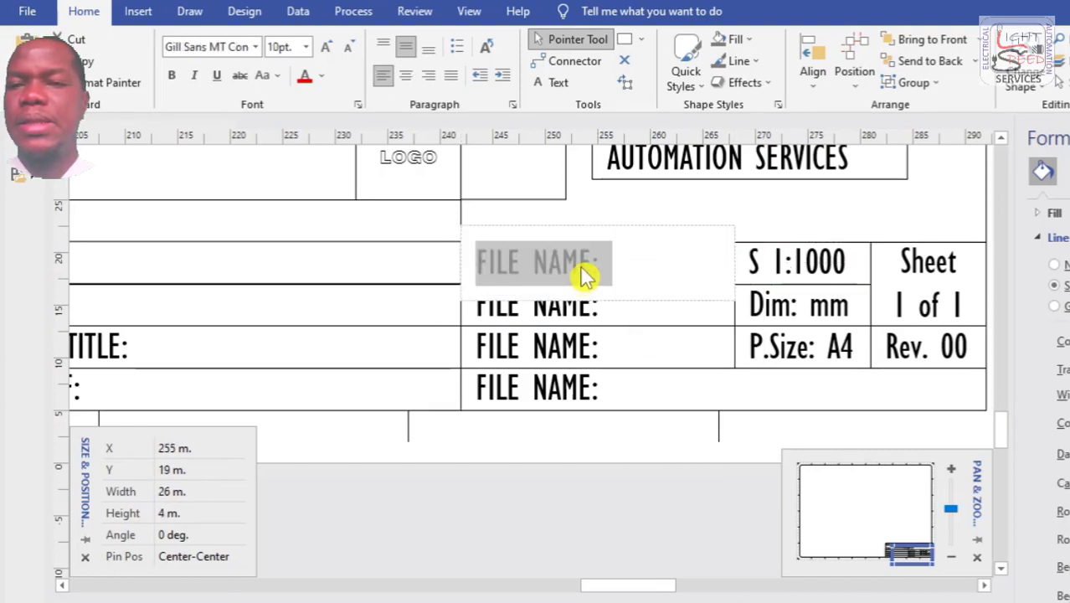
text(DRW)
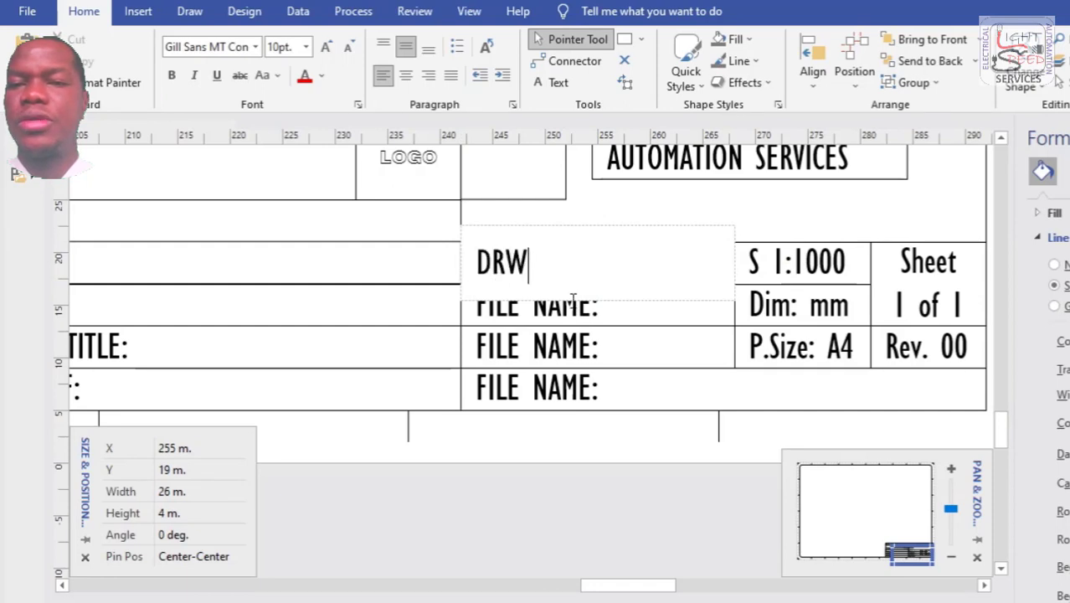
double_click(575, 311)
text(CHKD)
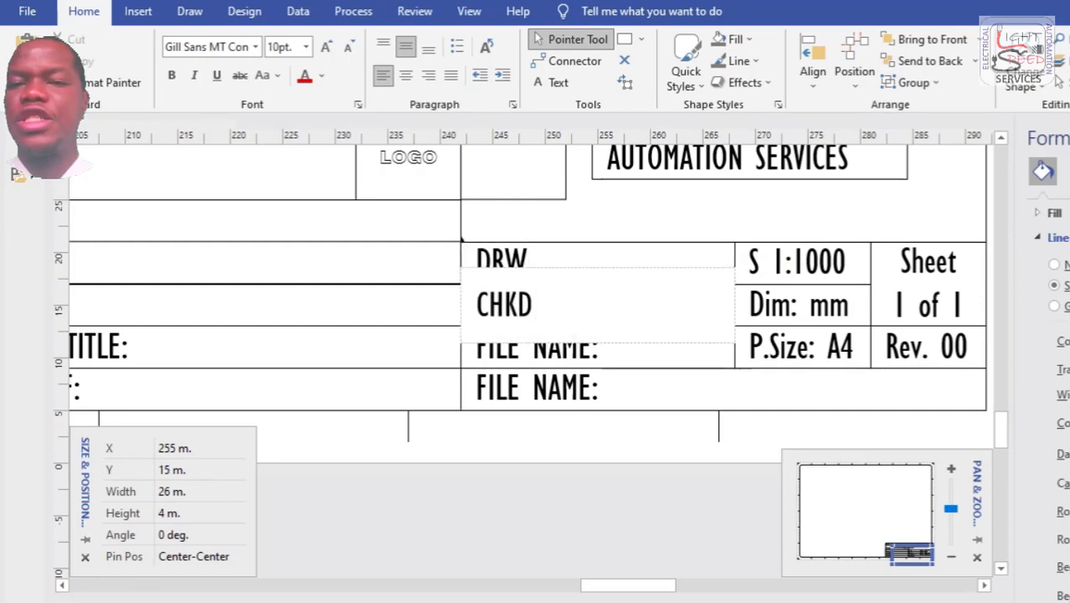
key(BackSpace)
key(BackSpace)
key(BackSpace)
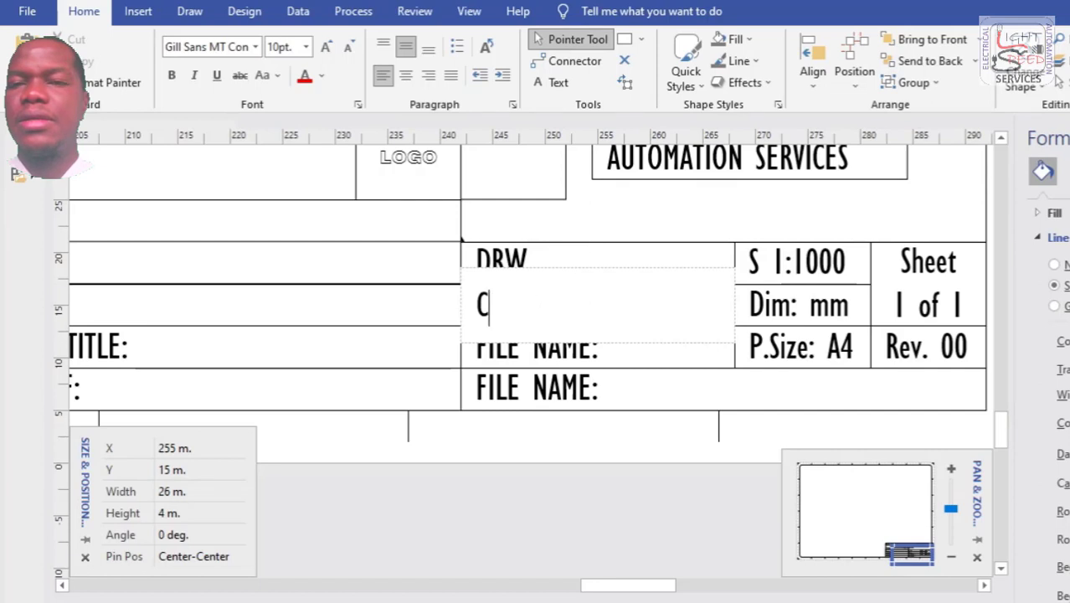
text(hkd:)
Relabel the DRW box as Drwn: and the FILE NAME box beside P.Size as Appr:.
double_click(597, 244)
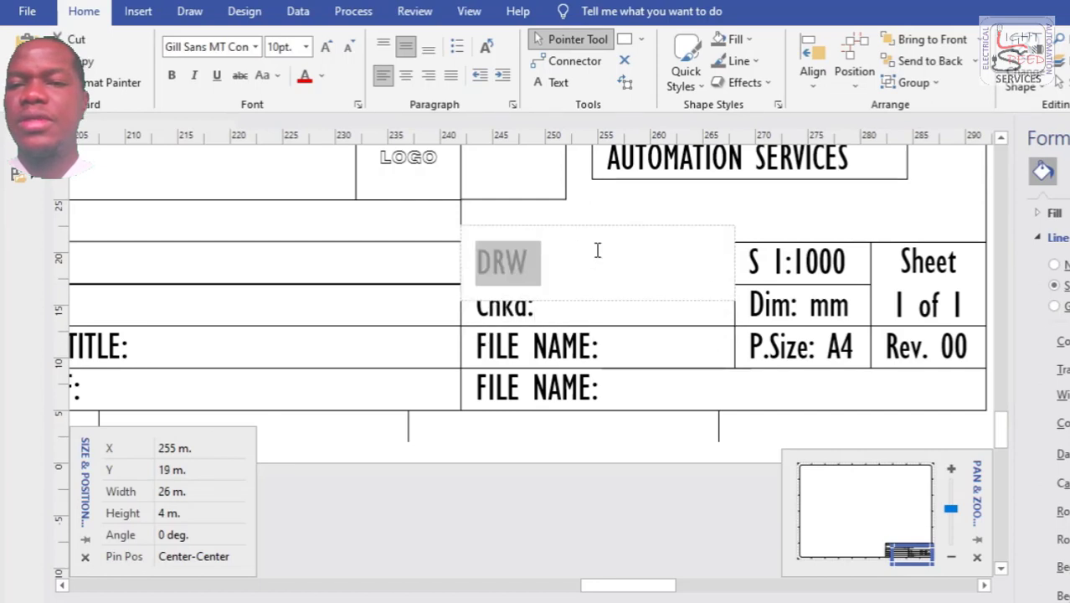
text(DR)
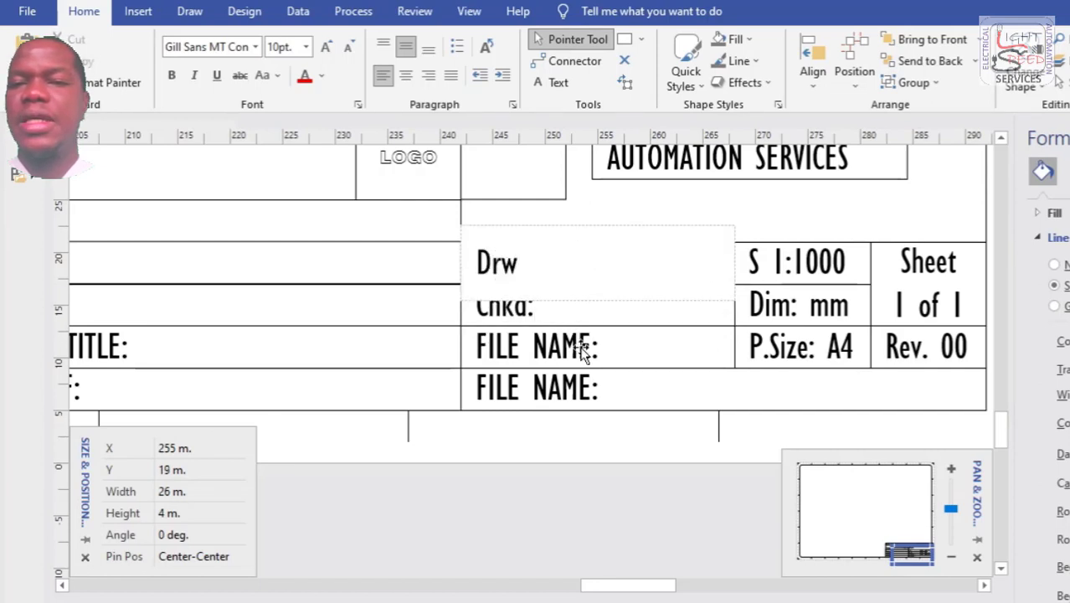
double_click(585, 351)
text(App)
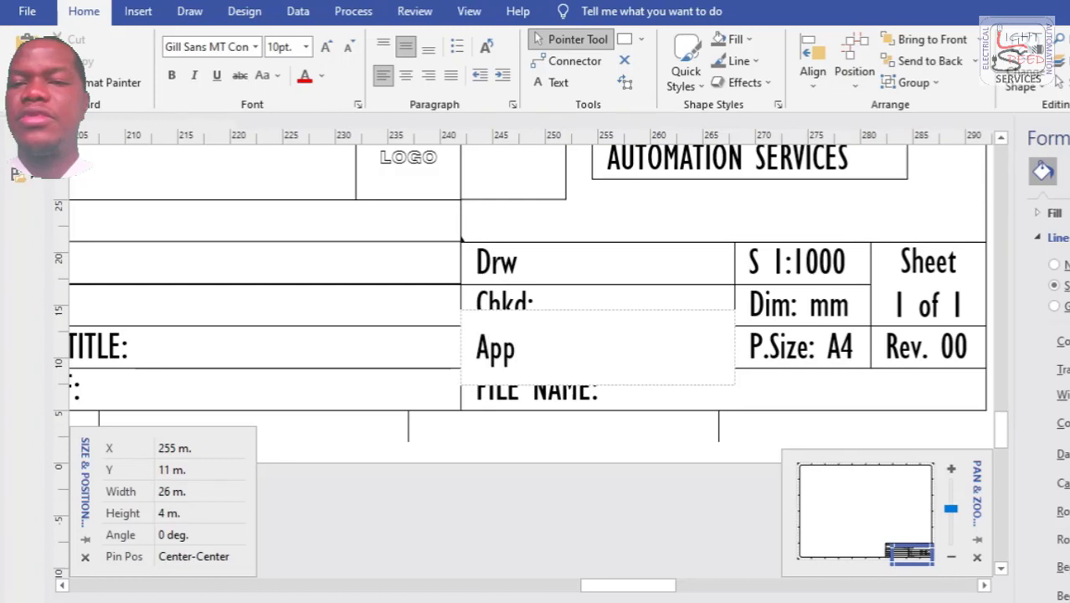
text(r:)
double_click(566, 252)
key(End)
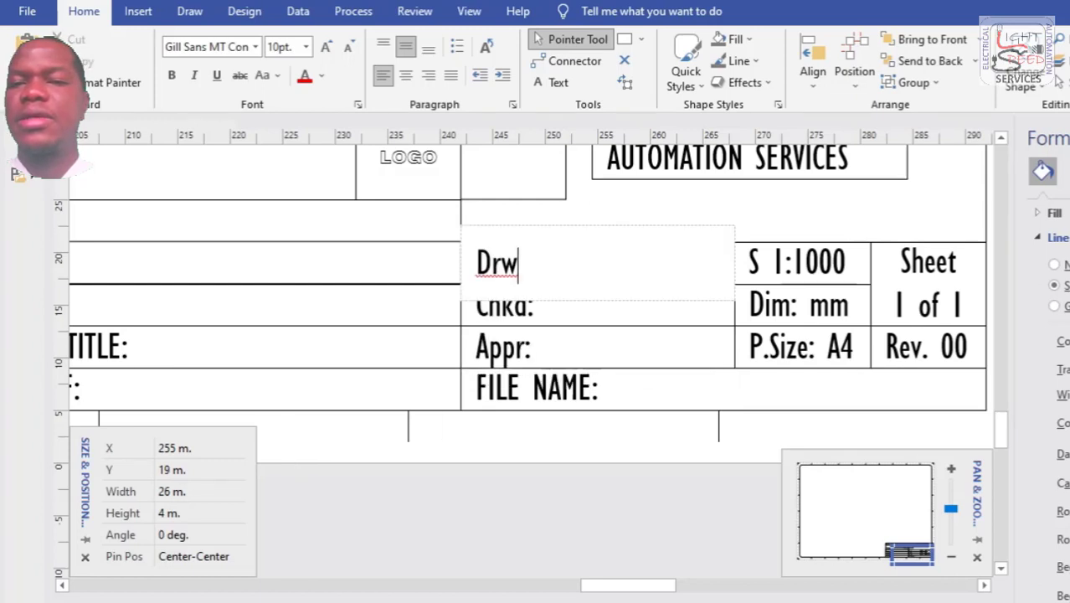
click(626, 213)
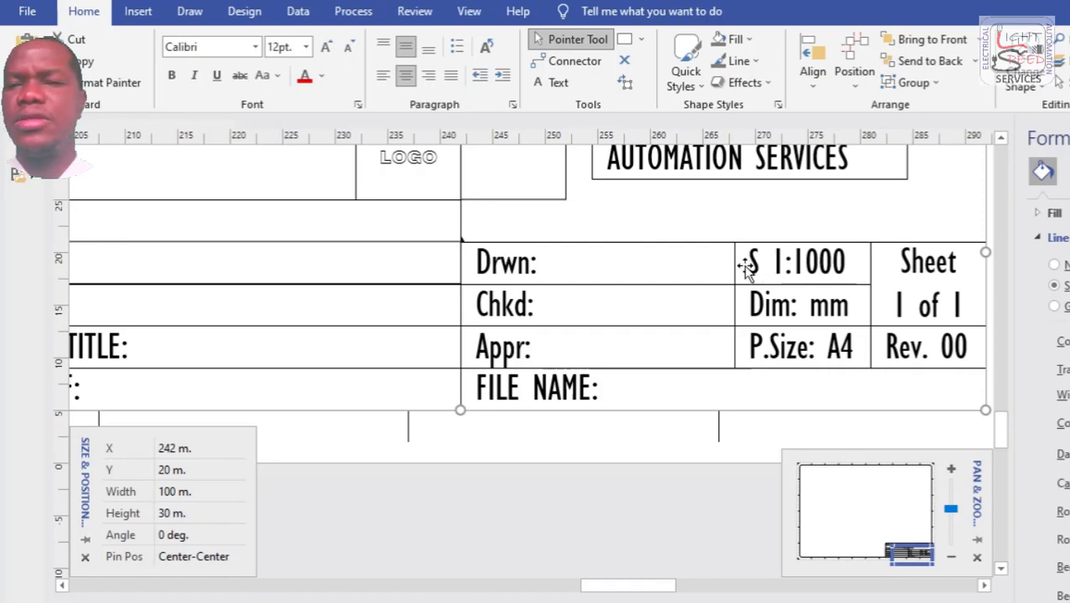
Narrow the Drwn:, Chkd: and Appr: boxes together to a width of 15 m, keeping their left edges in place.
click(706, 281)
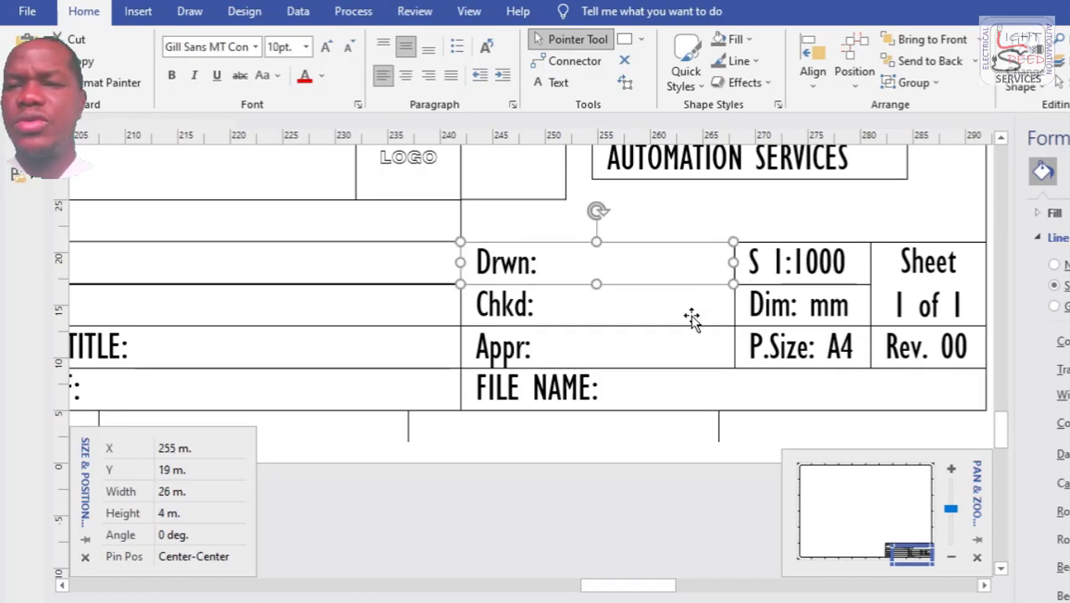
shift+click(692, 319)
shift+click(693, 351)
drag(750, 305, 638, 316)
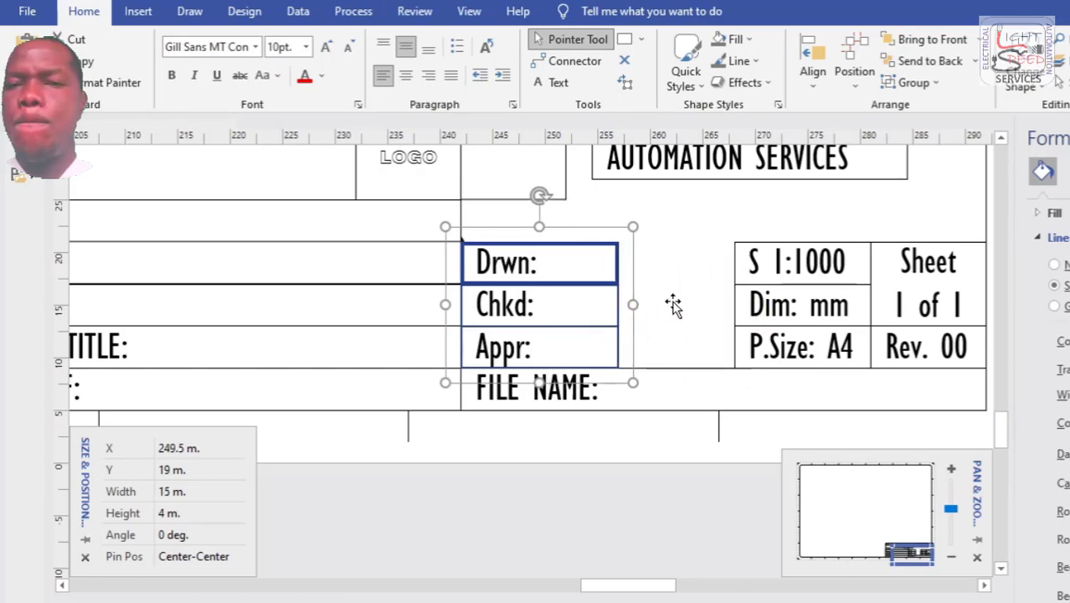
Duplicate the Drwn:, Chkd: and Appr: boxes directly beside the originals and narrow the copies to 11 m, up to the scale column.
right_click(675, 305)
click(722, 359)
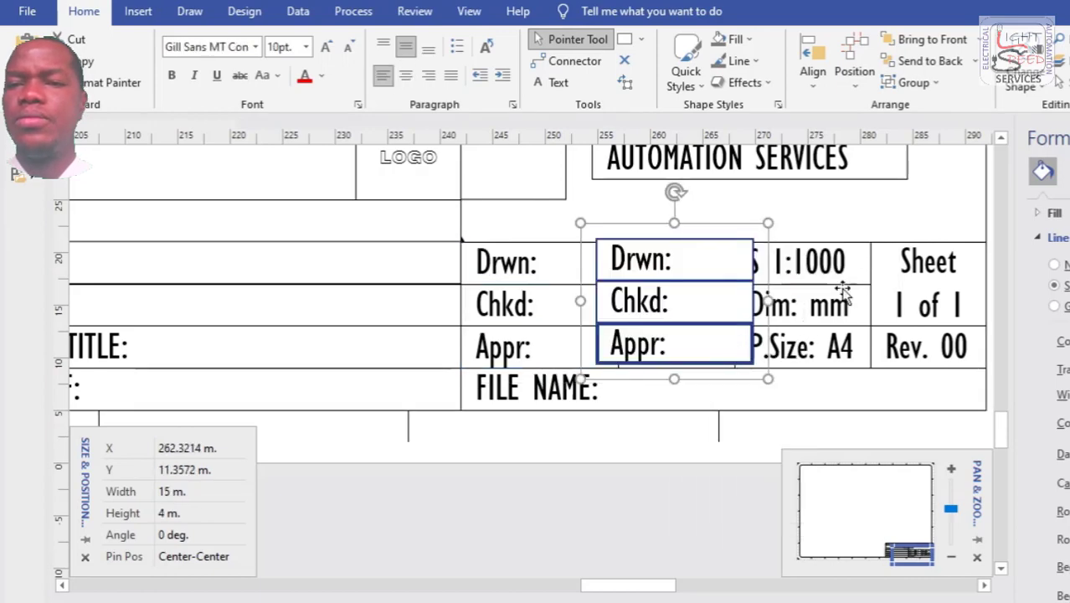
key(Right)
key(Right)
key(Down)
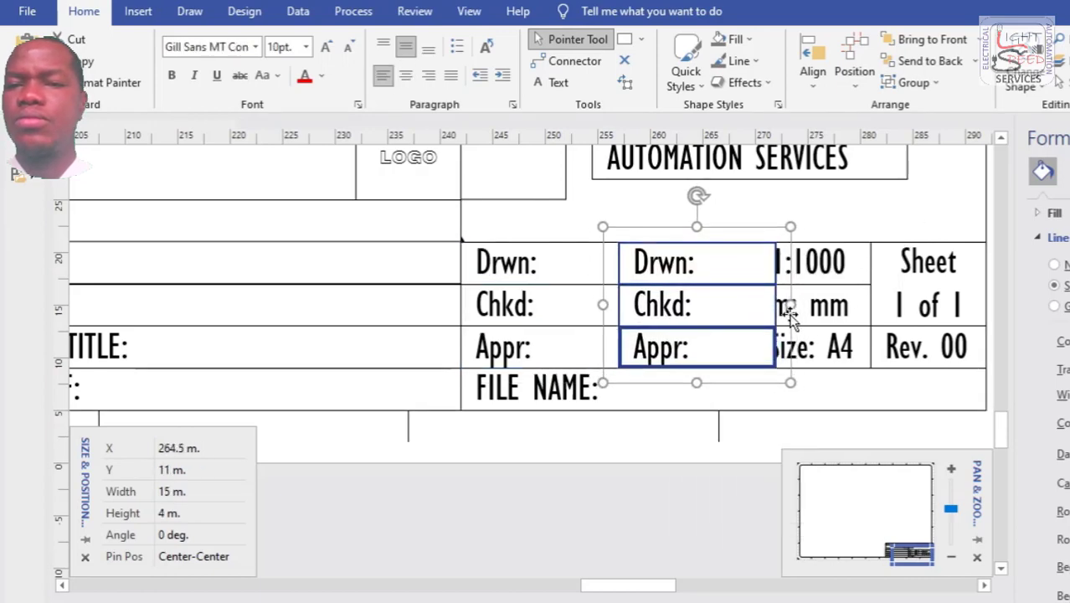
drag(788, 308, 748, 305)
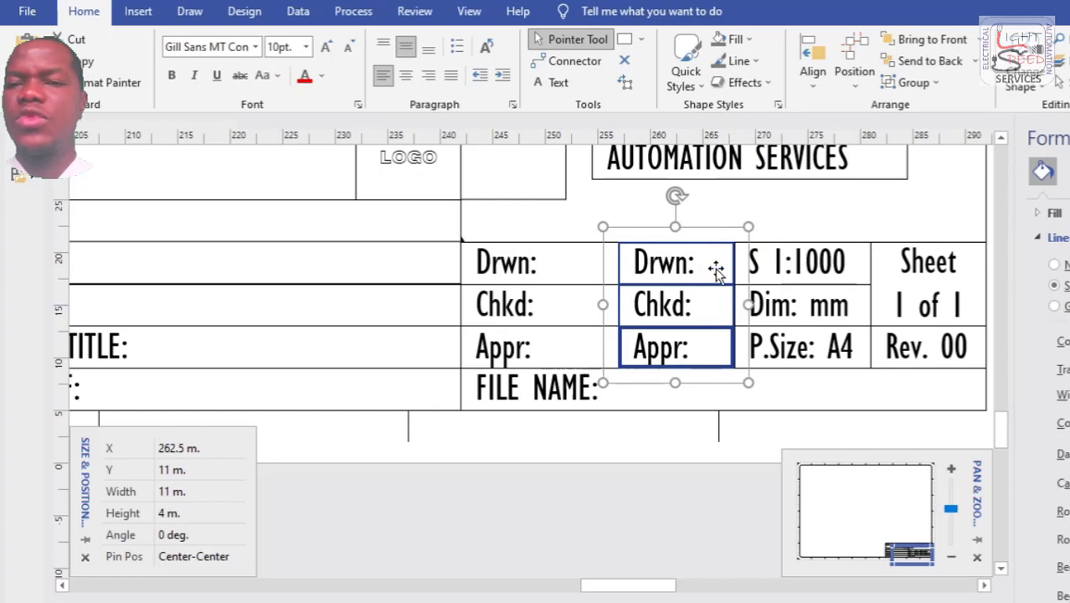
Replace the text of the copied Drwn: box with the date 16/11/21.
double_click(716, 269)
text(11)
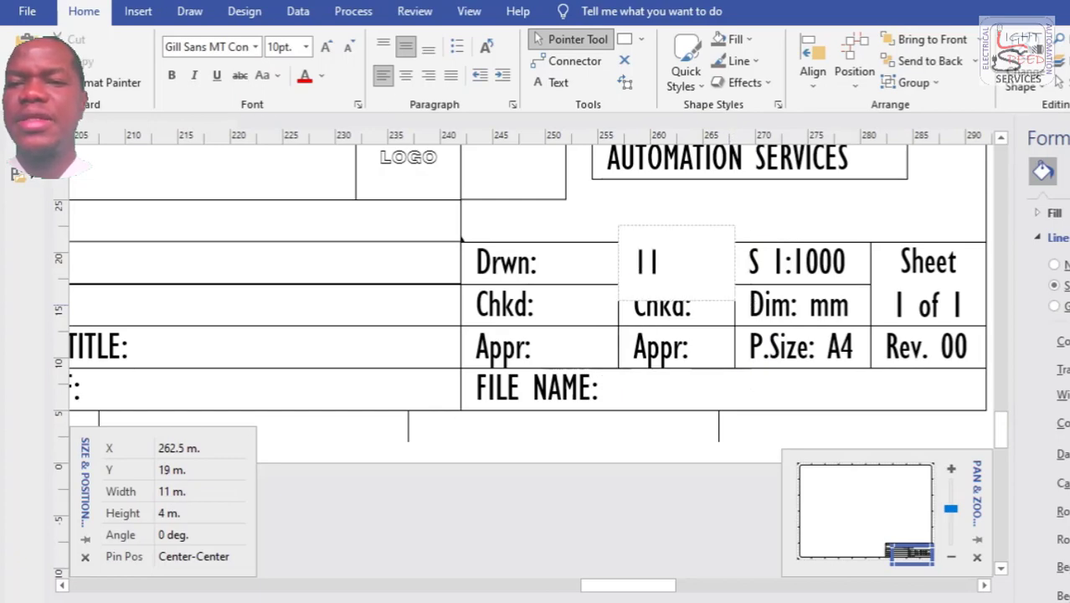
key(BackSpace)
key(BackSpace)
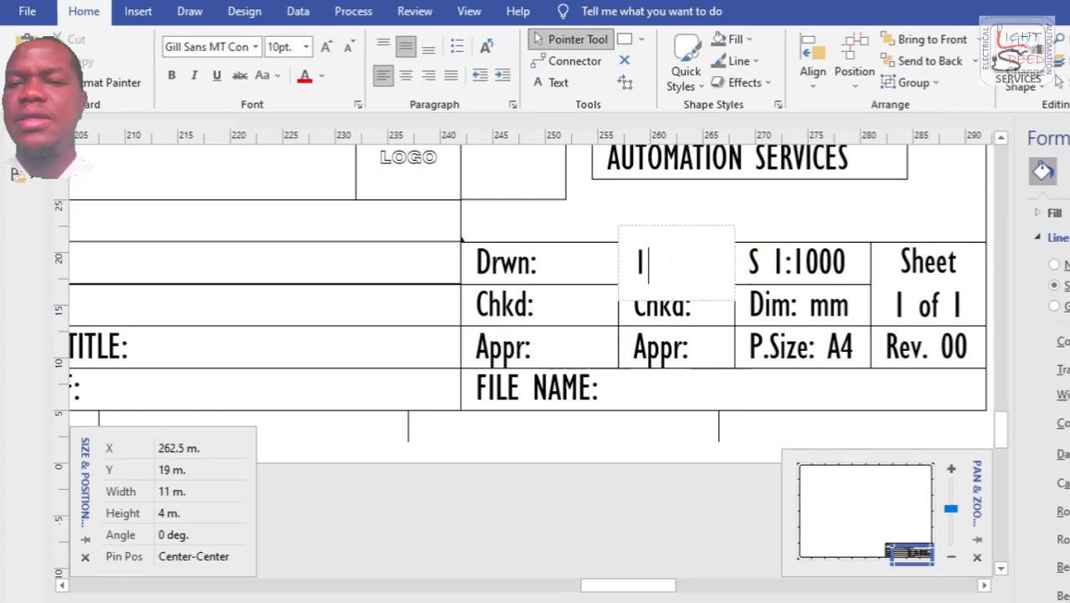
text(6/11/21)
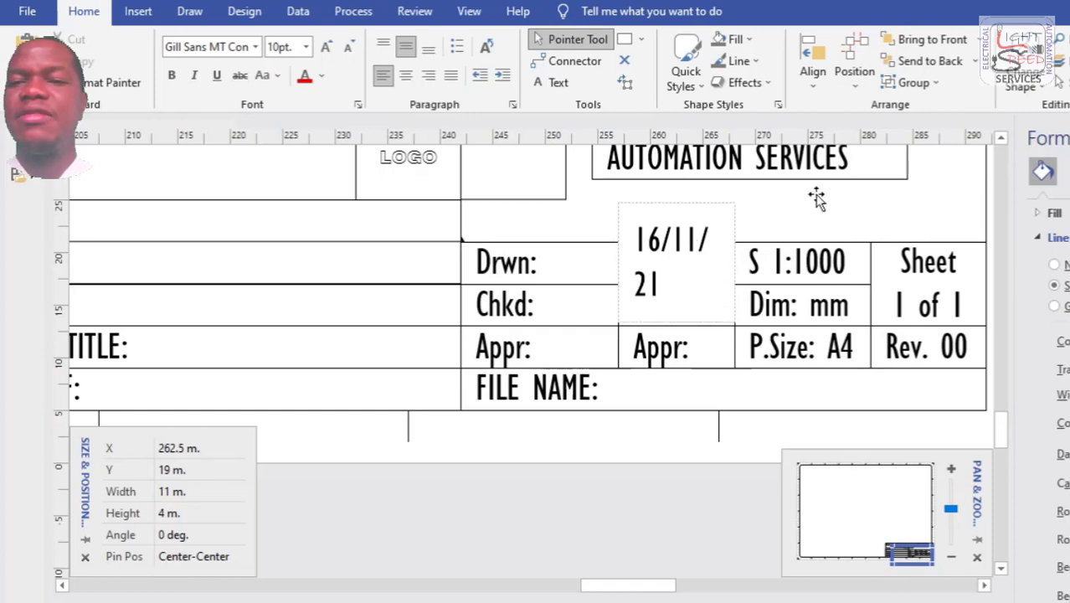
Widen the date box leftward to 13 m and narrow the original Drwn:, Chkd: and Appr: boxes to 13 m.
click(681, 263)
click(644, 266)
drag(620, 263, 596, 263)
click(591, 263)
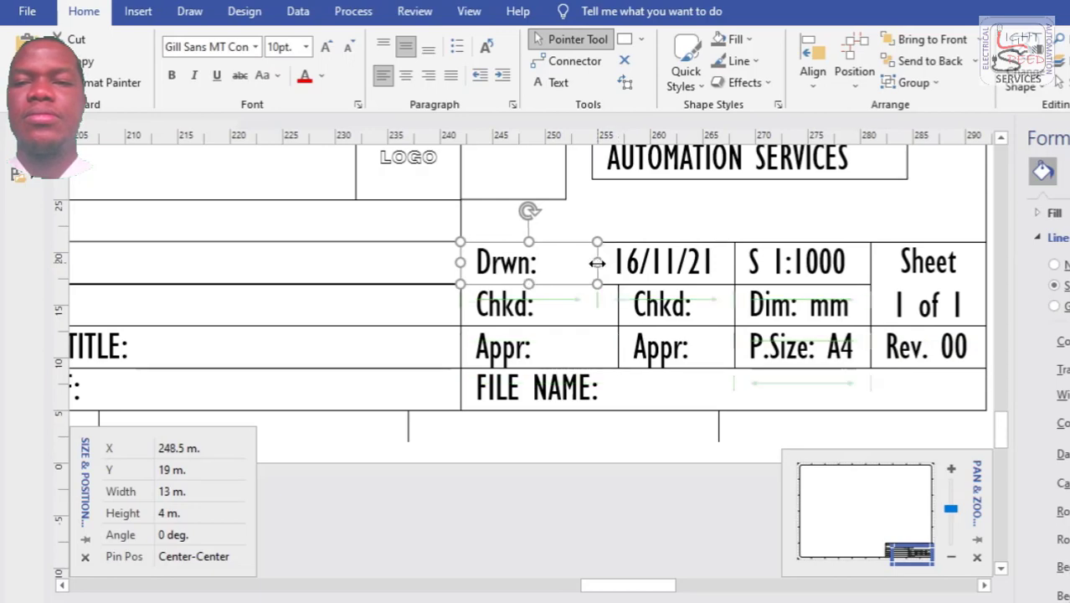
click(619, 306)
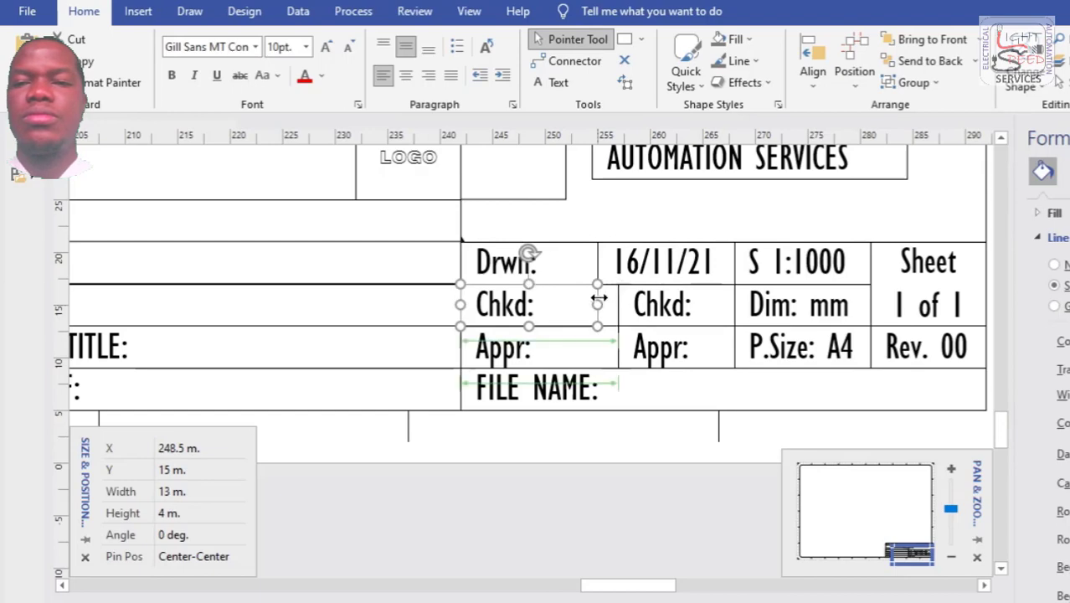
click(617, 344)
drag(617, 344, 598, 344)
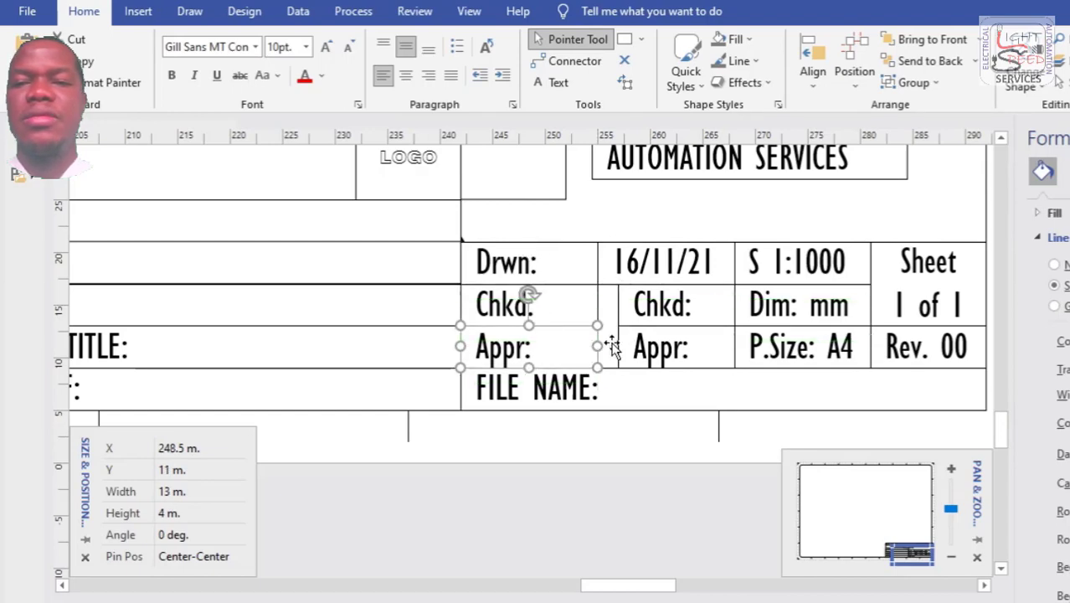
Widen the copied Chkd: and Appr: boxes leftward to 13 m, flush with the date box above.
click(617, 307)
drag(618, 307, 598, 306)
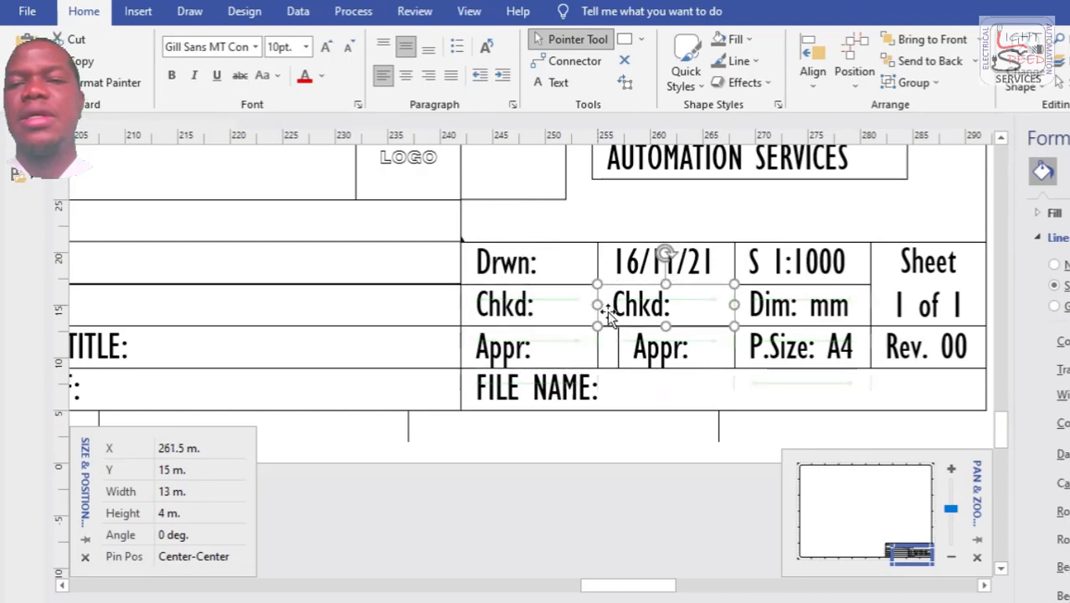
click(617, 344)
drag(617, 344, 598, 344)
Copy the date 16/11/21 into the copied Chkd: and Appr: boxes, replacing their labels.
click(695, 271)
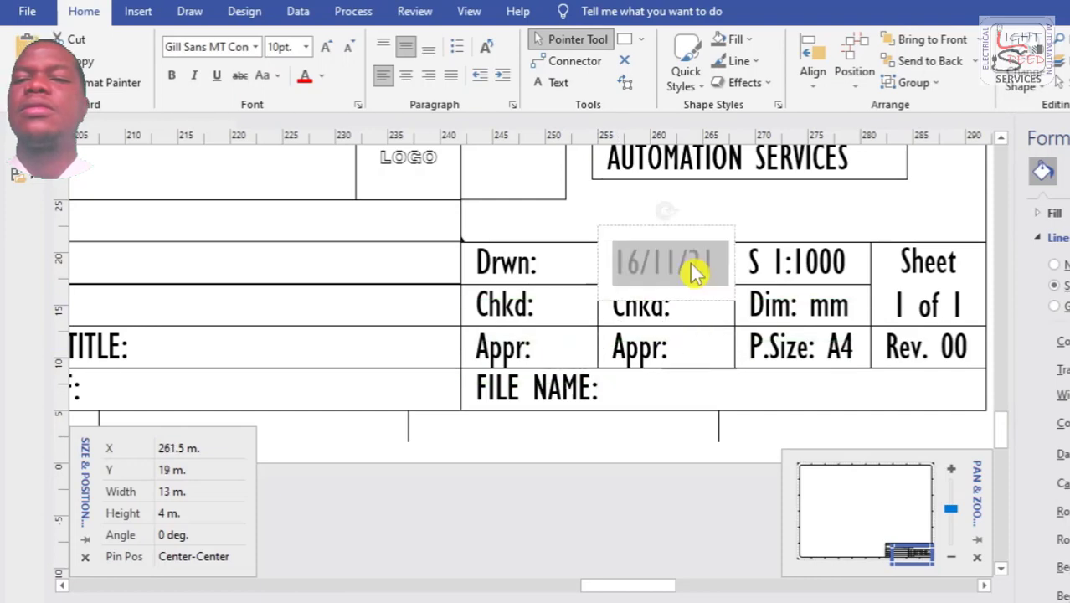
key(ctrl+c)
double_click(689, 317)
key(ctrl+v)
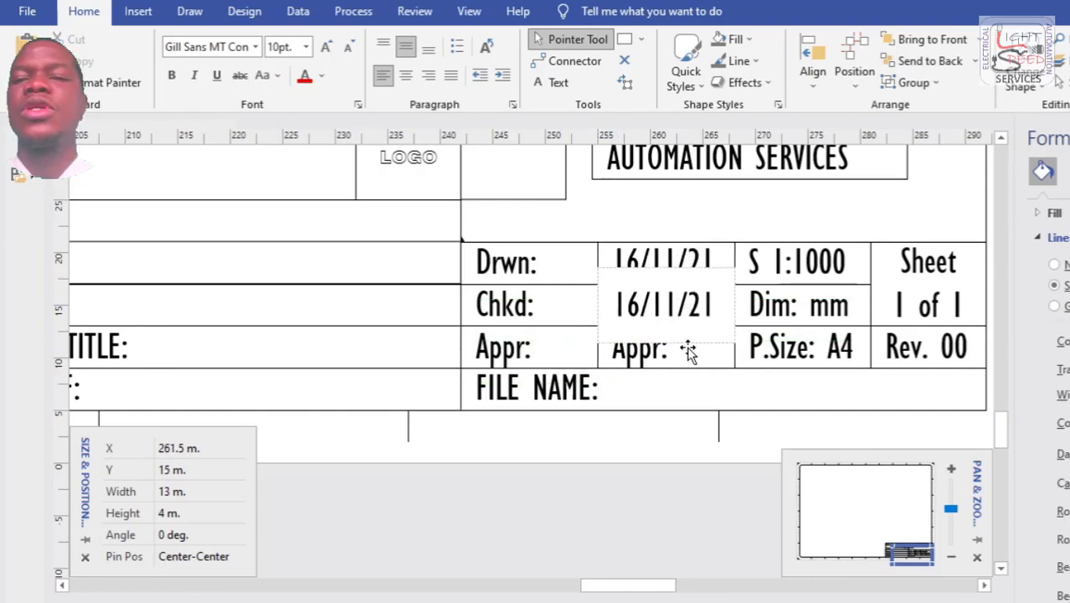
double_click(688, 361)
key(ctrl+v)
click(733, 215)
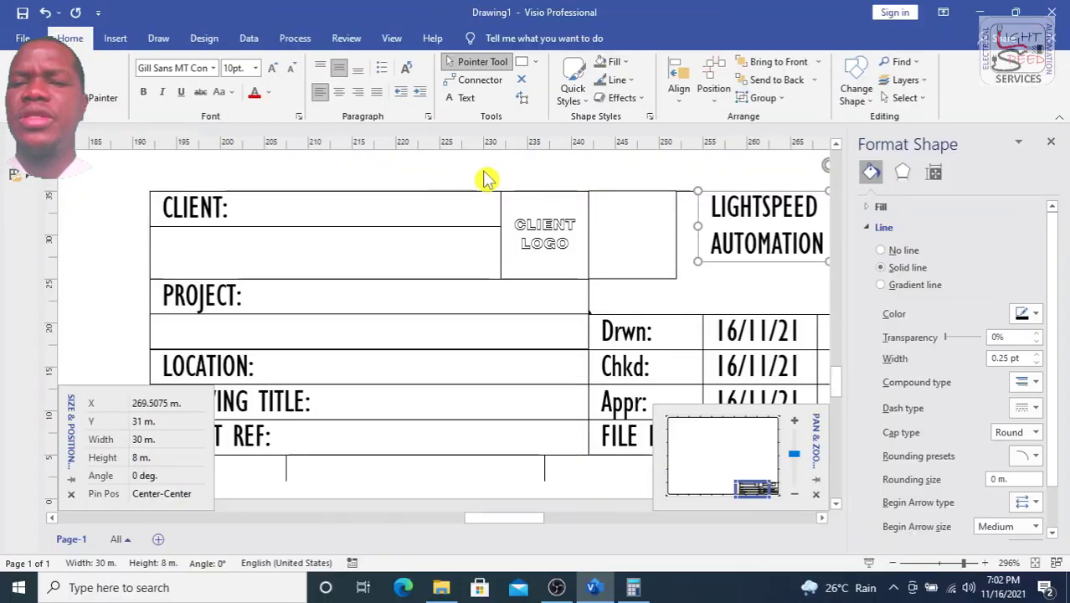
Move the CLIENT LOGO box horizontally to the left end of the client area, flush with the title block's left border.
drag(484, 170, 608, 289)
key(Left)
key(Left)
key(Left)
key(Left)
key(Left)
key(Left)
key(Left)
key(Left)
key(Left)
key(Left)
key(Left)
key(Left)
key(Left)
key(Left)
key(Left)
key(Left)
key(Left)
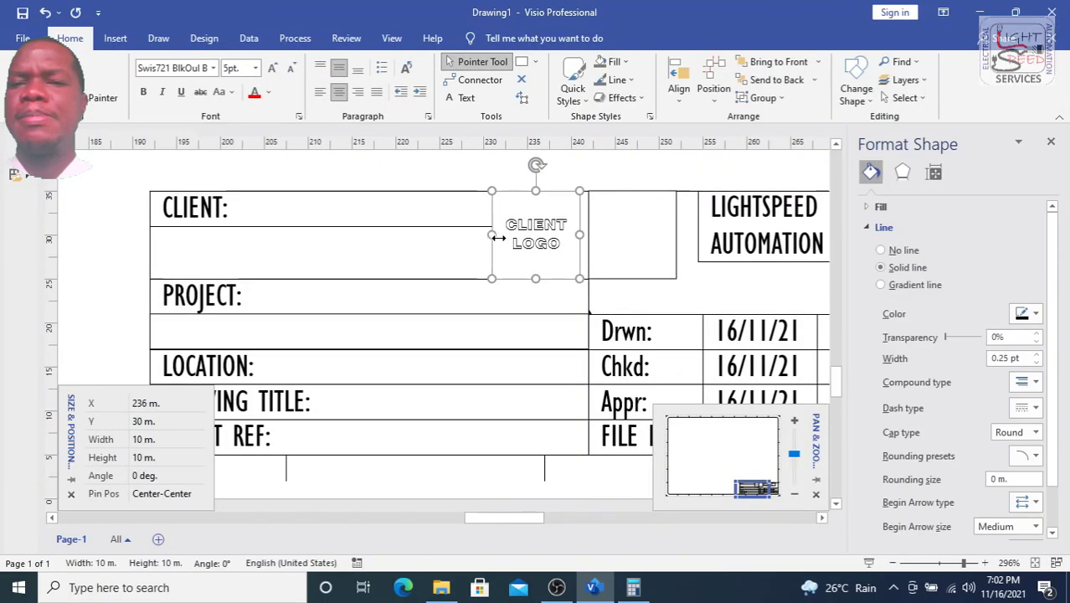
key(Left)
key(Left)
key(Left)
key(Left)
key(Left)
key(Left)
key(Left)
key(Left)
key(Left)
key(Left)
key(Left)
key(Left)
key(Left)
key(Left)
key(Left)
key(Left)
key(Left)
key(Left)
key(Left)
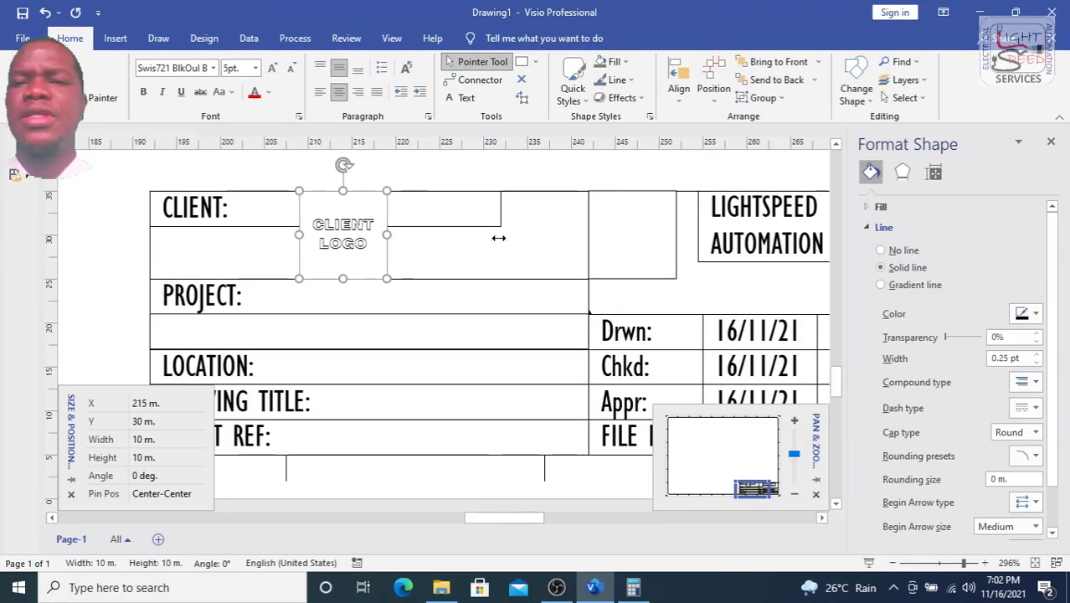
key(Left)
key(Left)
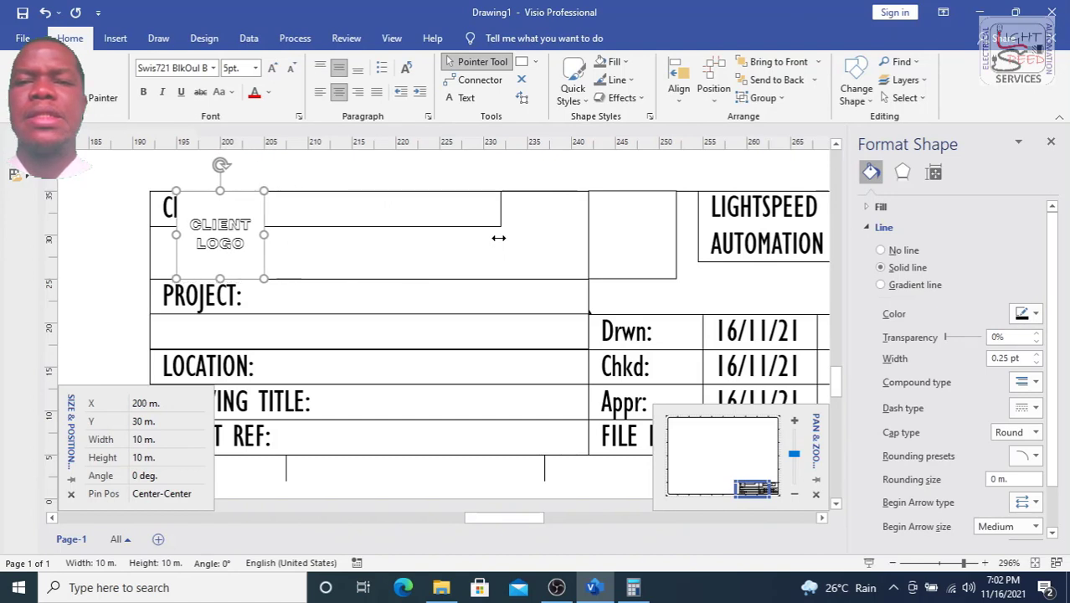
key(Left)
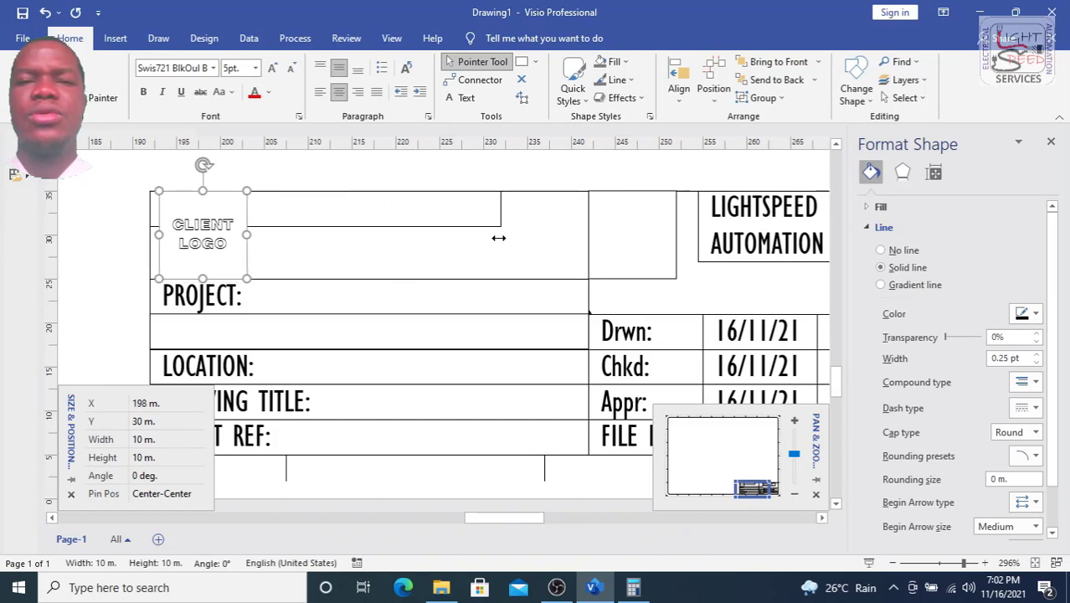
key(shift+Left)
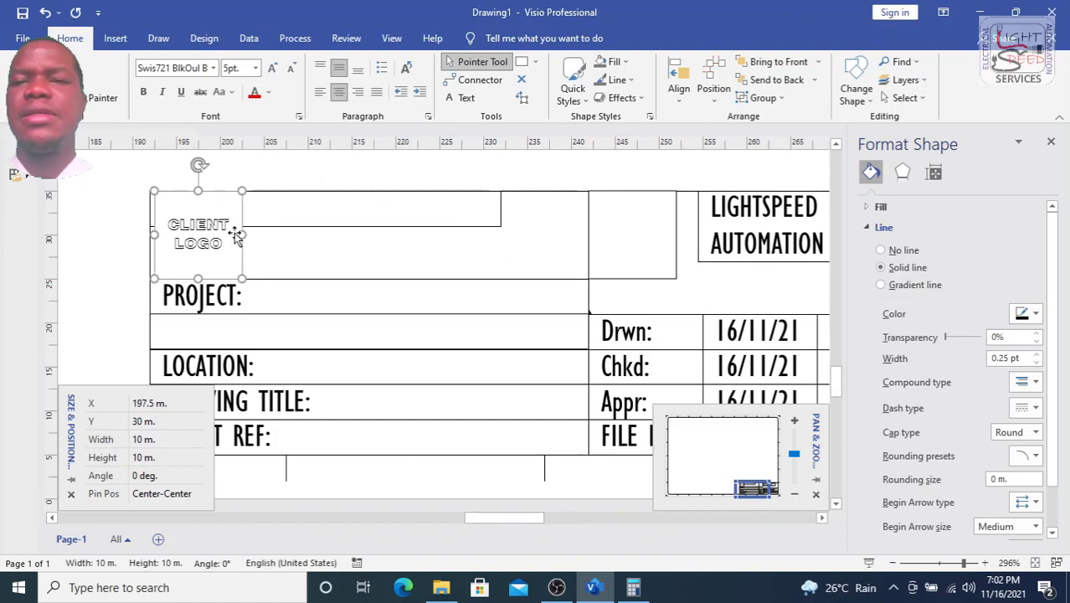
key(shift+Left)
Shift the CLIENT: label box right to X 222 m so it starts at the CLIENT LOGO box's right edge.
click(316, 227)
key(Right)
key(Right)
key(Right)
key(Right)
key(Right)
key(Right)
key(Right)
key(Right)
key(Right)
key(Right)
key(Right)
key(Right)
key(Right)
key(Right)
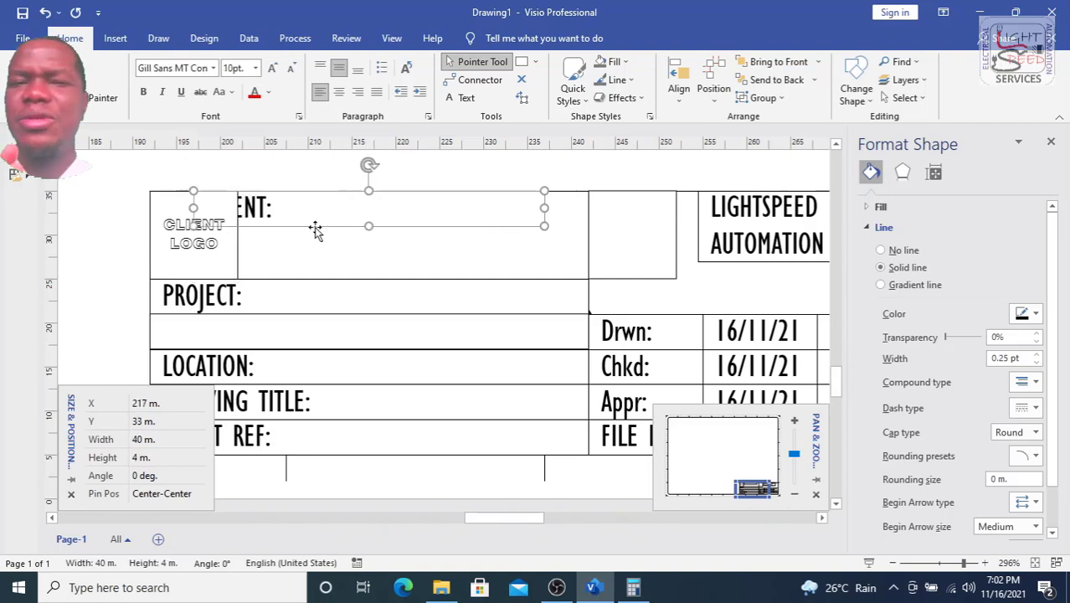
key(Right)
key(Right)
key(Right)
key(Right)
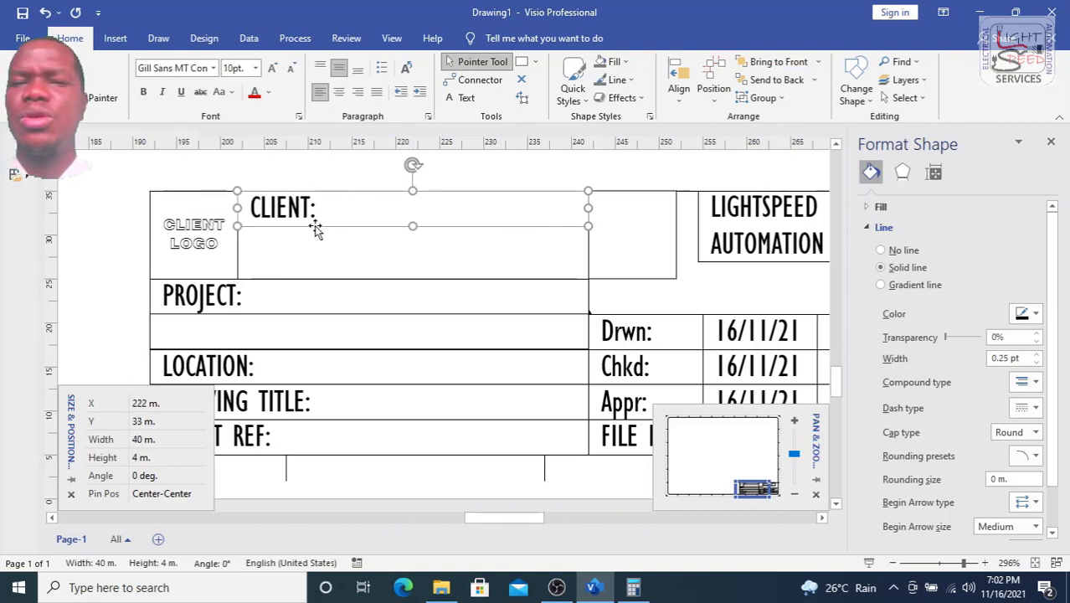
click(569, 177)
Move the LIGHTSPEED ELECTRICAL AUTOMATION SERVICES box left to X 267 m, against the empty square beside it.
drag(530, 518, 554, 517)
click(465, 227)
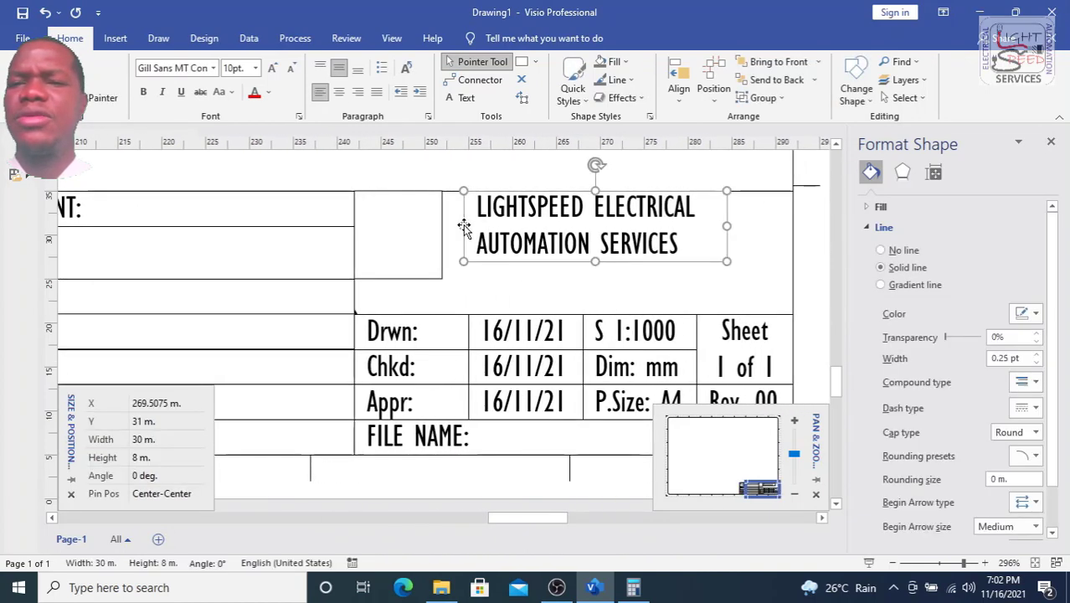
key(Left)
key(Left)
key(Left)
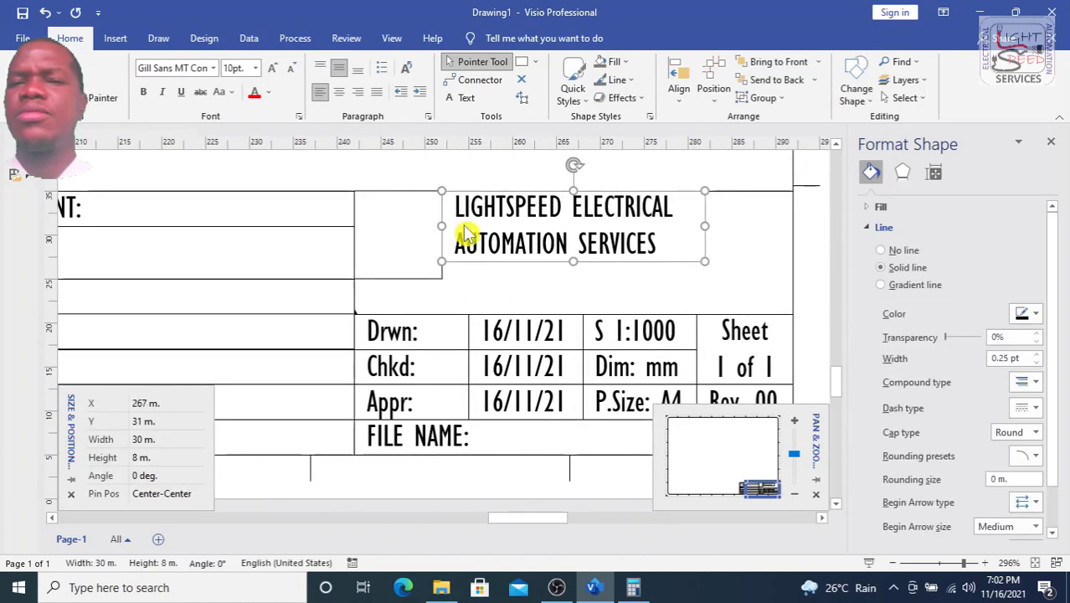
Duplicate the Drwn: box into the empty row directly above it and stretch the copy to 50 m across that row.
drag(545, 518, 556, 519)
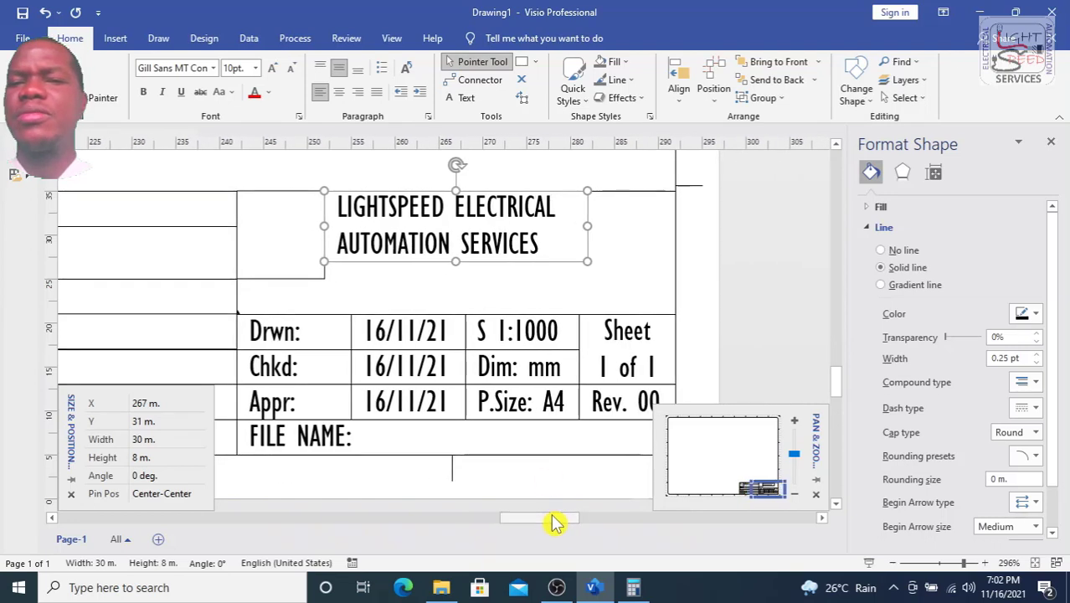
click(334, 337)
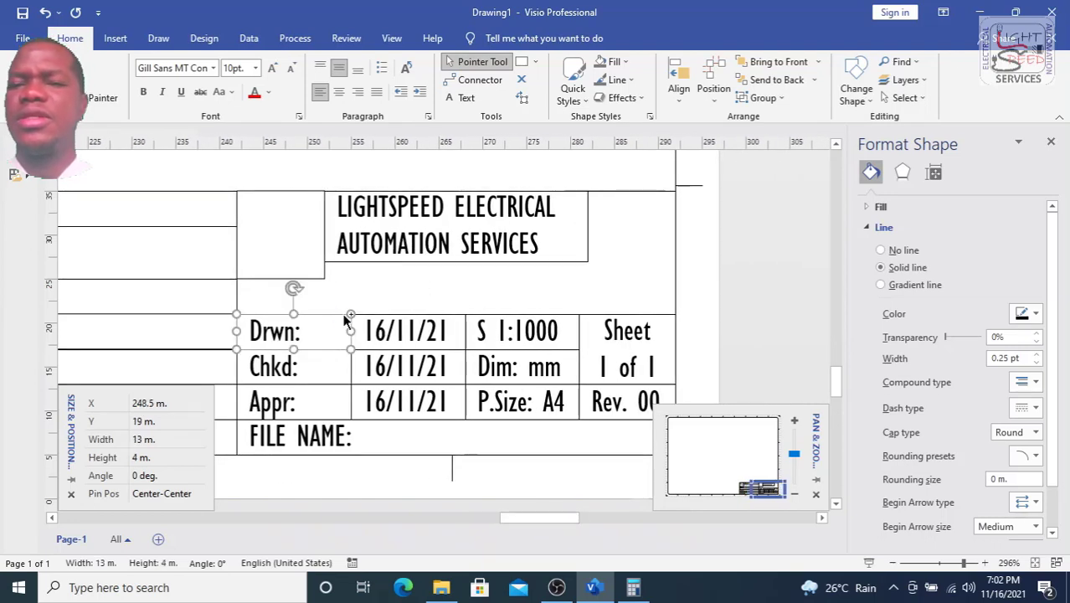
drag(343, 321, 421, 290)
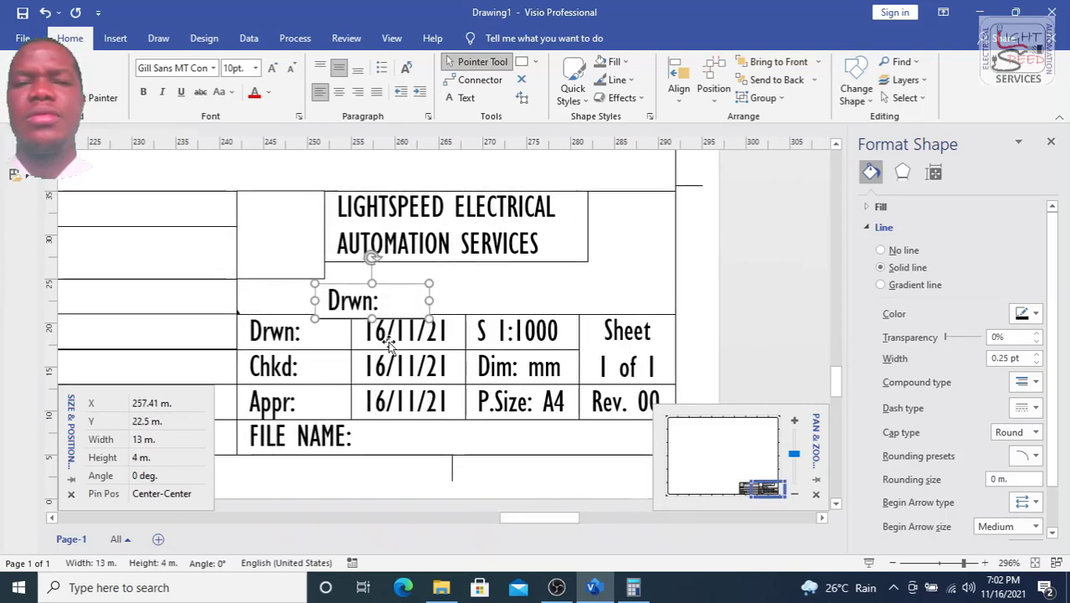
key(Up)
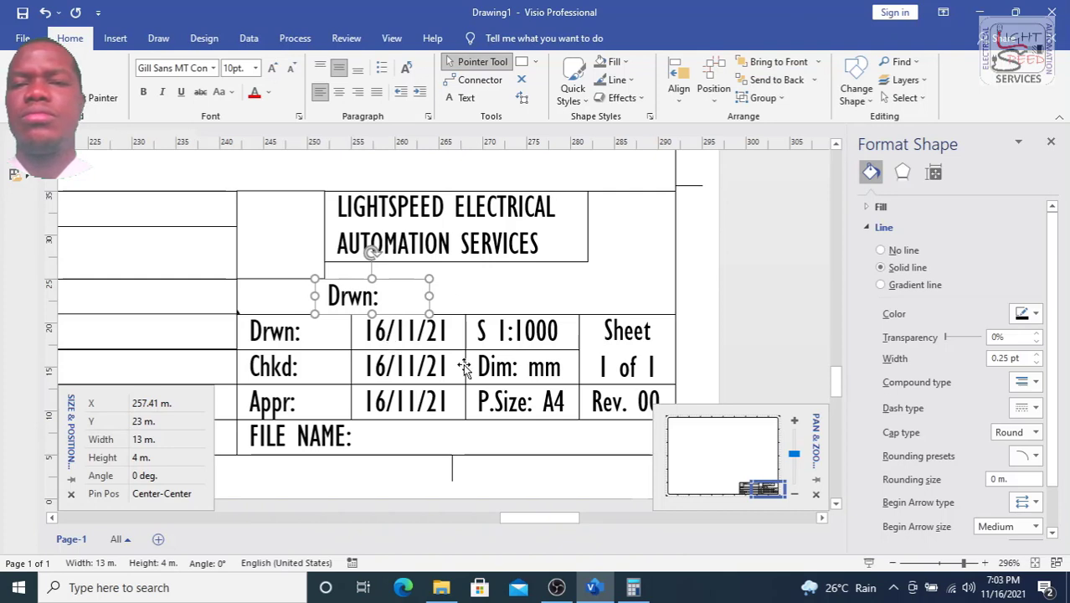
drag(366, 285, 673, 299)
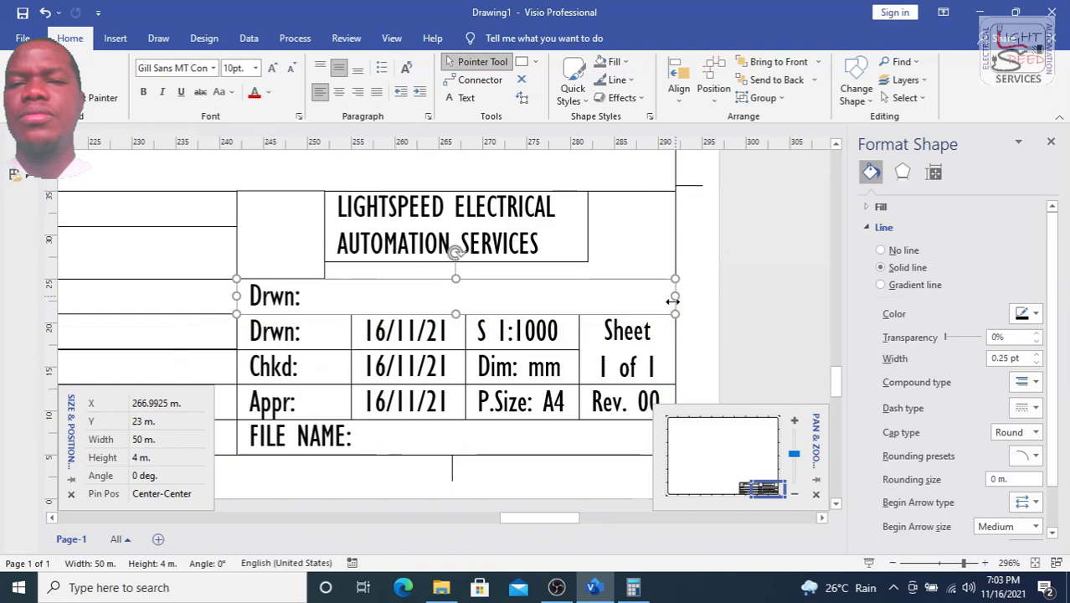
Replace the copied Drwn: text in the empty row with "This drawing is the property of LightSpeed and shall not be disclosed without permission.".
double_click(471, 296)
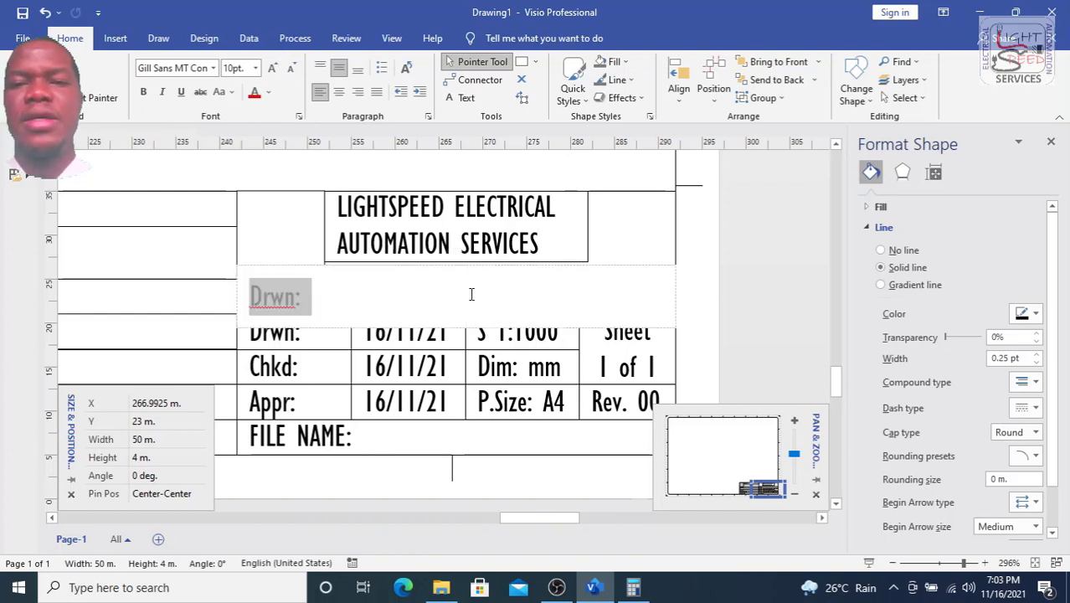
text(drawing is)
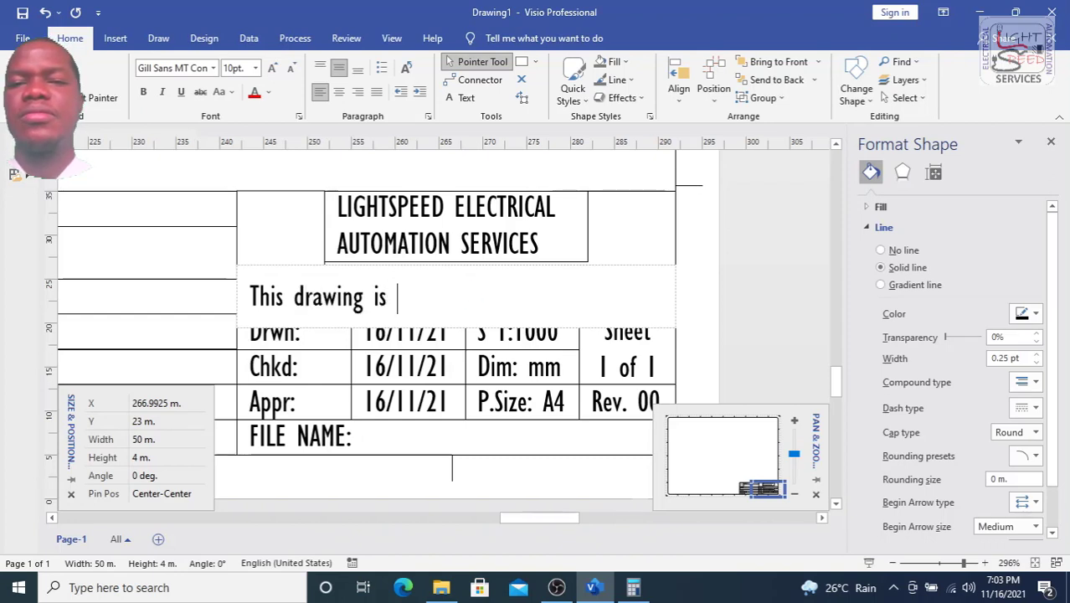
text(the property)
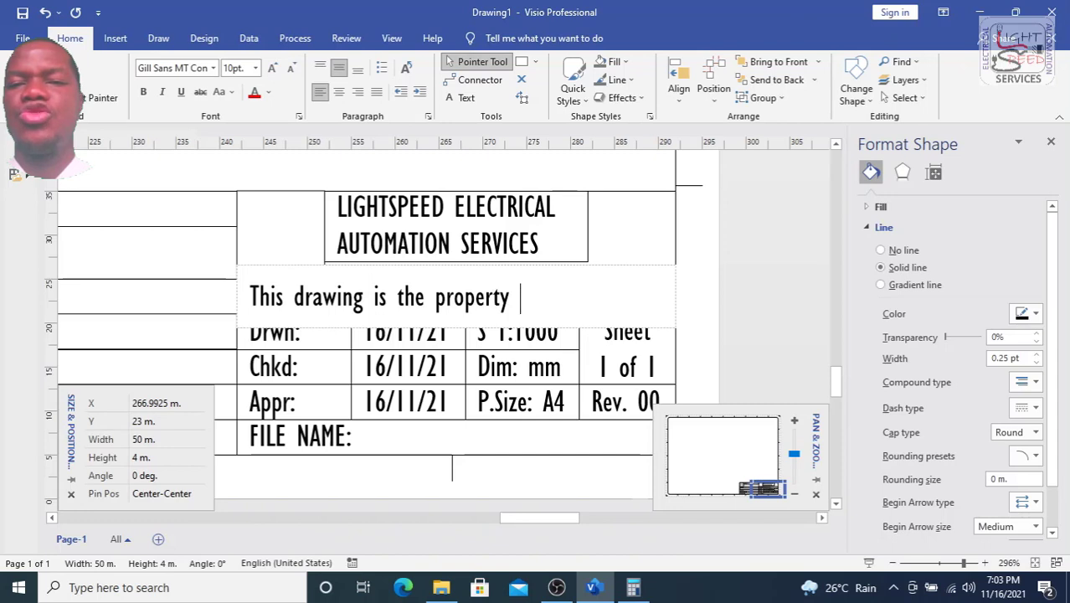
text( of LightSe)
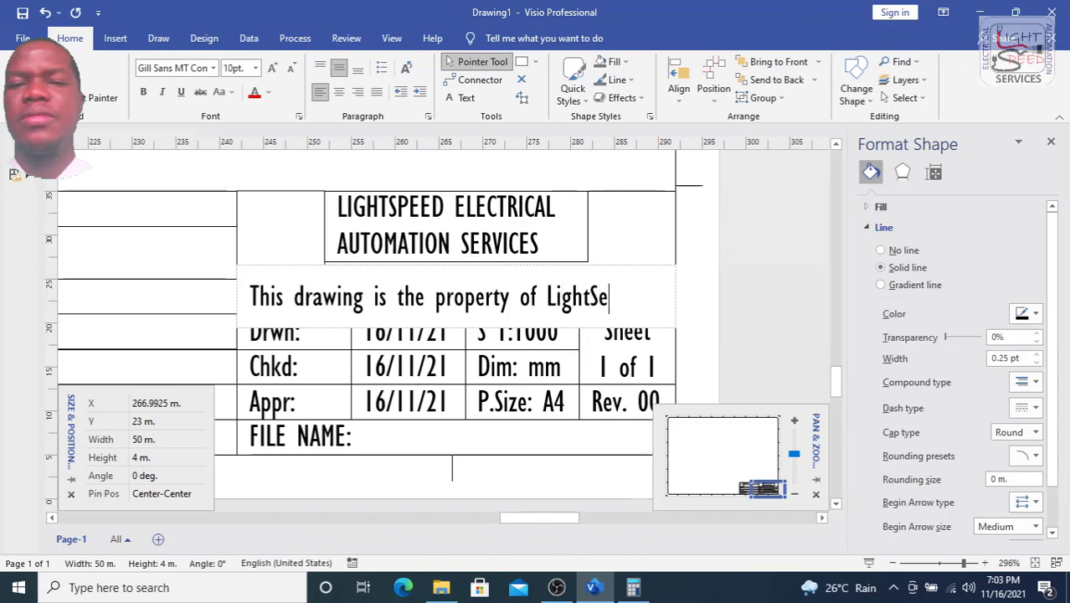
key(BackSpace)
text(peed )
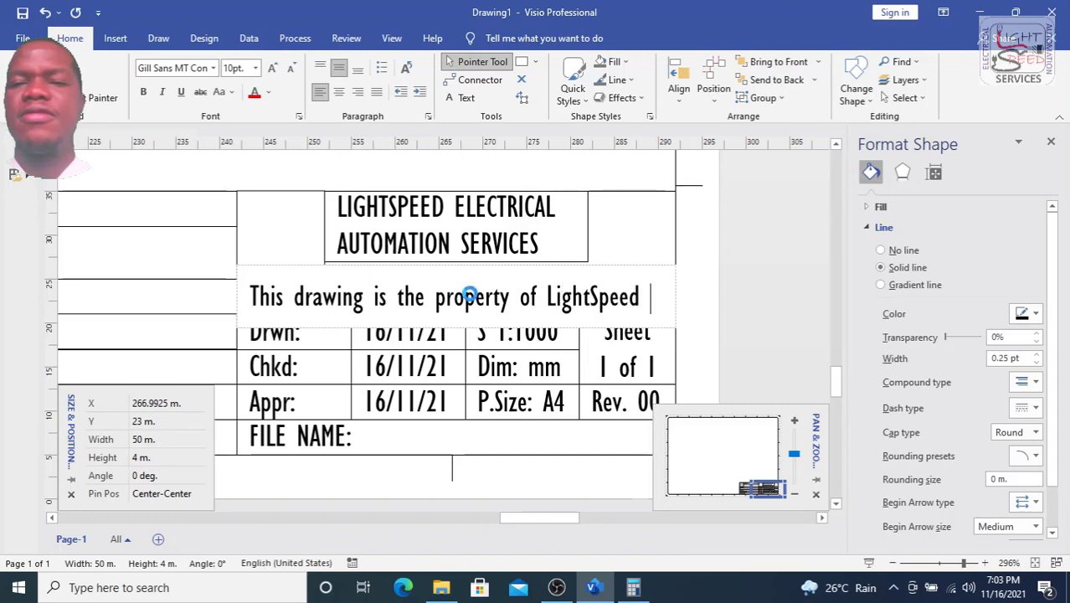
text(an)
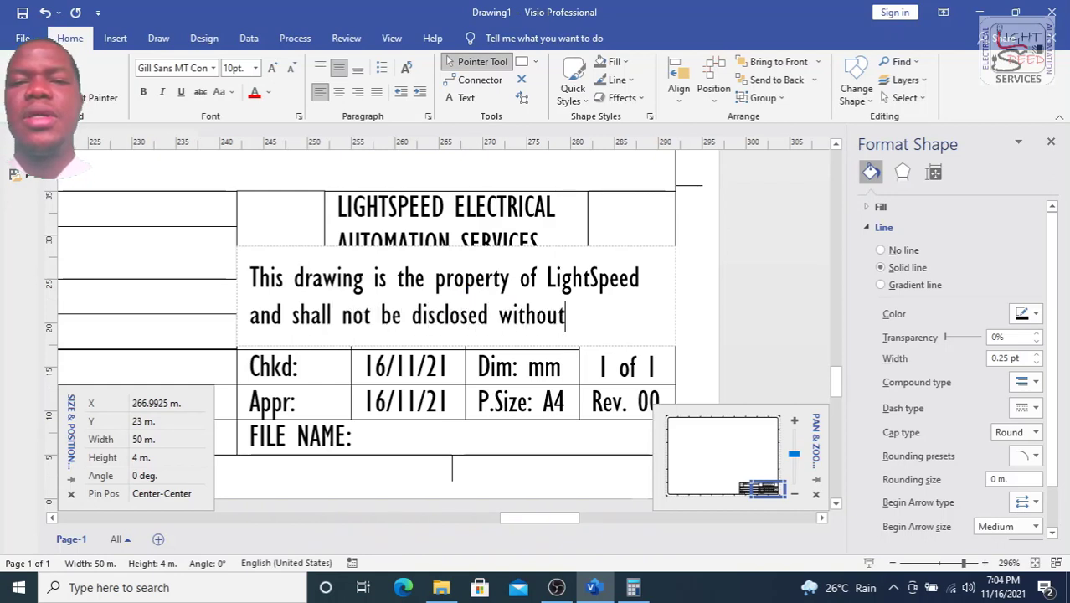
text(ission.)
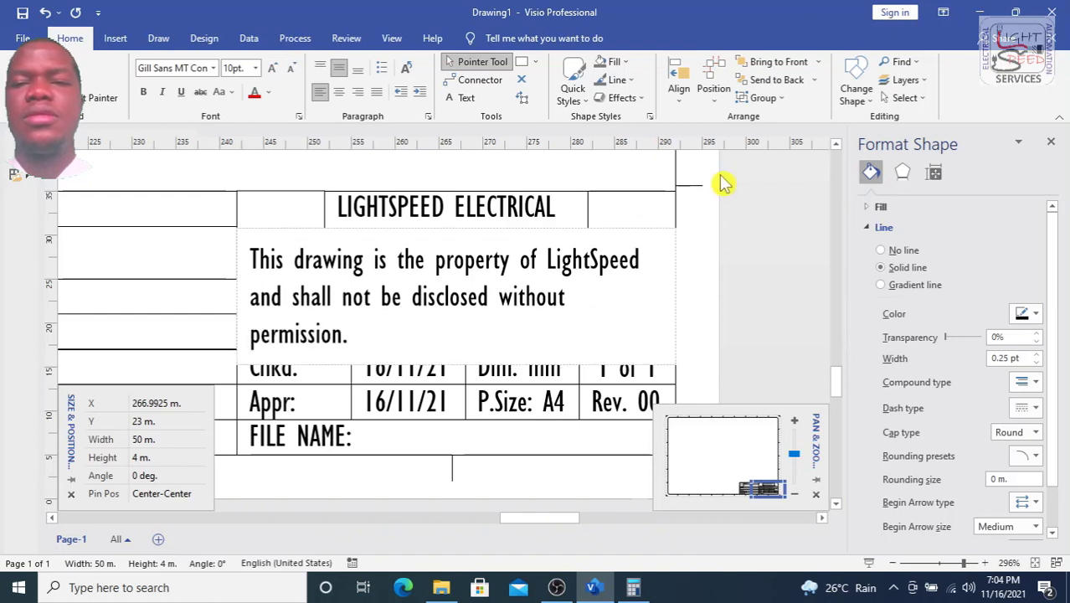
click(727, 263)
Move the ownership notice box right, set its text to 8 pt, and narrow it to about 45 m.
click(609, 257)
click(448, 275)
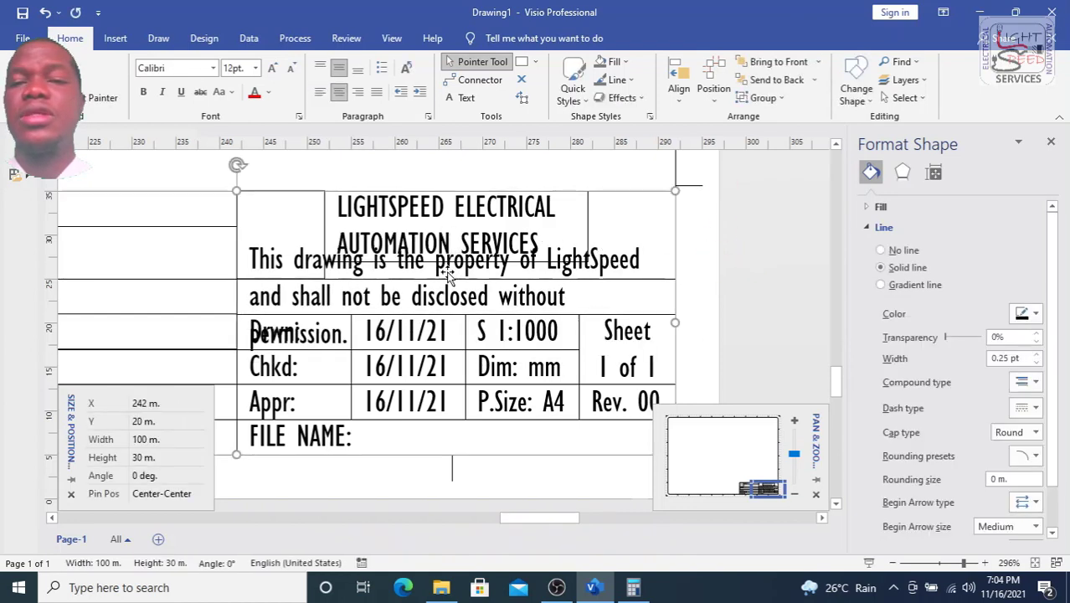
click(369, 274)
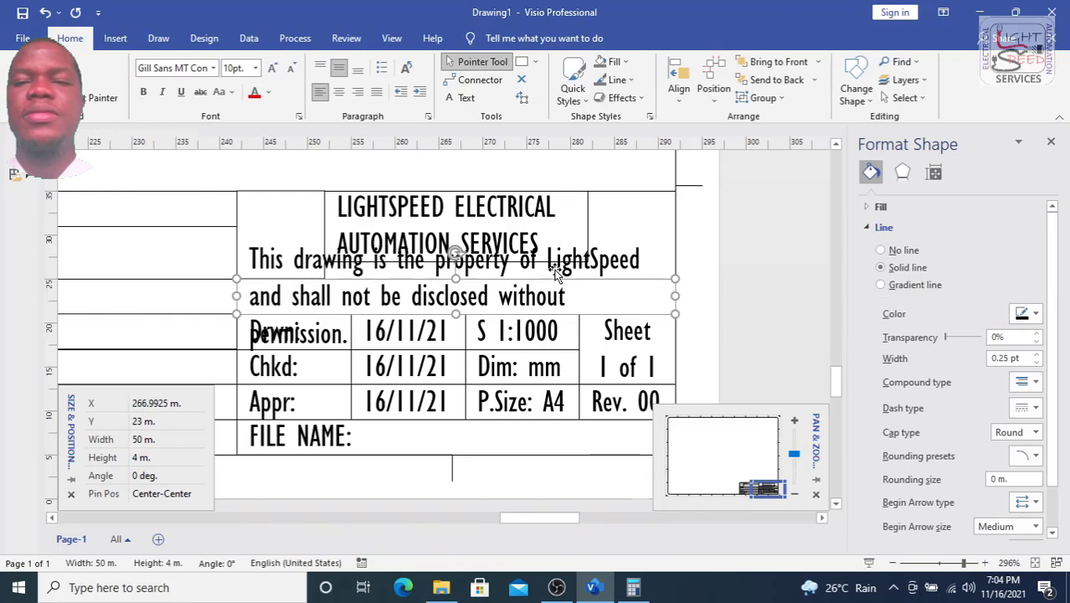
drag(543, 269, 636, 269)
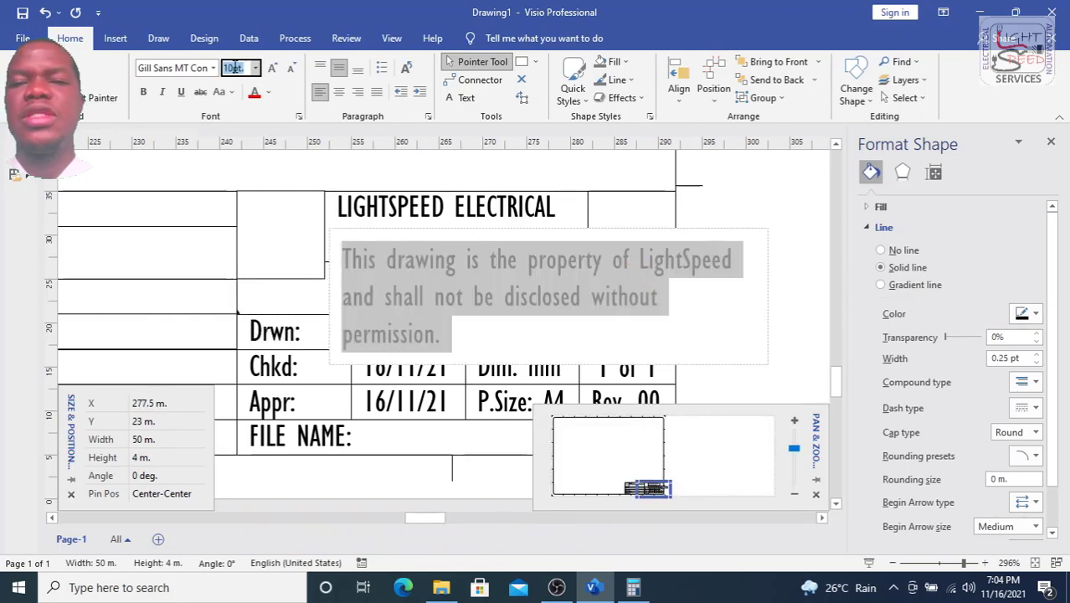
text(8)
key(Return)
click(745, 255)
click(766, 297)
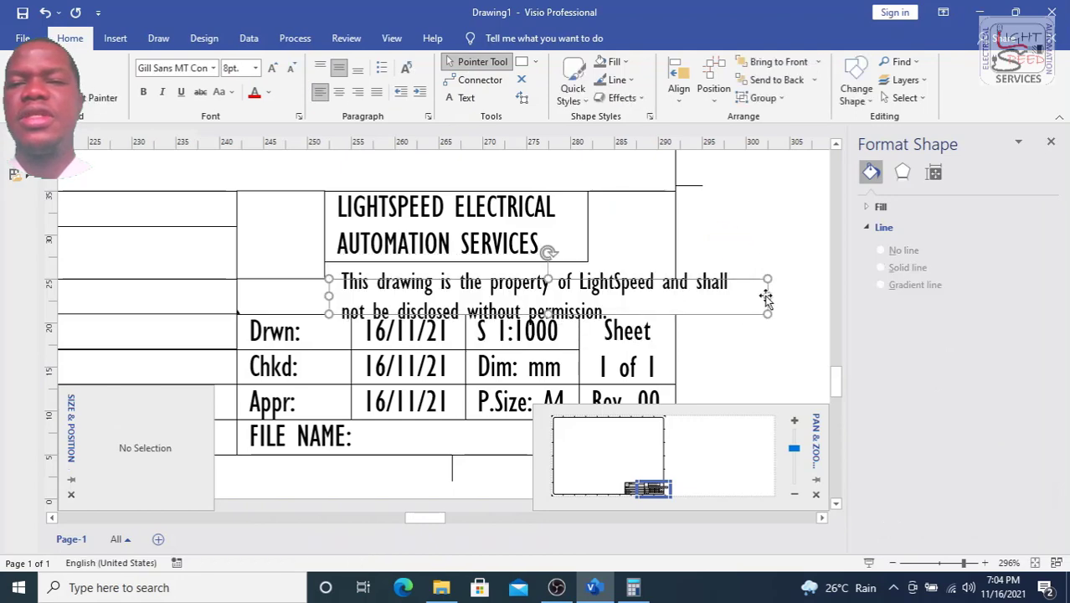
drag(766, 298, 745, 294)
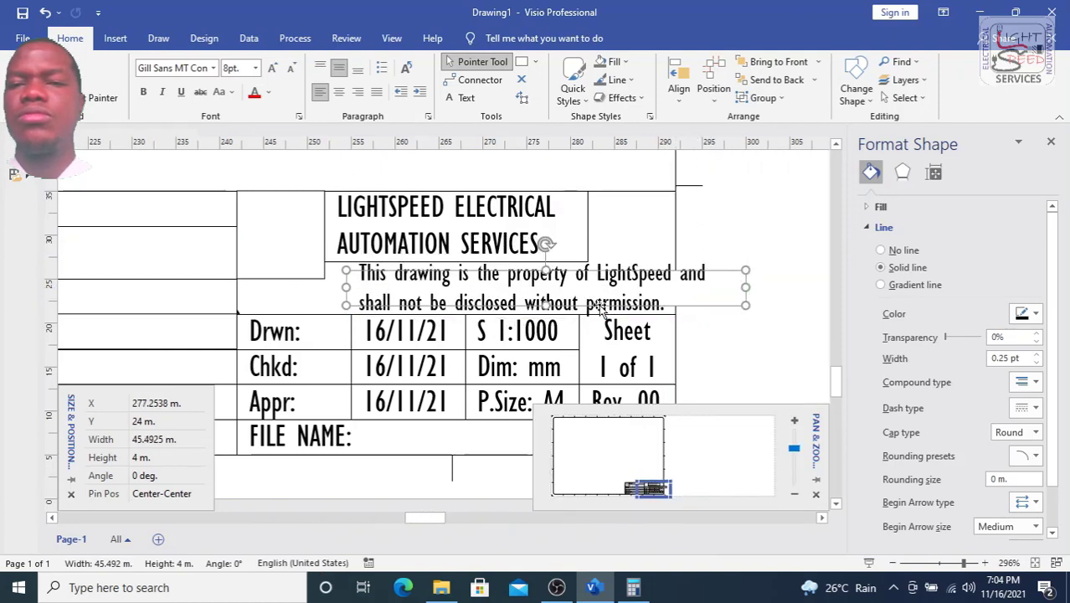
Widen the LIGHTSPEED ELECTRICAL AUTOMATION SERVICES box to 52 m and lower the empty square to Y 26 m, directly above the Drwn: row.
click(335, 251)
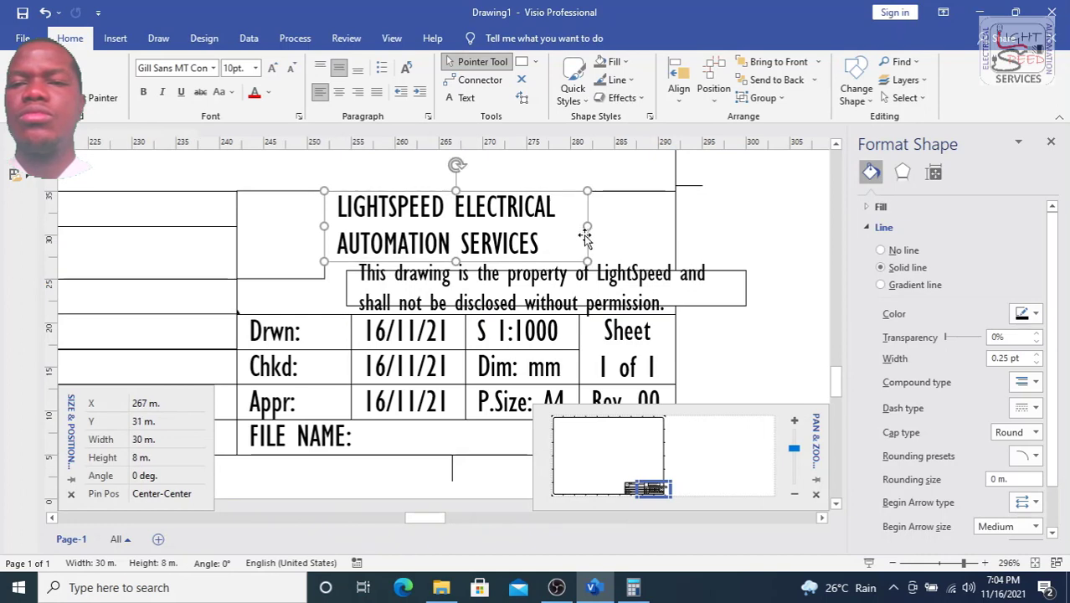
drag(588, 226, 779, 225)
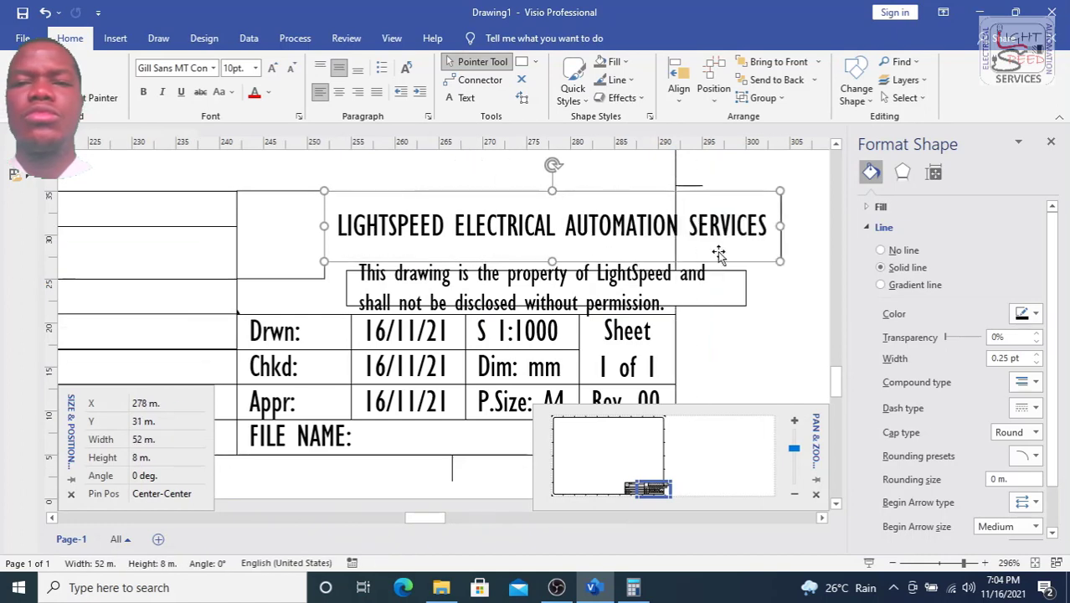
click(308, 278)
key(Down)
key(Down)
key(Down)
key(Down)
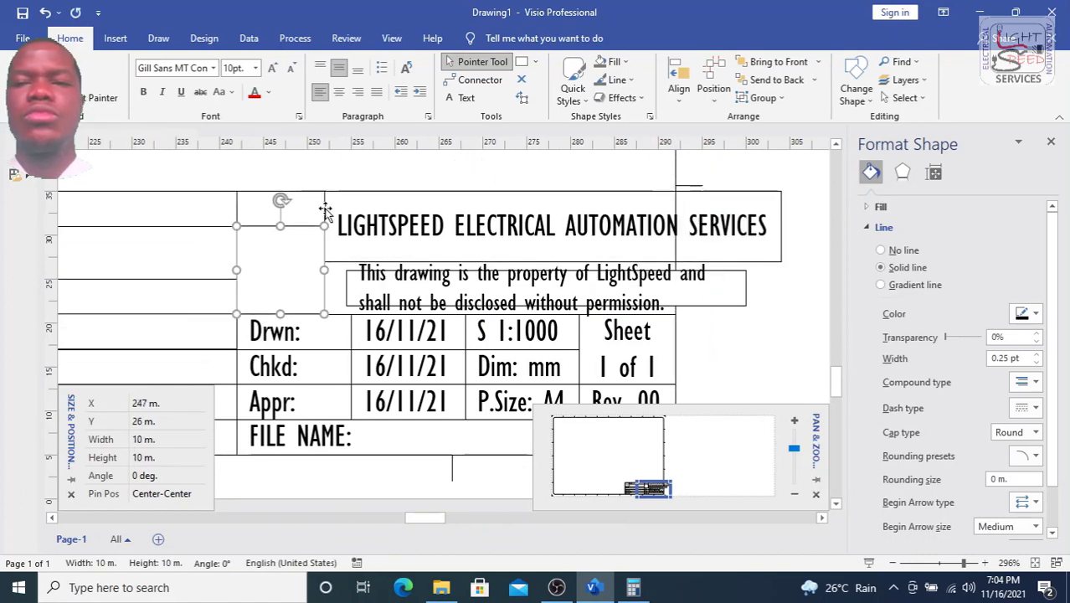
Reduce the company name box's height to 4 m and shift it left until its text fits within the title block's width.
click(562, 227)
drag(552, 261, 552, 224)
key(Left)
key(Left)
key(Left)
key(Left)
key(Left)
key(Left)
key(Left)
key(Left)
key(Left)
key(Left)
key(Left)
key(Left)
key(Left)
key(Left)
key(Left)
key(Left)
key(Left)
key(Left)
key(Left)
key(Left)
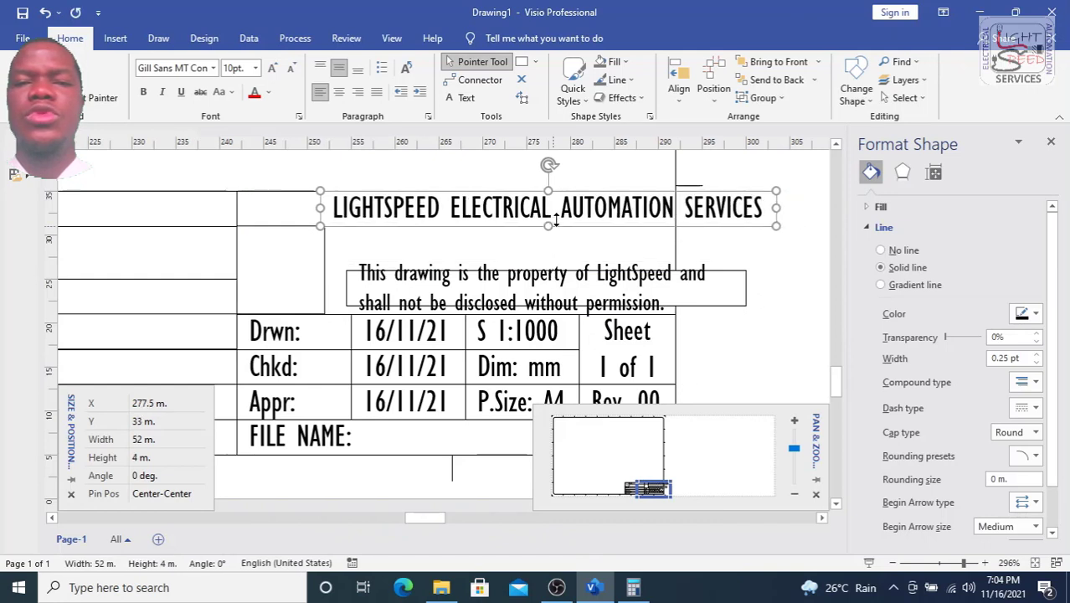
Move the ownership notice box up to Y 28 m and left to about X 273 m, below the company name.
click(733, 280)
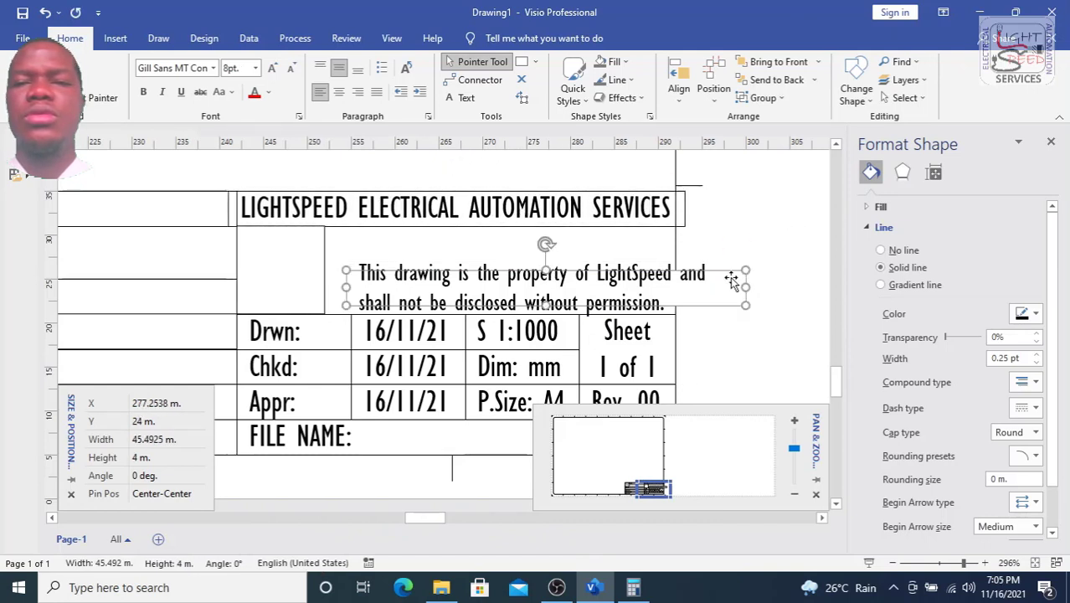
key(Up)
key(Up)
key(Up)
key(Up)
key(Up)
key(Up)
key(Up)
key(Up)
key(Left)
key(Left)
key(Left)
key(Left)
key(Left)
key(Left)
key(Left)
key(Left)
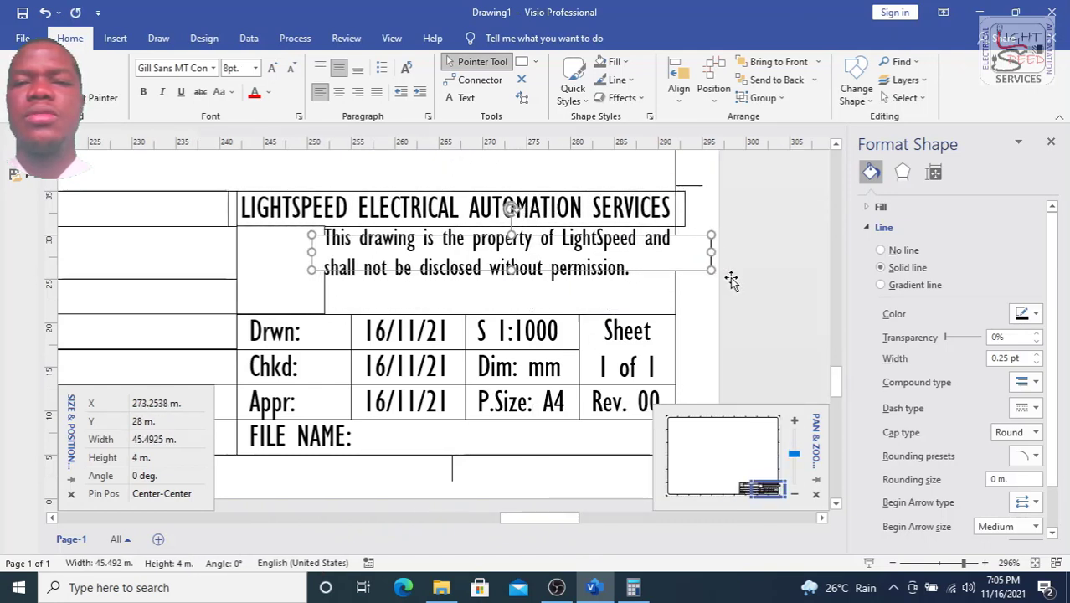
Resize the notice box to 40 m by 10 m so it fills the space beside the empty square.
drag(711, 246, 676, 246)
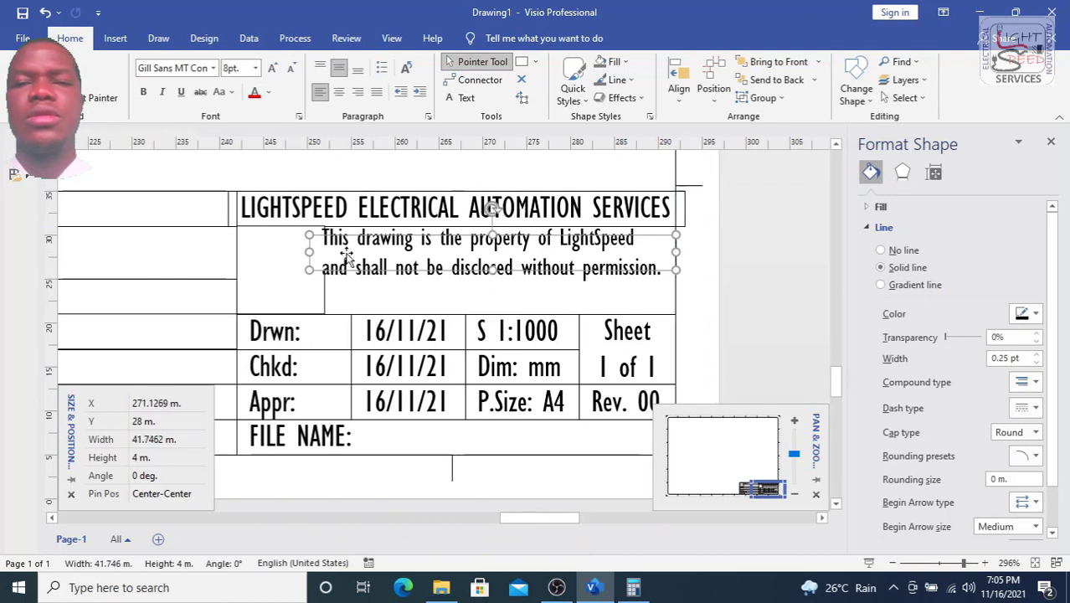
drag(310, 253, 324, 253)
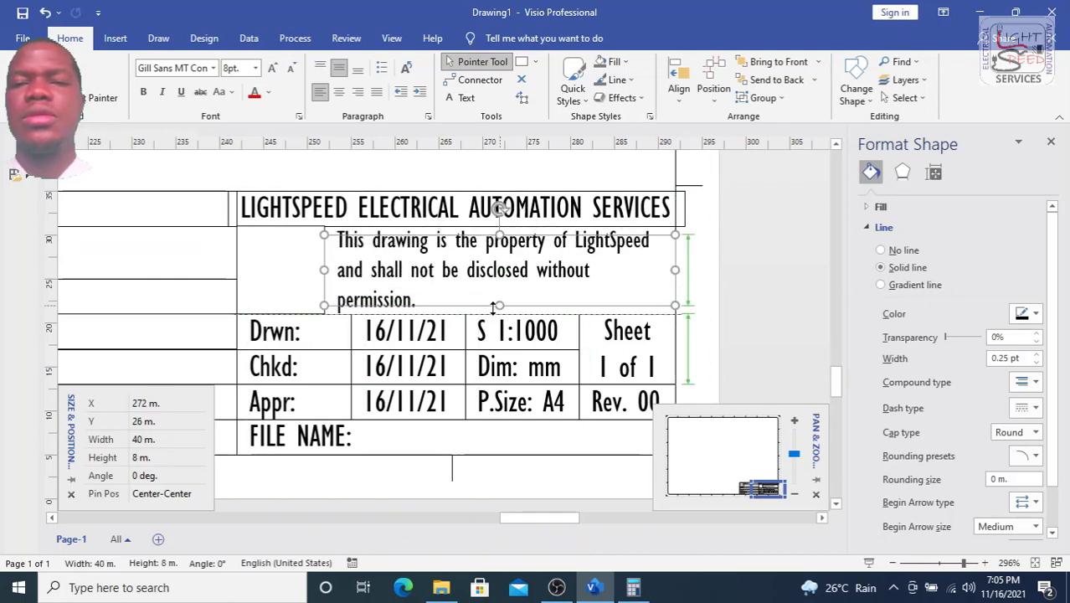
drag(500, 234, 500, 226)
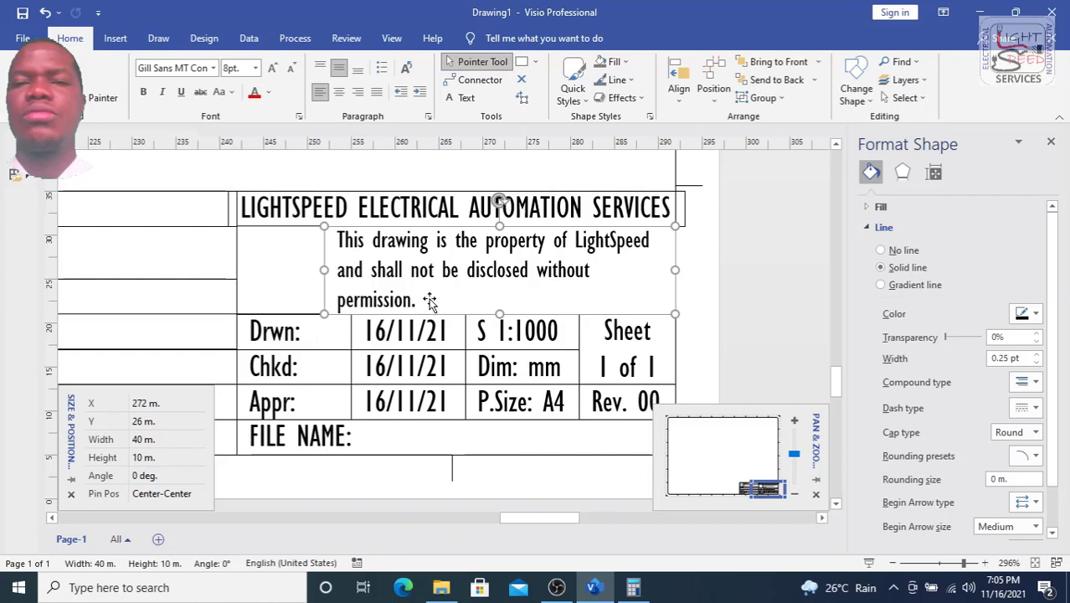
Extend the notice's ending to read "without the express permission of Lightspeed.".
double_click(618, 283)
text(the expre)
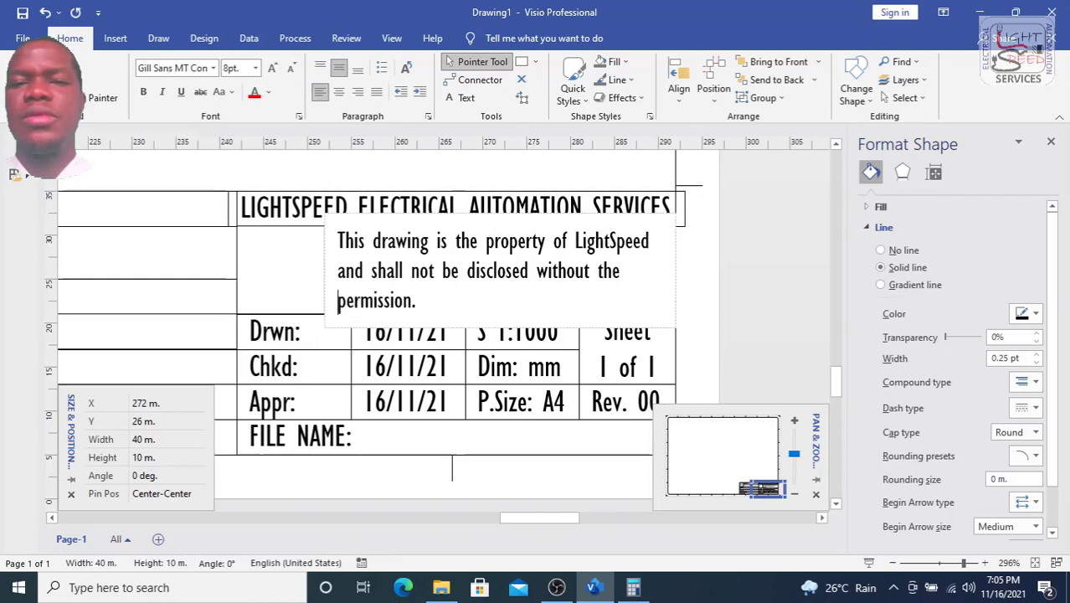
text(ss permission)
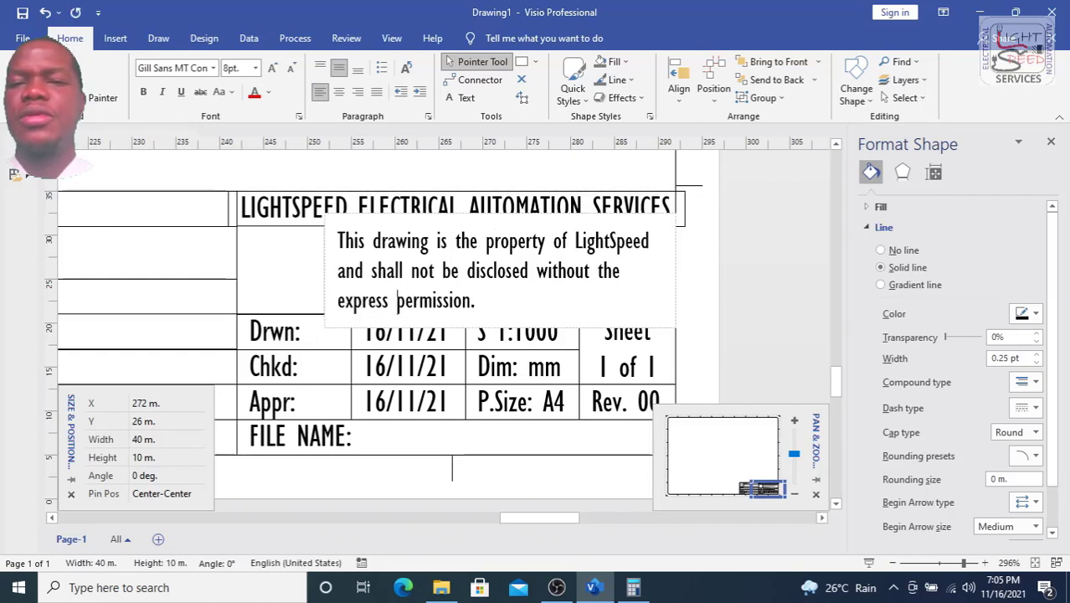
text( of Lightspe)
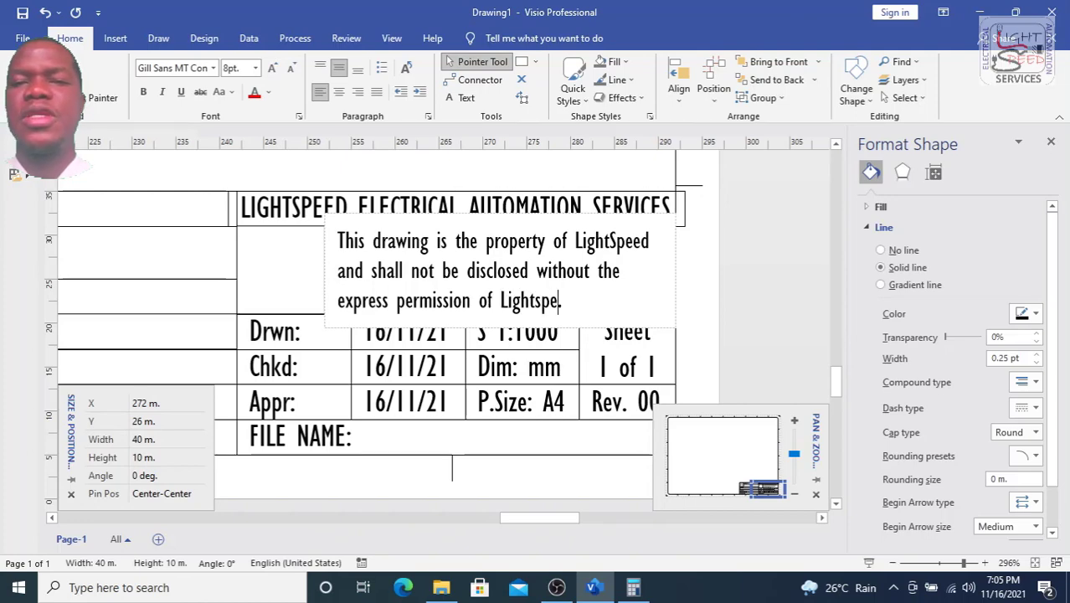
Copy the Logo_8 image from the LightSpeed Logo folder in File Explorer.
double_click(187, 114)
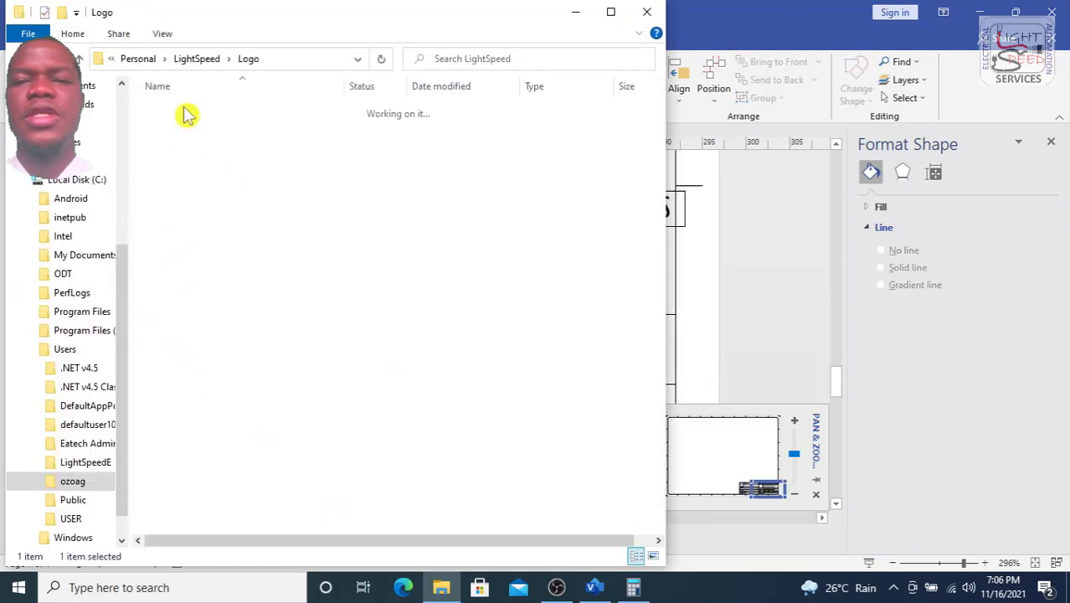
click(551, 237)
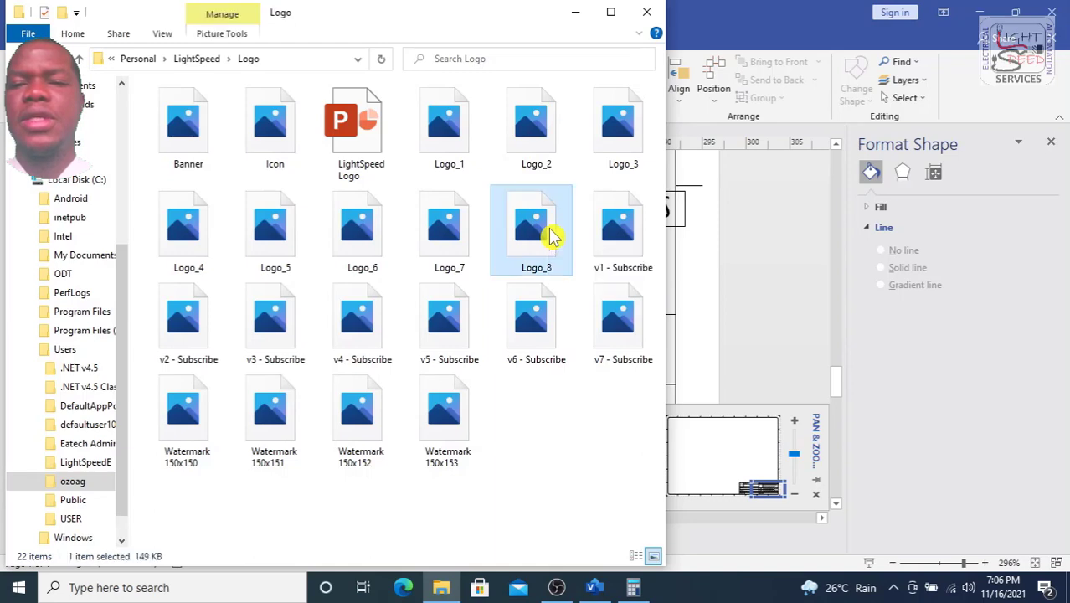
right_click(548, 233)
click(586, 476)
Switch back to the Visio drawing and paste the copied logo picture.
click(711, 360)
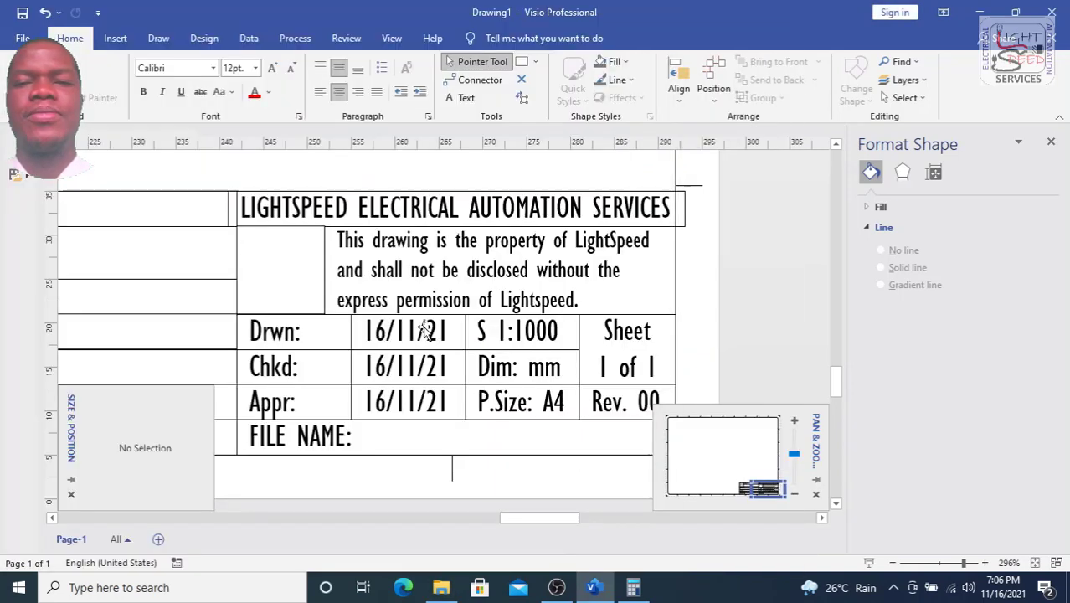
right_click(280, 252)
right_click(330, 174)
click(366, 220)
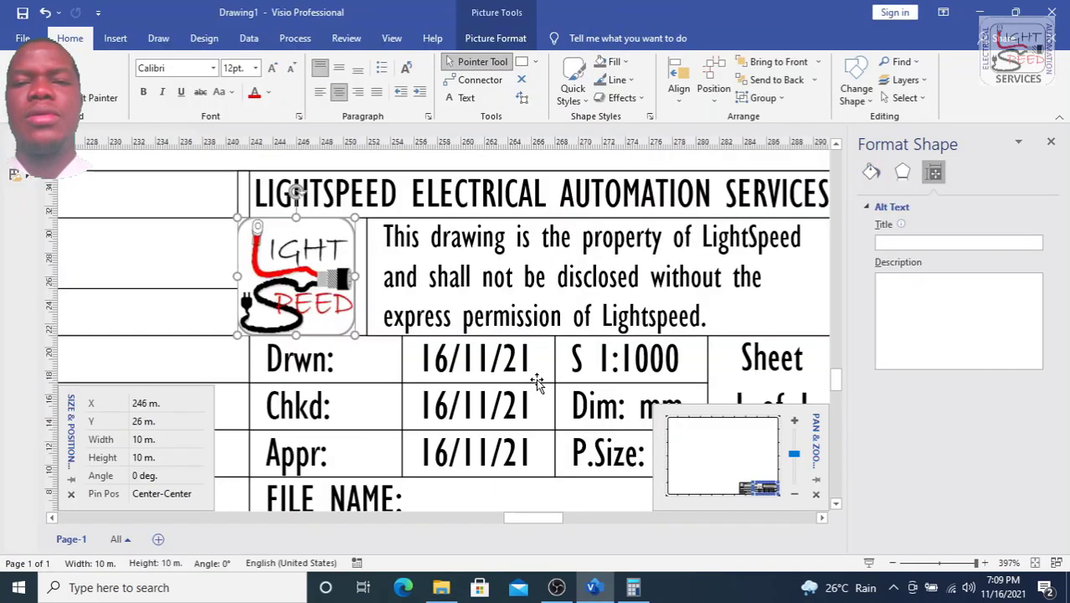
Shift the logo picture right to X 247 m so it sits exactly over the empty square.
double_click(324, 300)
click(293, 235)
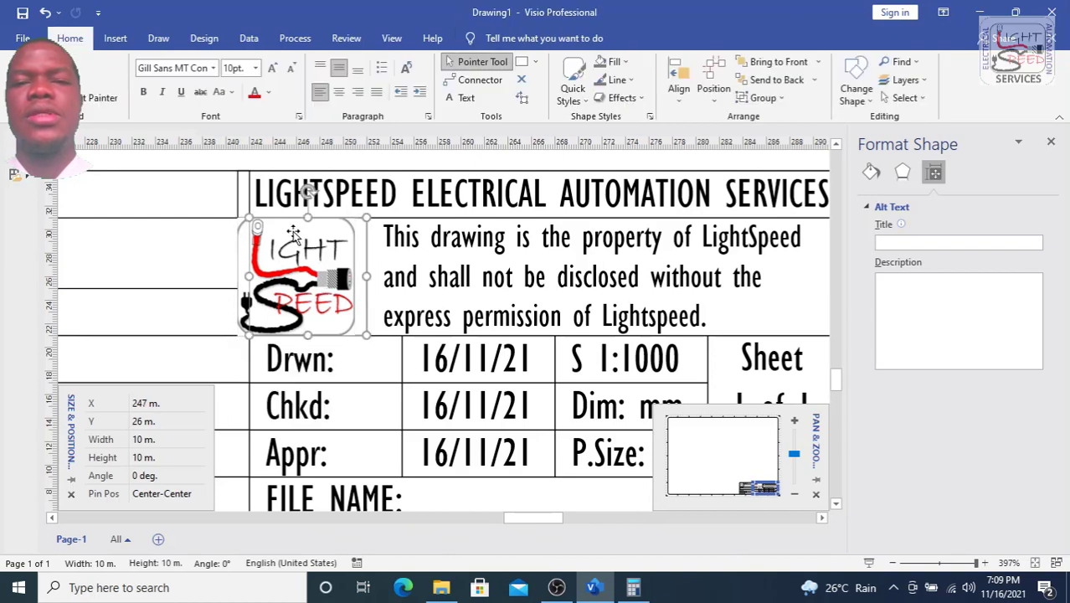
click(240, 243)
key(Right)
key(Right)
key(Right)
key(Right)
key(Right)
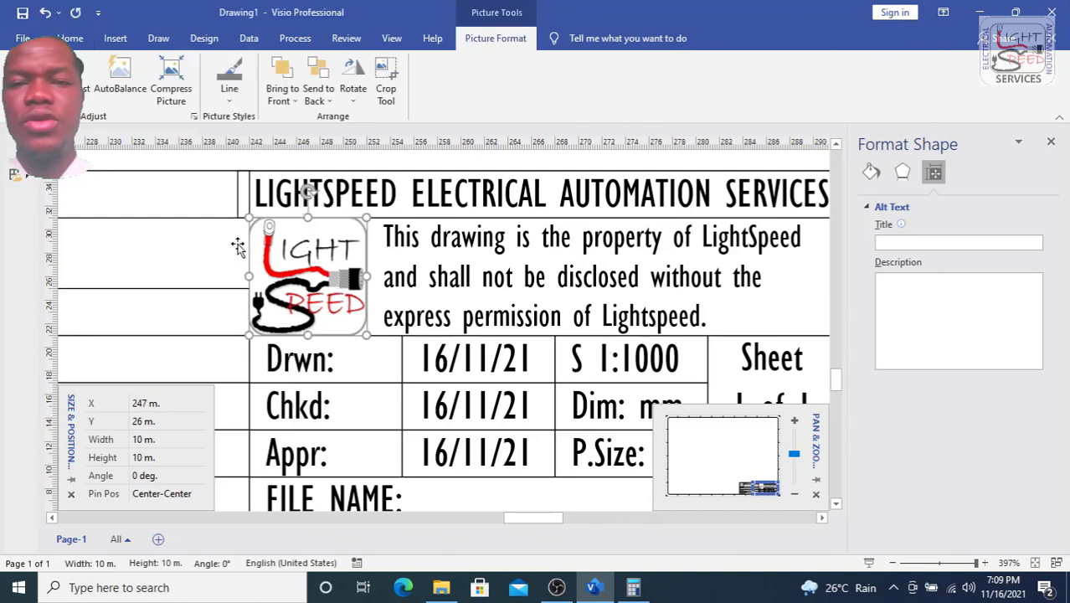
click(406, 159)
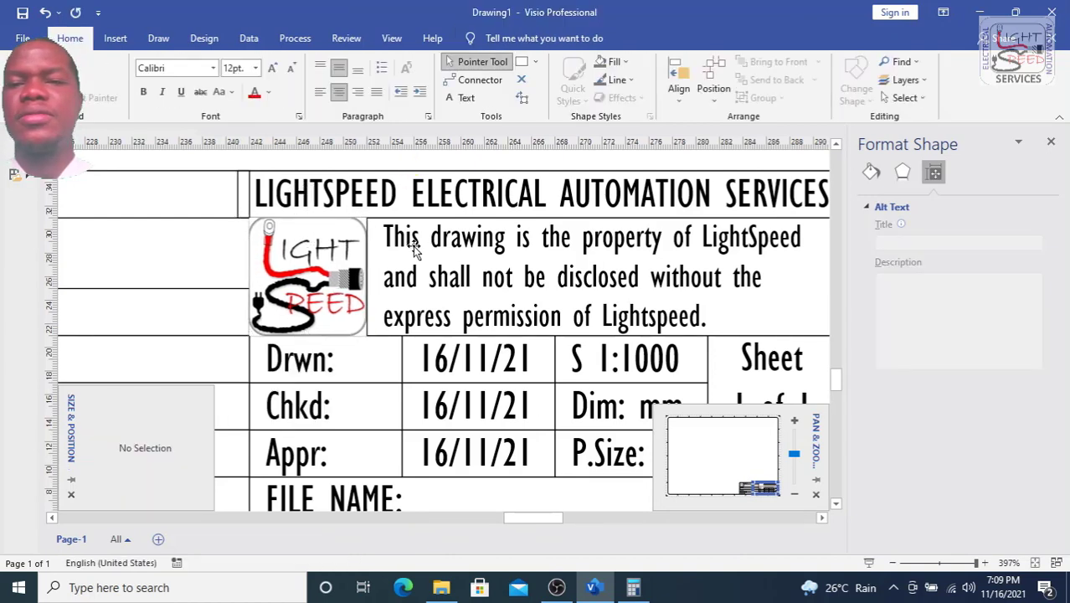
Insert the Document Info field Filename after the "FILE NAME:" label in the title block.
ctrl+scroll(413, 249, down, 3)
ctrl+scroll(561, 366, up, 2)
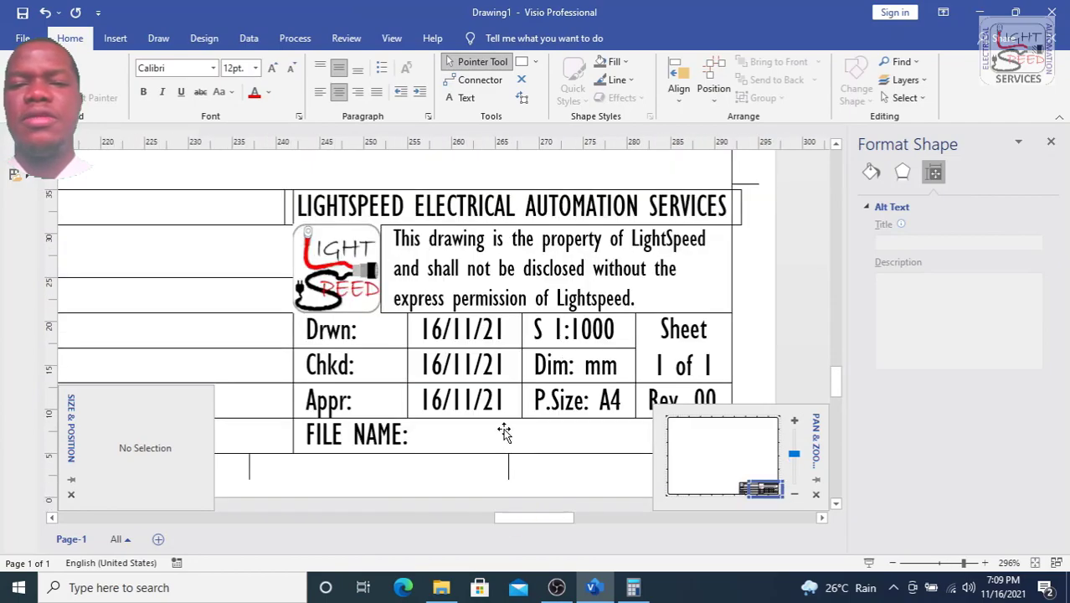
double_click(467, 439)
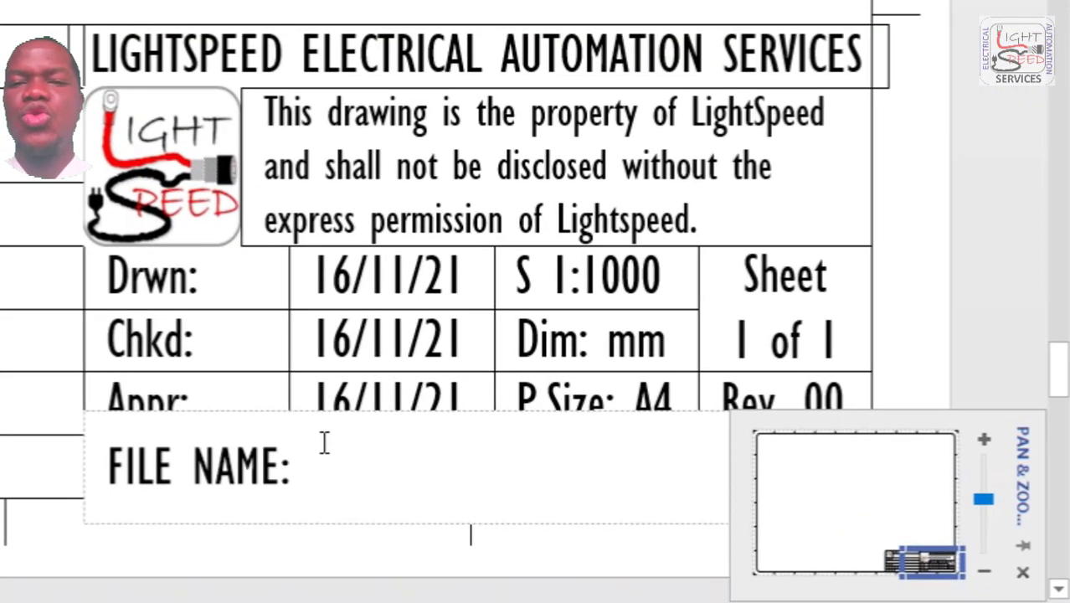
right_click(437, 436)
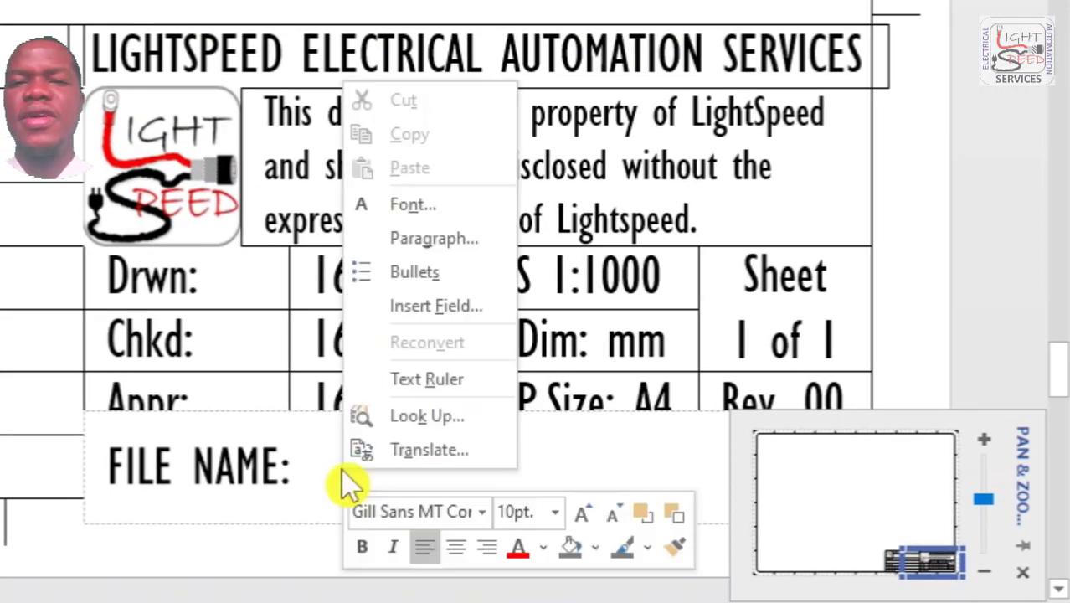
click(435, 306)
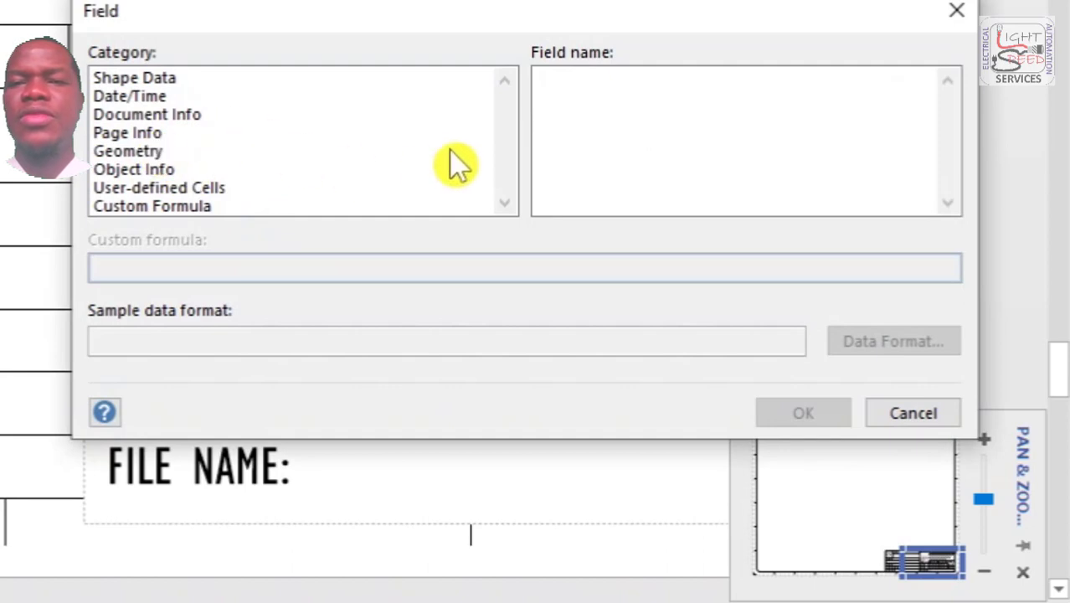
click(244, 114)
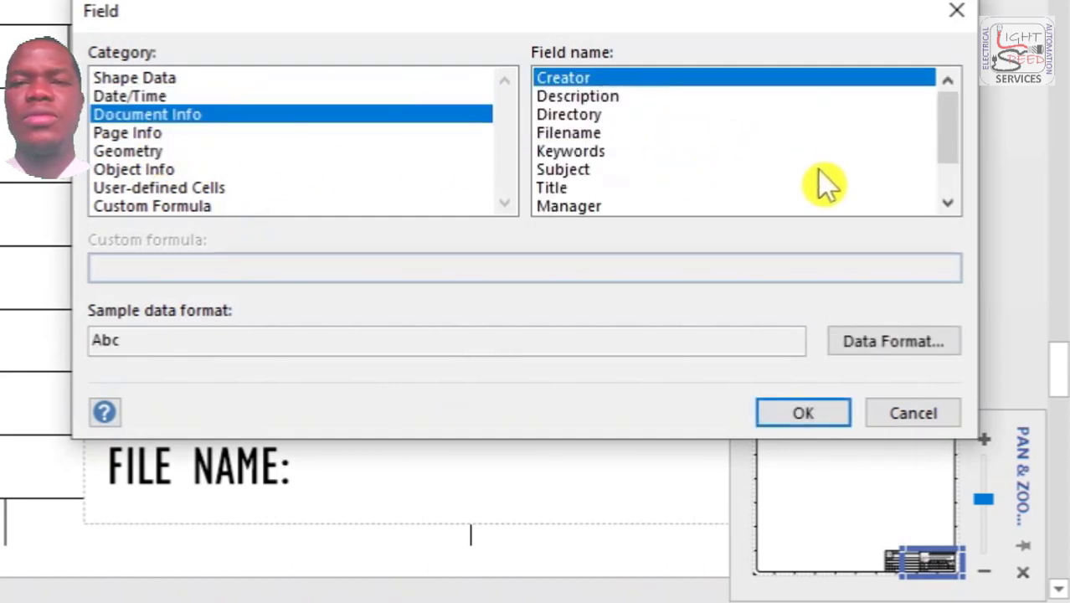
mouse_move(946, 129)
mouse_down()
mouse_move(955, 172)
mouse_move(943, 119)
mouse_up()
click(590, 138)
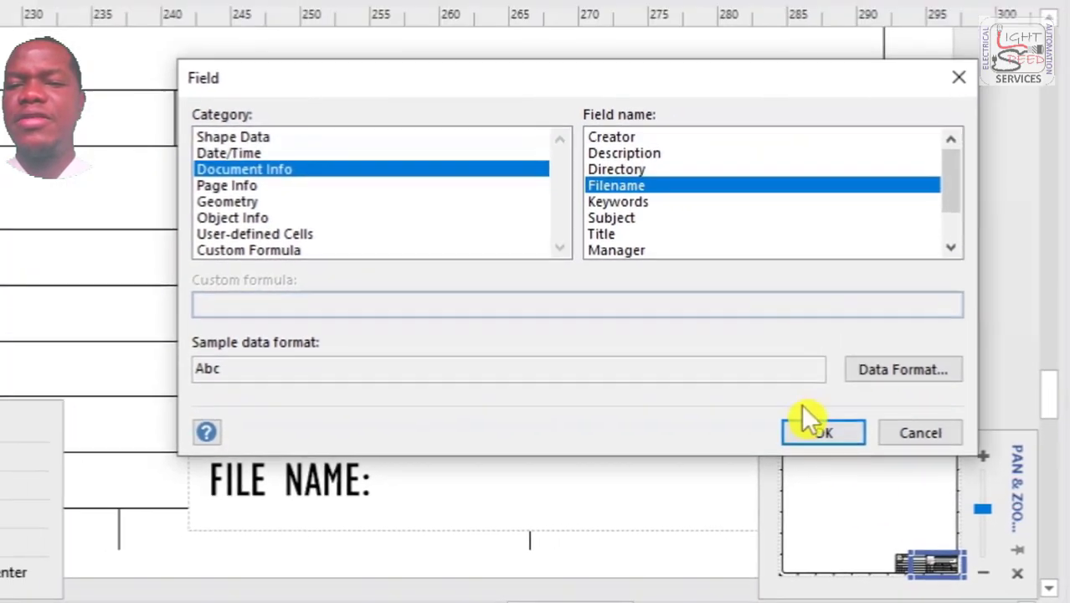
click(802, 413)
Save the drawing in Public Documents as a Visio Template named LightSpeed_TitleBlock.
click(27, 11)
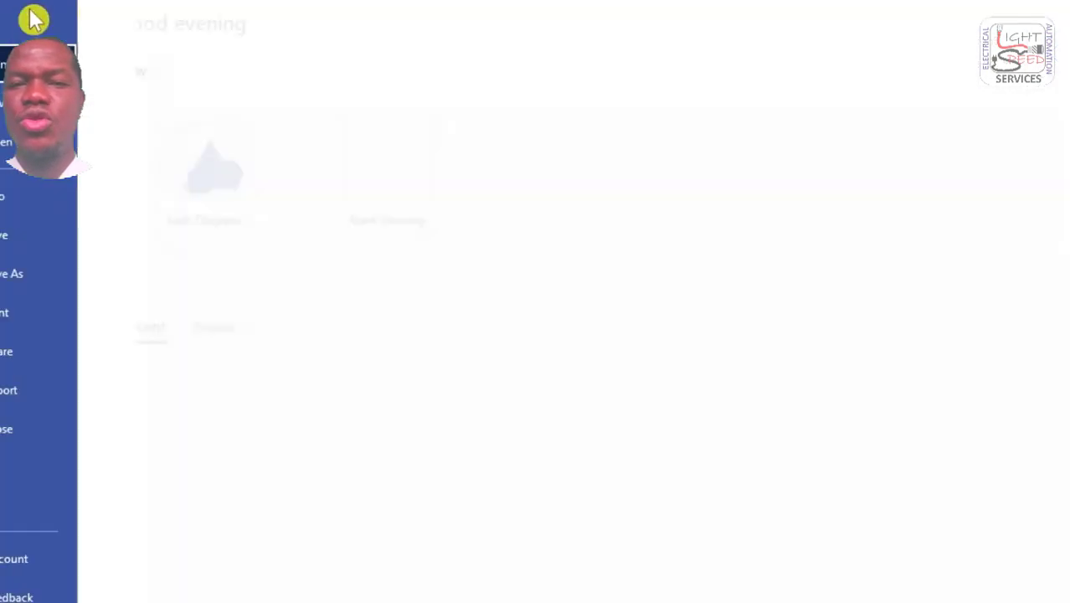
click(74, 276)
click(590, 180)
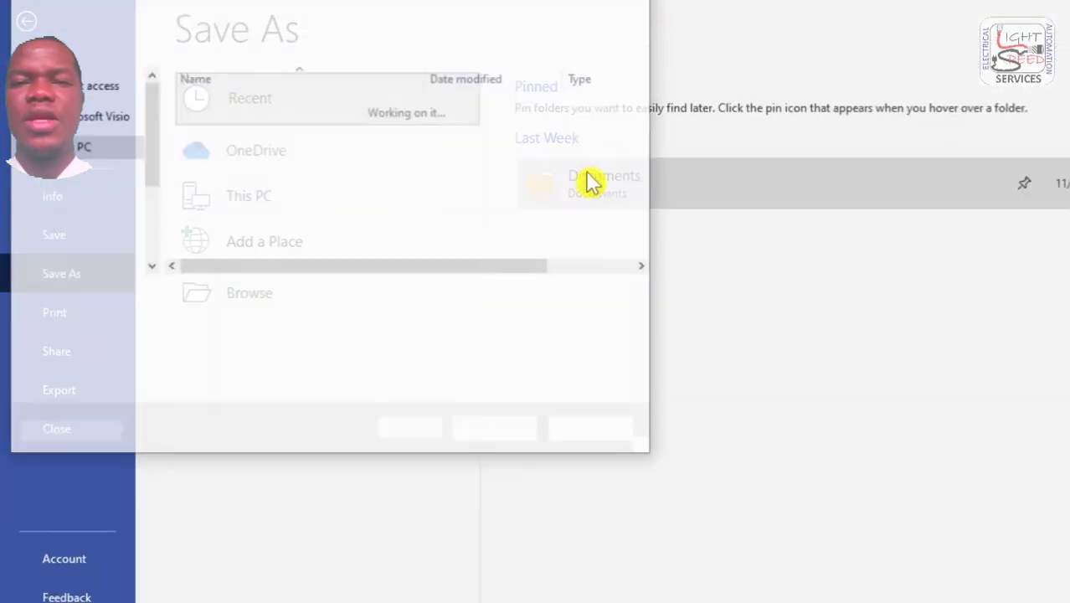
text(LightSpeed)
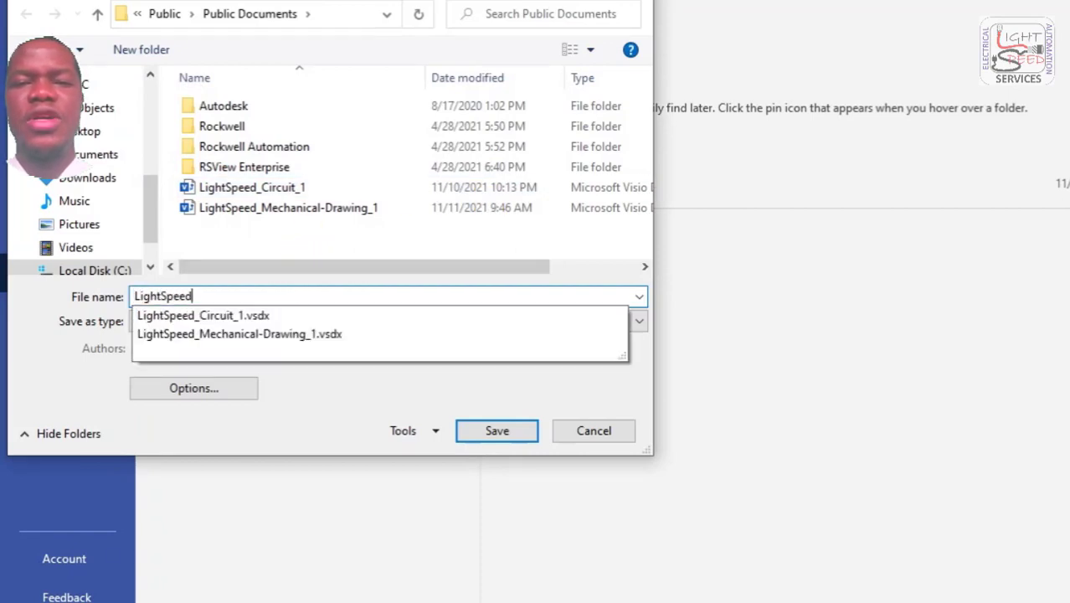
text(_TitleBlock)
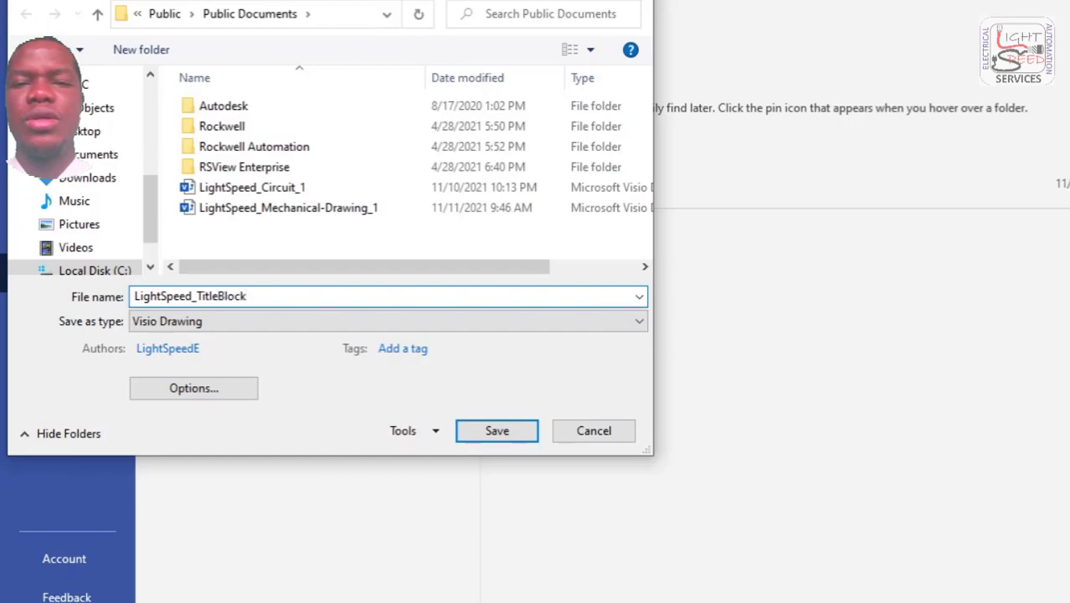
click(435, 323)
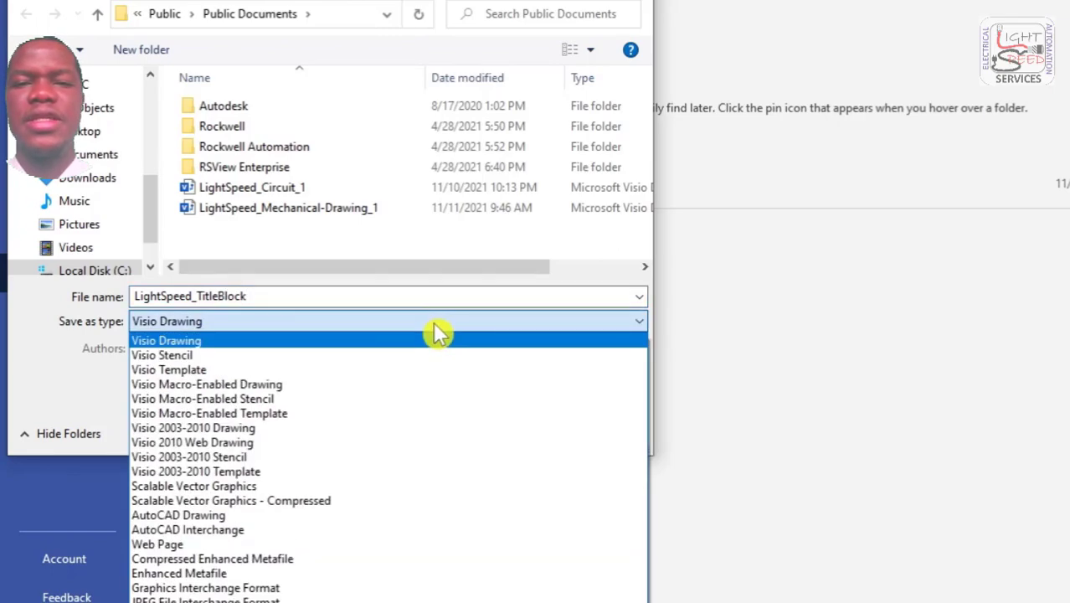
click(425, 369)
click(506, 433)
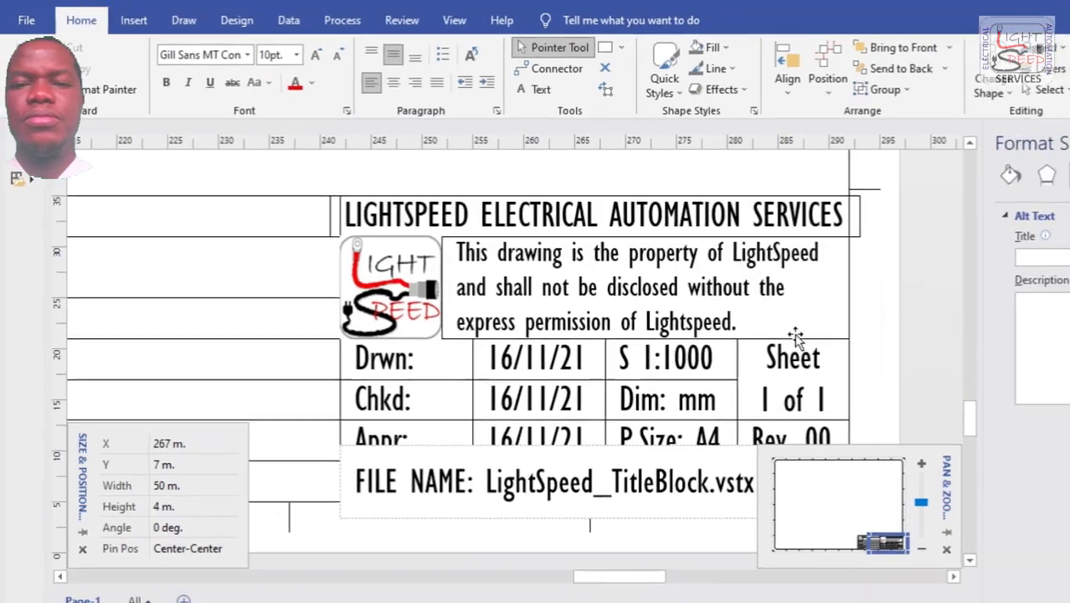
Replace the first 1 in the "Sheet 1 of 1" cell with the Page Info field Page Number.
click(848, 327)
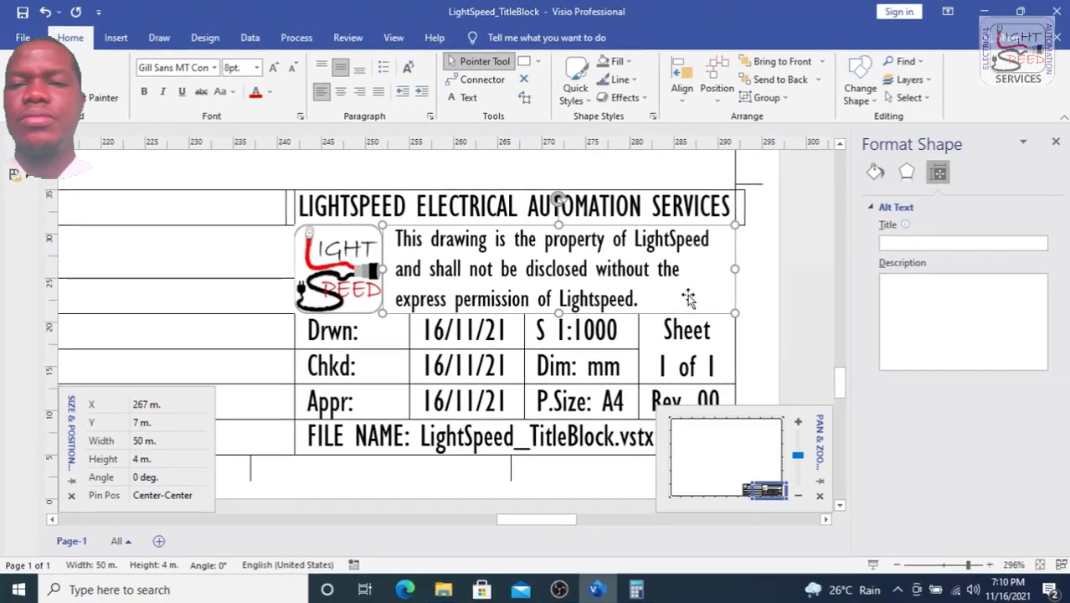
drag(657, 600, 676, 600)
double_click(502, 367)
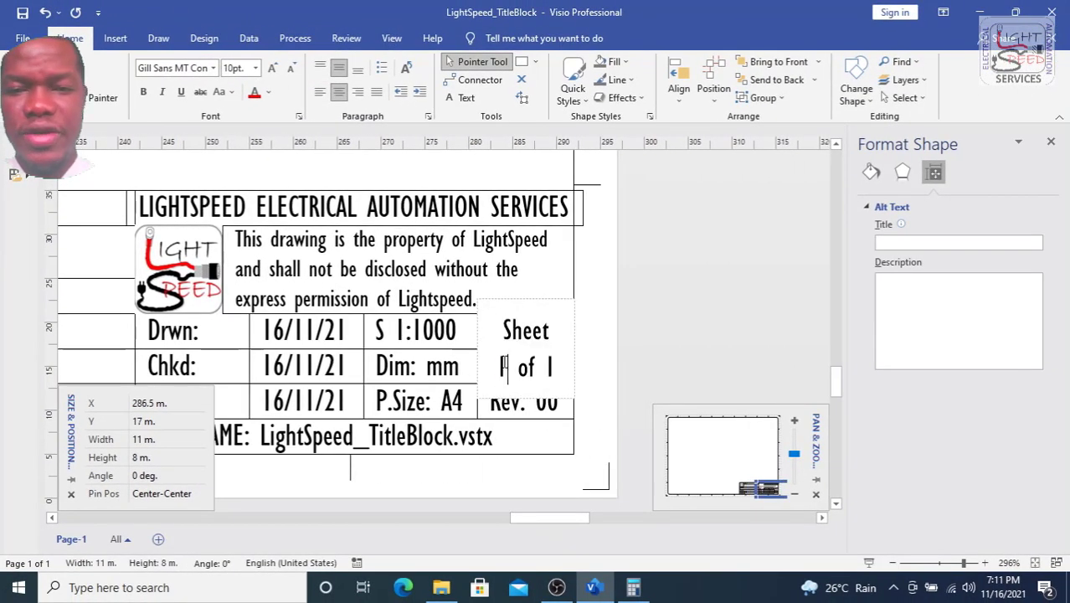
double_click(506, 368)
right_click(504, 367)
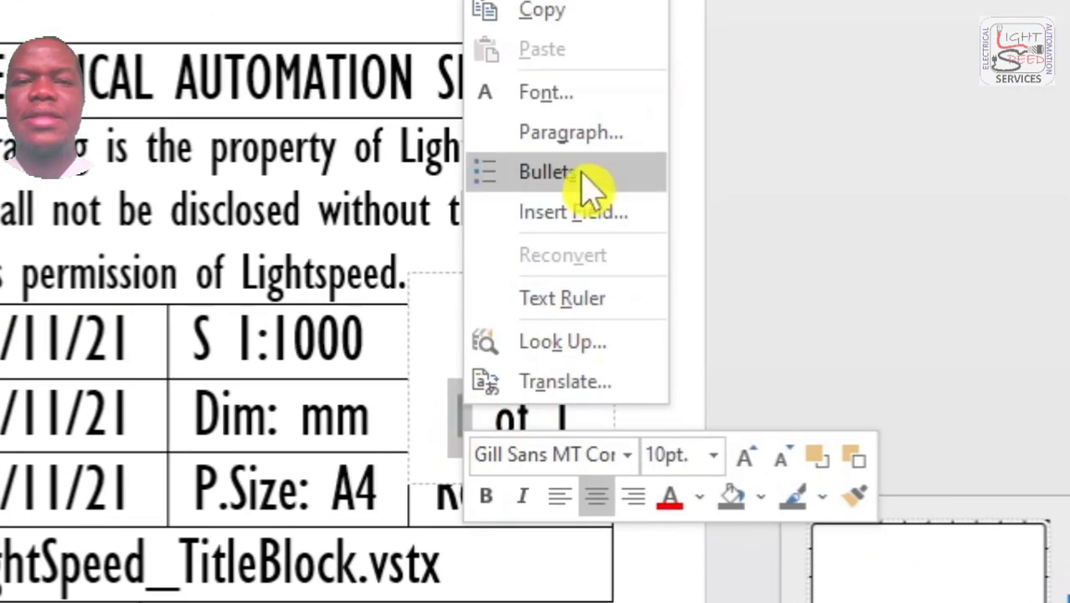
click(547, 281)
click(100, 170)
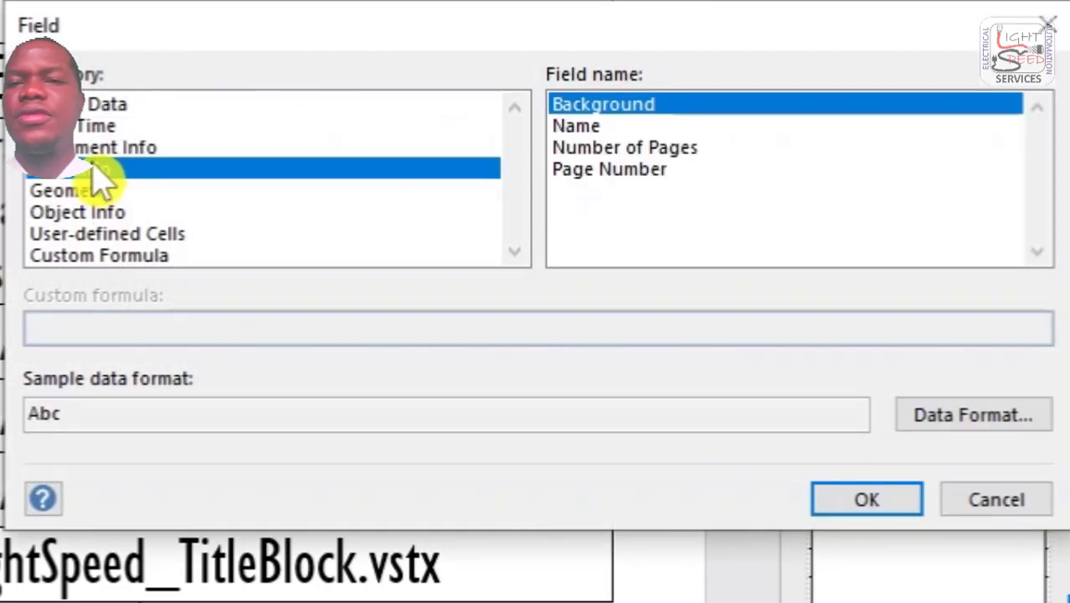
click(620, 170)
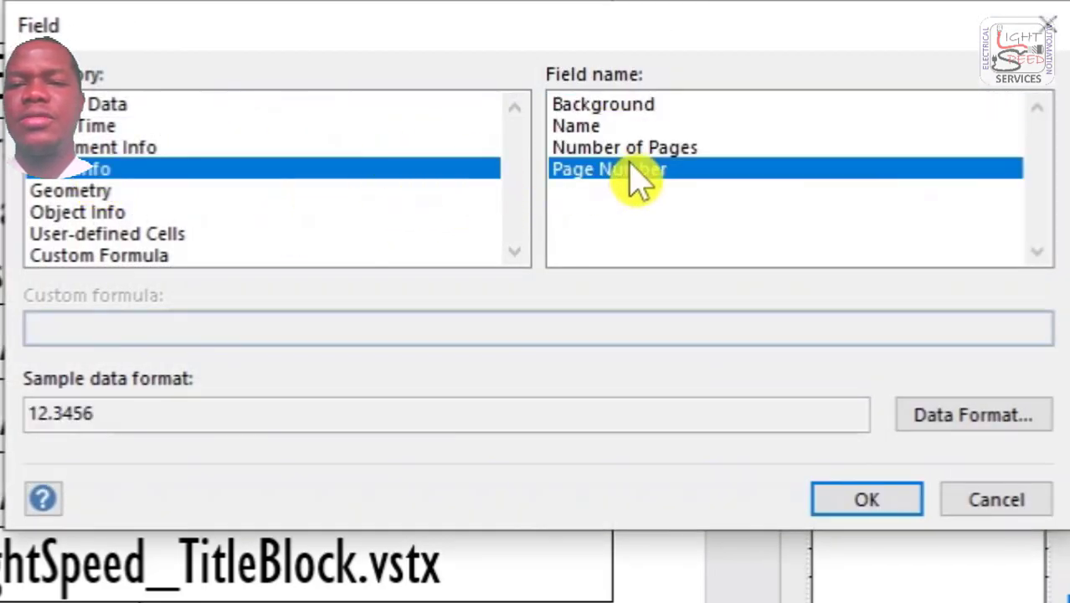
click(871, 502)
Replace the last 1 in the "Sheet 1 of 1" cell with the Page Info field Page Number.
double_click(564, 413)
right_click(572, 425)
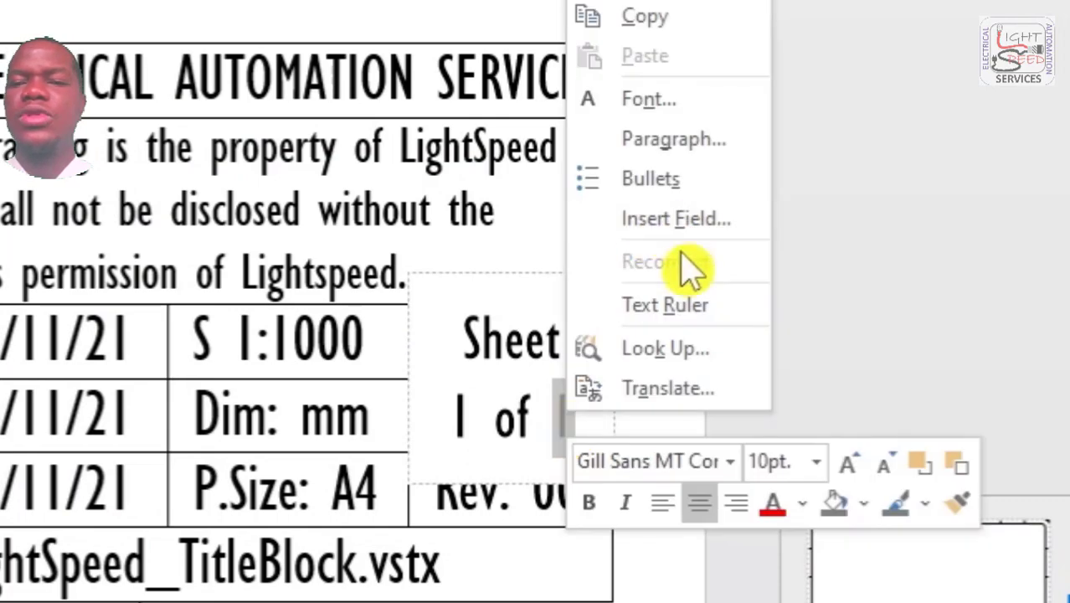
click(661, 219)
click(180, 169)
click(640, 170)
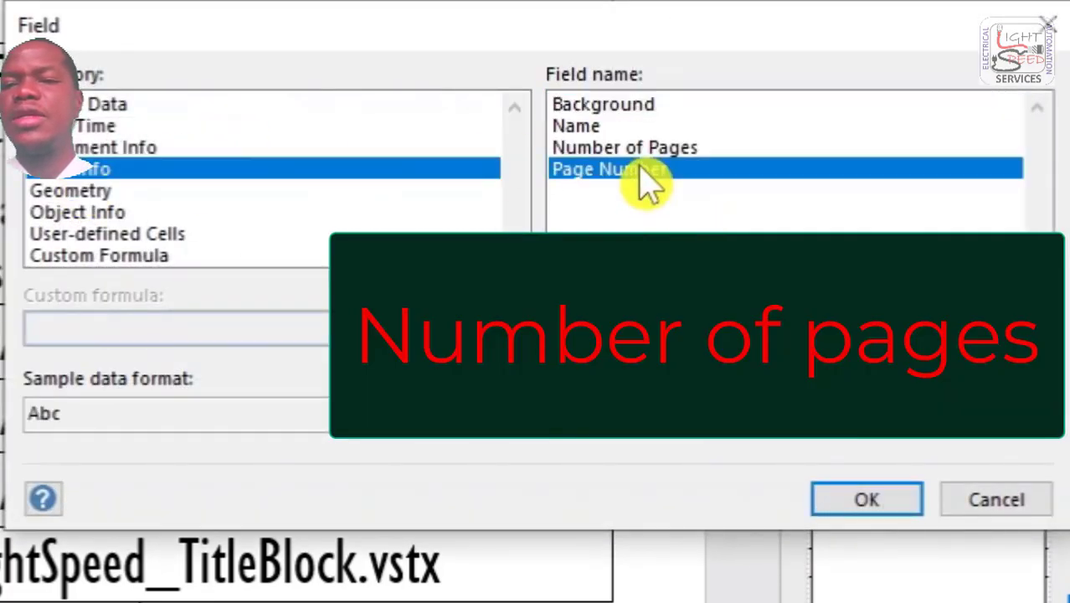
click(868, 503)
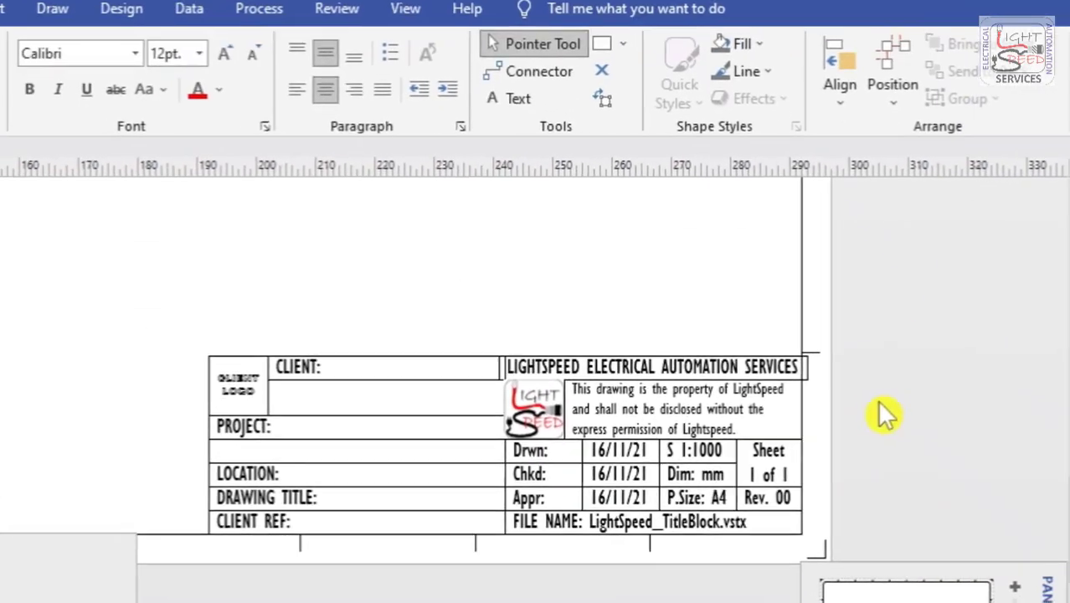
Select all the title block shapes and set their line color to standard Yellow.
drag(891, 300, 174, 594)
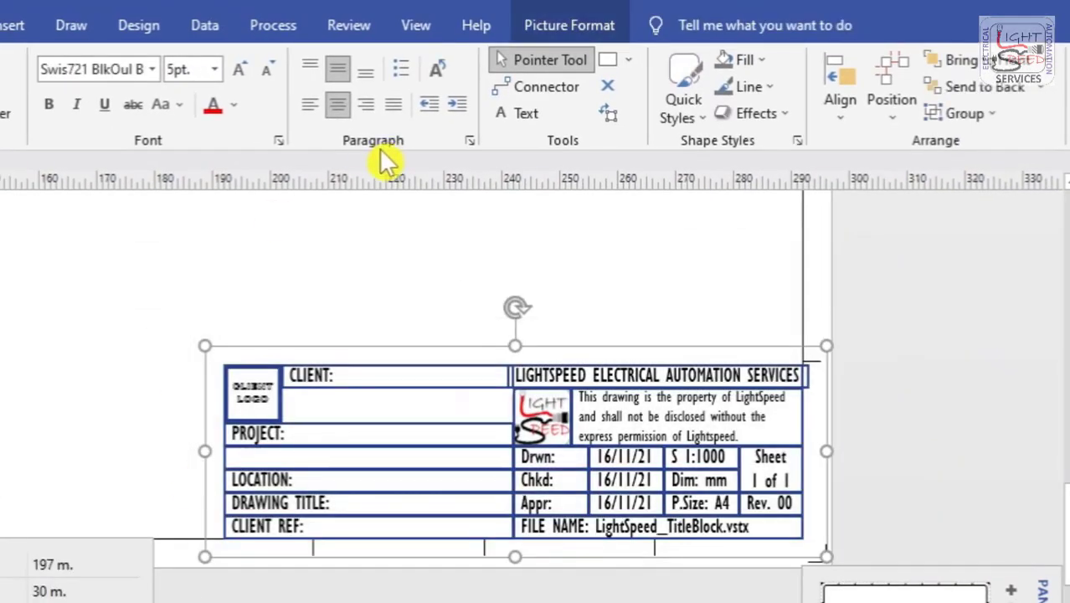
click(763, 86)
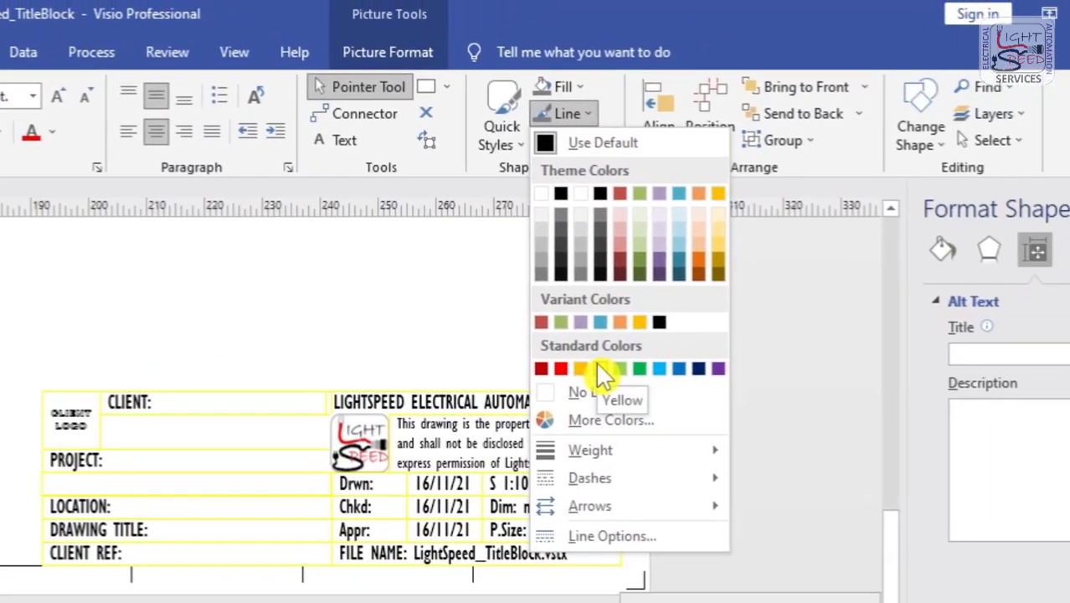
click(756, 342)
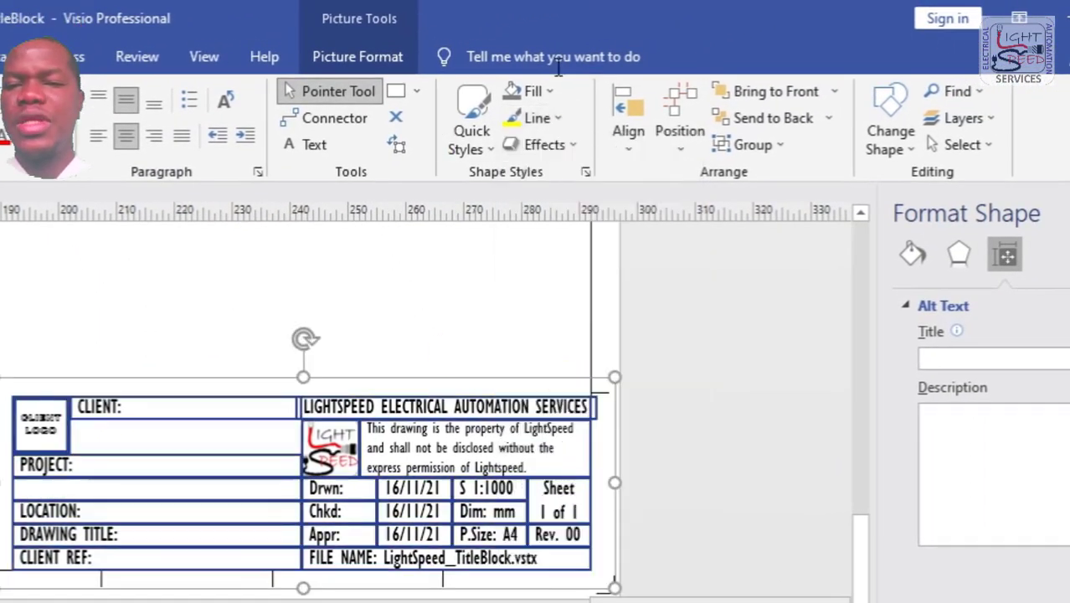
Create a new layer named "Title Block" in the layer properties.
click(982, 121)
click(971, 174)
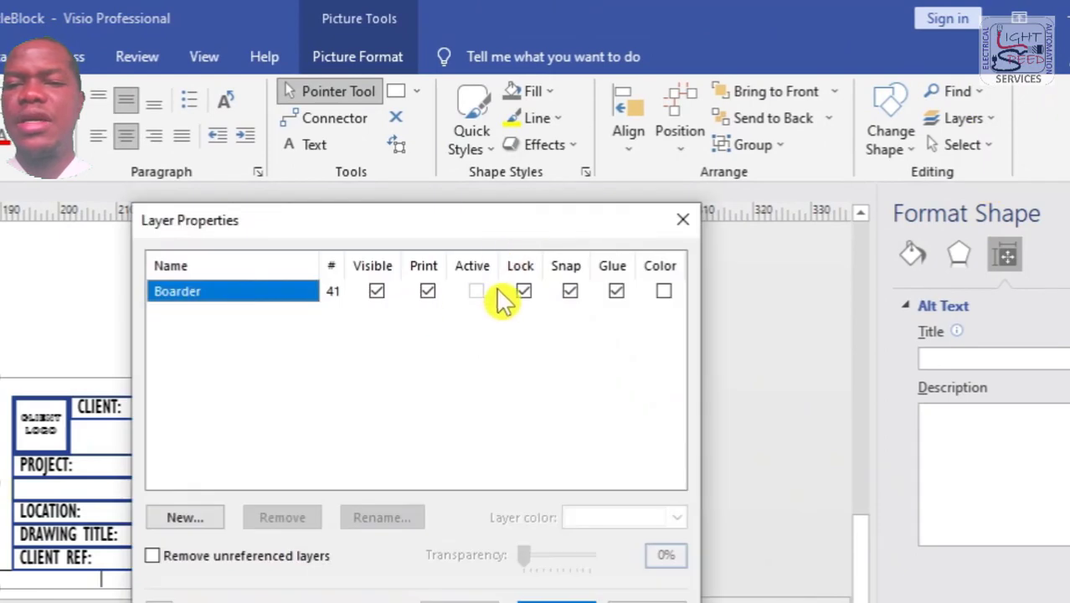
click(186, 518)
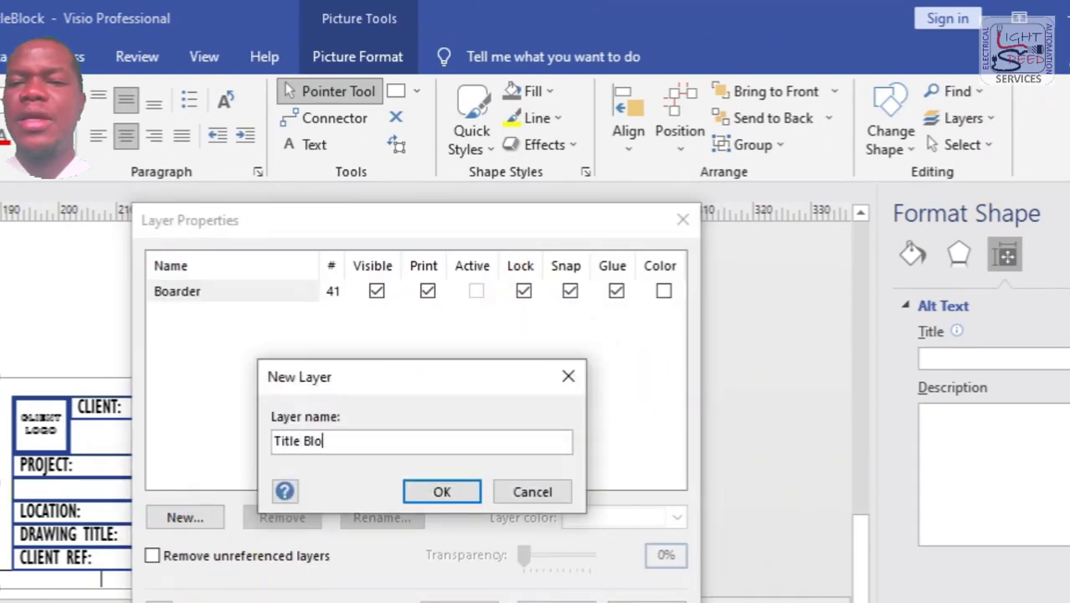
click(442, 492)
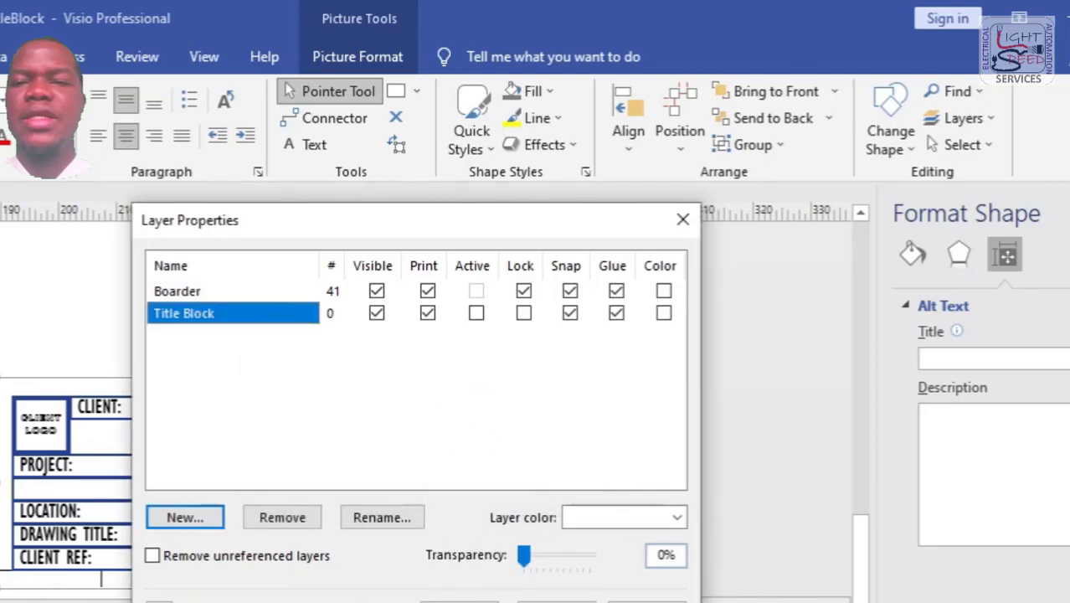
key(Return)
Assign the selected title block shapes to the Title Block layer and lock that layer.
click(999, 147)
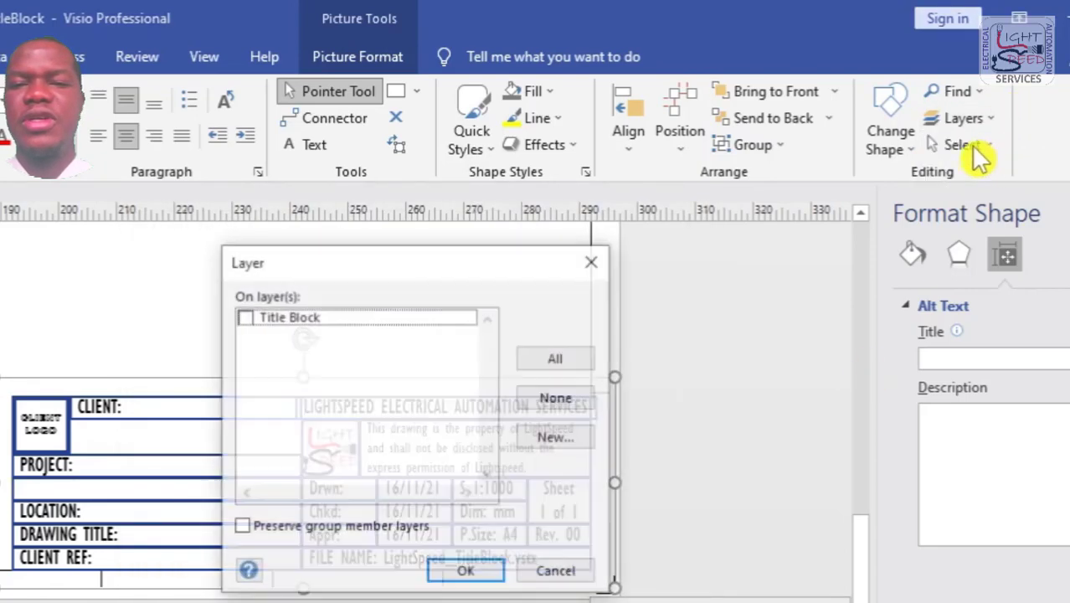
click(243, 316)
click(468, 573)
click(961, 118)
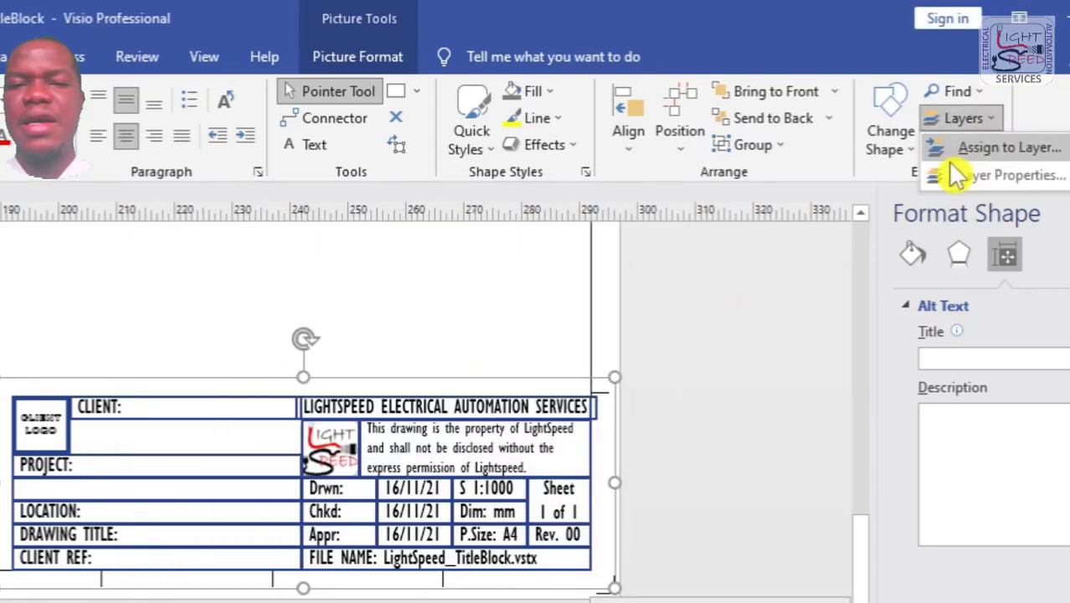
click(958, 174)
click(523, 313)
click(556, 602)
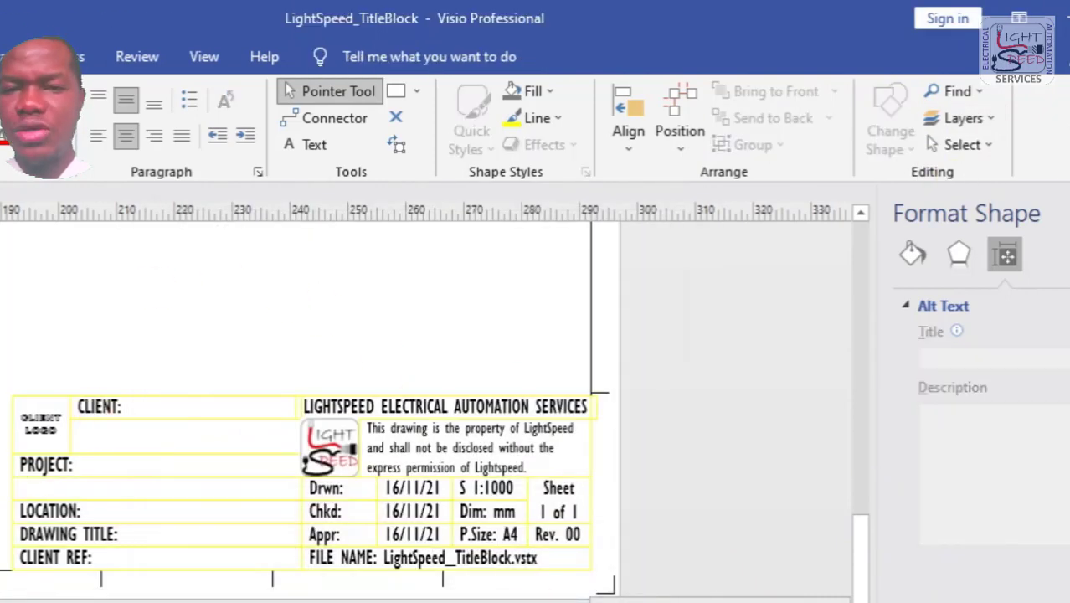
Turn on the layer color for the Title Block layer and unlock that layer in the layer properties.
scroll(88, 410, up, 3)
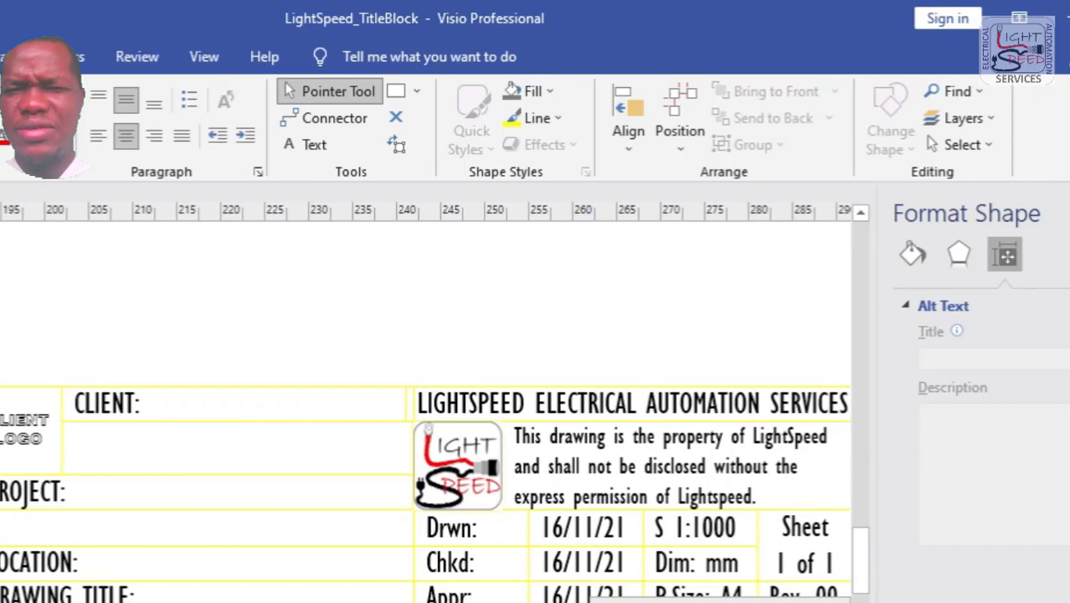
scroll(425, 410, up, 1)
scroll(425, 410, left, 4)
scroll(425, 410, down, 3)
scroll(425, 411, right, 1)
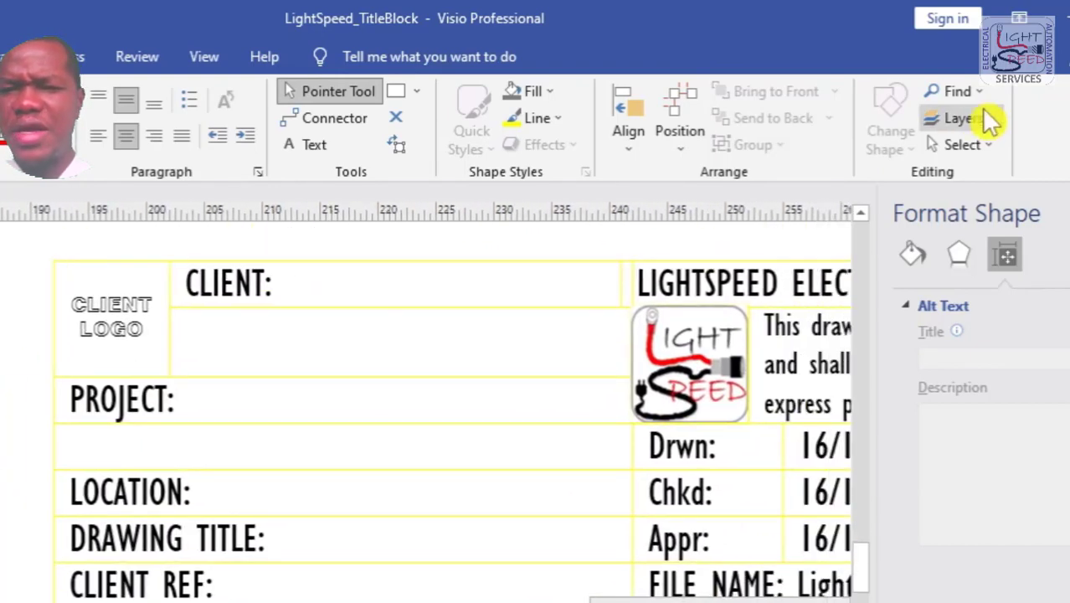
click(955, 118)
click(996, 179)
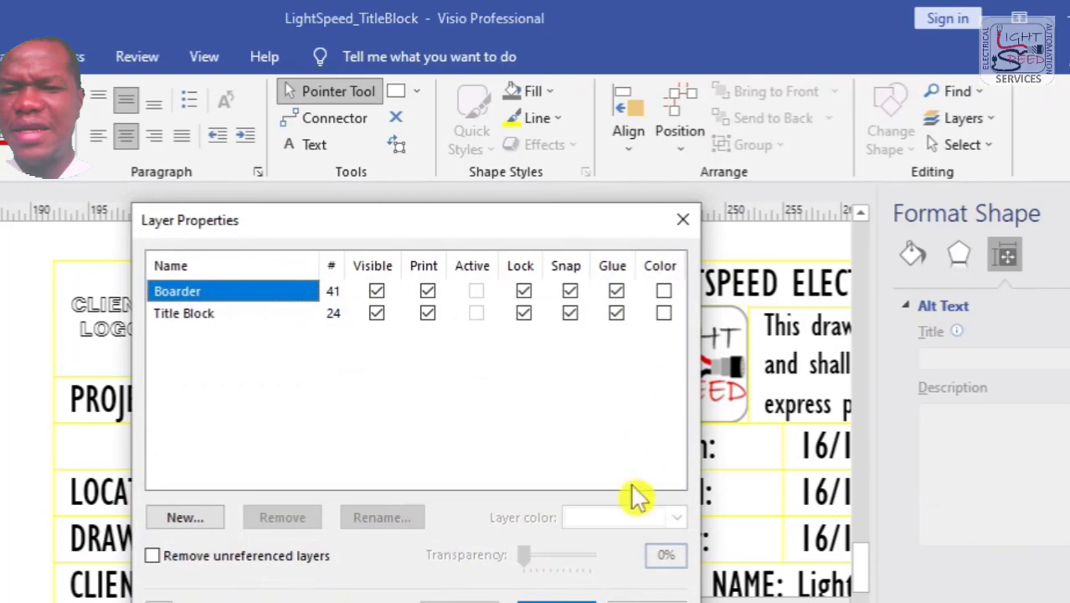
click(664, 313)
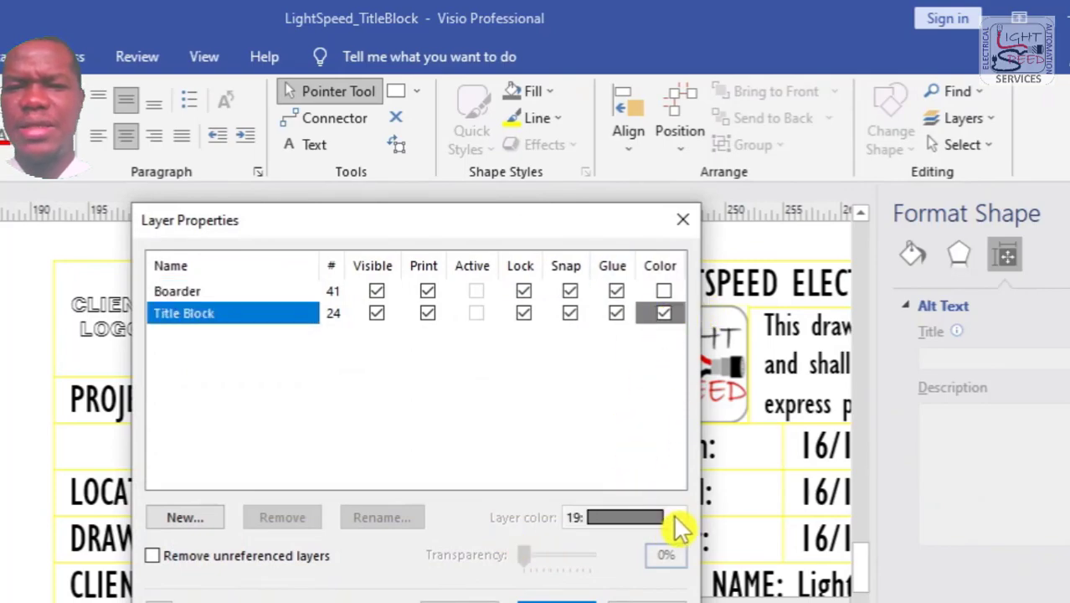
click(523, 313)
Set the Title Block layer color to dark gray, number 20, and apply it.
click(685, 474)
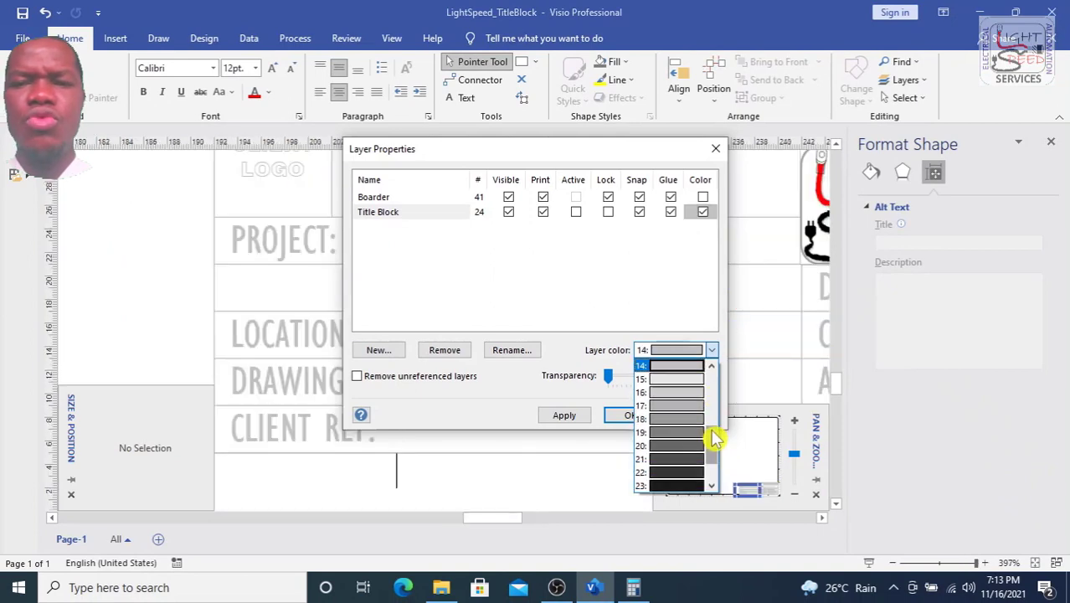
mouse_move(712, 430)
mouse_down()
mouse_move(712, 412)
mouse_move(715, 434)
mouse_up()
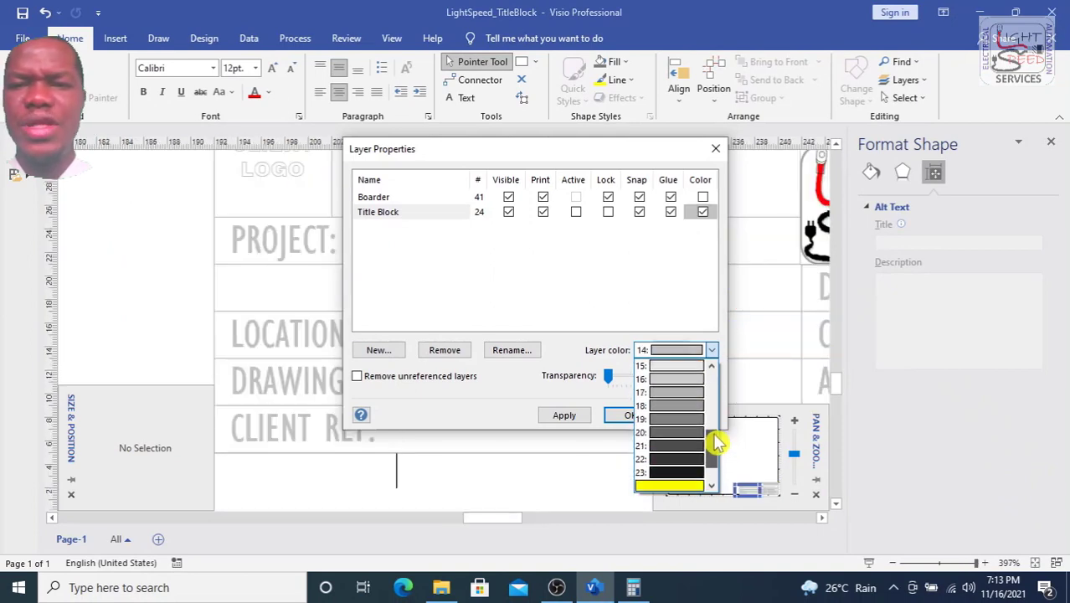
click(690, 431)
click(576, 421)
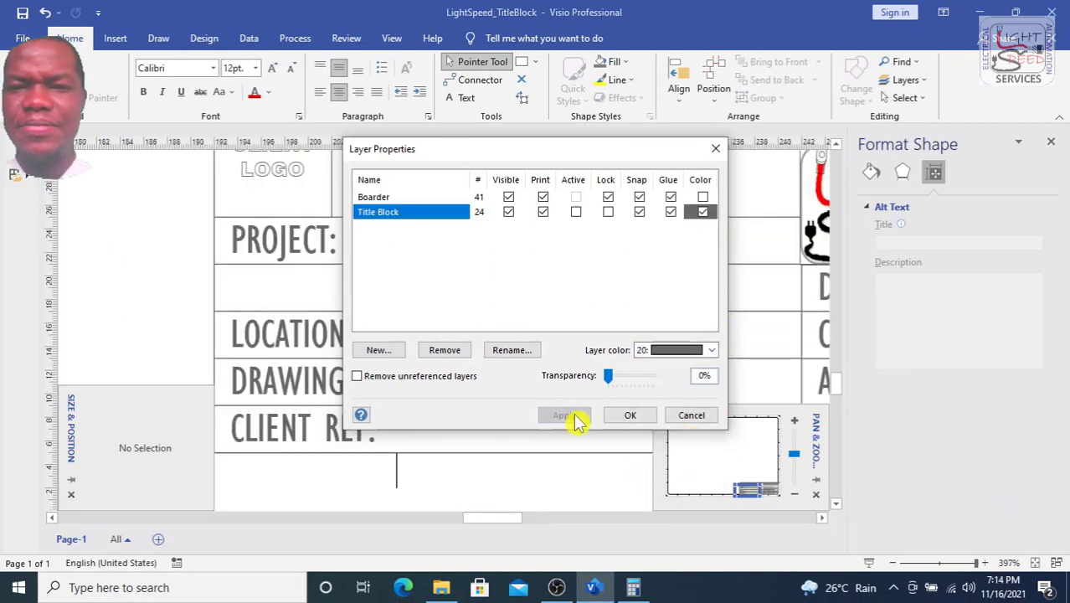
click(628, 417)
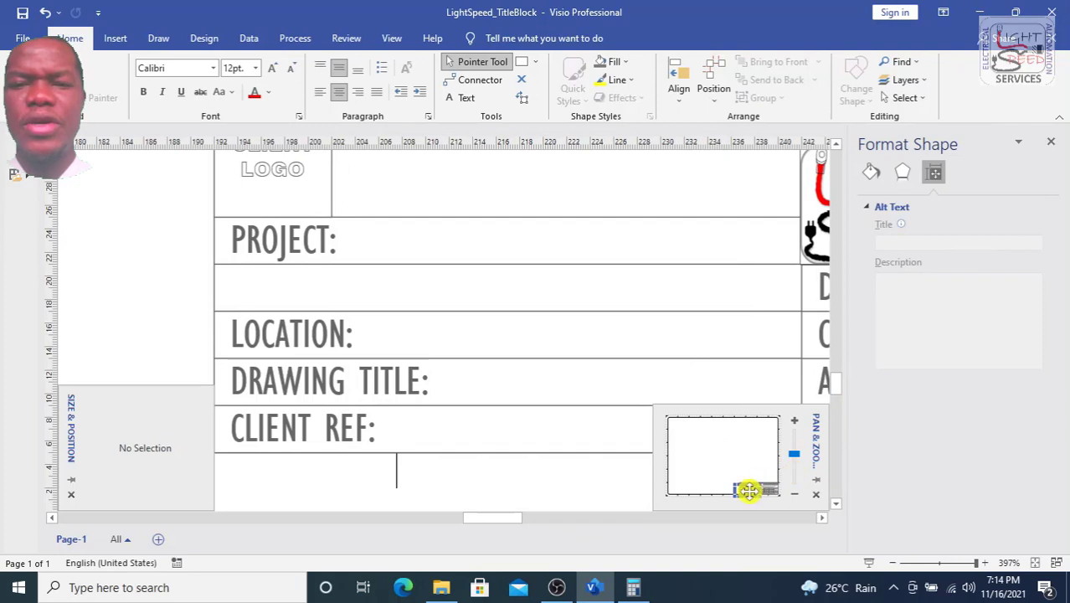
Choose the Line tool and set new lines to ¼ pt weight and black color.
drag(749, 491, 748, 491)
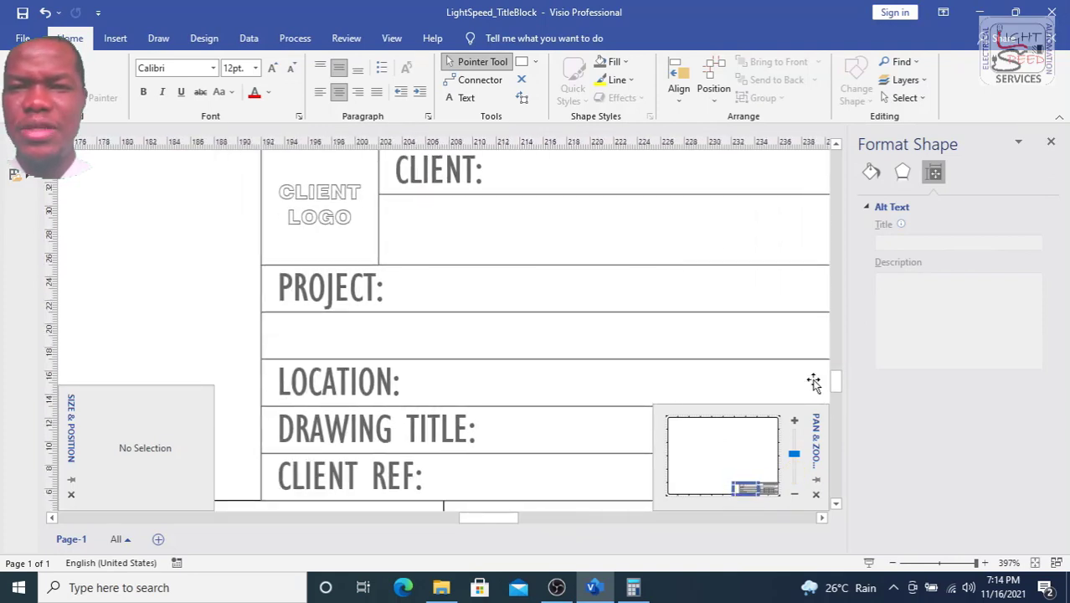
drag(502, 525, 513, 520)
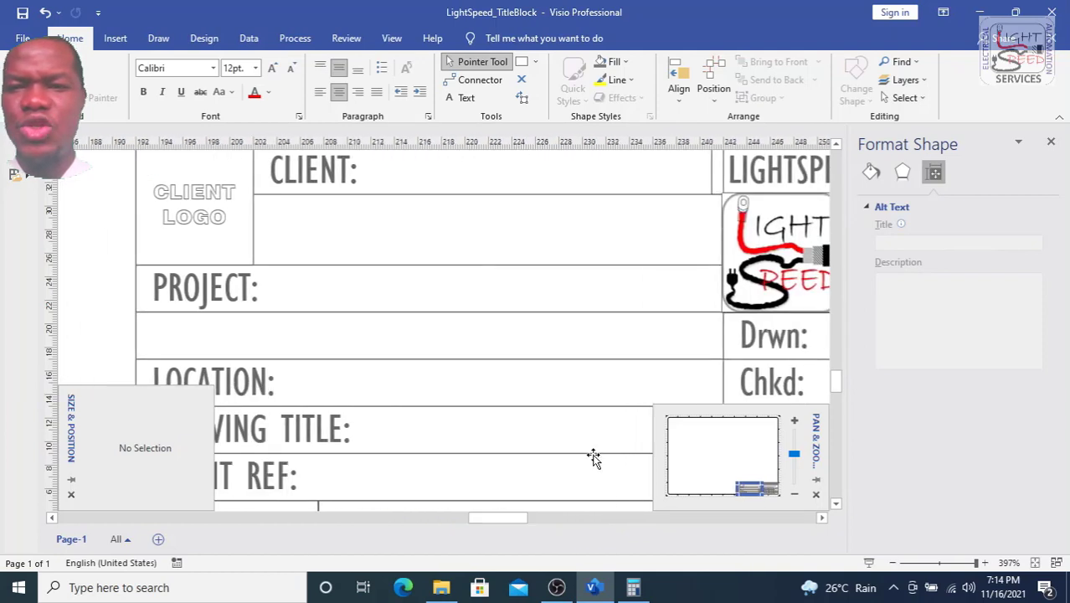
scroll(841, 388, down, 3)
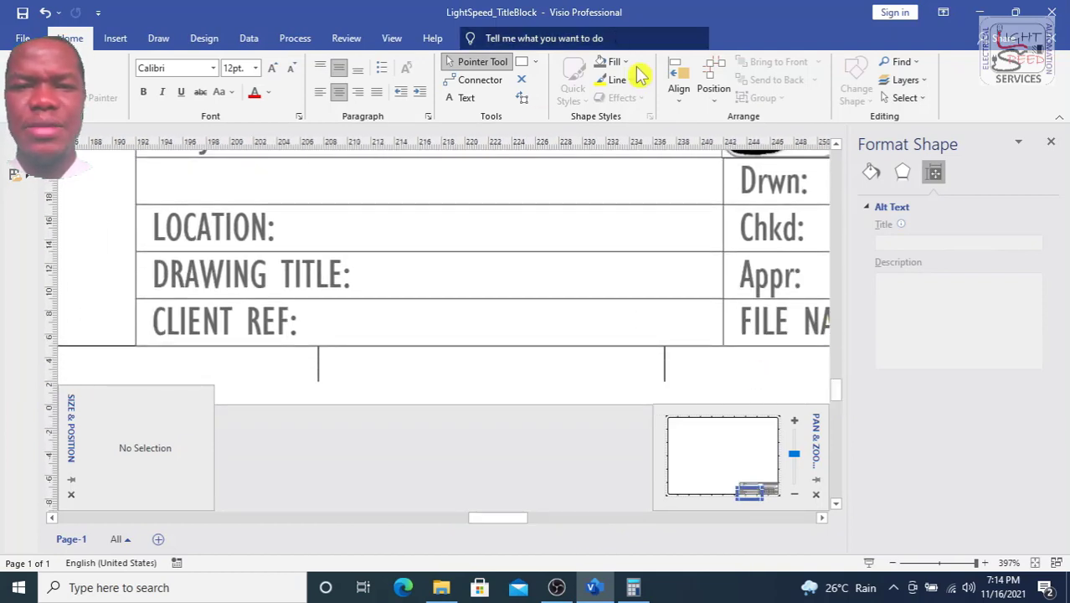
click(536, 65)
click(546, 118)
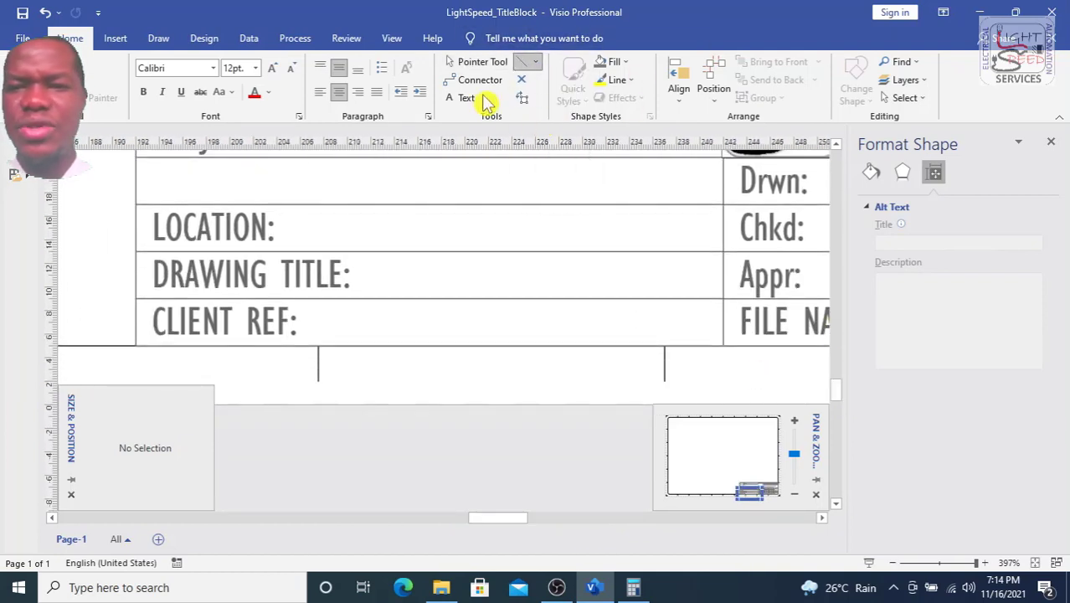
click(617, 79)
mouse_move(678, 312)
click(795, 316)
click(632, 80)
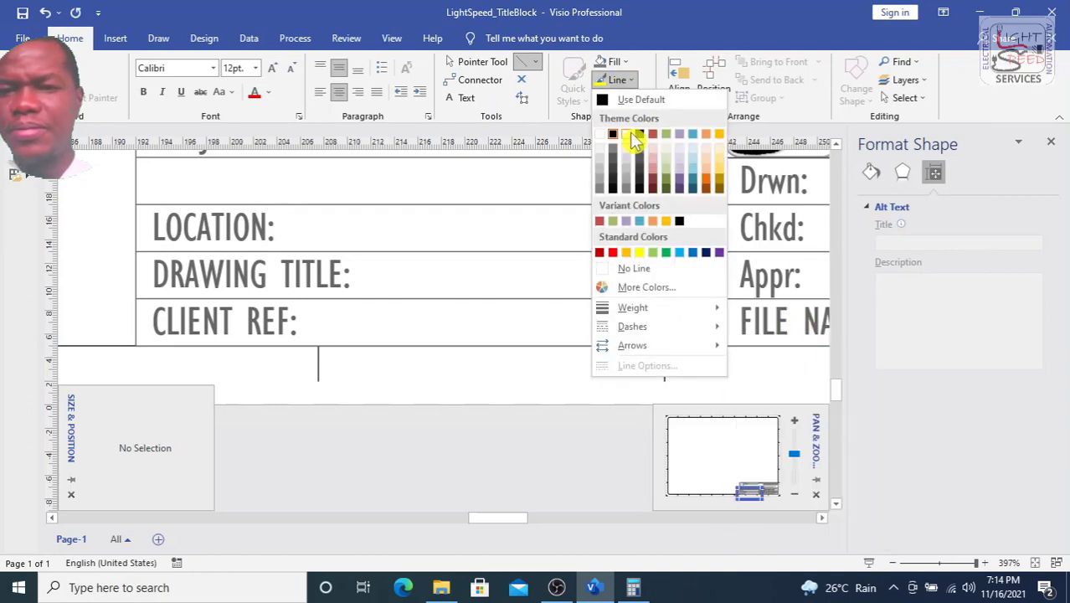
click(614, 134)
Draw a 100 m horizontal line above the CLIENT REF row and place a copy of it above the DRAWING TITLE row.
mouse_move(135, 299)
mouse_down()
mouse_move(825, 299)
mouse_move(871, 310)
mouse_move(760, 300)
mouse_up()
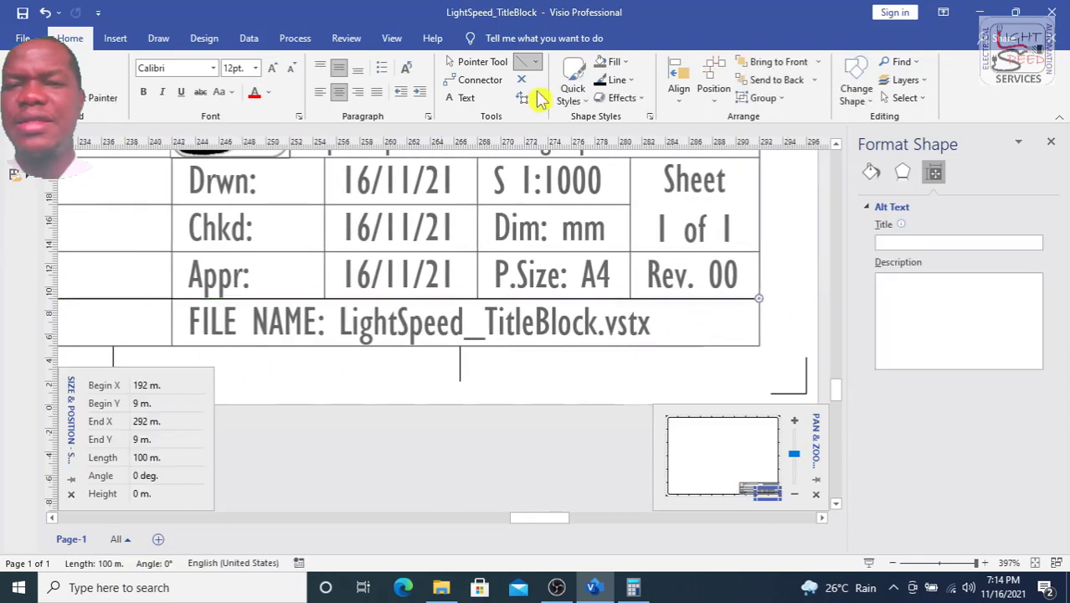
click(469, 63)
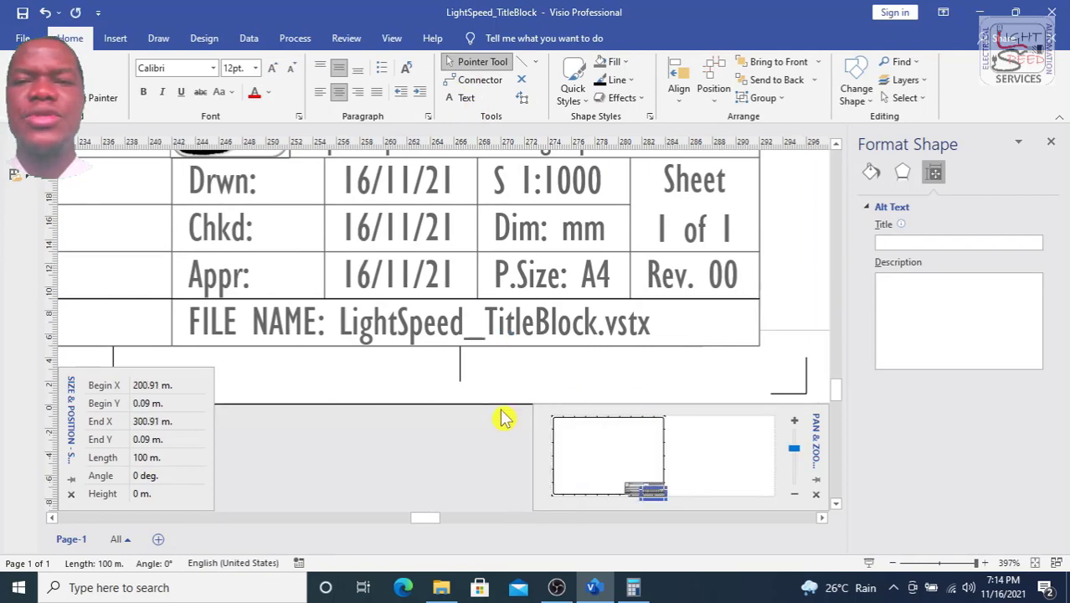
click(390, 253)
Set the Title Block layer color to the custom orange #BD4B0F.
click(906, 80)
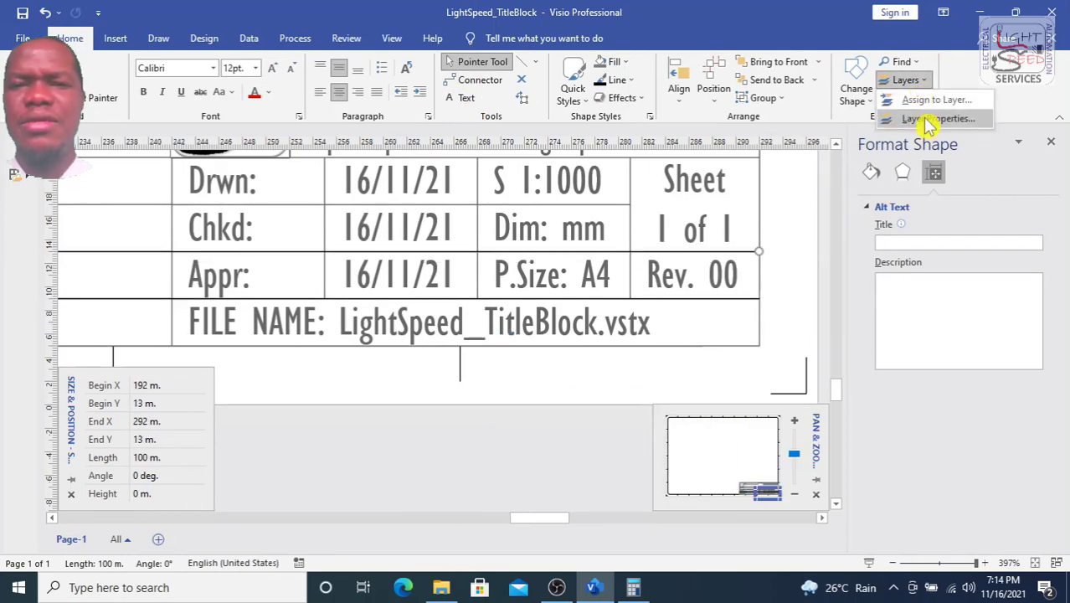
click(921, 131)
click(698, 212)
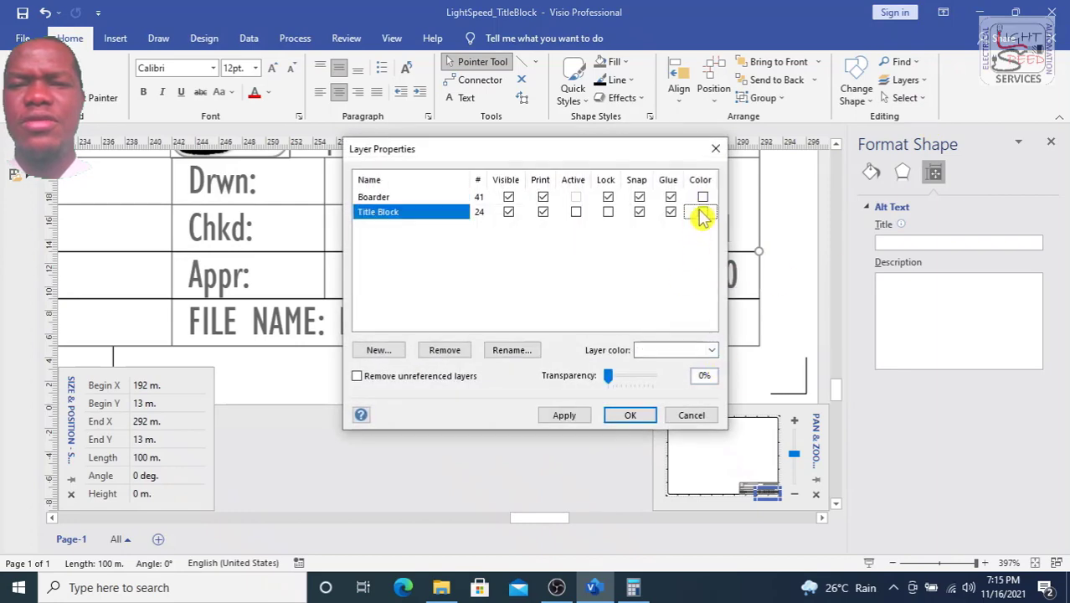
click(702, 212)
click(711, 352)
click(691, 486)
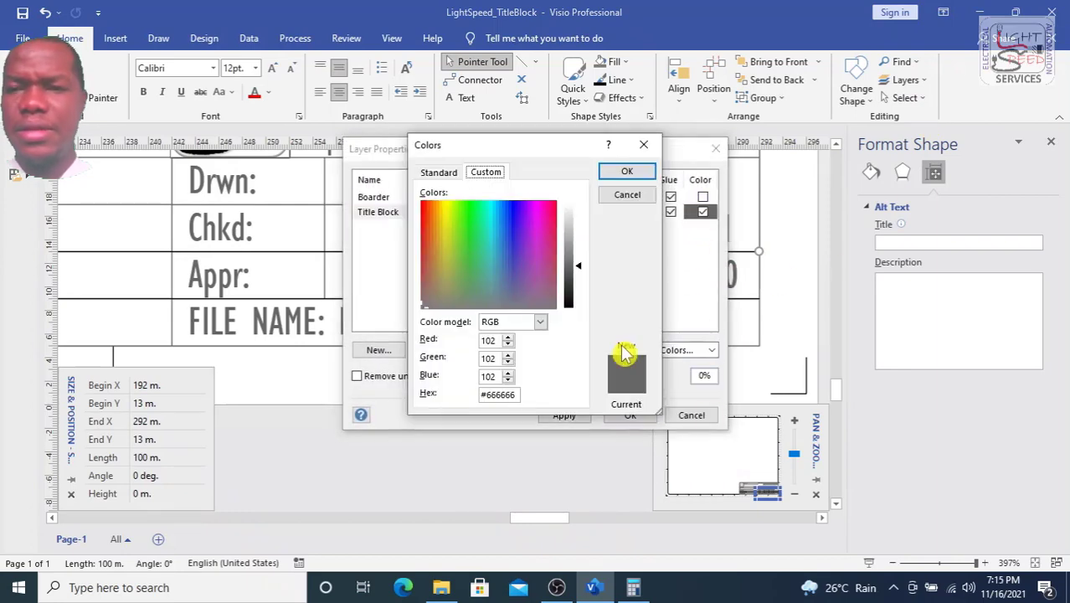
drag(478, 222, 432, 222)
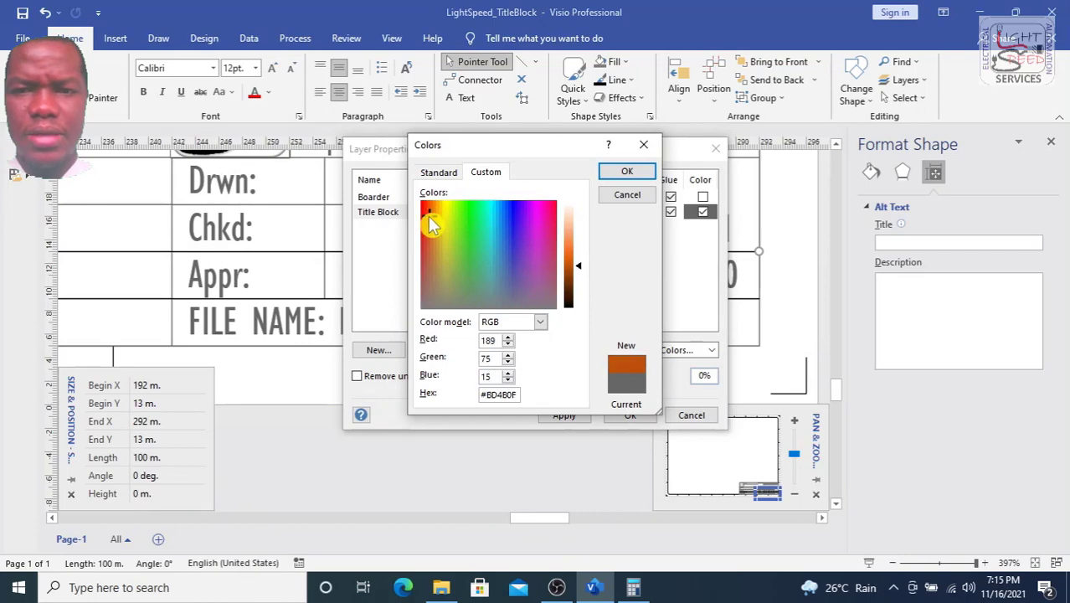
click(627, 170)
click(630, 415)
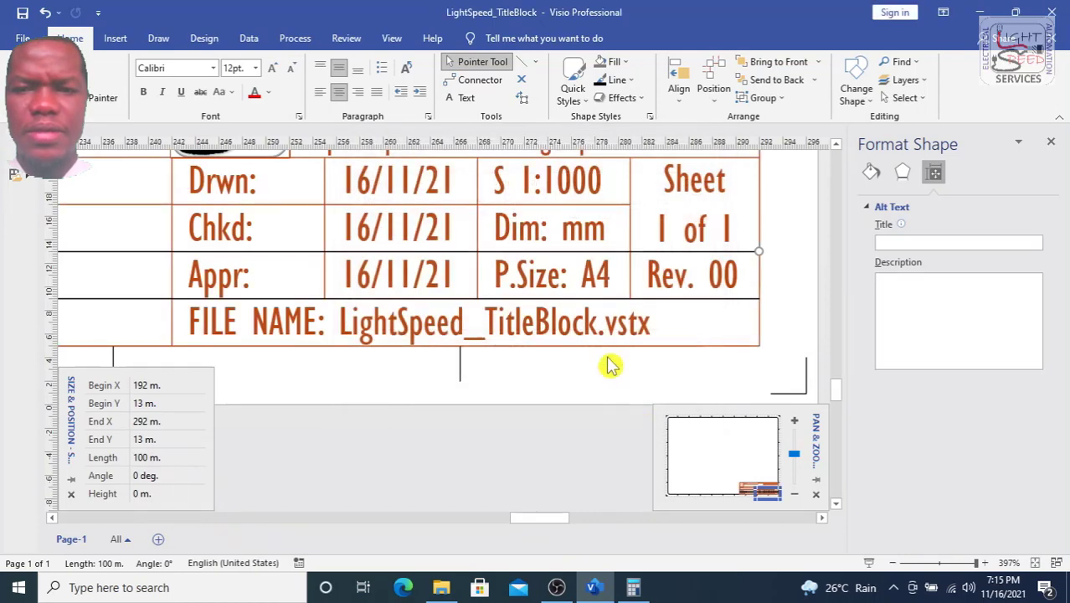
Change the Title Block layer color to a medium blue picked from the standard colors.
click(906, 79)
click(912, 119)
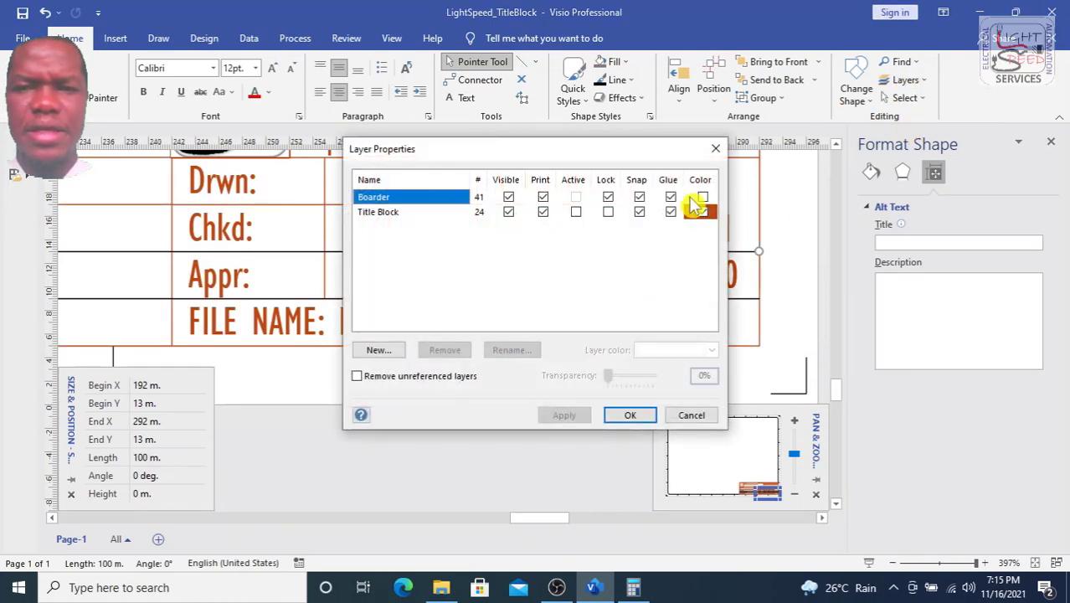
click(703, 212)
click(712, 350)
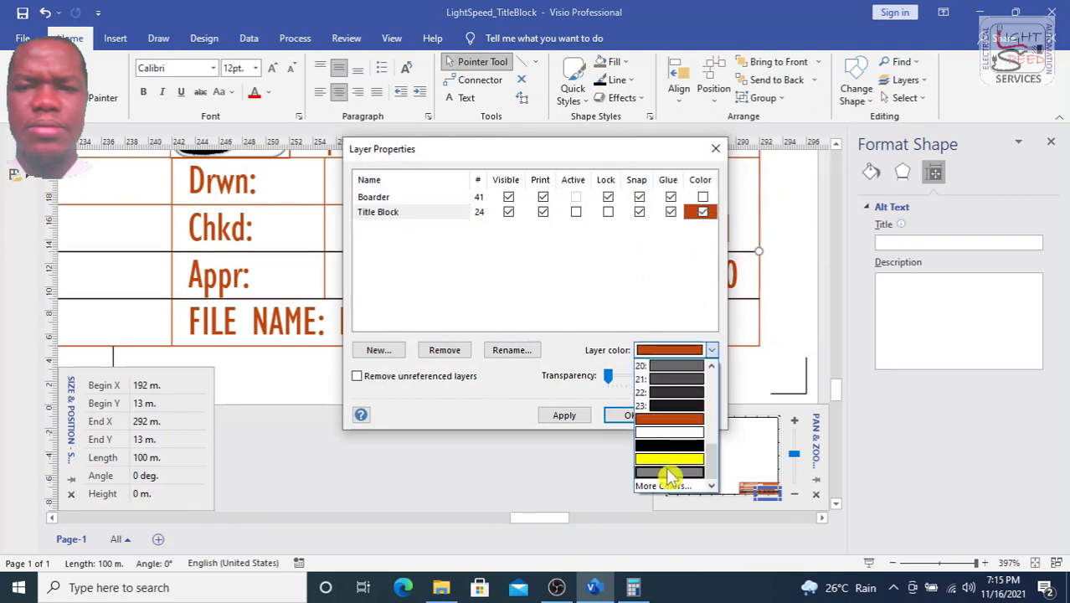
drag(710, 458, 713, 385)
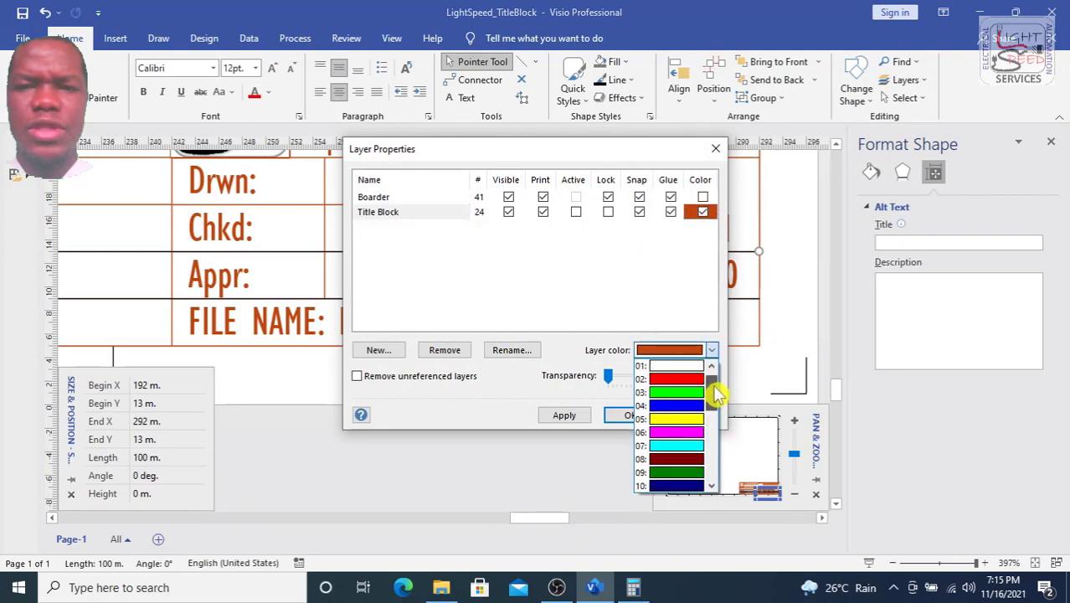
click(696, 391)
click(711, 352)
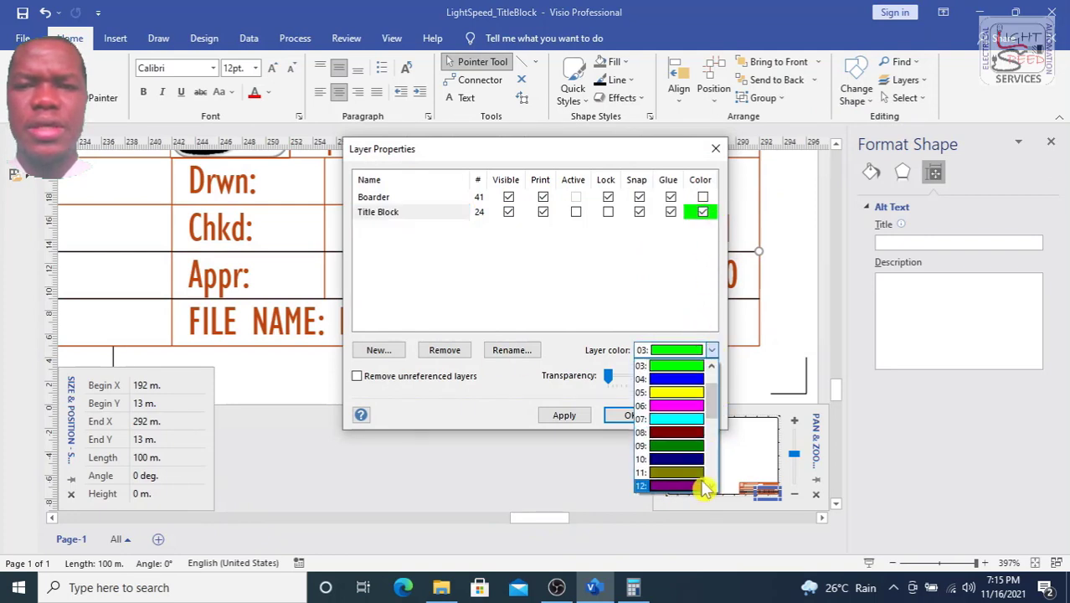
click(712, 487)
click(693, 487)
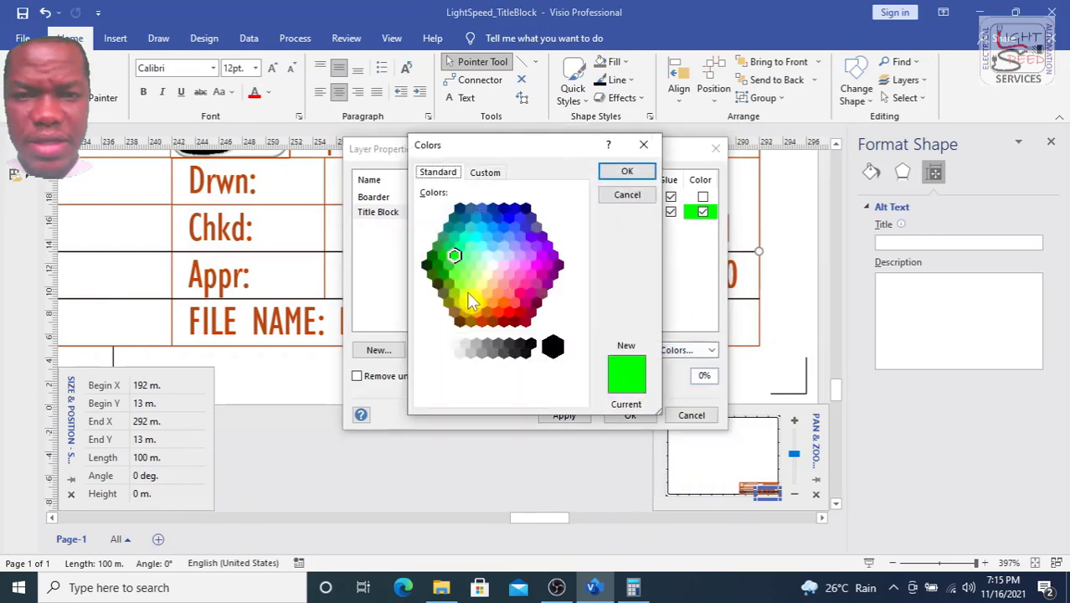
click(475, 218)
click(627, 171)
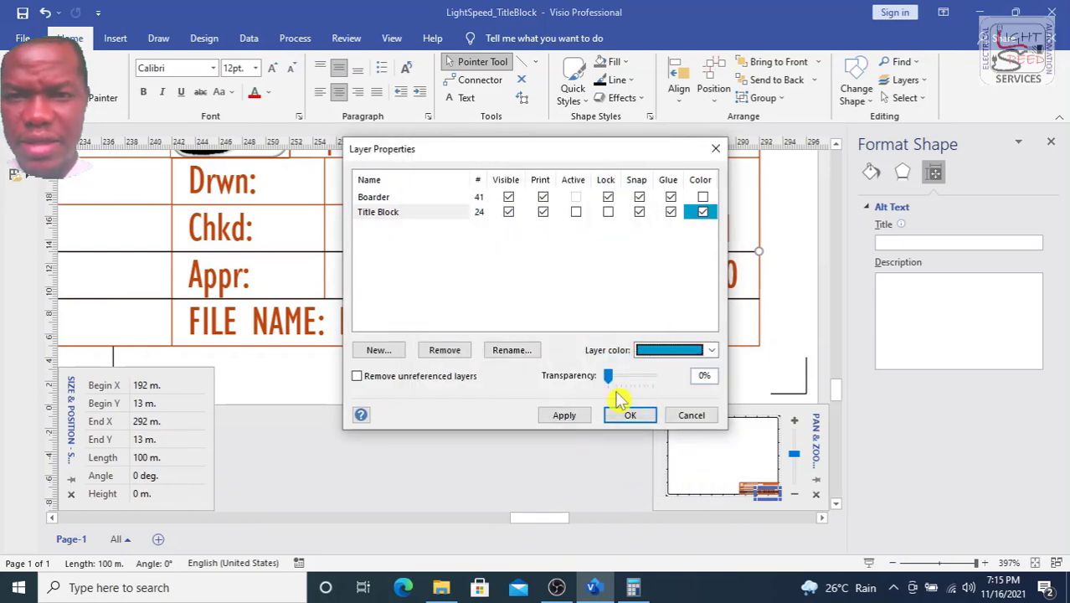
click(630, 416)
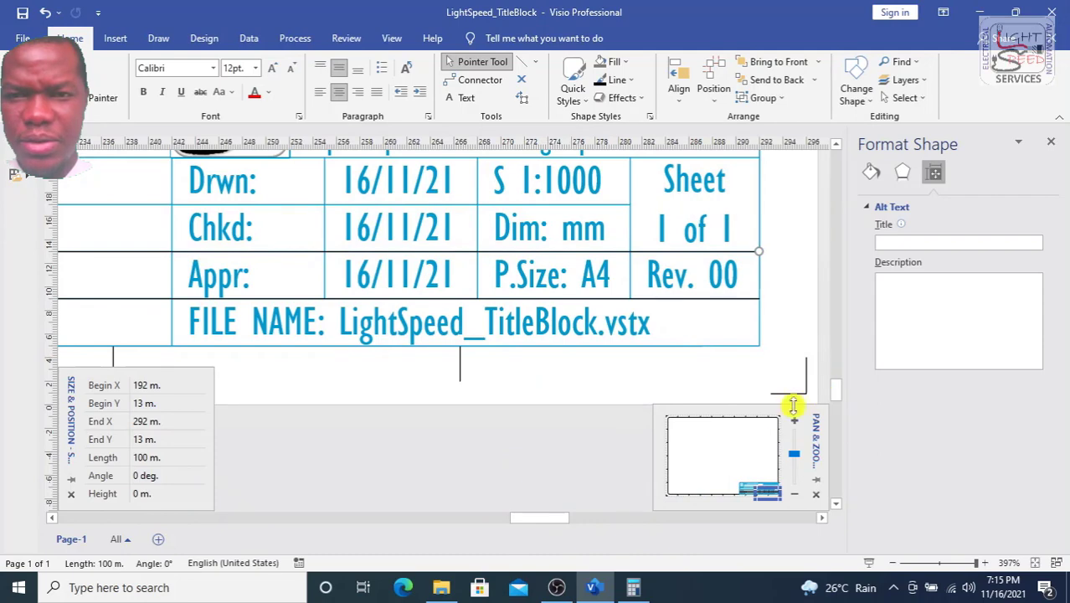
Set the weight of the selected line above the DRAWING TITLE row to ¼ pt.
click(520, 65)
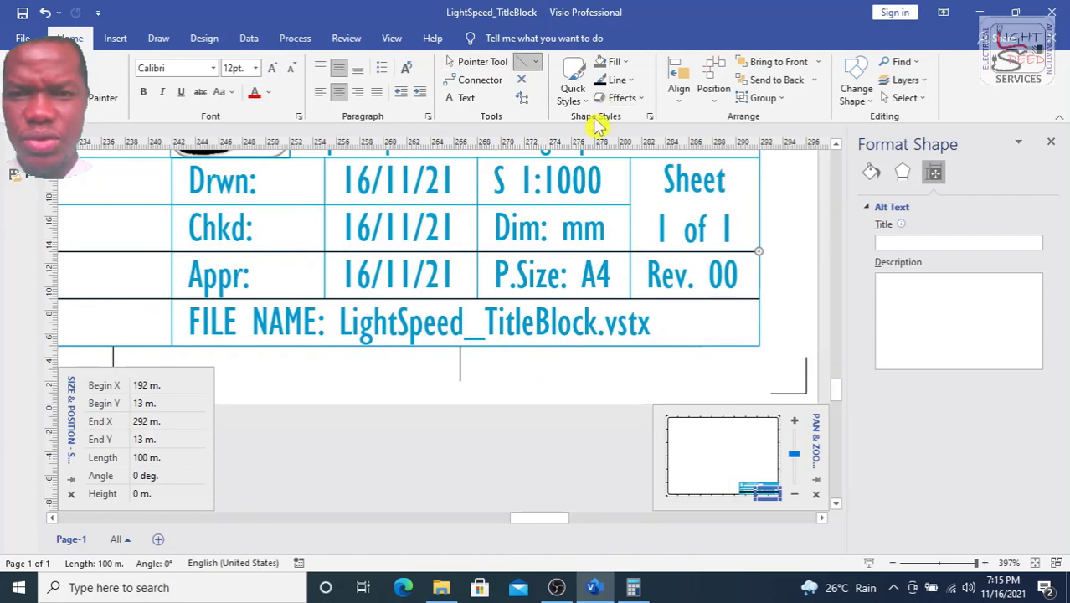
click(478, 62)
click(617, 80)
mouse_move(674, 310)
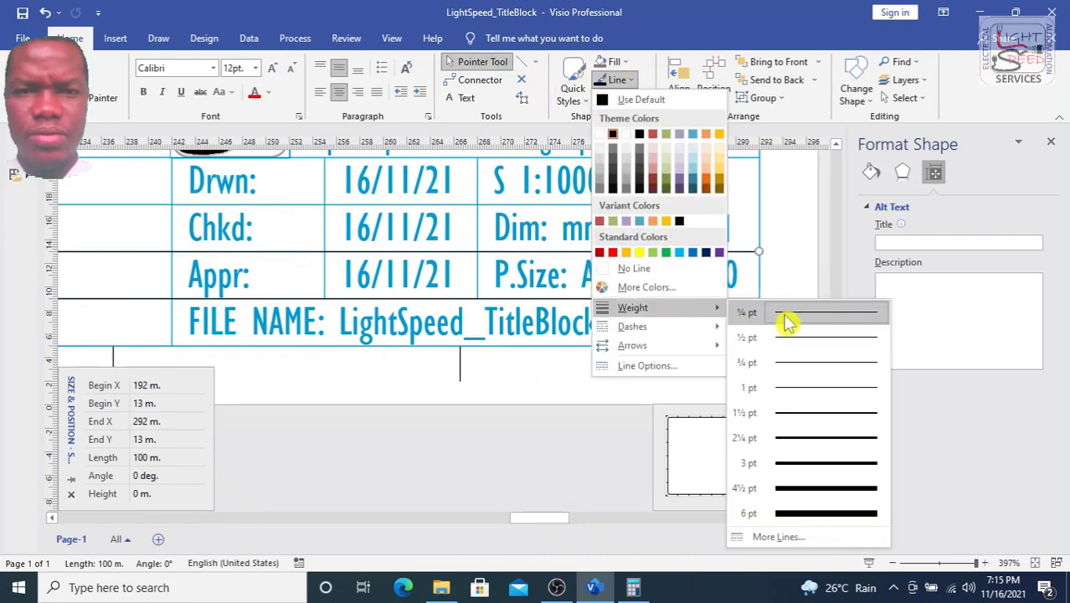
click(787, 322)
Draw a horizontal line about 89 m long above the LOCATION row, from the Sheet cell to the title block's outer edge.
click(523, 62)
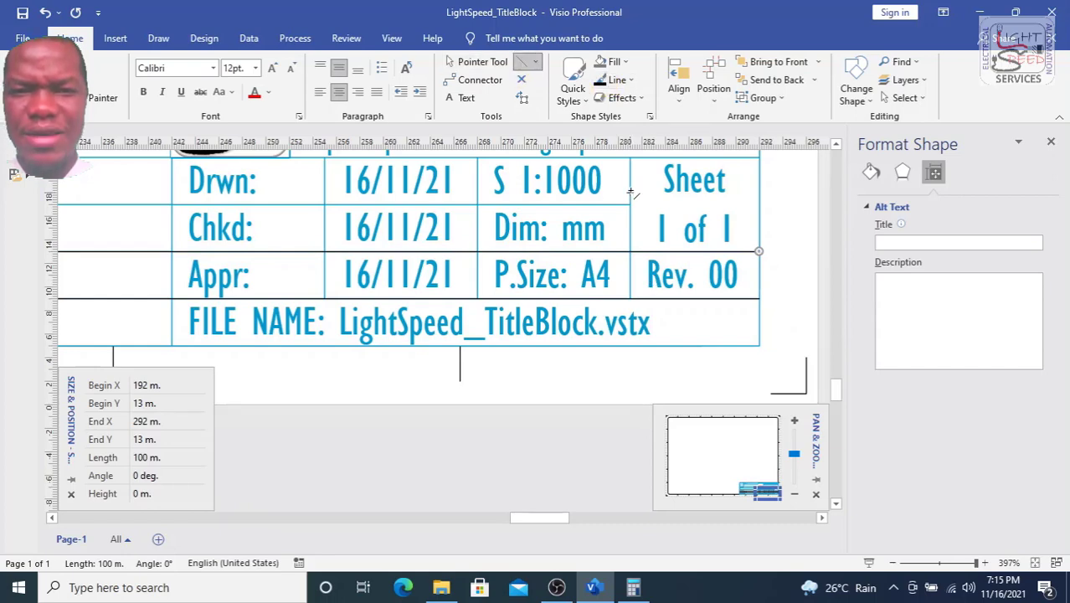
mouse_move(628, 205)
mouse_down()
mouse_move(25, 204)
mouse_move(186, 205)
mouse_up()
click(474, 61)
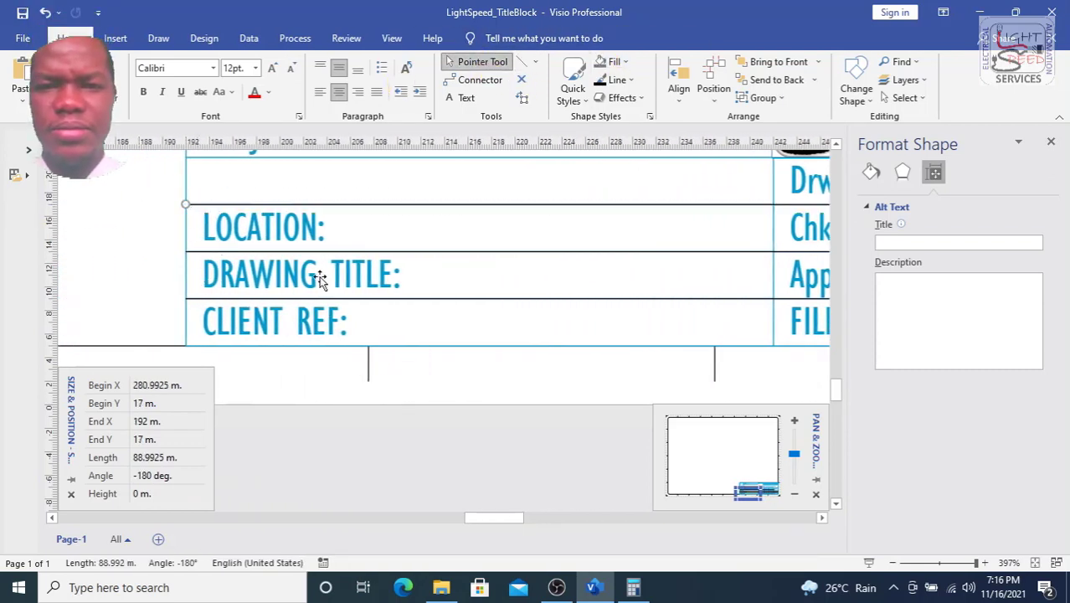
Duplicate the line above the CLIENT REF row and place the copy along the lower edge of the PROJECT row.
click(323, 299)
key(ctrl+d)
mouse_move(423, 404)
mouse_down()
mouse_move(273, 163)
mouse_move(327, 153)
mouse_move(323, 232)
mouse_up()
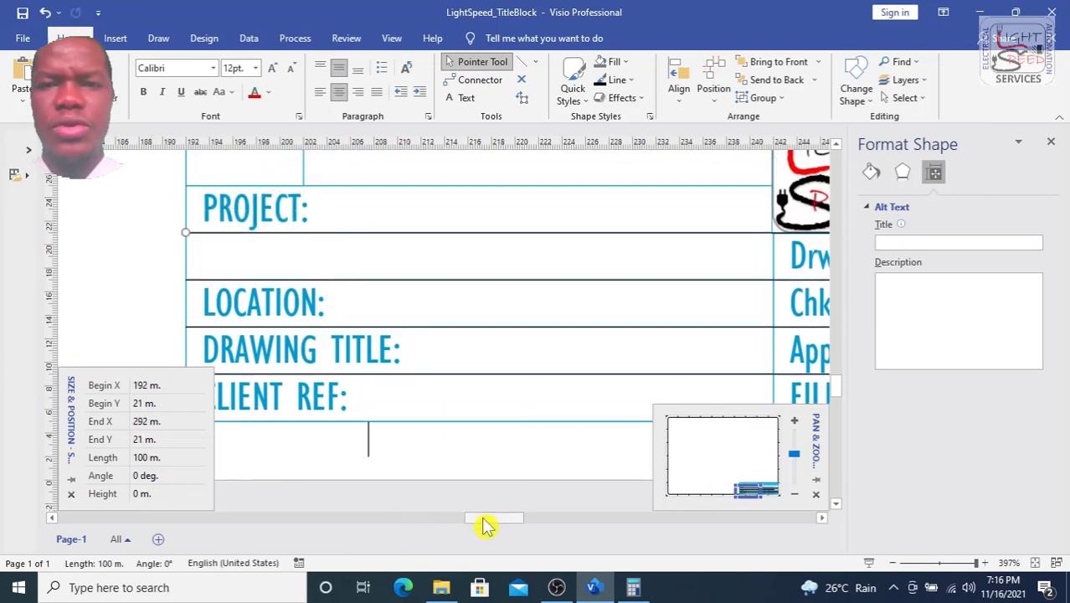
Draw a horizontal line 50 m long along the upper edge of the PROJECT row, ending at the title block's outer edge.
mouse_move(483, 519)
mouse_down()
mouse_move(540, 516)
mouse_move(484, 525)
mouse_up()
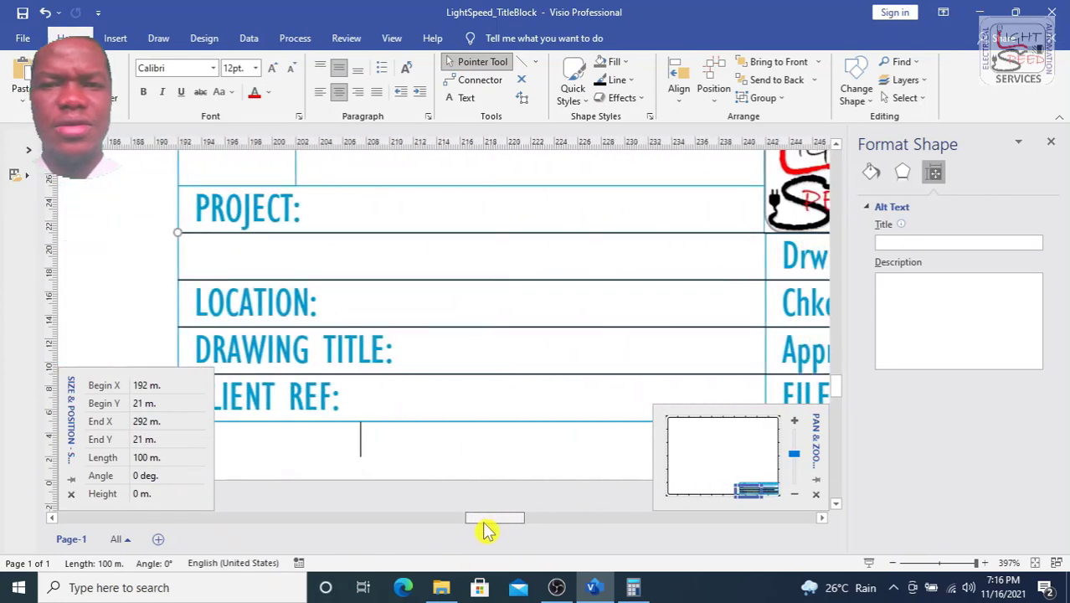
scroll(833, 394, up, 3)
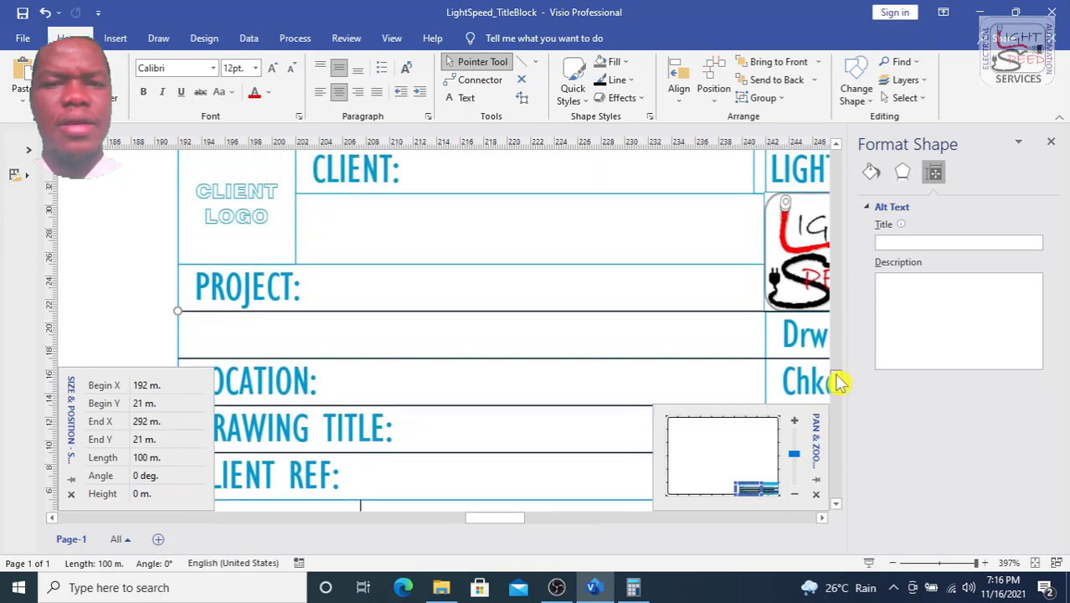
click(525, 64)
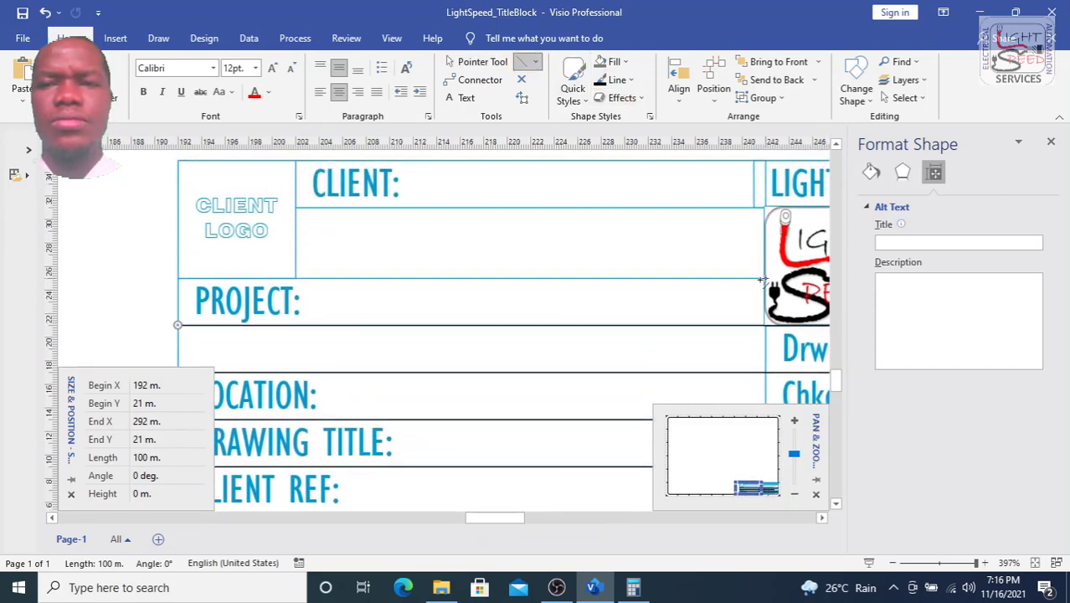
drag(762, 279, 533, 277)
drag(202, 277, 178, 278)
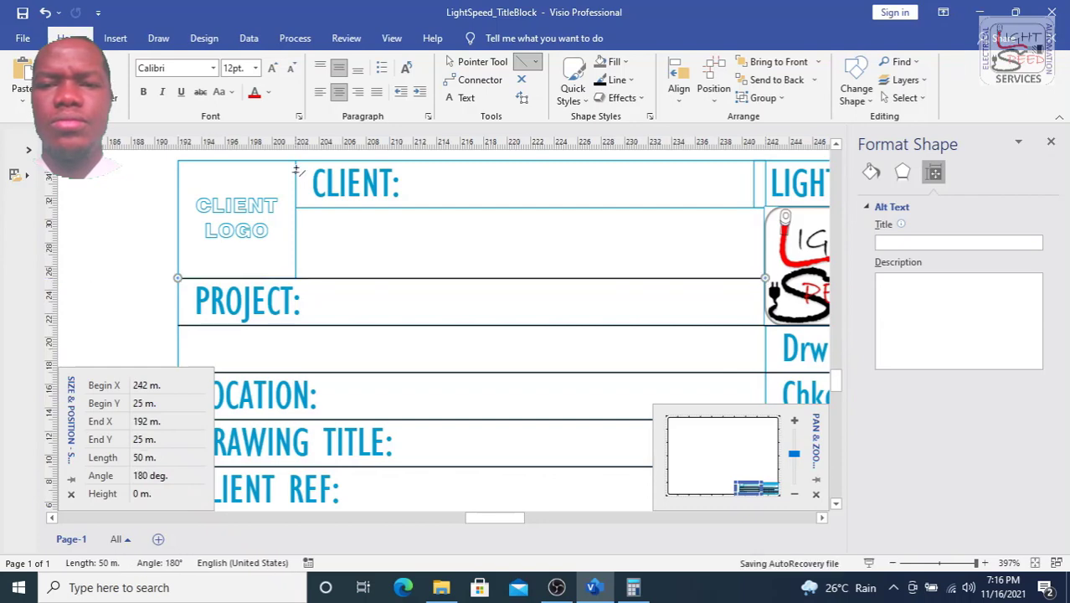
Draw a 10 m vertical line between the client logo and CLIENT cells, and a 40 m horizontal line below the CLIENT row.
drag(309, 206, 685, 192)
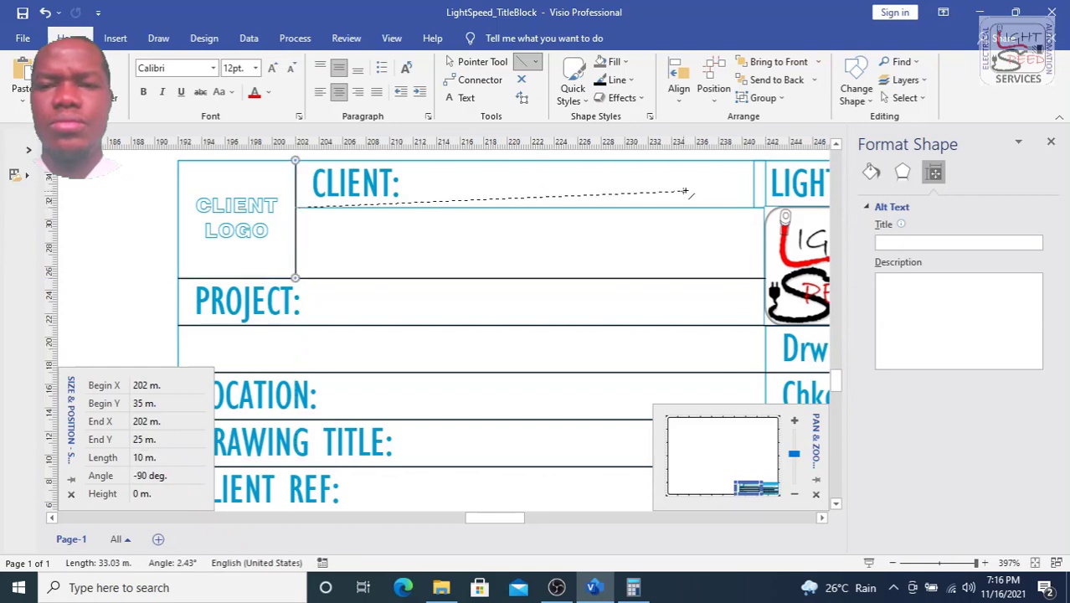
drag(766, 209, 764, 207)
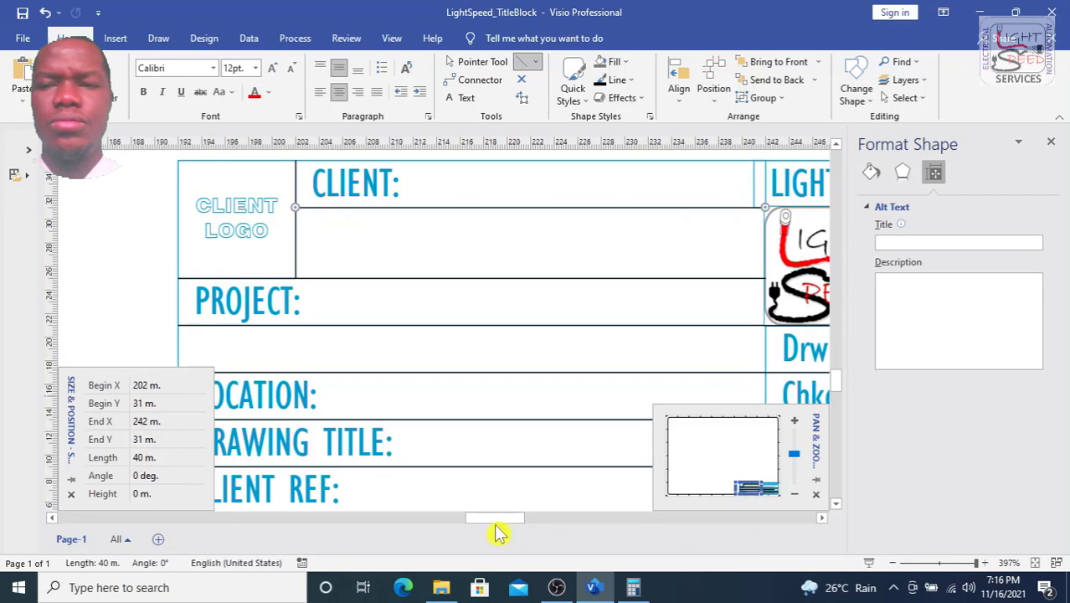
Draw a 30 m vertical line through the full title block height between the project rows and the company section.
drag(494, 515, 520, 516)
drag(835, 378, 840, 385)
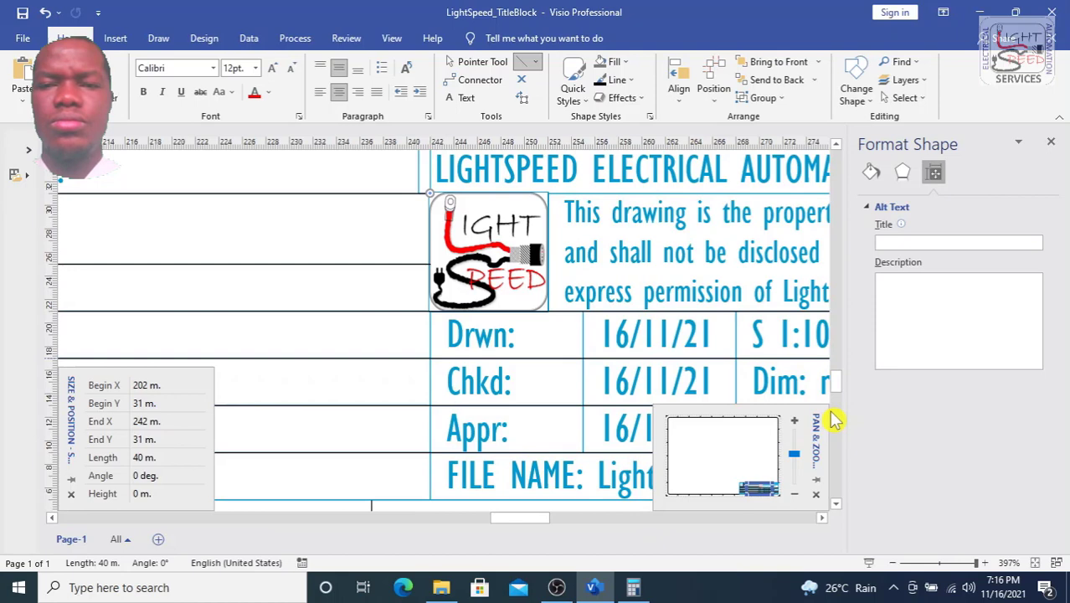
click(796, 494)
mouse_move(435, 456)
mouse_down()
mouse_move(435, 163)
mouse_move(435, 194)
mouse_up()
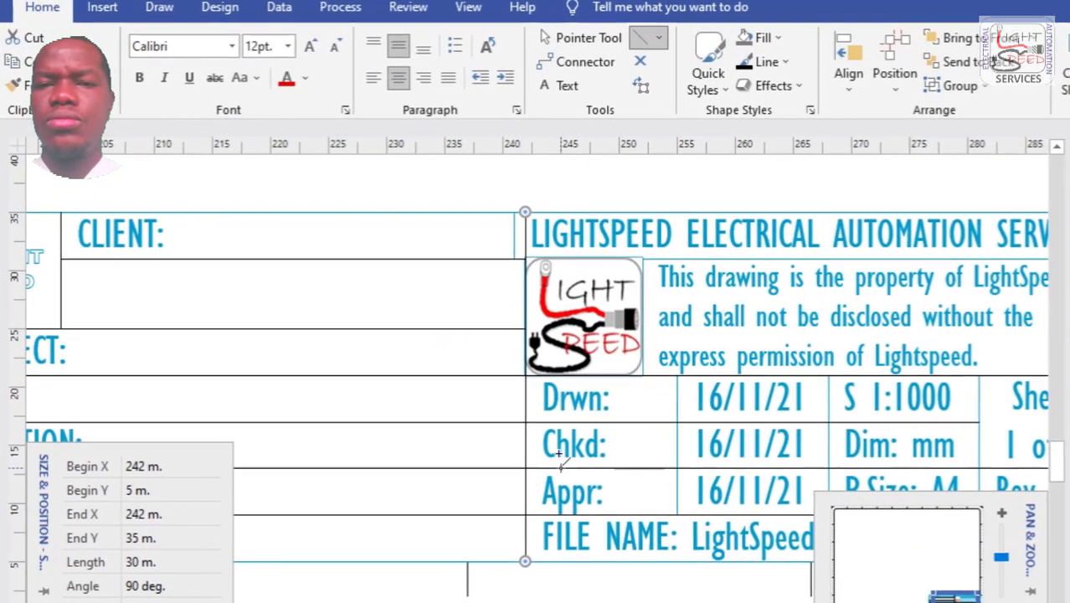
Draw three 12 m vertical lines separating the Drwn, date, scale and Sheet columns, ending above the FILE NAME row.
drag(533, 518, 548, 518)
drag(673, 602, 675, 602)
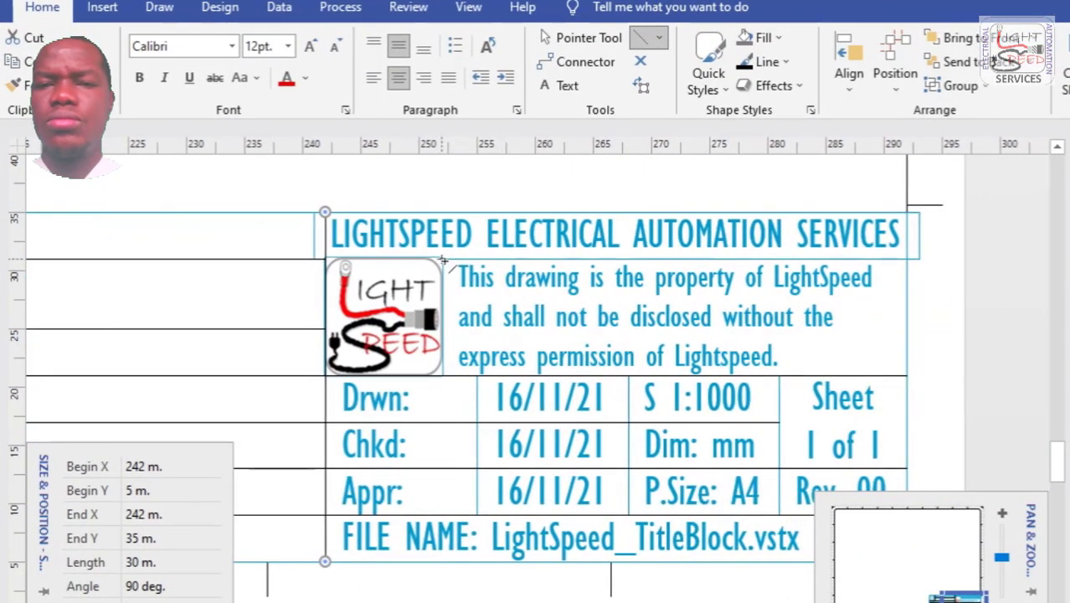
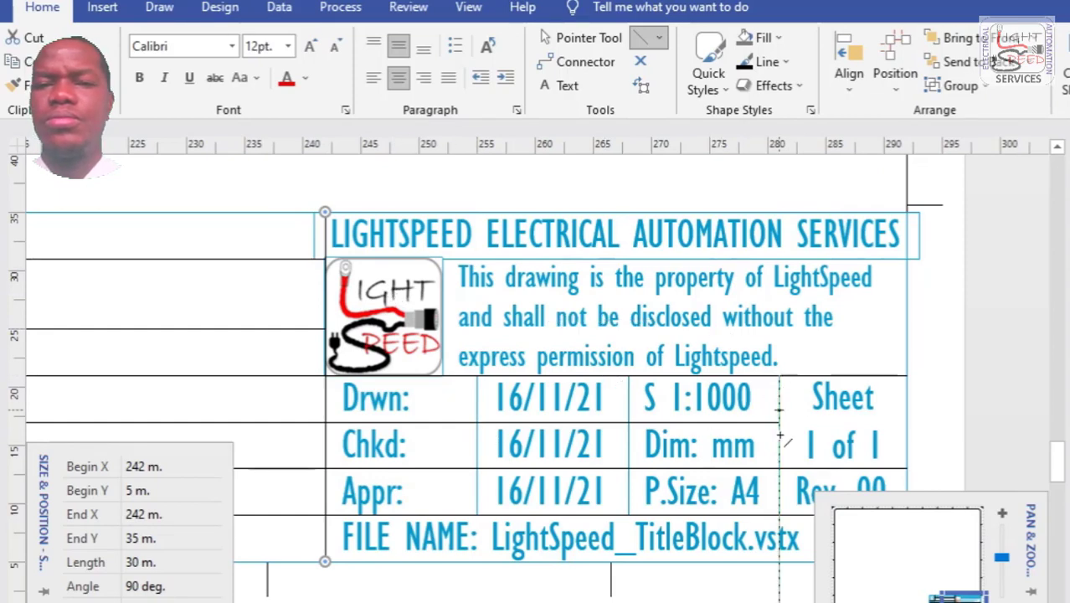
drag(779, 512, 779, 514)
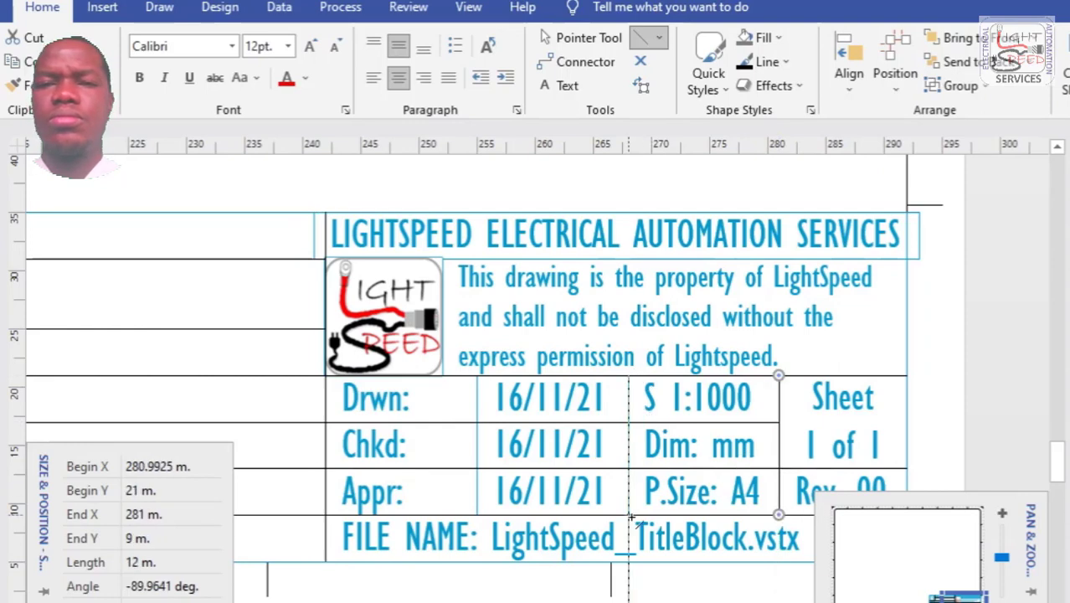
drag(631, 516, 628, 514)
drag(477, 512, 477, 514)
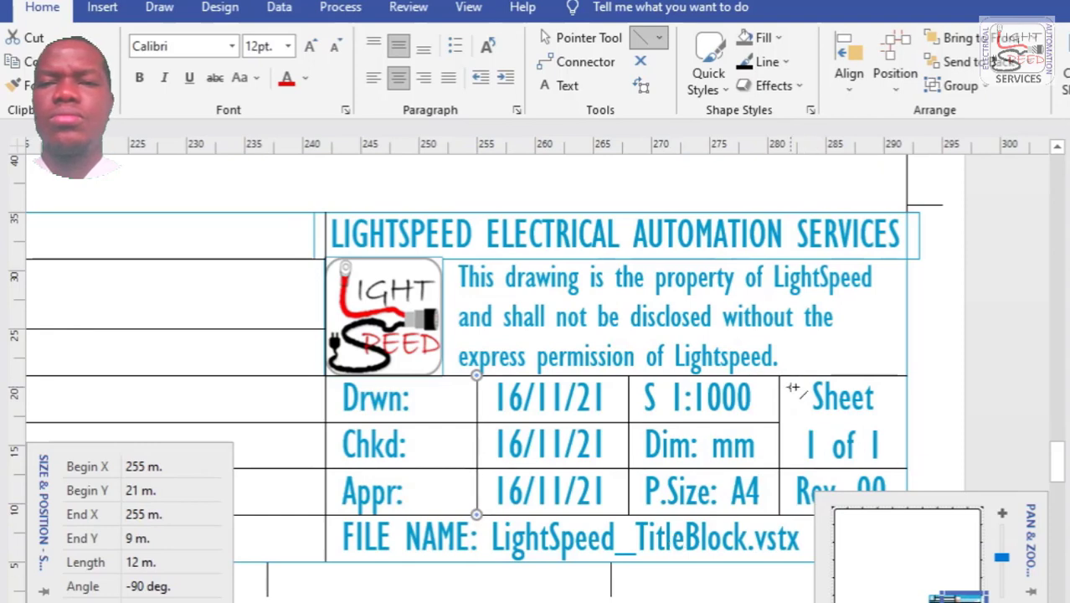
Move the horizontal line below the CLIENT row slightly down, off the cell's lower edge.
scroll(641, 369, left, 10)
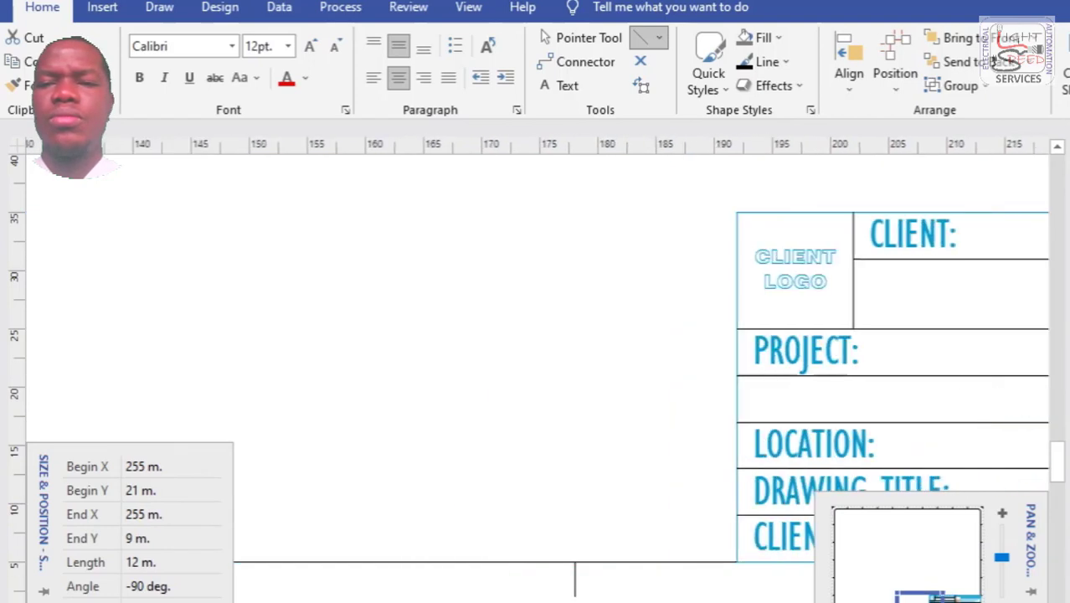
scroll(640, 368, right, 7)
scroll(640, 368, right, 9)
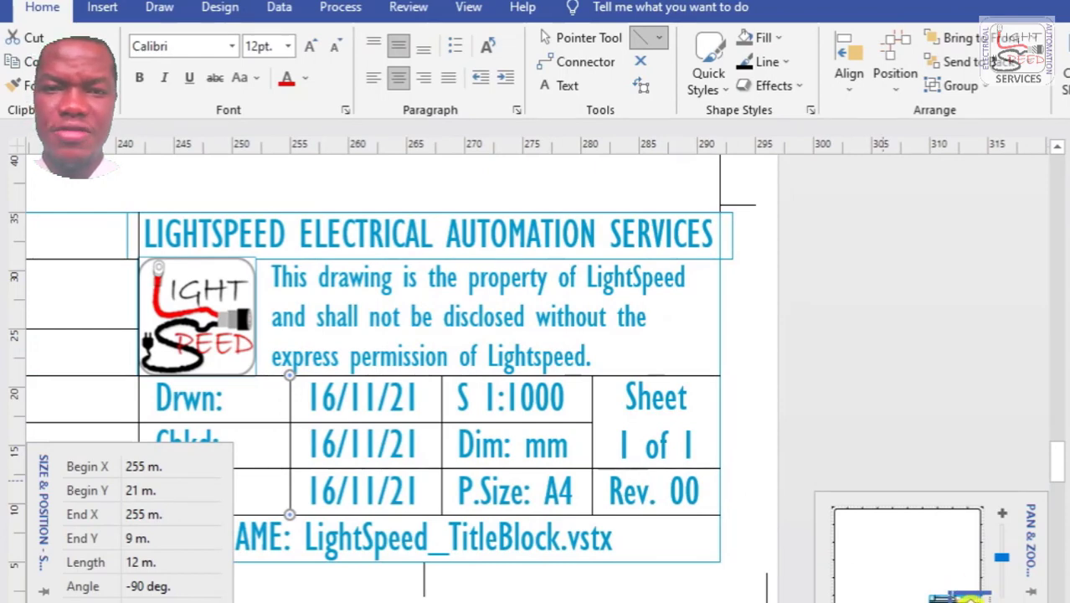
scroll(640, 368, left, 8)
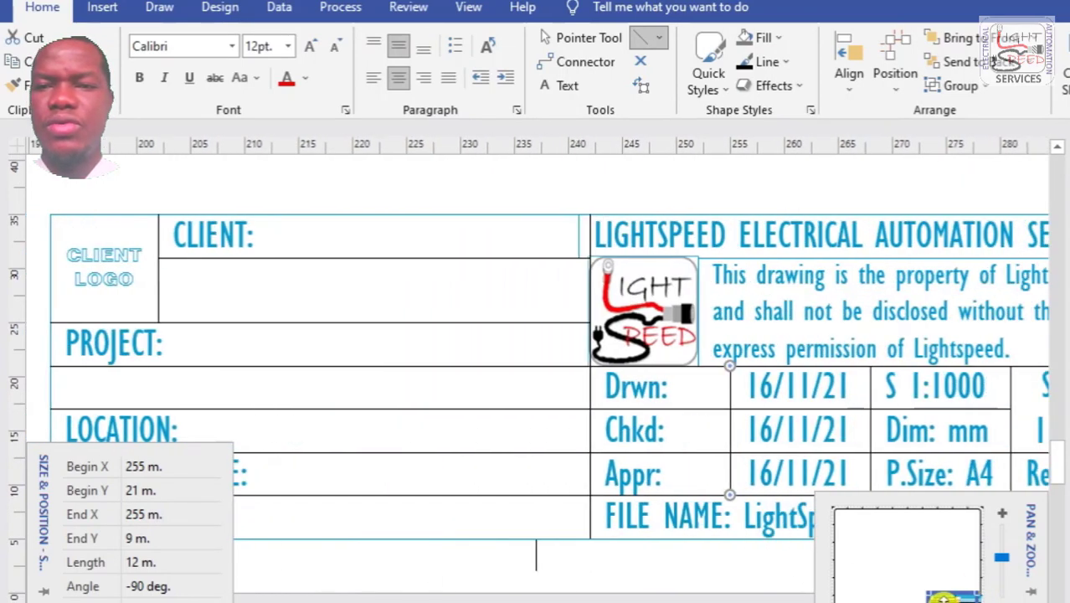
scroll(536, 369, down, 1)
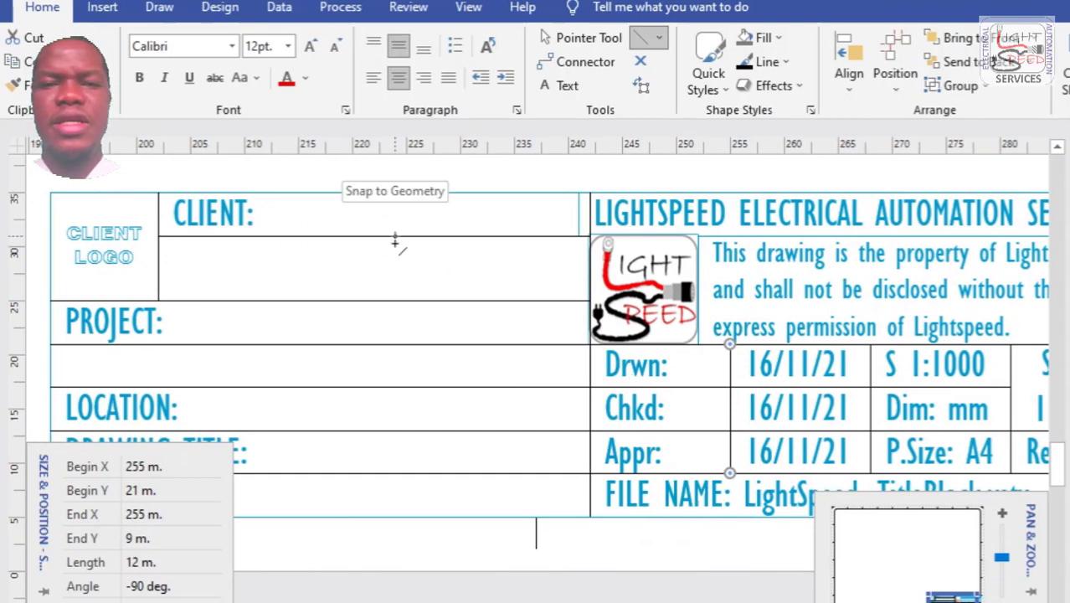
click(601, 39)
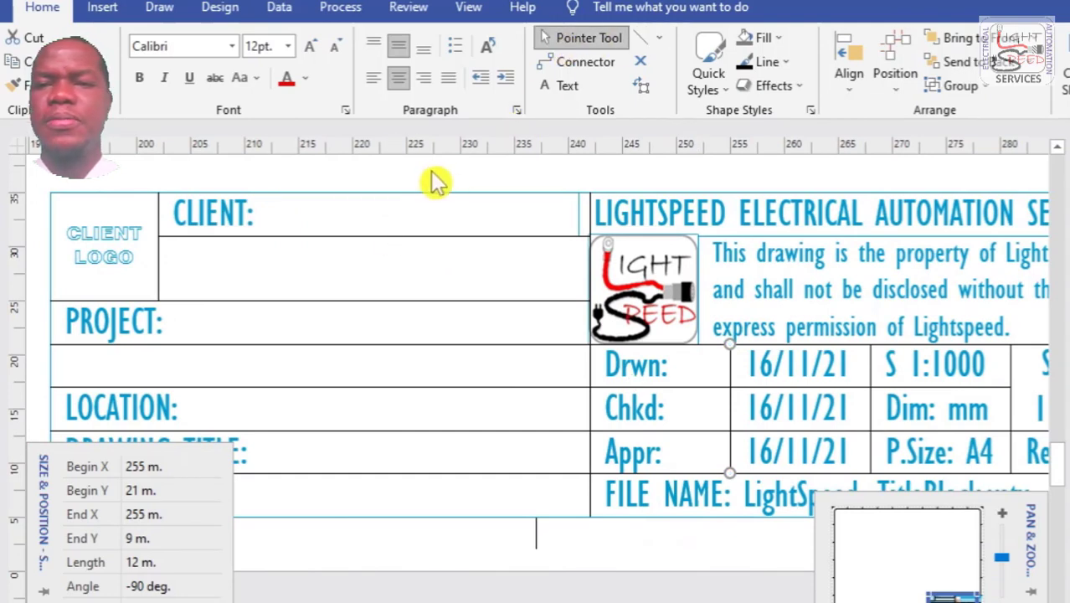
click(407, 237)
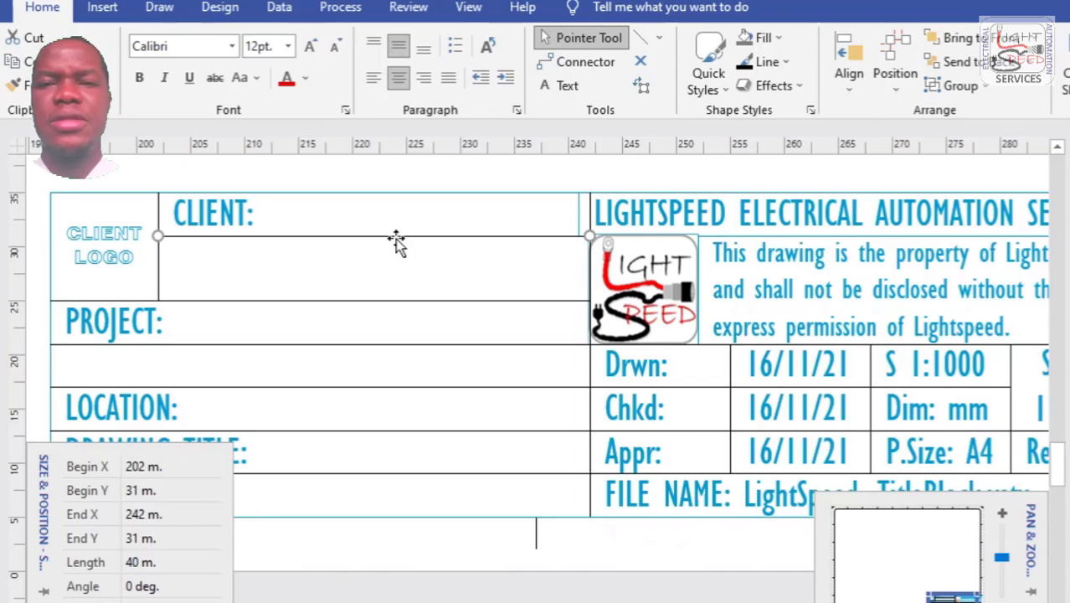
key(Down)
click(516, 180)
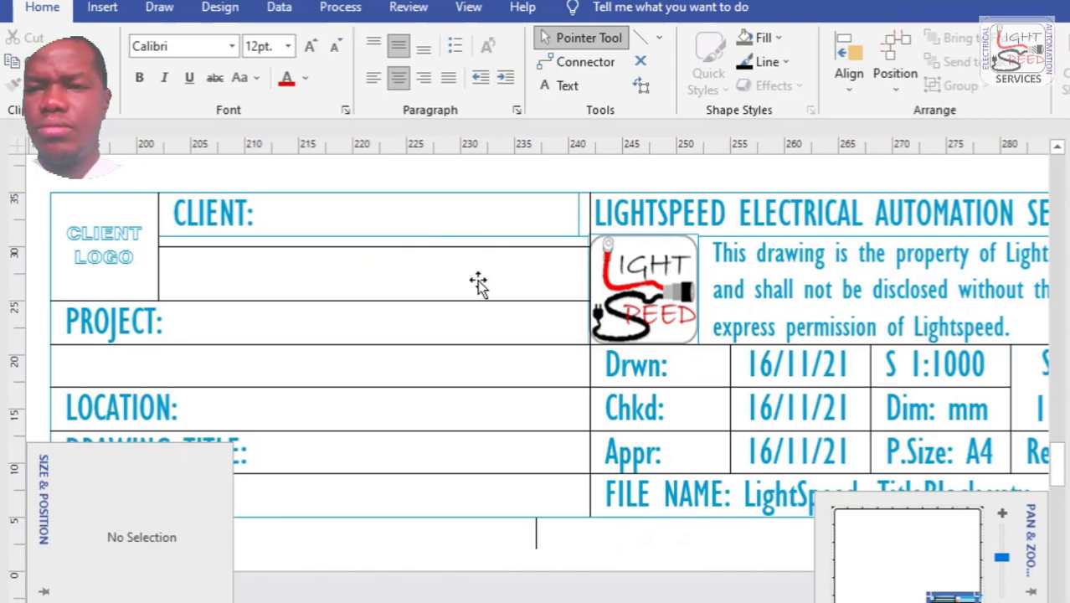
Check the settings of the Boarder and Title Block layers in the layer properties.
scroll(544, 391, down, 1)
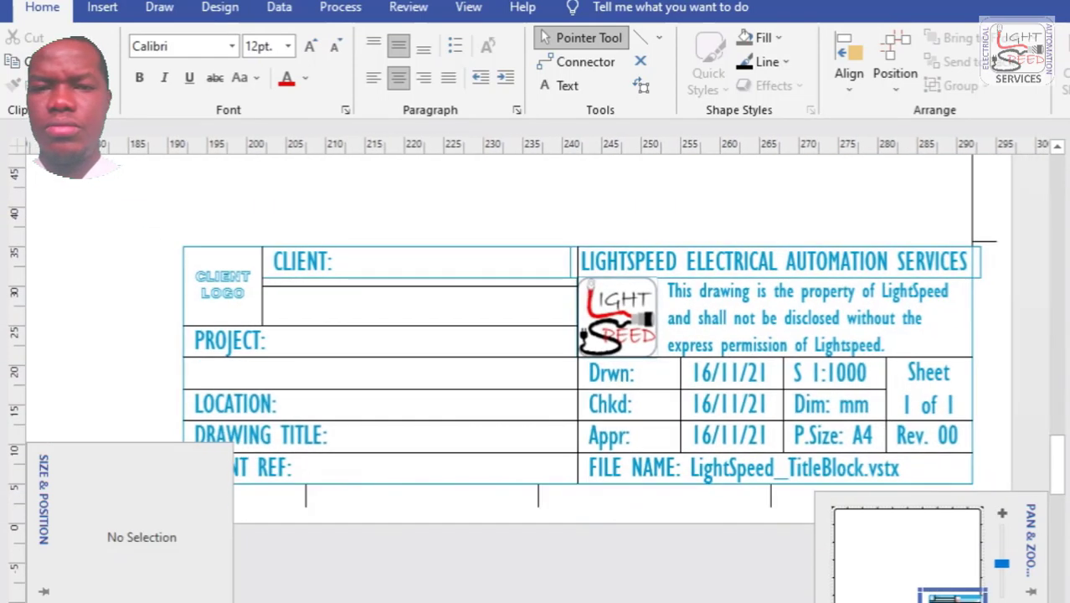
drag(1058, 475, 1057, 481)
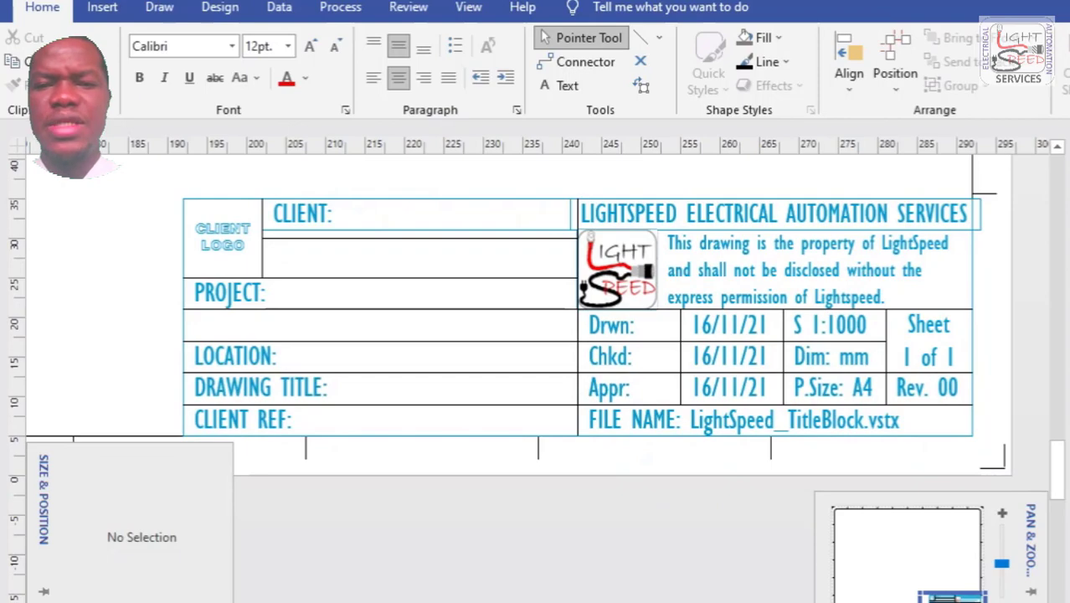
click(1067, 109)
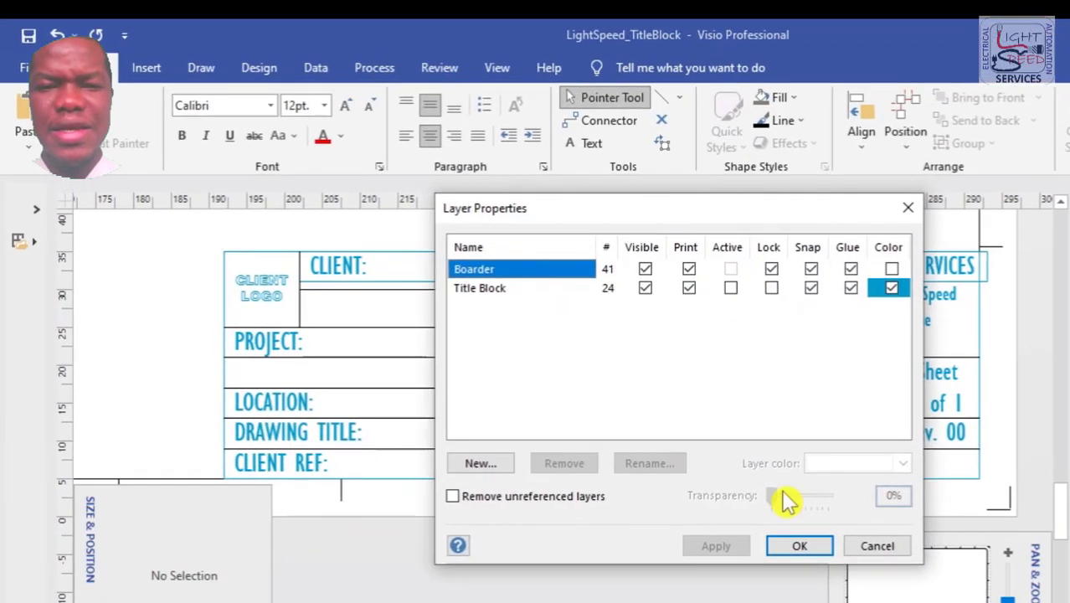
click(822, 545)
Shift the PROJECT, LOCATION, DRAWING TITLE and CLIENT REF cells together to the left, placing PROJECT at about X 216.05 m.
click(266, 343)
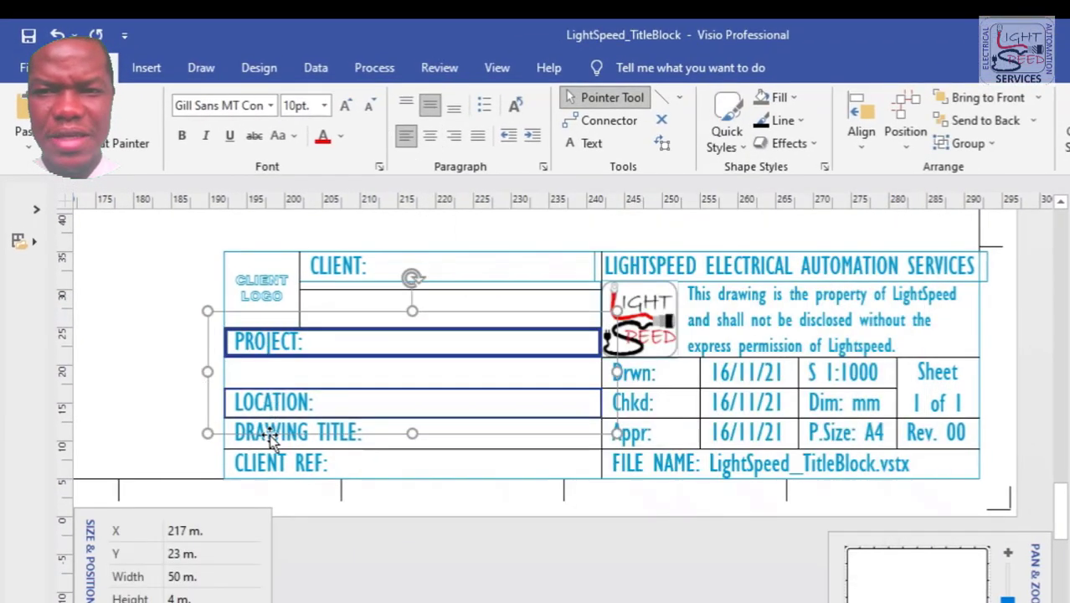
shift+click(268, 432)
shift+click(272, 460)
drag(273, 460, 272, 460)
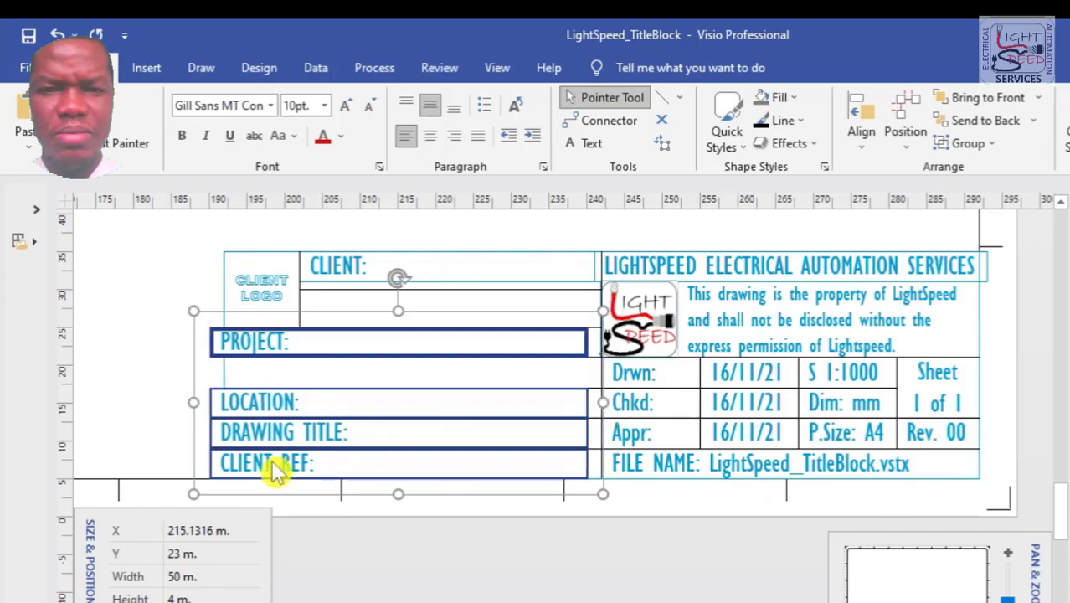
key(shift+Right)
key(shift+Right)
key(shift+Right)
key(shift+Right)
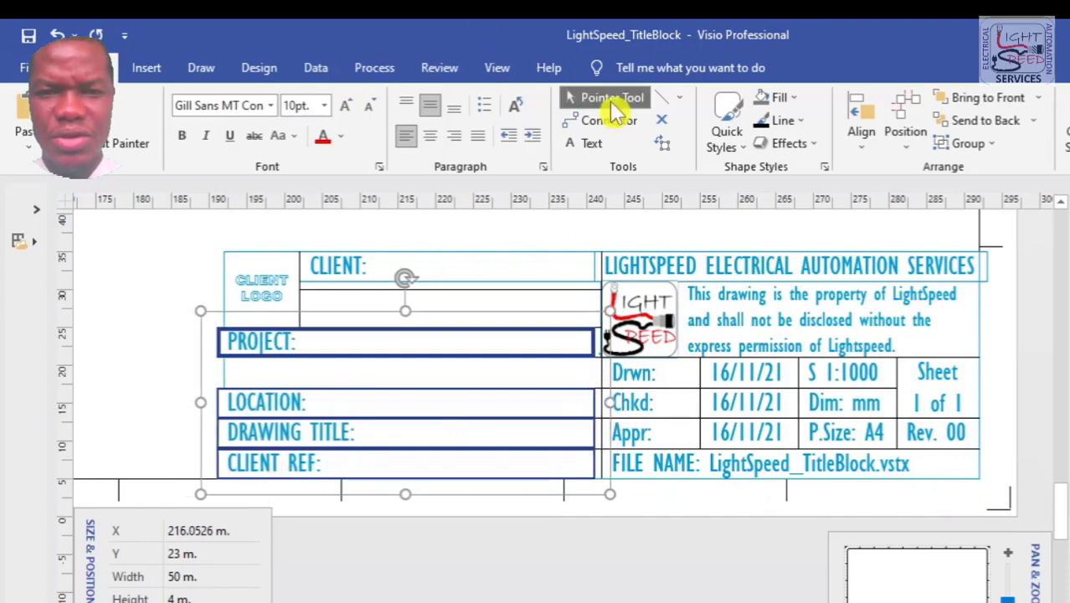
Set the four selected cells to No Fill and nudge them slightly further left, to about X 215.92 m for PROJECT.
click(794, 98)
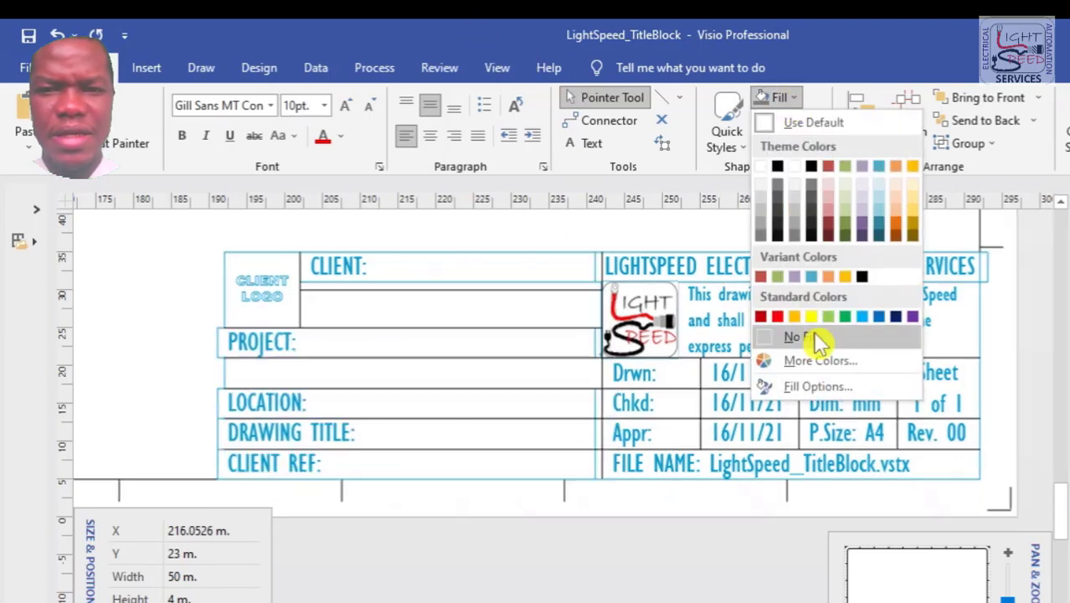
click(810, 335)
key(shift+Left)
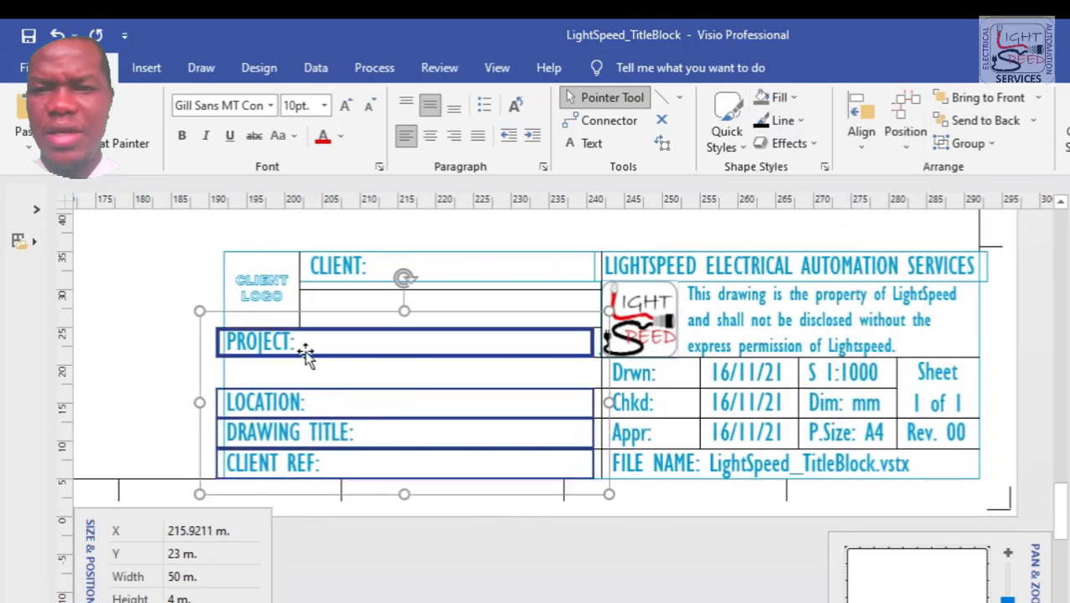
Set the CLIENT cell to No Fill and nudge it left to about X 220.82 m.
click(347, 266)
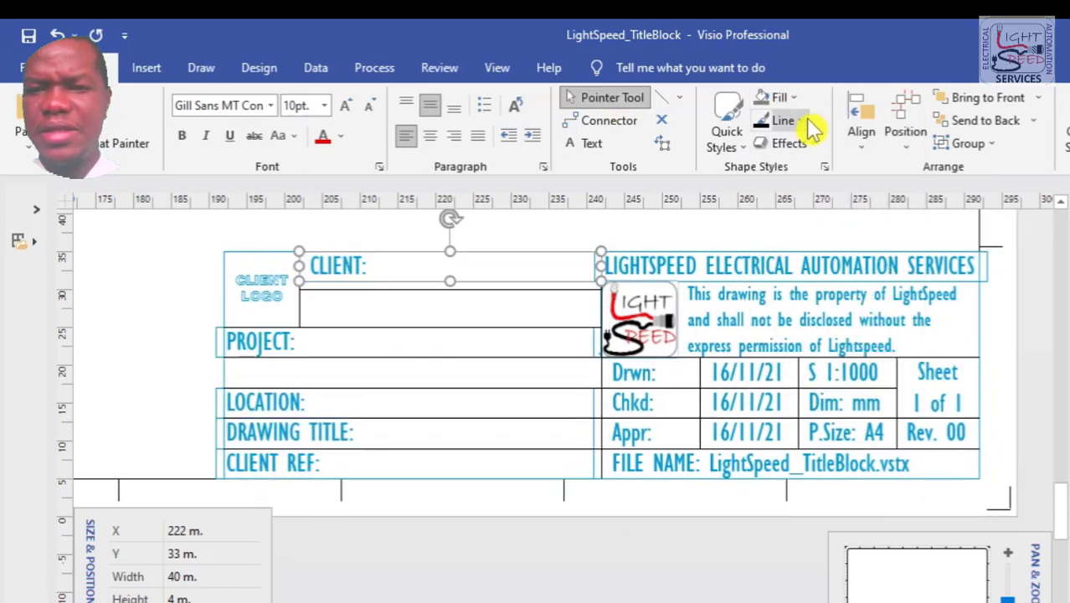
click(781, 97)
click(762, 334)
key(shift+Left)
key(shift+Left)
key(shift+Left)
key(shift+Left)
key(shift+Left)
key(shift+Left)
key(shift+Left)
key(shift+Left)
key(shift+Left)
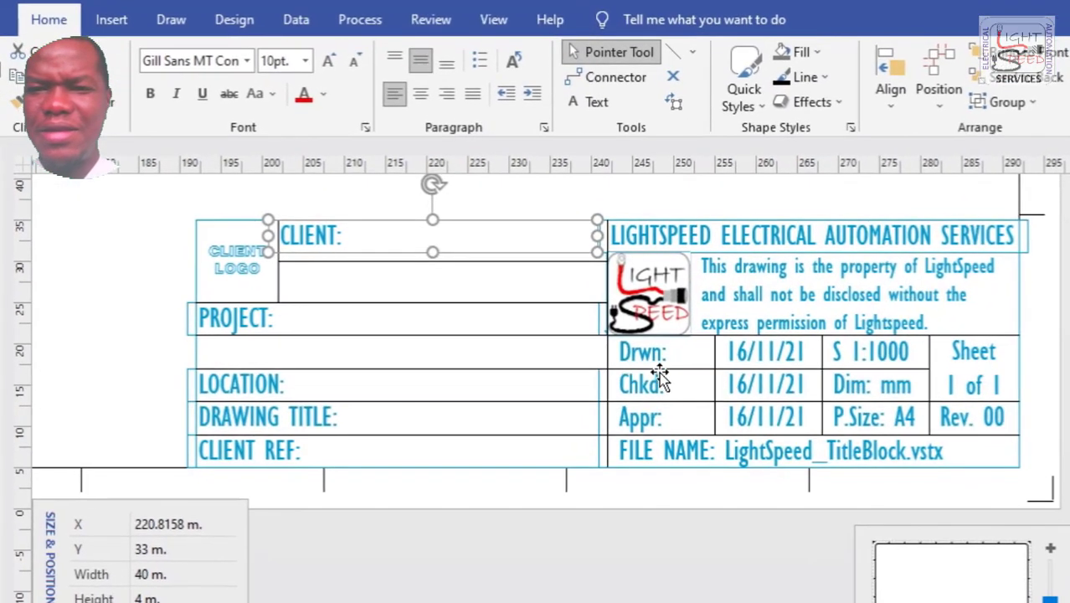
Set the Drwn, Chkd, Appr and FILE NAME cells to No Fill.
click(657, 390)
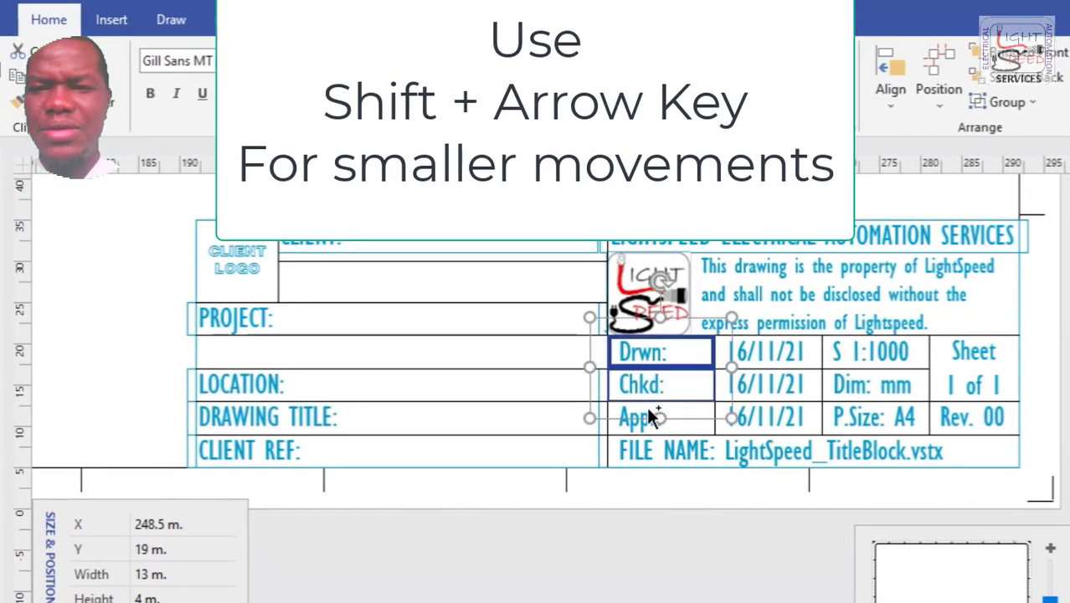
click(645, 445)
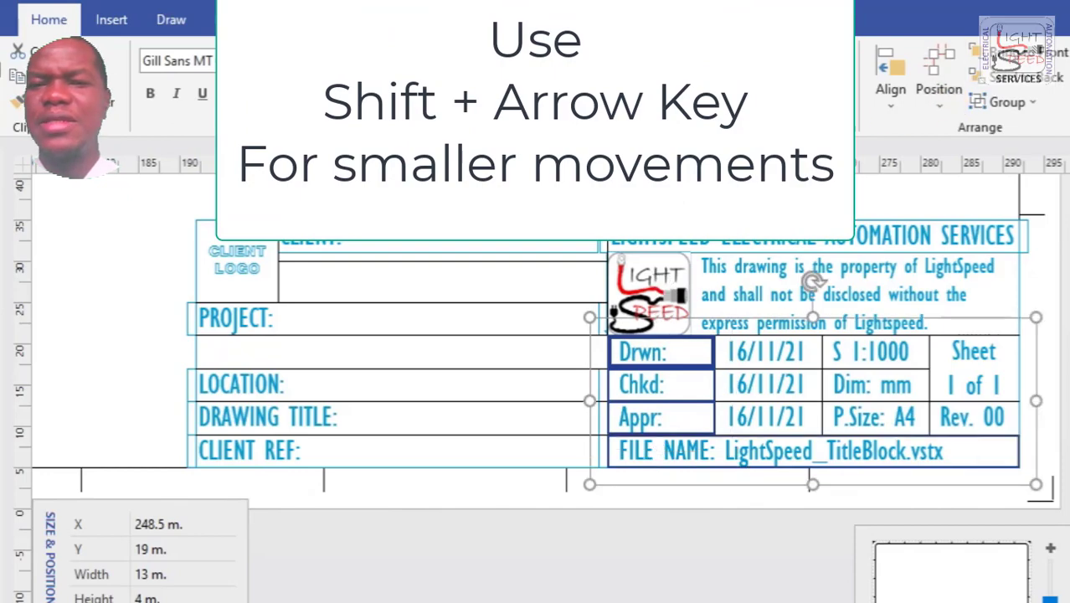
click(805, 52)
click(833, 308)
Shift the Drwn, Chkd, Appr and FILE NAME cells together to the left, placing Drwn at about X 247.42 m.
key(Left)
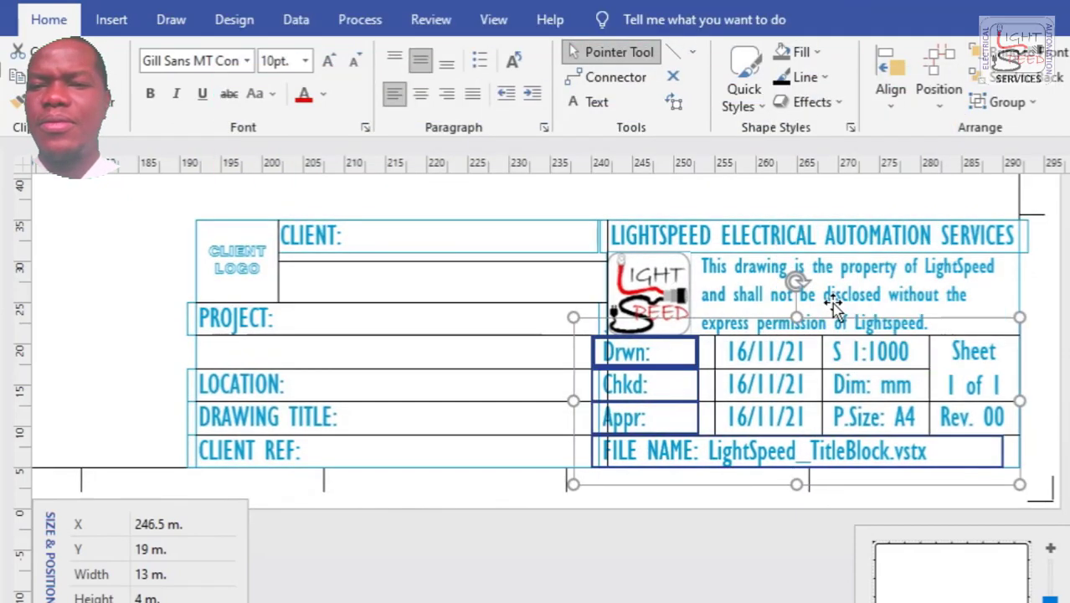
key(shift+Right)
key(shift+Right)
key(shift+Right)
key(shift+Right)
key(shift+Right)
key(shift+Right)
key(shift+Right)
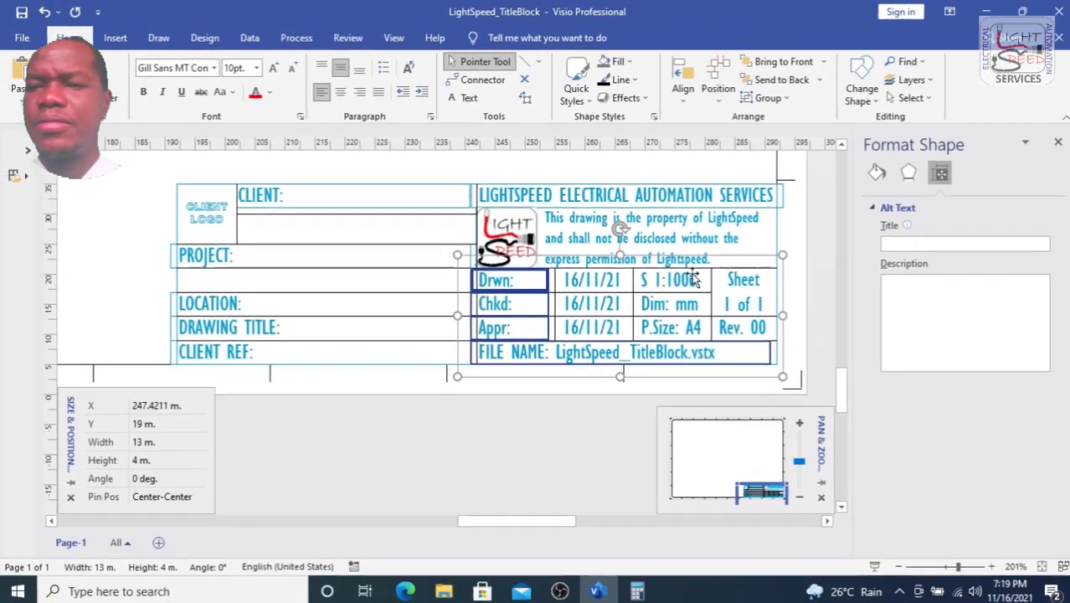
key(Escape)
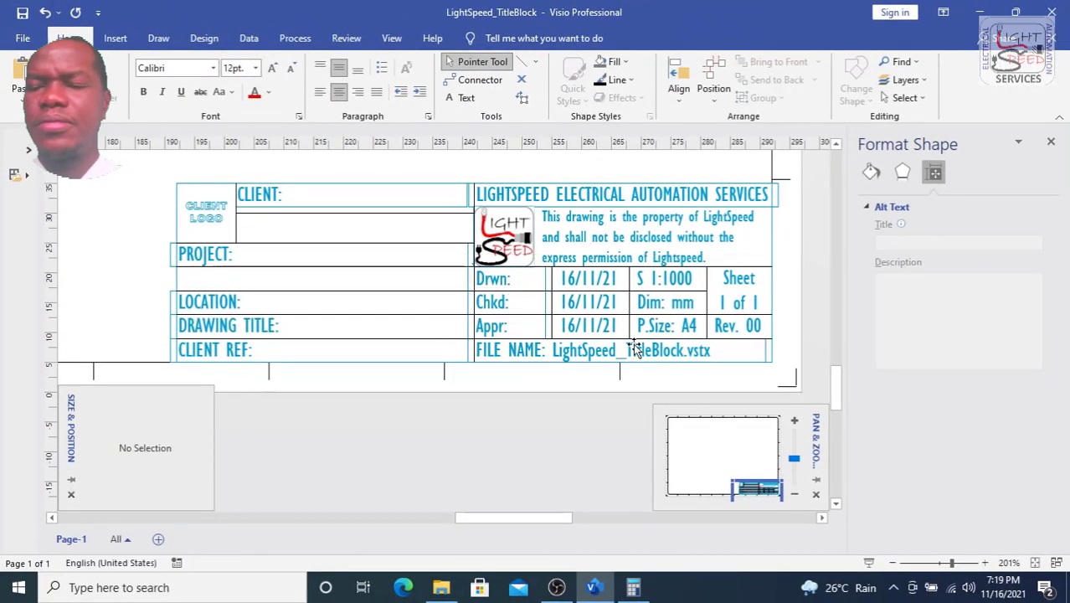
Shorten the S 1:1000 text in the scale cell to "Sc".
click(591, 285)
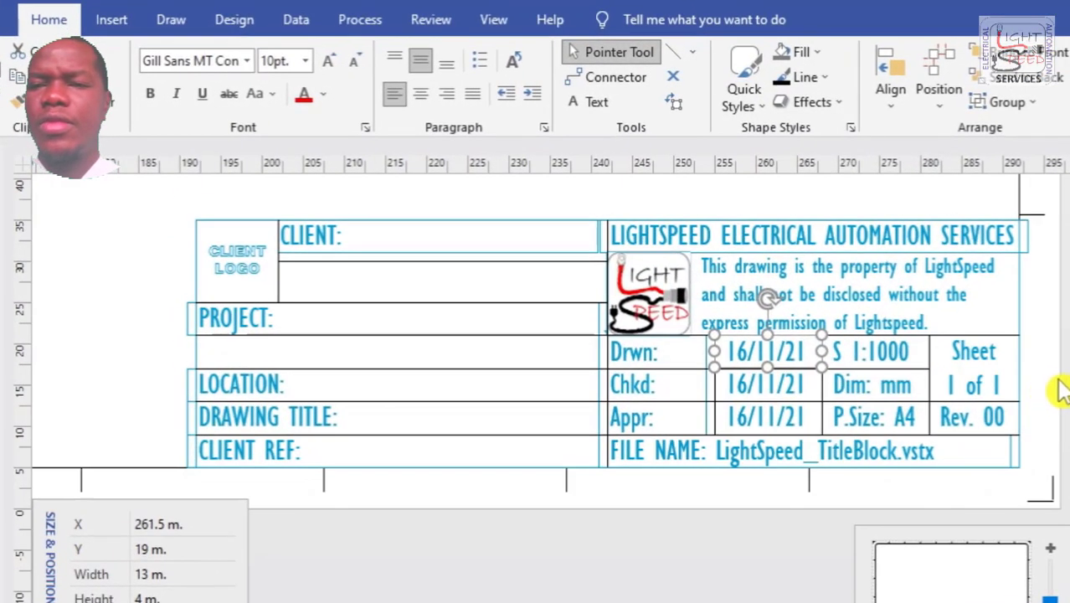
click(1065, 385)
click(883, 357)
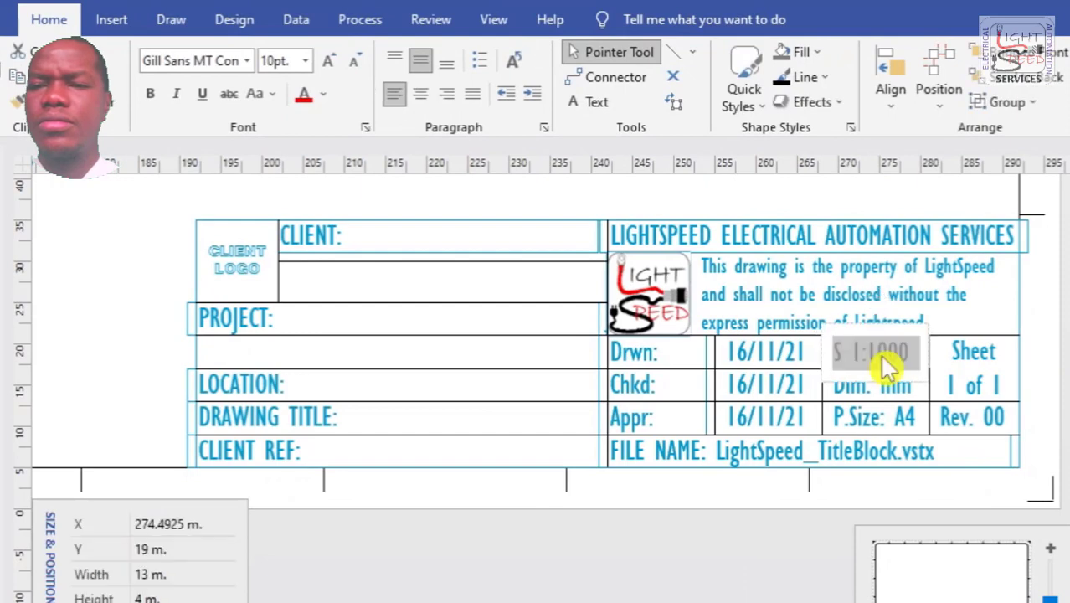
click(902, 351)
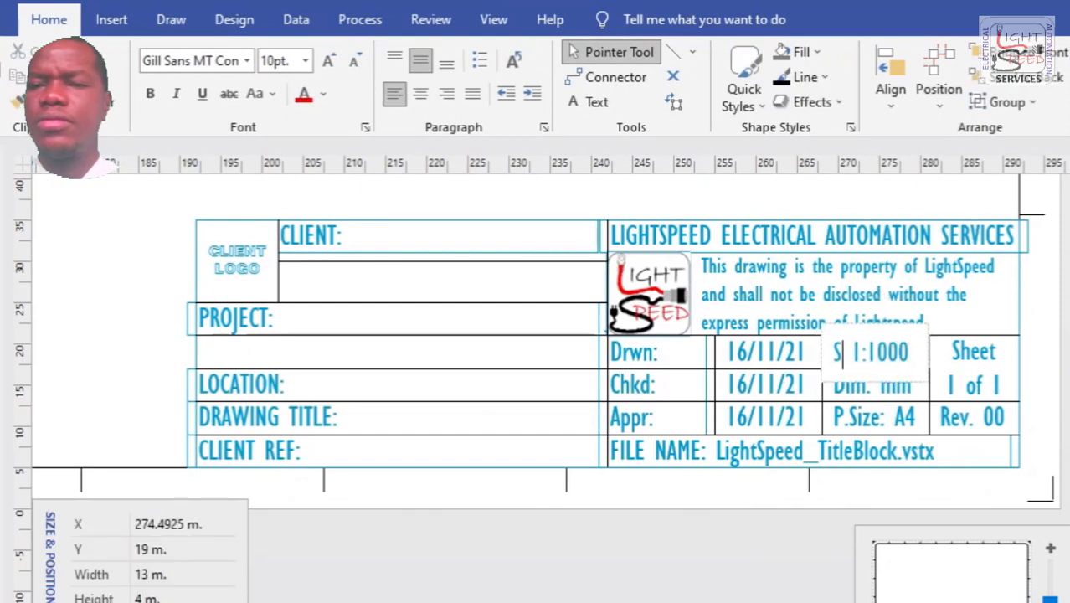
text(c)
key(Delete)
key(Delete)
key(Delete)
key(Delete)
key(Delete)
key(Delete)
key(Delete)
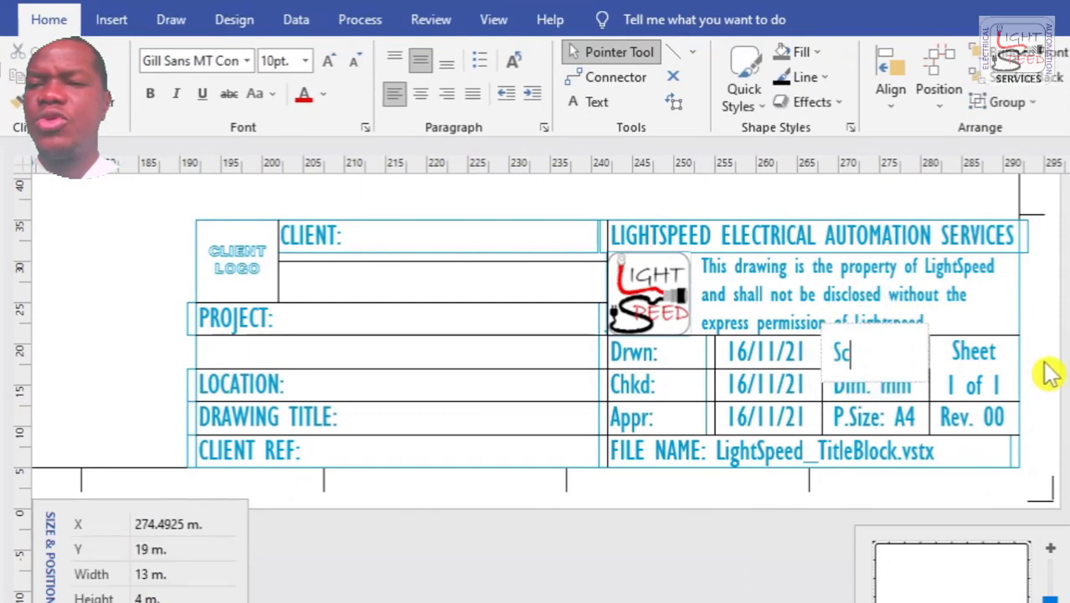
click(1051, 373)
Nudge the vertical divider between the scale and Sheet columns right to about X 281.97 m.
click(929, 363)
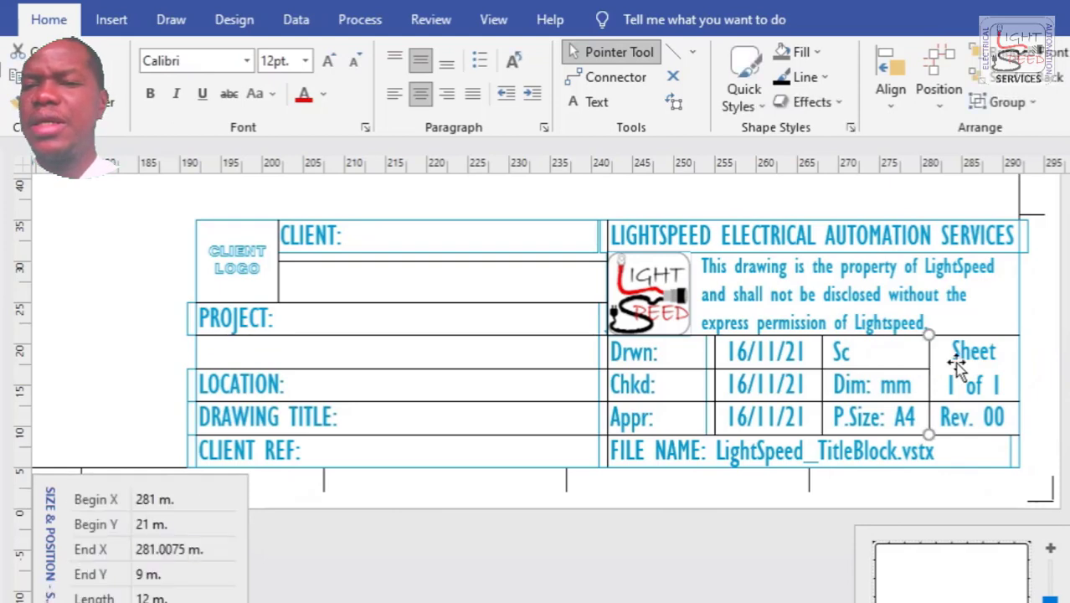
key(Right)
key(shift+Left)
key(shift+Left)
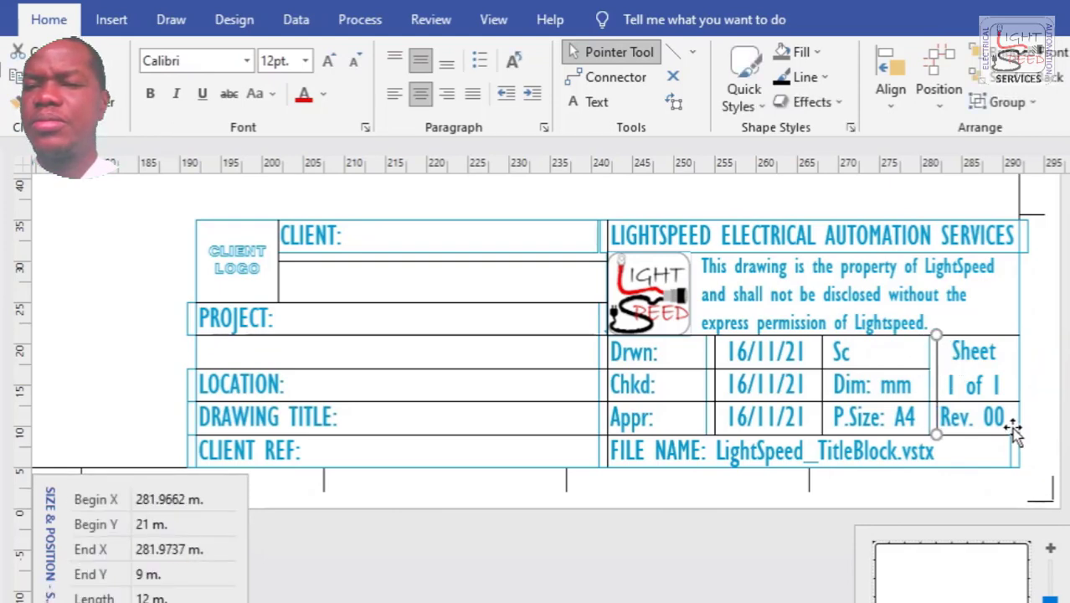
click(1034, 414)
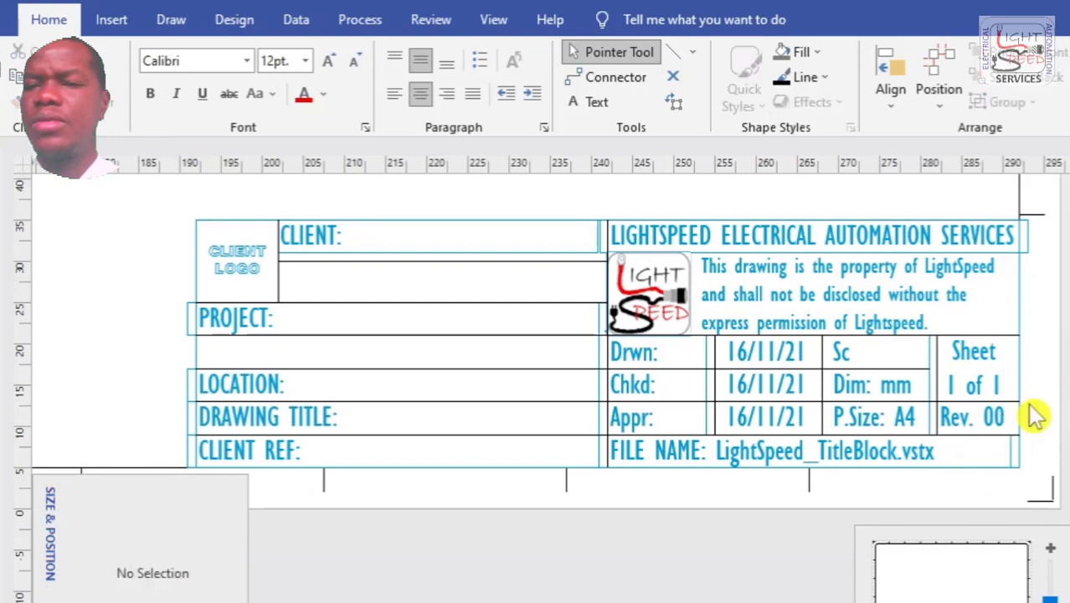
Nudge the vertical divider between the date and scale columns right to about X 269.07 m.
click(821, 391)
key(Right)
key(shift+Left)
key(shift+Left)
key(shift+Left)
key(shift+Left)
key(shift+Left)
key(shift+Left)
key(shift+Left)
key(shift+Left)
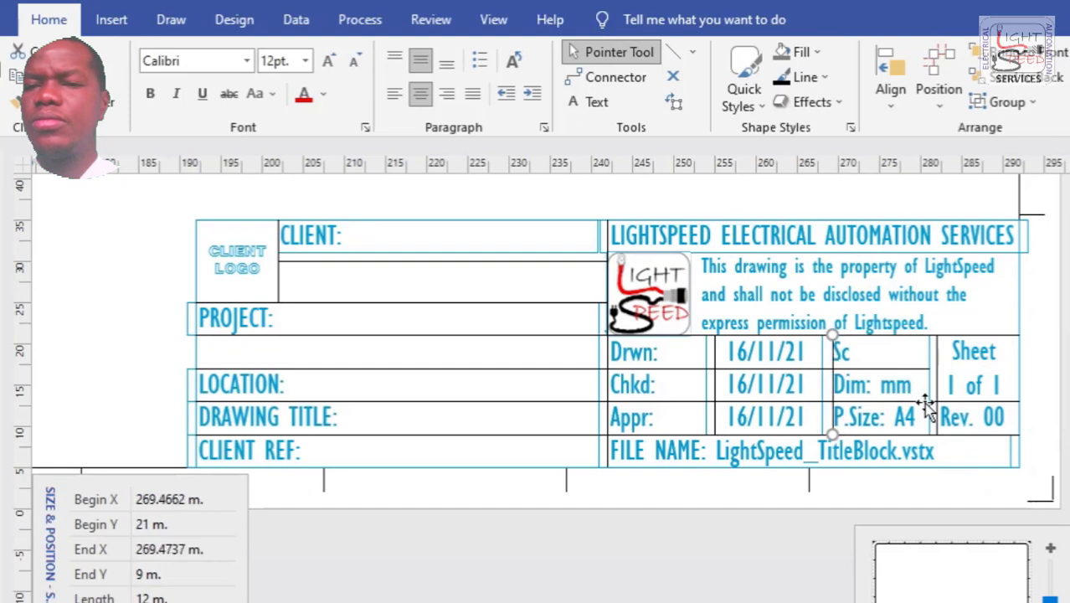
key(shift+Right)
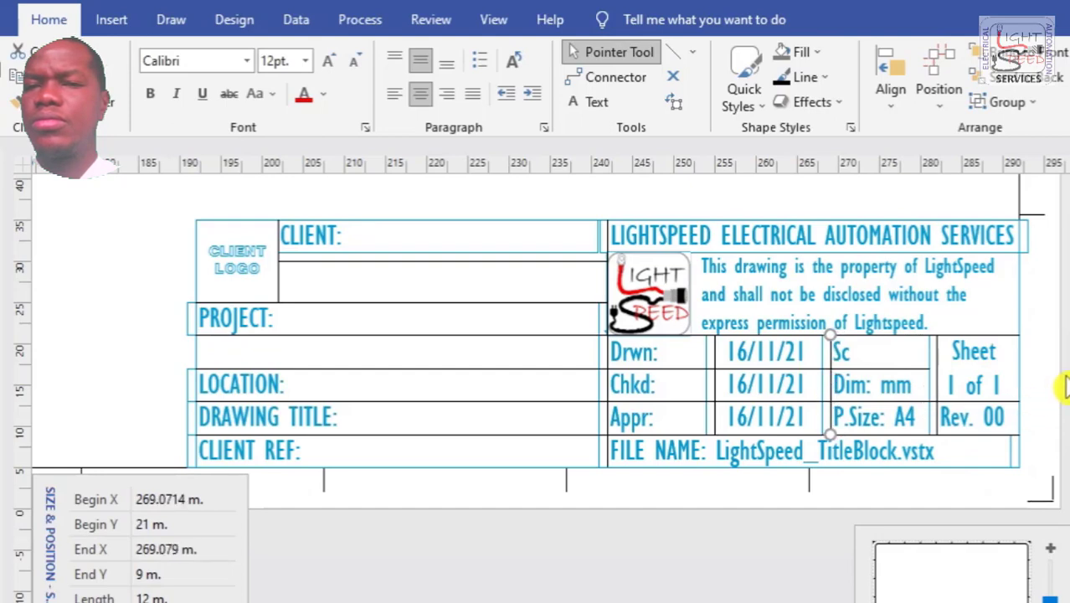
key(Escape)
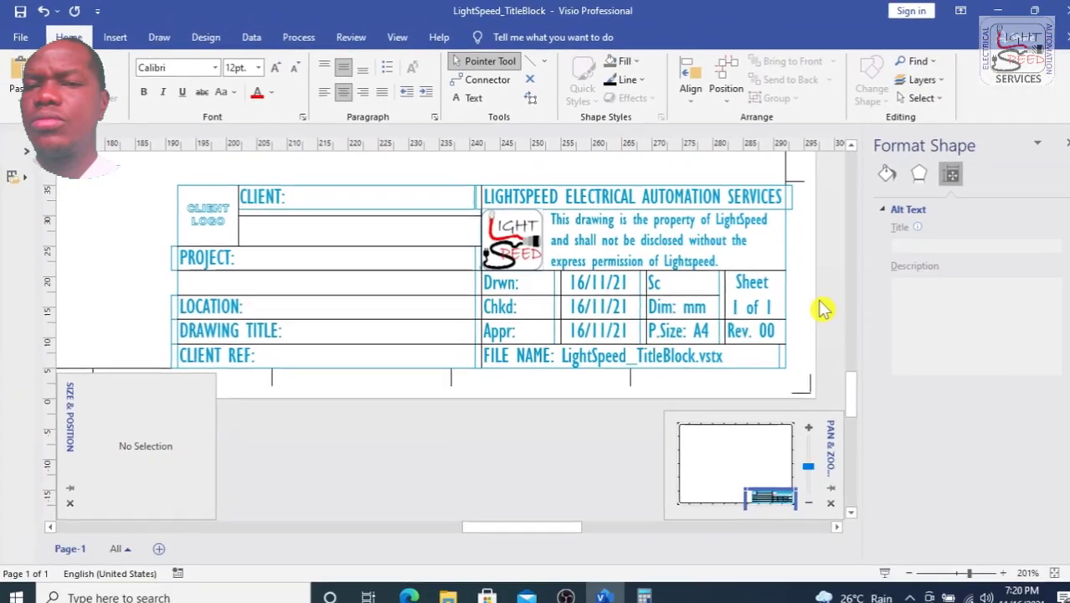
Select all the title block's text cells together, excluding the client logo and company logo, and set their line color to white.
click(350, 198)
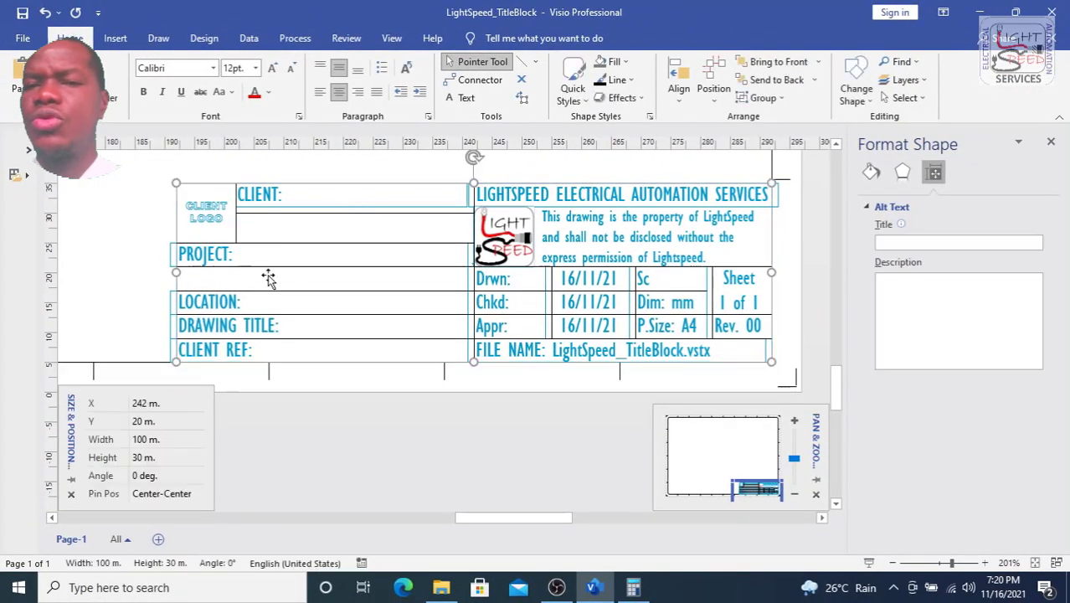
click(245, 198)
shift+click(210, 256)
shift+click(216, 303)
shift+click(218, 328)
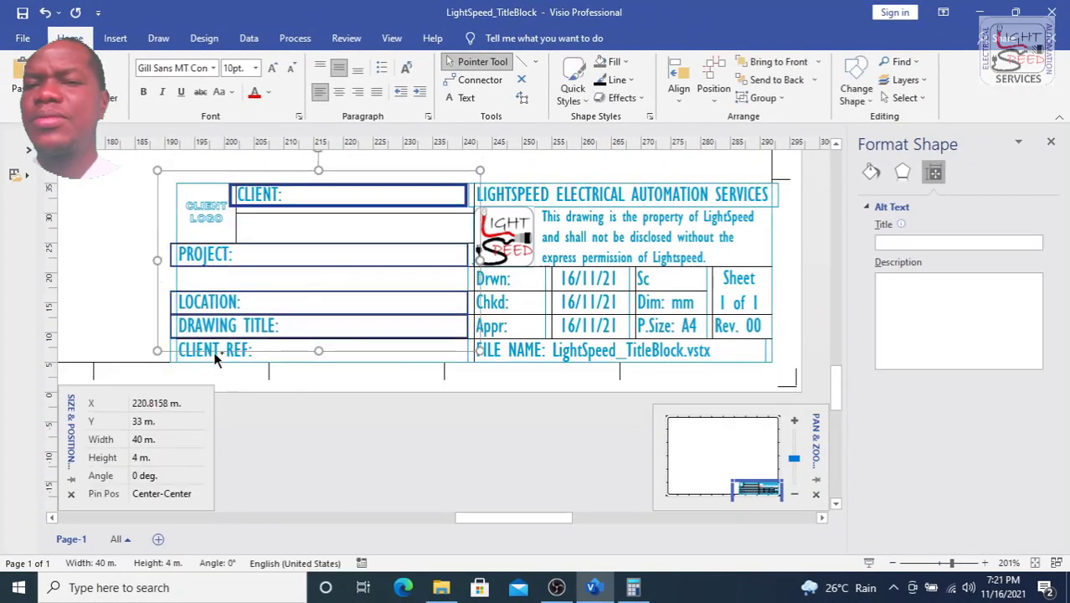
shift+click(214, 357)
shift+click(519, 355)
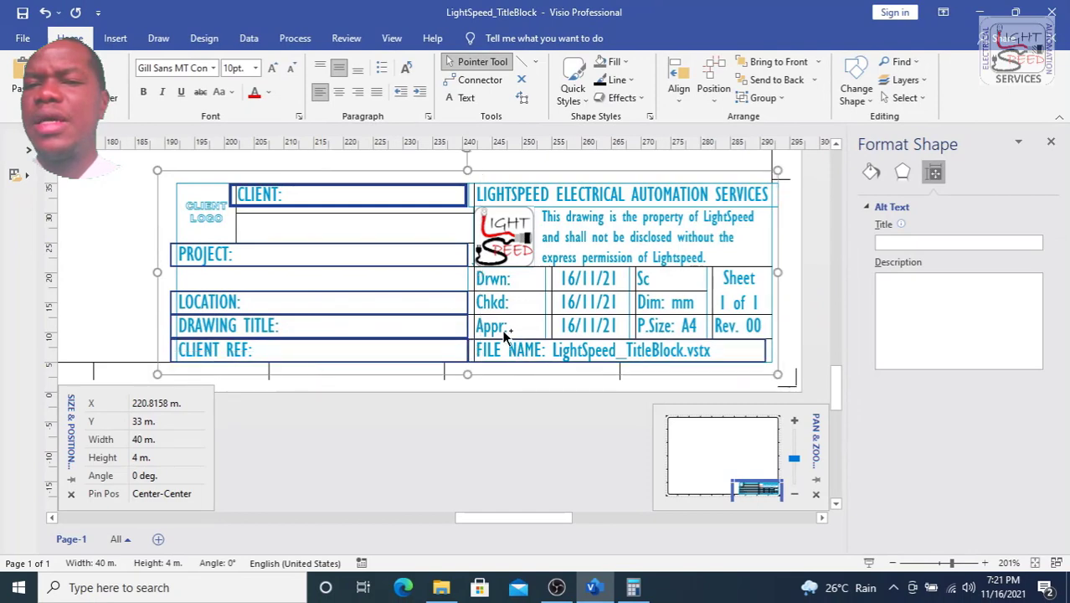
shift+click(501, 280)
shift+click(535, 200)
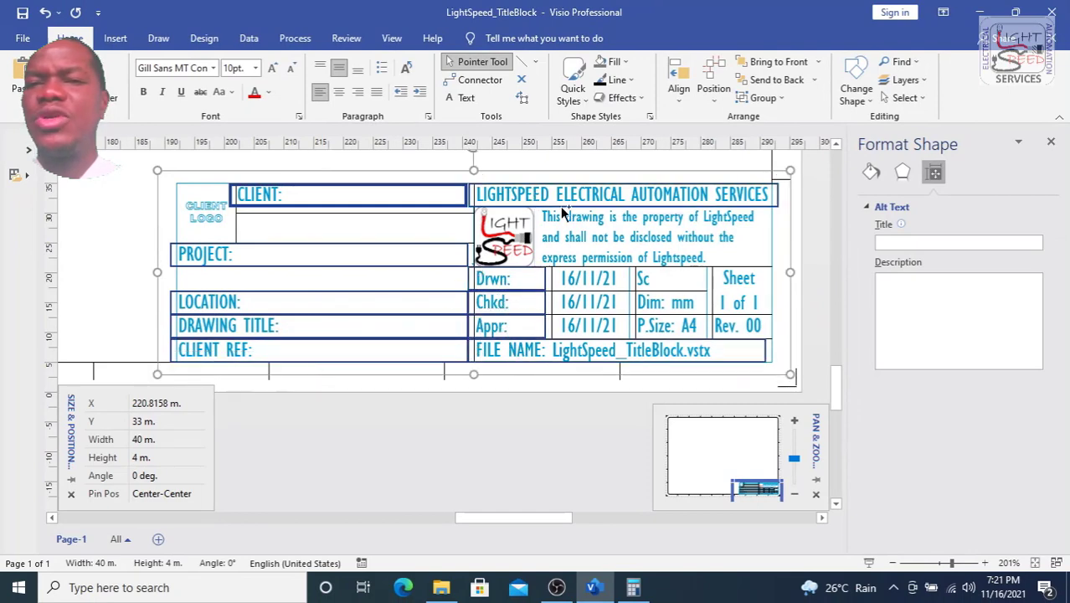
shift+click(584, 231)
shift+click(617, 324)
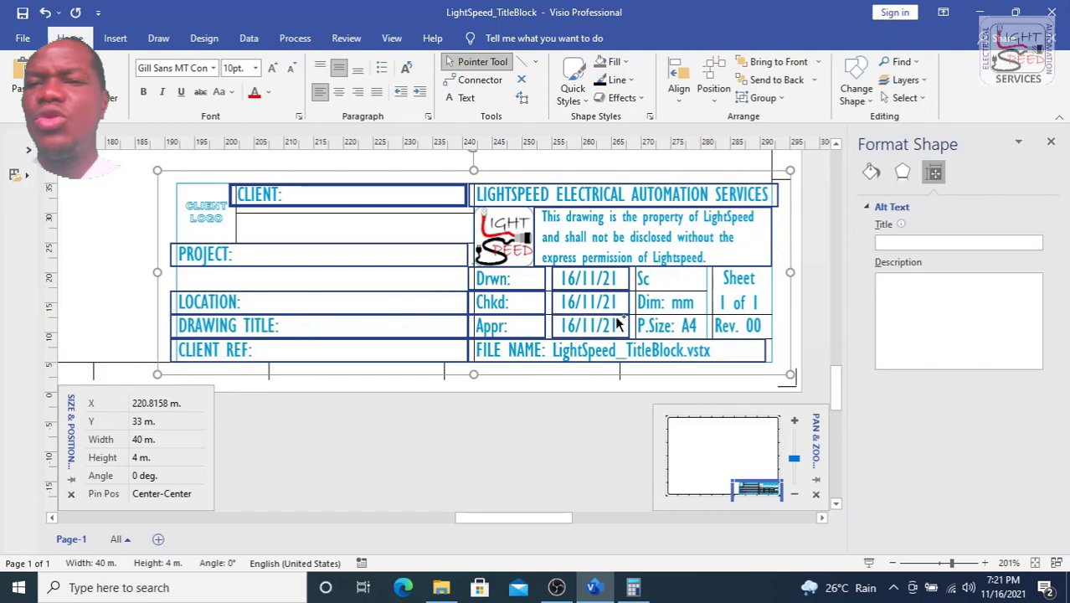
shift+click(655, 306)
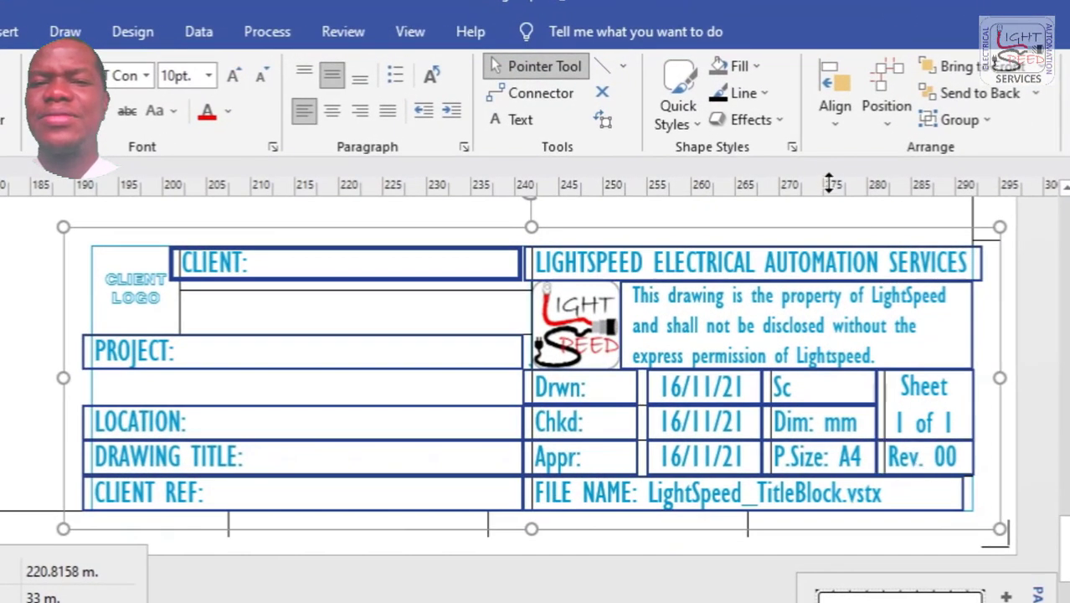
click(742, 93)
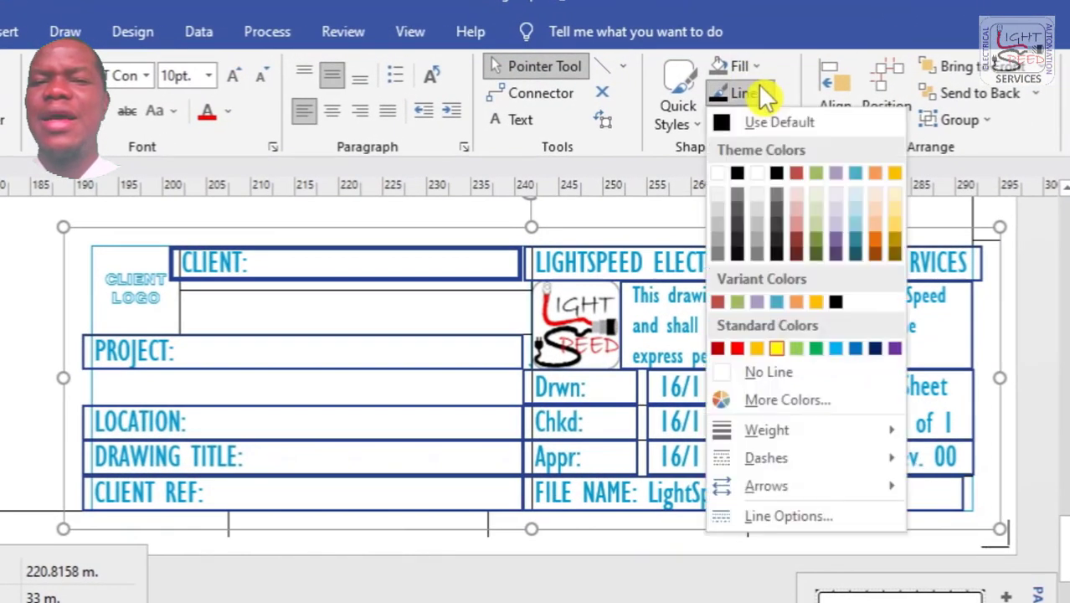
click(723, 175)
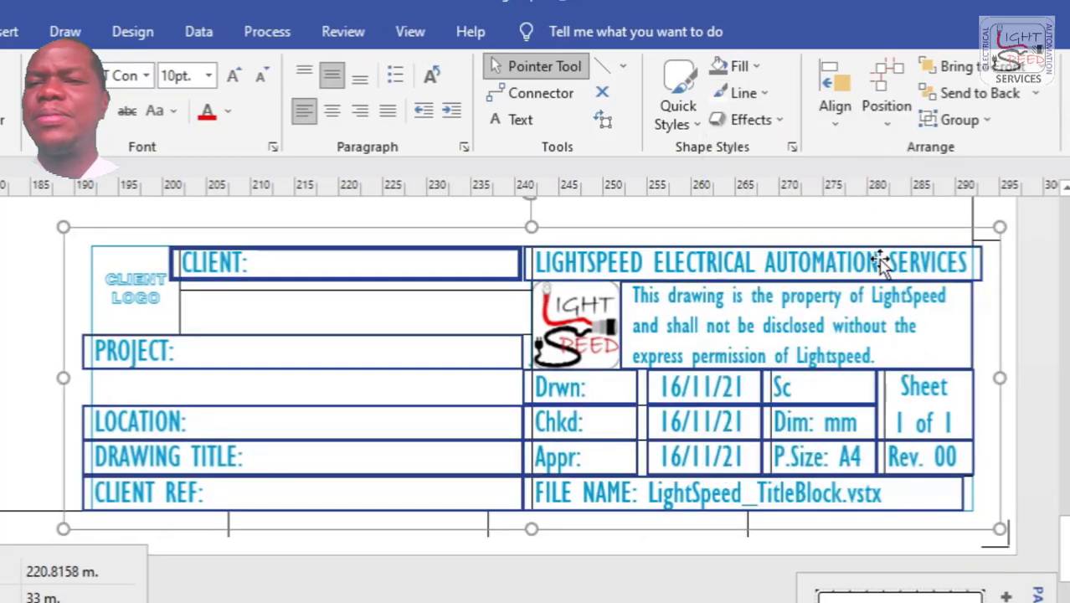
Set the line transparency of the selected text cells to 100%.
click(227, 111)
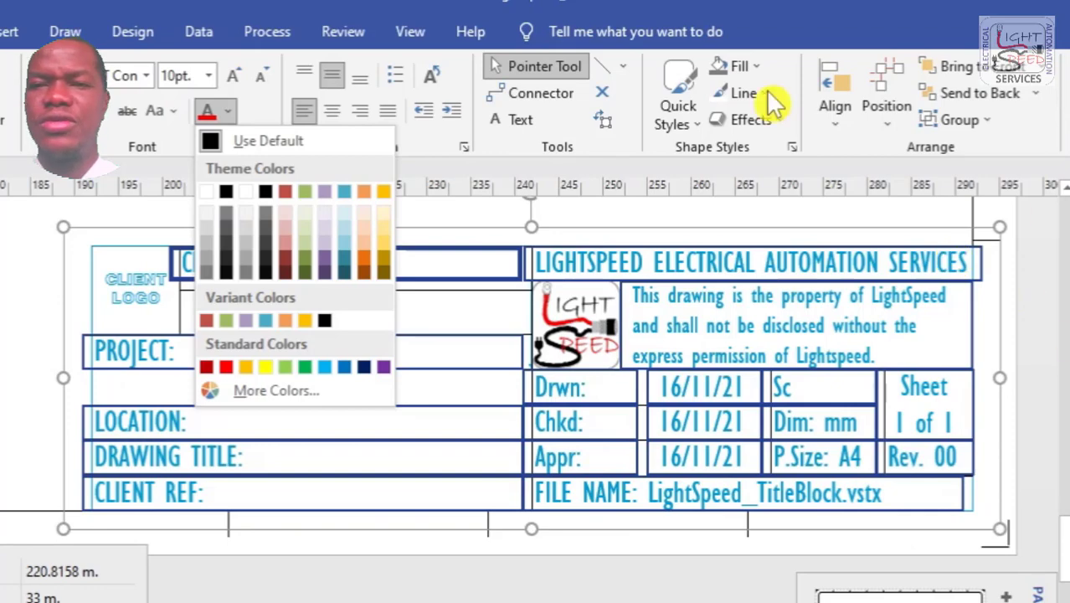
click(737, 93)
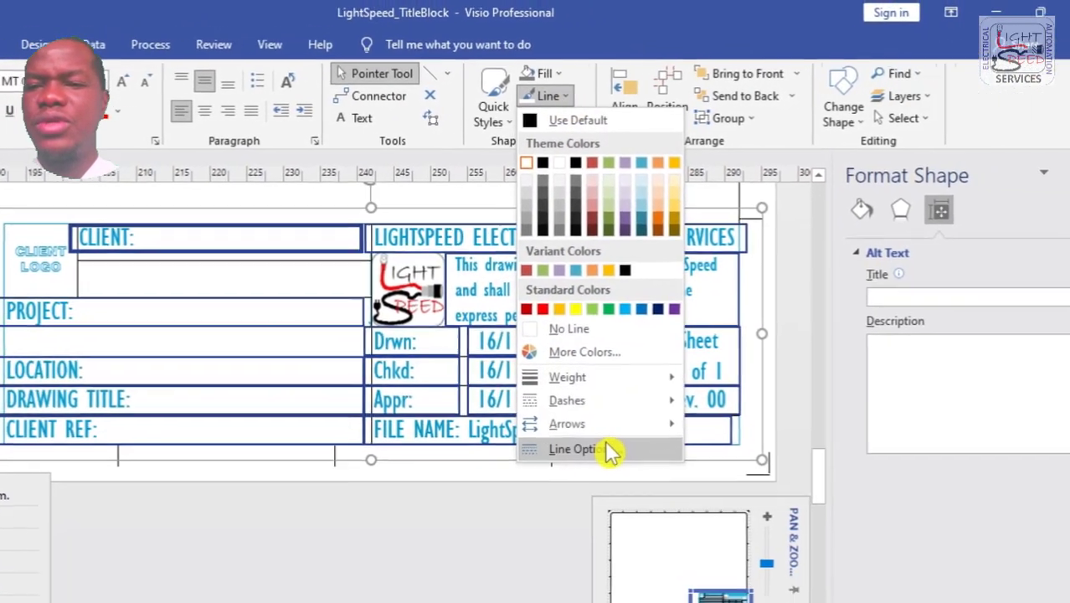
click(607, 450)
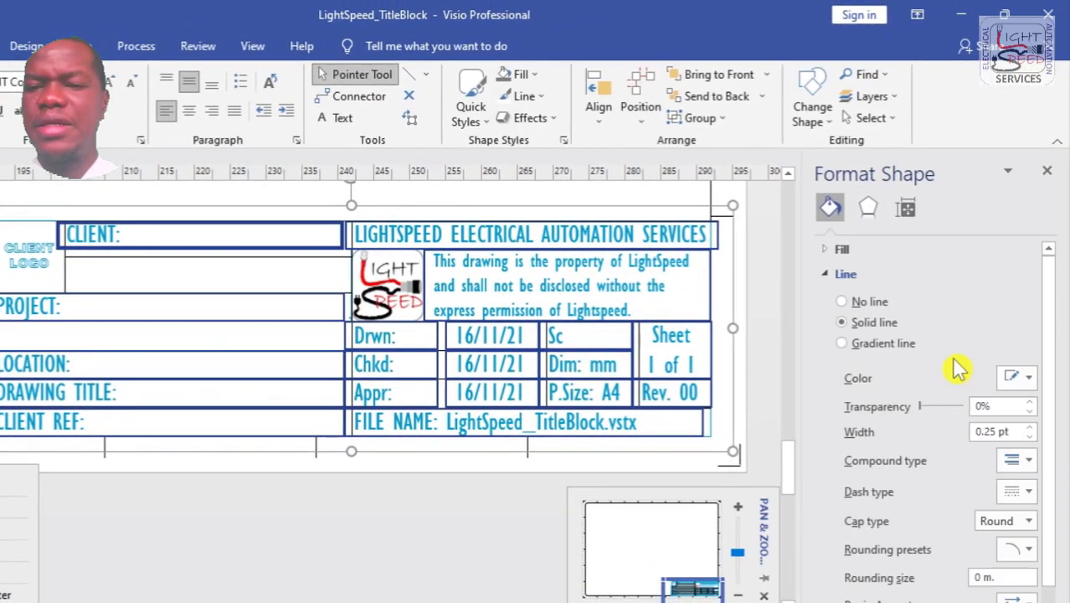
drag(933, 410, 1055, 407)
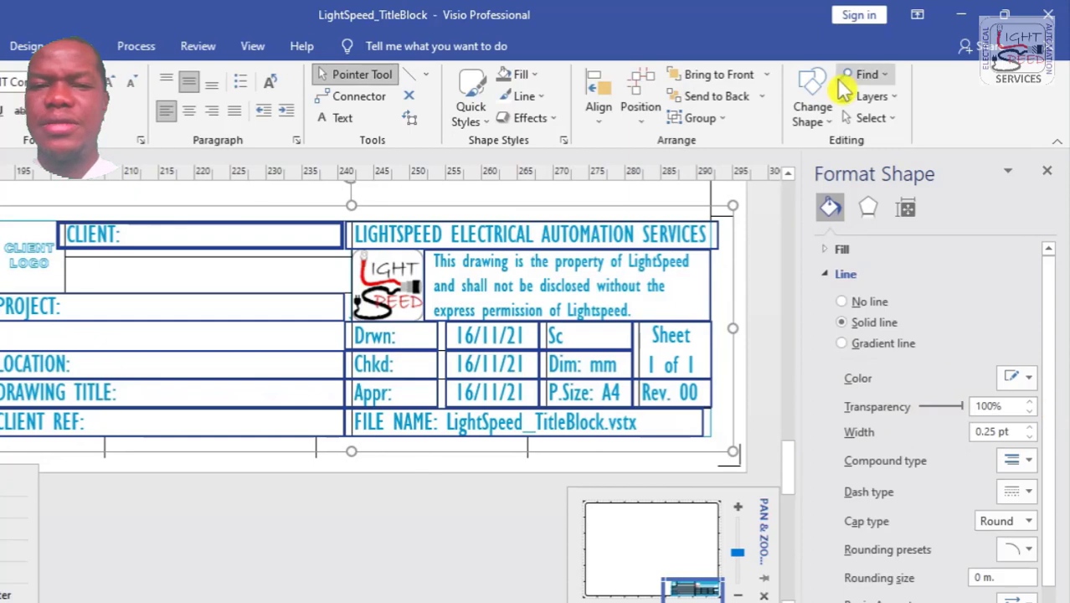
Turn off the color override for the Title Block layer in the layer properties.
click(871, 96)
click(893, 144)
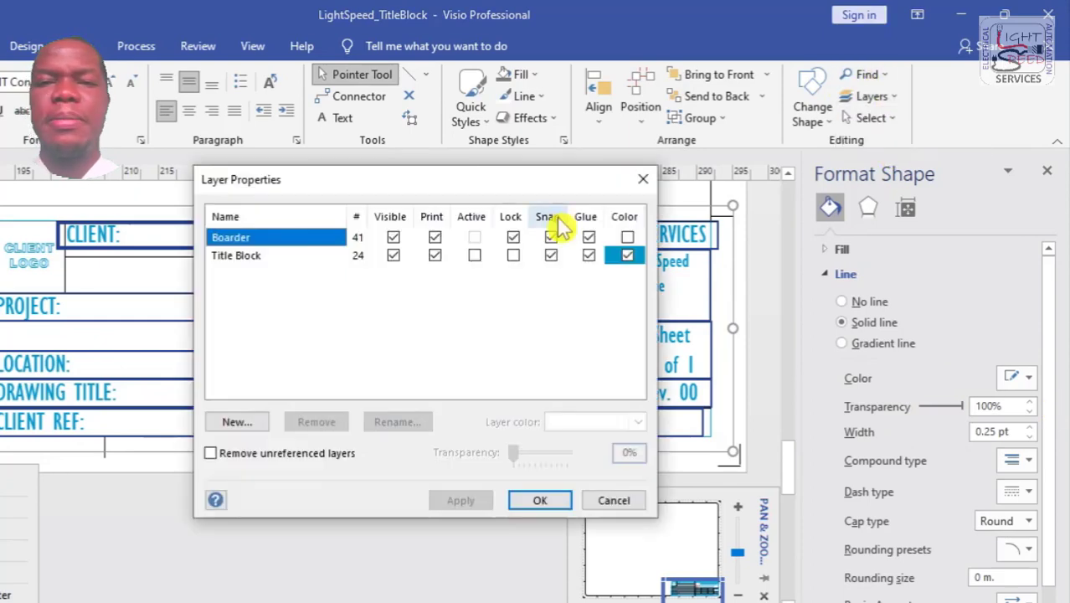
click(627, 255)
click(461, 507)
click(516, 502)
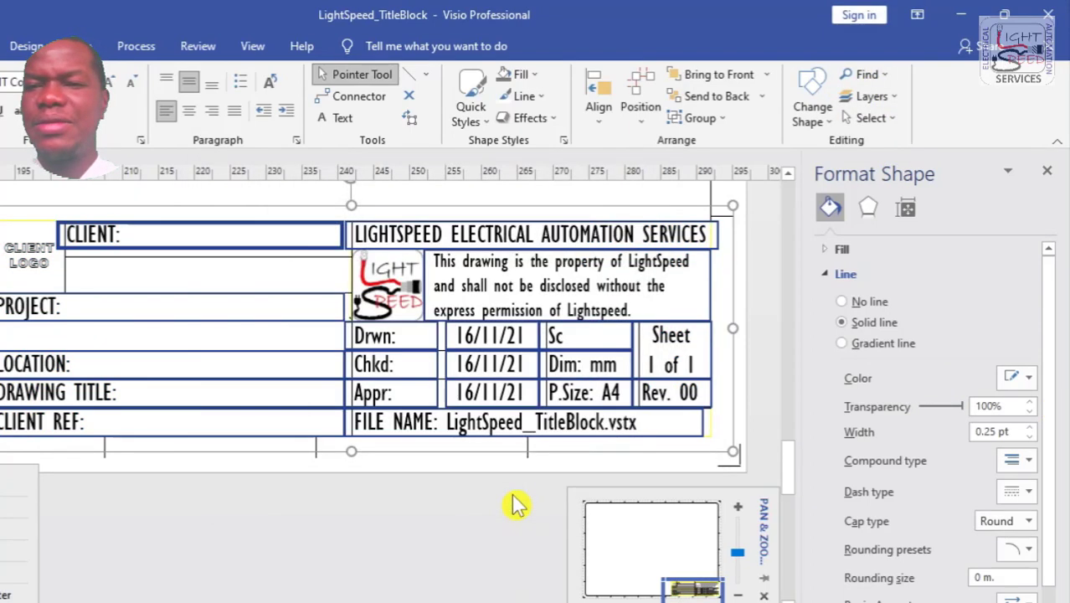
click(767, 322)
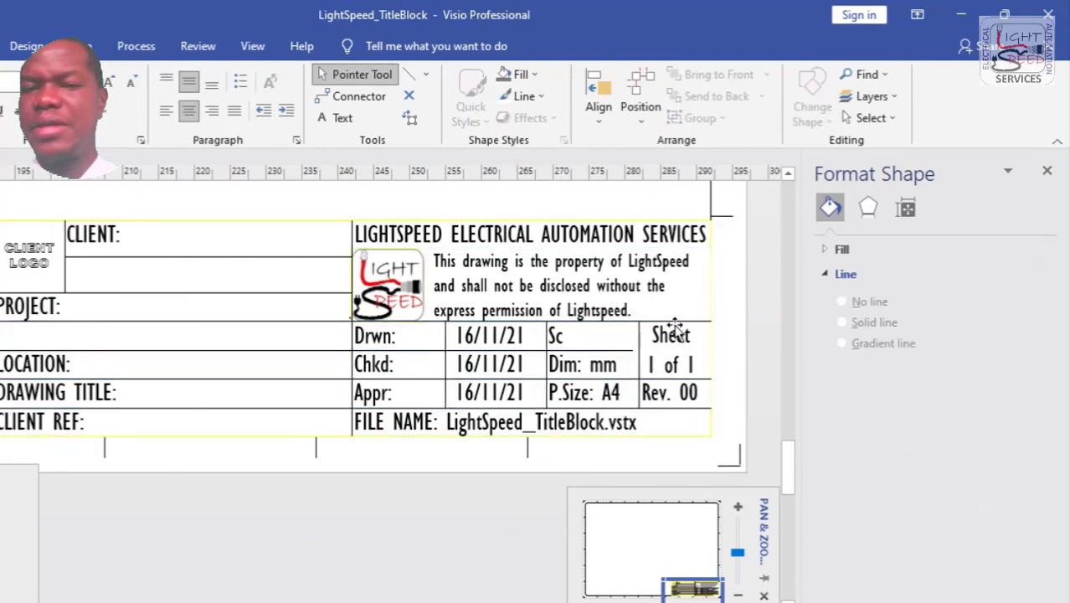
Select the title block's outer frame rectangle and reset its line color to the default black.
click(339, 226)
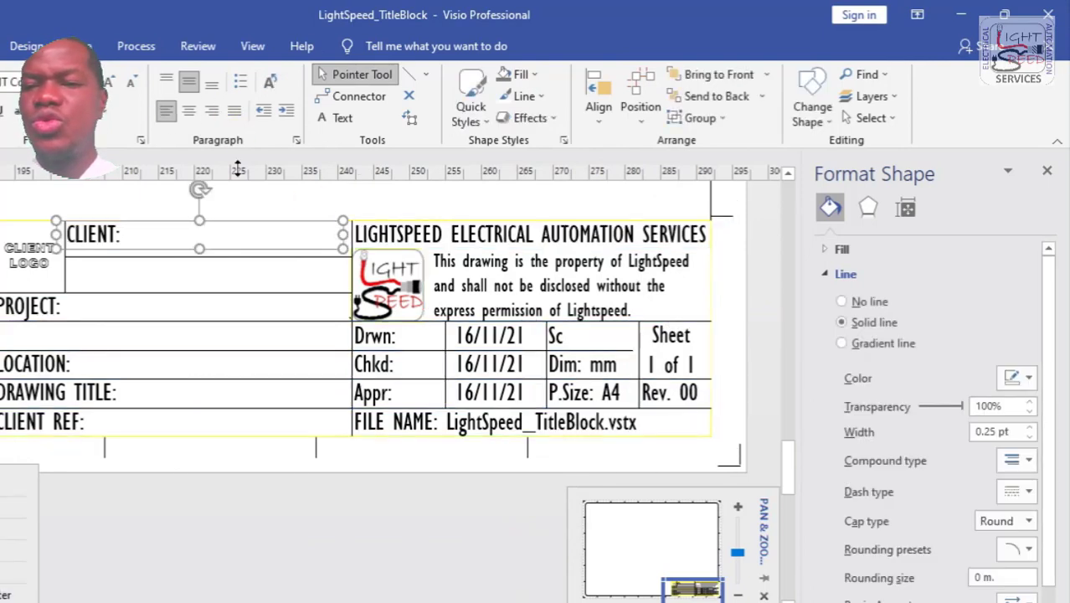
click(13, 230)
click(121, 226)
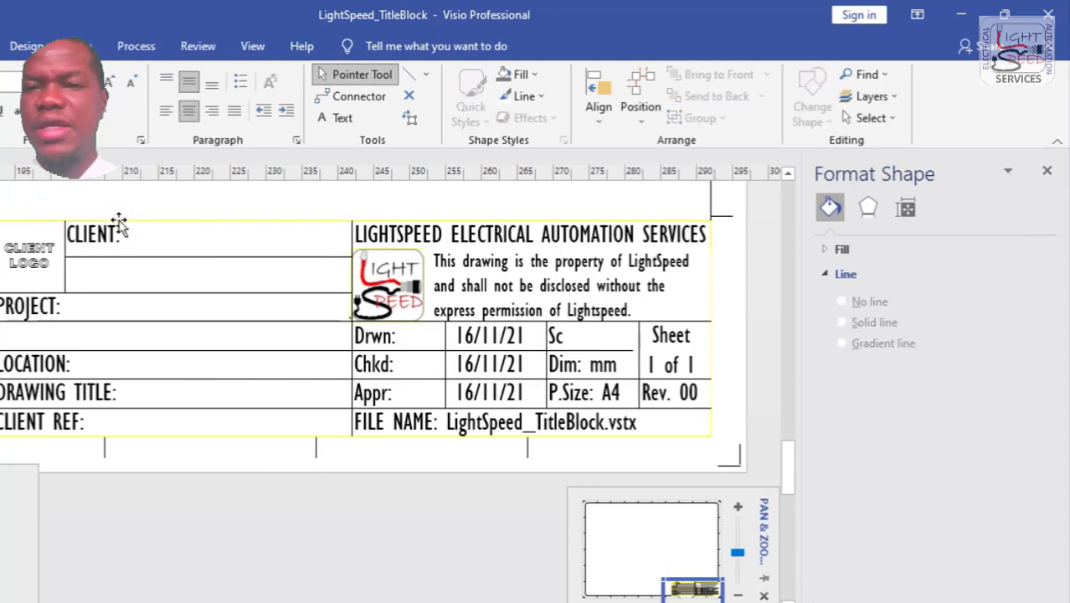
click(114, 228)
click(143, 443)
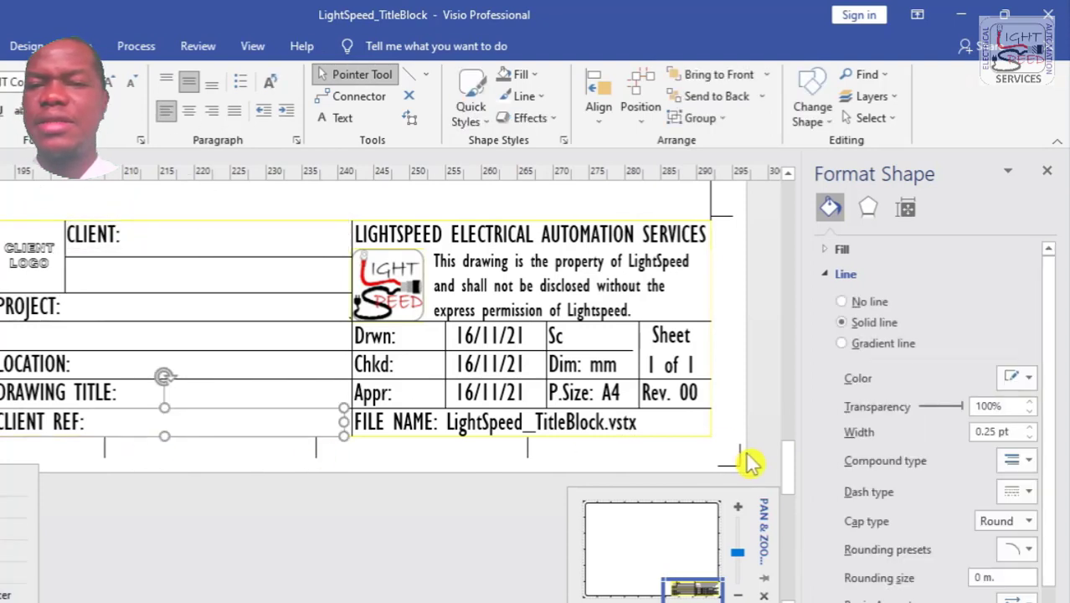
click(713, 434)
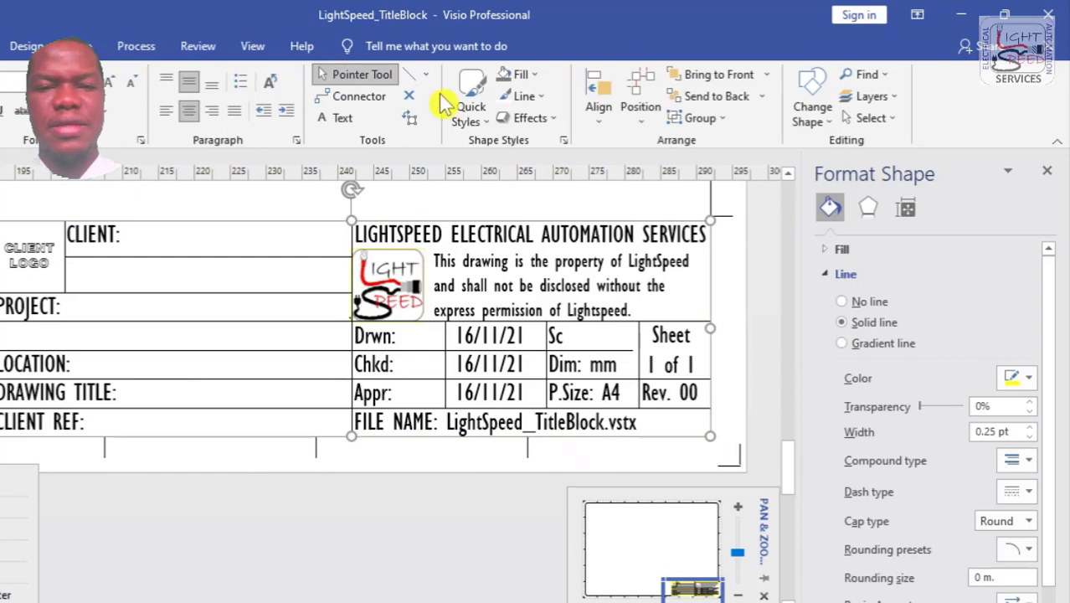
click(524, 96)
click(510, 123)
click(726, 324)
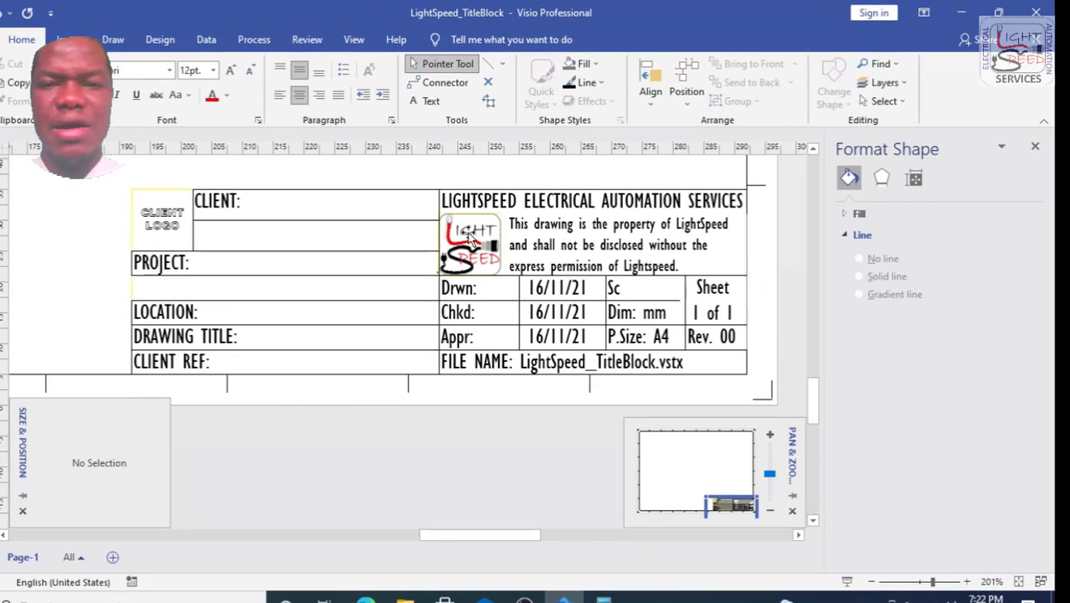
Resize the LightSpeed logo picture to a width of 9.5 m and a height of 9.5 m.
click(471, 240)
click(117, 453)
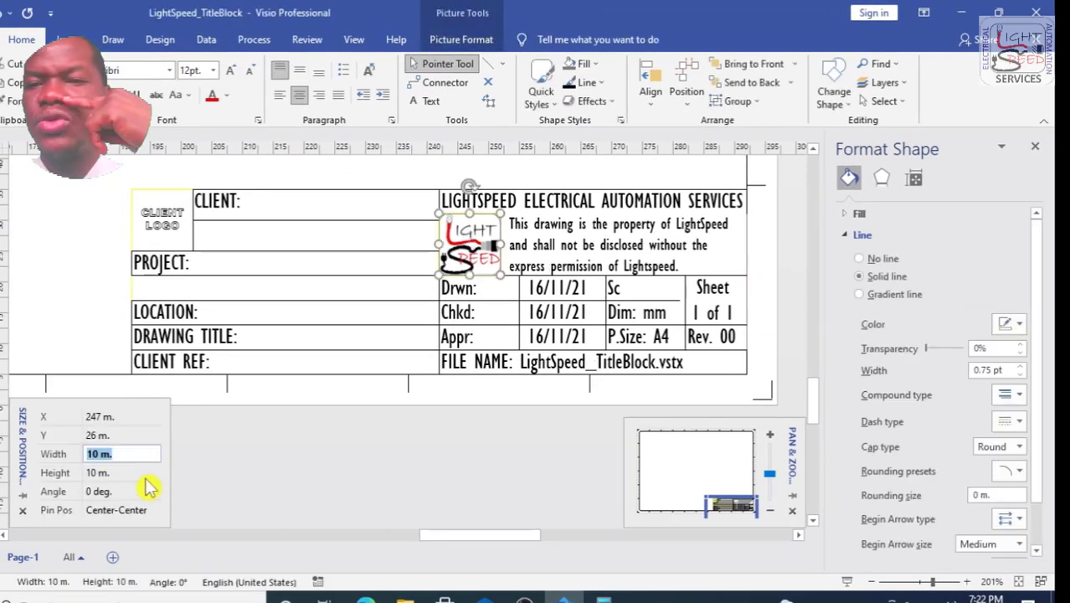
text(9.5)
key(Return)
click(146, 475)
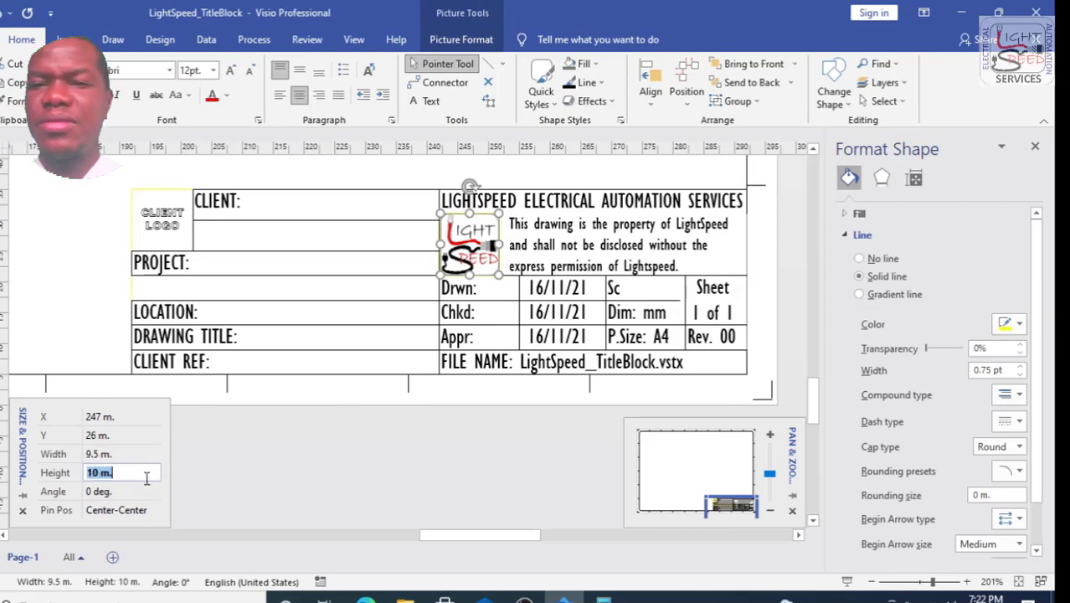
text(9.5)
key(Return)
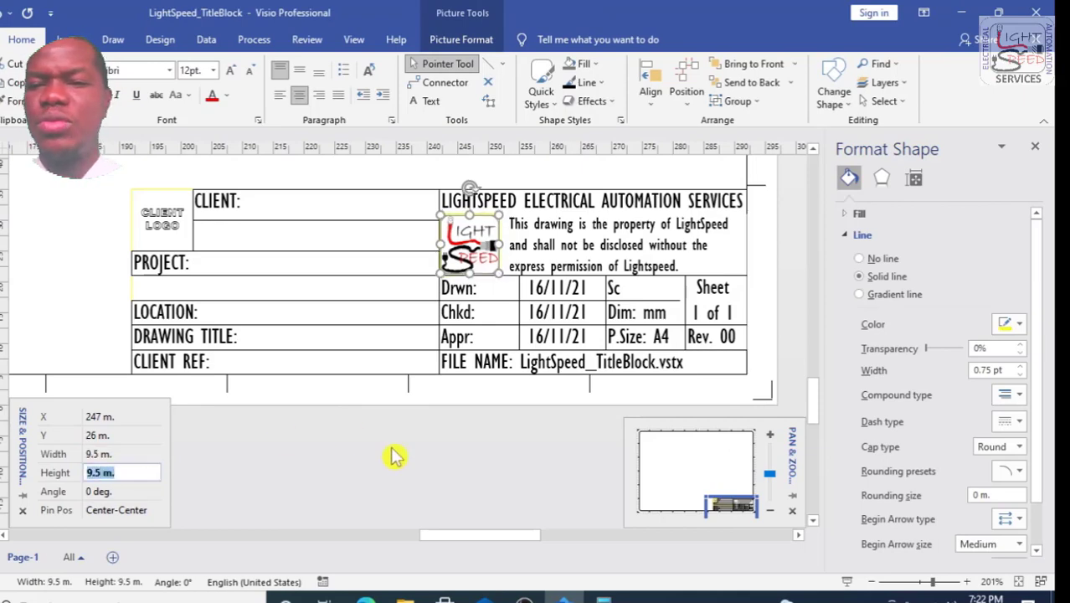
click(388, 178)
click(498, 218)
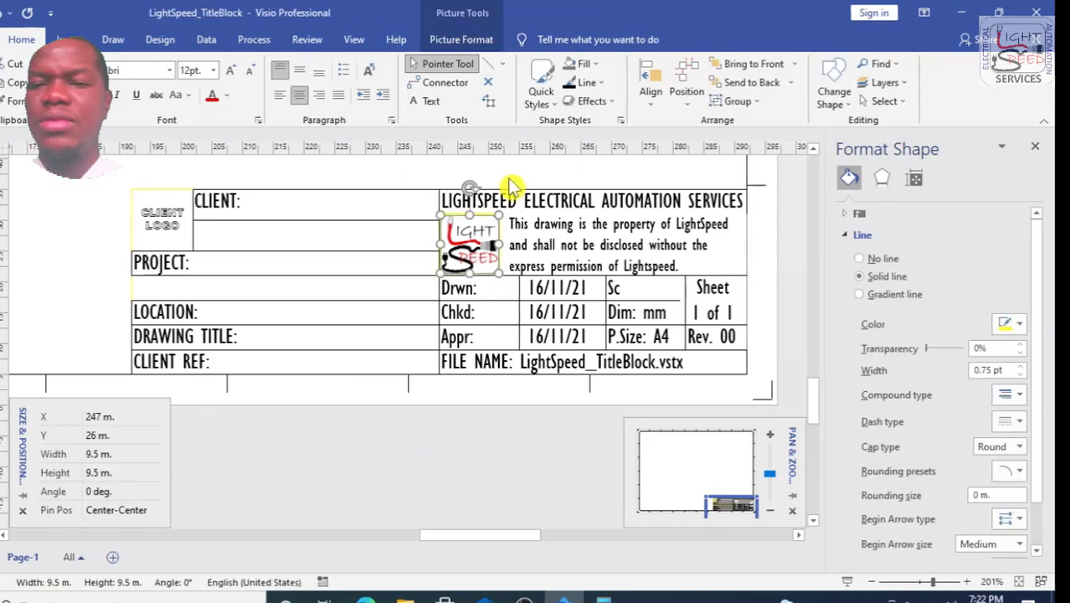
click(511, 181)
click(500, 215)
click(524, 201)
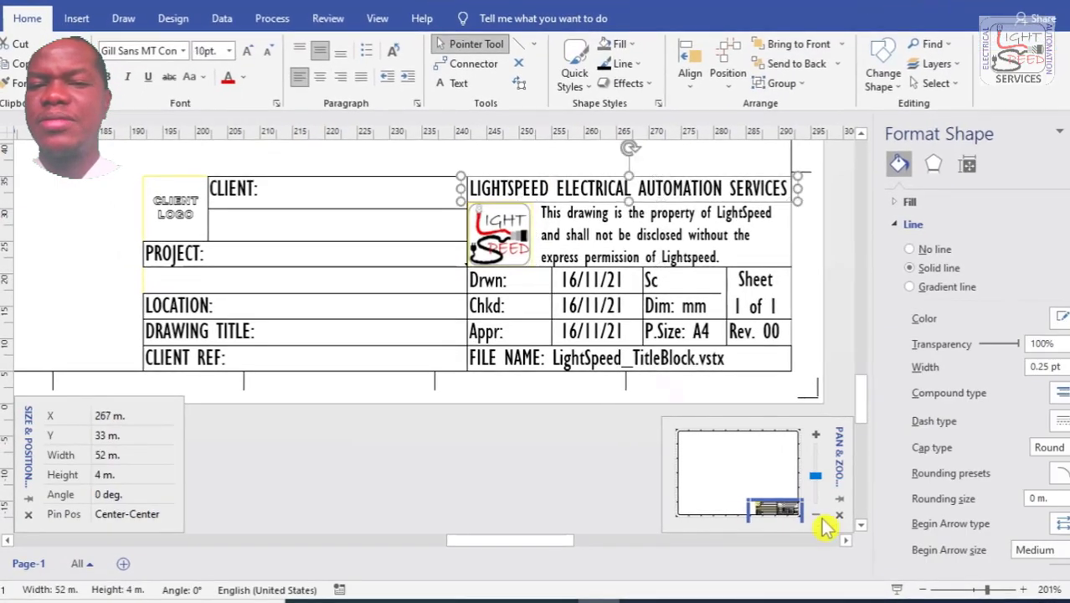
mouse_move(765, 504)
mouse_down()
mouse_move(748, 507)
mouse_move(776, 514)
mouse_up()
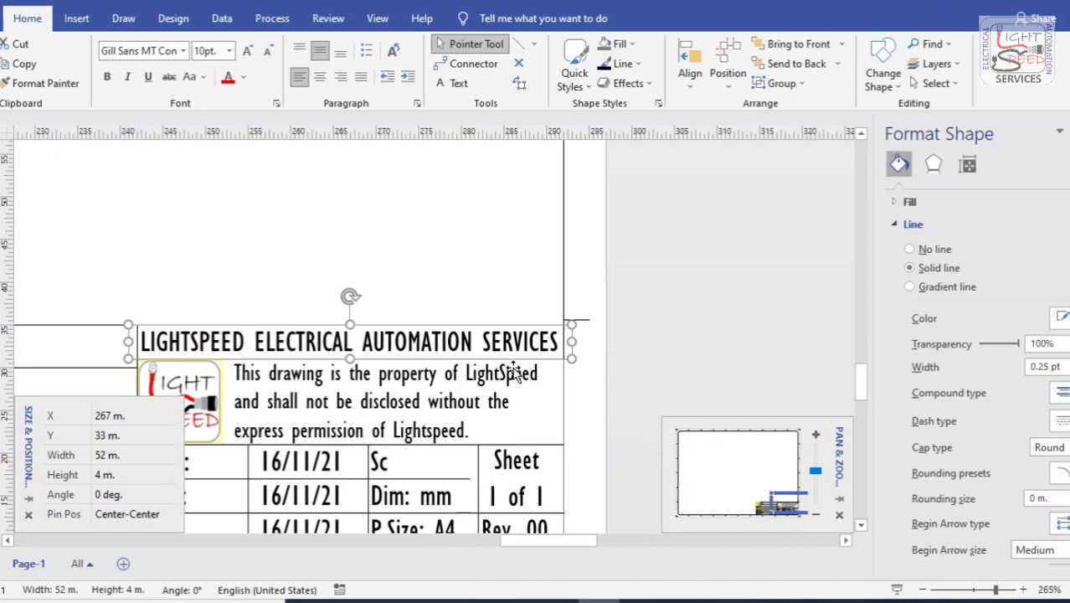
click(222, 375)
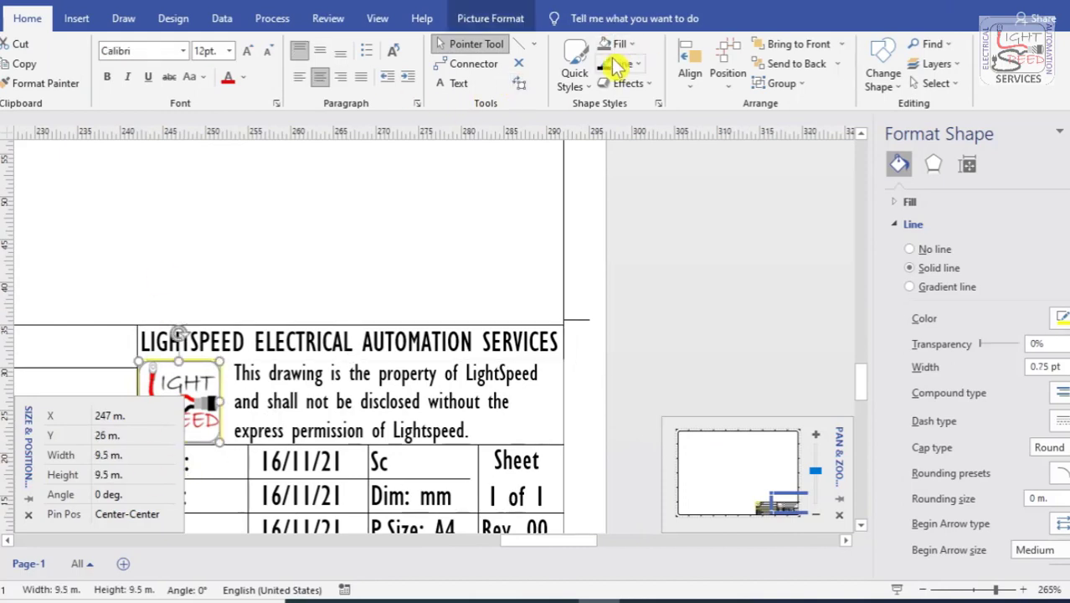
click(603, 210)
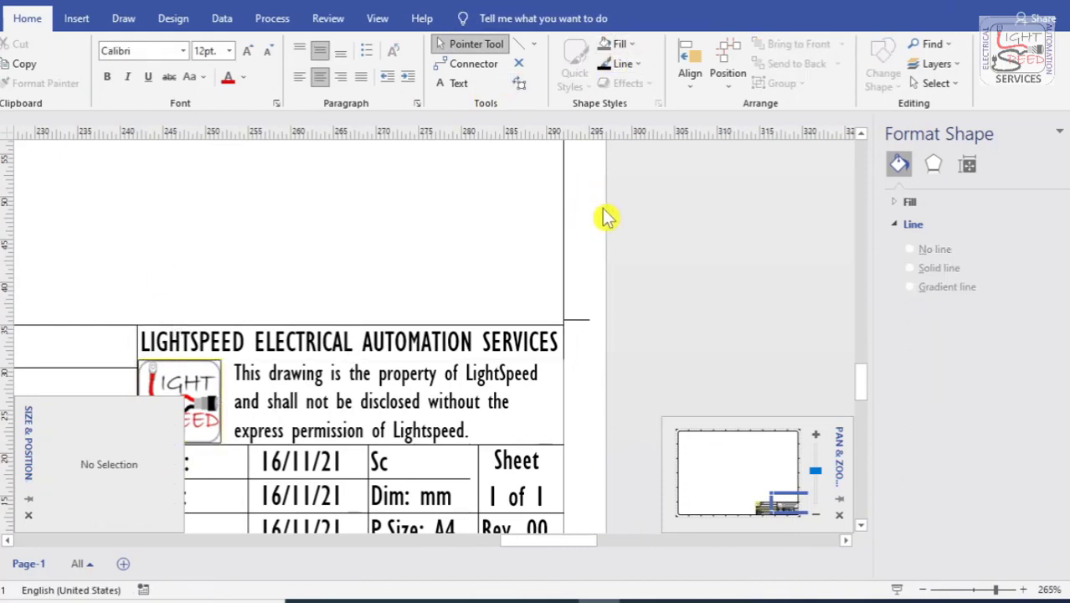
drag(769, 507, 781, 510)
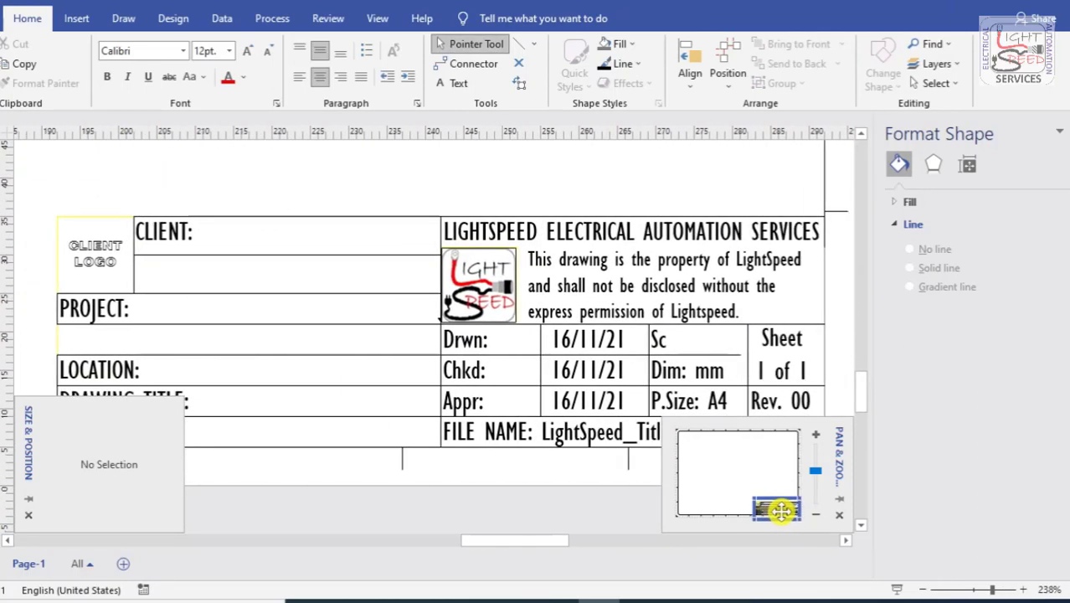
Recolor the outlines of the CLIENT LOGO cell and the square cell behind the LightSpeed logo to black.
click(120, 216)
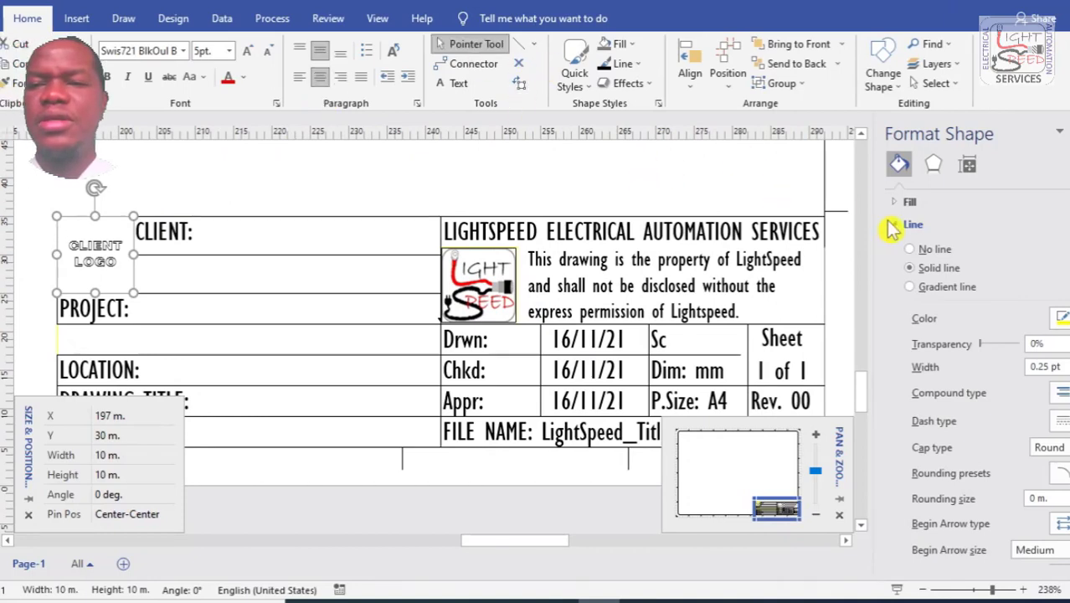
click(1060, 318)
click(984, 364)
click(720, 195)
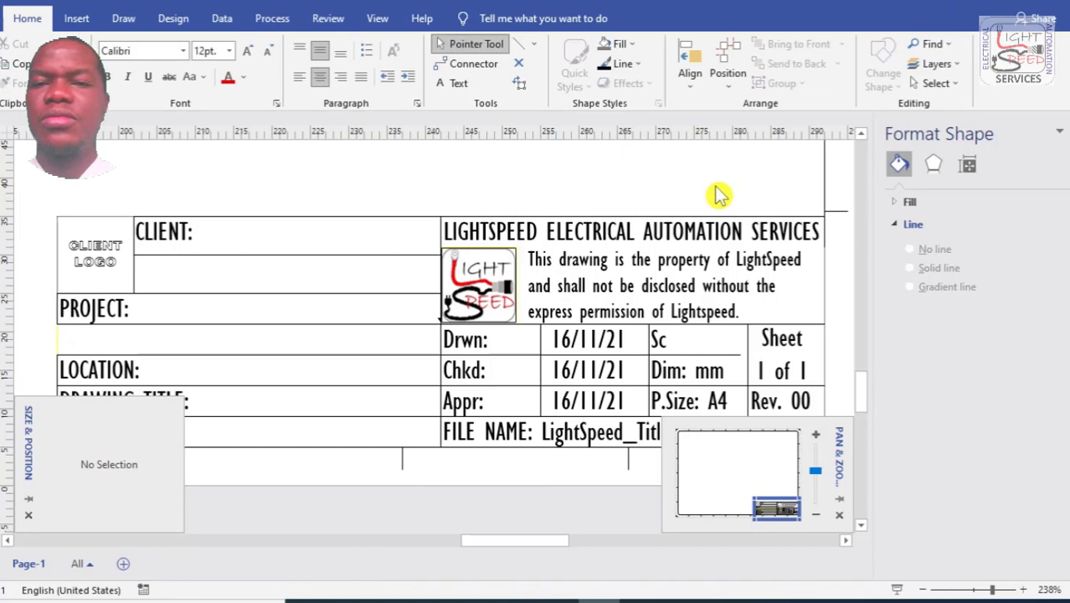
click(486, 251)
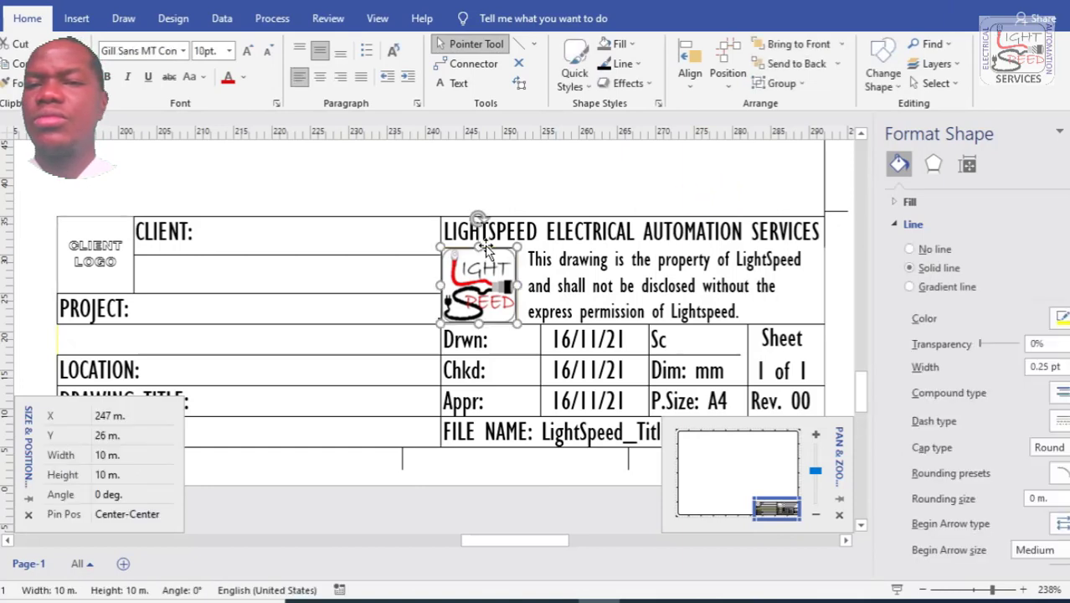
key(Escape)
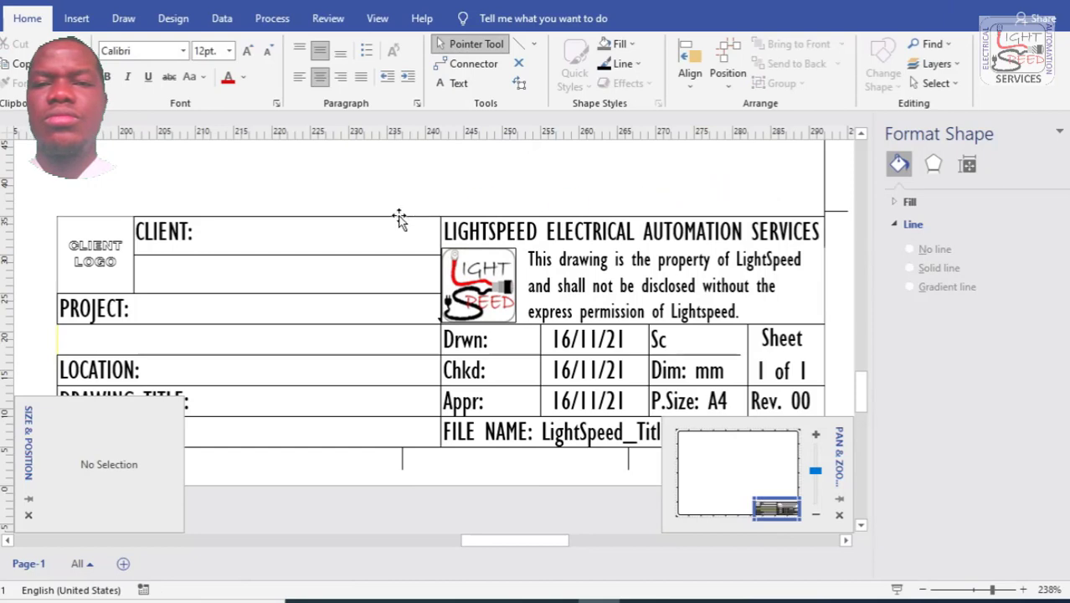
Delete the three date fields beside Drwn, Chkd and Appr in the title block.
scroll(303, 181, down, 2)
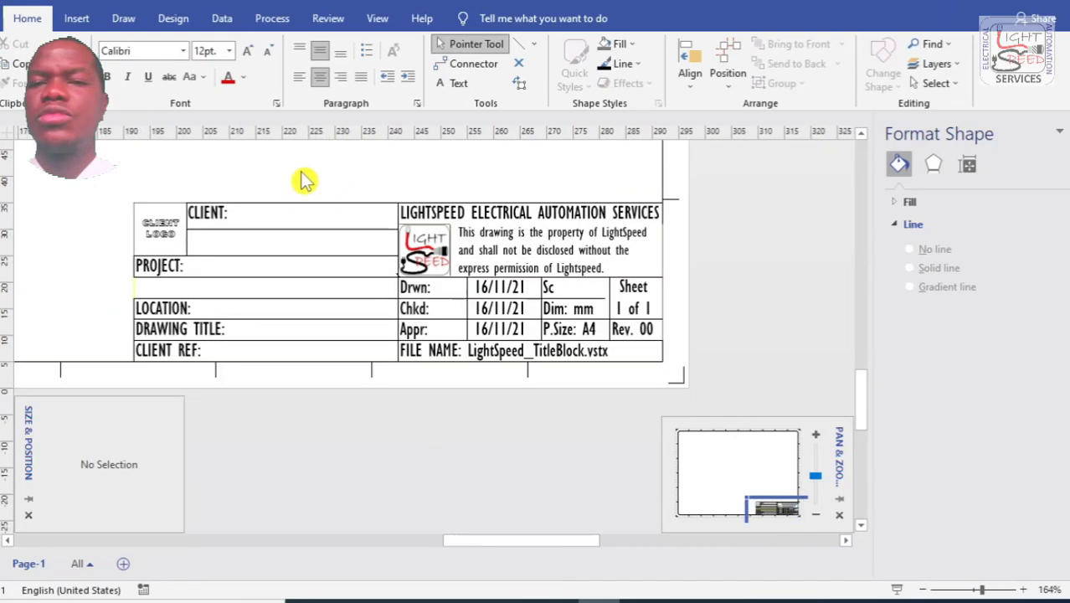
drag(105, 181, 727, 404)
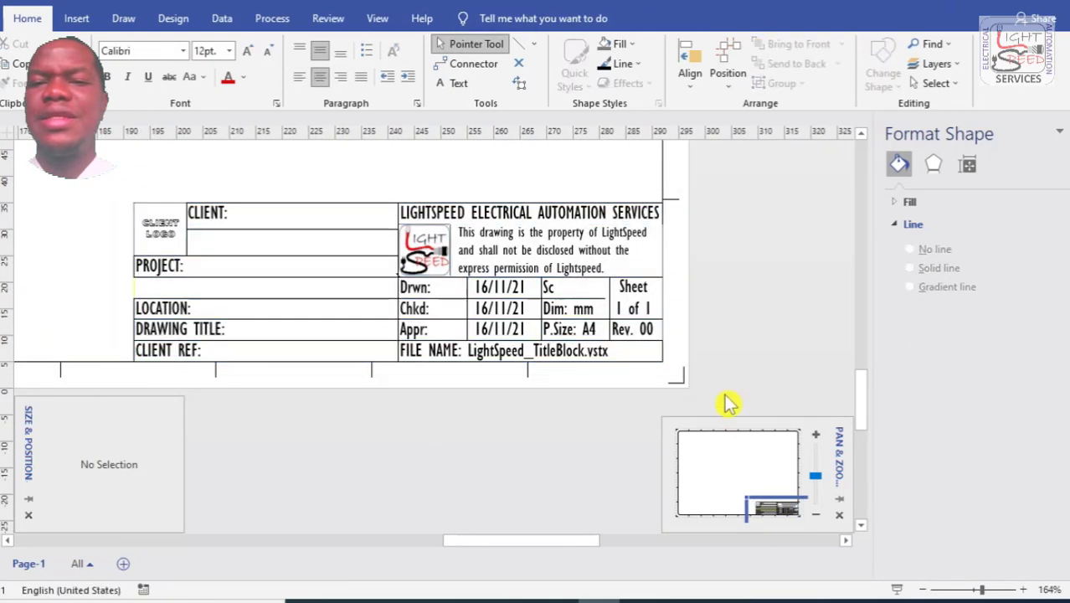
click(513, 293)
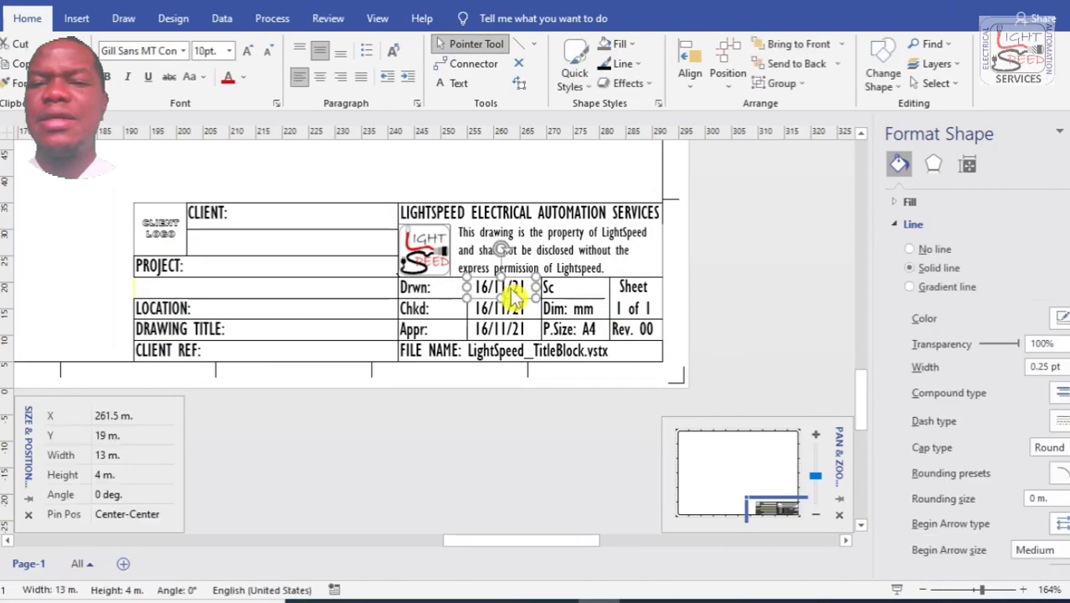
shift+click(521, 311)
shift+click(521, 331)
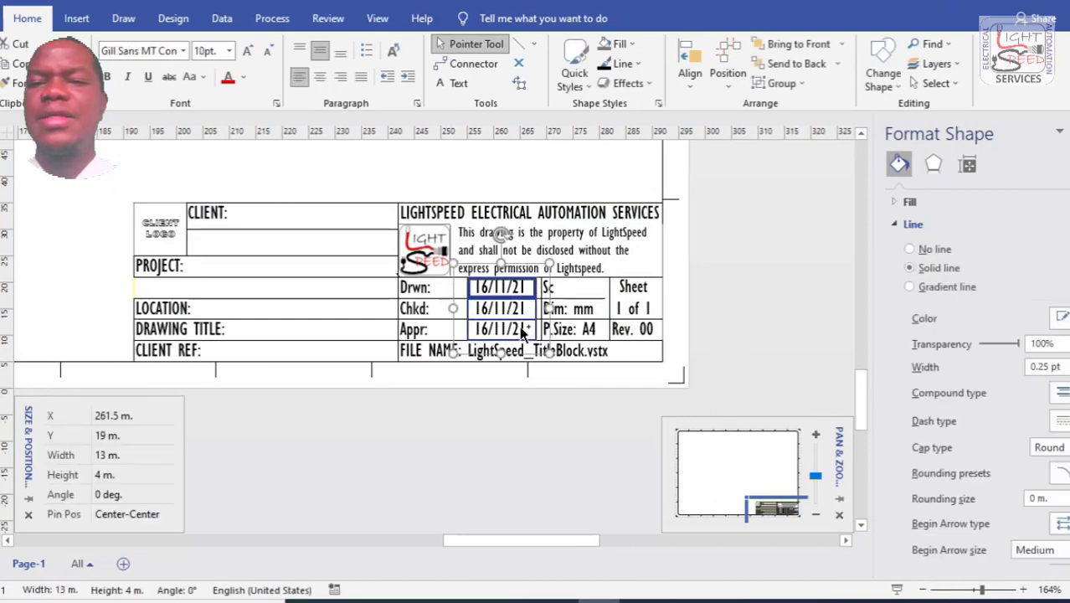
key(Delete)
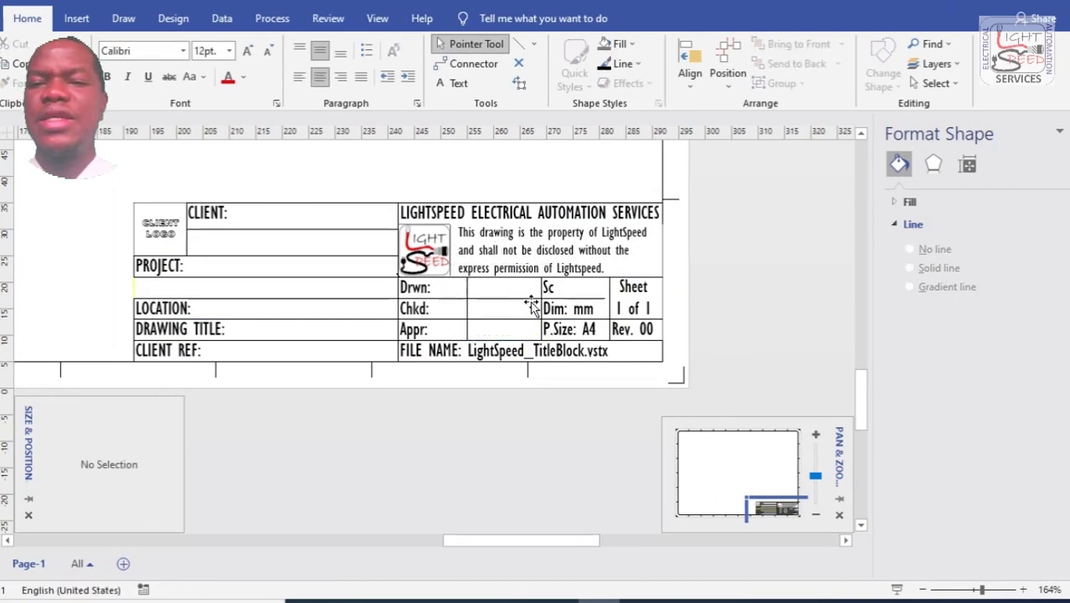
Clear the values after the Dim:, P.Size: and Rev. labels, keeping only the label text.
click(596, 311)
click(596, 311)
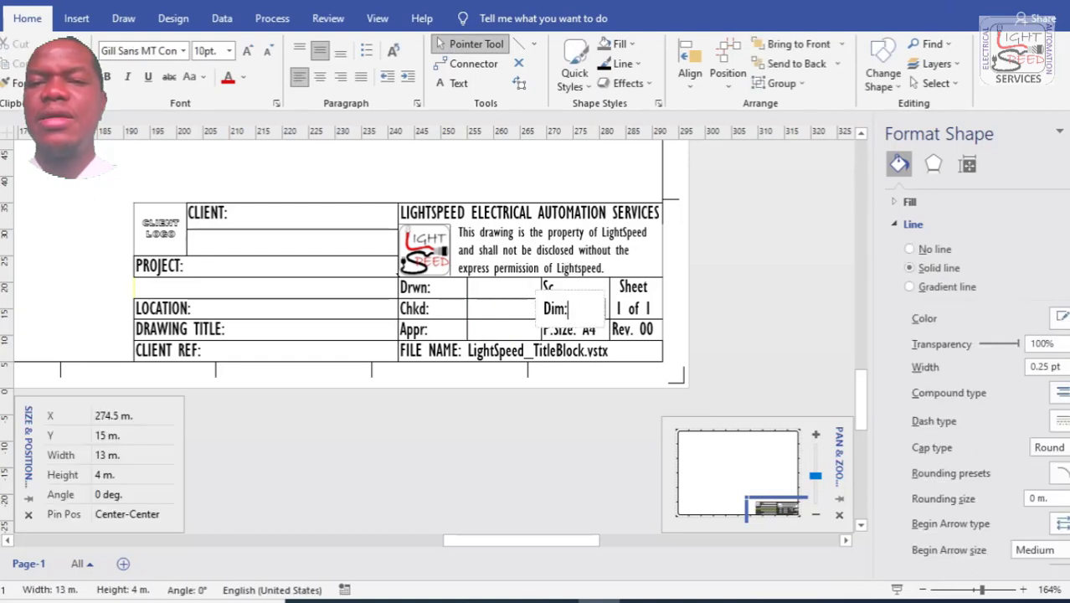
click(697, 305)
double_click(591, 329)
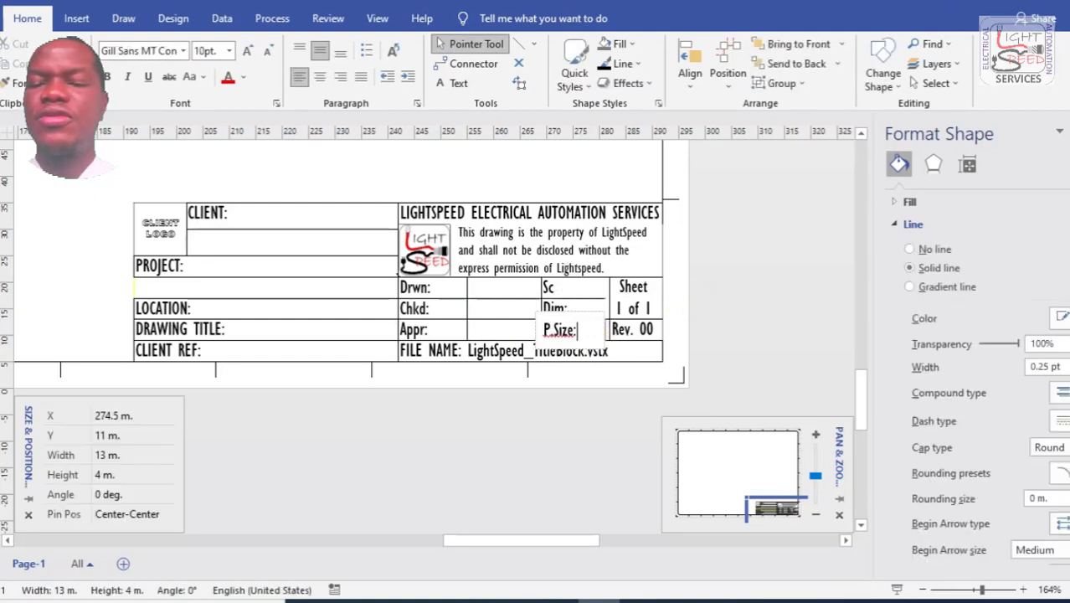
click(781, 314)
click(640, 329)
click(653, 330)
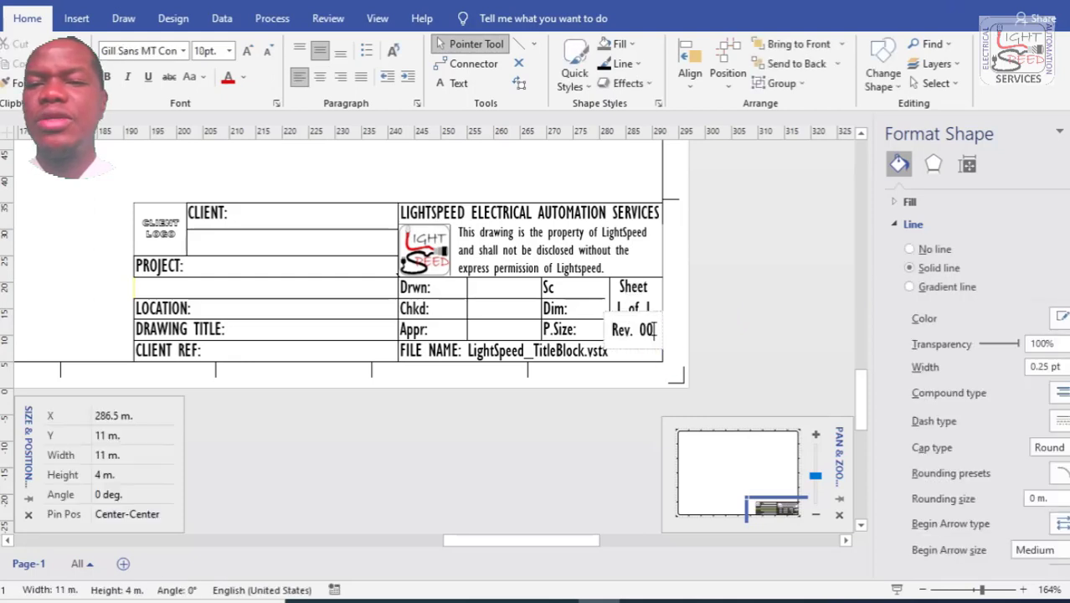
click(740, 326)
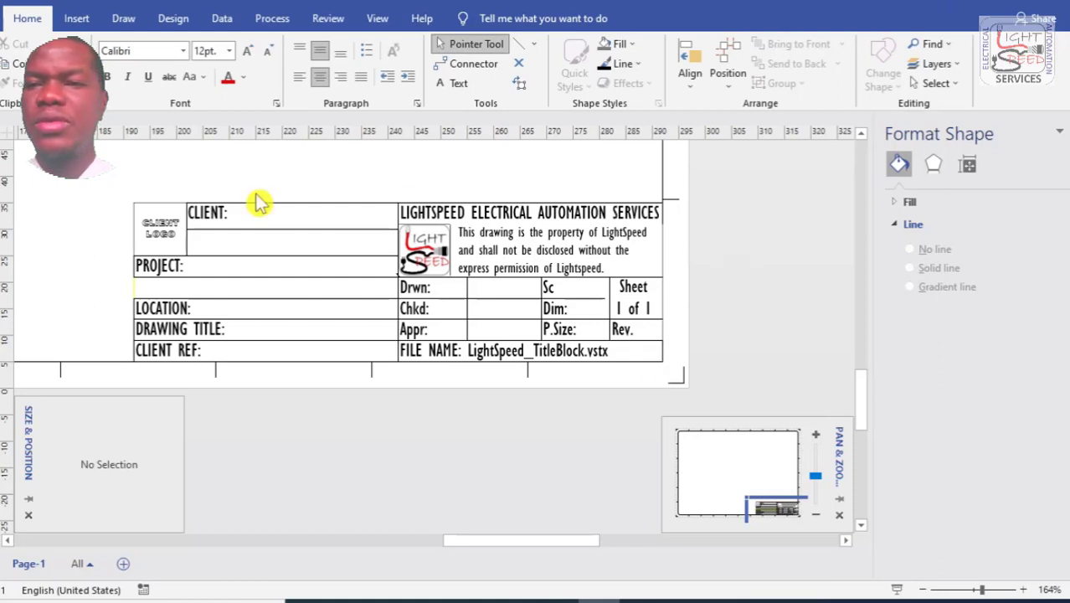
Select all the title block shapes and assign them to the Title Block layer.
drag(102, 183, 774, 393)
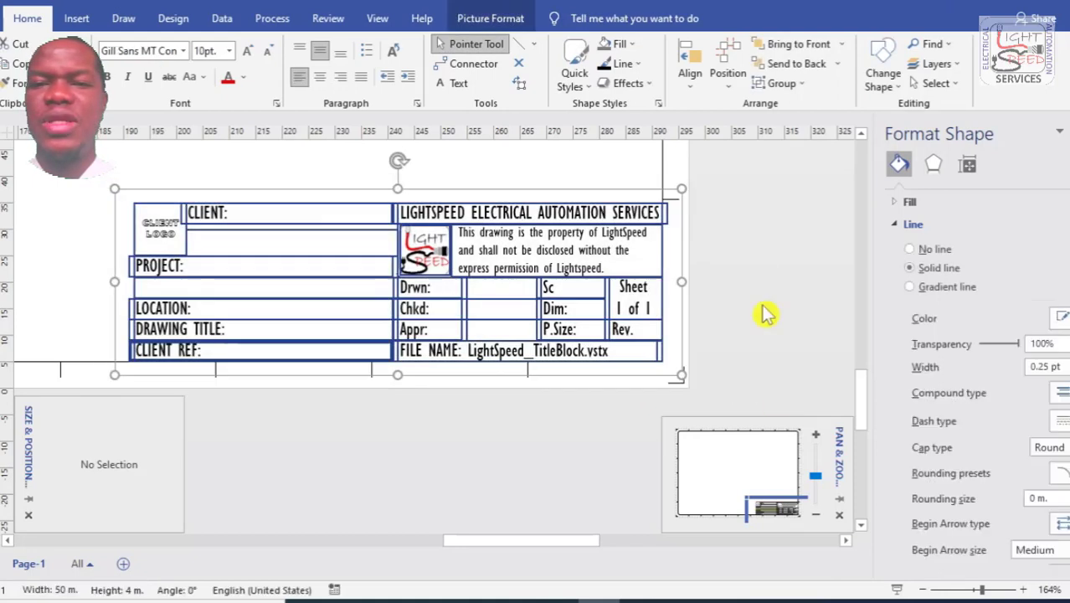
click(936, 64)
click(962, 86)
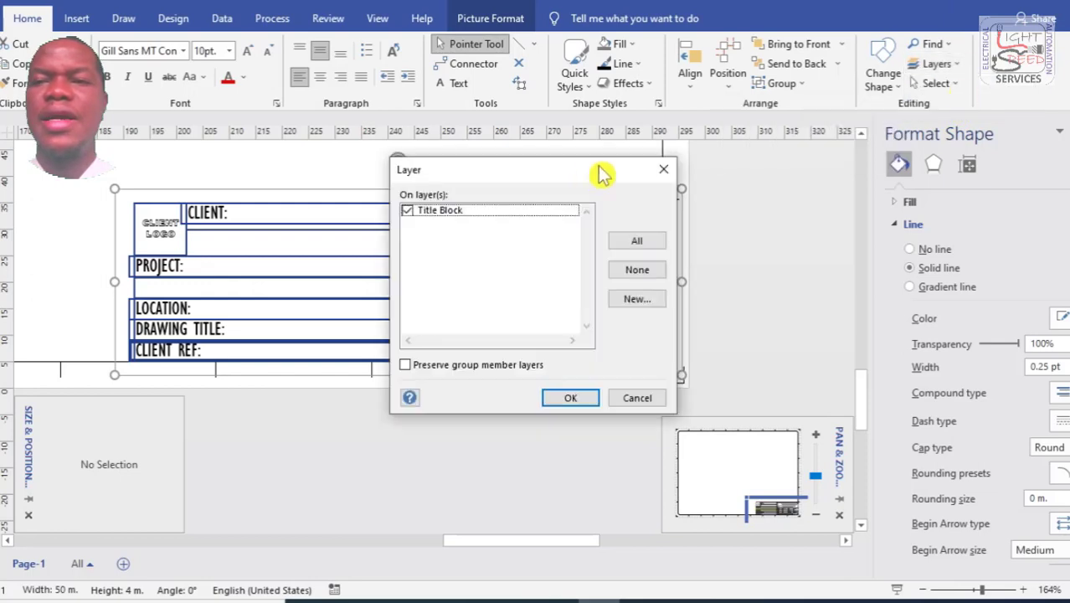
click(409, 212)
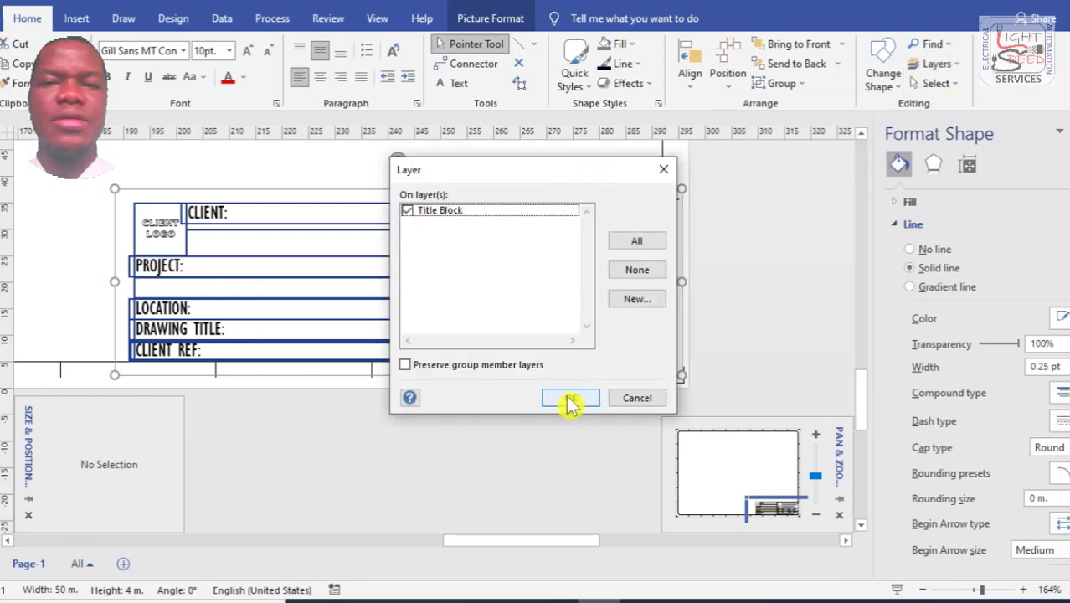
click(569, 399)
Lock the Title Block layer in the layer properties.
click(936, 64)
click(946, 103)
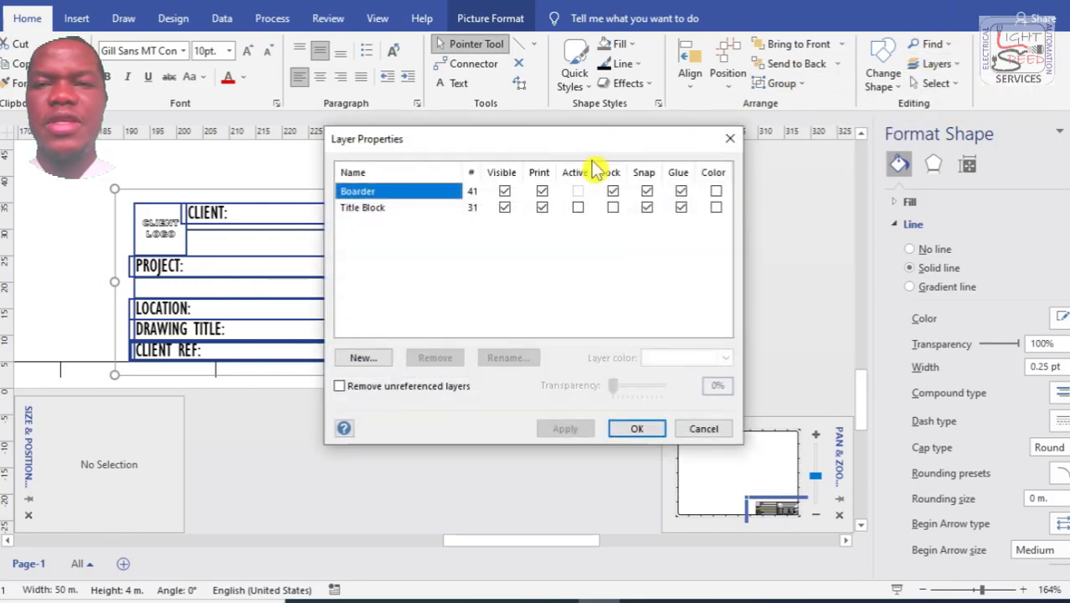
click(613, 208)
click(657, 430)
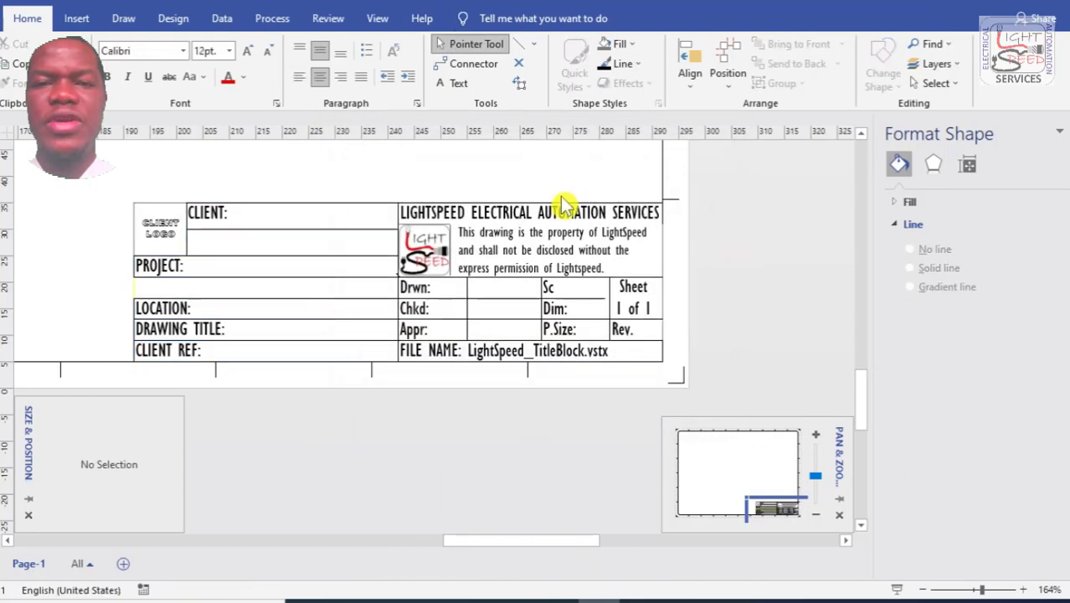
Draw a rectangle about 32 m wide and 5 m high in the blank space after the CLIENT: label.
click(533, 44)
click(540, 60)
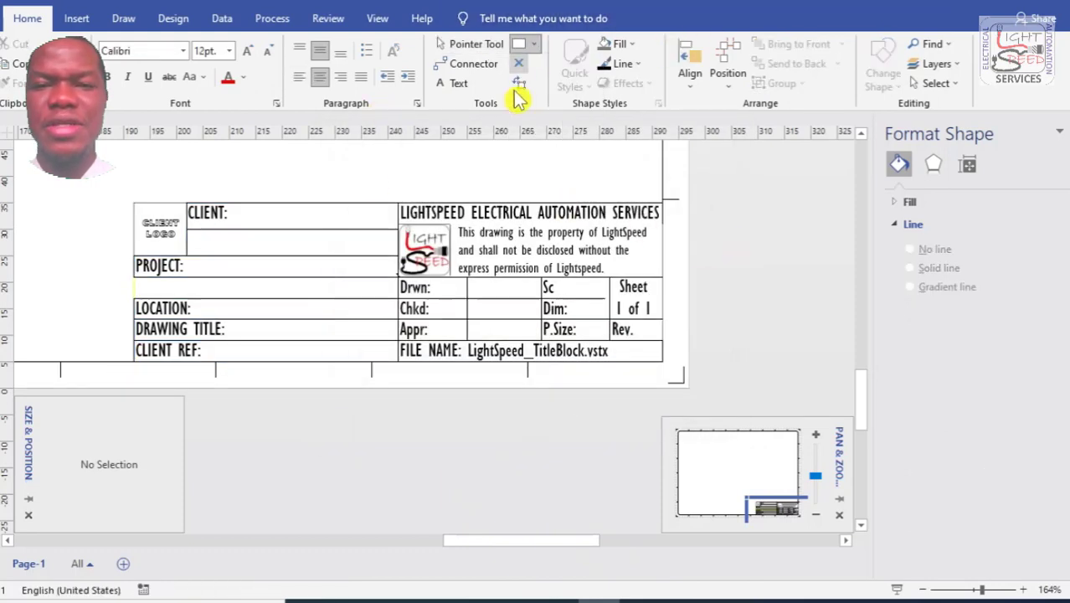
drag(230, 209, 397, 229)
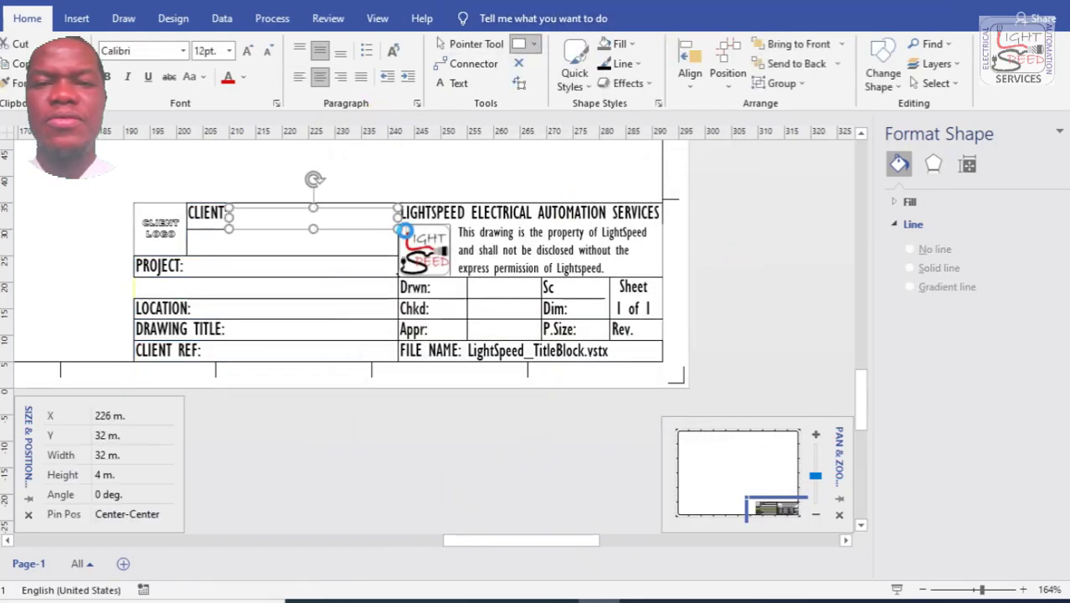
drag(312, 208, 313, 203)
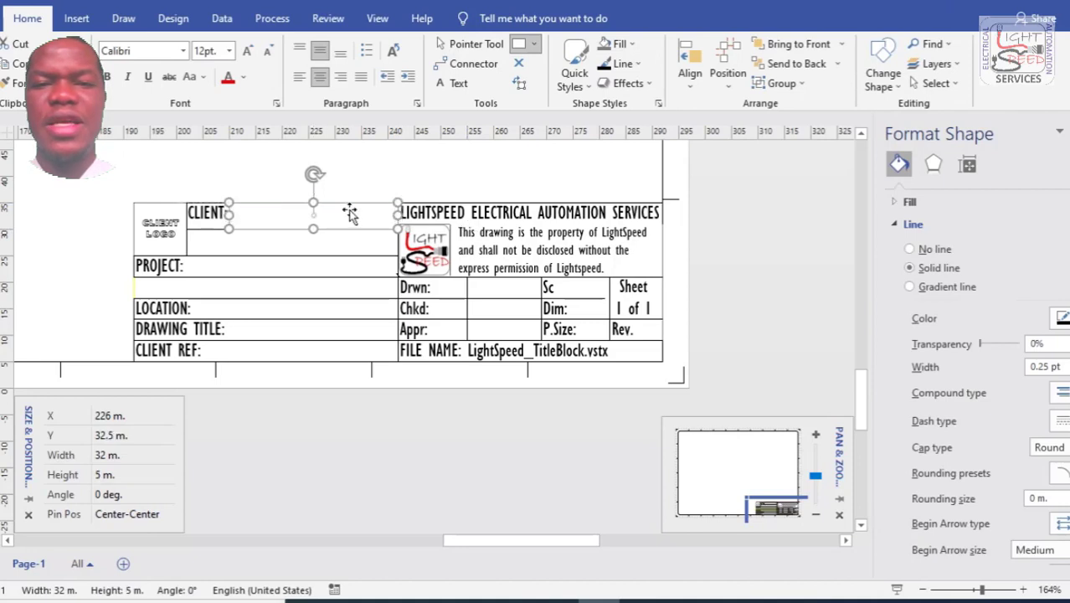
Draw a second rectangle in the blank cell below CLIENT: and fit it to 40 m wide by 5 m high.
mouse_move(249, 217)
mouse_down()
mouse_move(295, 264)
mouse_move(246, 230)
mouse_up()
drag(358, 242, 398, 240)
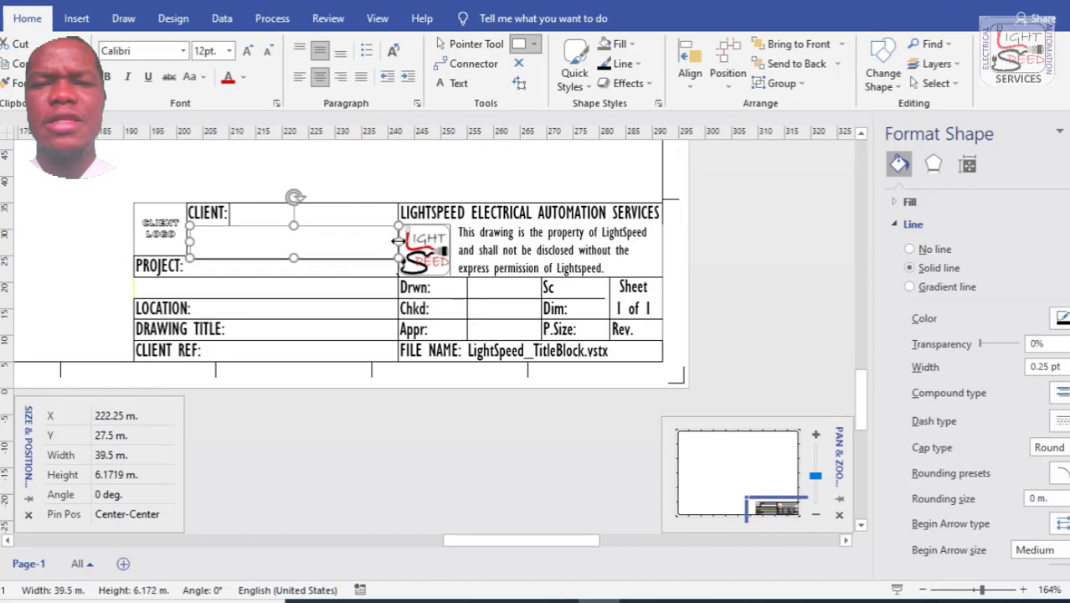
drag(295, 224, 301, 232)
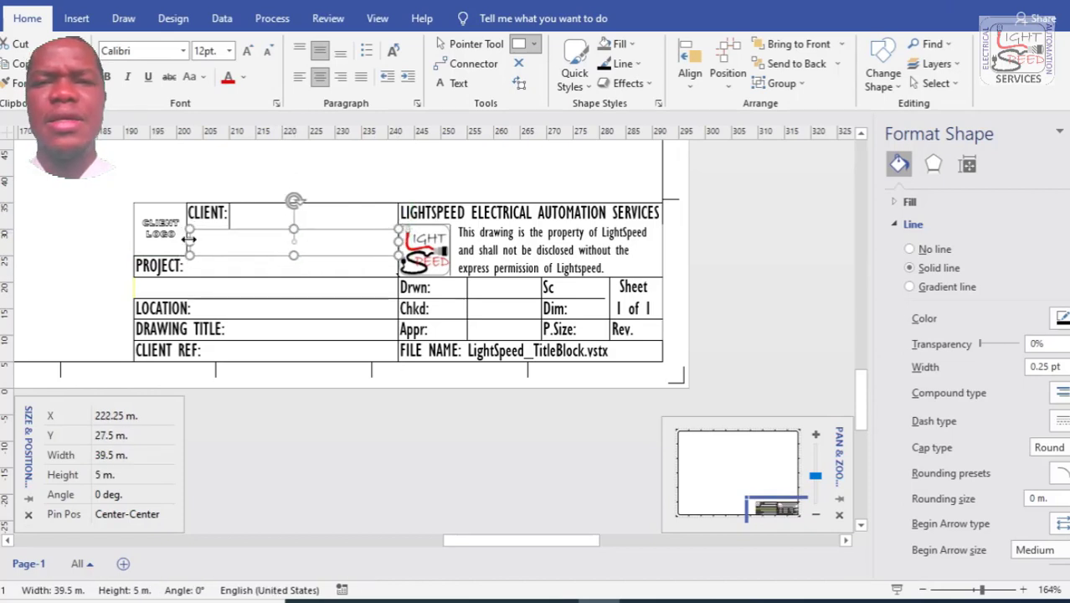
drag(188, 240, 185, 240)
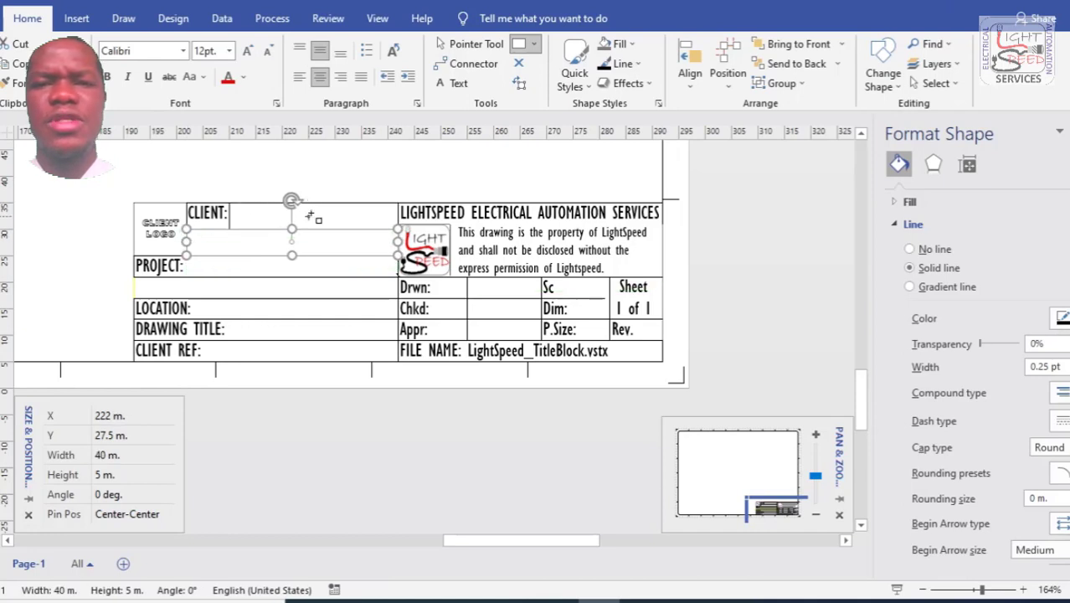
Select both rectangles in the CLIENT area and fill them with light gray.
click(467, 44)
click(339, 220)
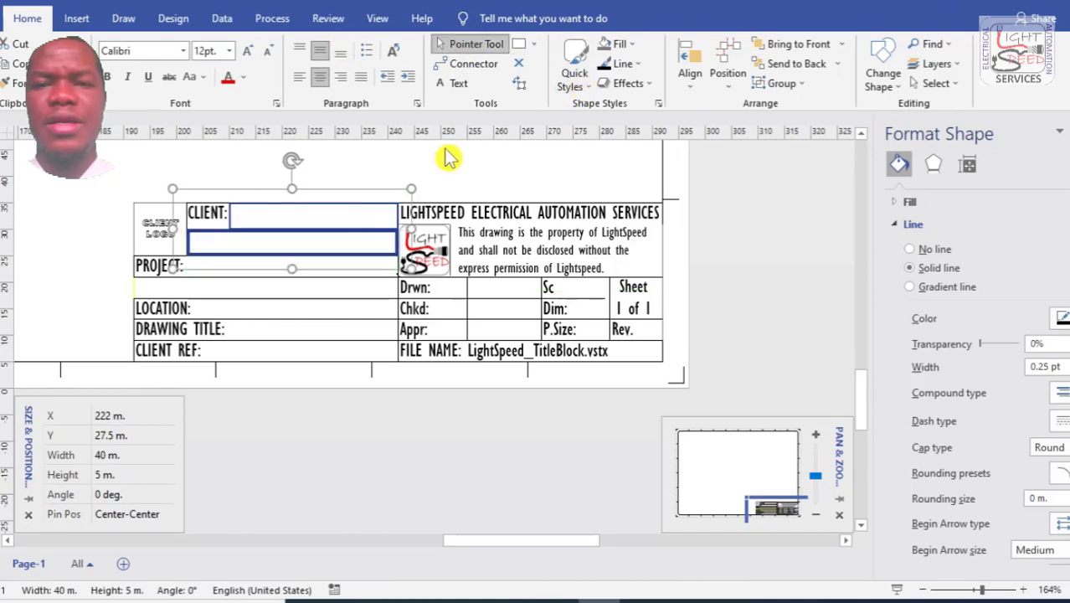
click(628, 44)
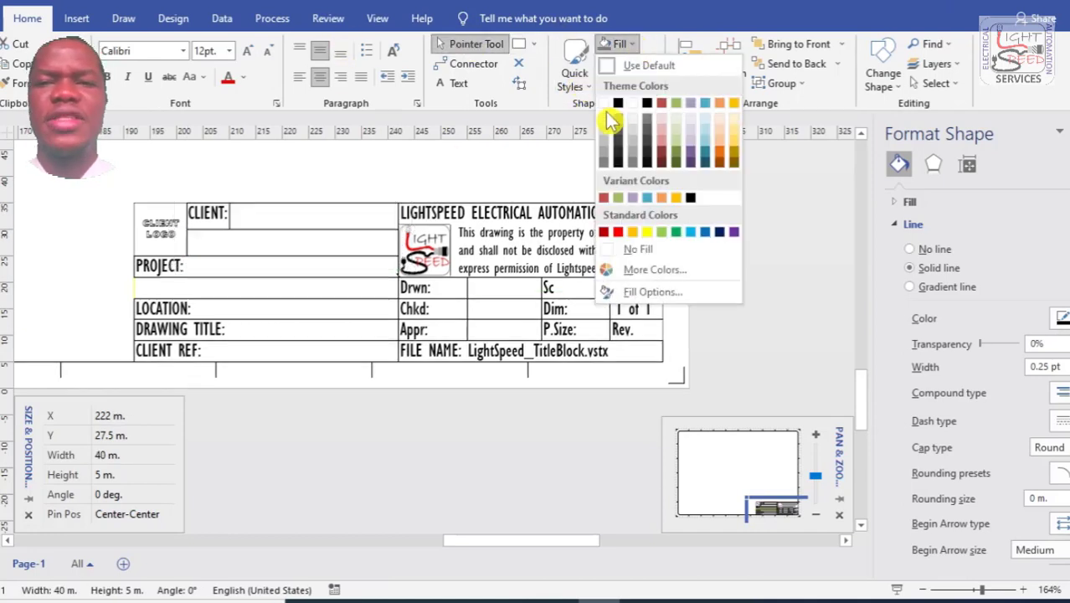
click(605, 130)
click(489, 163)
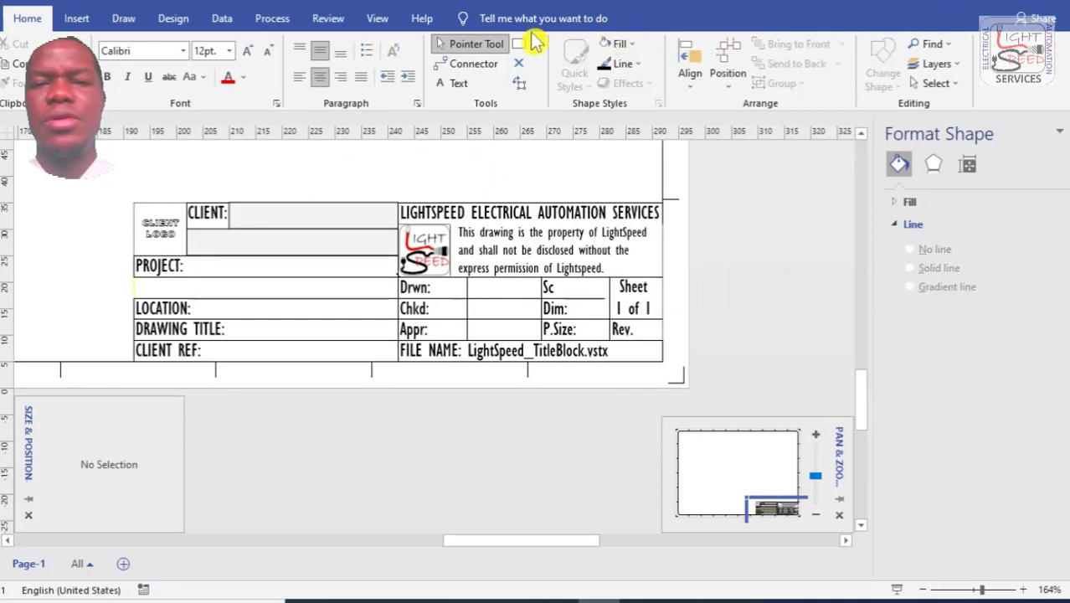
Draw a rectangle filling the blank space after the PROJECT: label up to the cell's end.
click(519, 44)
mouse_move(183, 256)
mouse_down()
mouse_move(255, 276)
mouse_move(397, 276)
mouse_up()
drag(134, 277, 270, 299)
key(ctrl+z)
scroll(114, 305, up, 10)
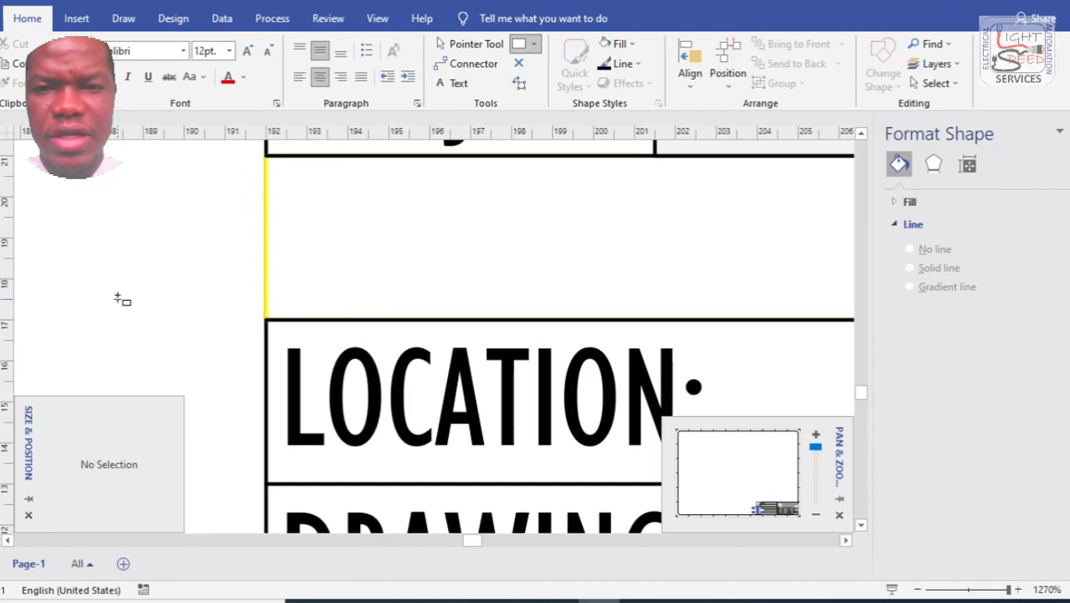
scroll(121, 299, down, 7)
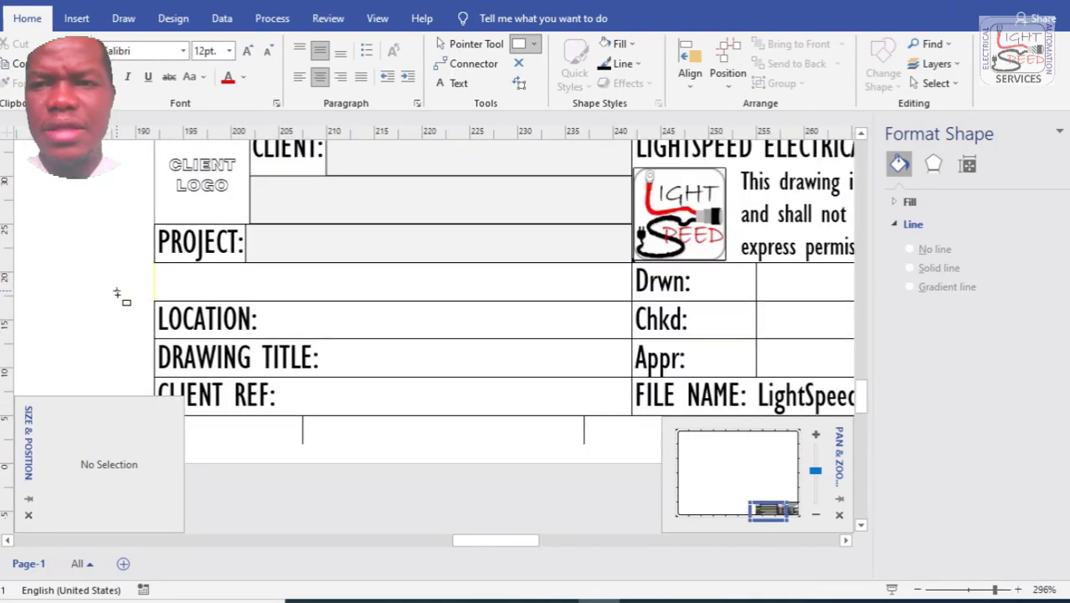
Unlock the Title Block layer in the layer properties so its shapes can be edited.
scroll(117, 294, up, 4)
click(474, 44)
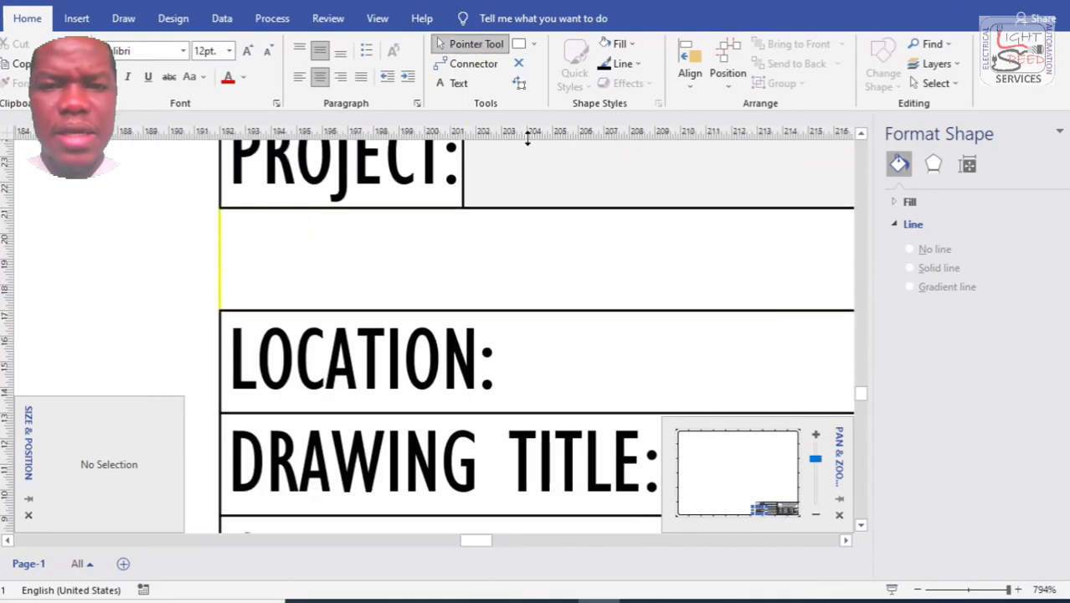
click(936, 64)
click(951, 119)
click(612, 208)
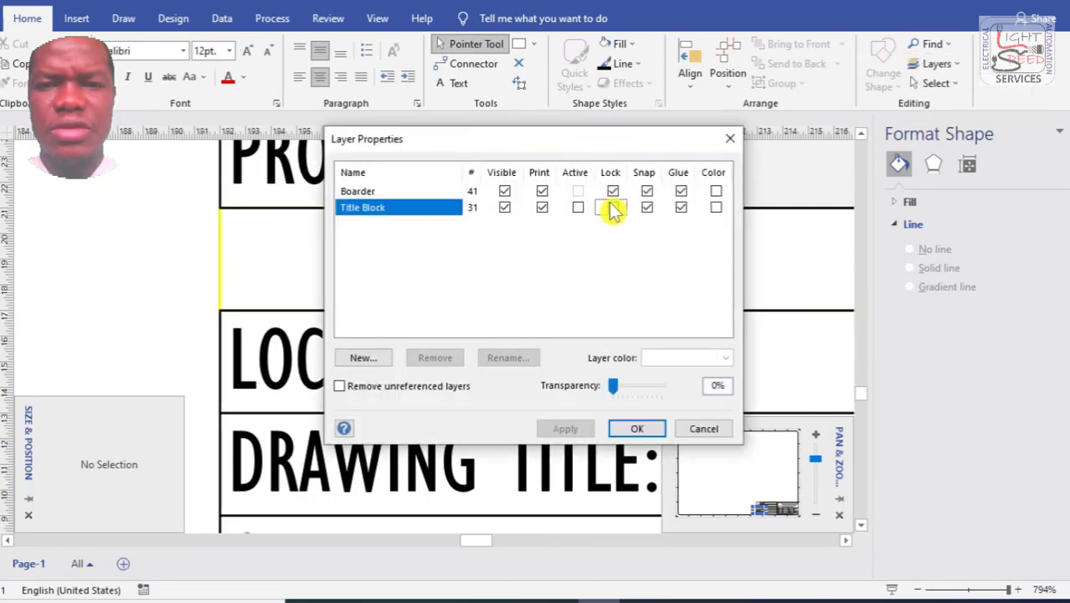
click(638, 429)
Make the yellow outline of the blank 50 m by 4 m cell below PROJECT: fully transparent and view its fill settings.
click(218, 278)
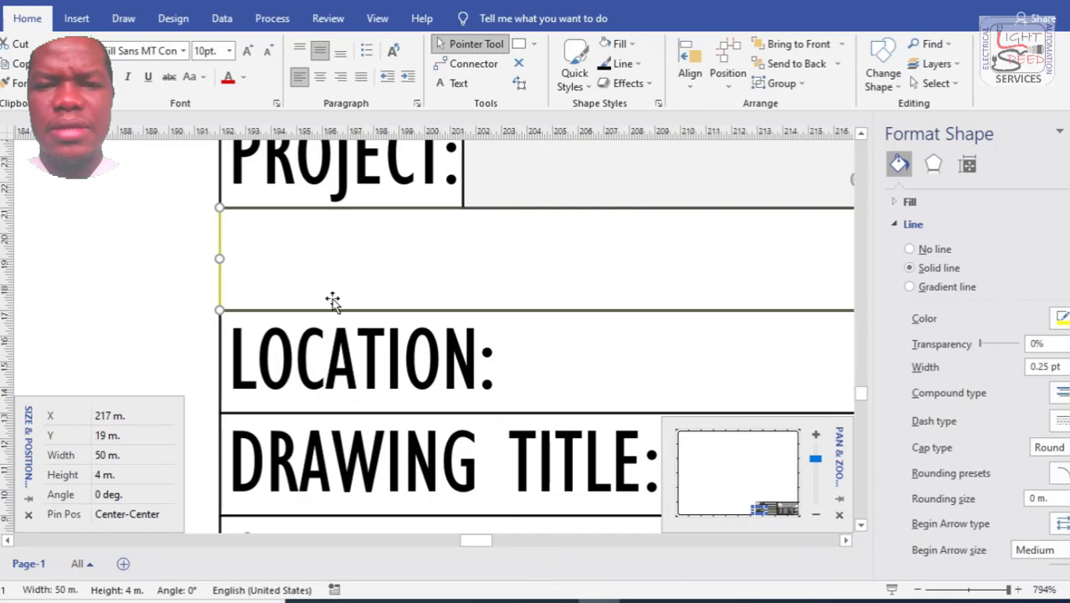
ctrl+scroll(565, 410, down, 2)
scroll(562, 405, right, 5)
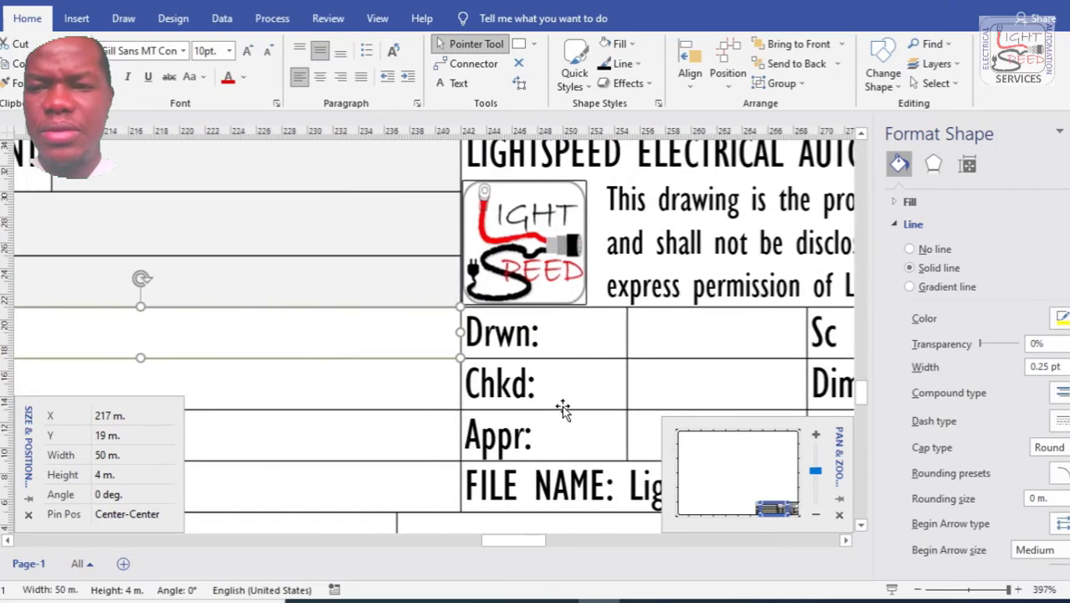
scroll(562, 406, left, 3)
click(1062, 318)
click(985, 363)
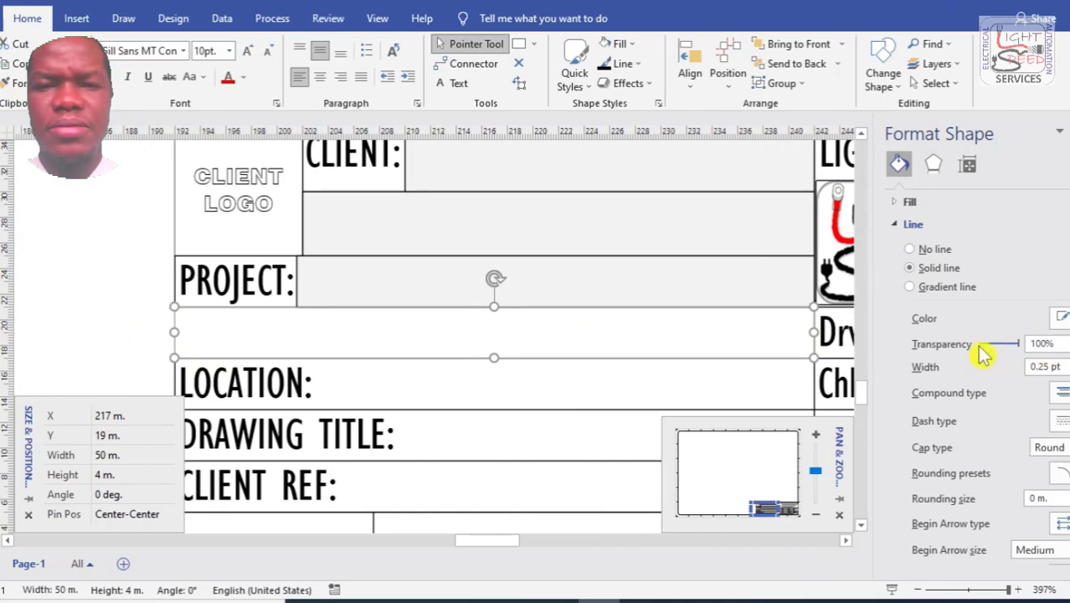
click(139, 278)
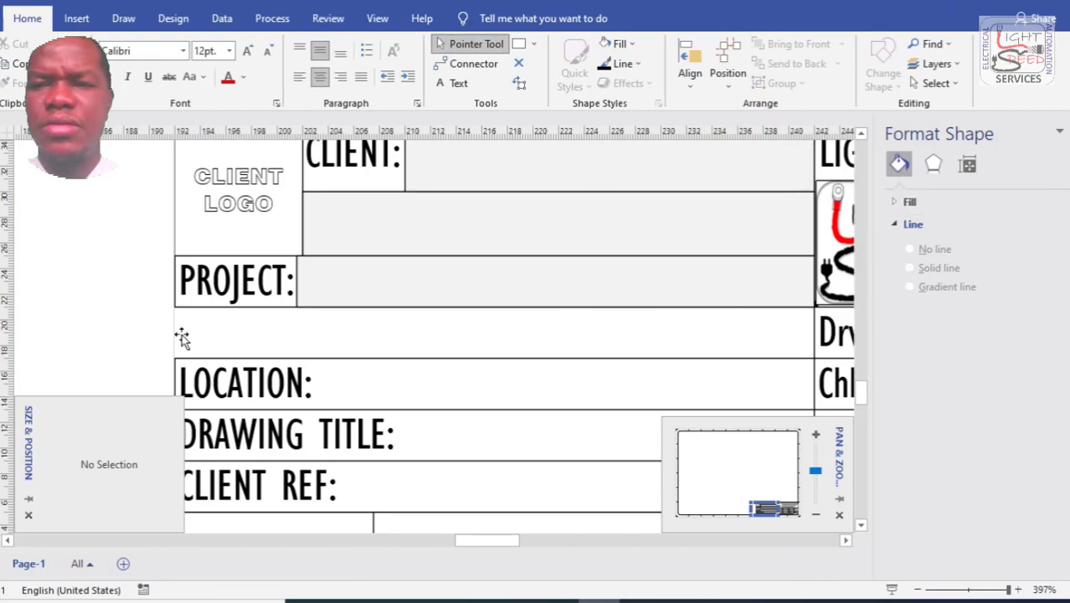
click(332, 332)
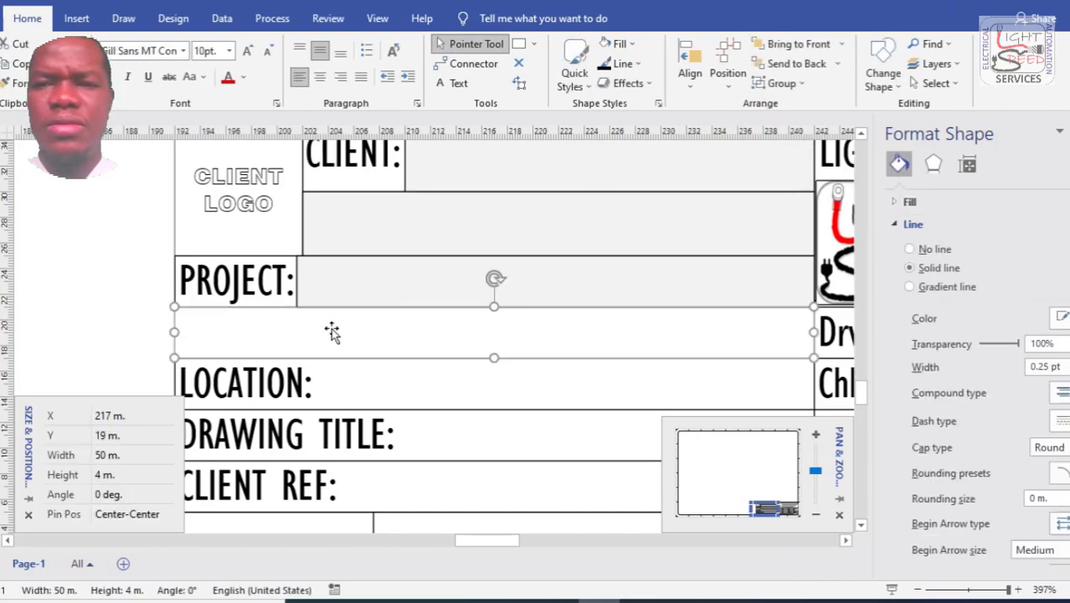
click(906, 208)
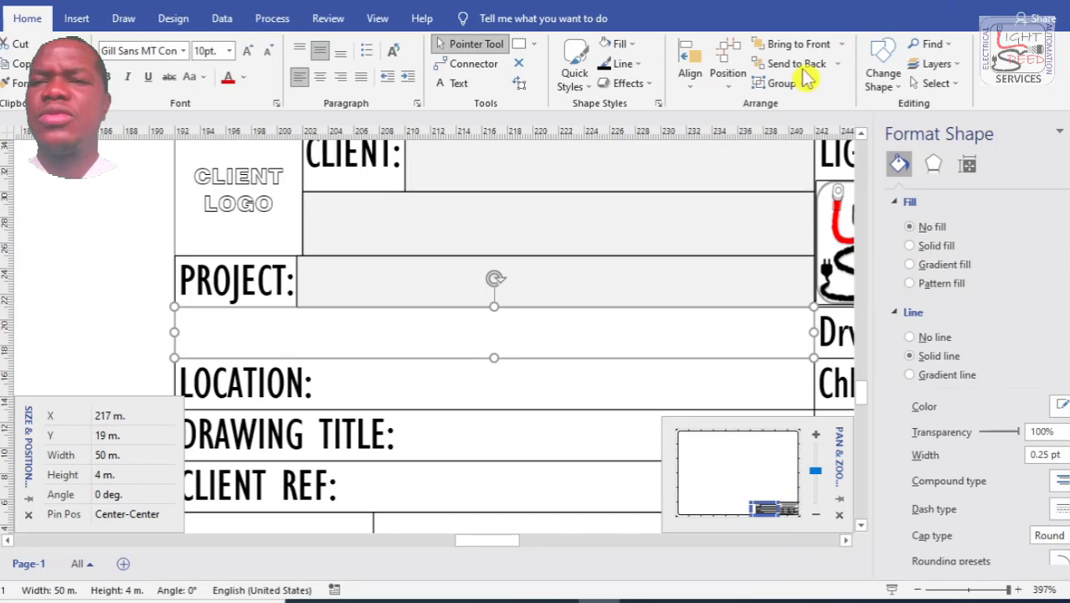
click(87, 316)
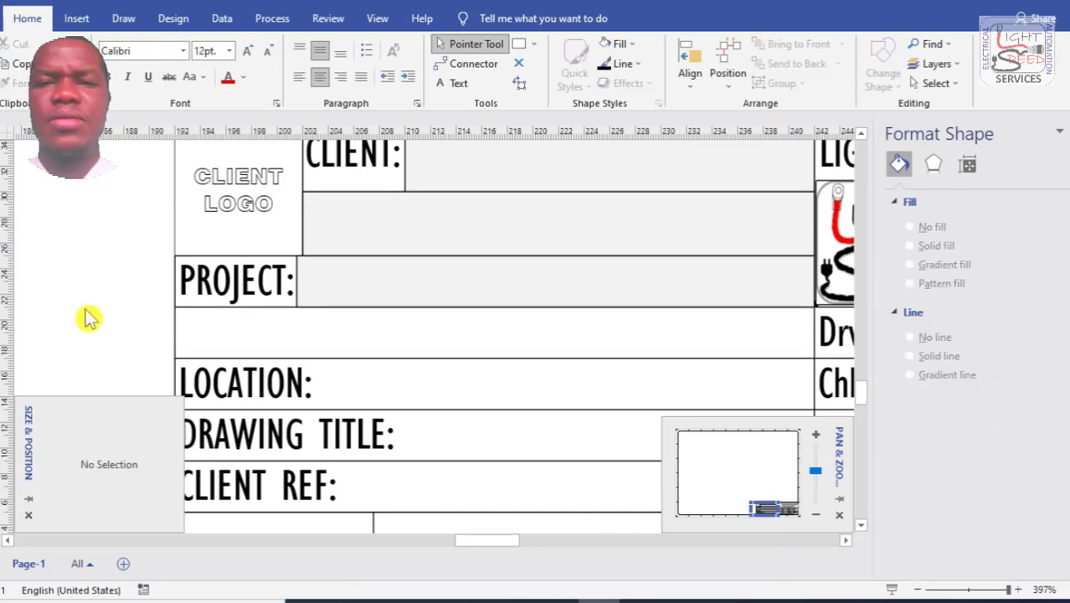
click(936, 63)
click(953, 106)
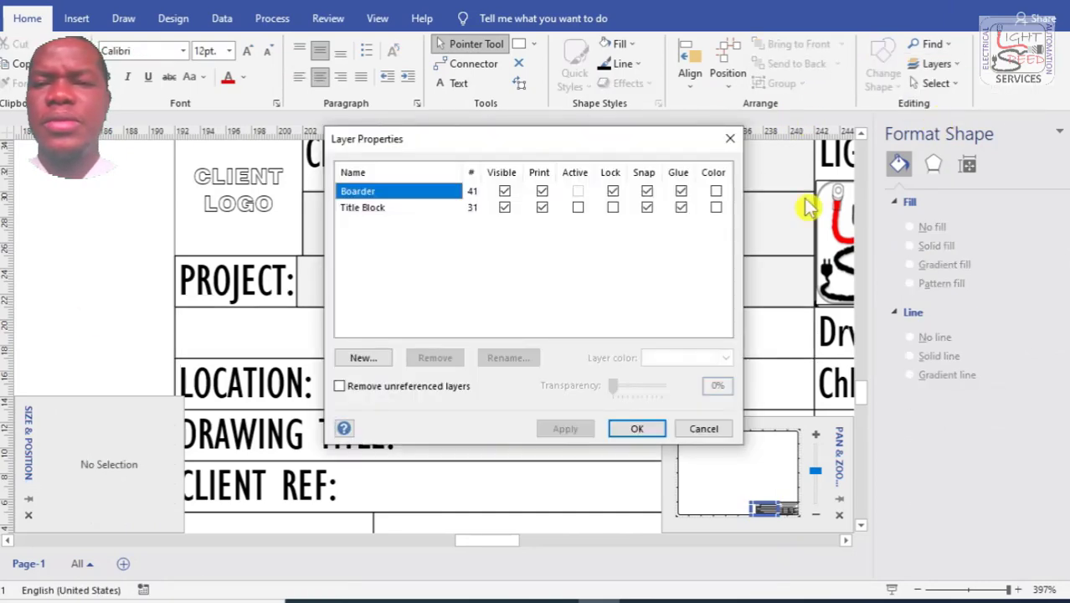
click(724, 431)
Delete the unfilled cell rectangle in the blank row below PROJECT: and lock the Title Block layer.
click(179, 327)
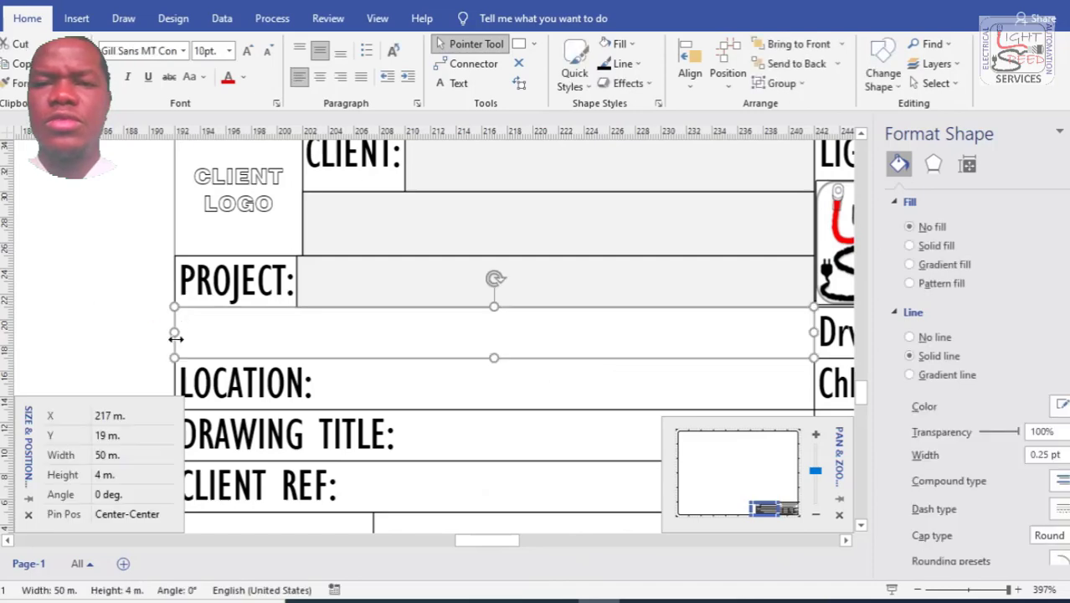
click(176, 339)
click(965, 106)
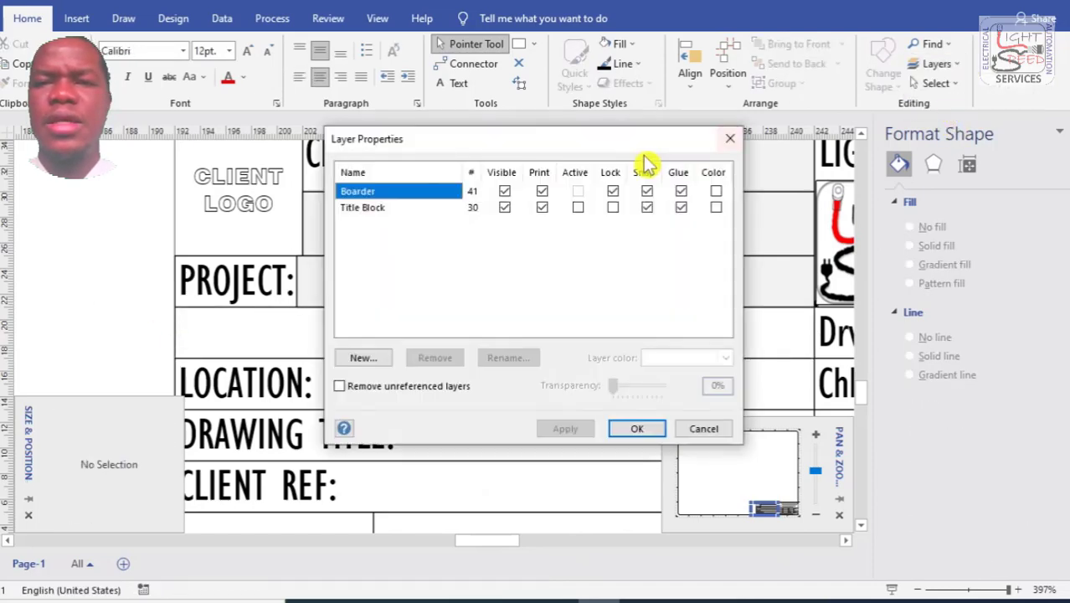
click(613, 206)
click(633, 425)
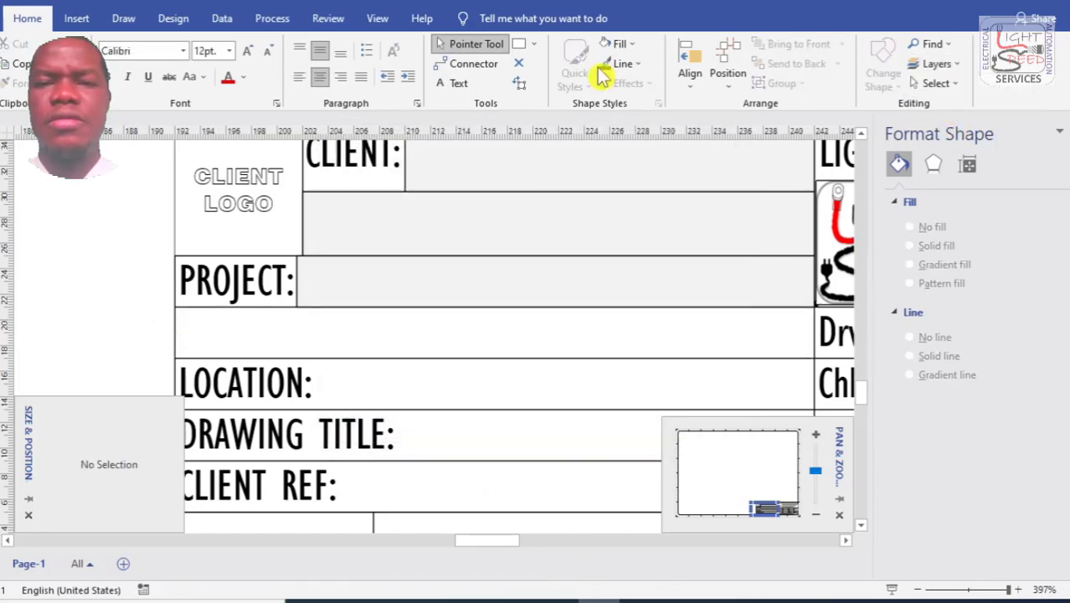
Draw a 50 m by 4 m rectangle in the blank row below PROJECT: and a 39 m by 4 m one after LOCATION:.
click(520, 43)
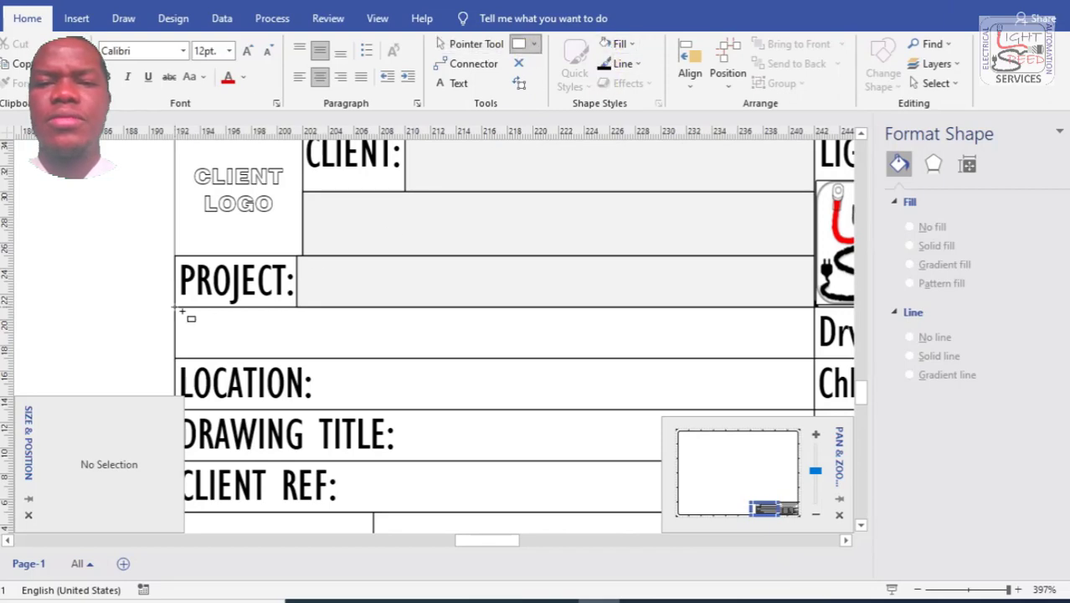
drag(181, 310, 812, 358)
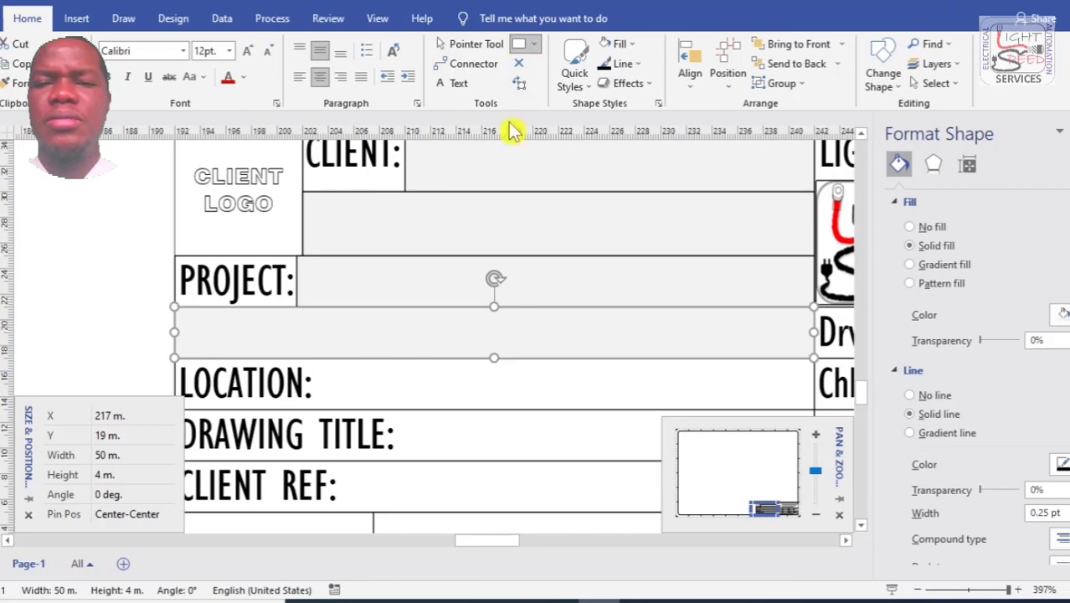
drag(317, 410, 814, 357)
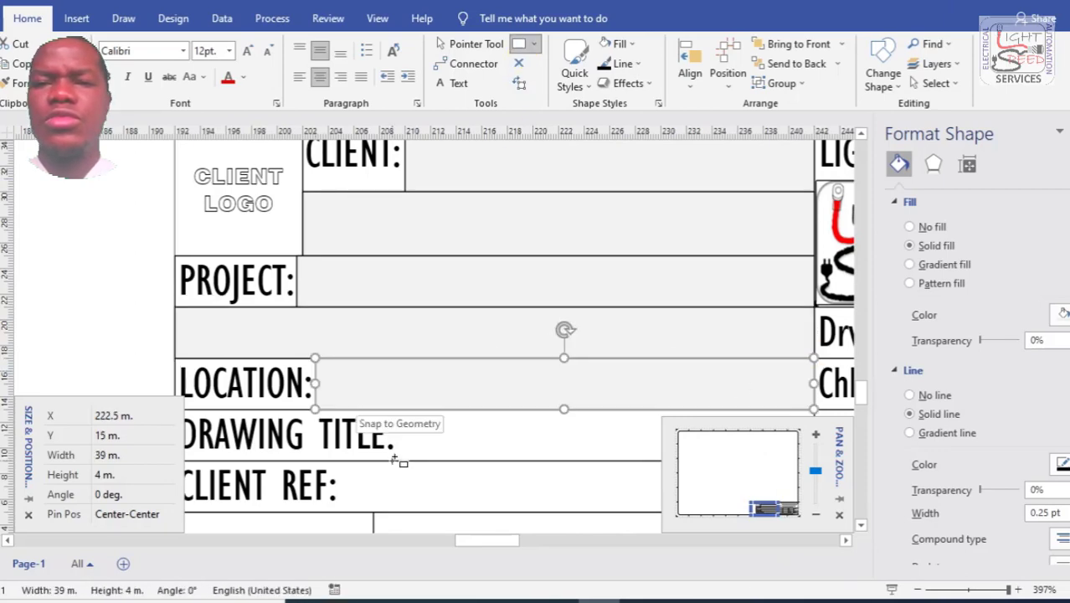
Unlock the Title Block layer and return to the Pointer Tool for editing the labels.
click(936, 64)
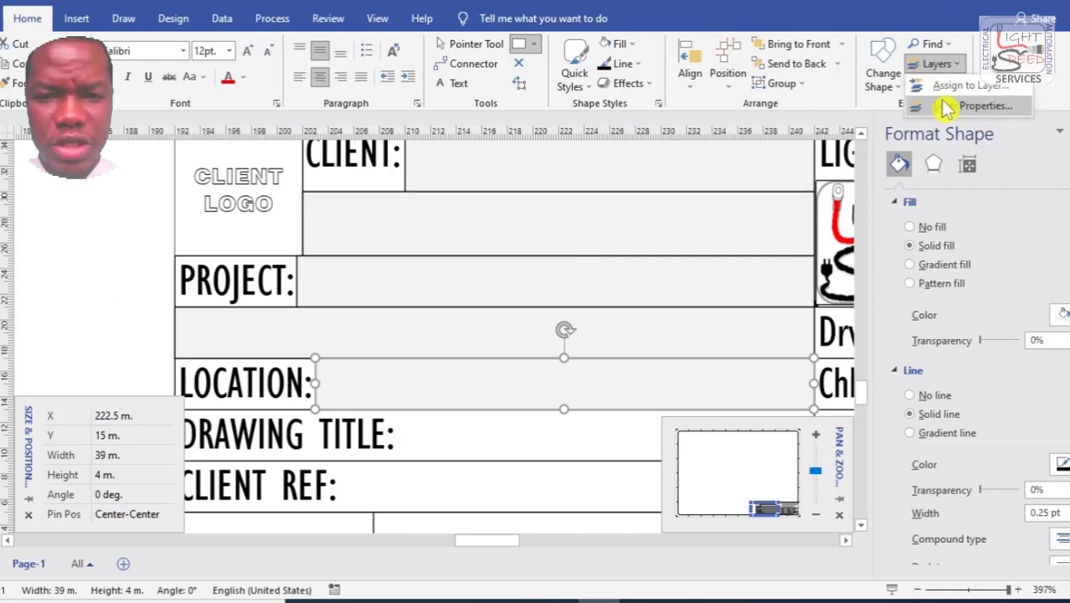
click(950, 104)
click(614, 207)
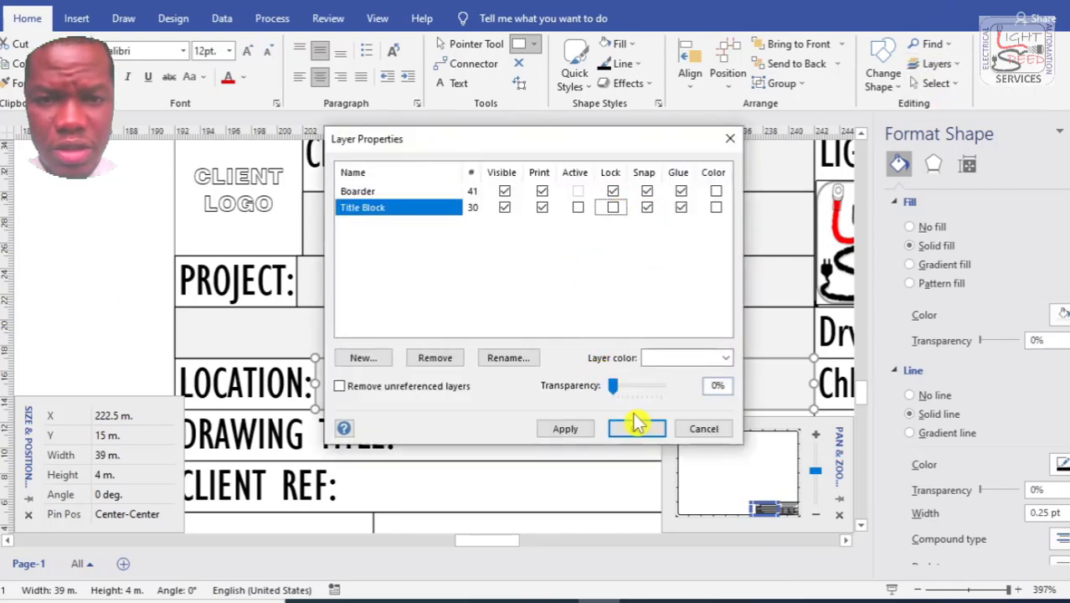
click(635, 428)
click(458, 45)
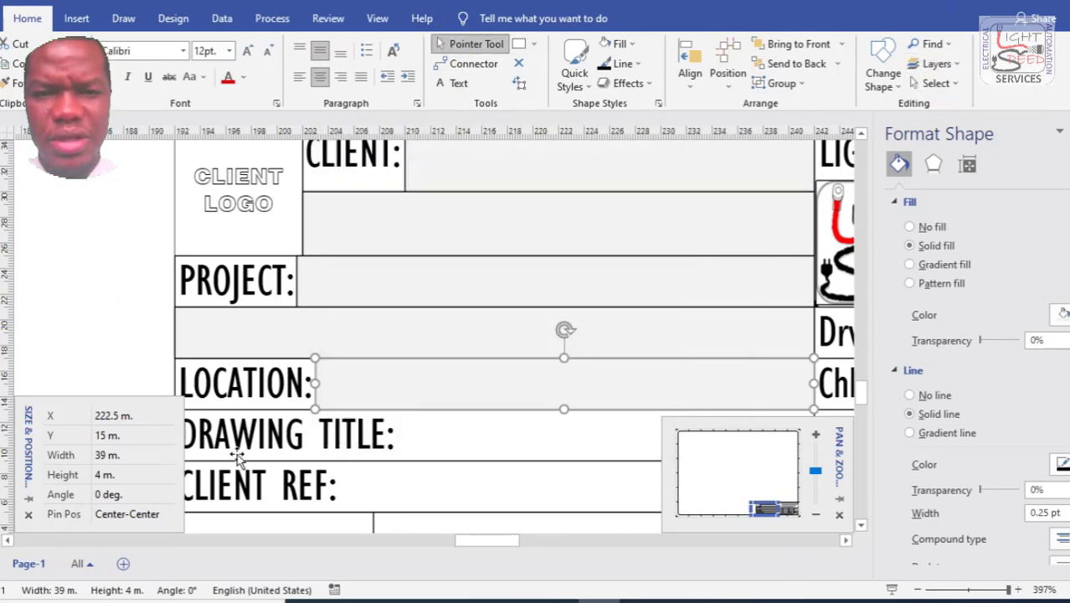
Shorten the DRAWING TITLE: label to DRW TITLE:.
click(238, 448)
key(BackSpace)
key(BackSpace)
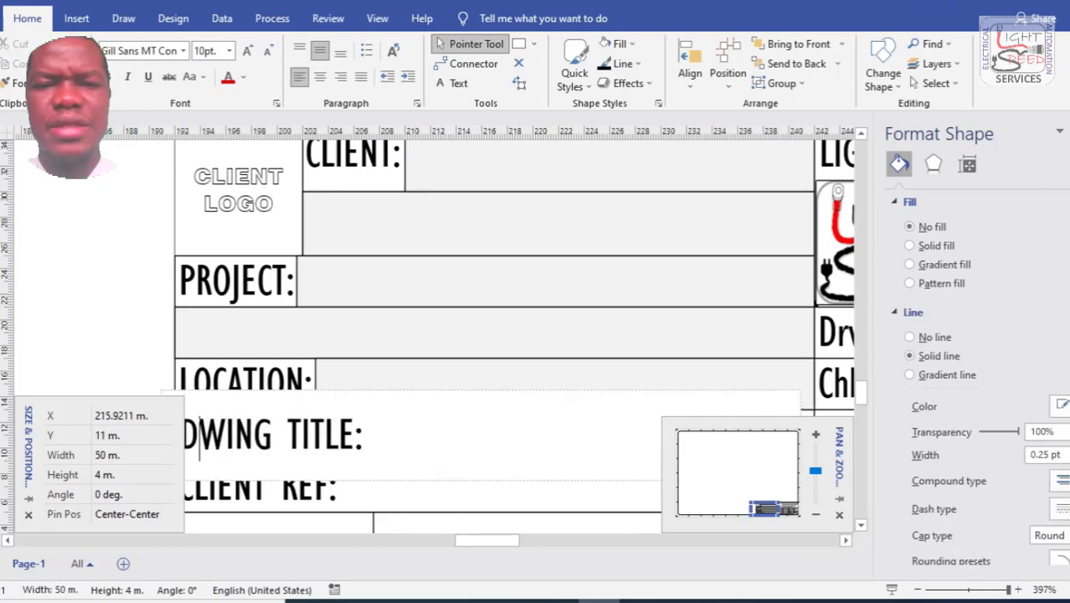
text(R)
key(Delete)
key(Right)
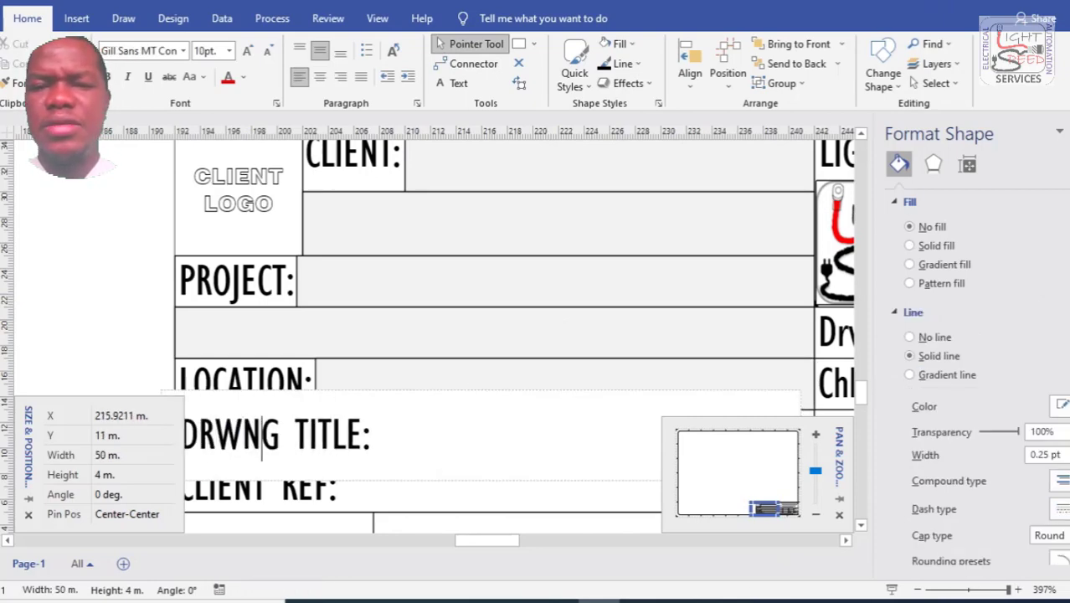
key(Delete)
key(BackSpace)
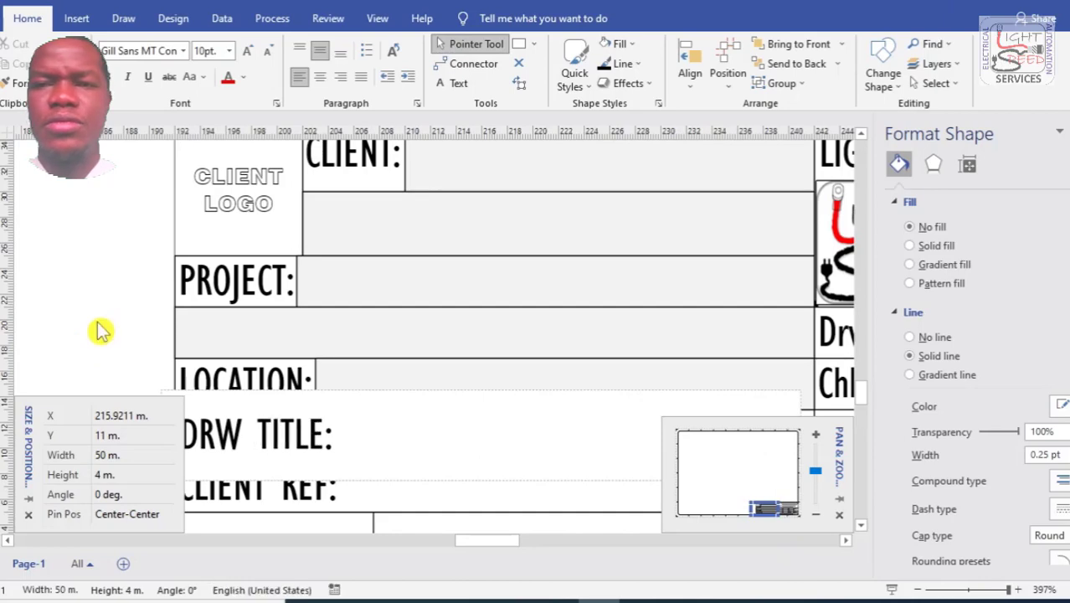
click(101, 327)
Lock the Title Block layer with the shortened label in place.
click(933, 43)
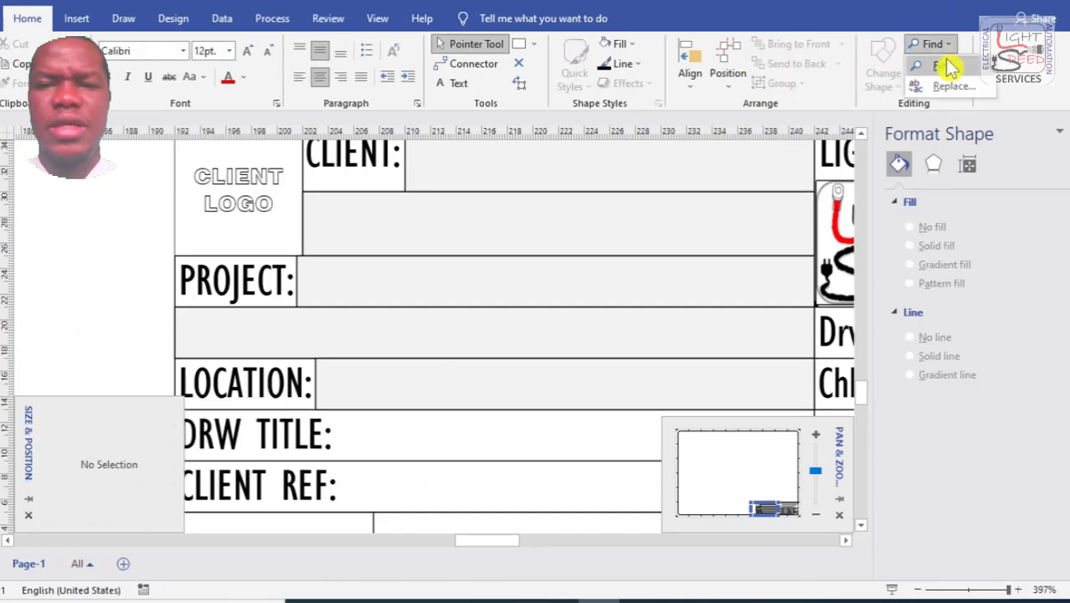
click(936, 64)
click(961, 102)
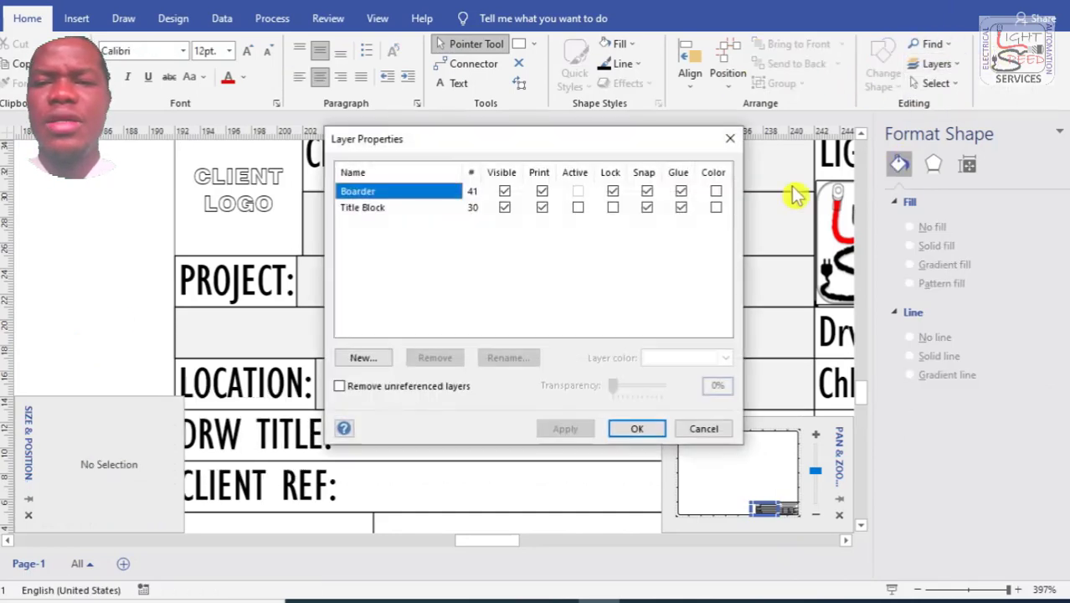
click(613, 207)
click(633, 428)
Draw rectangles filling the blank spaces after the DRW TITLE: and CLIENT REF: labels up to the cells' ends.
drag(773, 507, 768, 512)
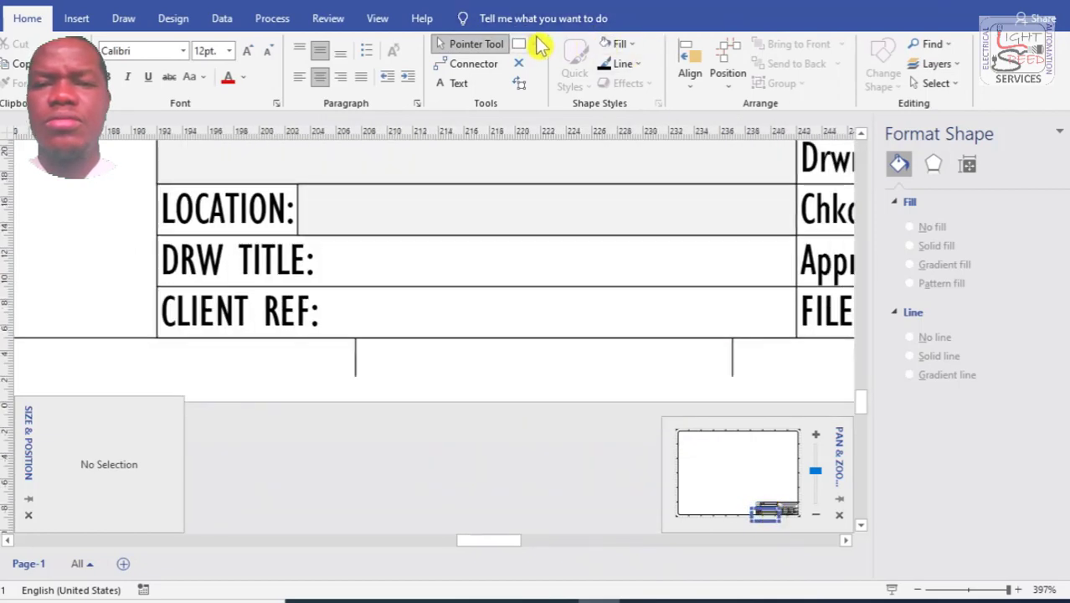
click(519, 44)
mouse_move(799, 239)
mouse_down()
mouse_move(394, 302)
mouse_move(311, 243)
mouse_move(289, 251)
mouse_move(322, 286)
mouse_up()
drag(796, 338, 323, 287)
Draw rectangles in the blank spaces after Chkd: and Appr: and in the empty cells beside them.
mouse_move(482, 543)
mouse_down()
mouse_move(545, 543)
mouse_move(521, 528)
mouse_up()
drag(266, 286, 175, 235)
drag(267, 184, 177, 235)
drag(448, 286, 267, 235)
mouse_move(450, 184)
mouse_down()
mouse_move(309, 201)
mouse_move(266, 234)
mouse_up()
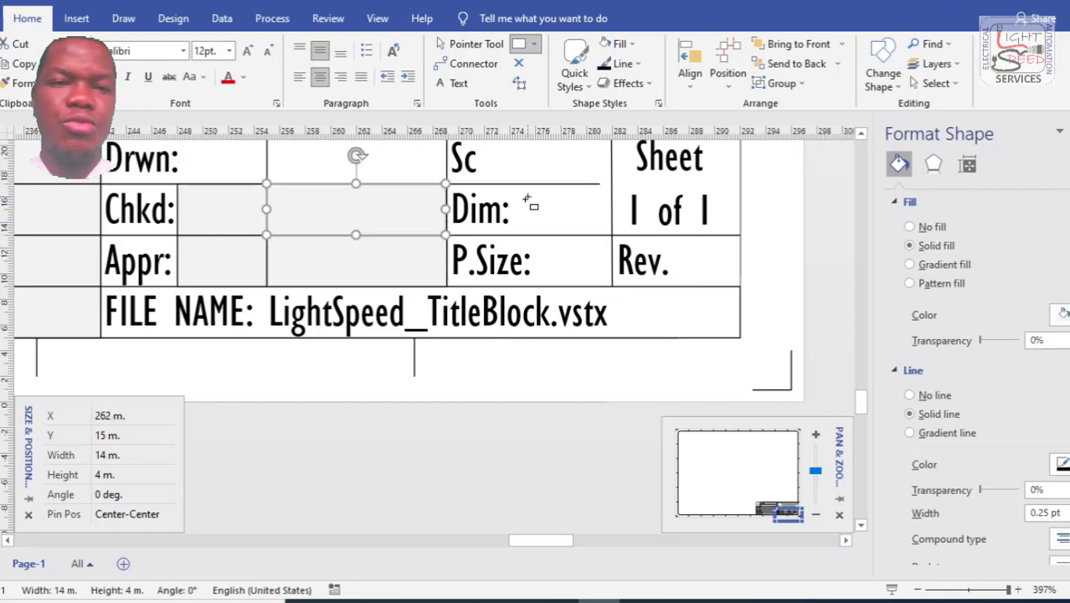
Draw rectangles filling the blank spaces after the Dim: and P.Size: labels.
drag(509, 186, 611, 236)
mouse_move(532, 287)
mouse_down()
mouse_move(571, 244)
mouse_move(612, 236)
mouse_up()
Delete the rectangle after Dim: and unlock the Title Block layer.
click(596, 186)
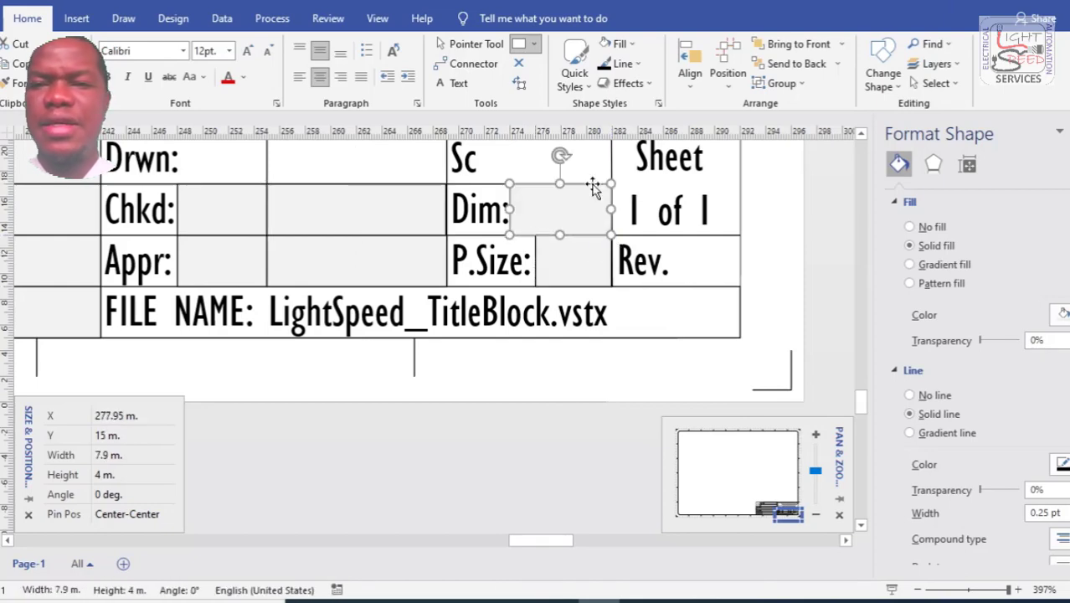
key(Delete)
scroll(865, 401, up, 3)
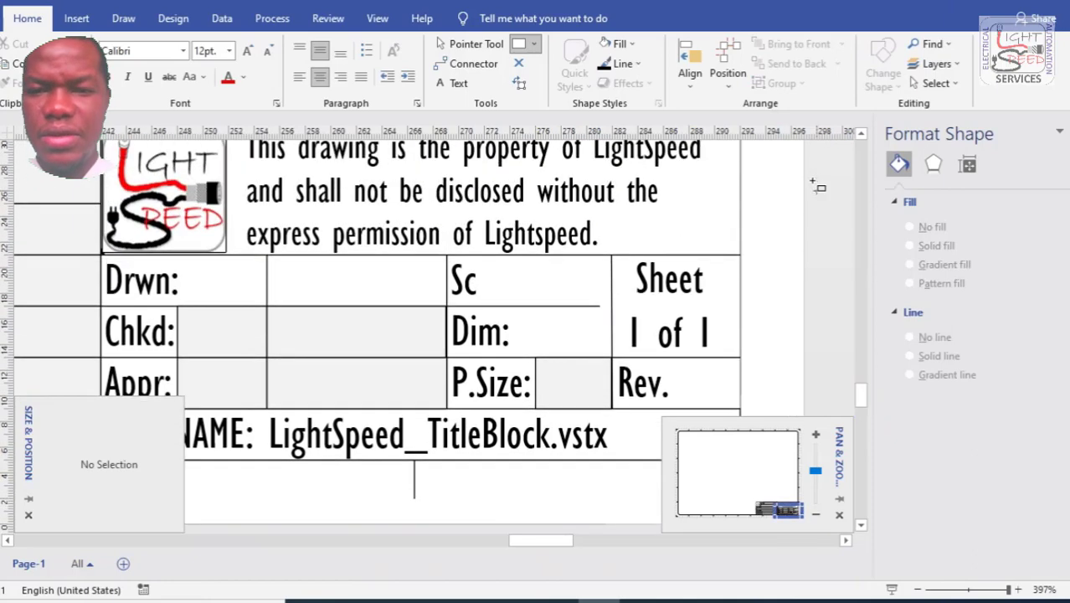
click(931, 64)
click(936, 107)
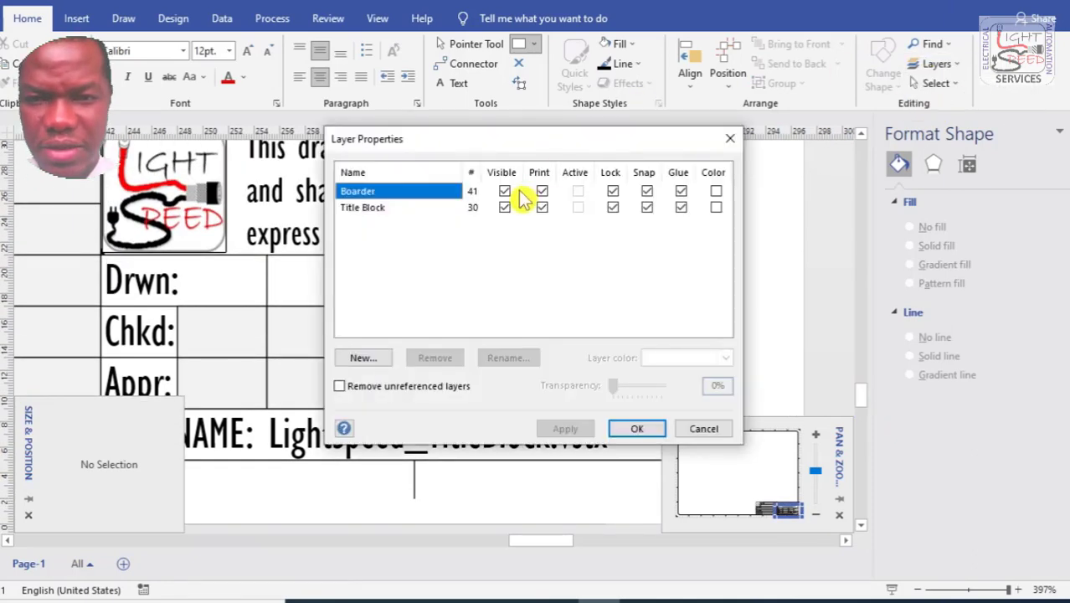
click(625, 208)
click(636, 429)
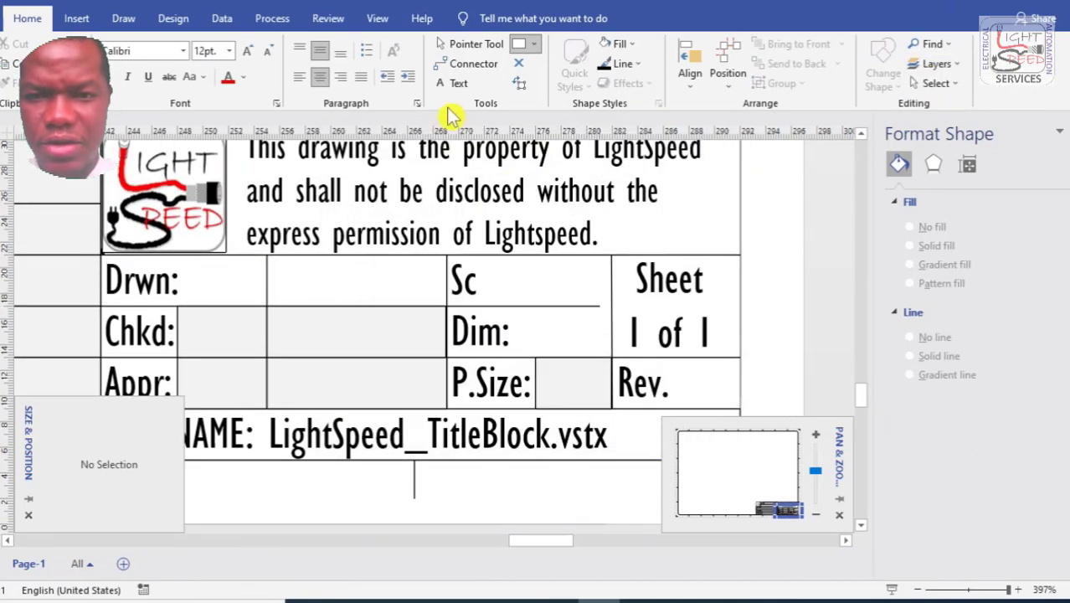
Extend the horizontal line between Sc and Dim: so that it meets the vertical border of the Sheet cell.
click(469, 44)
click(582, 307)
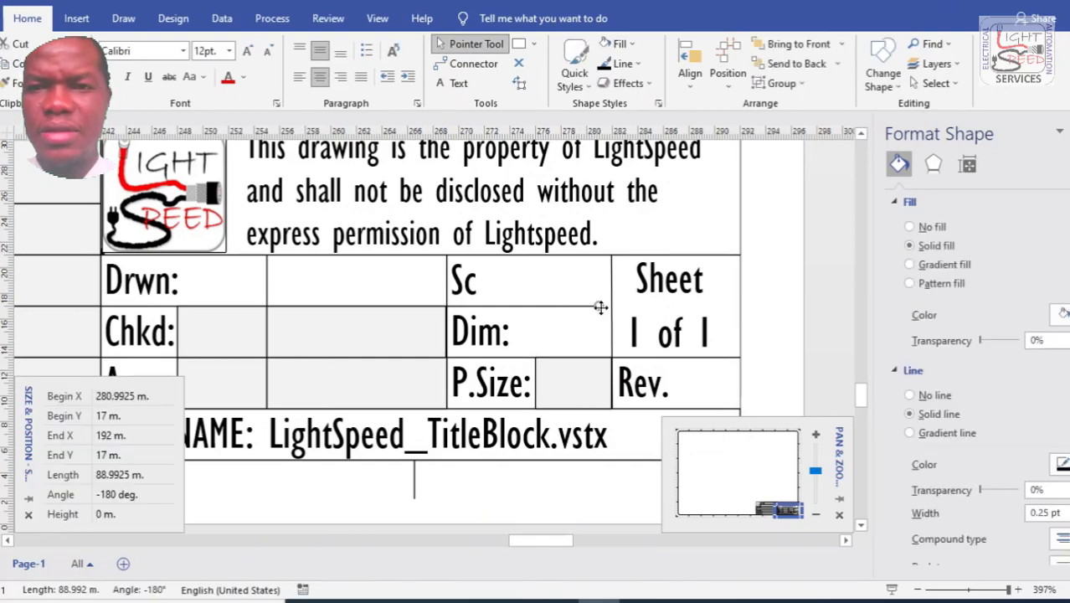
drag(600, 307, 611, 306)
click(808, 314)
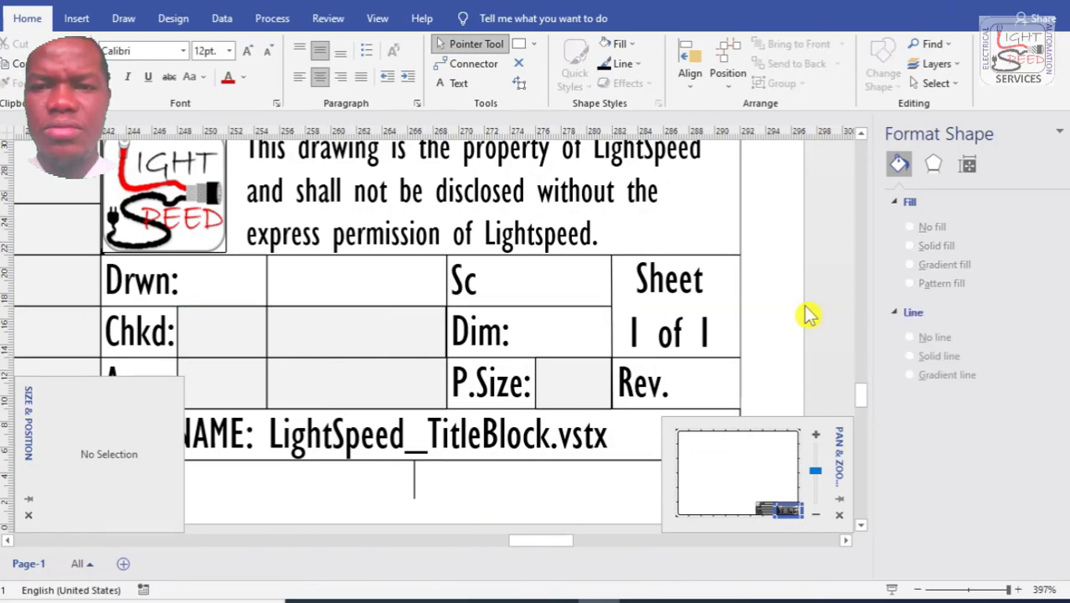
Lock the Title Block layer, keep the Boarder layer locked, and activate the Rectangle tool.
click(937, 64)
click(934, 107)
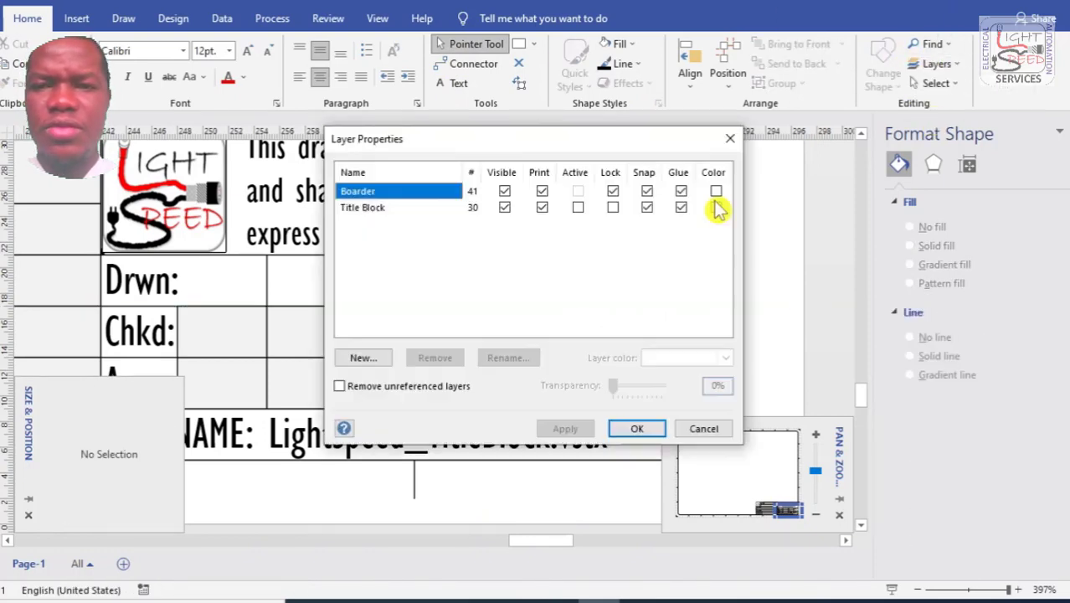
click(612, 194)
click(613, 208)
click(612, 192)
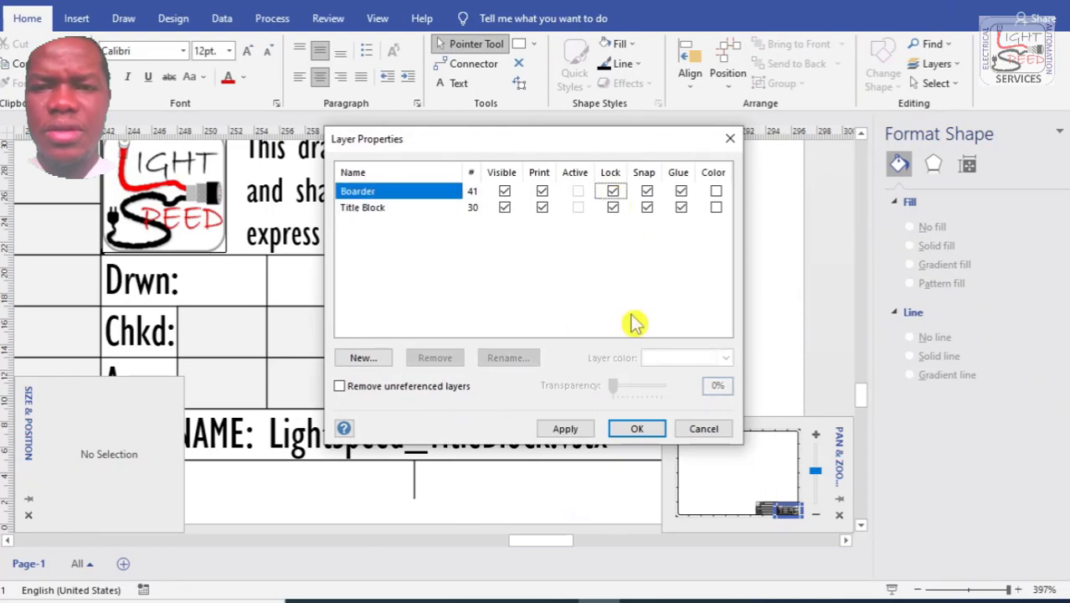
click(639, 428)
key(ctrl+8)
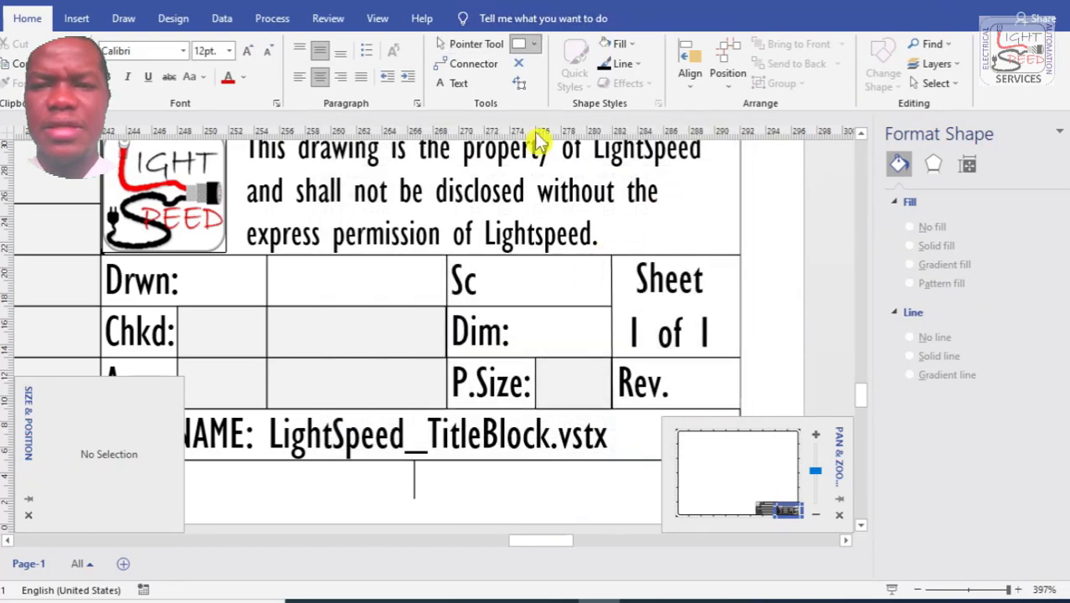
Draw a 7.9 m by 4 m rectangle filling the space after Dim: and unlock the Title Block layer.
drag(612, 358, 509, 306)
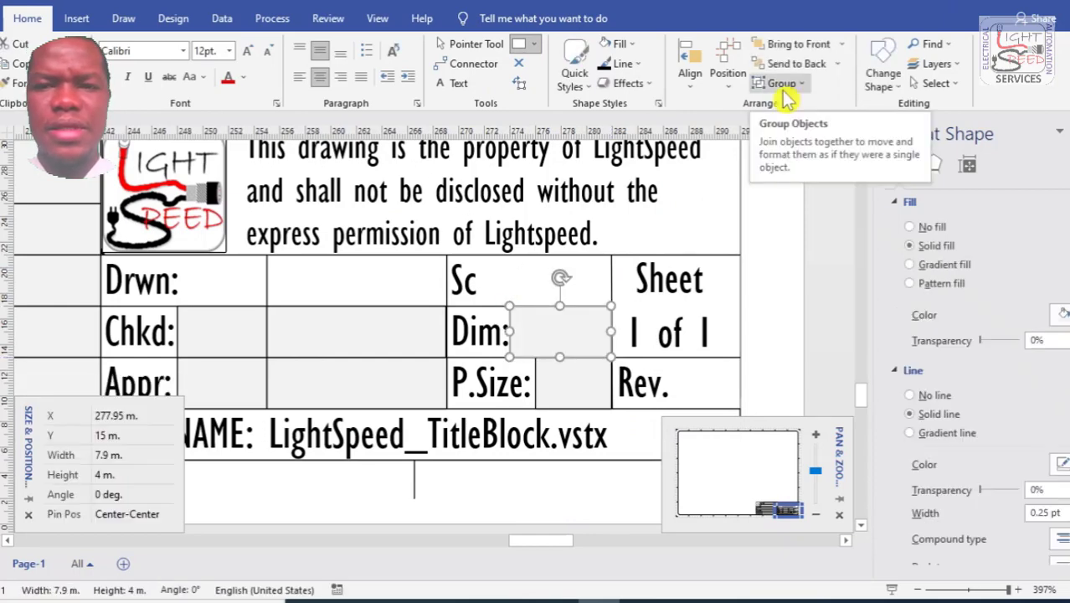
click(934, 64)
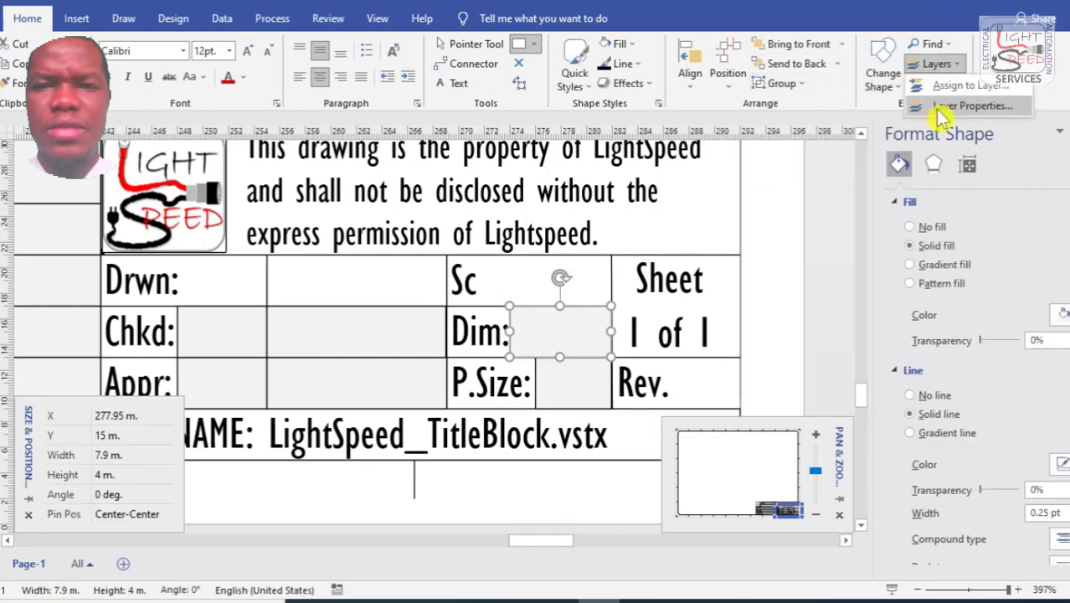
click(940, 108)
click(616, 210)
click(628, 427)
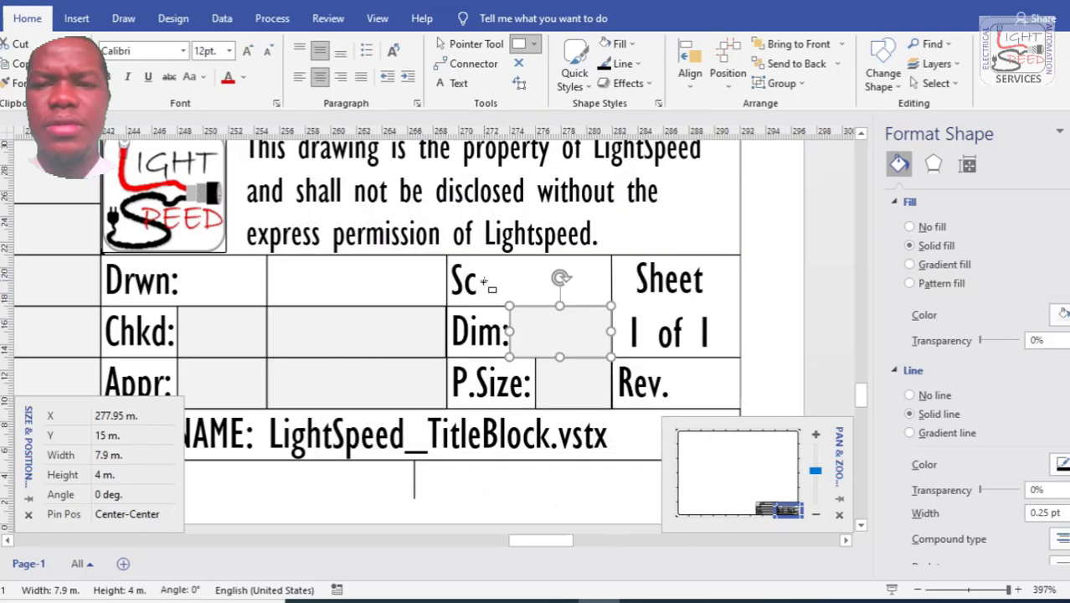
Change the Sc label to read "Sc:" and lock the Title Block layer.
click(469, 43)
double_click(470, 279)
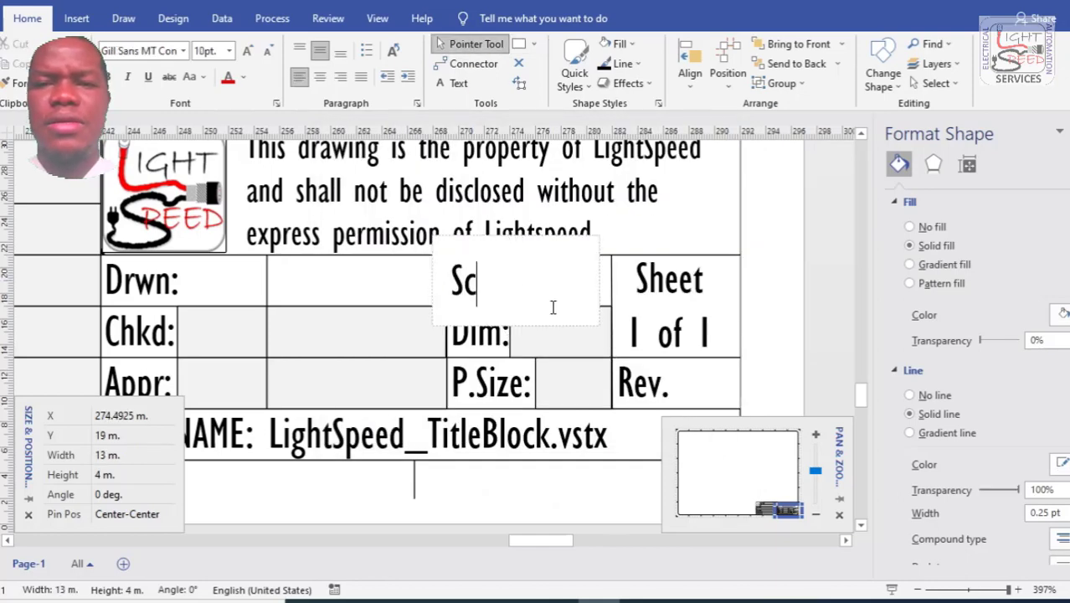
click(434, 255)
click(935, 64)
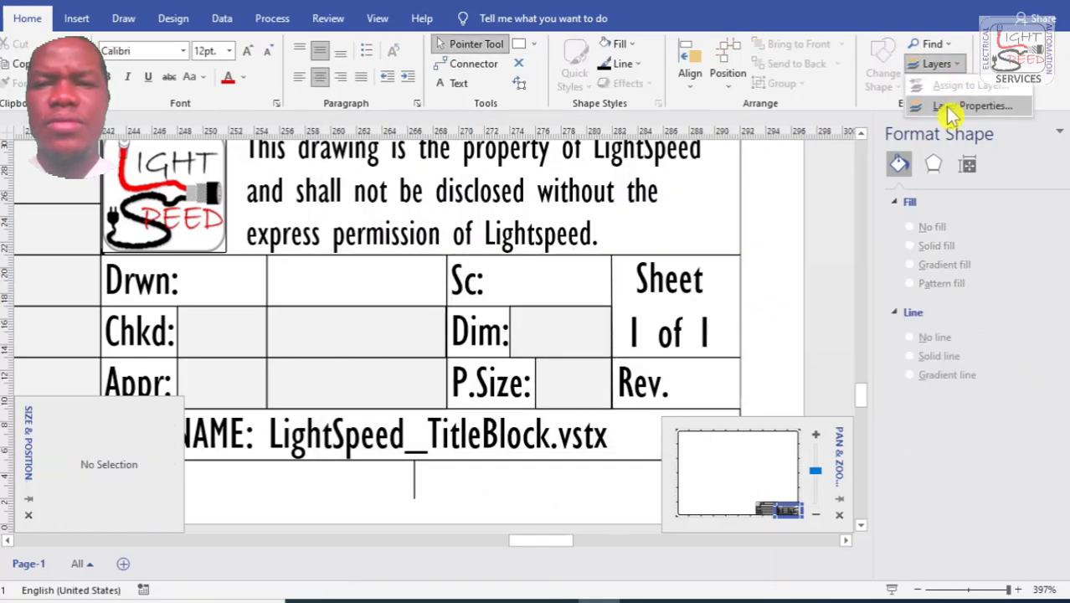
click(949, 112)
click(617, 210)
click(637, 428)
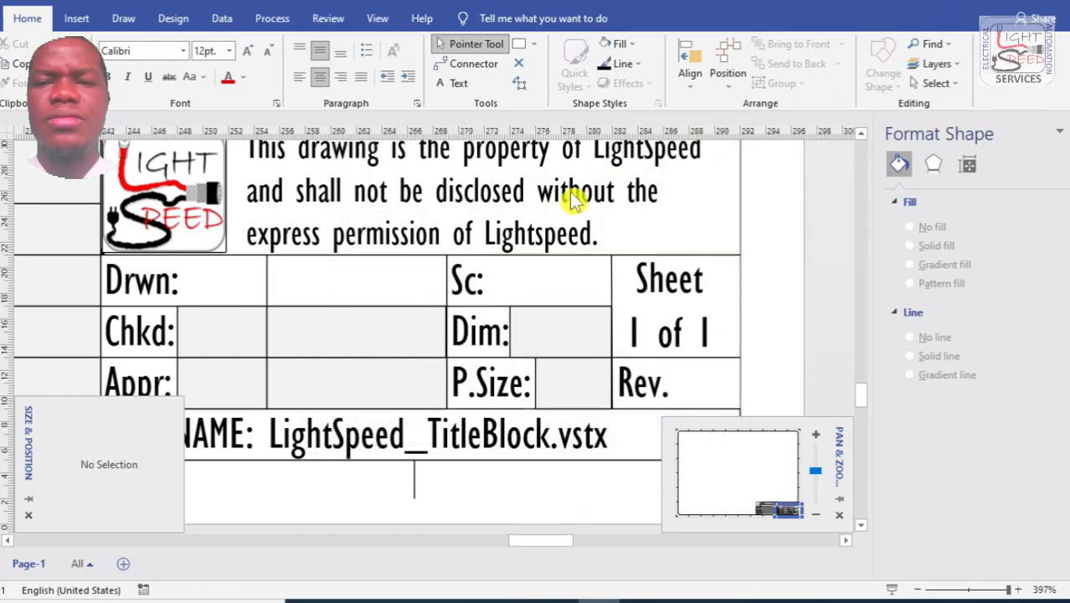
Draw a 10 m by 4 m rectangle after Sc: and a 5.6 m by 4 m rectangle after Rev.
click(519, 44)
drag(611, 255, 484, 306)
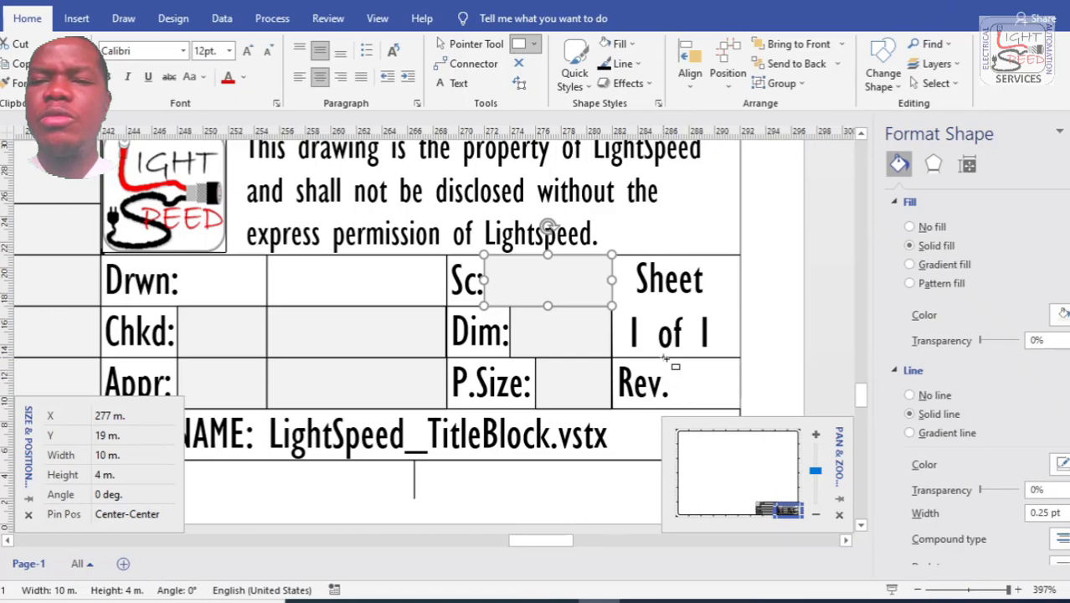
drag(667, 357, 739, 408)
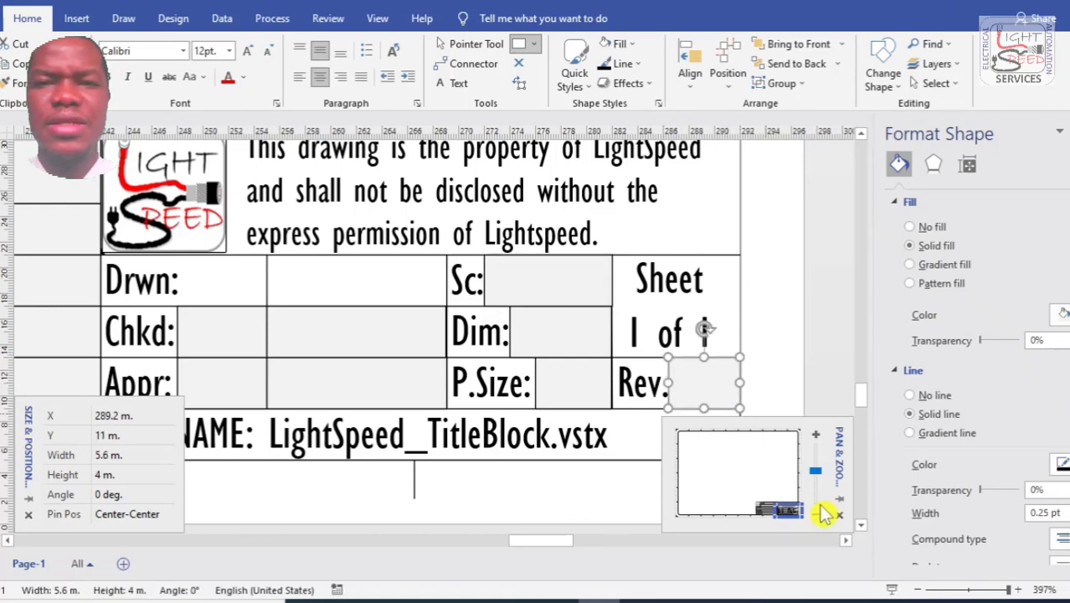
Set the text size of all the entry rectangles between Chkd: and Rev. to 10 pt.
scroll(820, 521, down, 10)
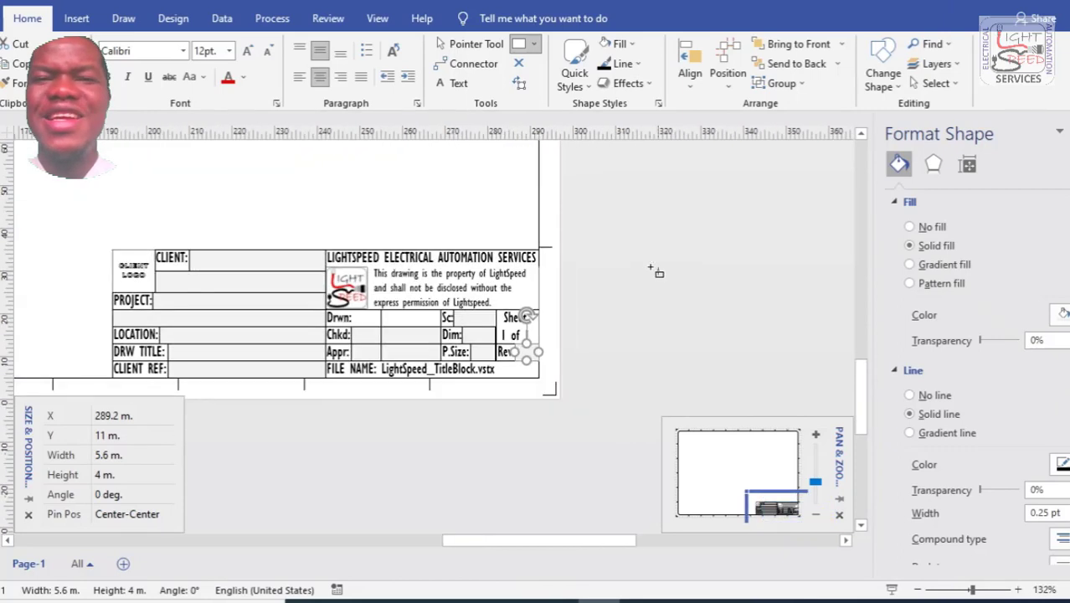
click(490, 46)
drag(590, 289, 321, 396)
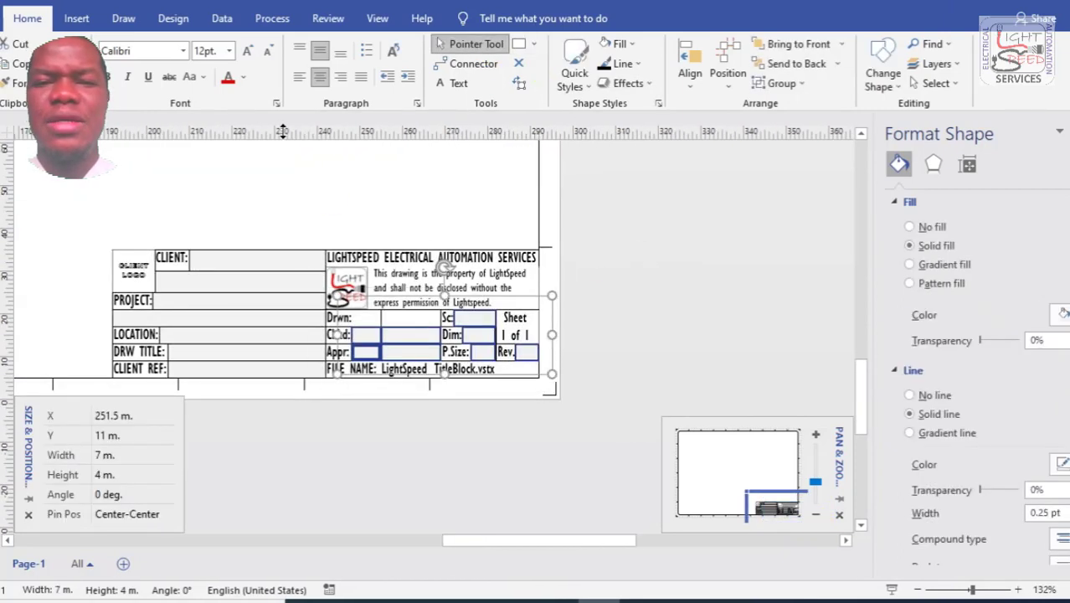
click(205, 51)
key(Return)
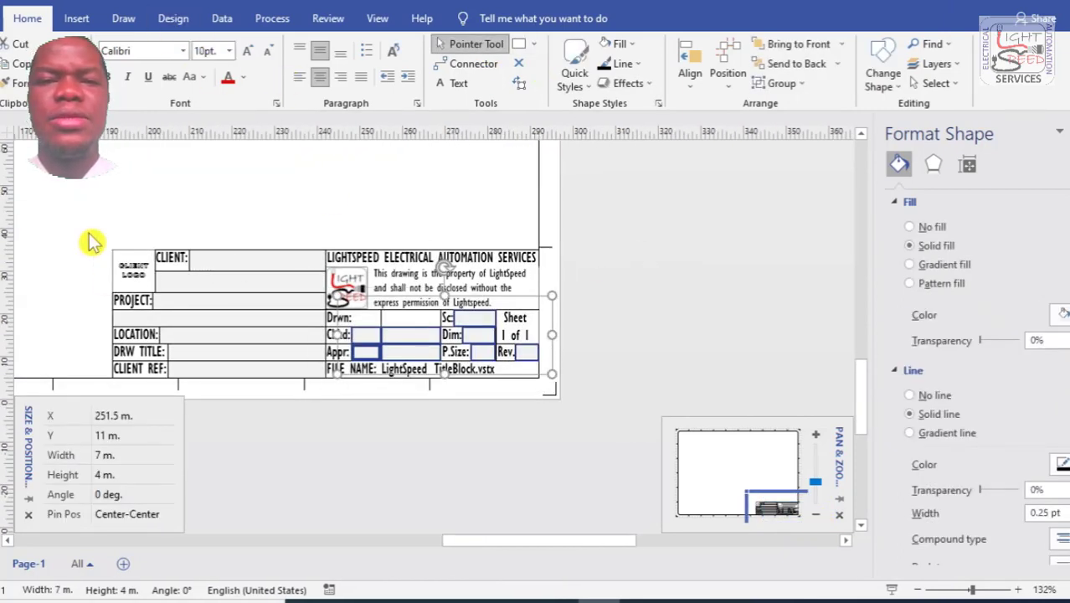
drag(85, 223, 339, 404)
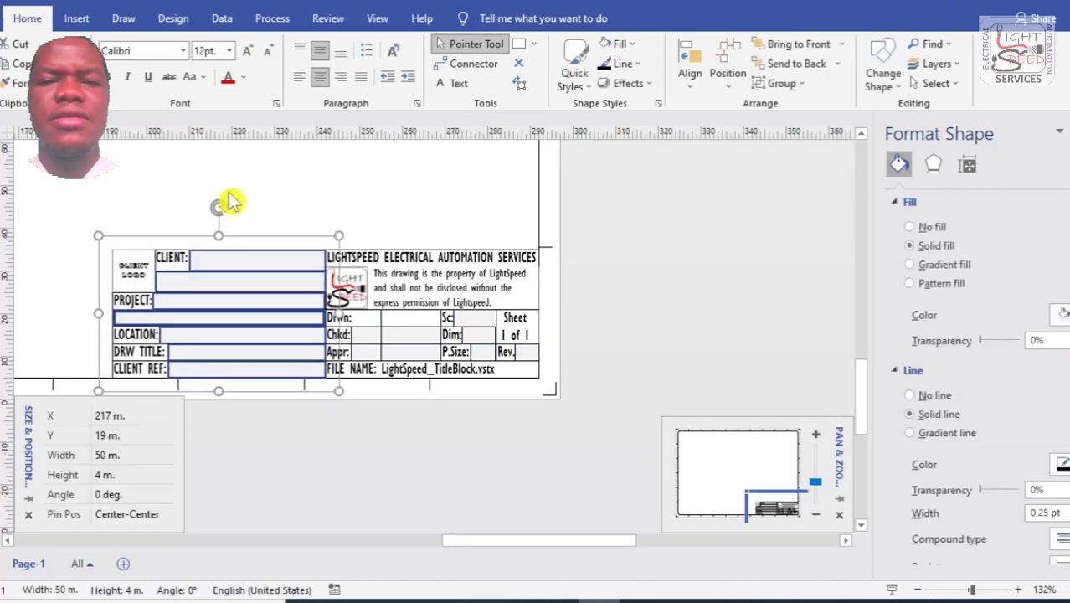
click(591, 251)
drag(73, 221, 463, 299)
Draw a 7 m by 4 m rectangle after Drwn: and a 14 m by 4 m rectangle in the adjacent blank cell.
scroll(369, 349, up, 5)
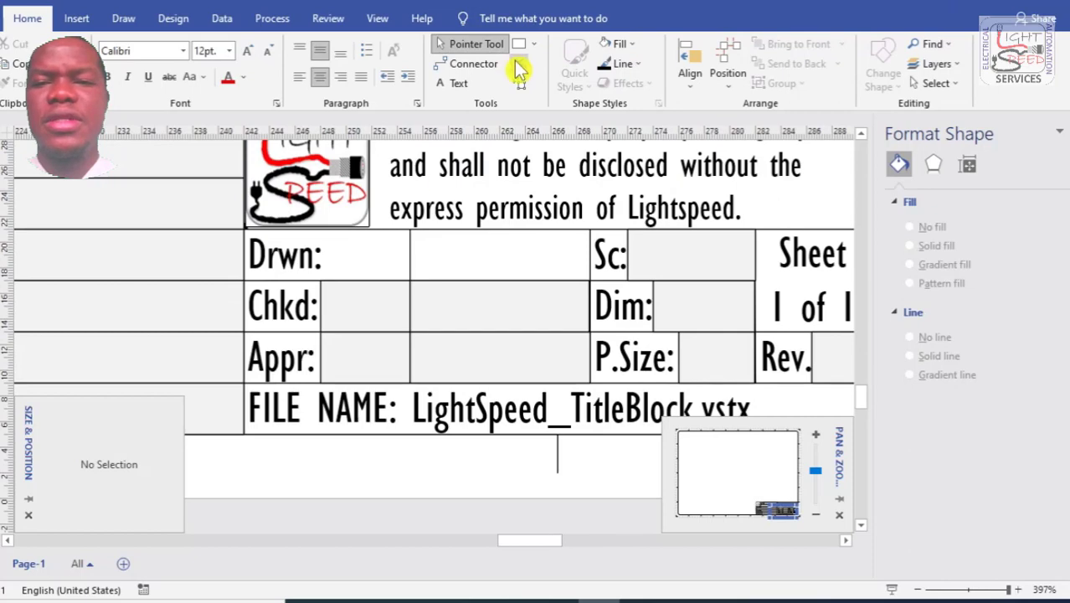
click(519, 43)
mouse_move(321, 281)
mouse_down()
mouse_move(365, 243)
mouse_move(410, 229)
mouse_up()
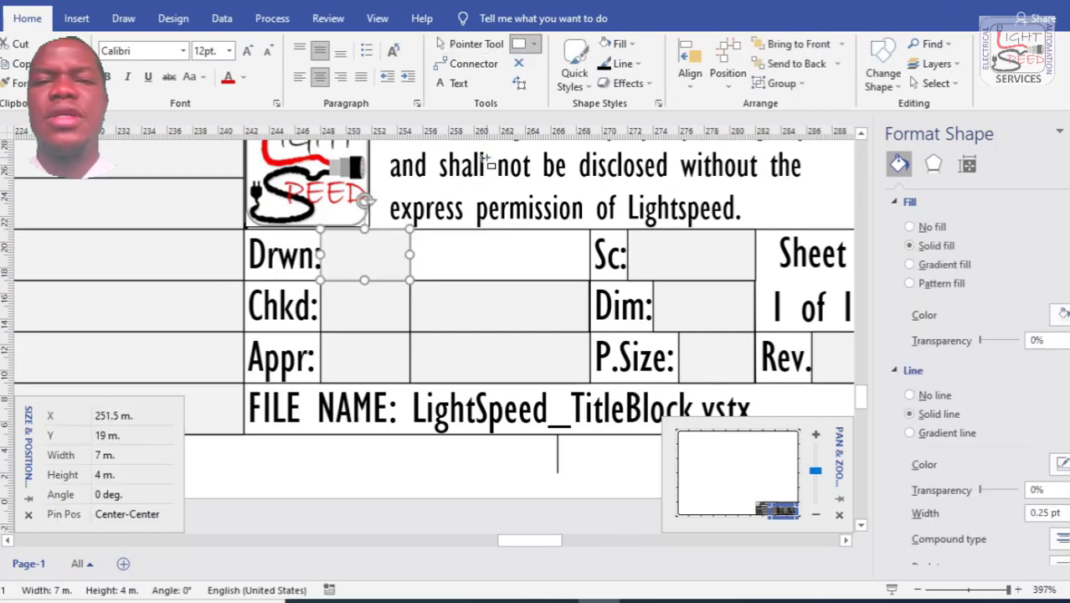
drag(588, 279, 499, 243)
drag(409, 228, 409, 229)
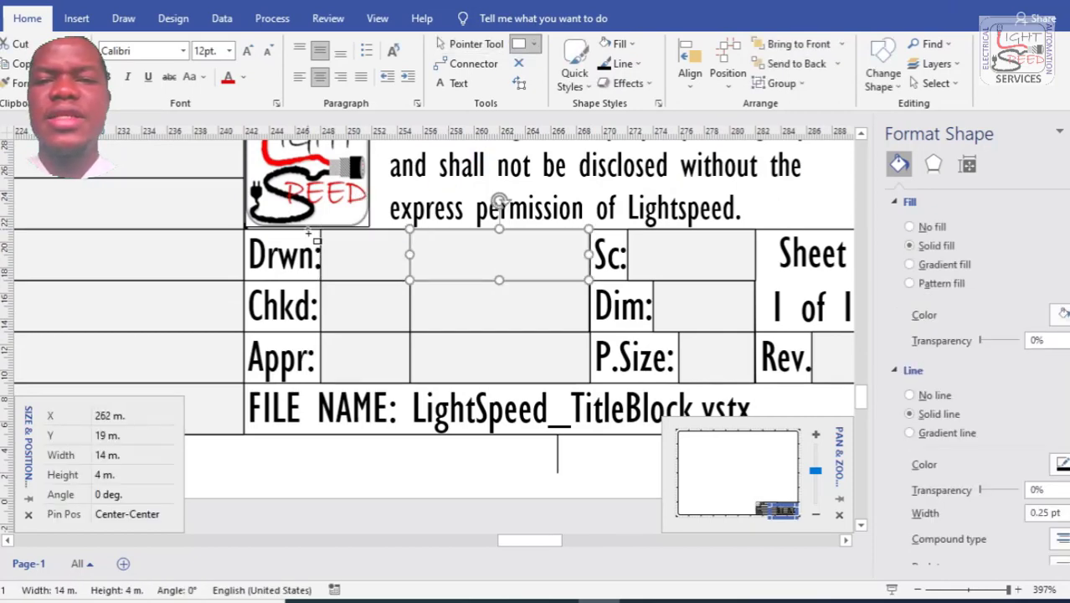
Select all entry rectangles across the title block and set them to no fill.
scroll(409, 228, down, 5)
key(ctrl+1)
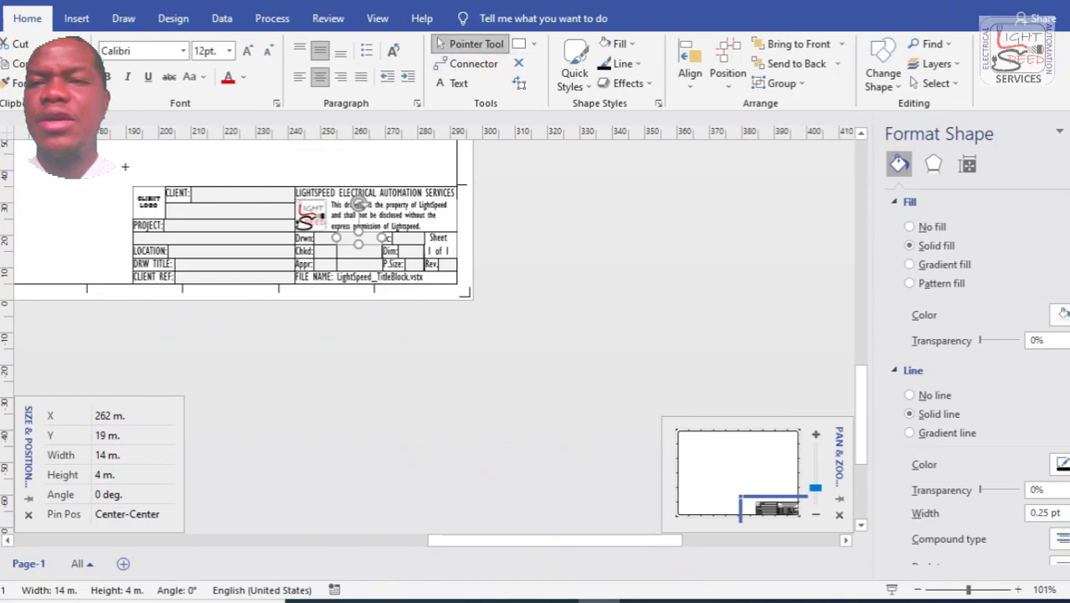
drag(125, 167, 500, 302)
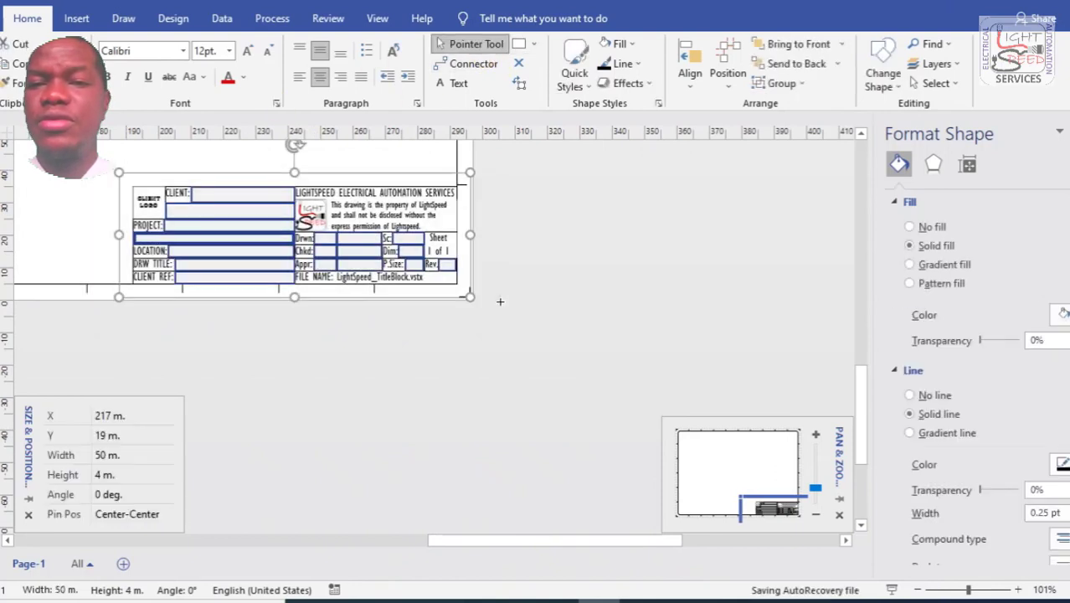
click(631, 44)
click(631, 247)
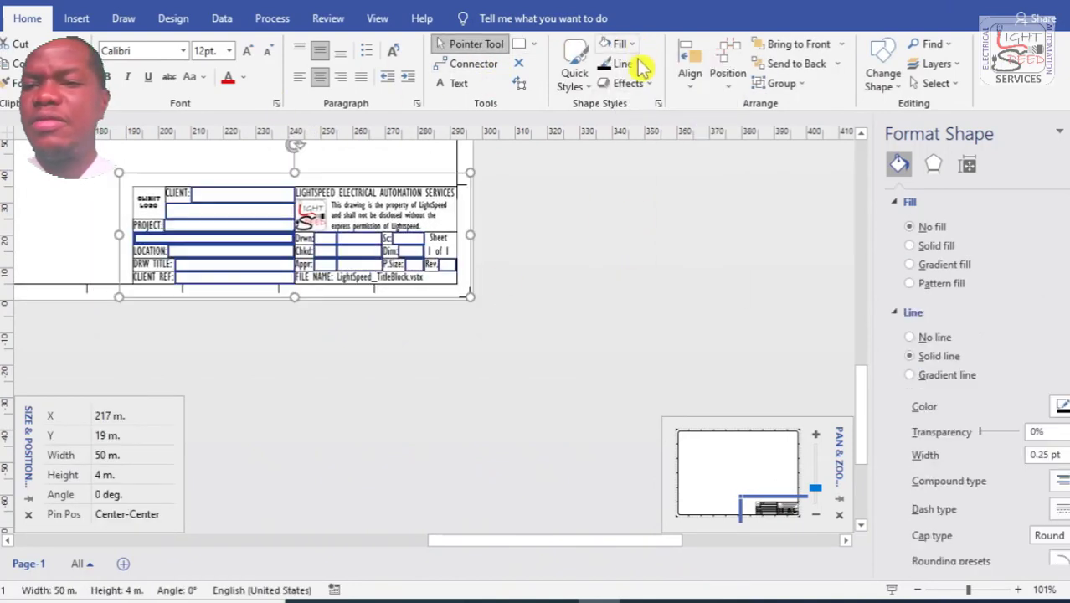
Make the outlines of the selected entry rectangles white and set their line transparency to 100%.
click(639, 63)
click(606, 125)
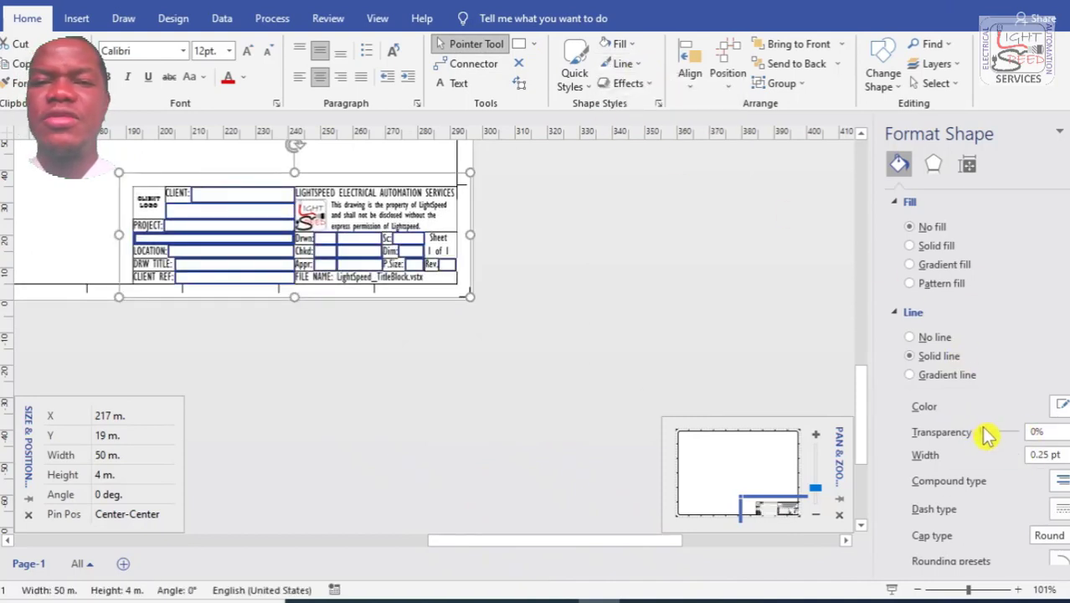
drag(986, 441, 1018, 432)
Assign the selected entry rectangles to a new layer named Title Block Text.
click(934, 64)
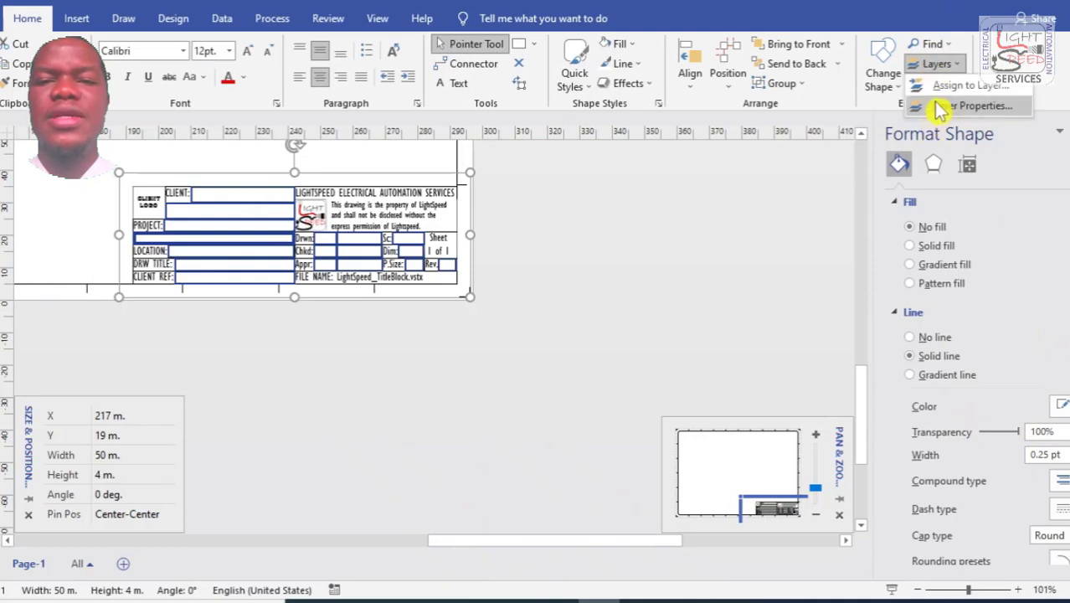
click(940, 87)
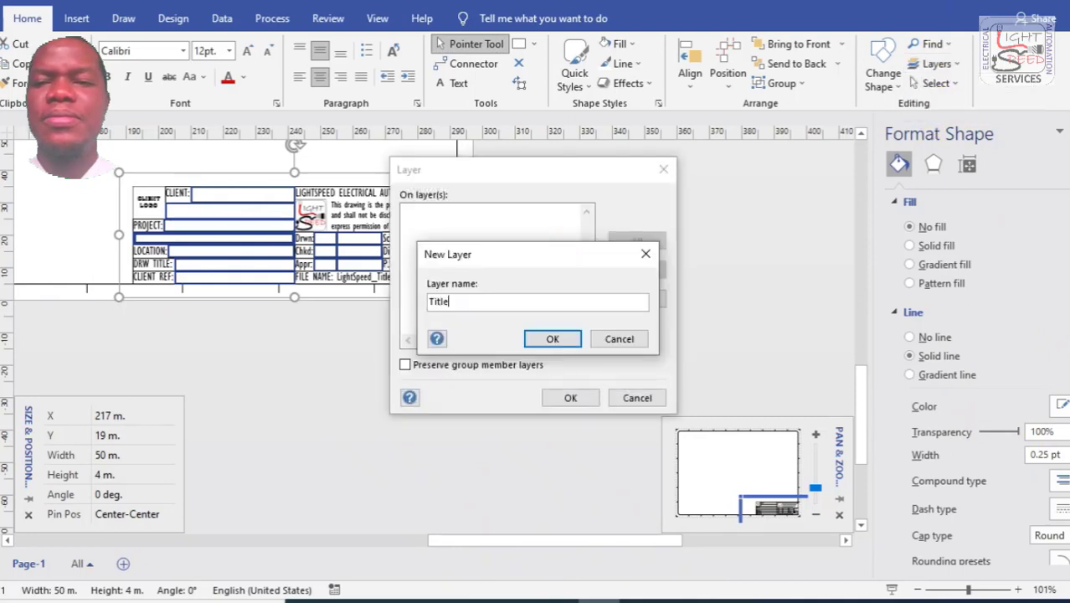
click(552, 338)
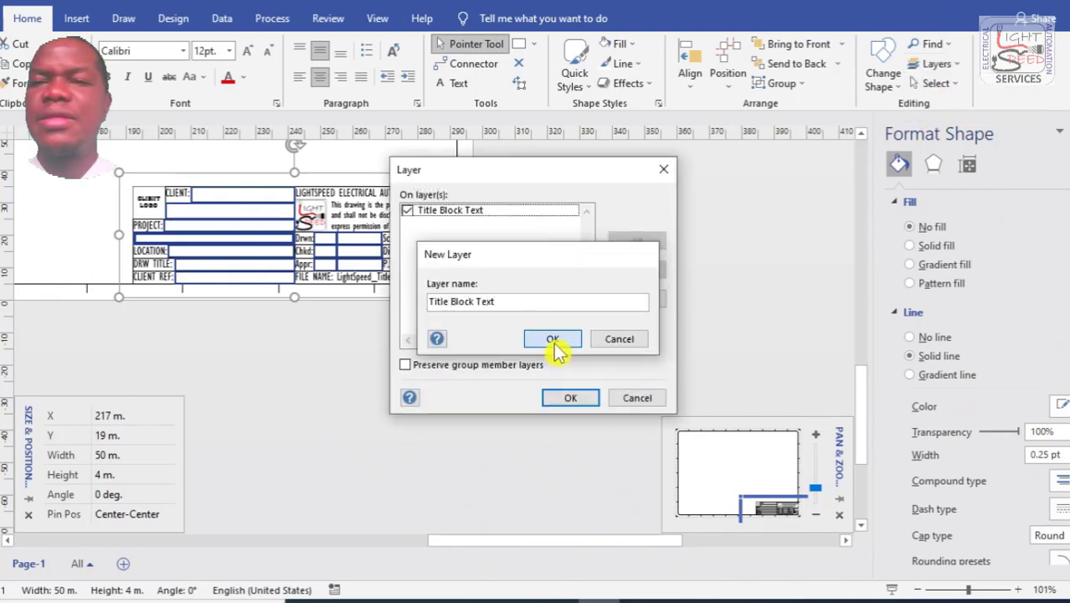
click(571, 398)
Lock the Title Block Text layer.
click(936, 64)
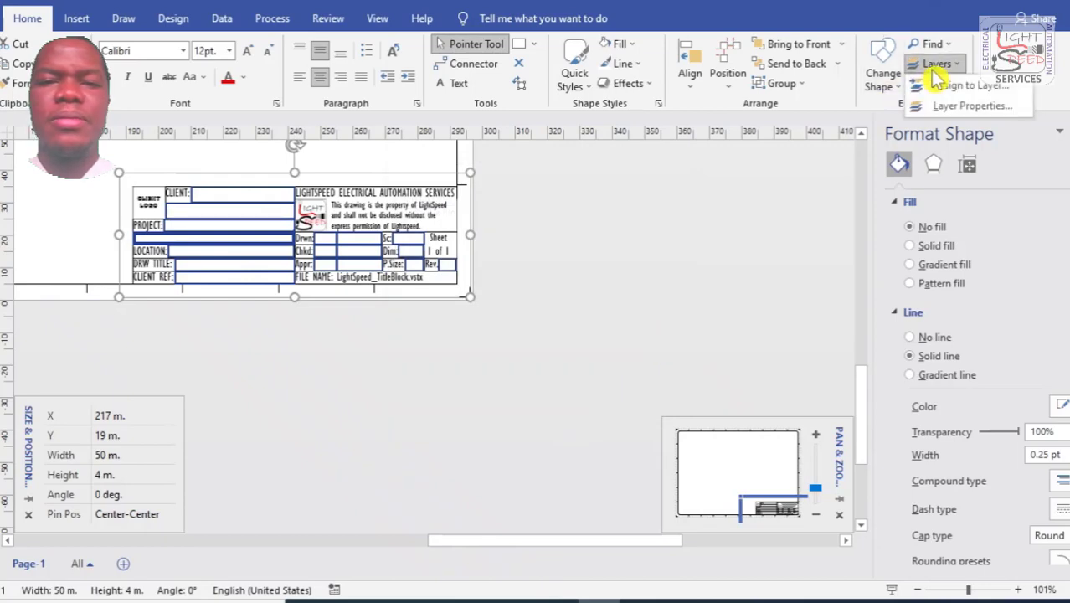
click(941, 104)
click(613, 223)
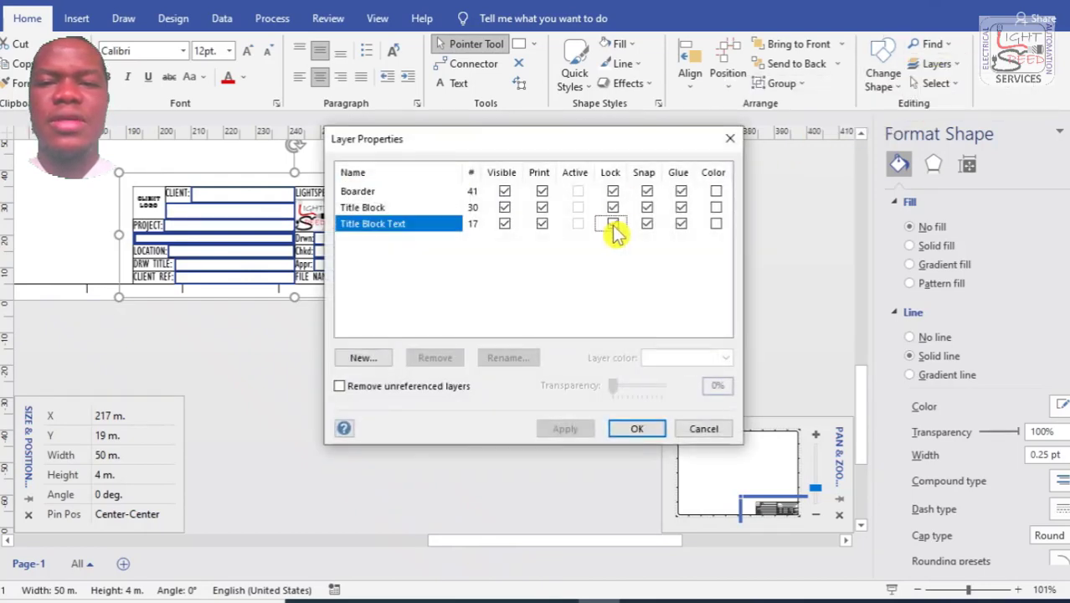
click(637, 428)
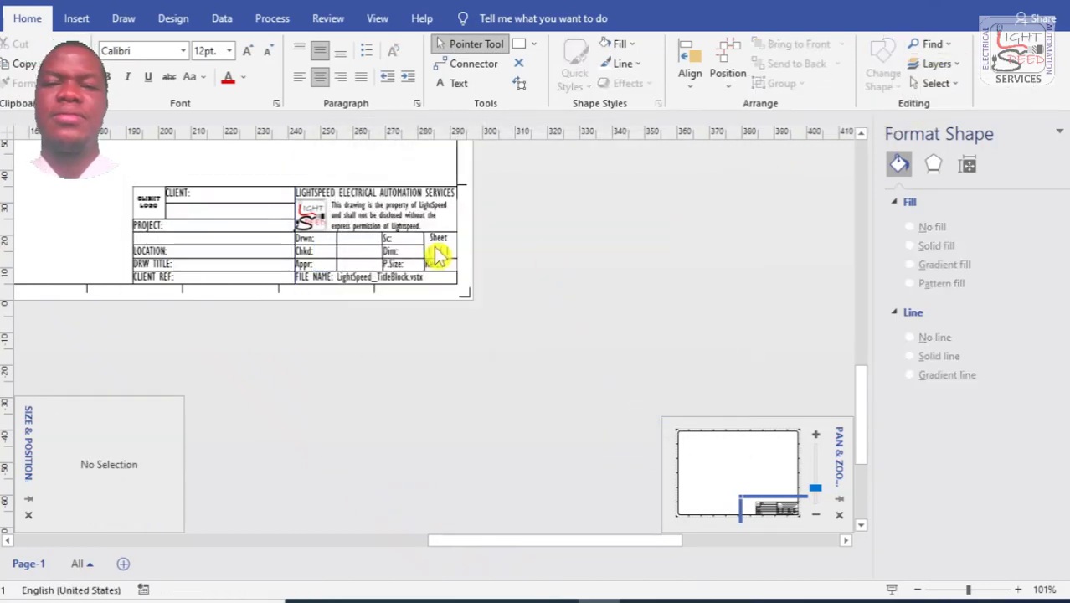
Examine the finished page as a whole, including in full-screen presentation mode.
scroll(578, 283, down, 6)
scroll(576, 281, up, 3)
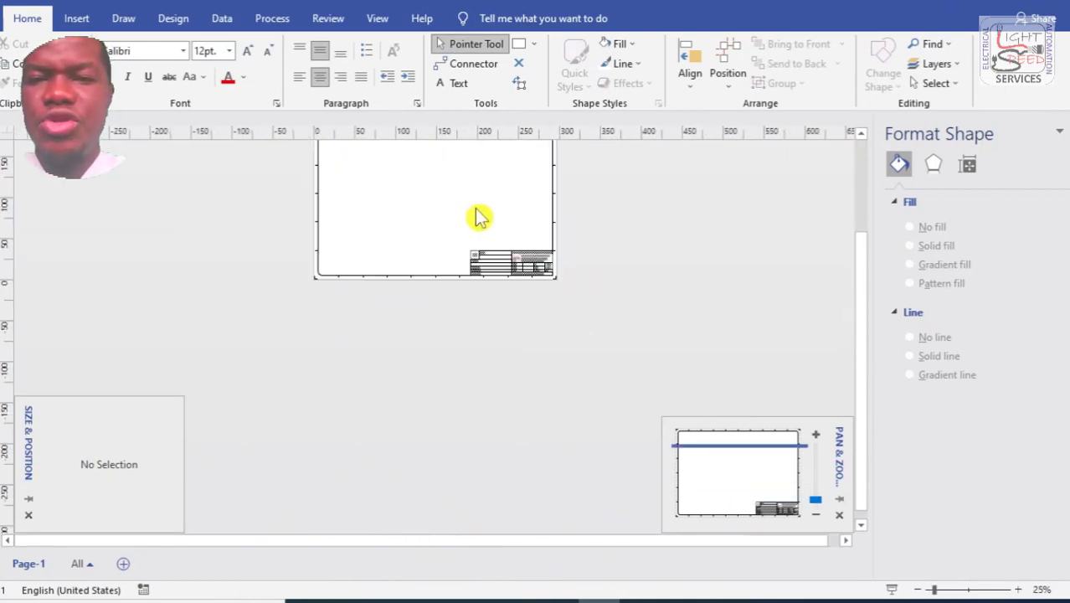
scroll(476, 216, up, 5)
scroll(477, 216, down, 5)
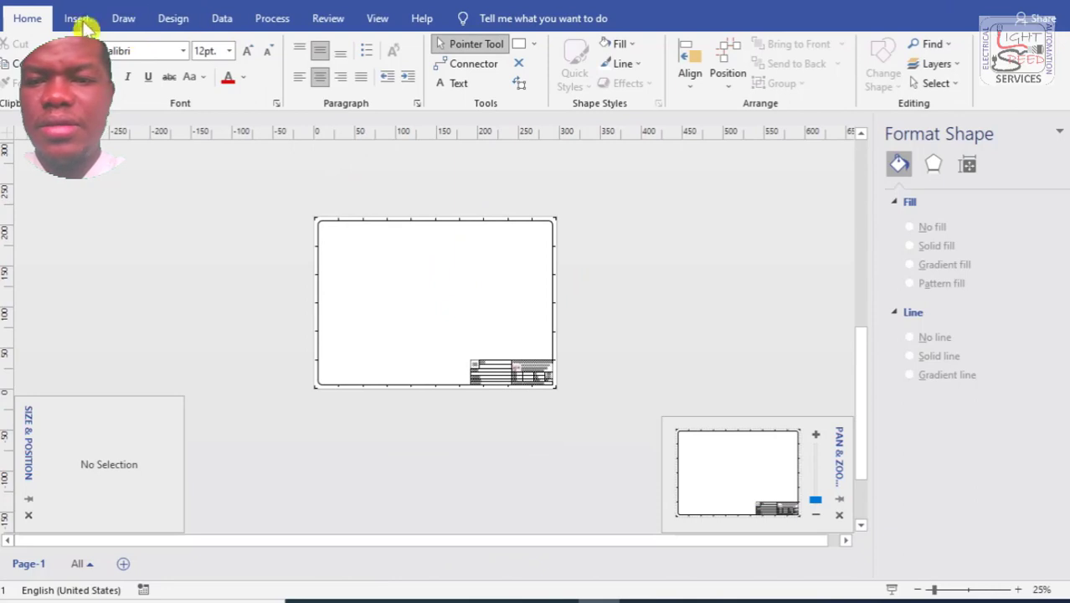
click(376, 22)
click(2, 69)
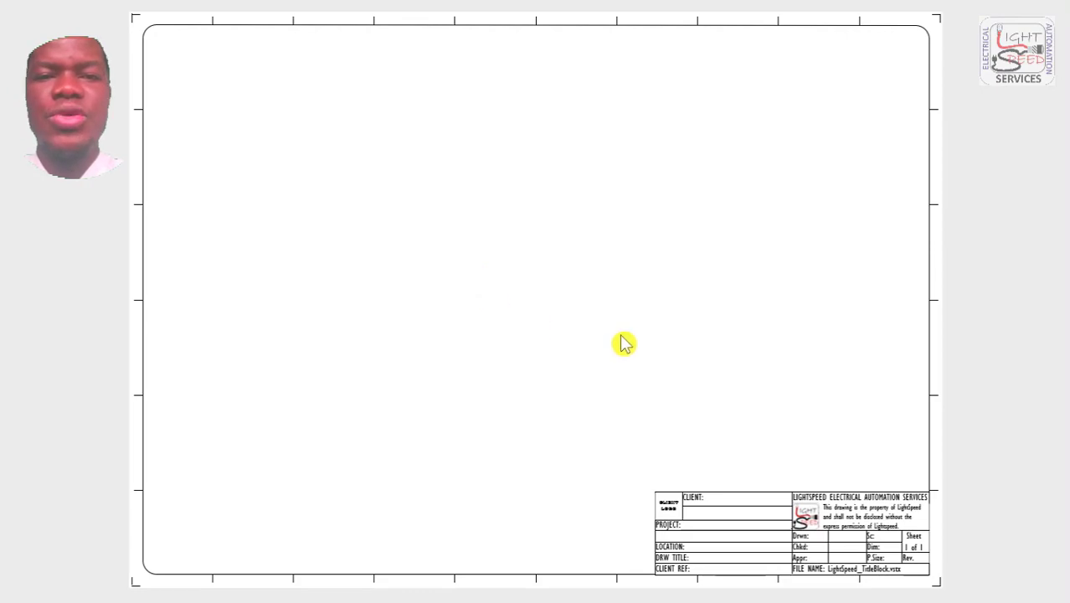
key(Escape)
click(70, 38)
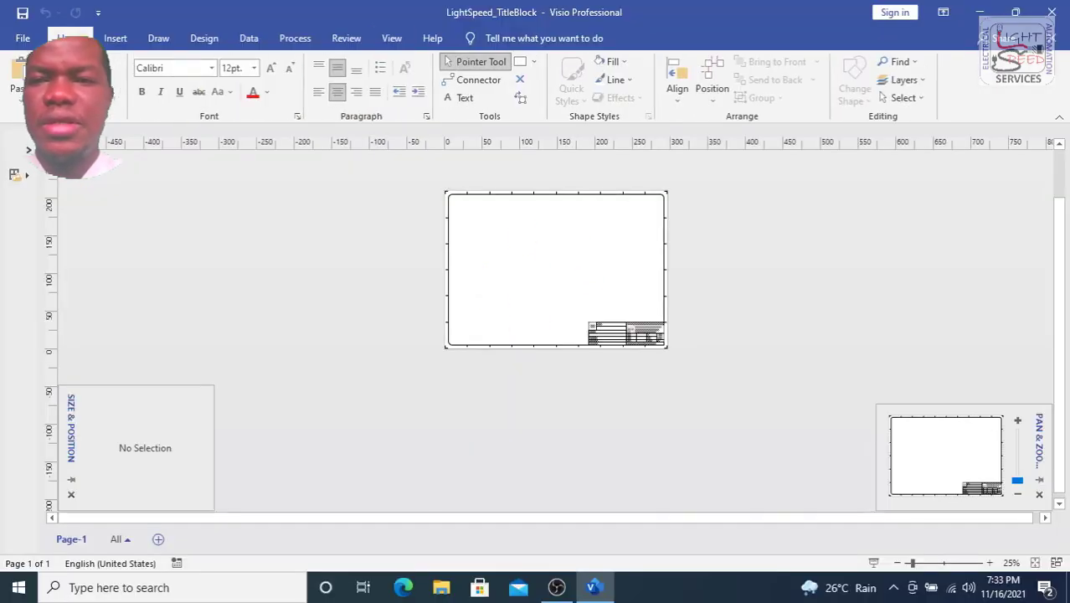
Close the LightSpeed_TitleBlock drawing and exit Visio.
click(22, 39)
click(42, 377)
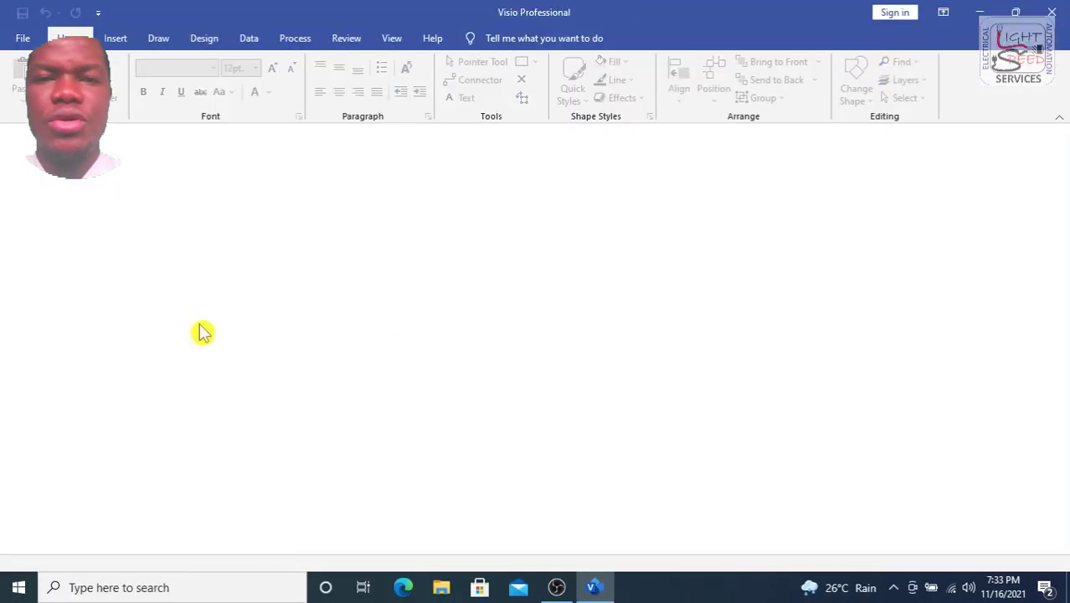
click(1052, 13)
Search for Visio from the desktop and launch it again.
key(super)
text(c)
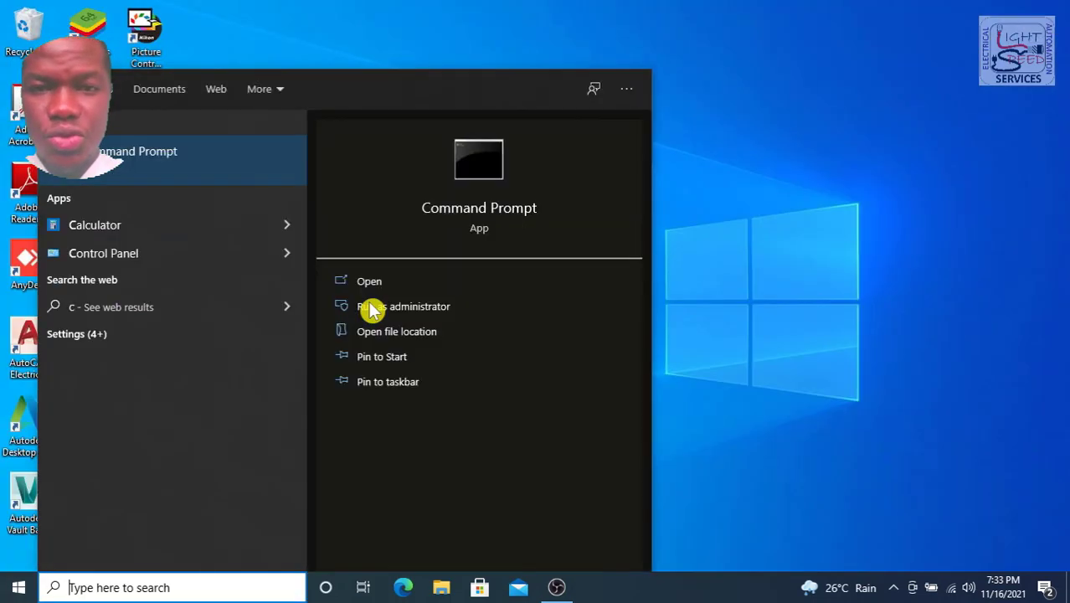
key(BackSpace)
text(vi)
click(149, 172)
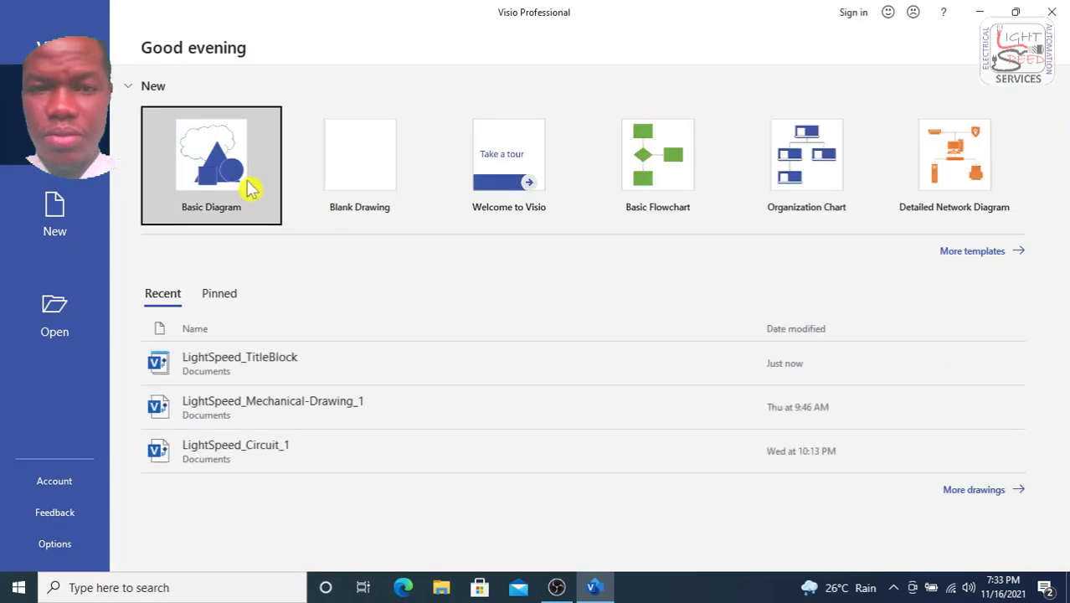
Browse the available templates and start a new drawing based on an existing file from the template categories.
click(982, 252)
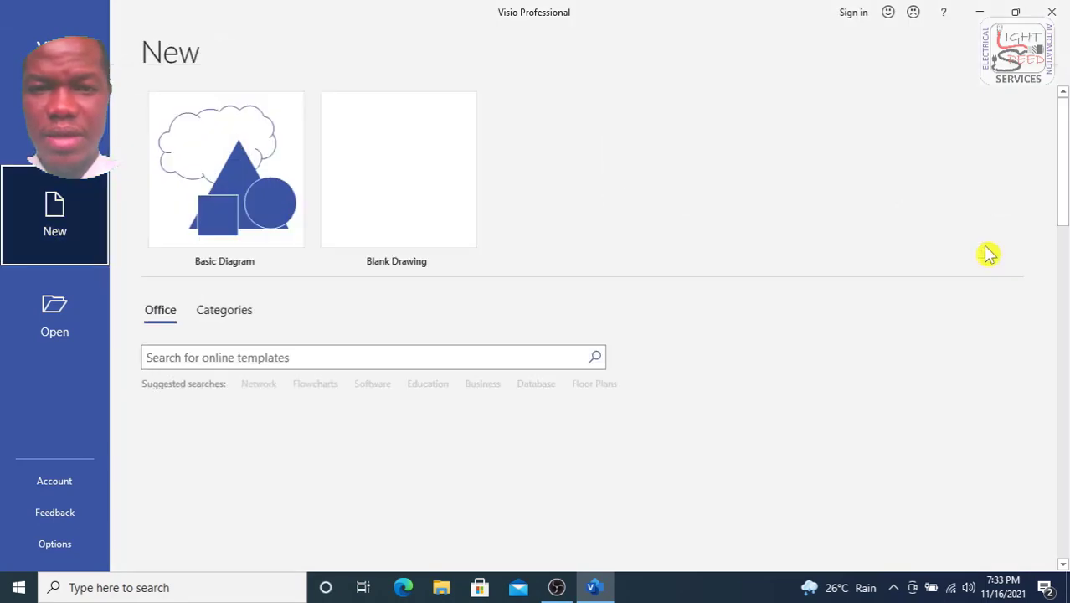
scroll(616, 384, down, 15)
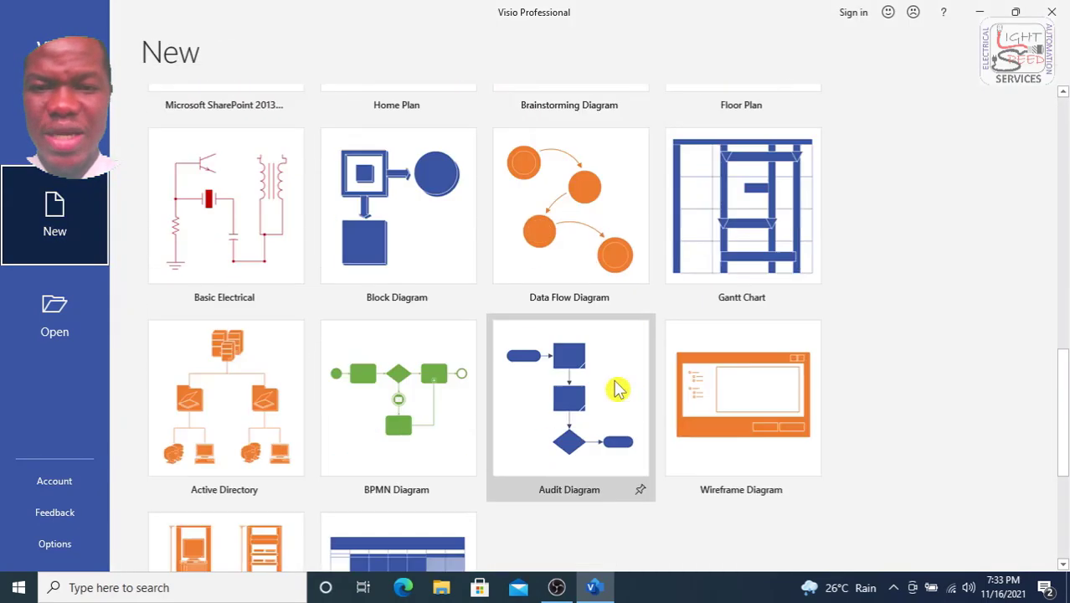
scroll(616, 389, up, 12)
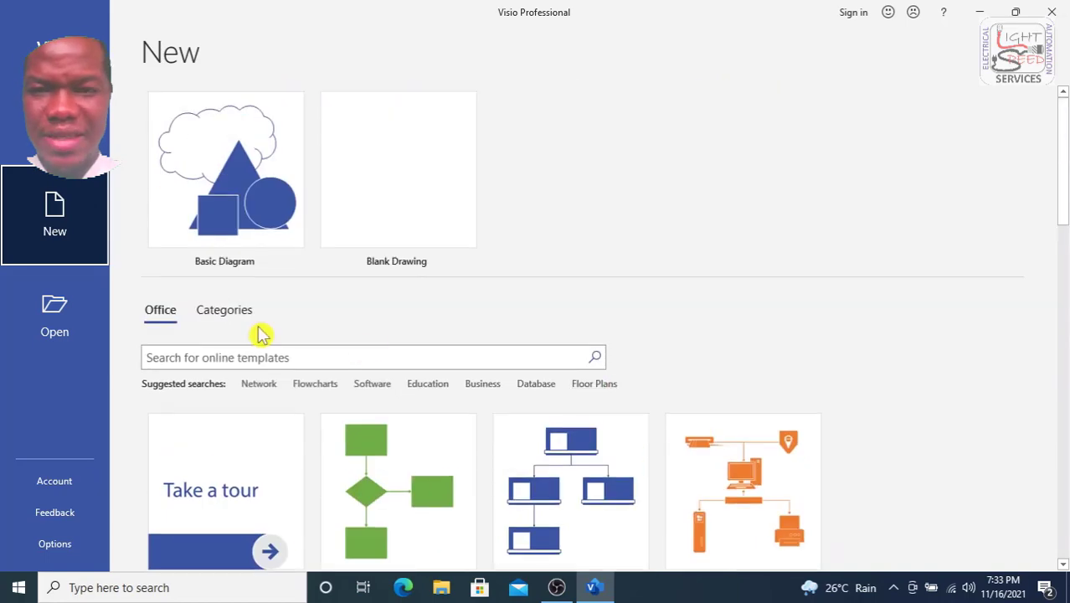
click(226, 310)
scroll(384, 382, down, 5)
click(251, 447)
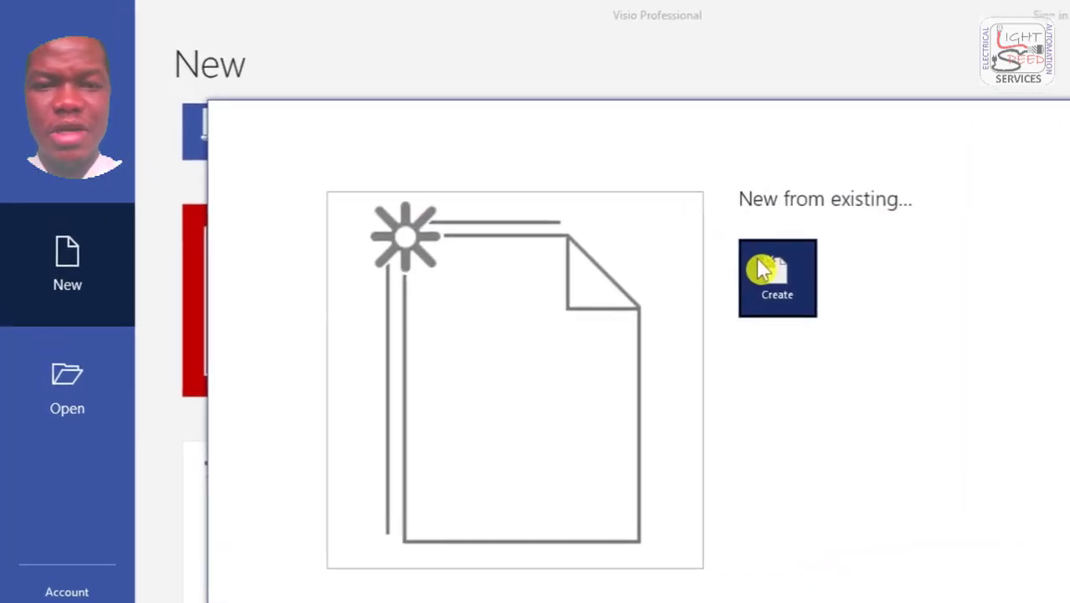
click(631, 279)
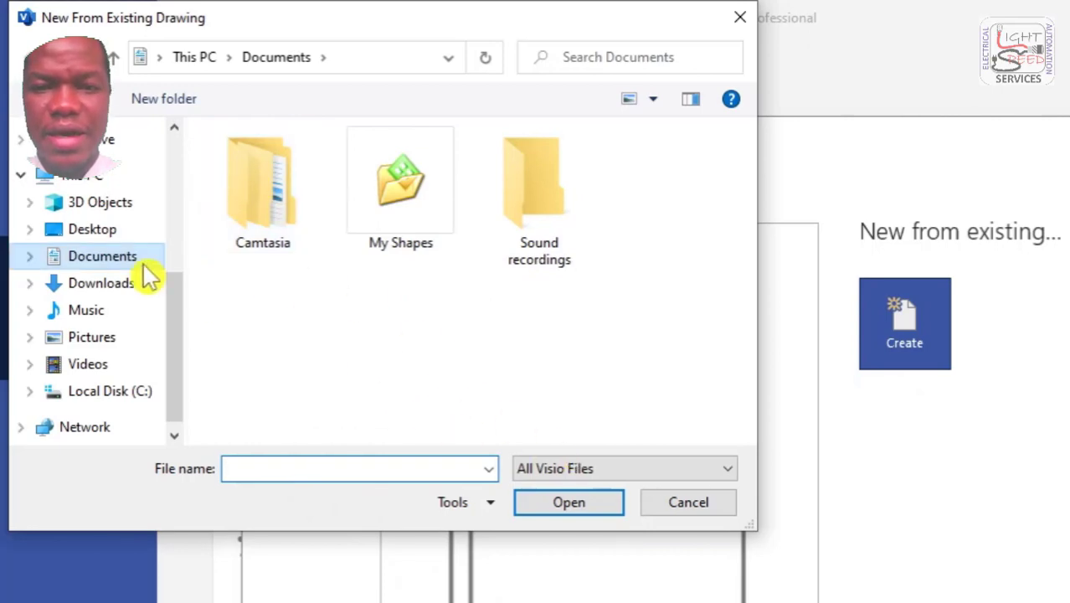
Create a new drawing from the LightSpeed_TitleBlock Visio template in the Public Documents folder.
click(557, 468)
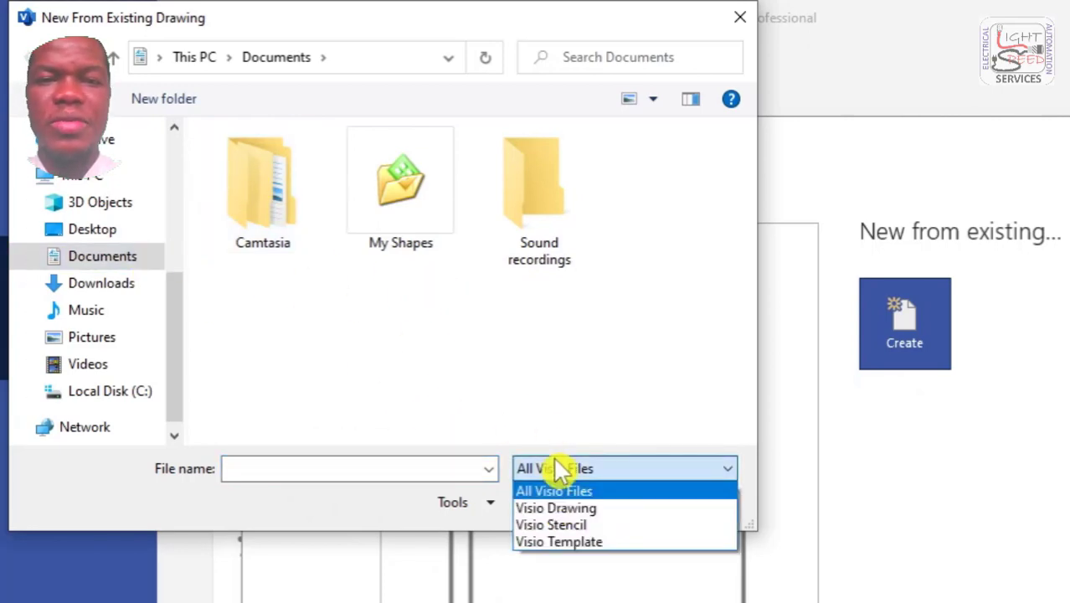
click(559, 539)
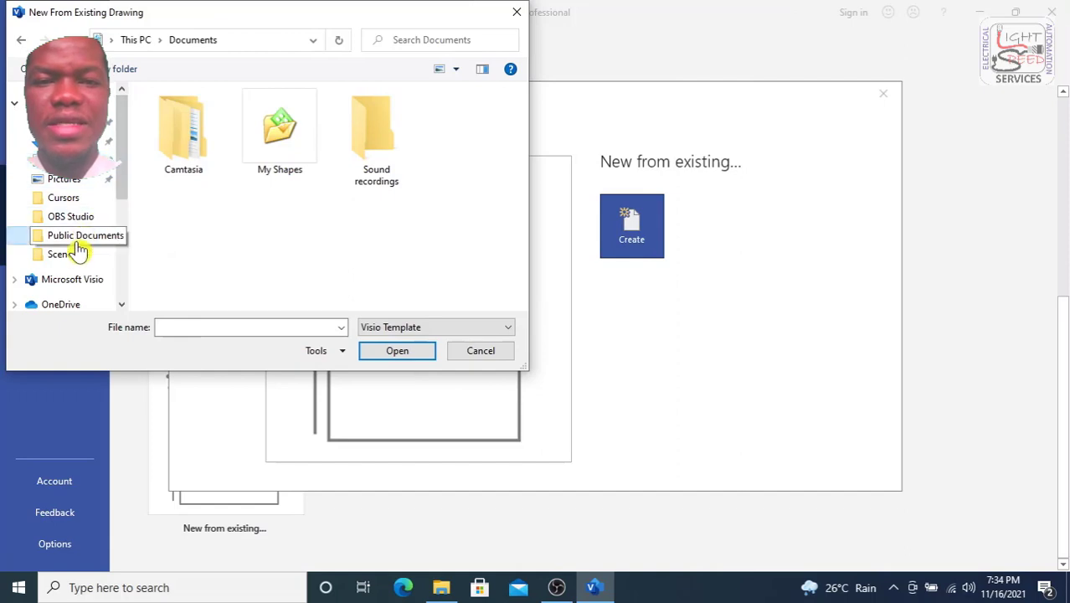
click(77, 240)
click(231, 179)
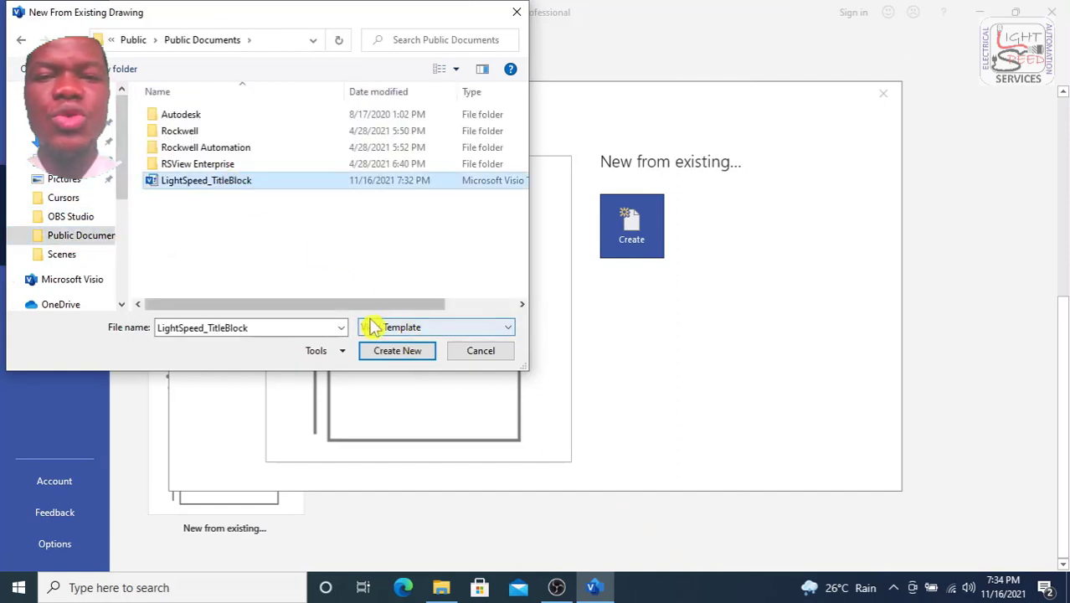
drag(364, 304, 411, 304)
double_click(491, 92)
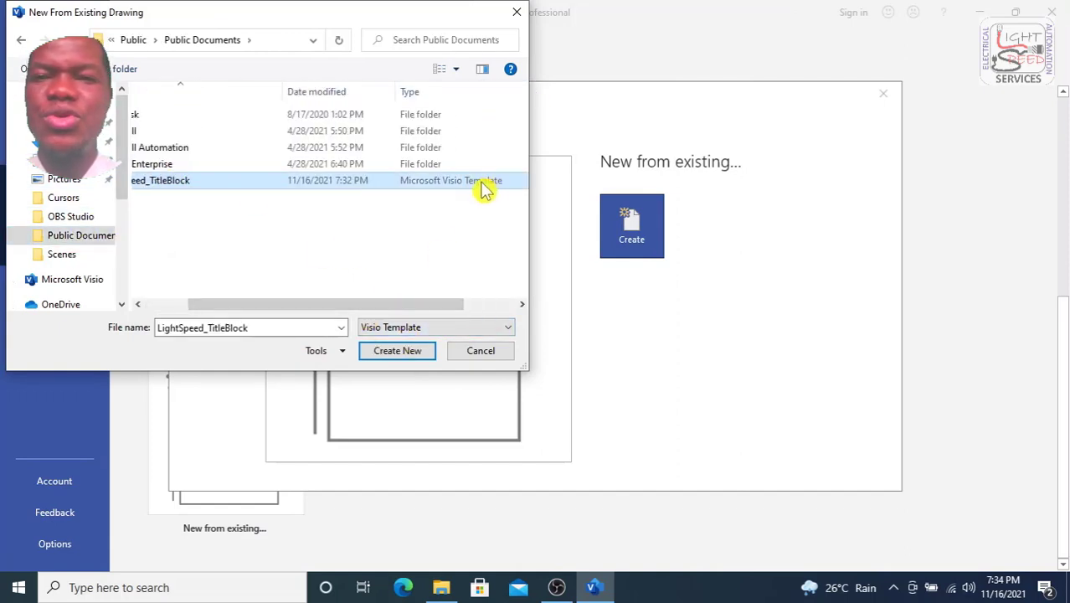
click(402, 353)
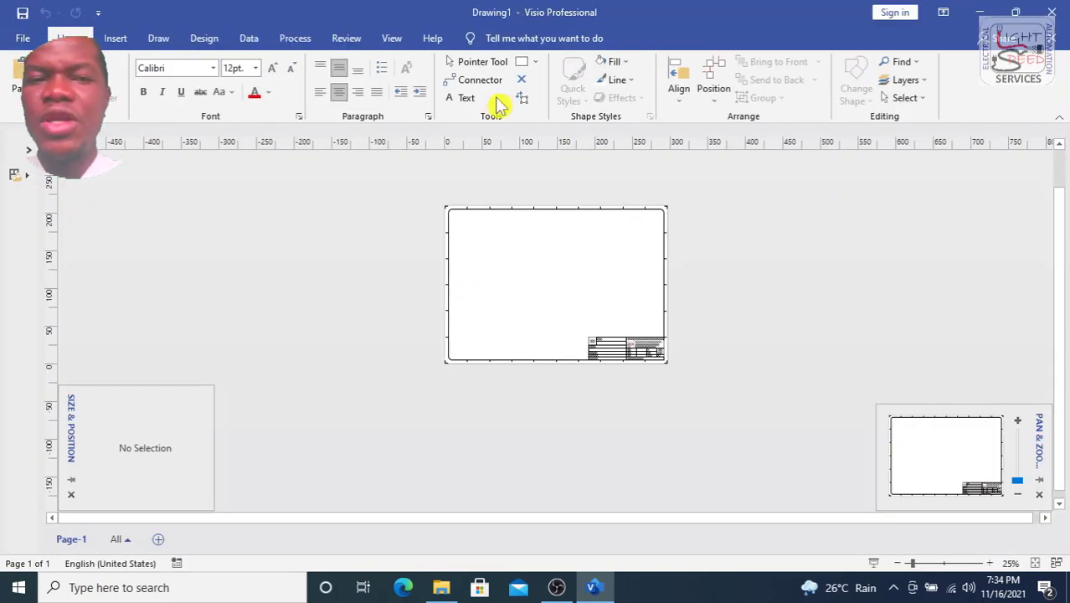
Examine the page border and the title block of the new drawing, including the file name field.
scroll(555, 230, up, 9)
scroll(554, 230, down, 1)
scroll(608, 259, down, 3)
scroll(608, 258, up, 2)
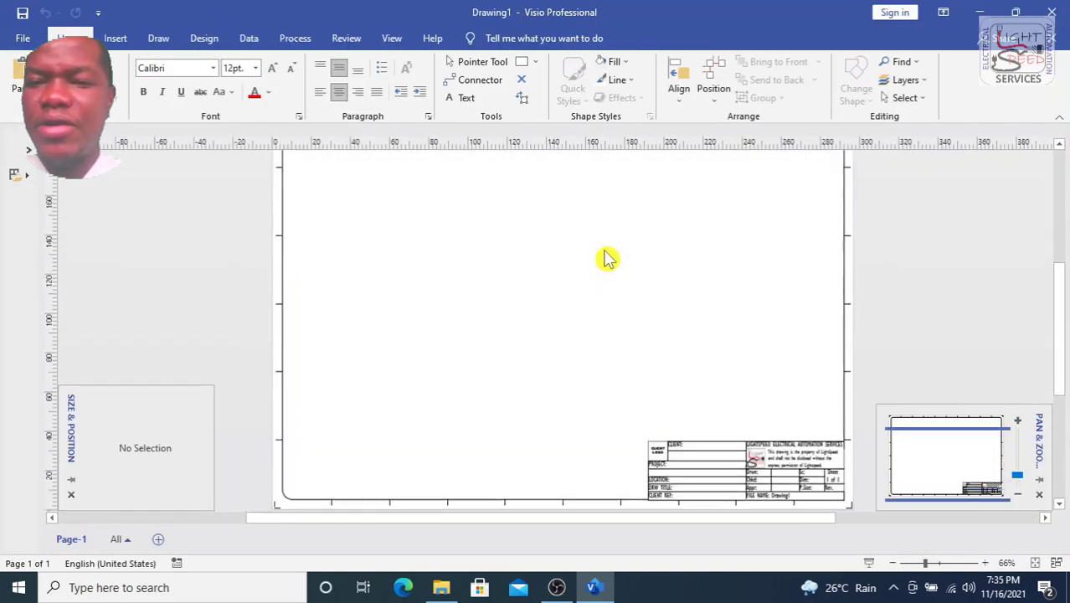
scroll(843, 473, up, 10)
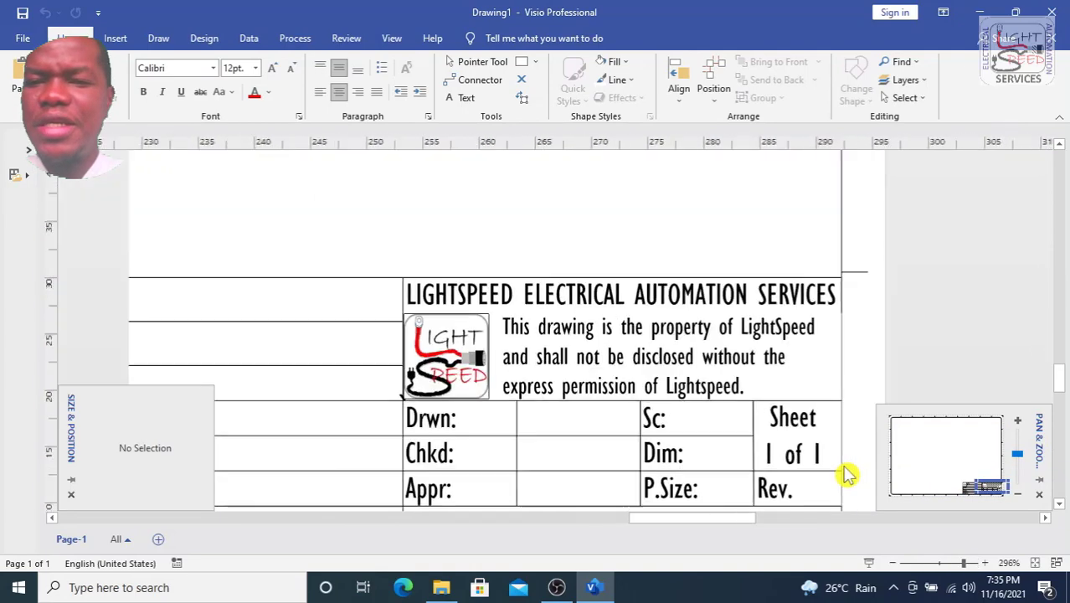
drag(1061, 376, 1060, 379)
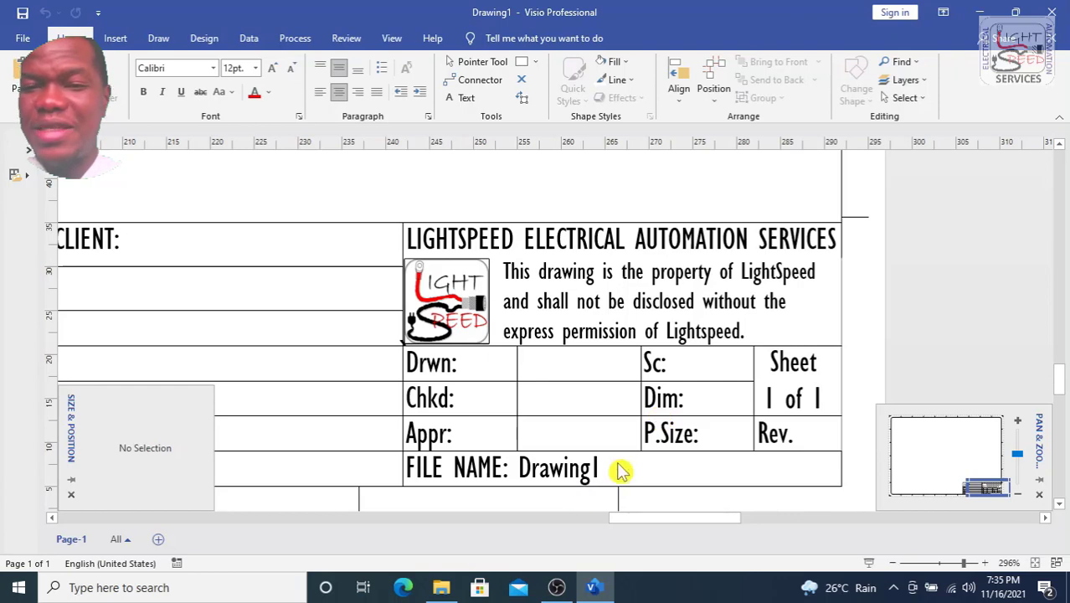
mouse_move(659, 521)
mouse_down()
mouse_move(611, 531)
mouse_move(663, 518)
mouse_up()
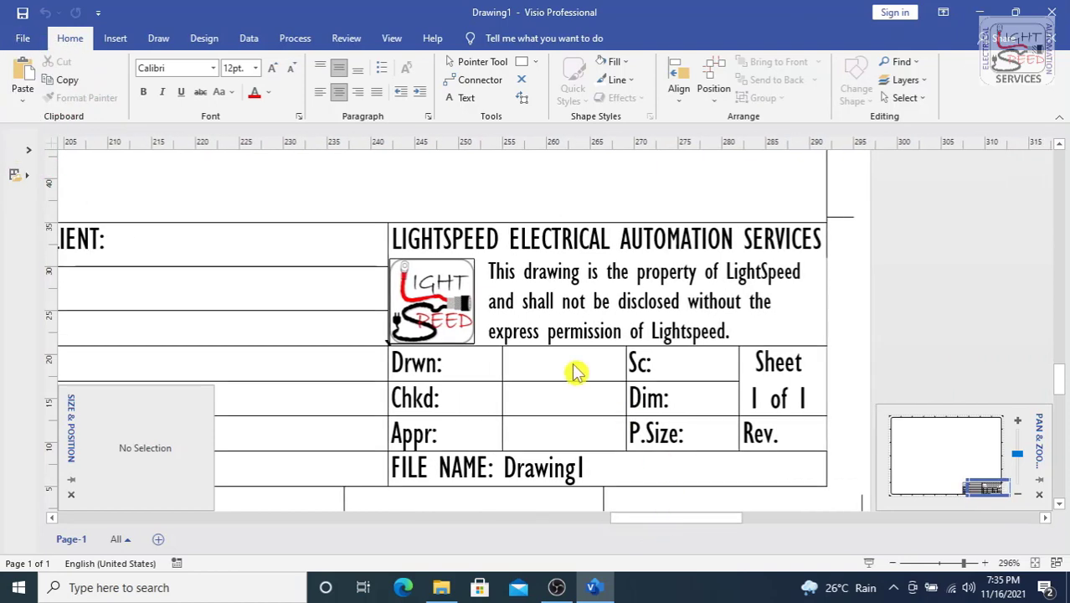
Unlock the Title Block Text layer.
click(905, 79)
click(915, 108)
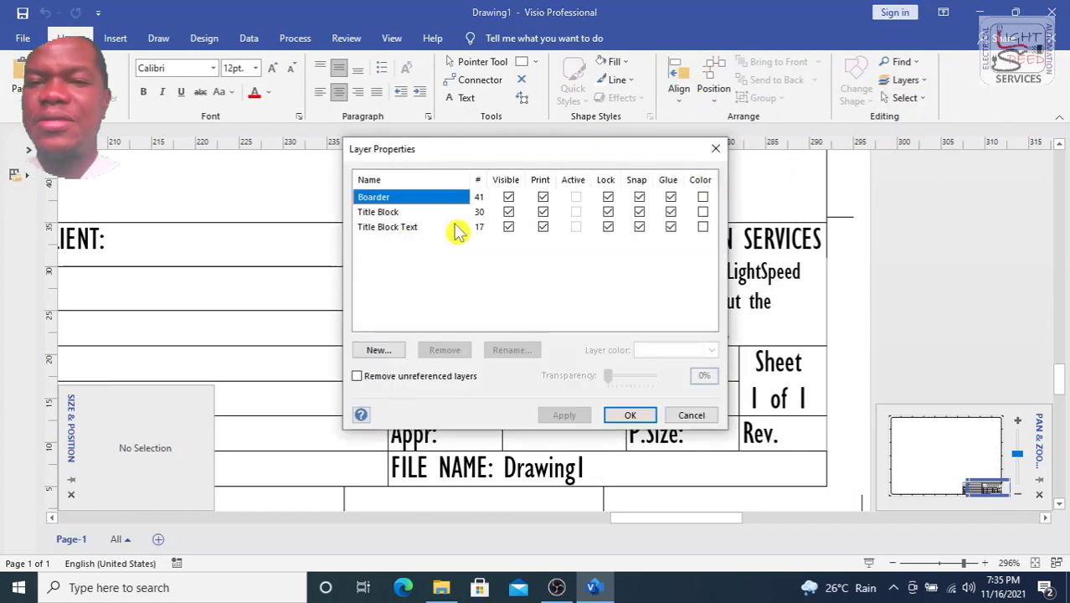
click(609, 227)
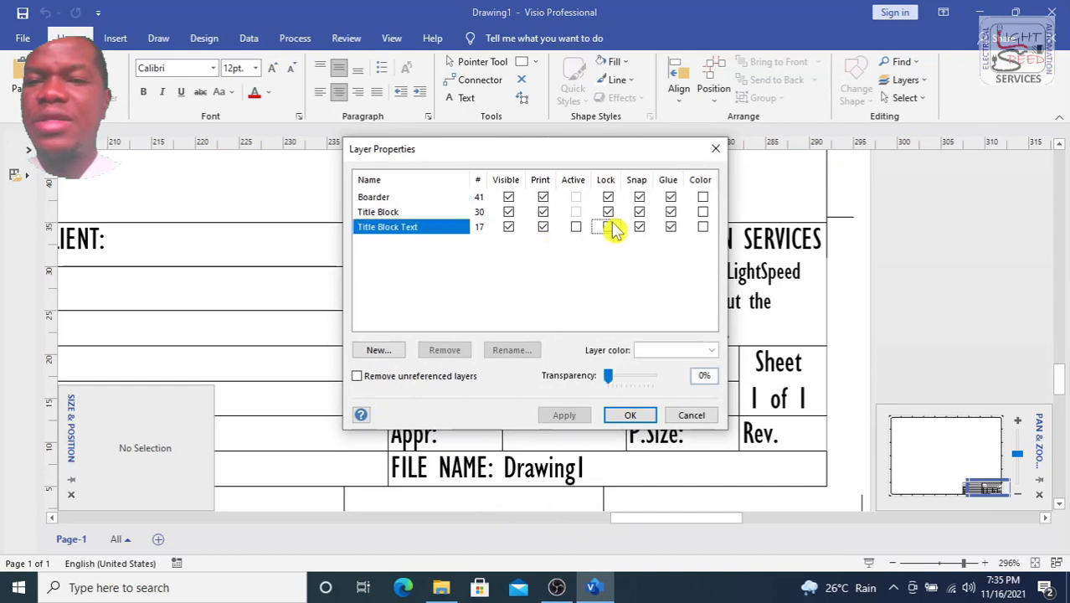
click(630, 414)
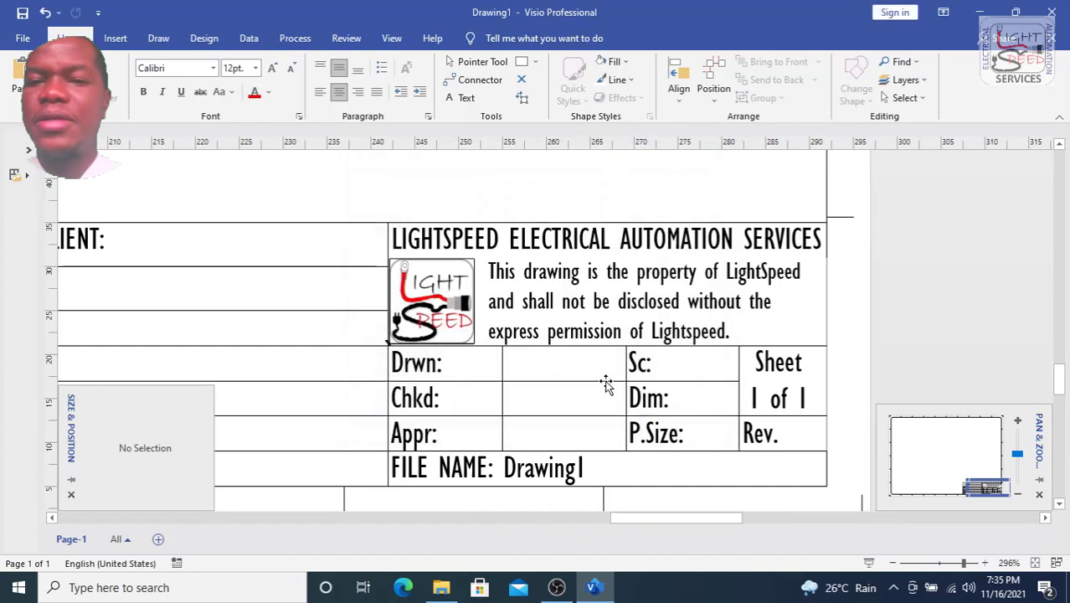
Insert a Last Edit Date/Time field in the 11/16/21 format into the title block cell beside Drwn.
double_click(507, 359)
right_click(561, 363)
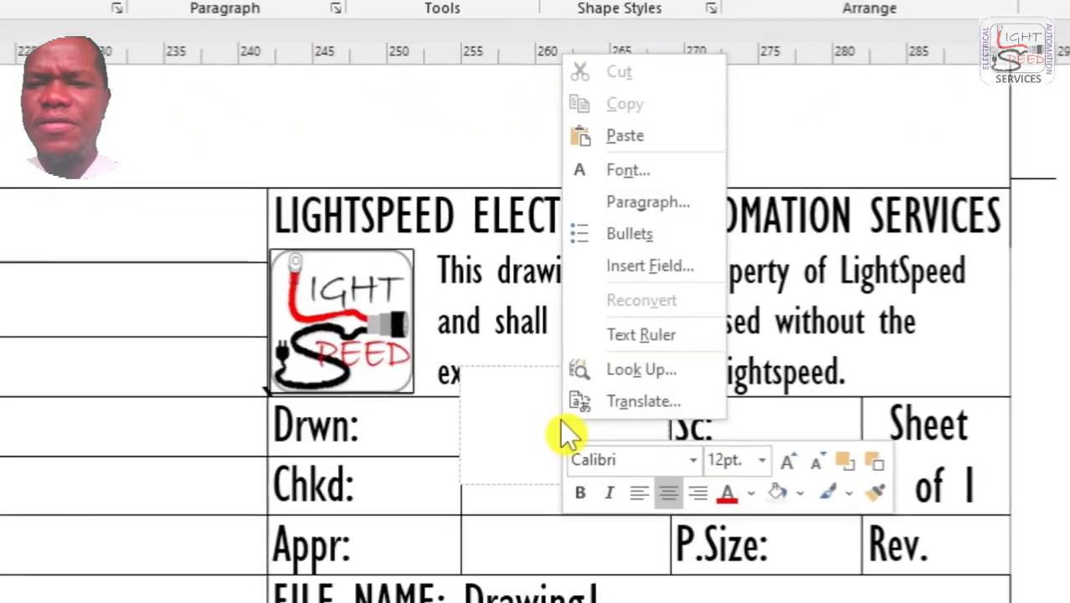
click(666, 264)
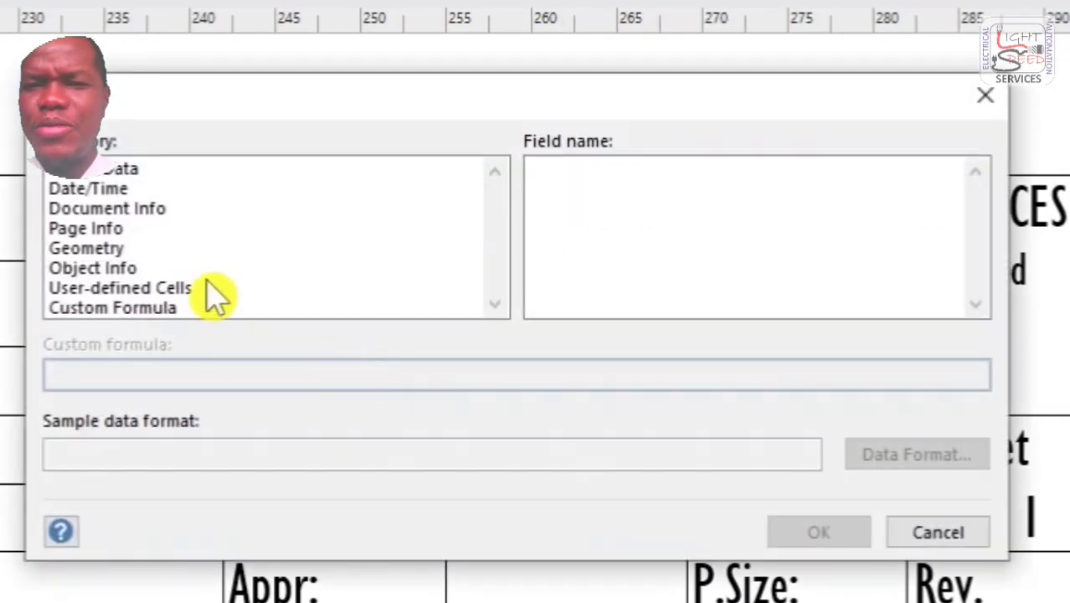
click(101, 189)
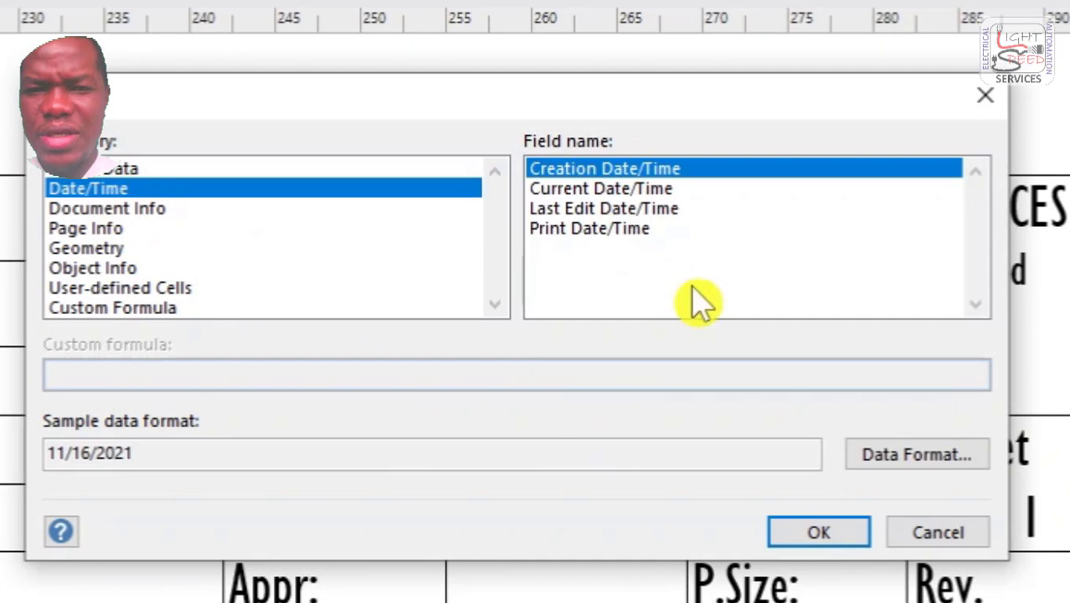
click(649, 209)
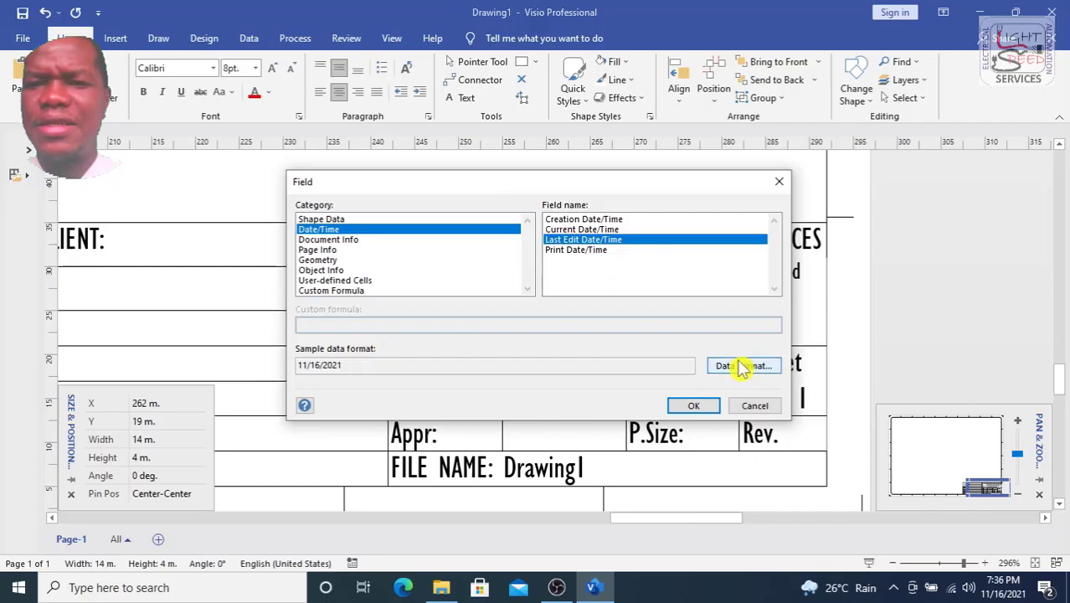
click(917, 453)
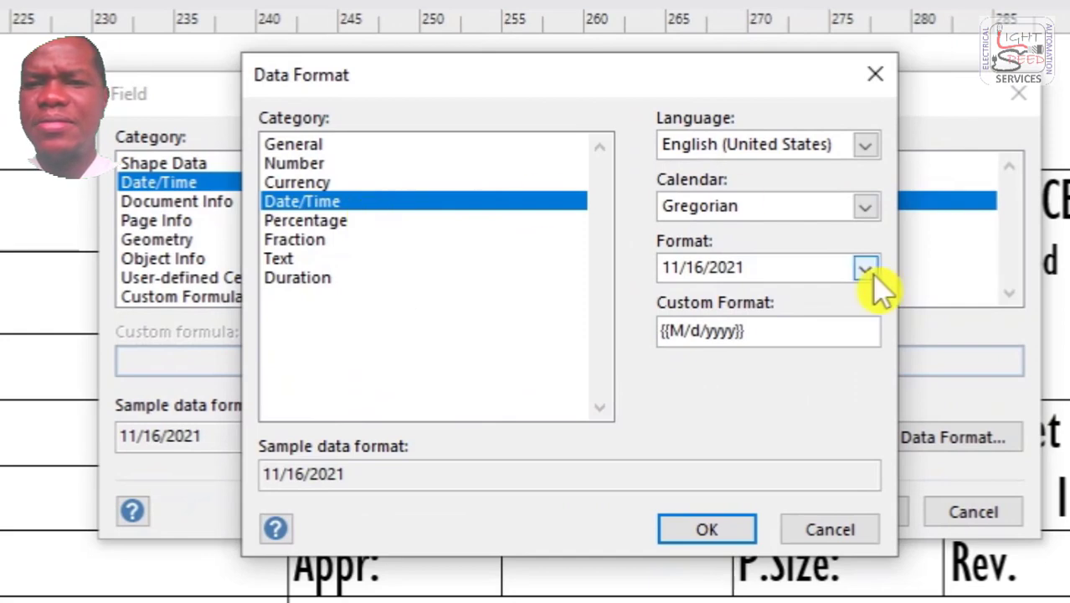
click(865, 268)
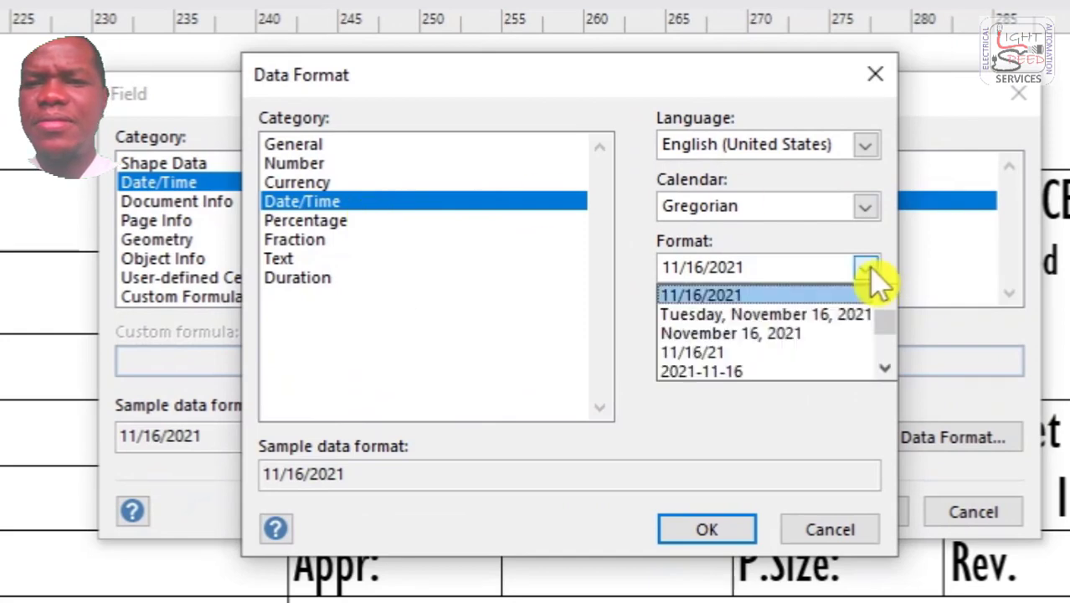
click(822, 352)
click(710, 531)
click(857, 511)
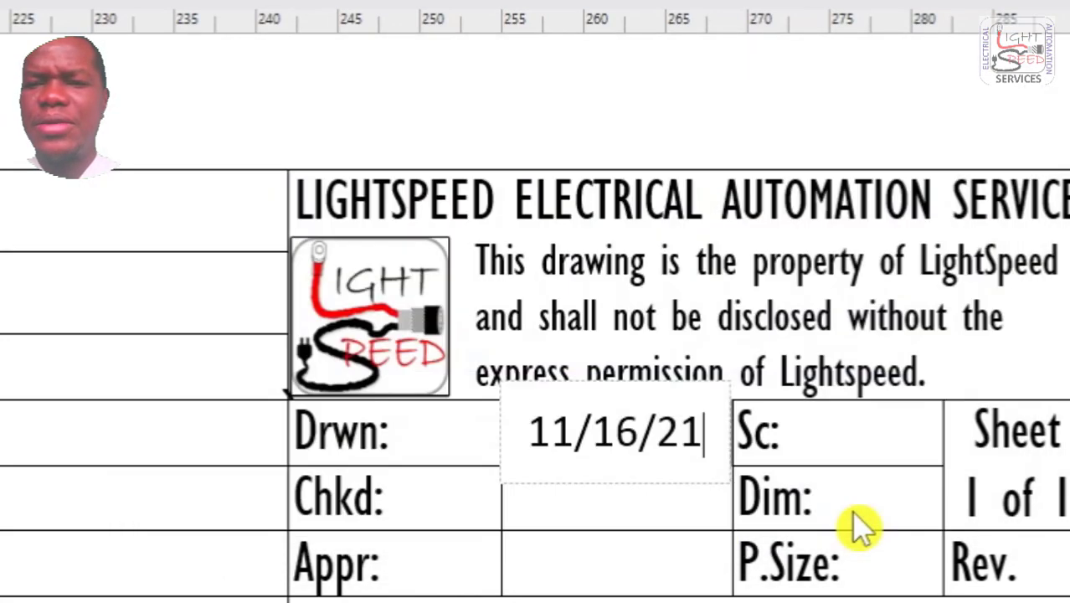
key(Escape)
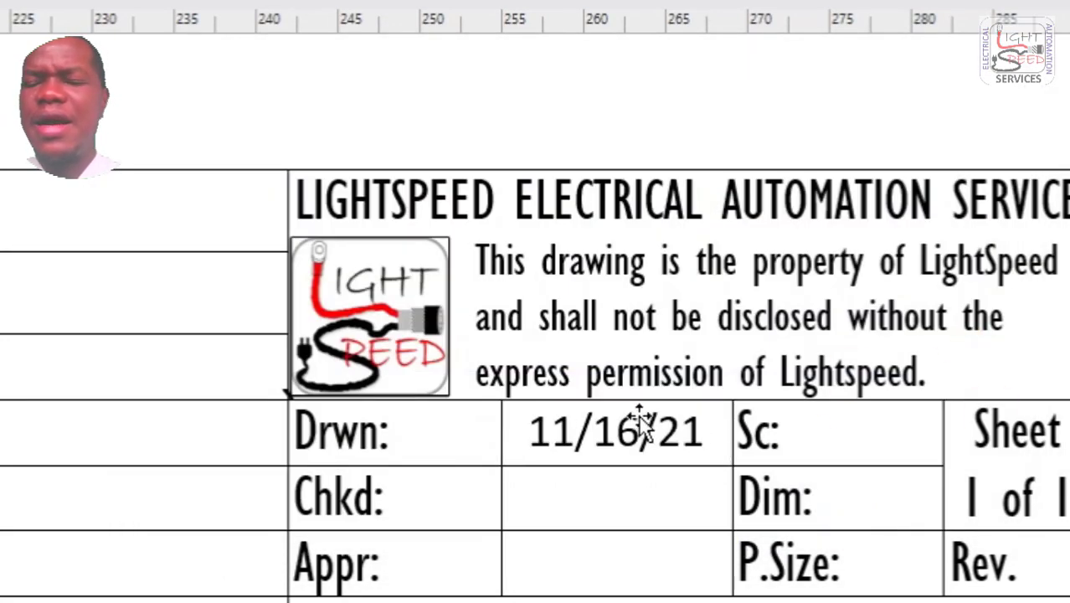
double_click(638, 420)
key(ctrl+shift+period)
key(ctrl+shift+comma)
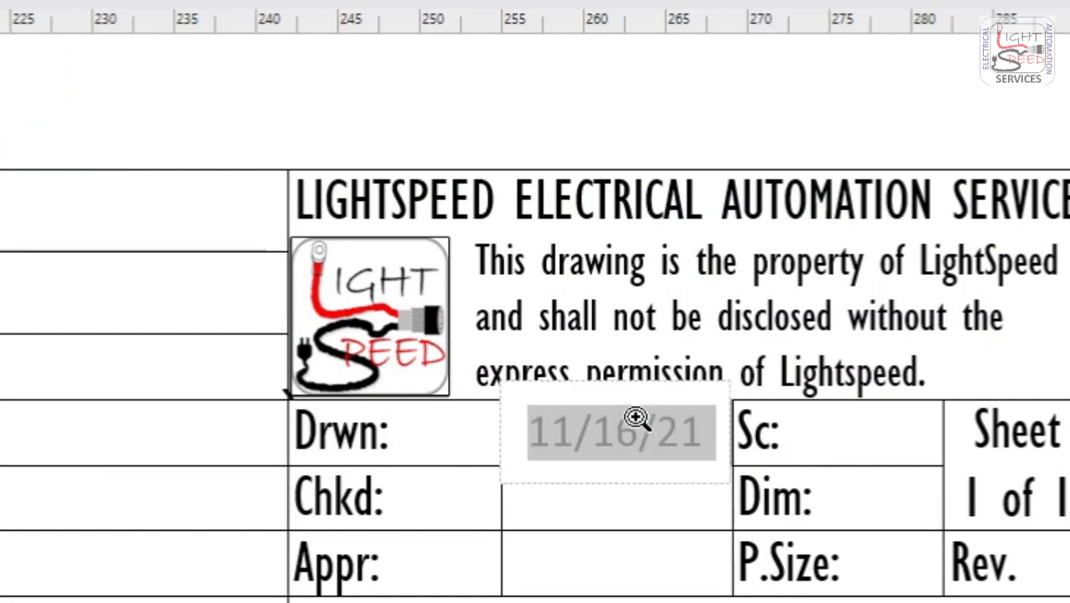
key(Escape)
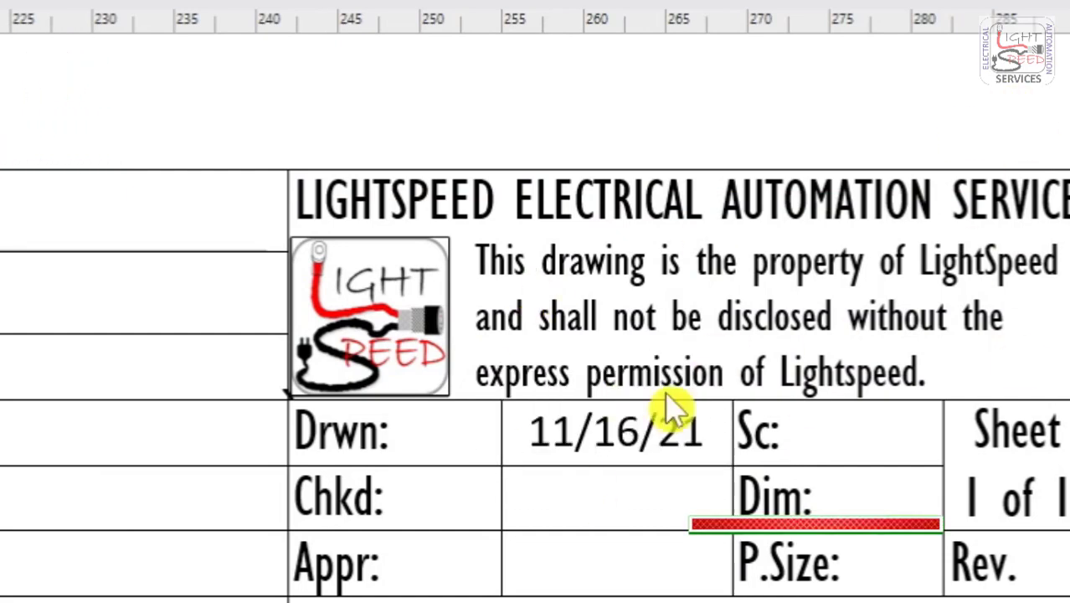
Enter the drafter's initials in the text box after the Drwn label.
click(494, 492)
click(463, 429)
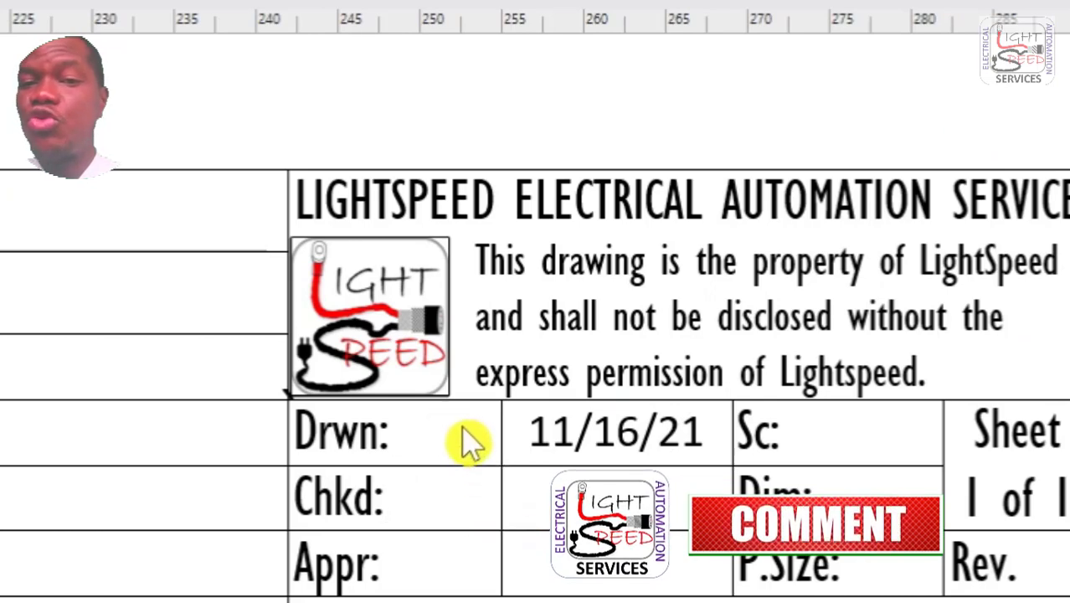
double_click(399, 434)
text(T. O)
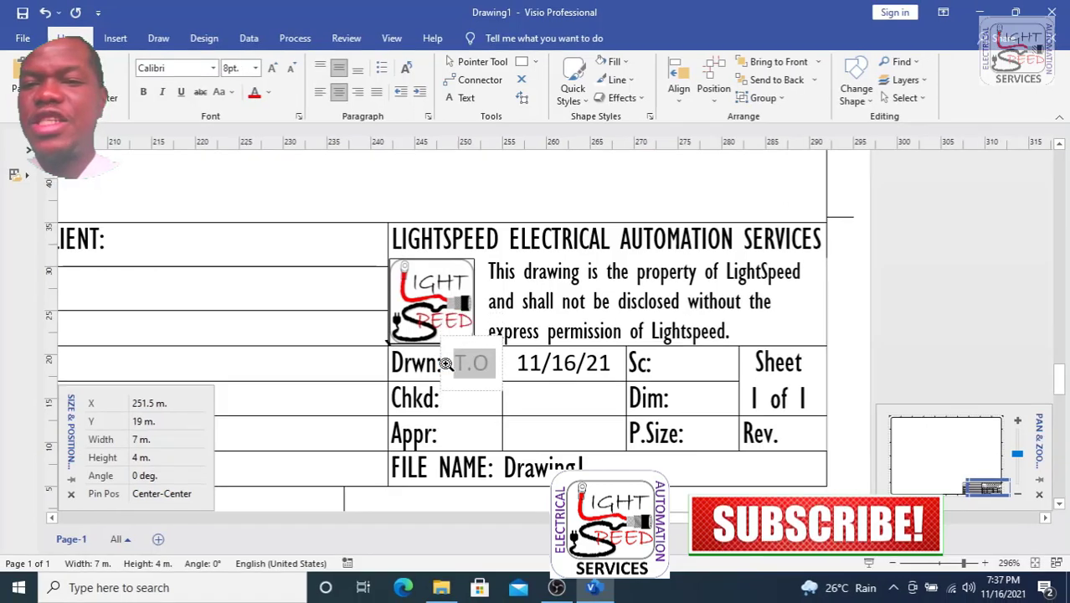
click(894, 318)
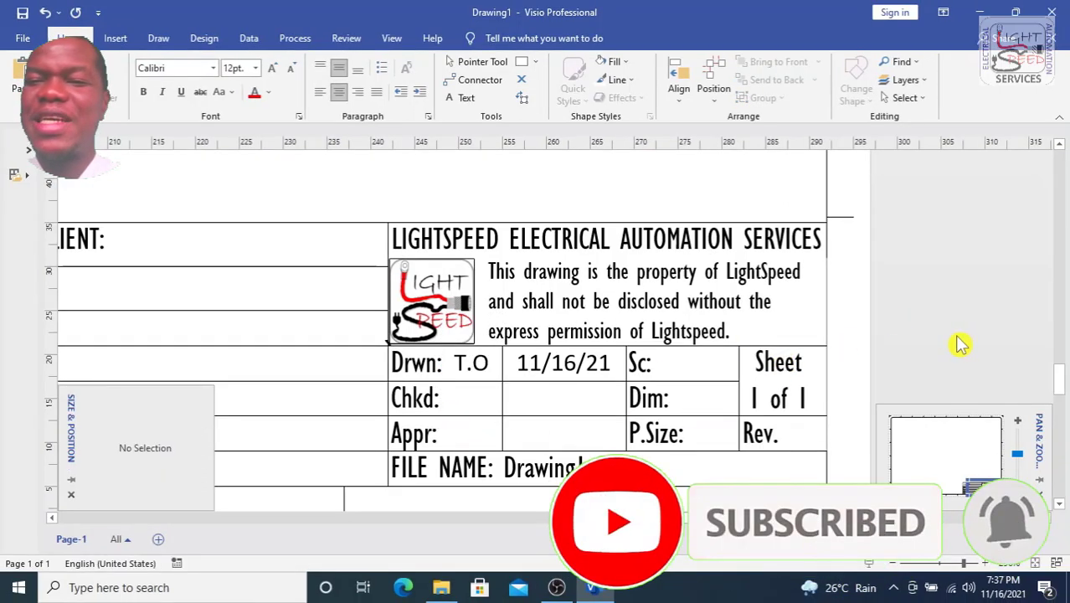
Bring up the Save As locations for the new drawing.
click(23, 38)
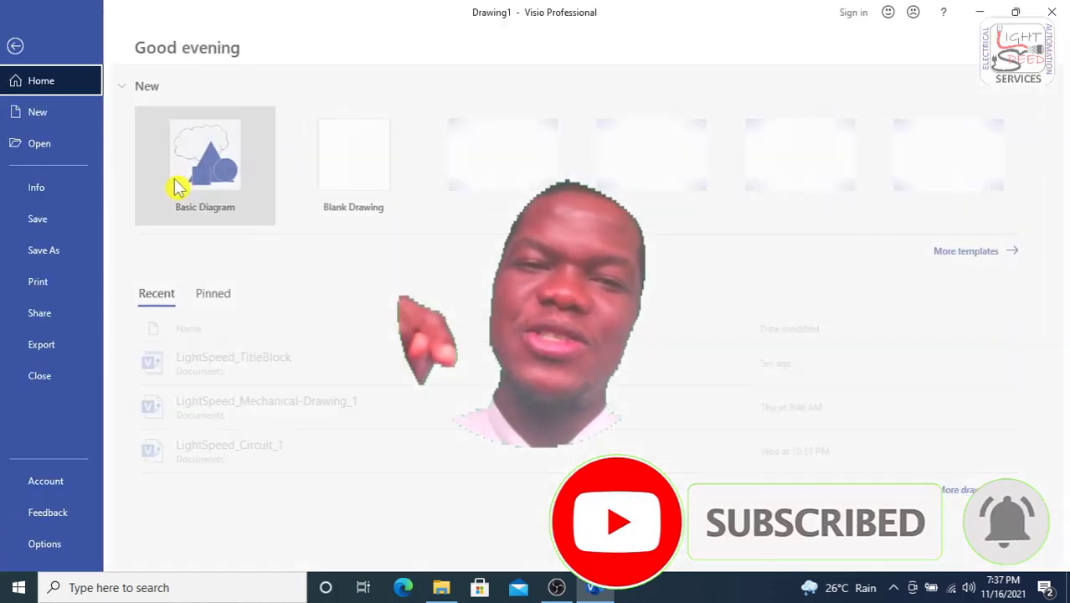
click(58, 250)
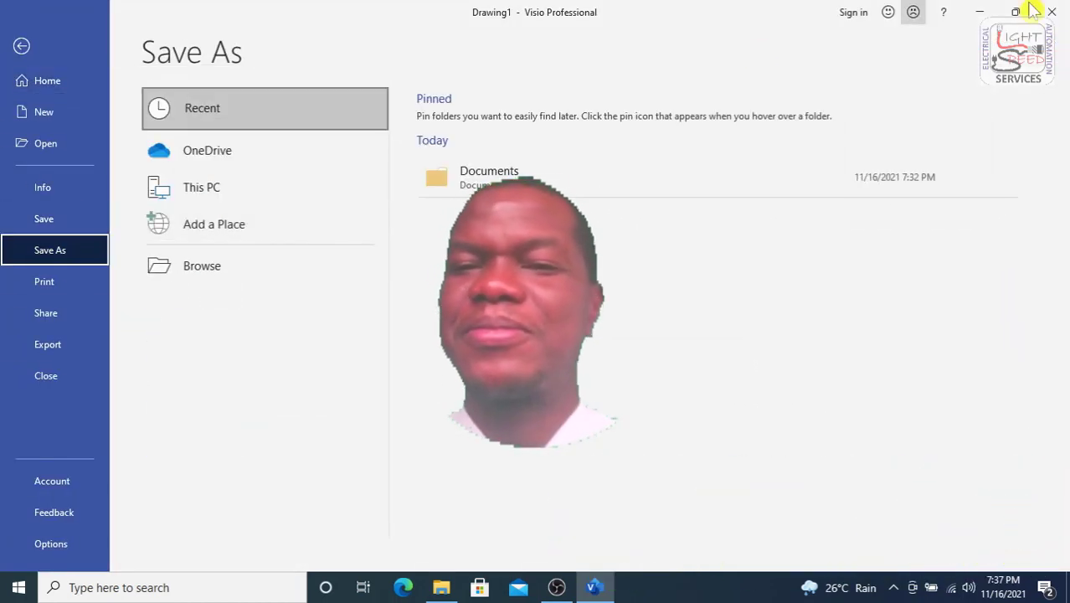